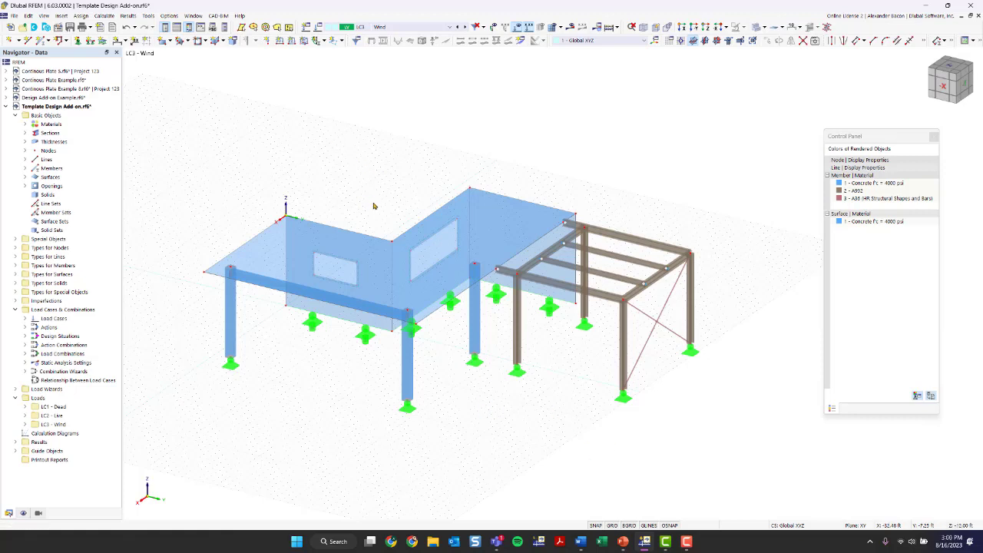
Examine the steel frame by highlighting the members that use the A992 material and the bracing that uses A36.
ctrl+middle_drag(467, 412, 429, 418)
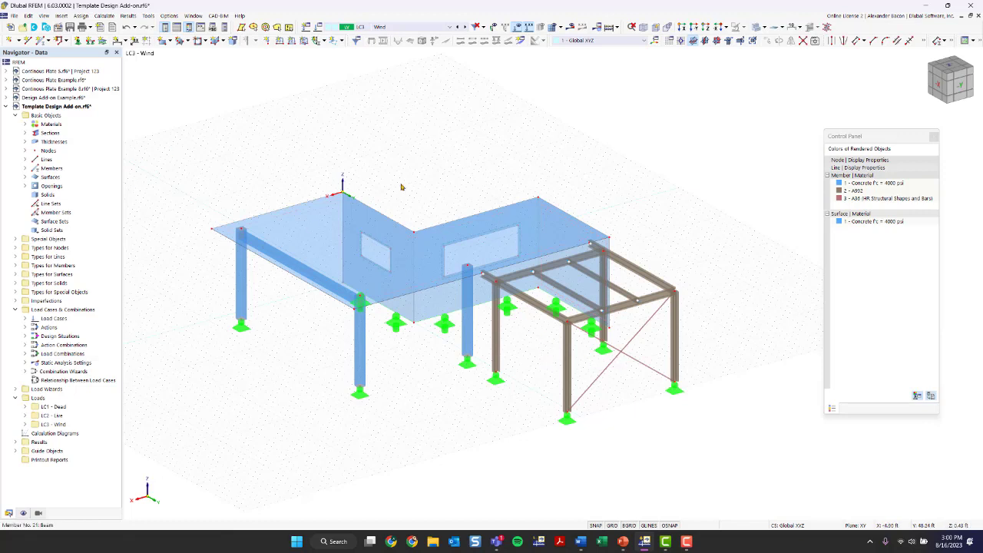
click(864, 192)
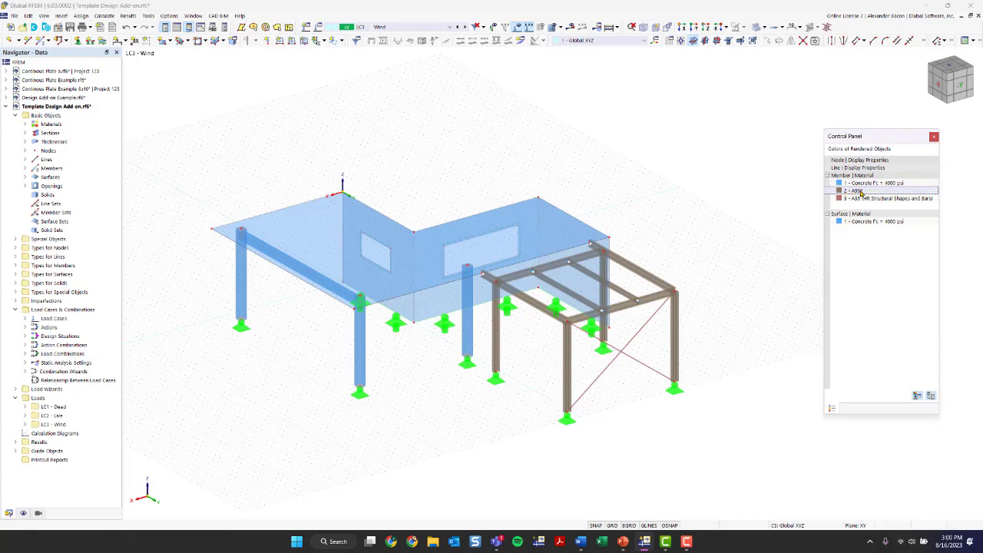
scroll(598, 361, up, 5)
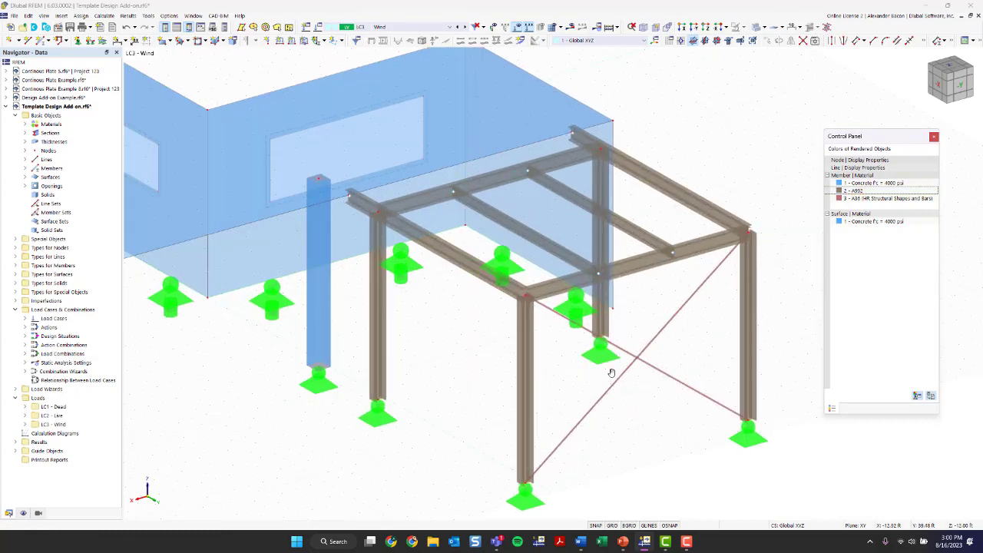
middle_drag(611, 373, 558, 345)
click(25, 133)
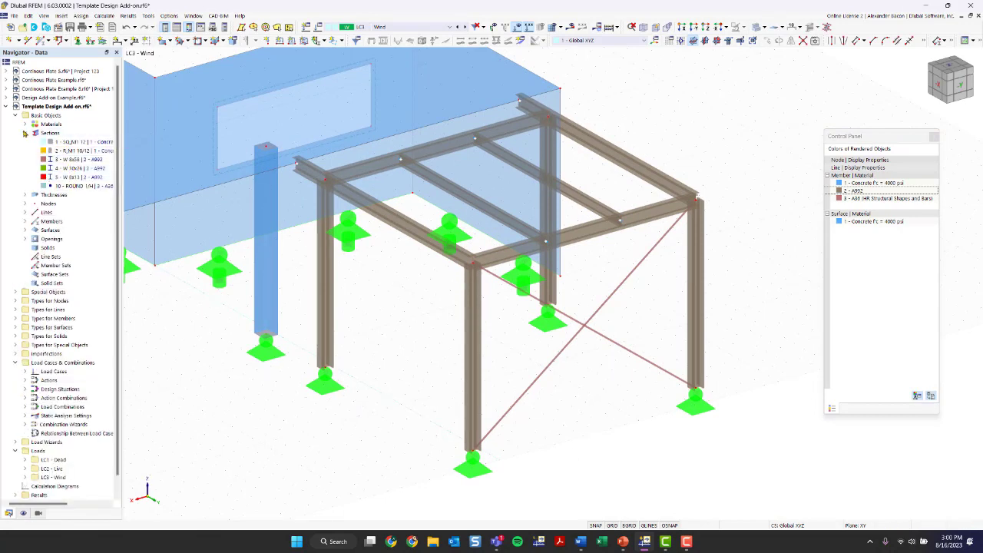
click(25, 134)
click(25, 125)
click(77, 142)
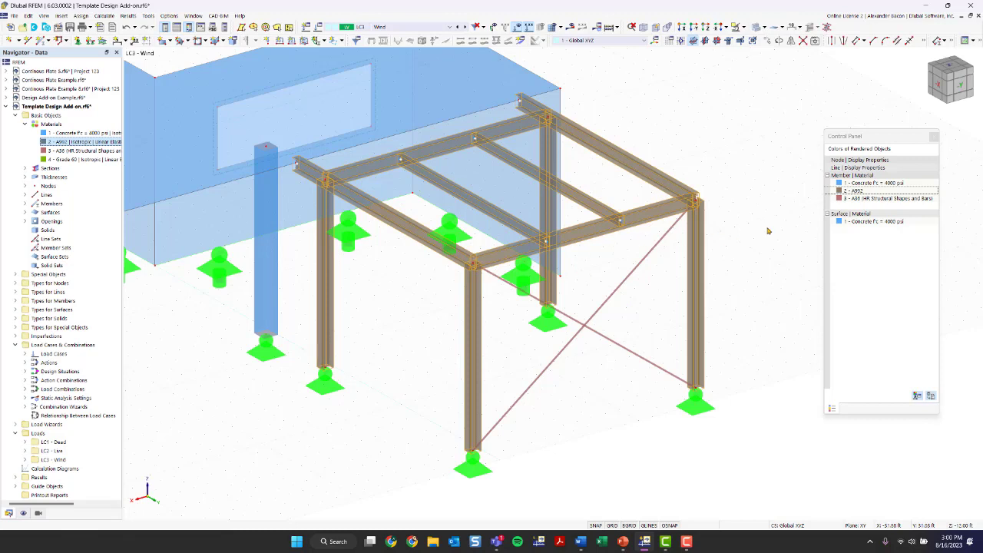
click(853, 200)
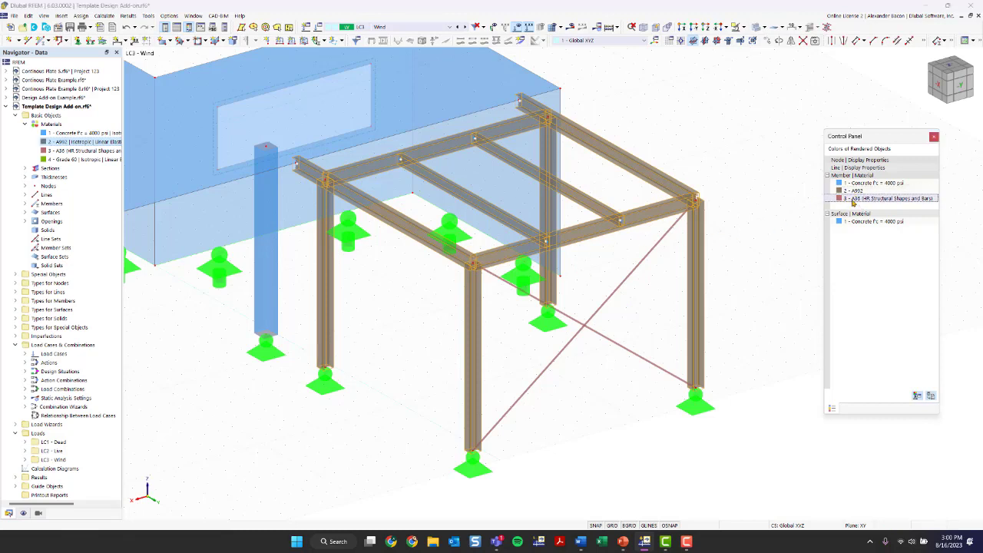
click(65, 152)
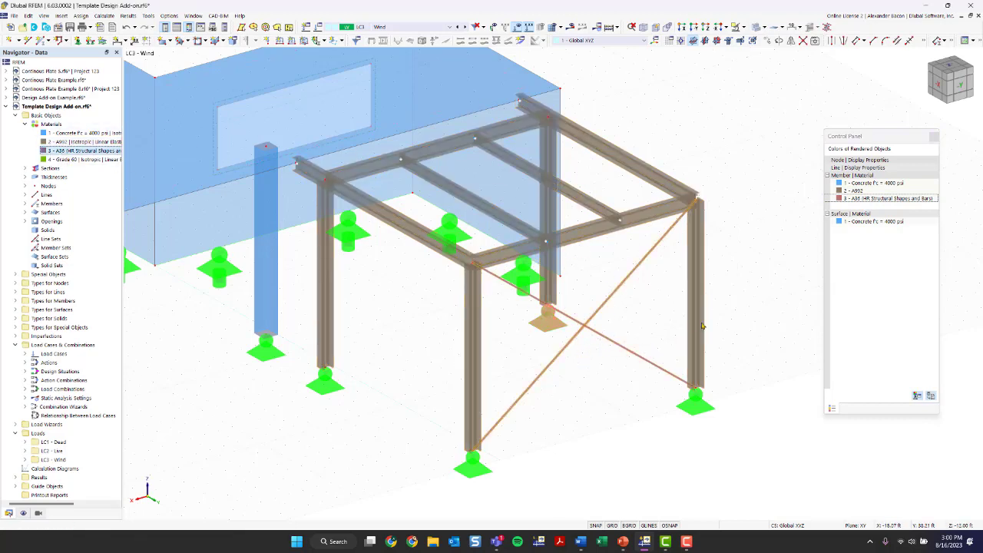
Highlight the objects assigned to the Concrete f'c = 4000 psi material and inspect the rib beam along the slab edge.
scroll(651, 278, down, 2)
ctrl+middle_drag(385, 349, 433, 230)
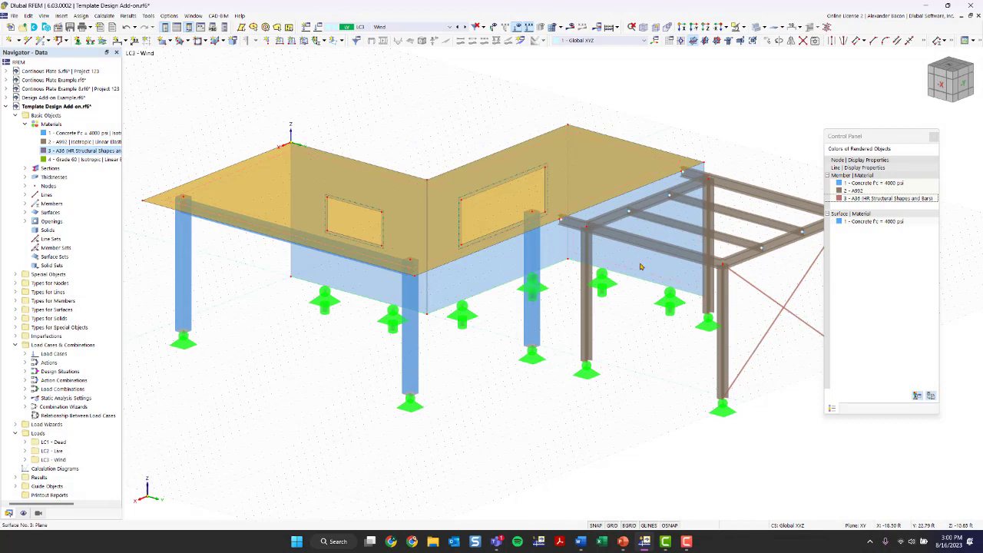
click(68, 133)
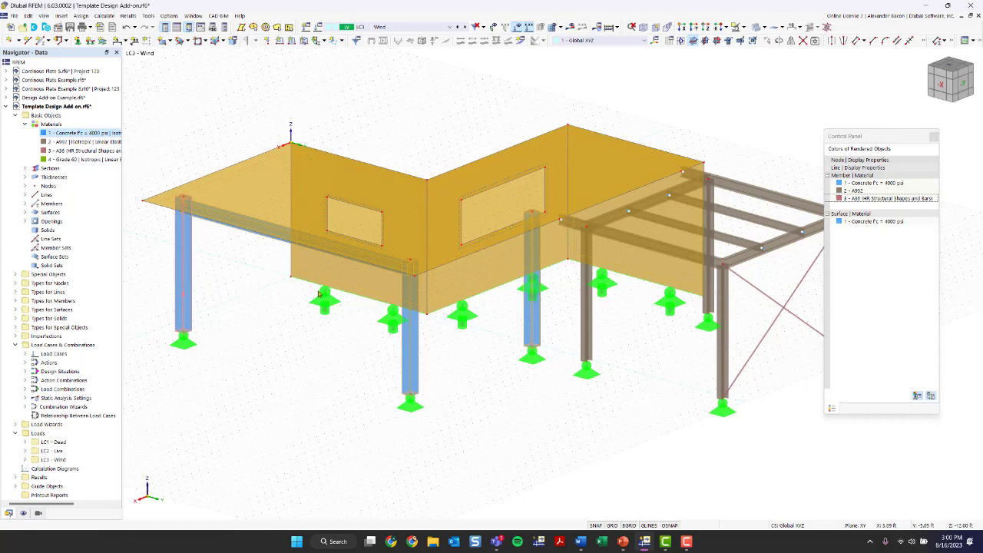
click(512, 374)
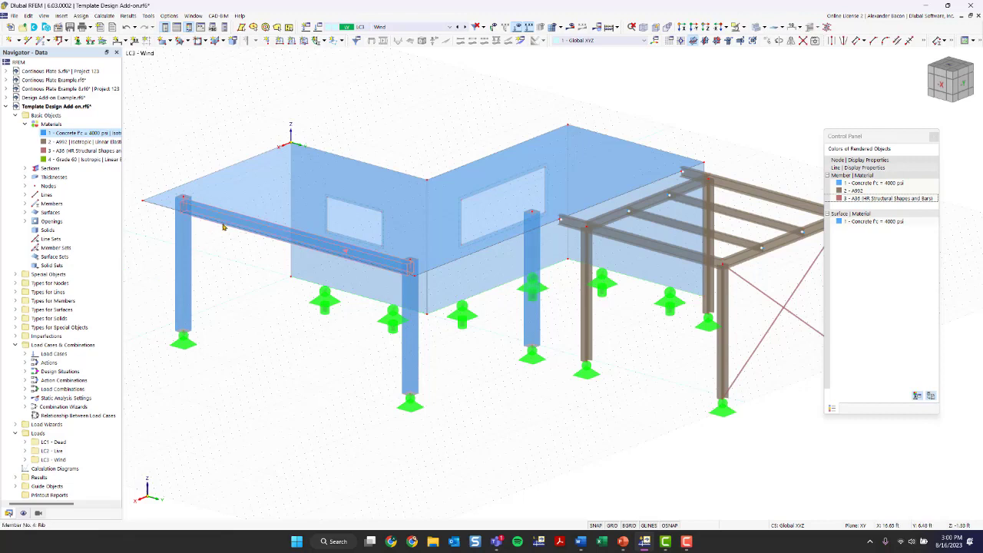
mouse_move(222, 227)
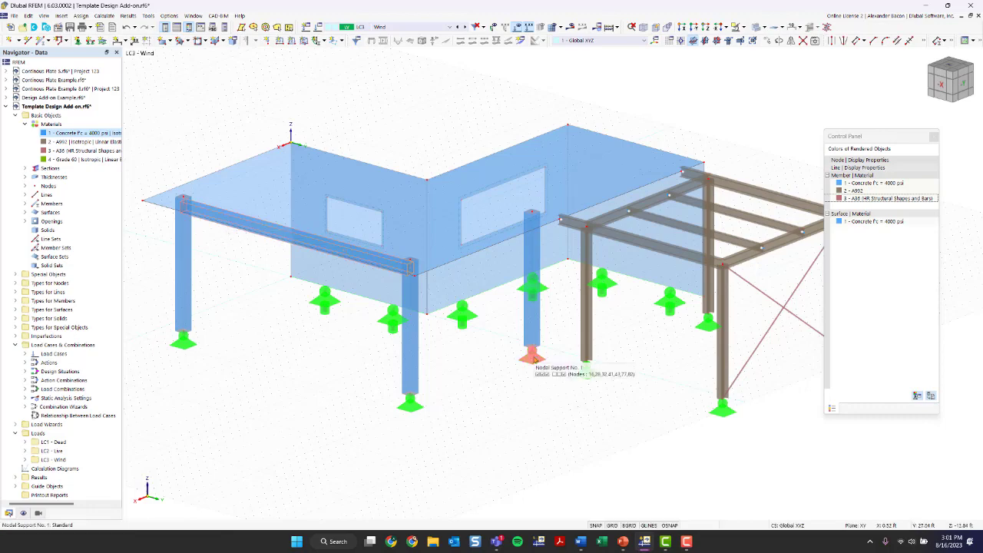
Inspect the nodal supports, wall line supports and wall openings of the structure from the front and back.
scroll(491, 414, down, 2)
scroll(459, 401, up, 1)
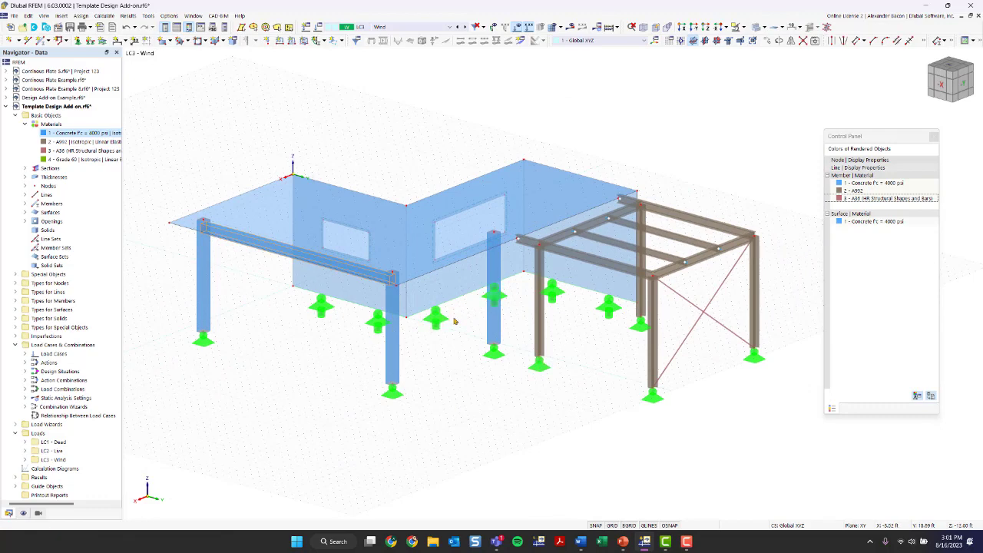
ctrl+middle_drag(309, 364, 566, 361)
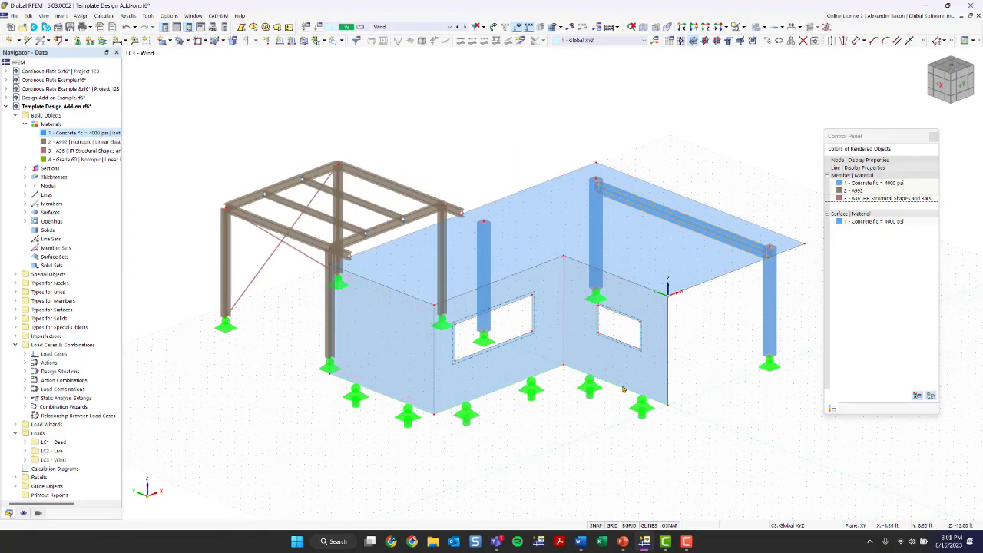
ctrl+middle_drag(739, 374, 499, 360)
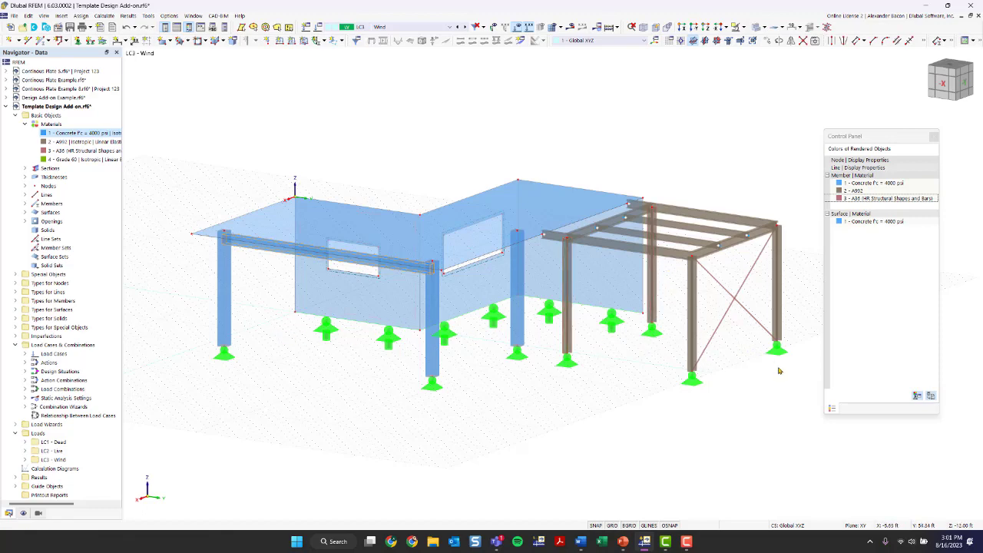
ctrl+middle_drag(339, 388, 576, 400)
right_click(576, 400)
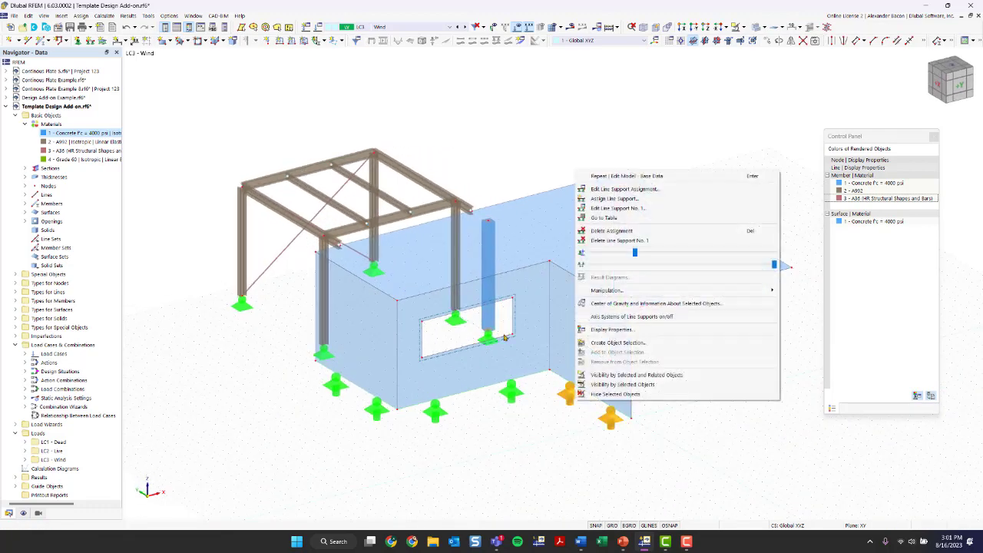
scroll(461, 338, up, 5)
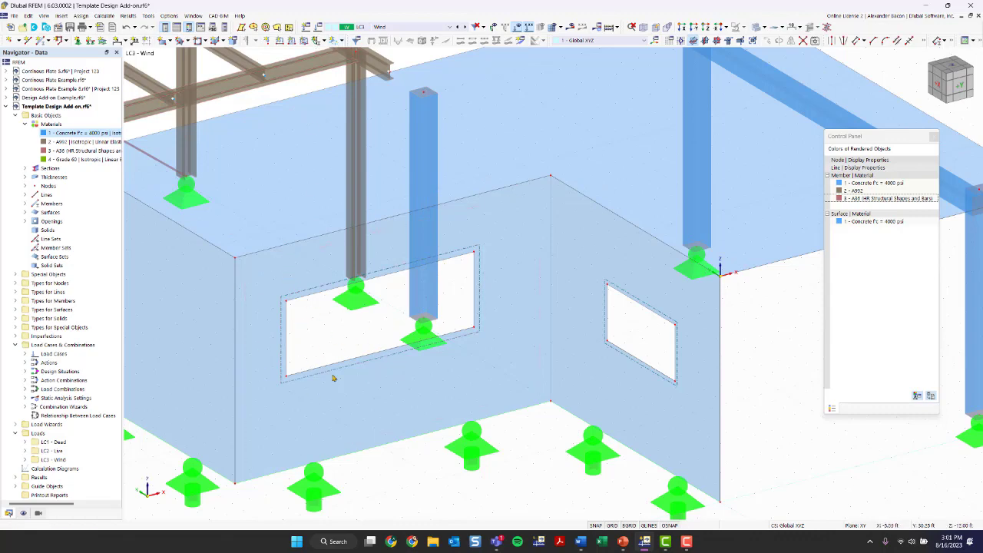
scroll(506, 368, down, 3)
ctrl+middle_drag(719, 392, 463, 394)
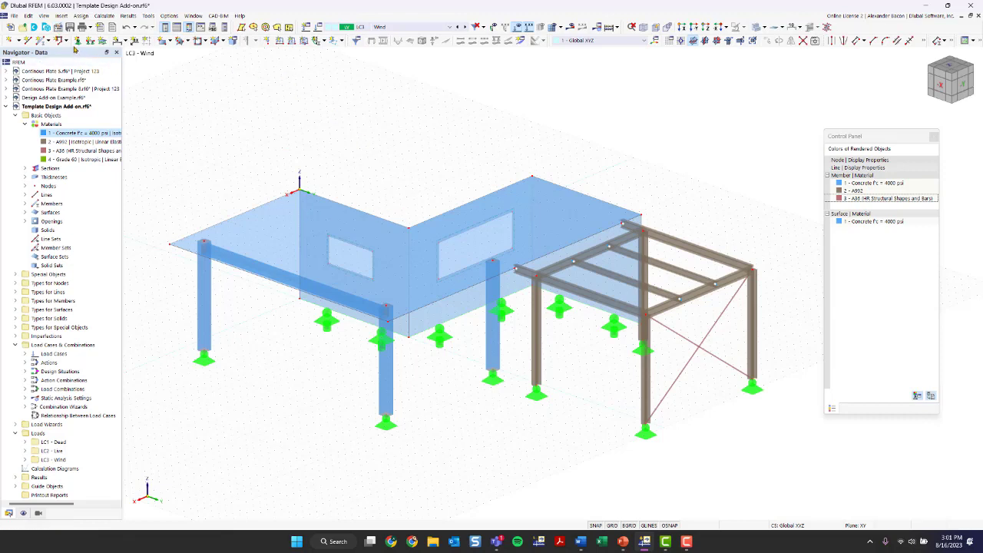
right_click(55, 107)
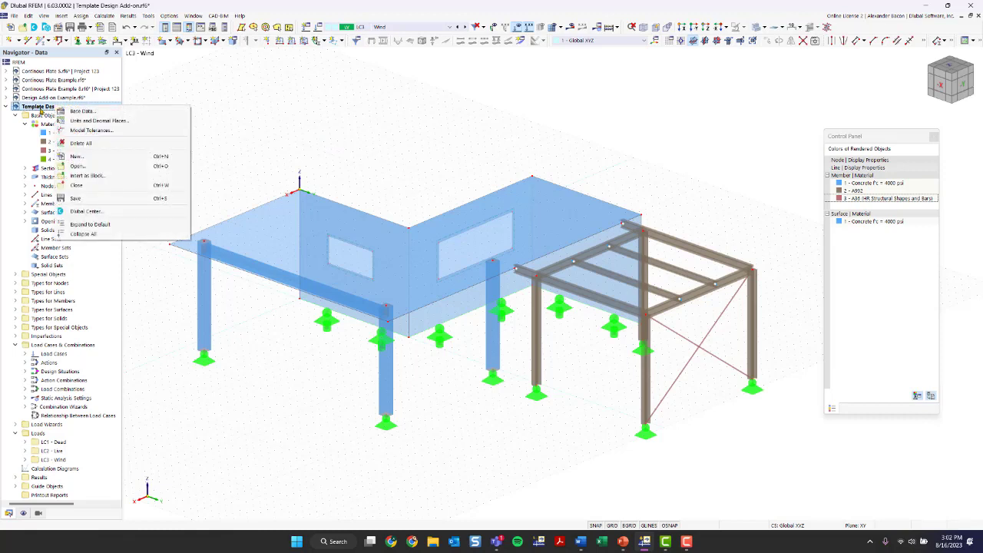
click(41, 109)
right_click(68, 109)
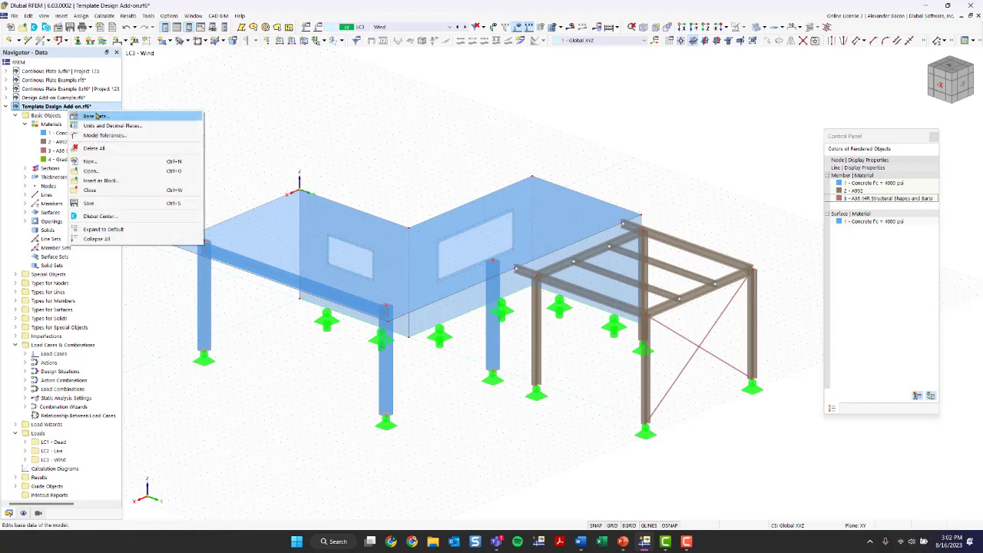
click(167, 95)
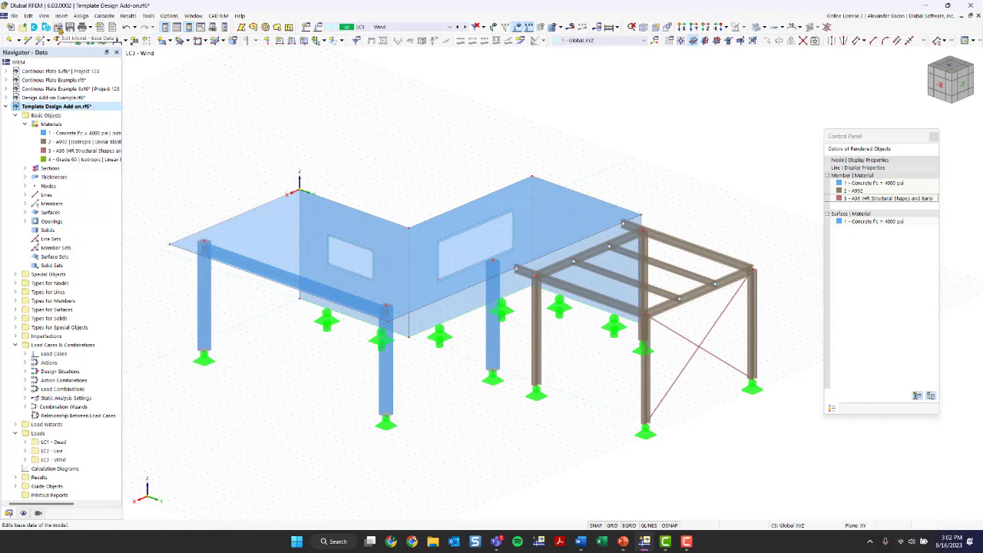
Open the base data of the Template Design Add-on model and review its general settings.
click(59, 27)
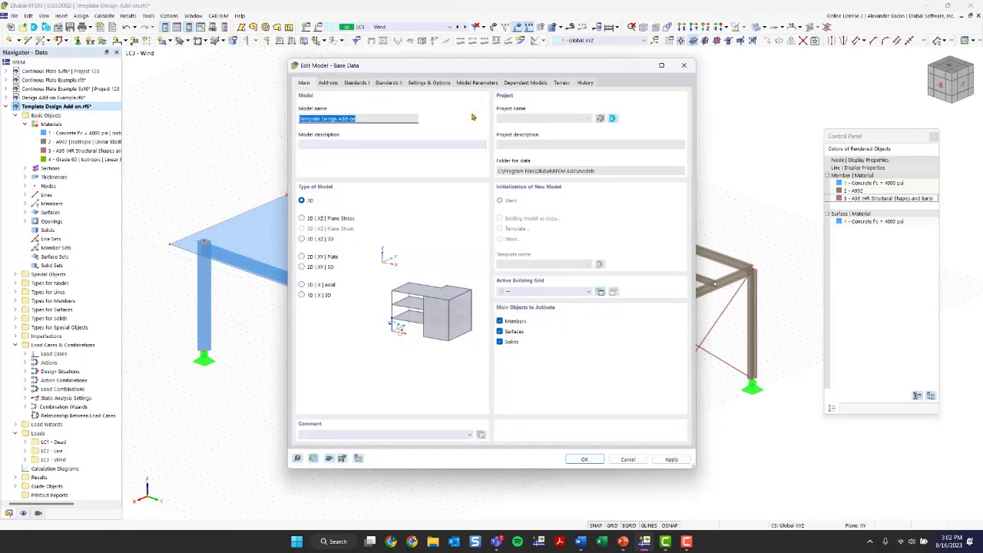
mouse_move(420, 68)
mouse_down()
mouse_move(459, 51)
mouse_move(415, 59)
mouse_up()
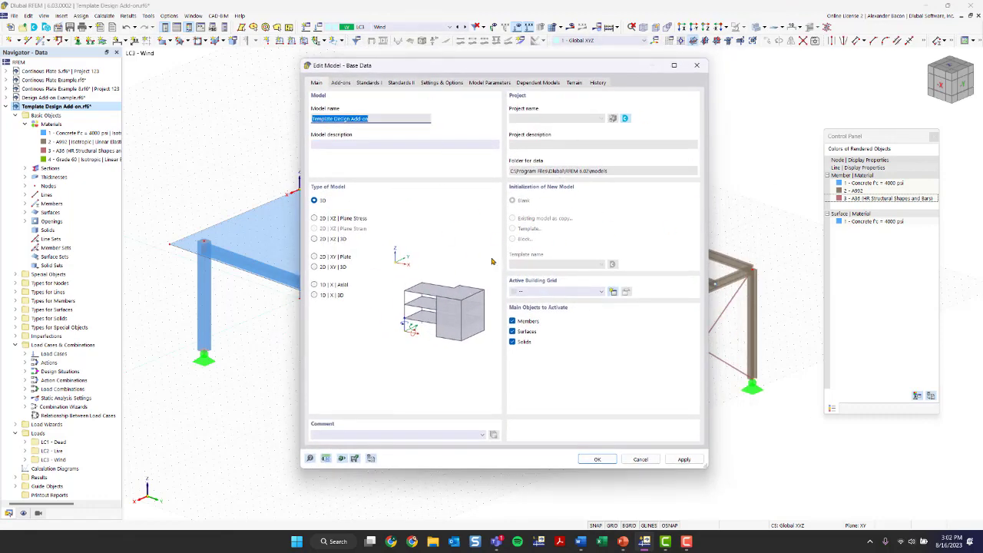
click(384, 119)
triple_click(314, 121)
click(375, 143)
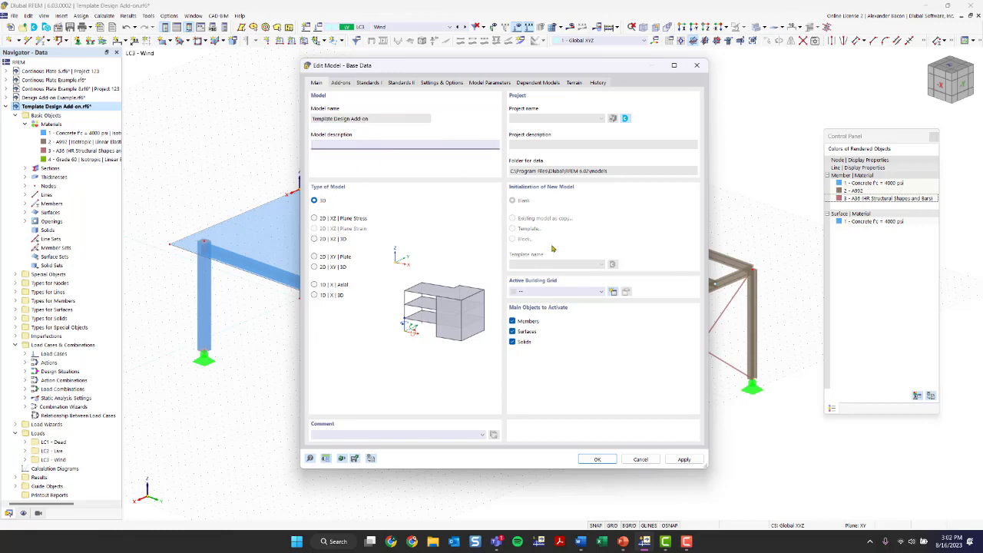
Activate the Concrete Design, Steel Design and Timber Design add-ons, and deactivate Multilayer Surfaces and Load wizards.
click(343, 82)
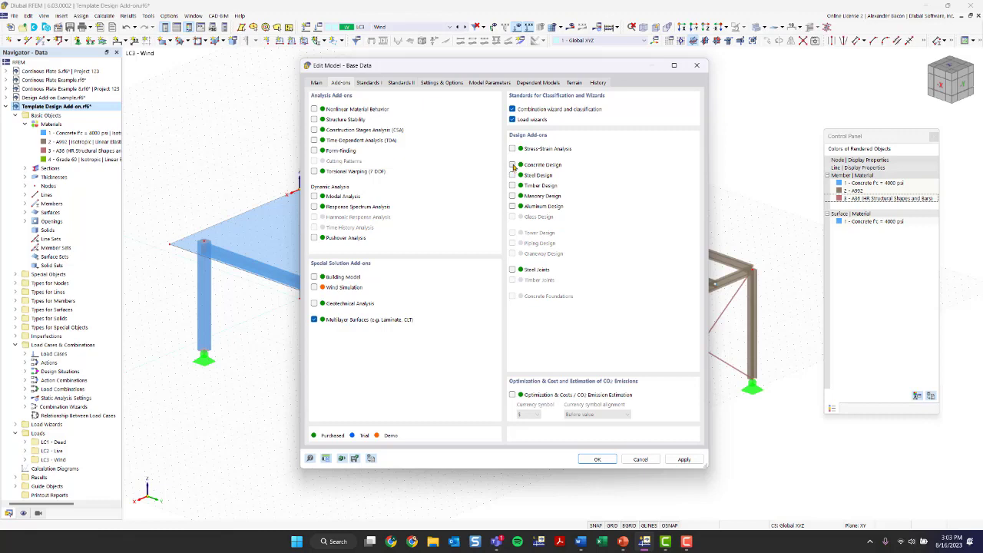
click(512, 165)
click(512, 176)
click(512, 186)
click(315, 320)
click(512, 121)
Select ASCE 7 | Wood as the standard group for load case classification and the combination wizard.
click(368, 83)
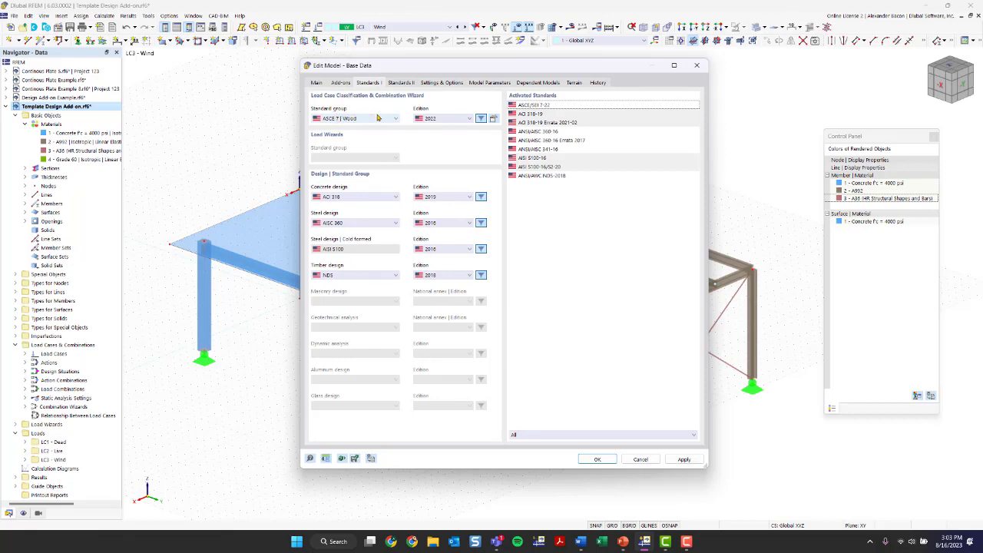
click(378, 117)
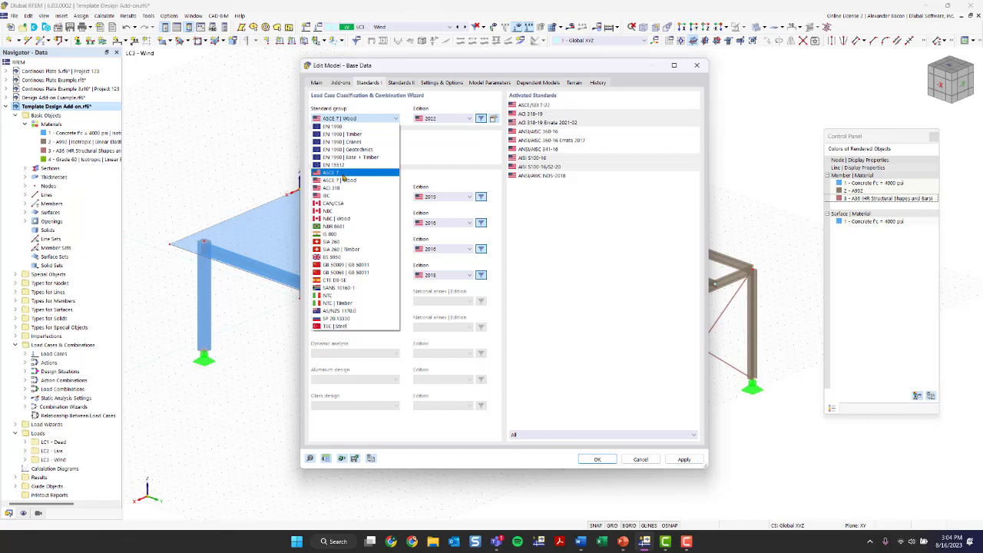
click(343, 181)
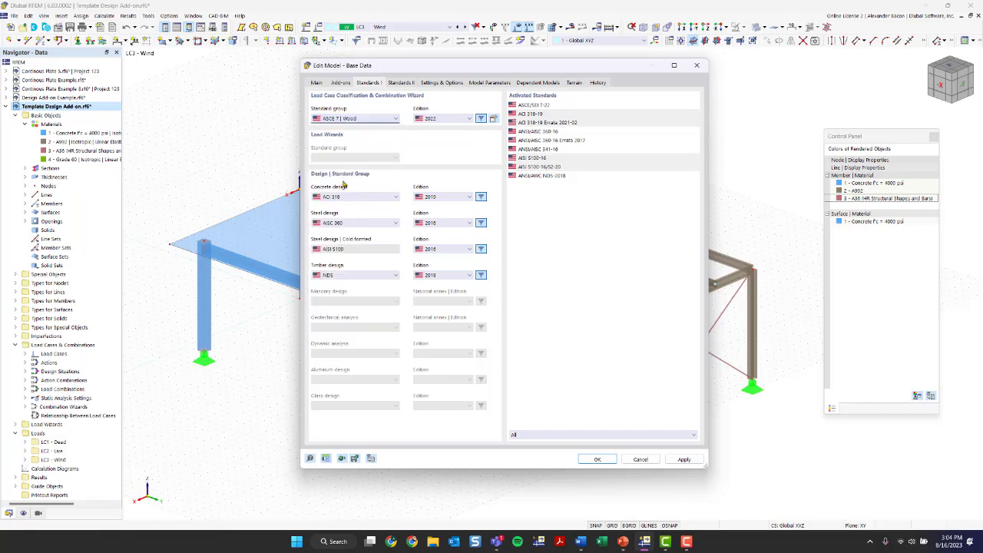
click(347, 120)
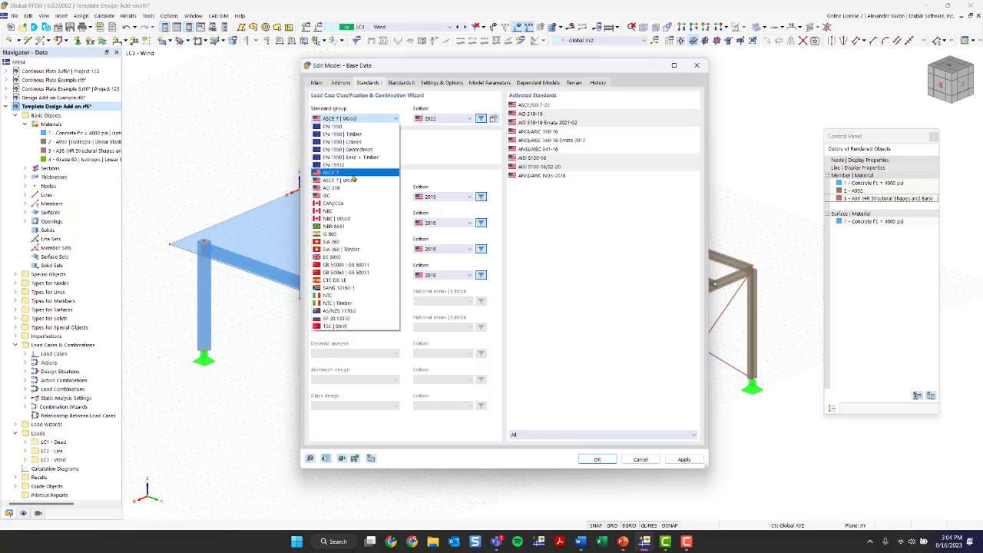
click(350, 181)
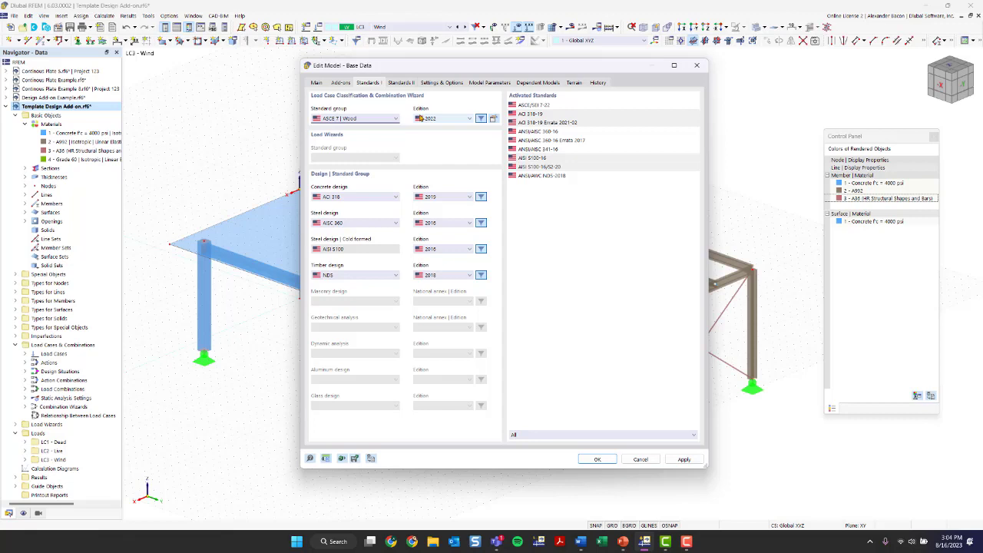
Review the ASCE 7 | Wood 2022 combination factors and the available creep factor options, leaving them unchanged.
click(495, 120)
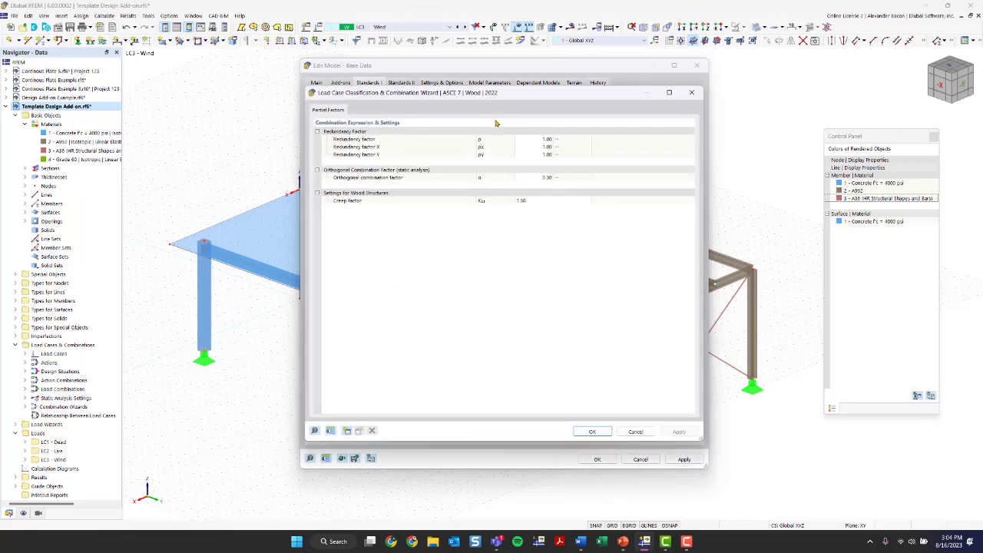
mouse_move(403, 92)
mouse_down()
mouse_move(421, 104)
mouse_move(397, 110)
mouse_move(403, 102)
mouse_up()
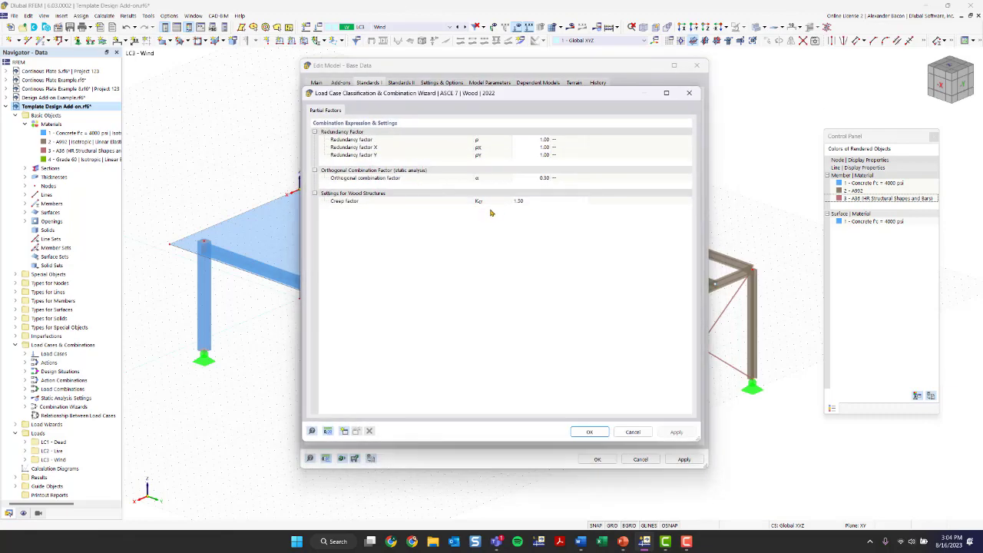
click(536, 203)
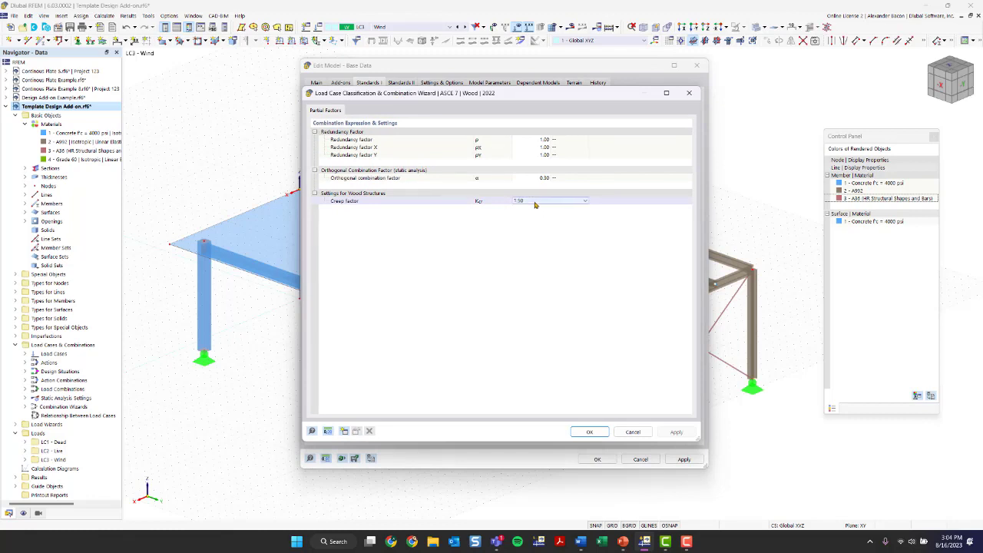
click(535, 202)
click(535, 203)
click(535, 202)
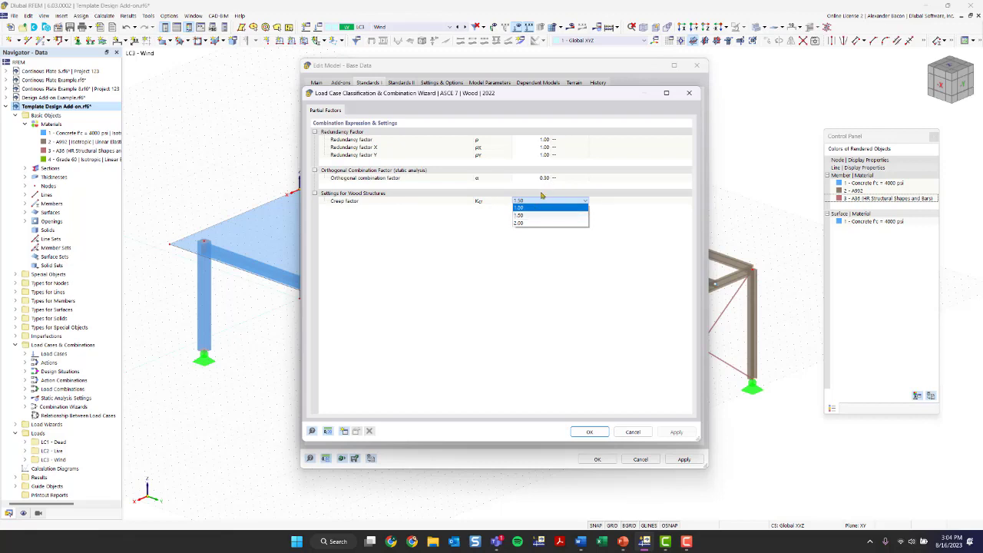
click(688, 93)
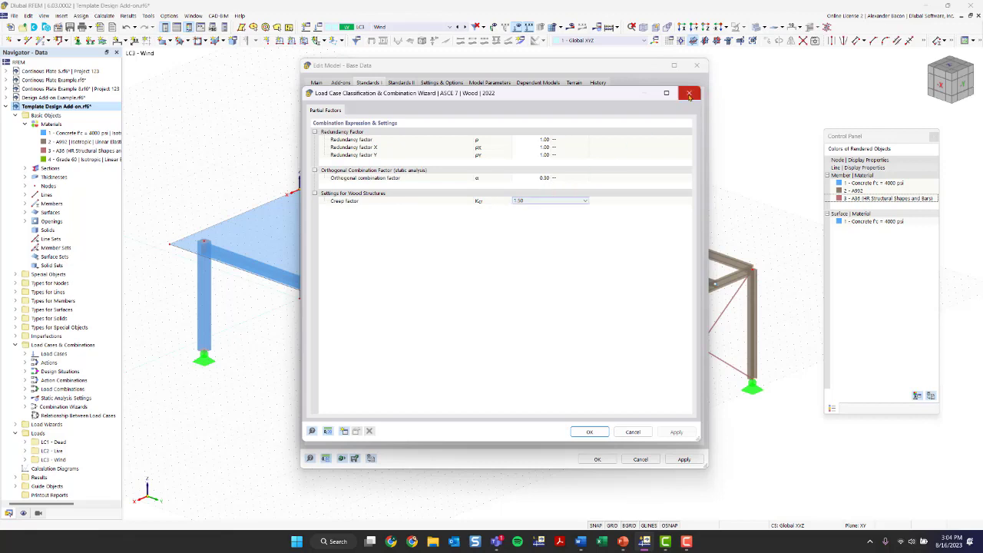
click(689, 93)
Keep ASCE 7 | Wood for load combinations and use ACI 318 for concrete, AISC 360 for steel and NDS for timber design.
click(363, 117)
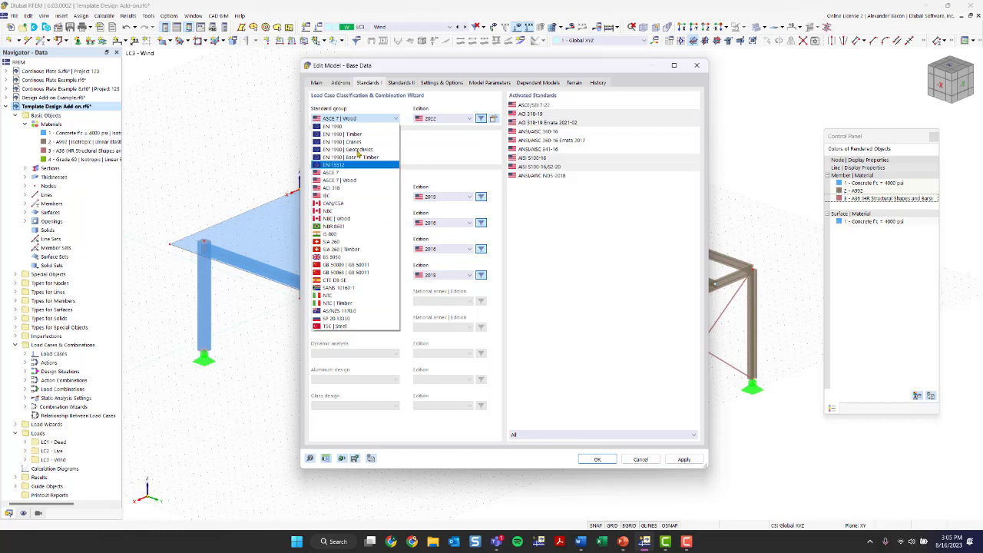
click(447, 164)
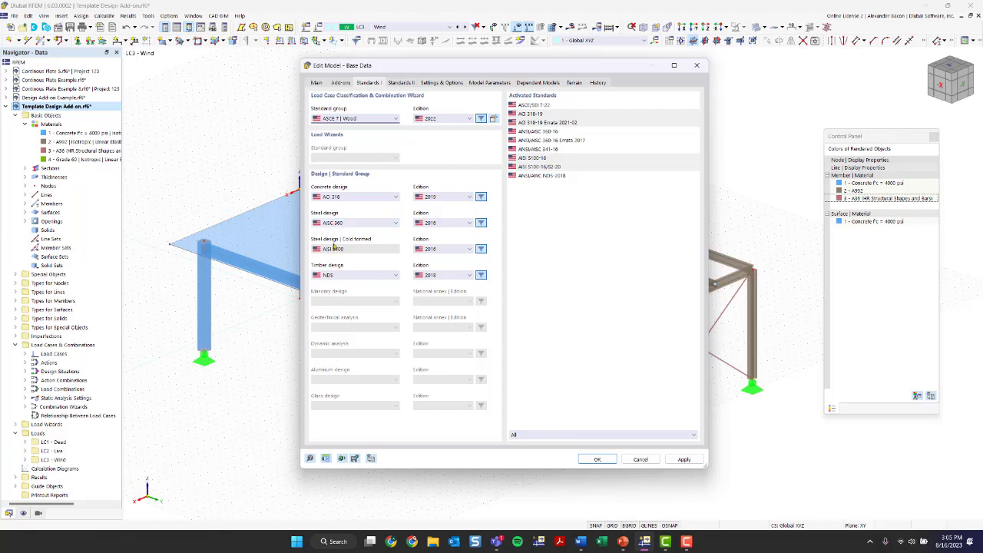
click(335, 197)
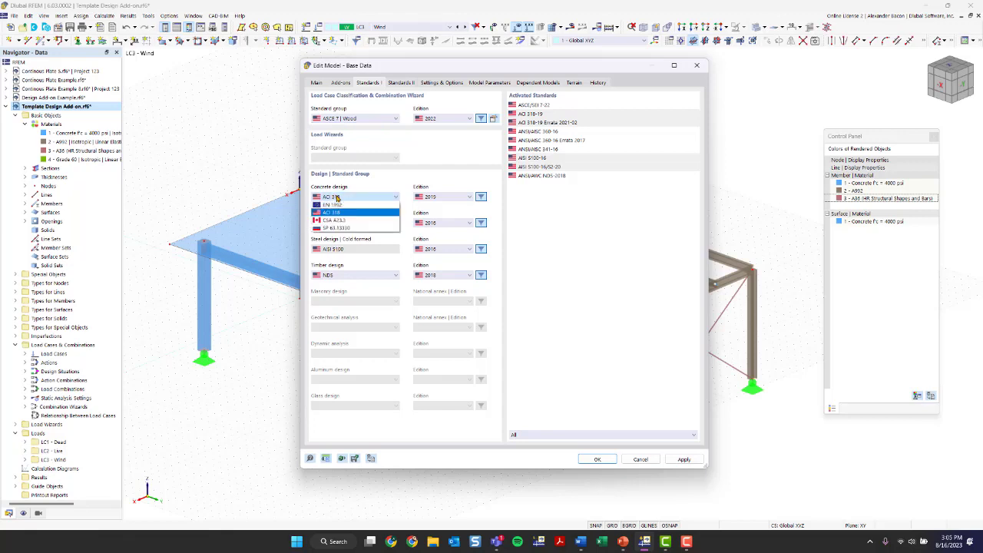
click(338, 212)
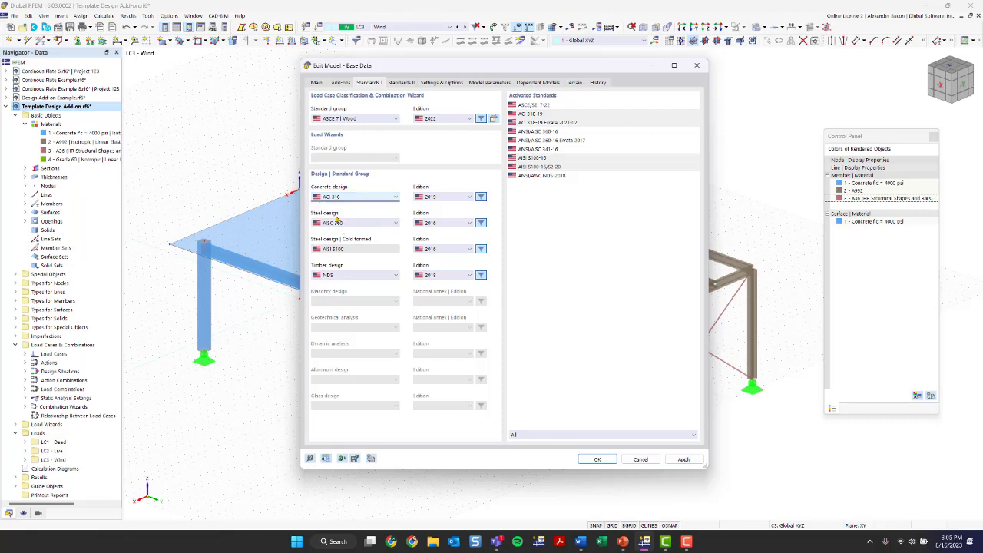
click(336, 224)
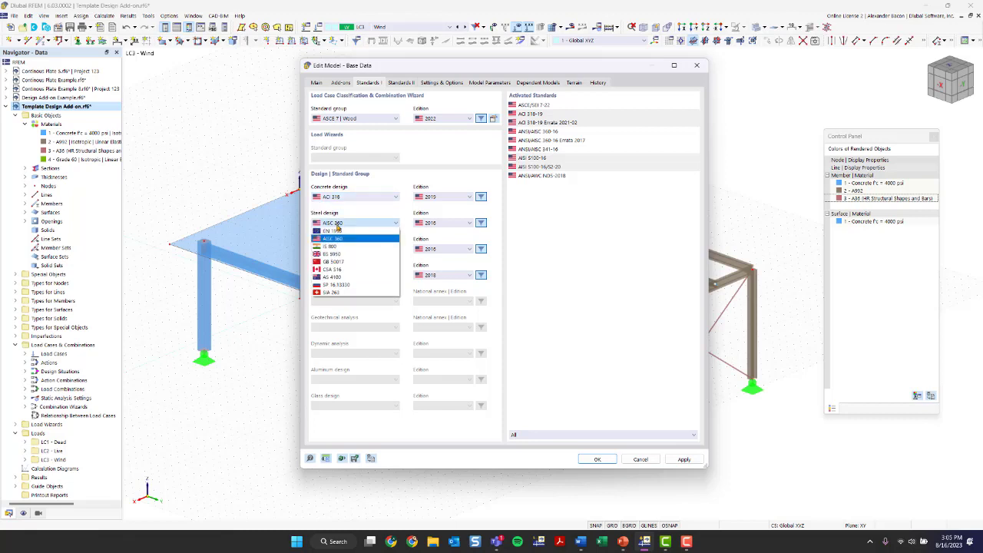
click(367, 339)
click(342, 277)
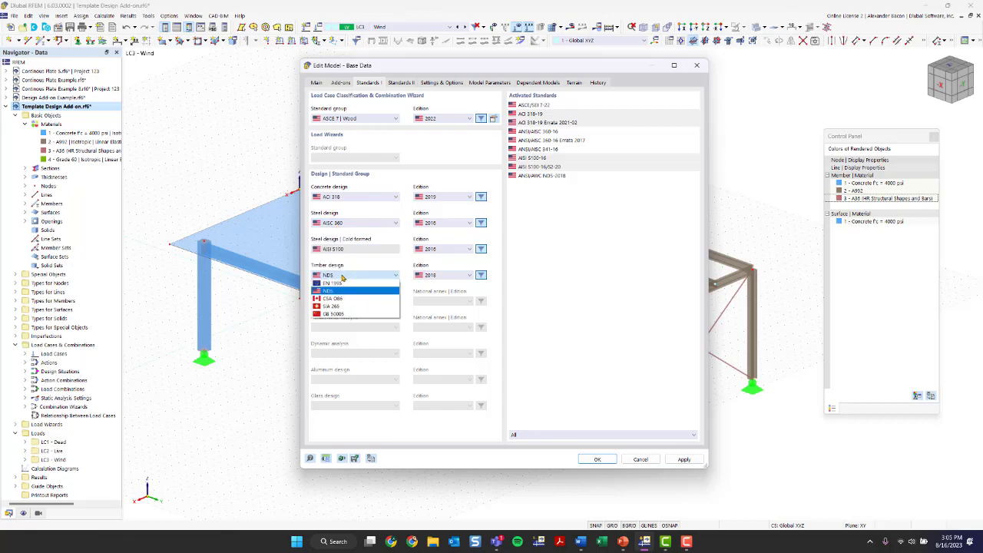
click(345, 292)
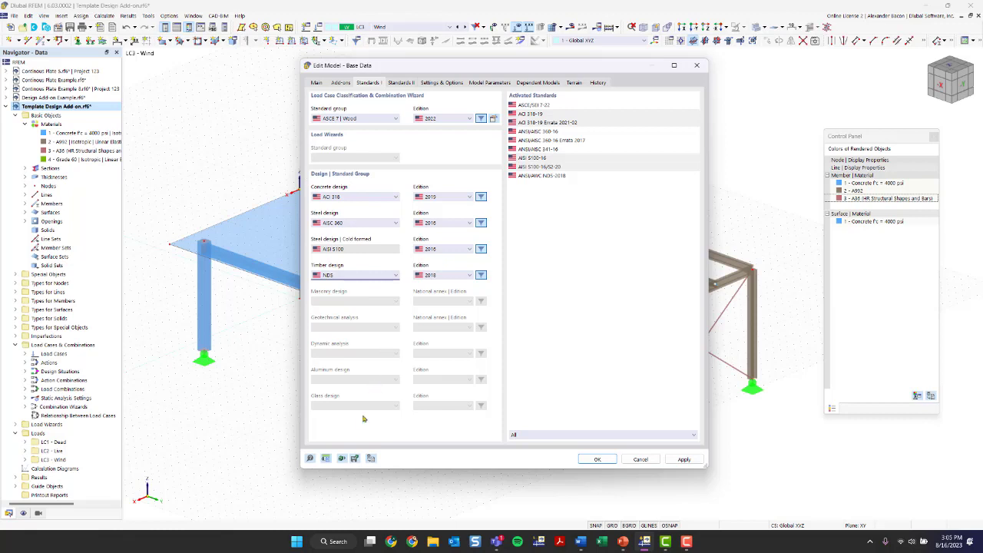
Load the Imperial template for the model's units and decimal places.
click(326, 459)
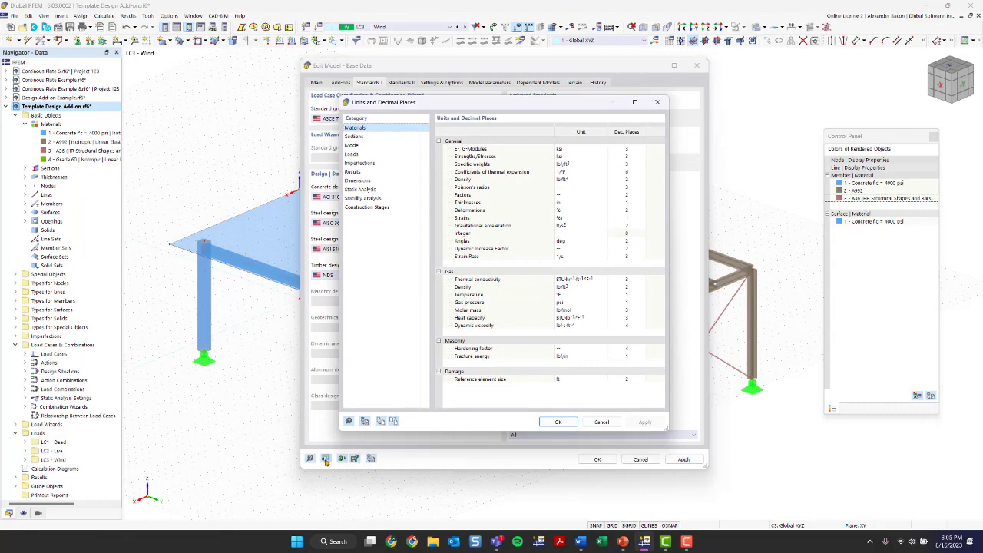
click(660, 107)
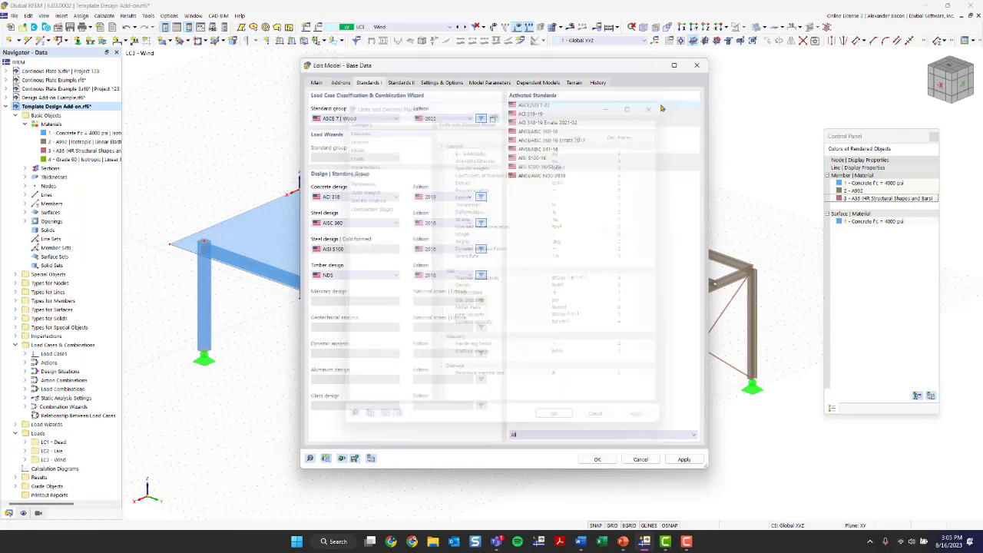
click(325, 459)
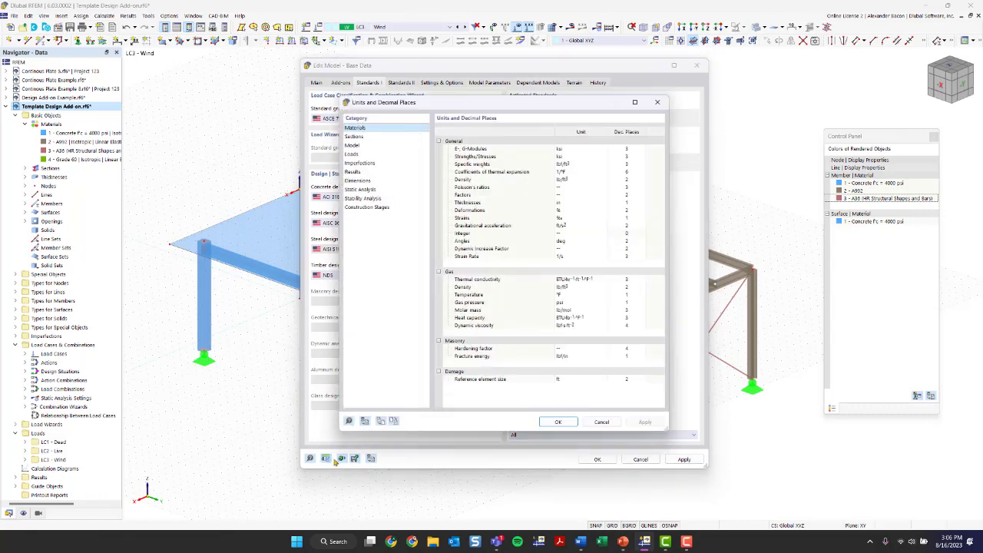
click(382, 421)
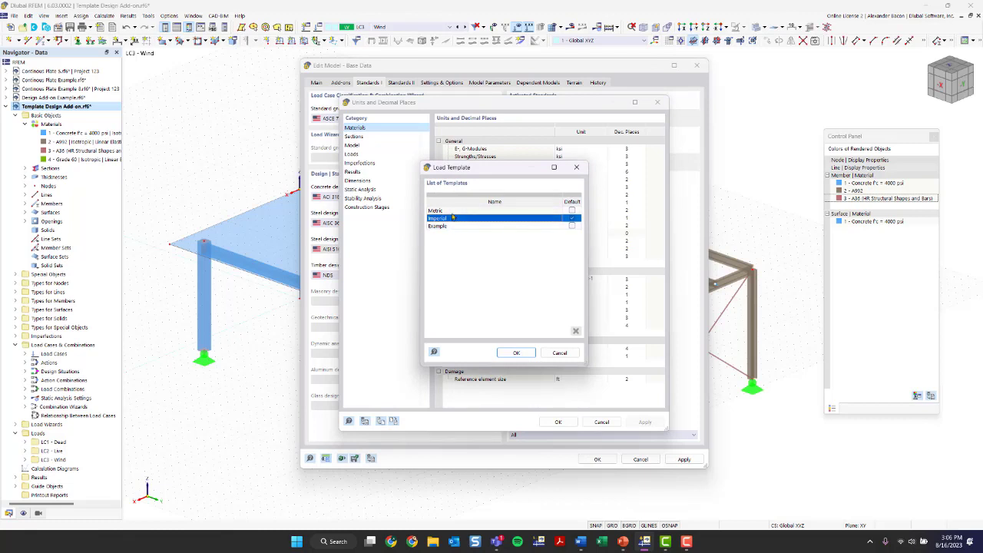
click(529, 351)
click(559, 421)
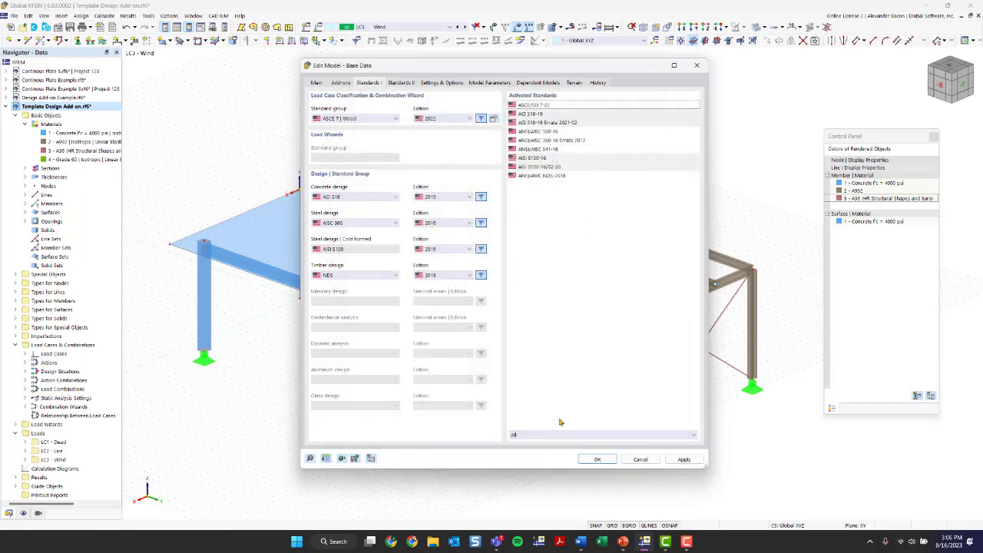
Check the gravity, tolerance and axis orientation settings, and accept the model's base data.
click(439, 82)
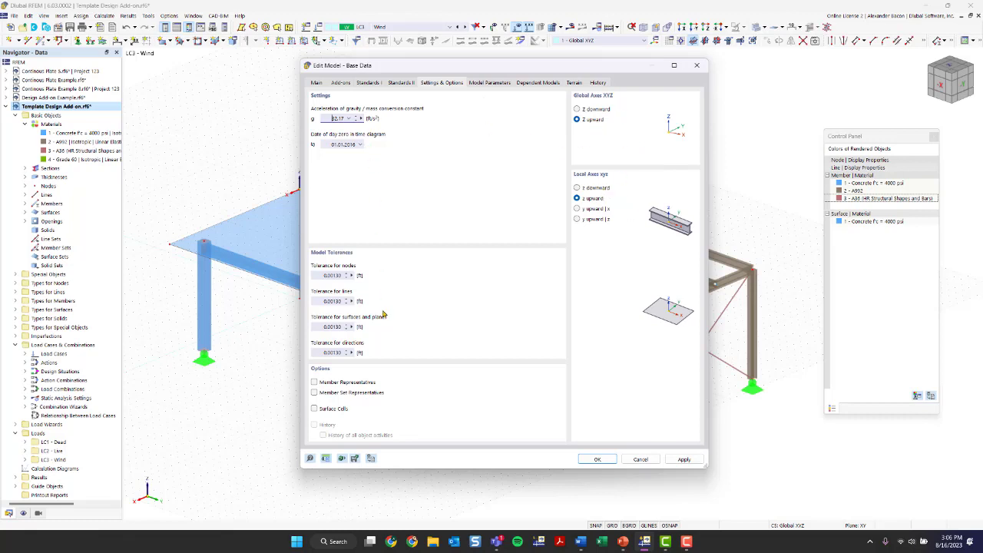
click(599, 459)
click(540, 321)
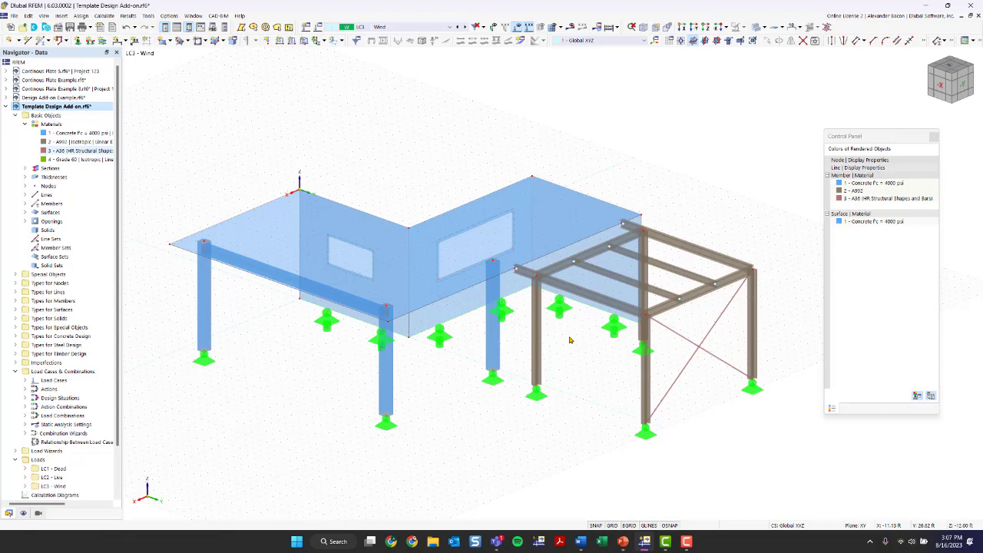
Select the whole steel frame in plan view and create one copy of it 40 ft away in the X direction.
ctrl+middle_drag(606, 378, 658, 406)
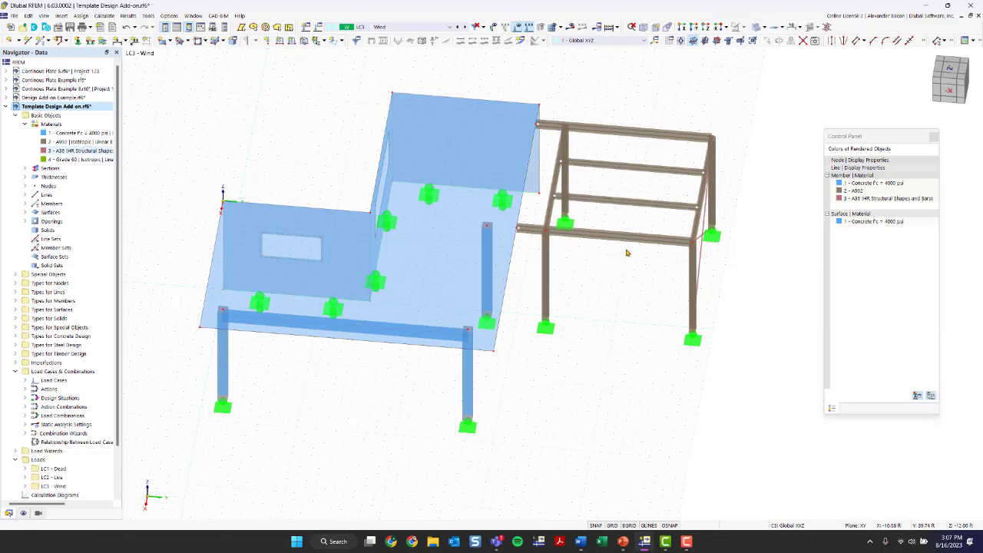
ctrl+middle_drag(438, 425, 399, 379)
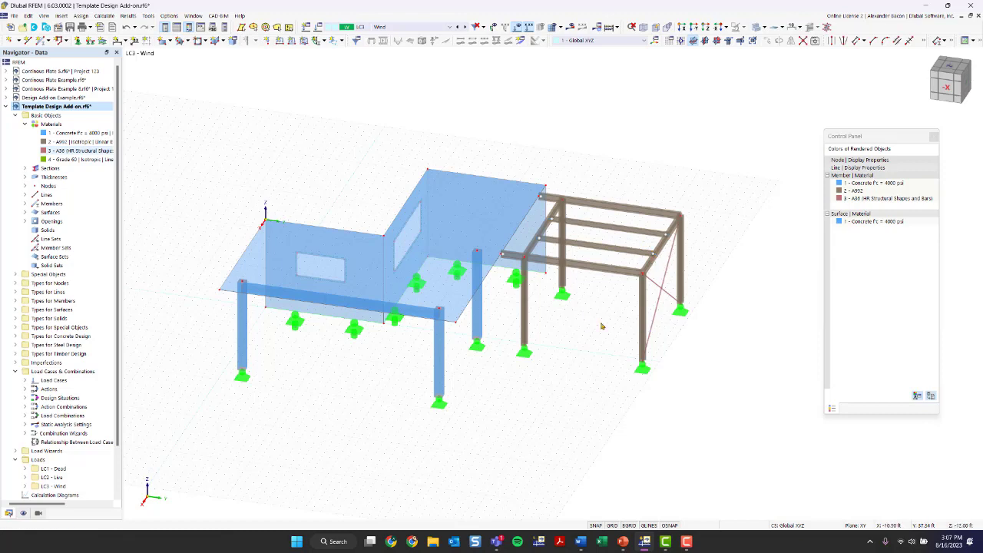
click(955, 69)
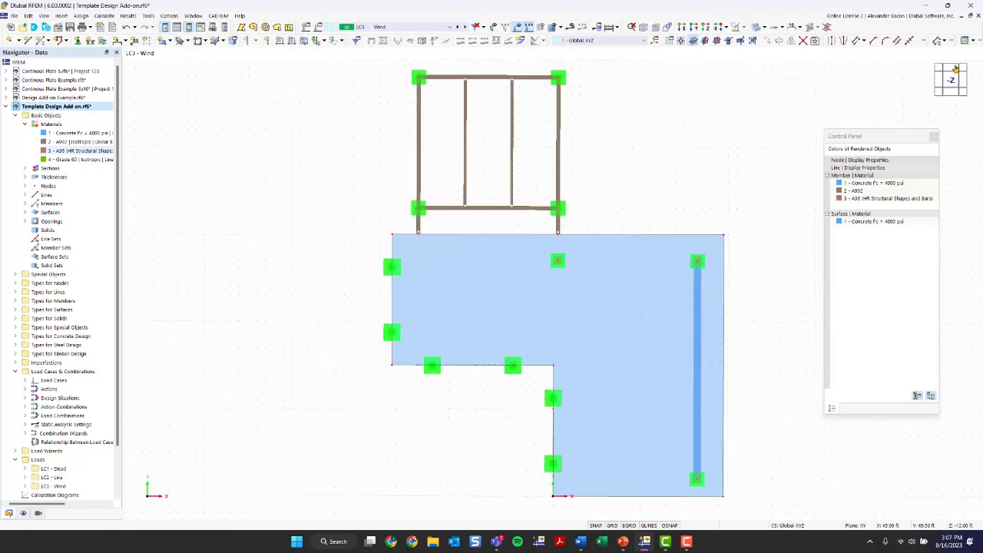
middle_drag(657, 143, 578, 186)
scroll(576, 148, down, 1)
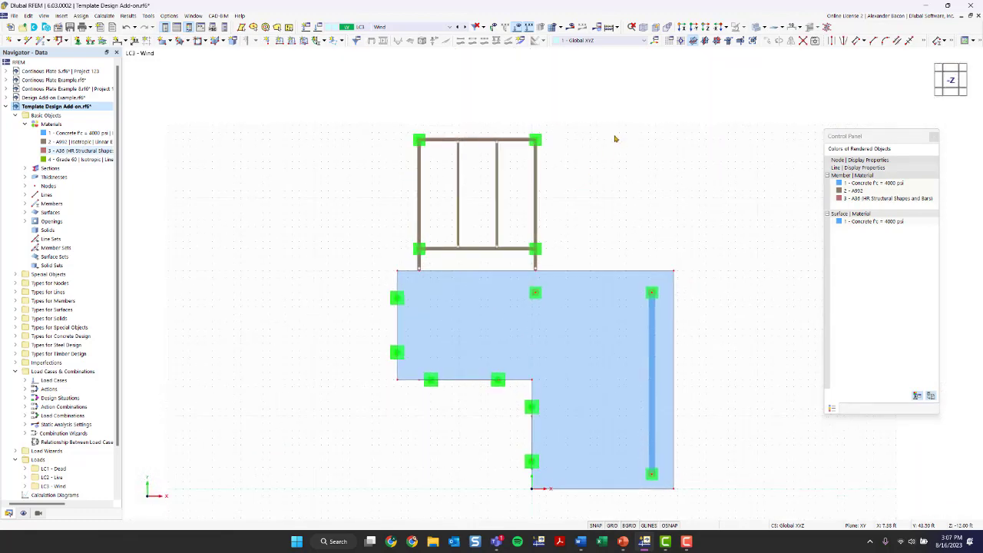
drag(626, 95, 345, 264)
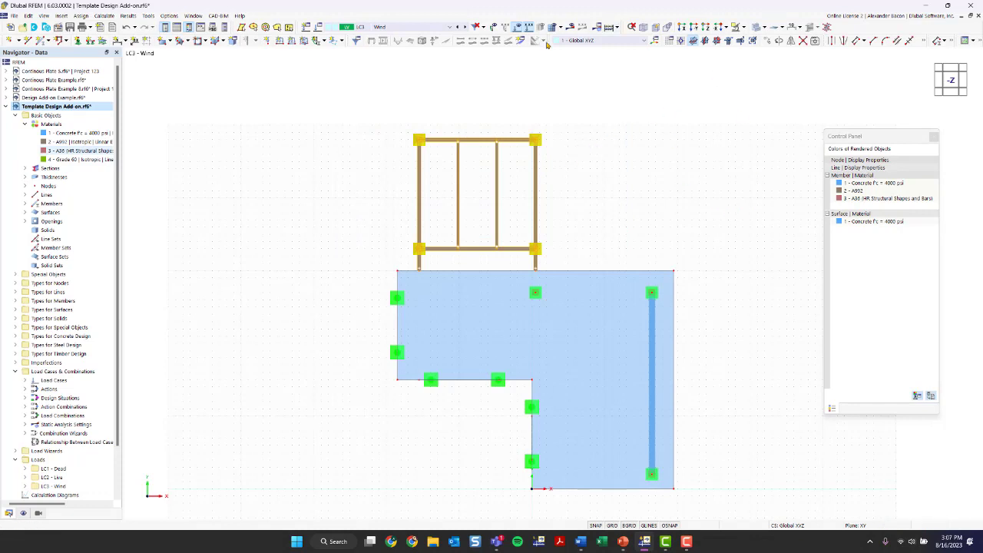
scroll(755, 171, down, 1)
middle_drag(755, 172, 580, 182)
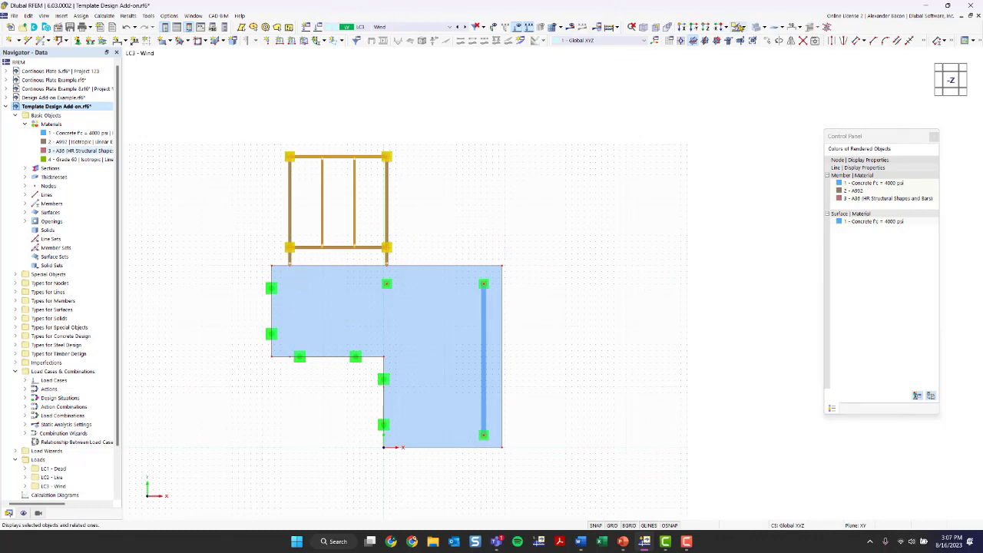
click(768, 39)
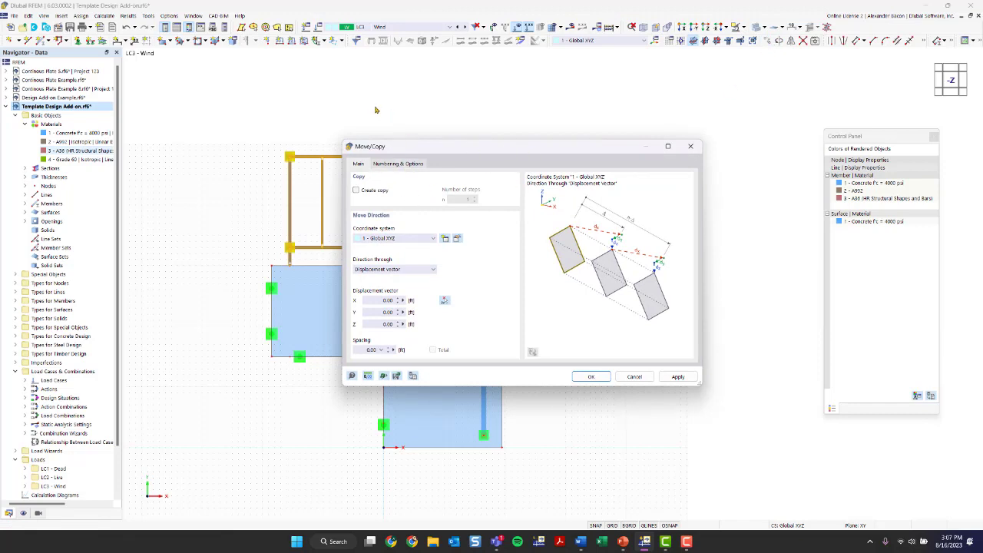
click(367, 191)
double_click(378, 300)
text(40)
click(591, 376)
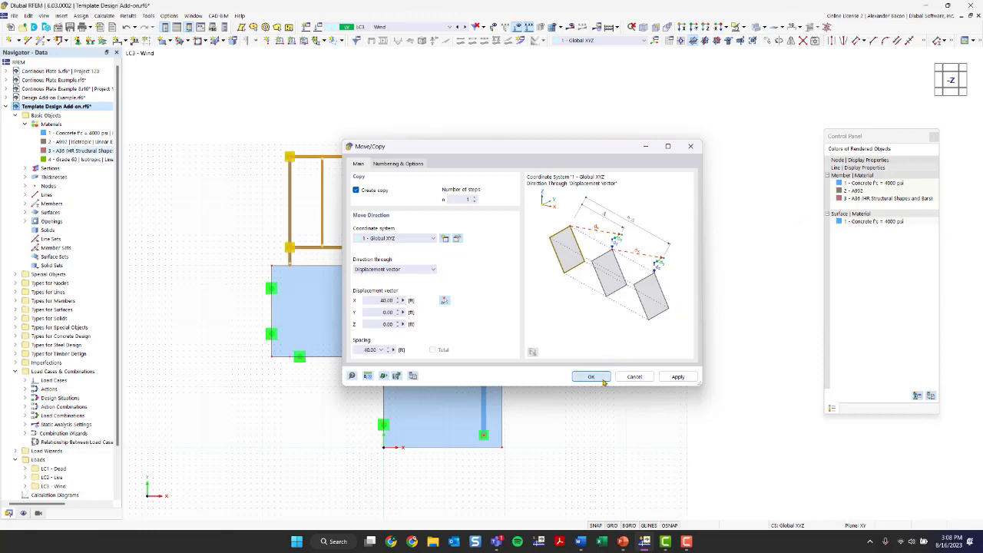
ctrl+middle_drag(617, 332, 547, 261)
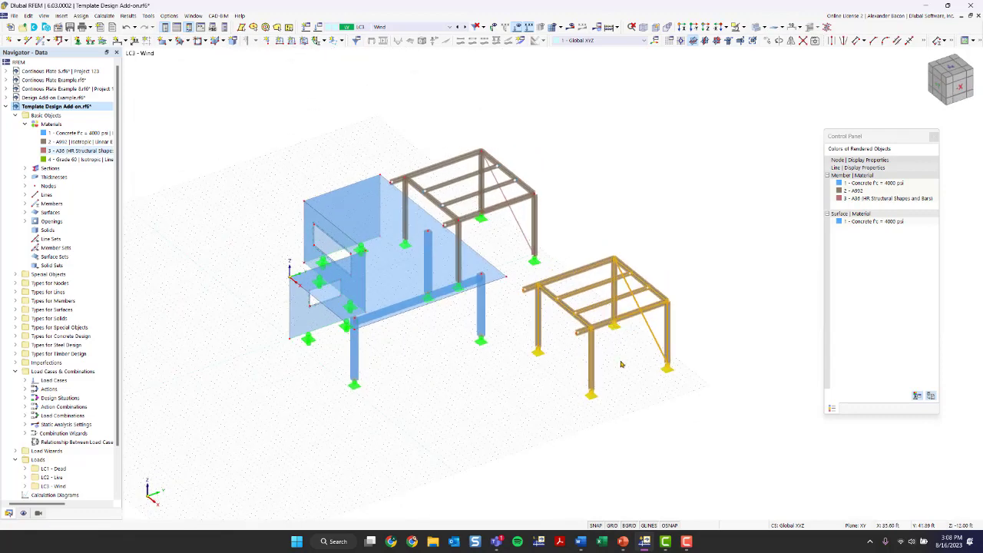
click(517, 318)
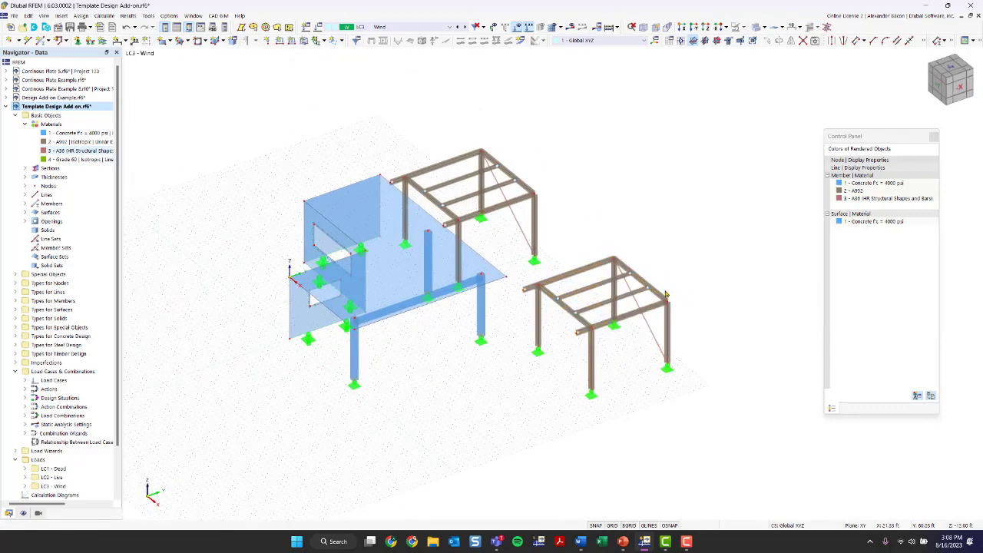
click(318, 27)
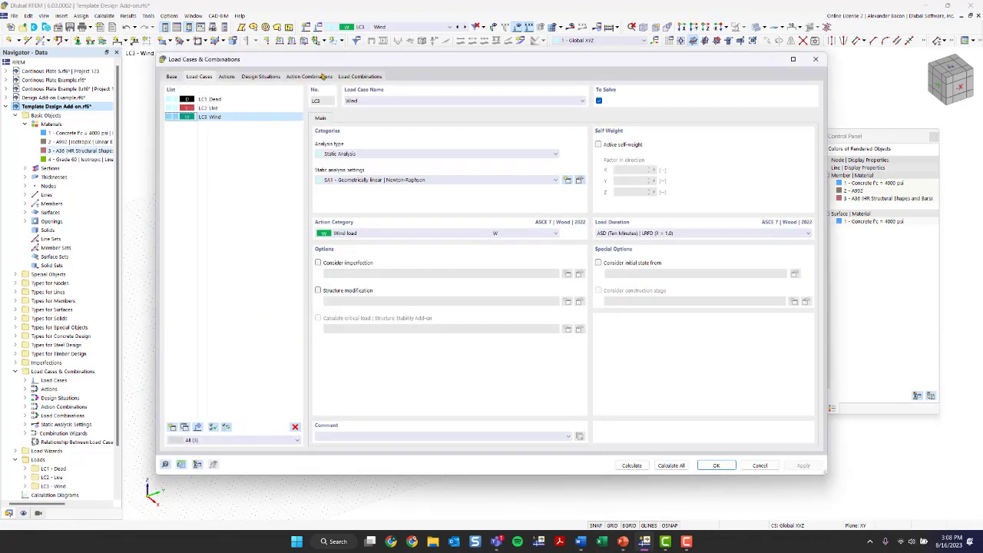
click(294, 427)
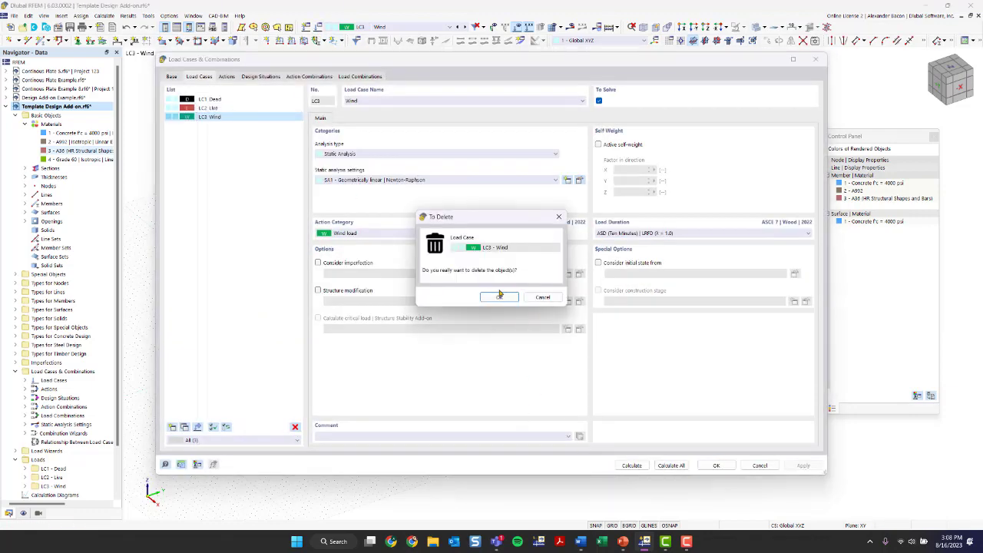
click(499, 296)
click(574, 311)
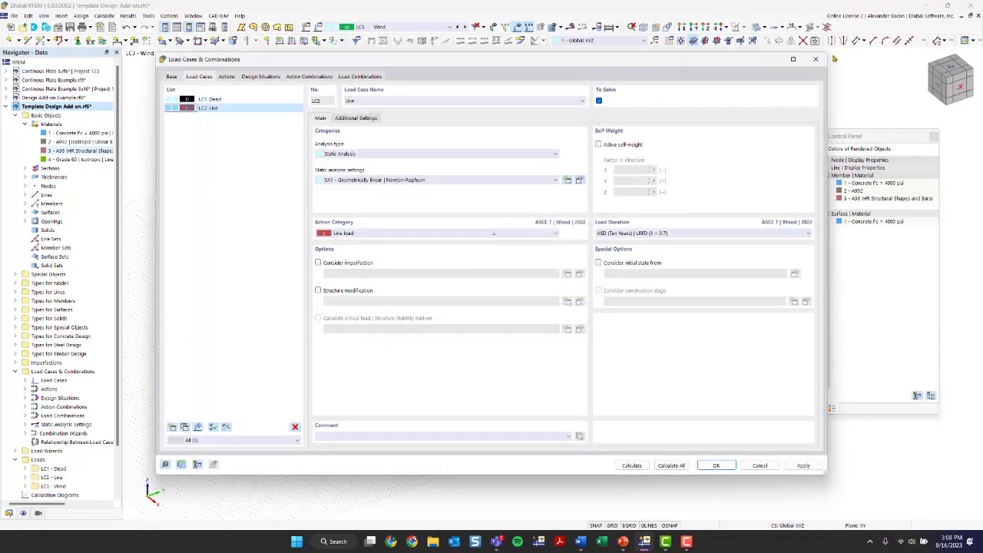
click(816, 59)
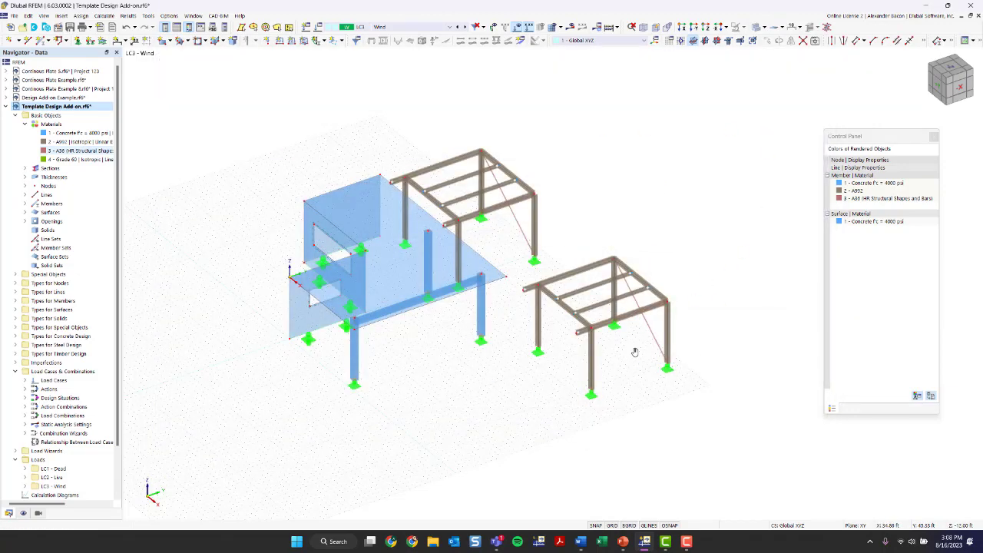
Select the whole copied steel frame and set up a -90° rotation about a point and an axis parallel to Z.
mouse_move(634, 346)
ctrl+middle_down()
mouse_move(606, 350)
mouse_move(633, 358)
ctrl+middle_up()
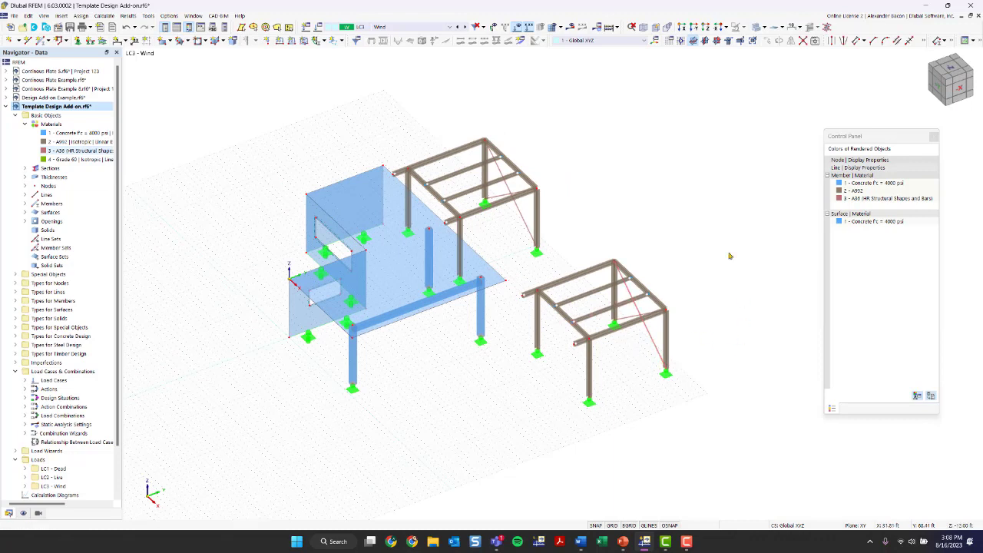
drag(709, 222, 651, 292)
scroll(617, 243, up, 3)
ctrl+middle_drag(665, 254, 686, 247)
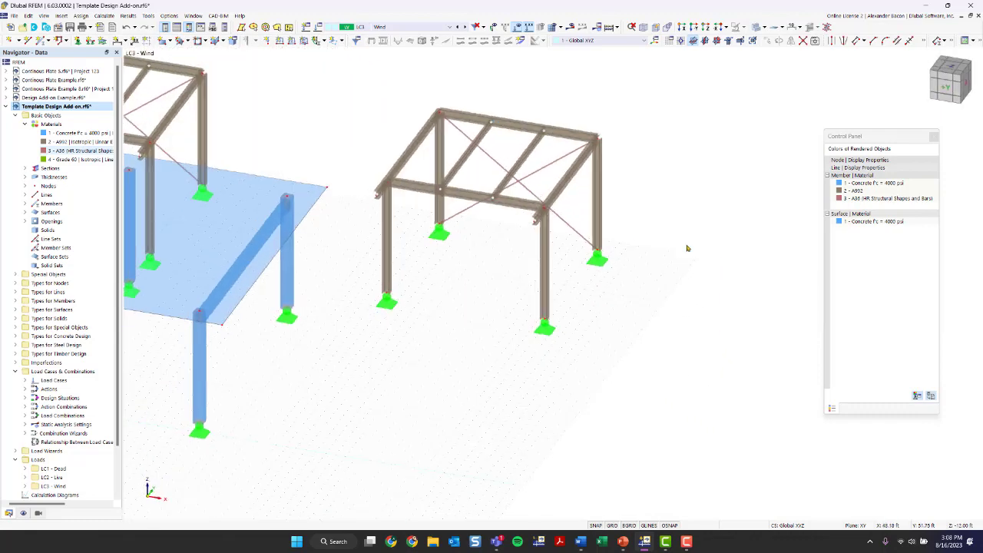
drag(680, 69, 345, 385)
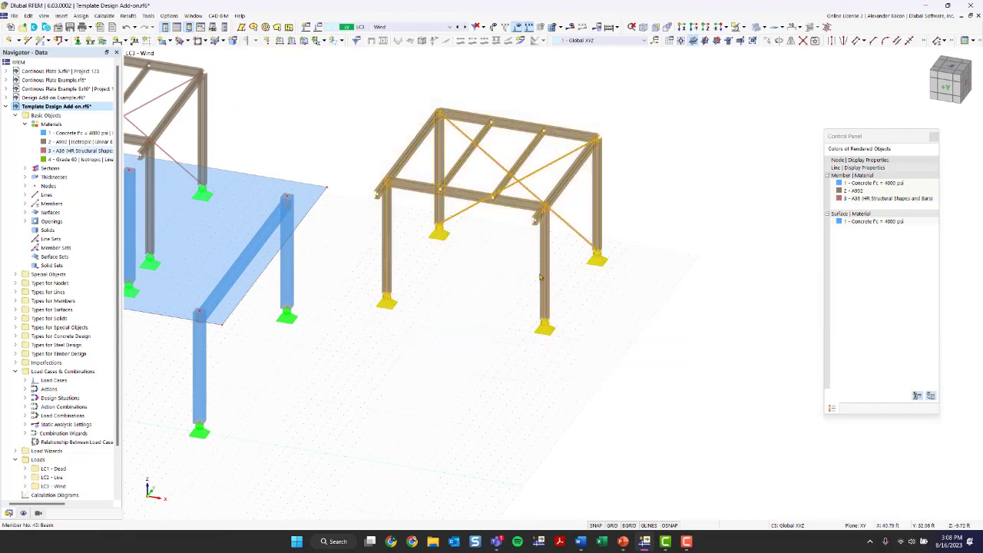
mouse_move(540, 278)
click(780, 42)
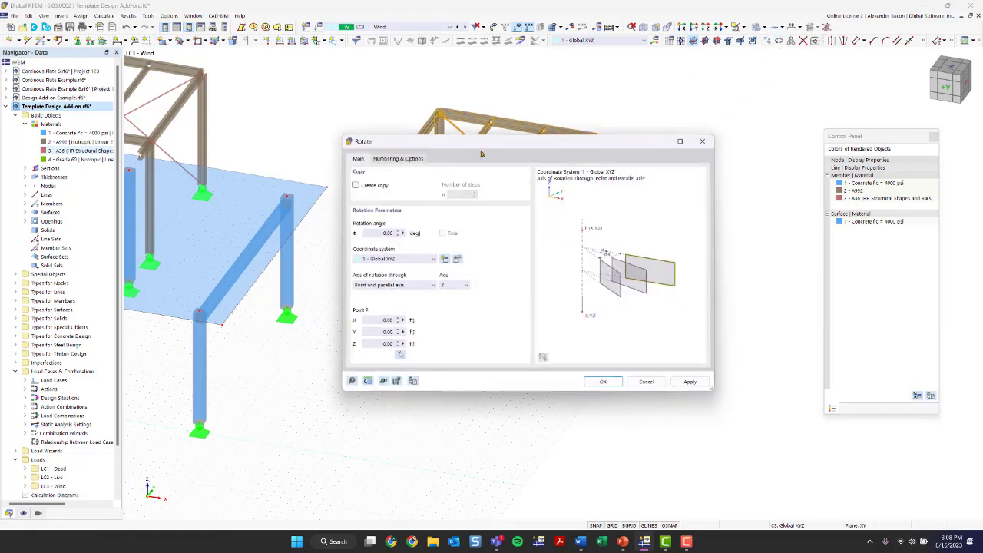
click(372, 186)
click(370, 189)
click(377, 232)
click(453, 286)
click(396, 284)
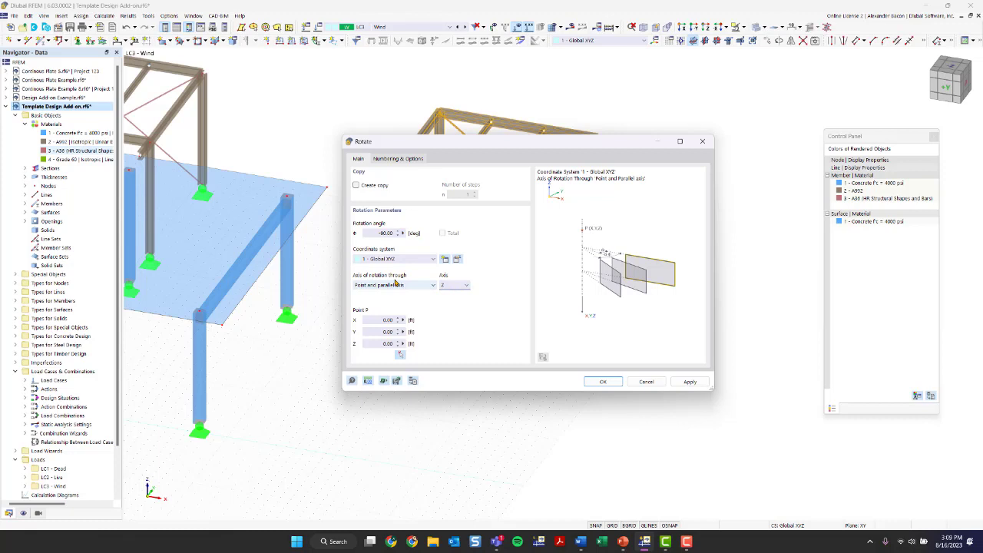
click(391, 284)
click(444, 287)
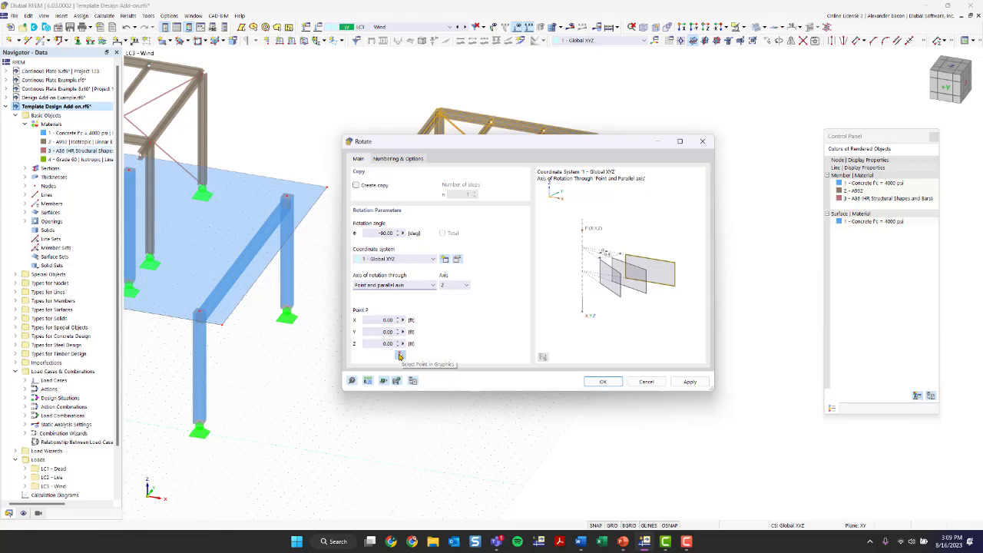
Rotate the selected frame about the end node of its overhanging beam at X 24.50, Y 30.00, Z 0.00 ft.
click(380, 319)
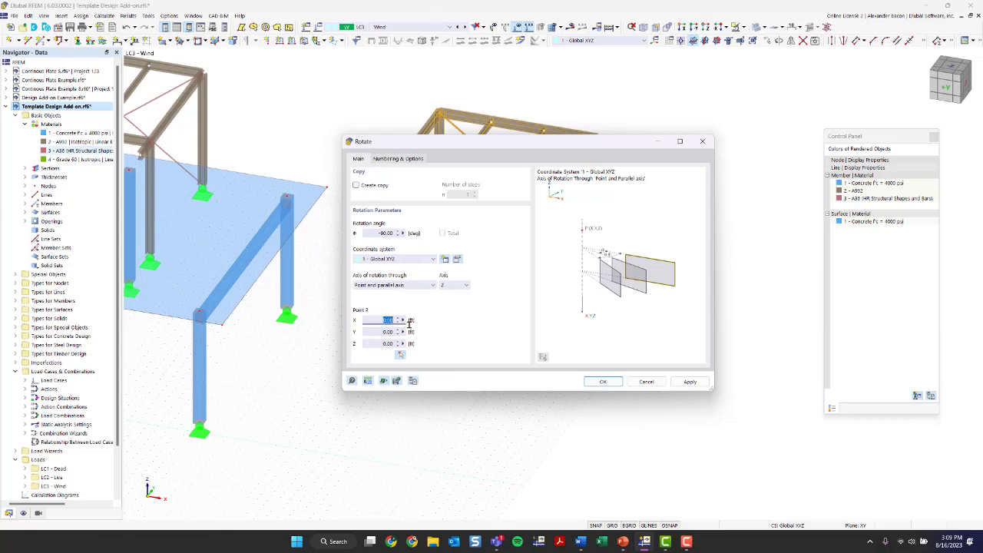
click(378, 331)
click(399, 356)
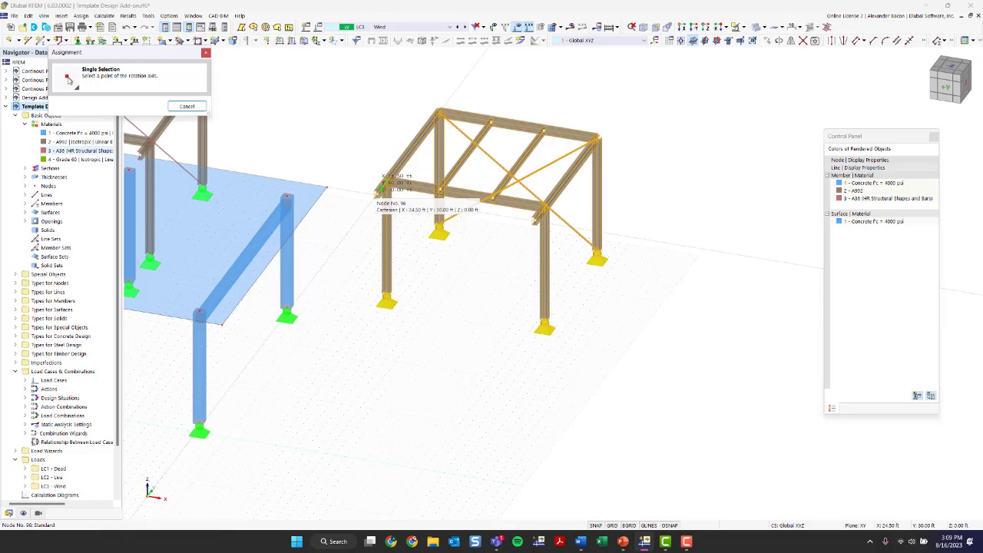
click(382, 188)
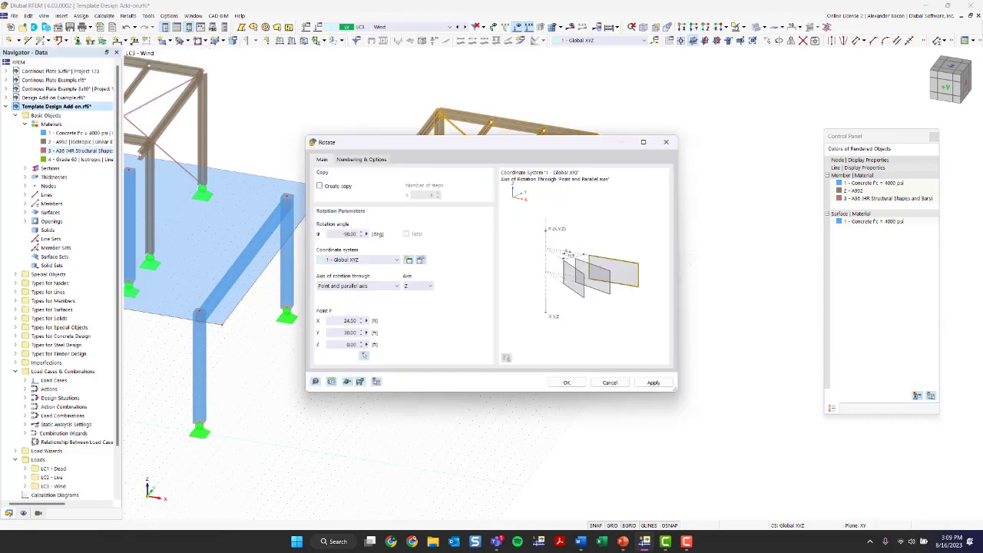
click(565, 383)
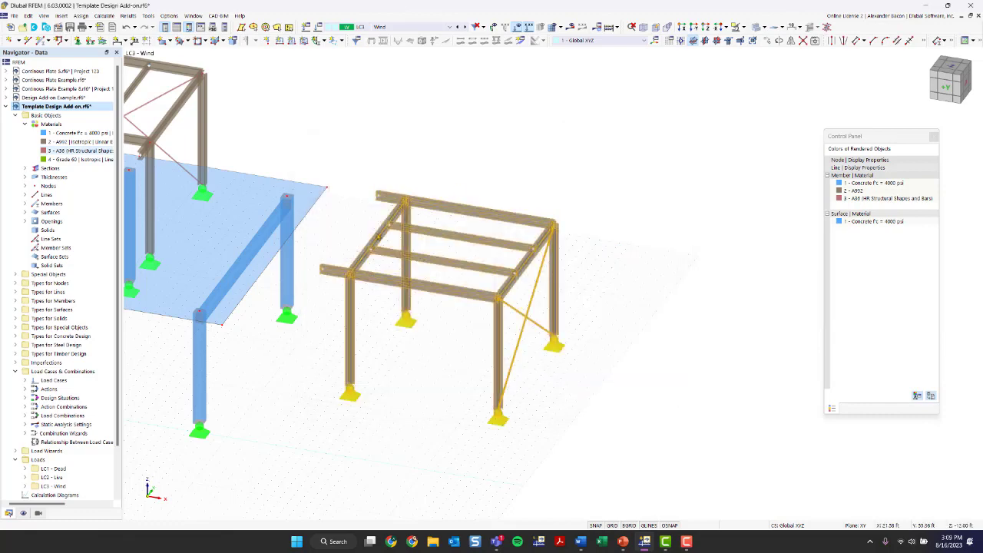
click(579, 379)
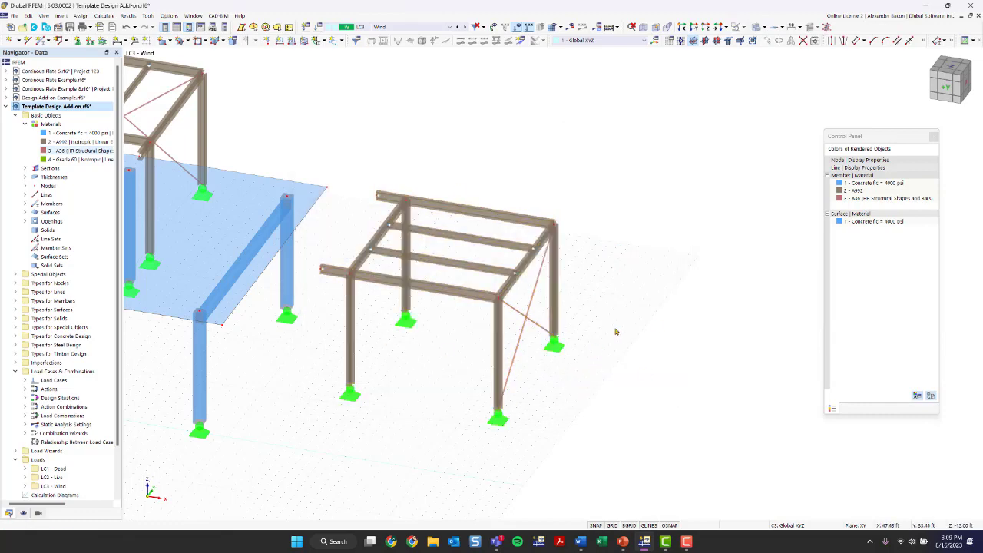
ctrl+middle_drag(617, 331, 575, 338)
scroll(572, 317, down, 1)
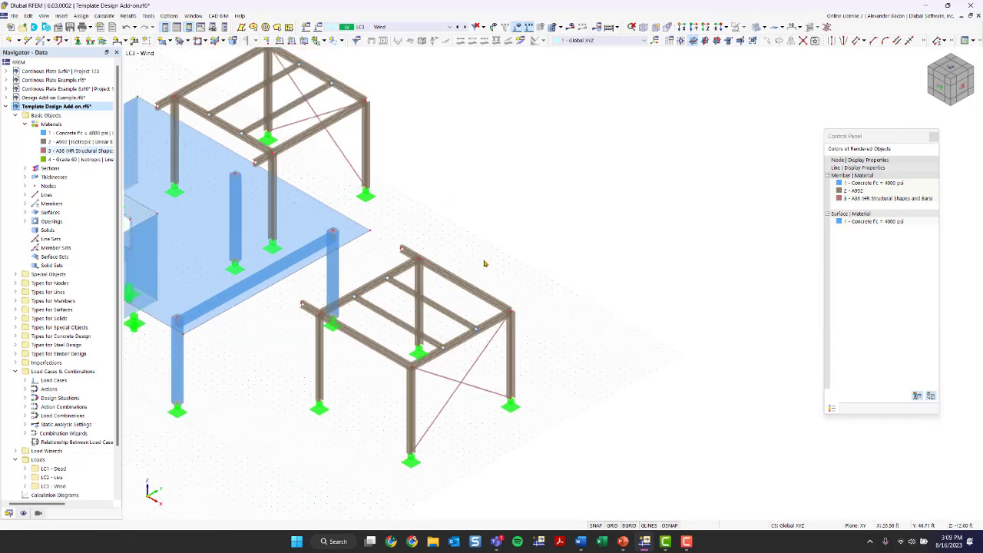
middle_drag(434, 326, 533, 325)
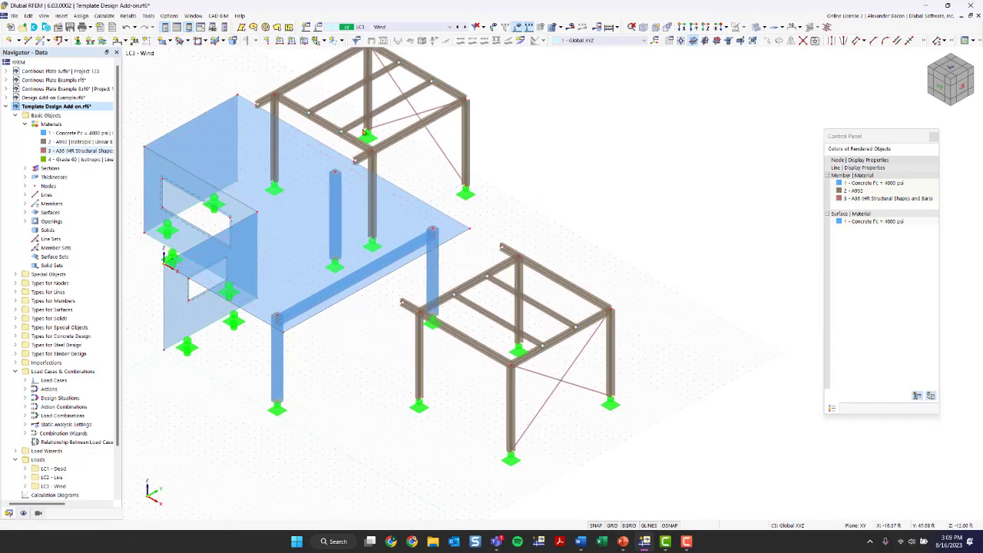
scroll(451, 268, up, 3)
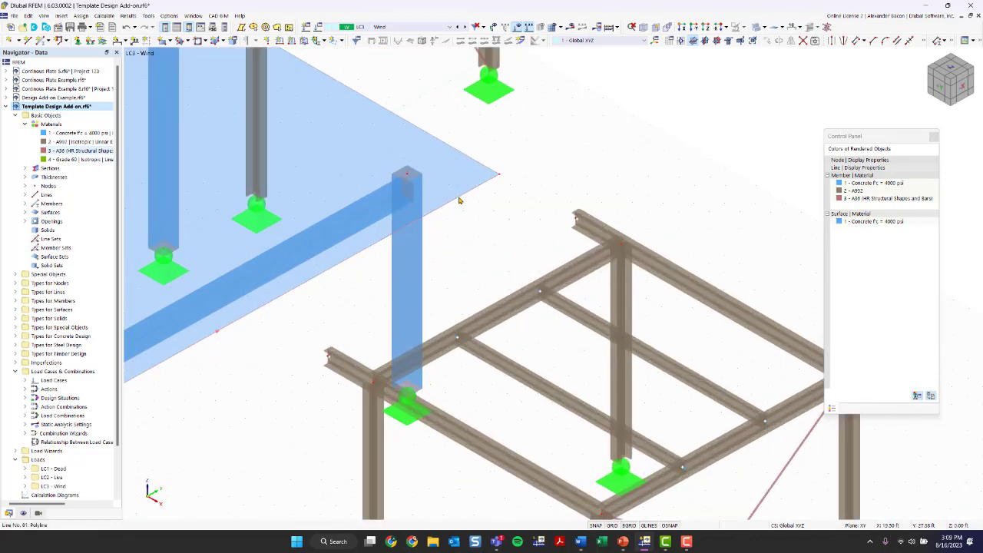
scroll(459, 200, down, 4)
middle_drag(459, 199, 572, 288)
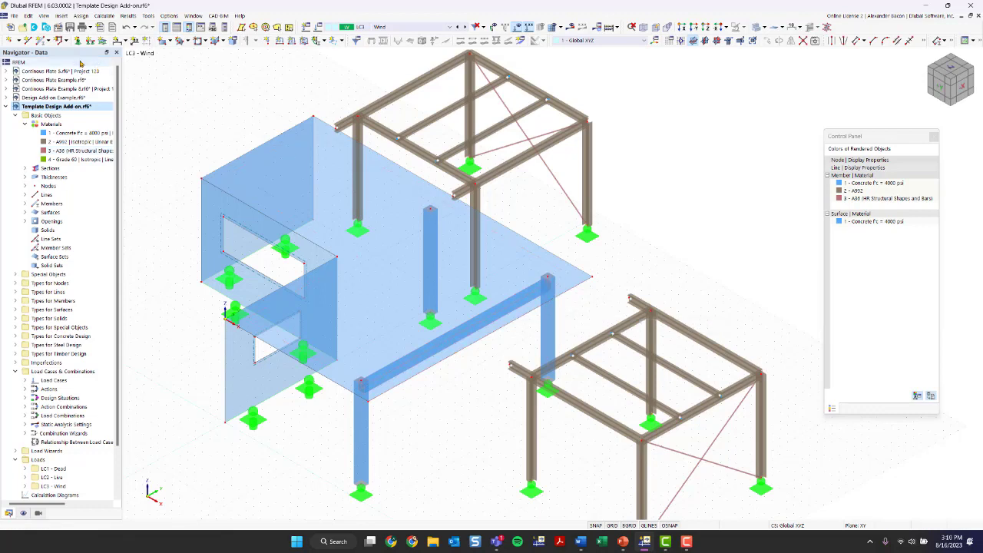
click(13, 44)
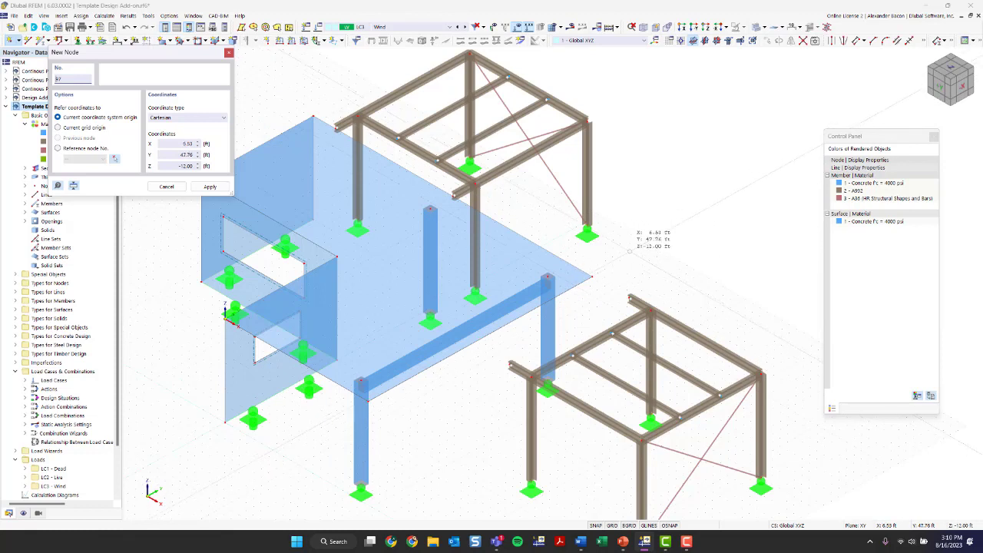
key(Escape)
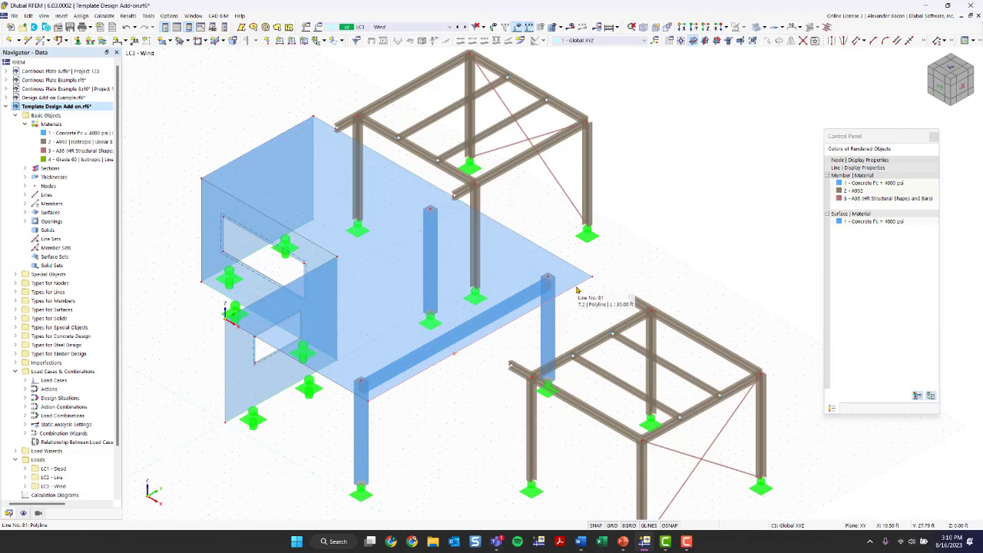
Display the line orientations to check the direction of the slab edge facing the rotated frame, and hide them again.
scroll(489, 342, up, 2)
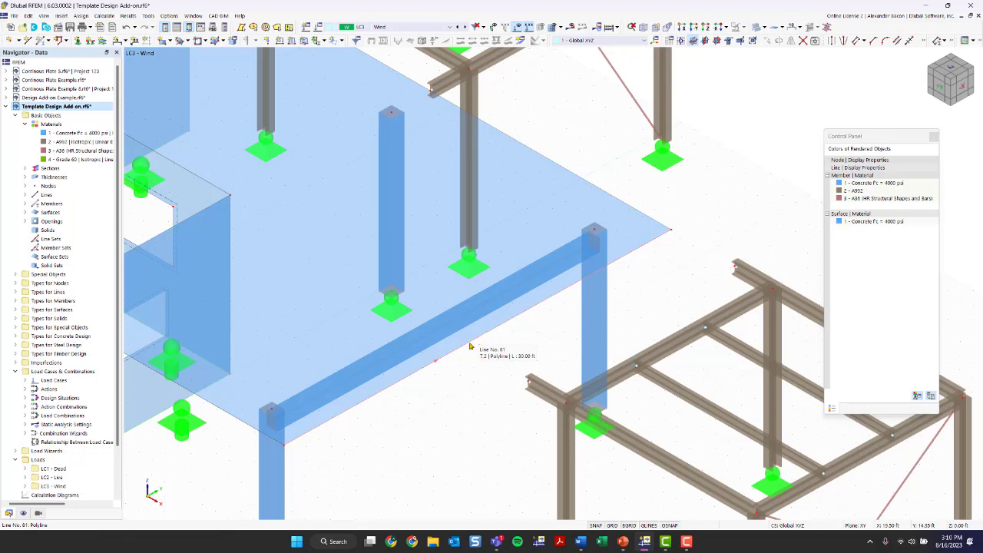
right_click(470, 346)
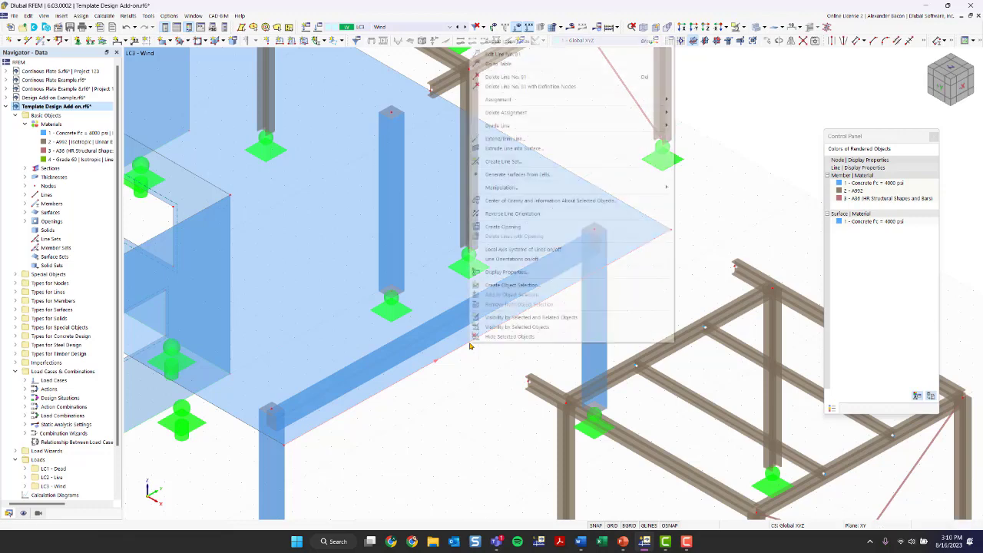
click(522, 259)
scroll(497, 384, down, 2)
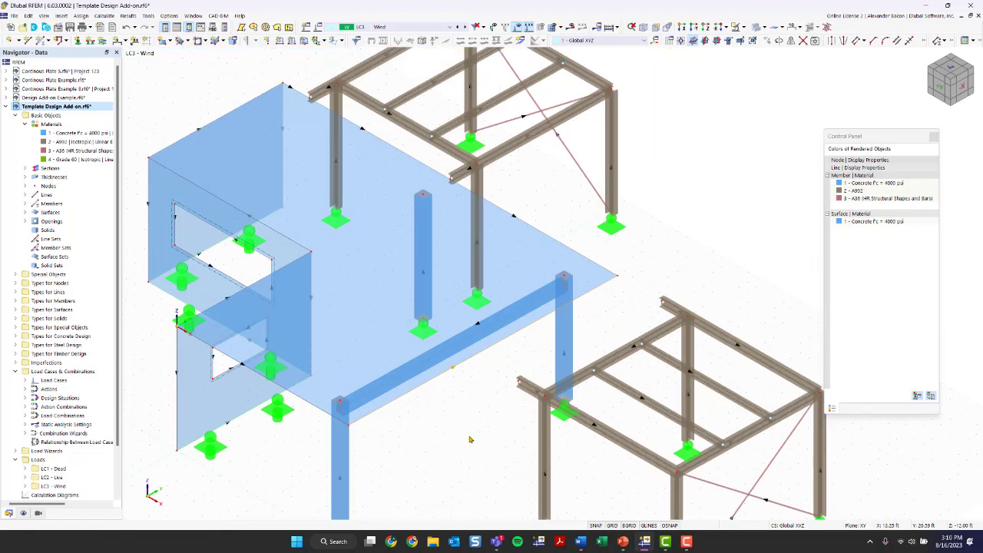
middle_drag(443, 453, 424, 424)
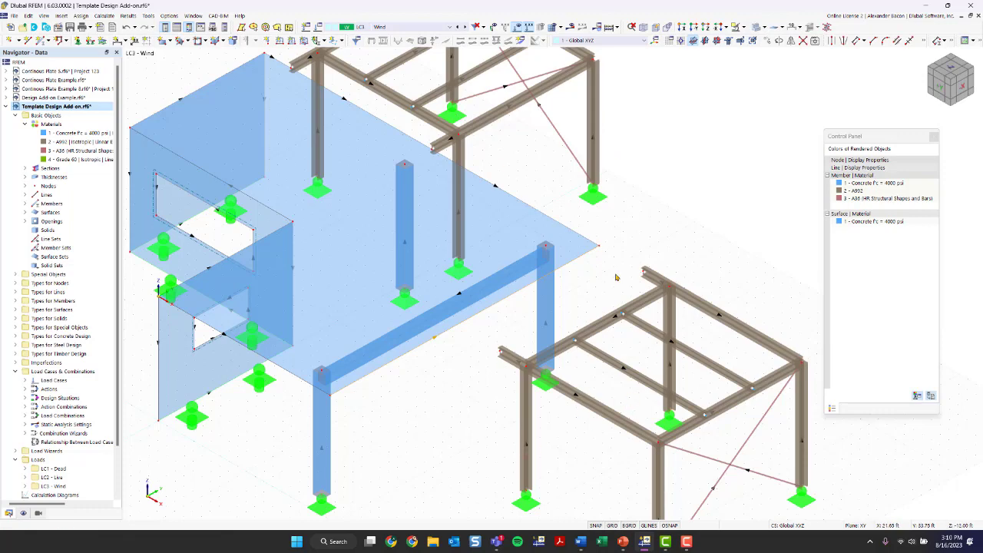
right_click(454, 331)
click(482, 245)
Divide that slab edge line by distance, creating an on-line node 3 ft from the line end without dividing the line.
right_click(491, 308)
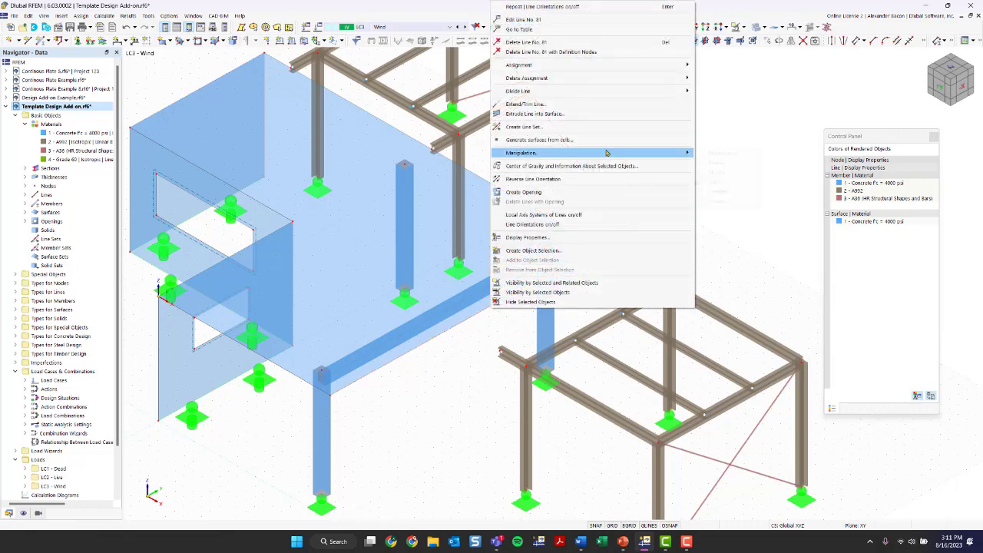
mouse_move(552, 94)
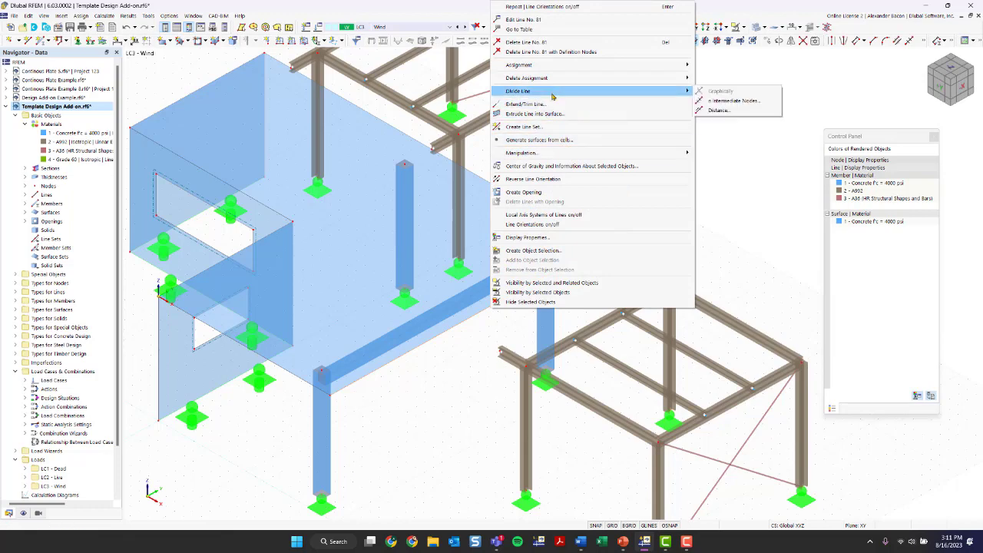
click(744, 110)
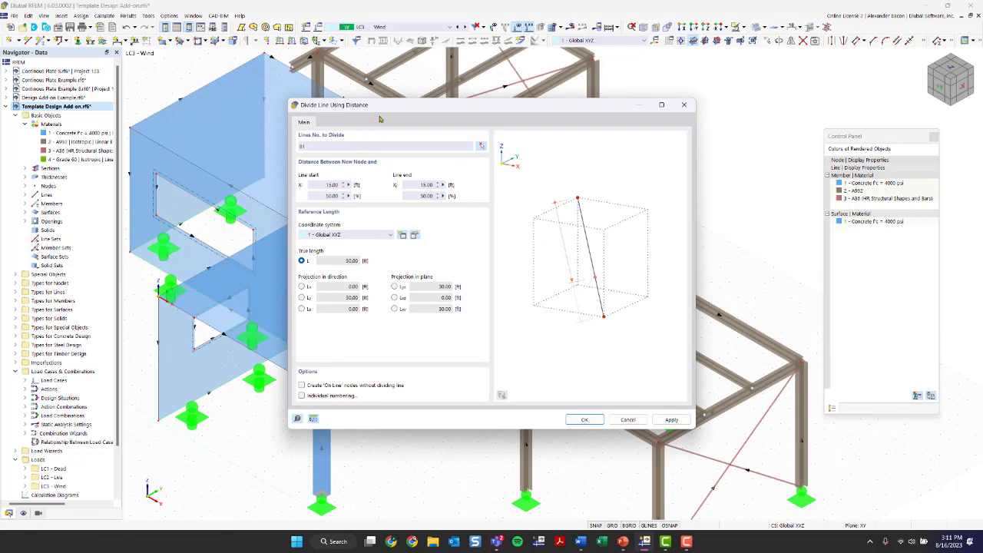
mouse_move(375, 112)
mouse_down()
mouse_move(691, 237)
mouse_move(438, 157)
mouse_move(365, 104)
mouse_up()
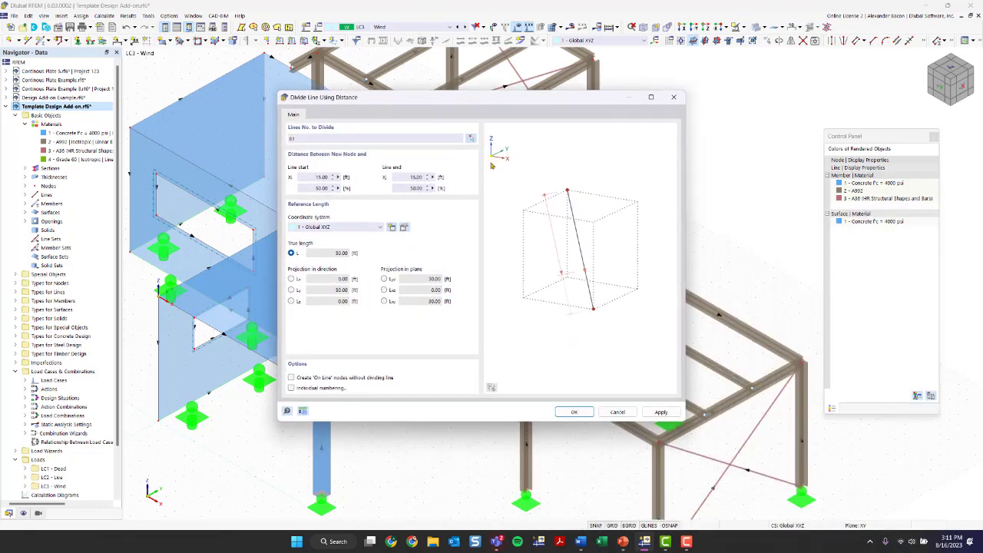
double_click(411, 177)
text(3)
click(415, 188)
click(291, 378)
click(572, 412)
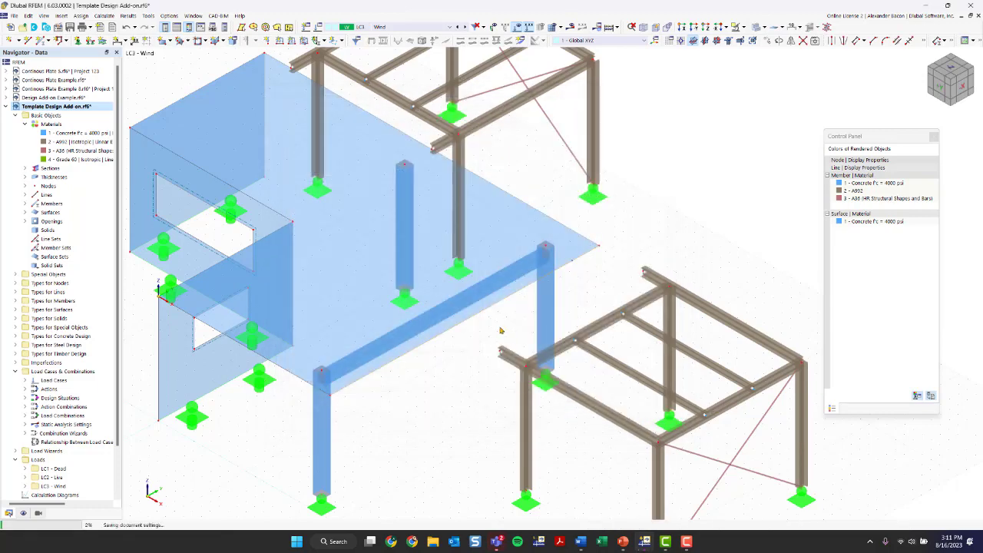
Inspect the new slab edge node's on-line parameters, node type and coordinates without changing them.
scroll(602, 271, up, 2)
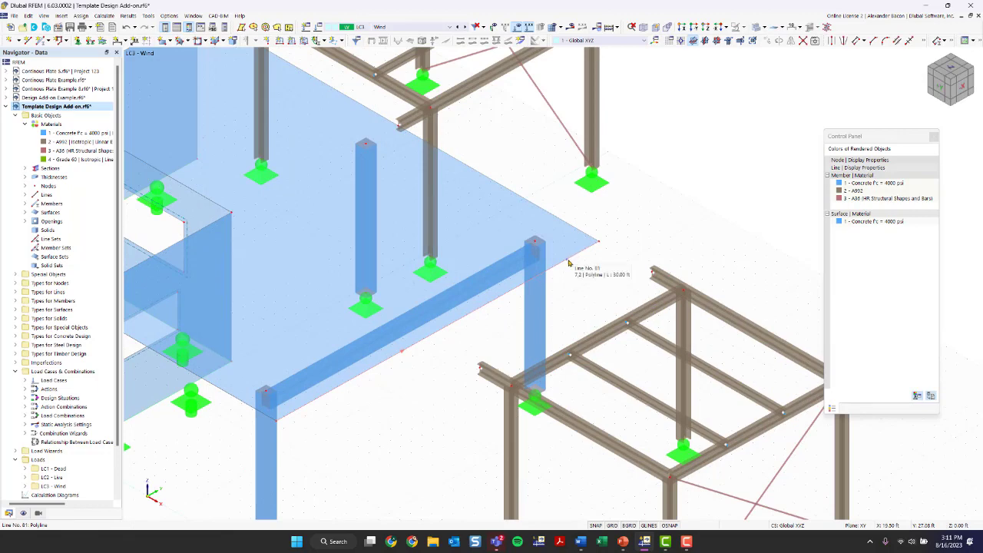
scroll(572, 262, up, 4)
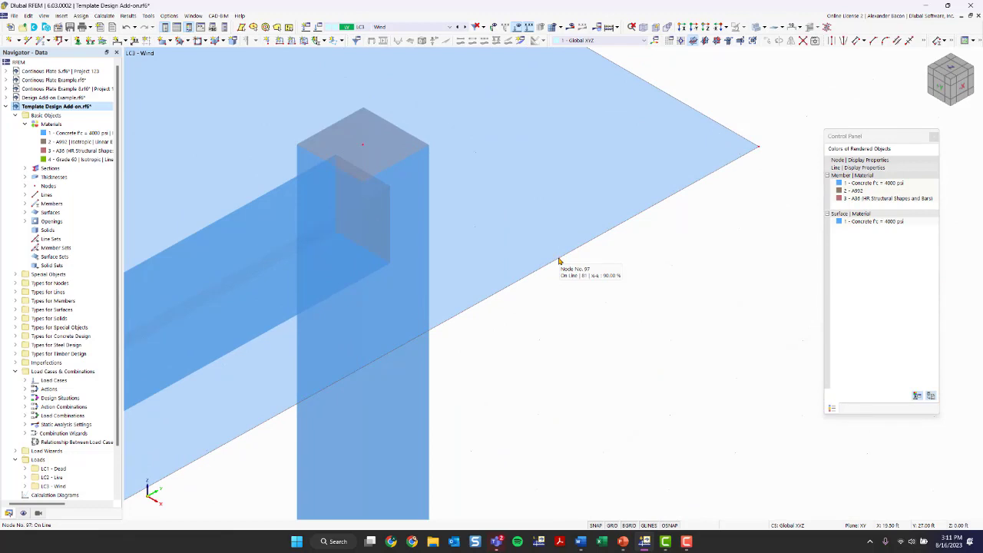
scroll(559, 262, down, 2)
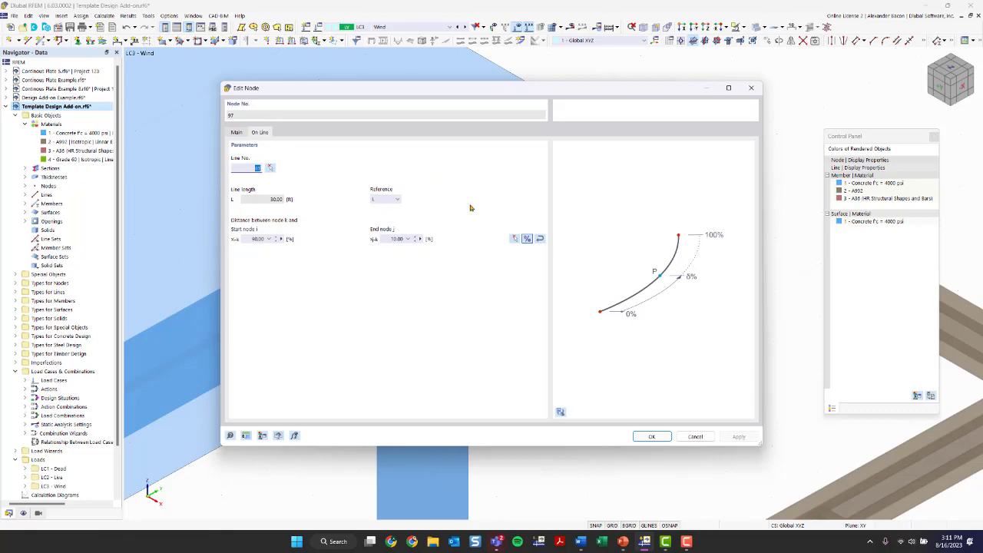
click(236, 133)
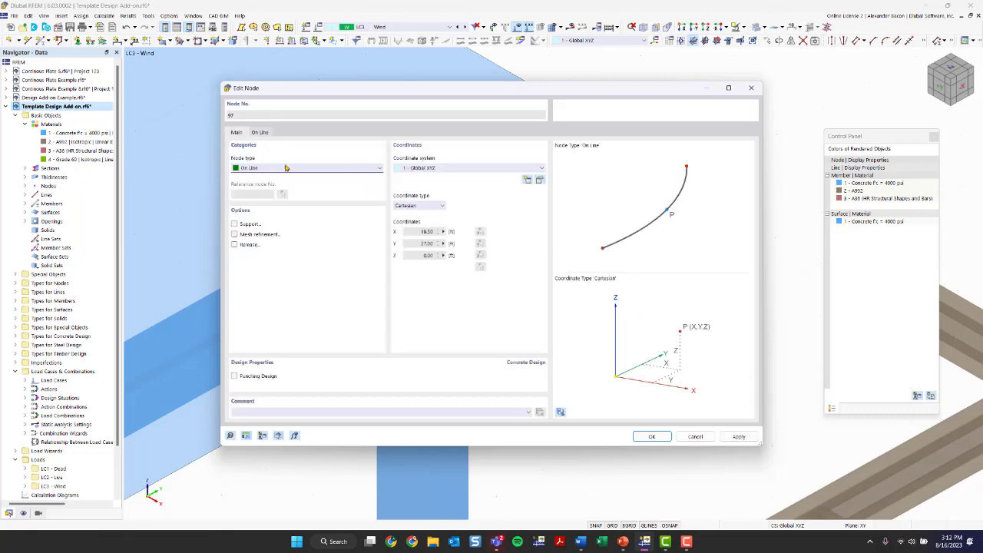
click(751, 88)
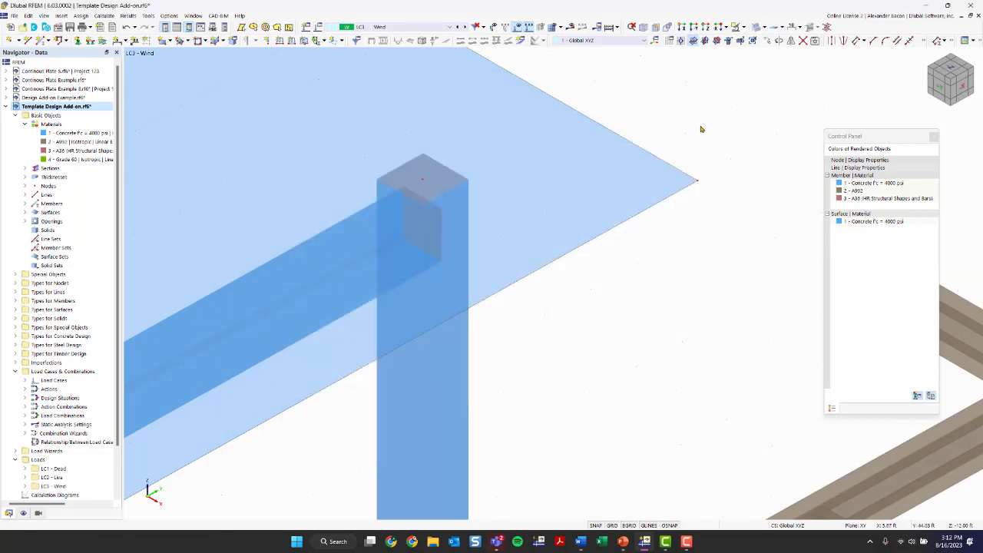
scroll(679, 210, up, 3)
scroll(698, 246, down, 5)
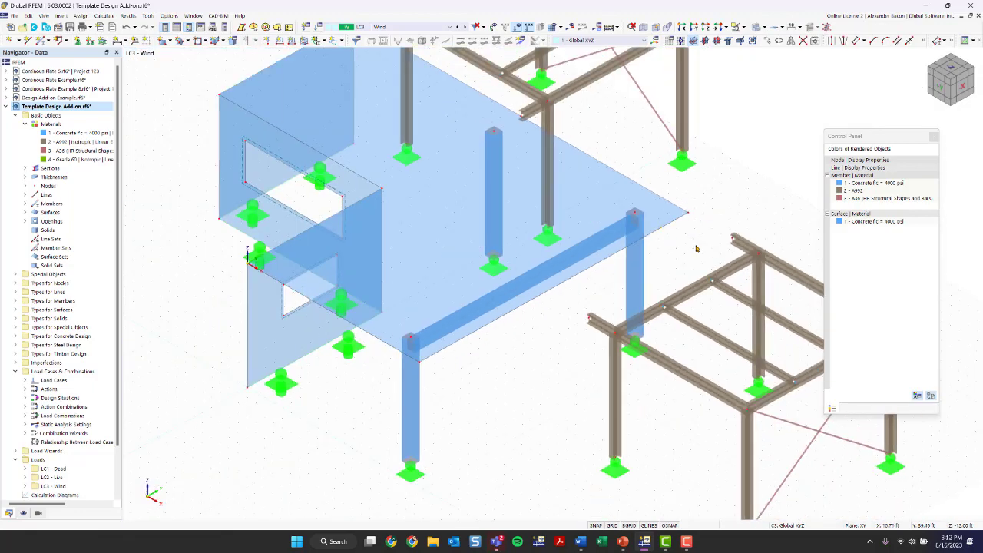
Move the whole rotated steel frame so the end node of its overhanging beam lands on the new on-line node at the slab edge.
middle_drag(702, 256, 546, 218)
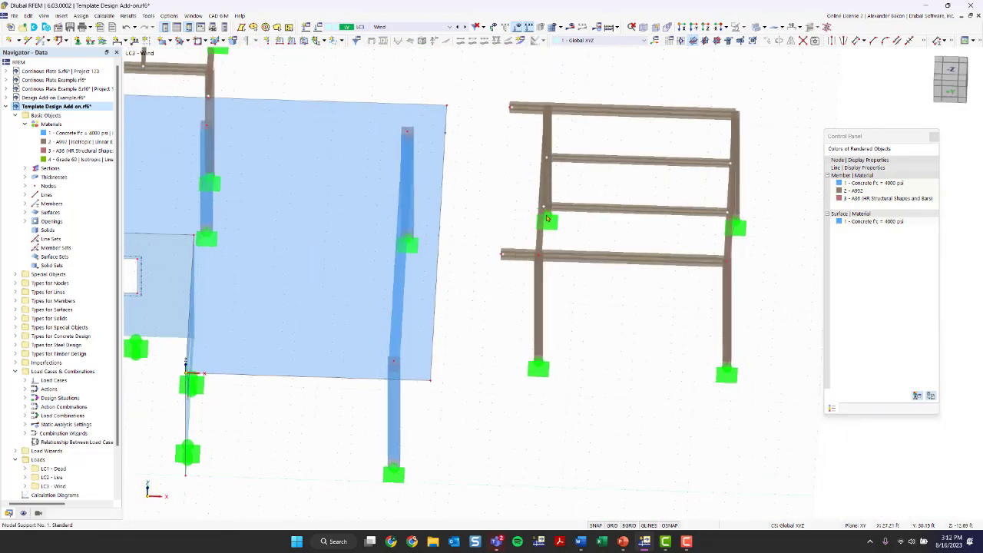
middle_drag(661, 241, 603, 281)
drag(743, 115, 432, 450)
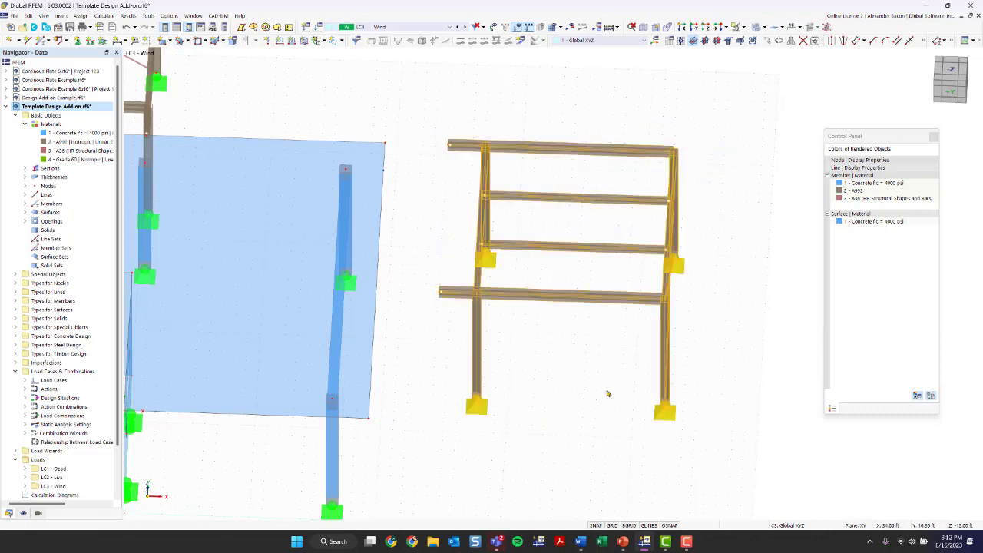
ctrl+middle_drag(608, 394, 724, 445)
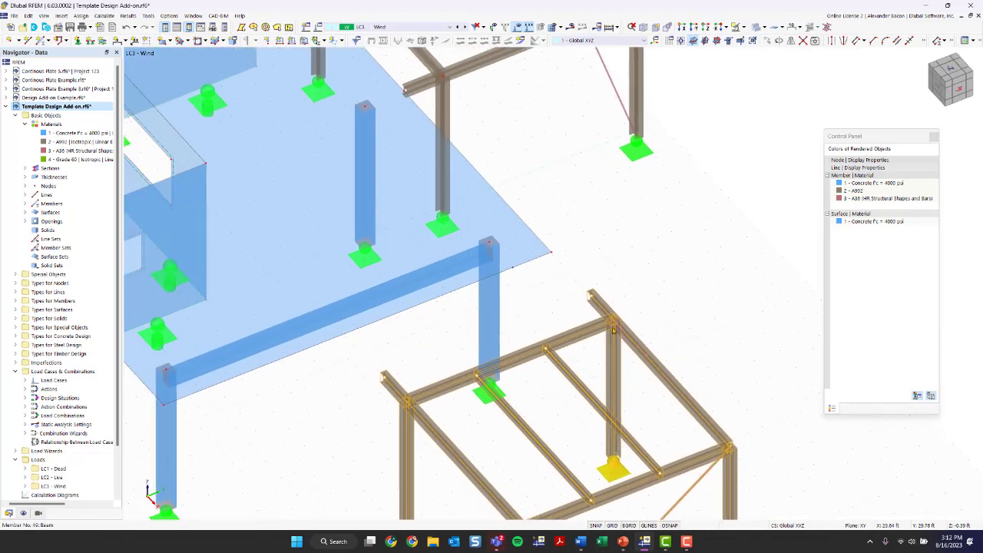
drag(590, 297, 514, 271)
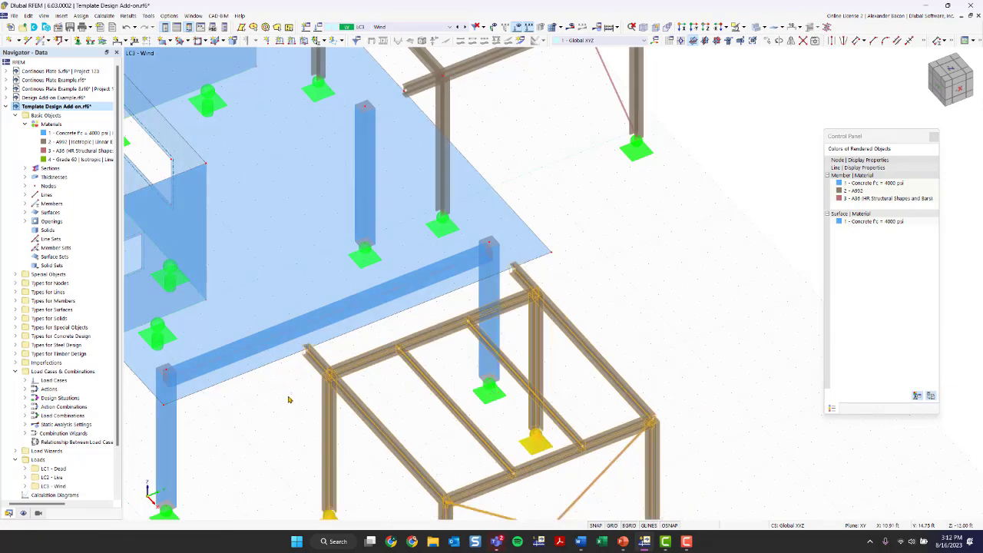
click(300, 410)
Examine from several angles how the moved frame's overhanging beam ends meet the slab edge.
scroll(302, 418, down, 1)
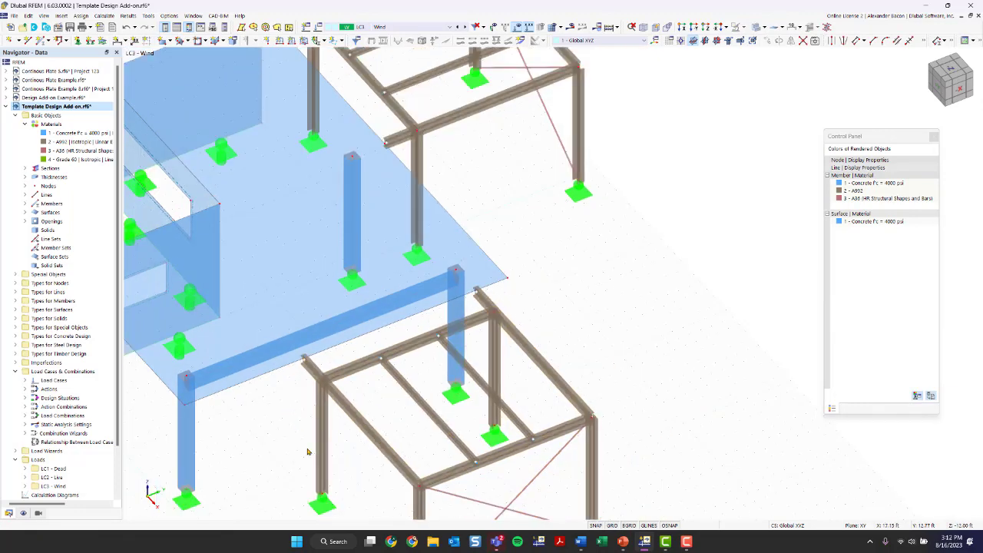
middle_drag(343, 413, 494, 311)
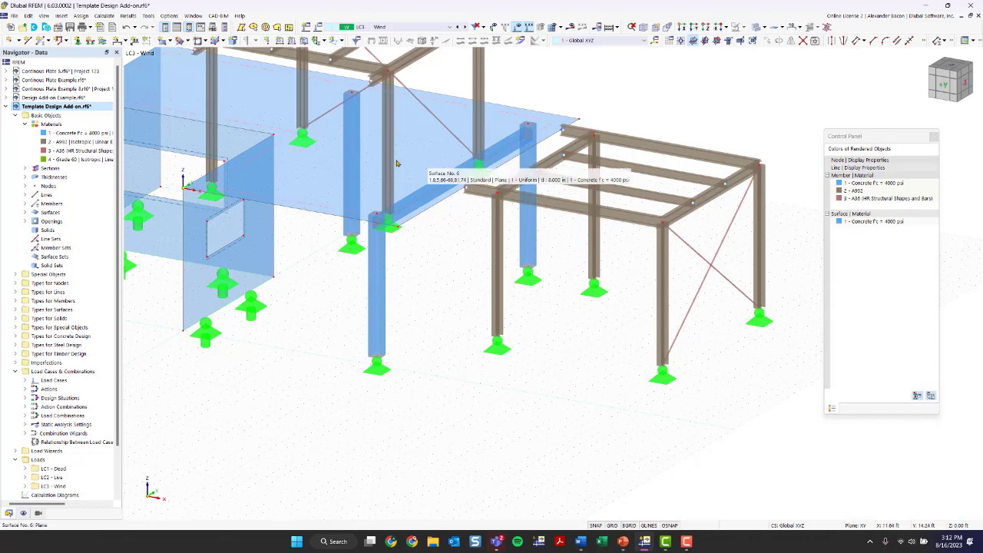
scroll(453, 196, up, 2)
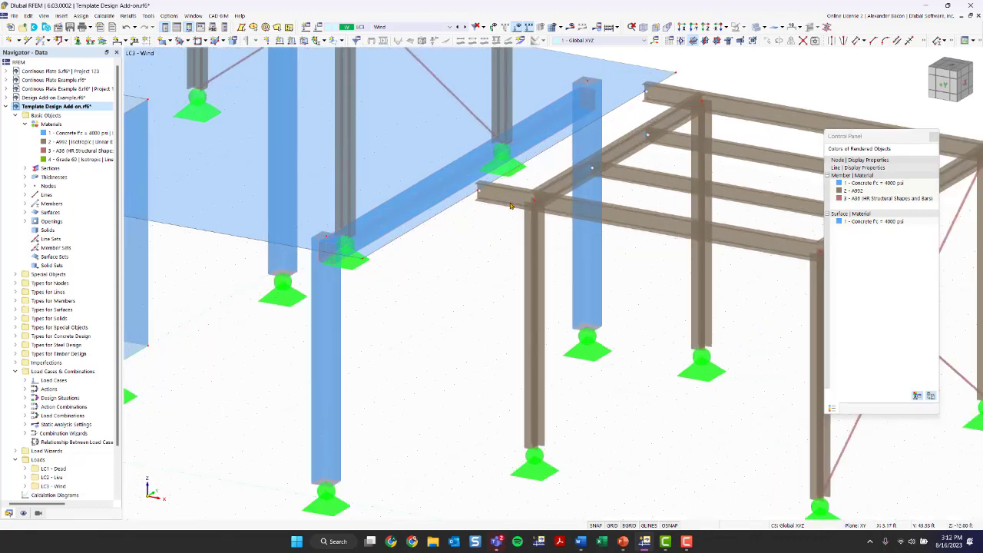
ctrl+middle_drag(510, 205, 313, 304)
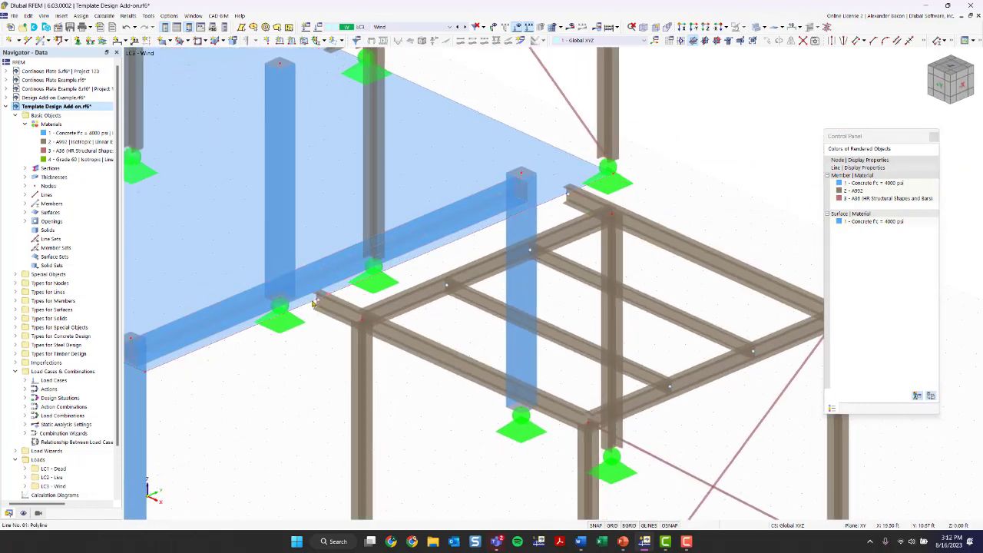
scroll(315, 304, down, 3)
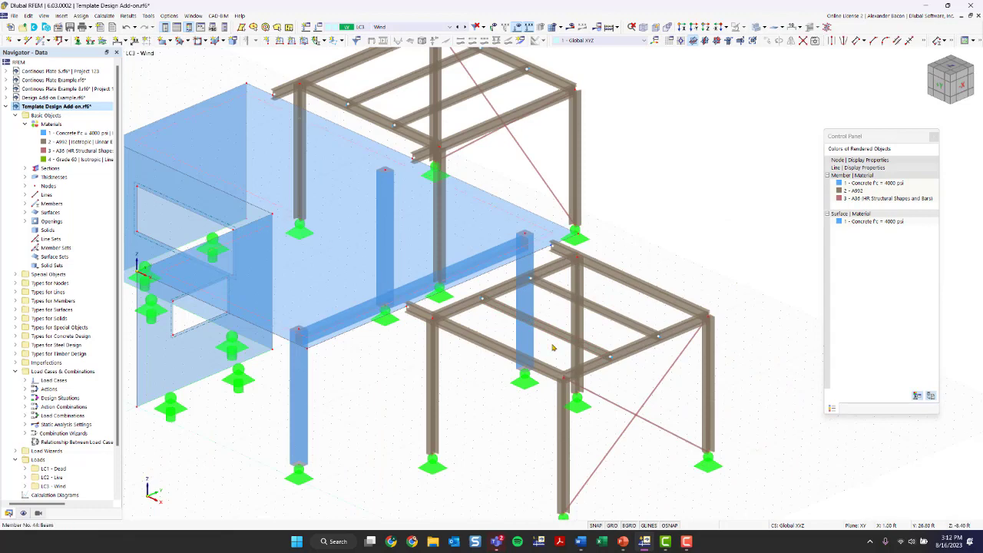
scroll(442, 393, up, 5)
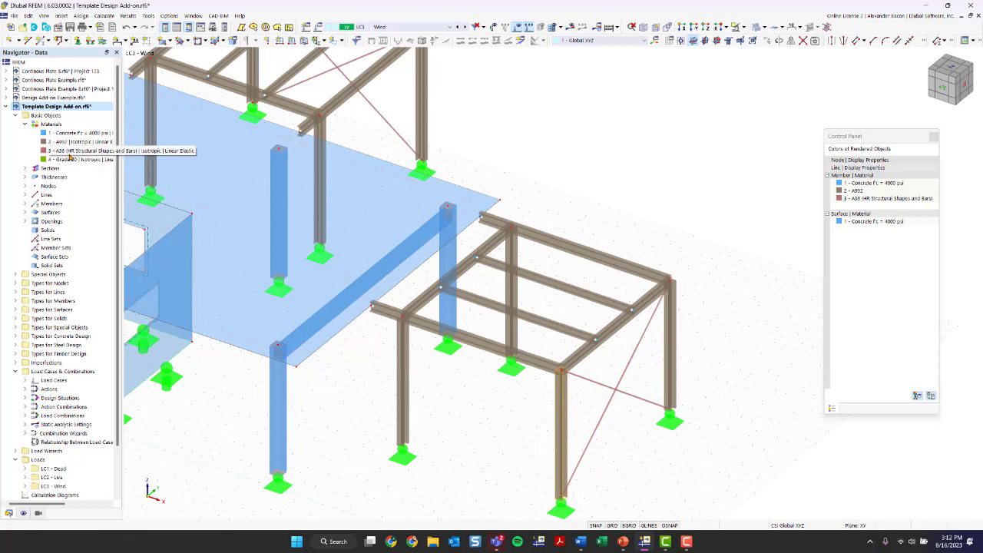
Start a new section and open the library of standardized timber rectangles for it.
click(24, 168)
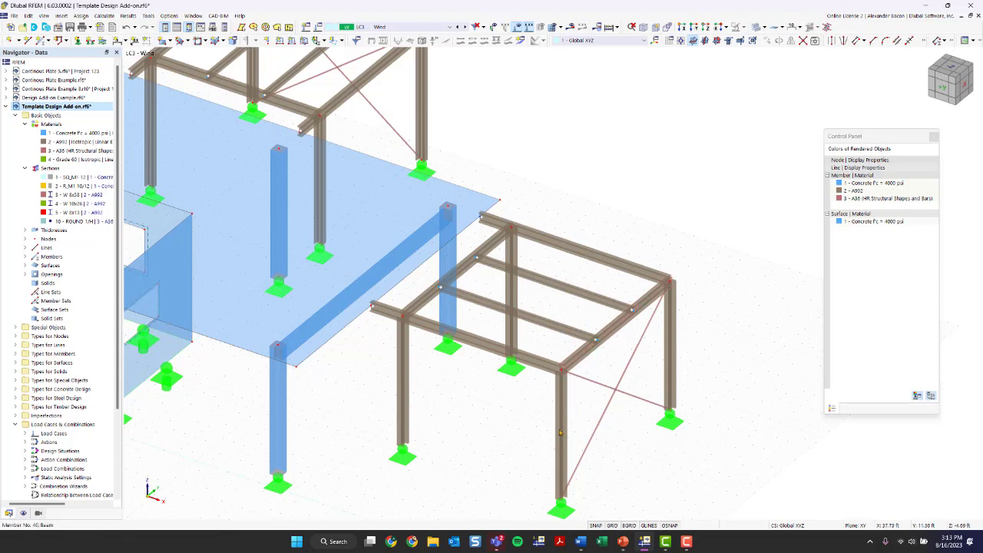
right_click(46, 169)
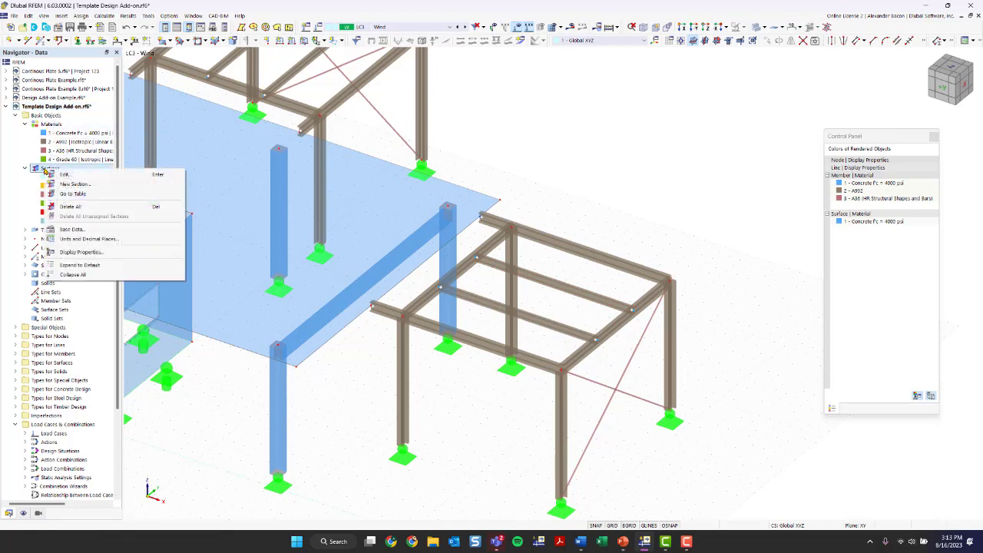
click(87, 185)
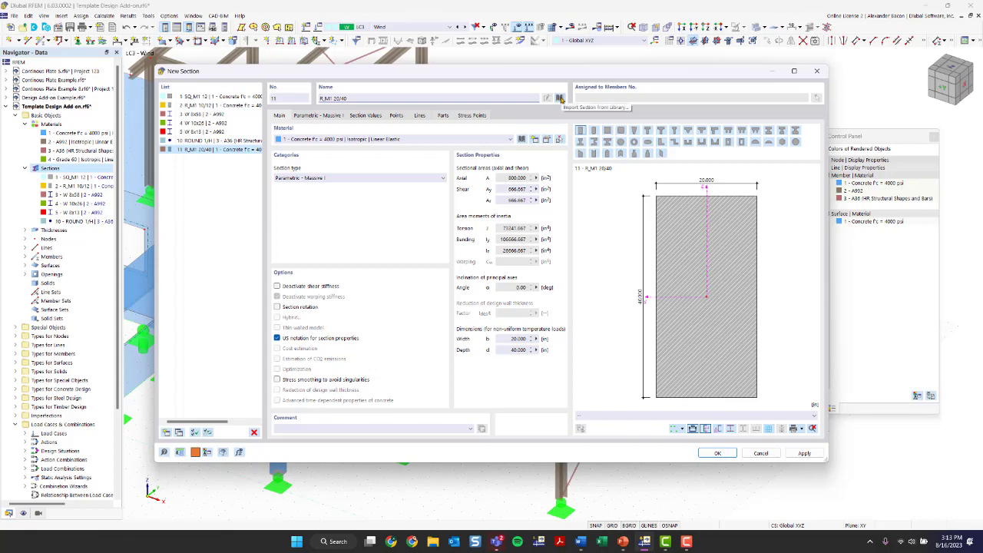
click(560, 98)
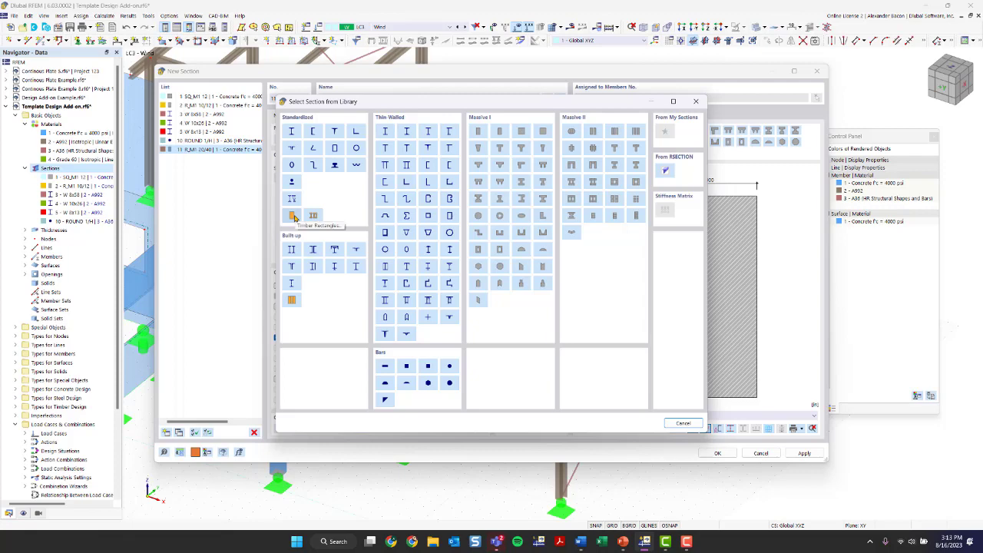
drag(369, 105, 346, 109)
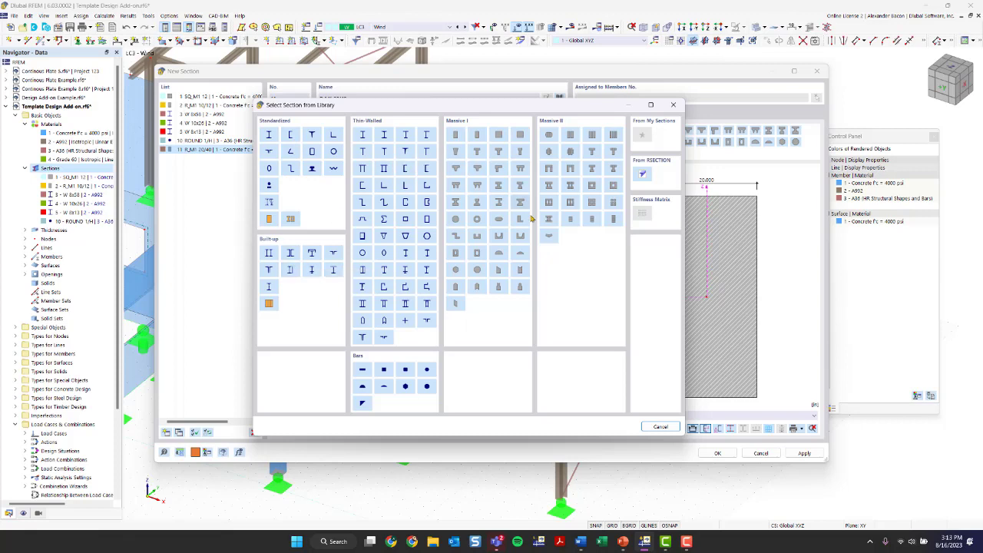
click(269, 220)
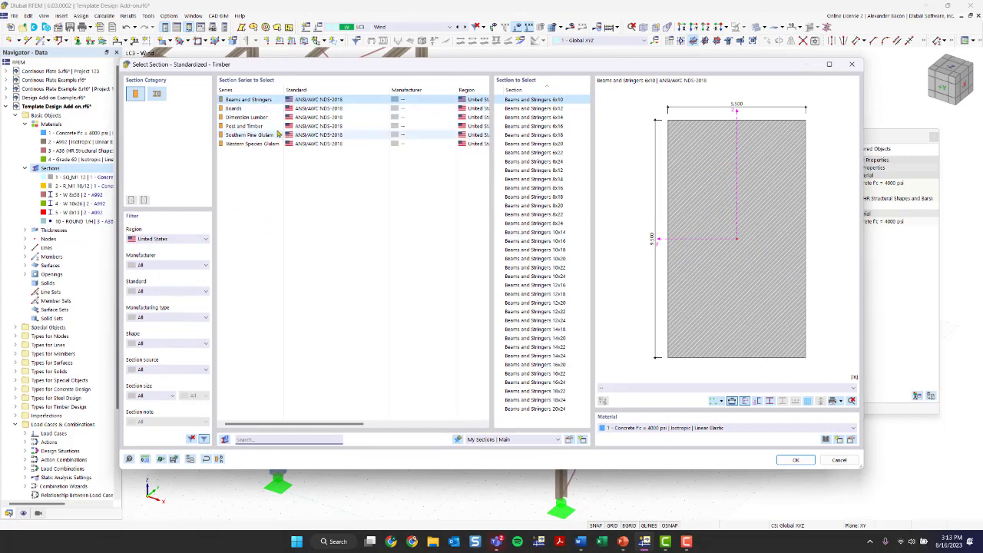
Choose the Post and Timber 10x10 section from the ANSI/AWC NDS-2018 series for the United States region.
click(178, 238)
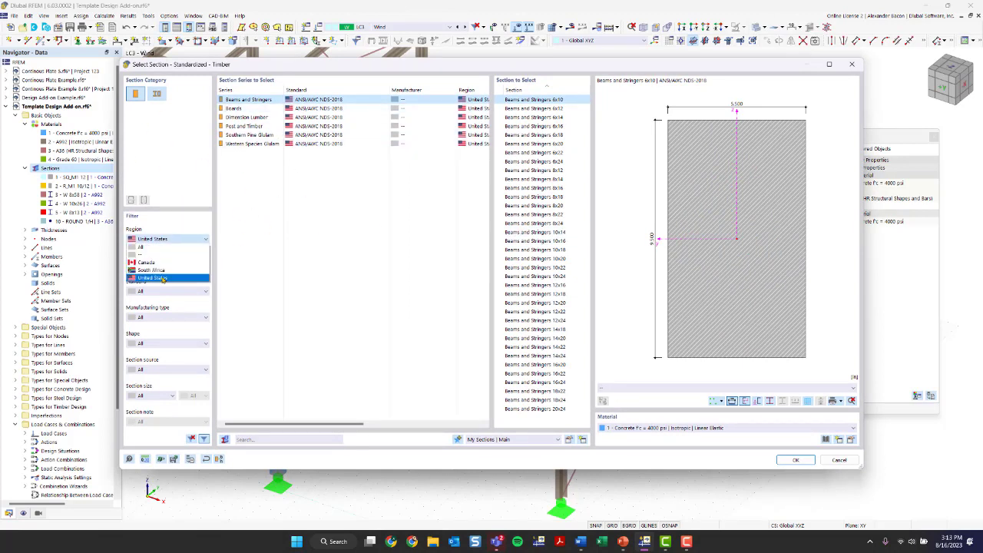
click(162, 261)
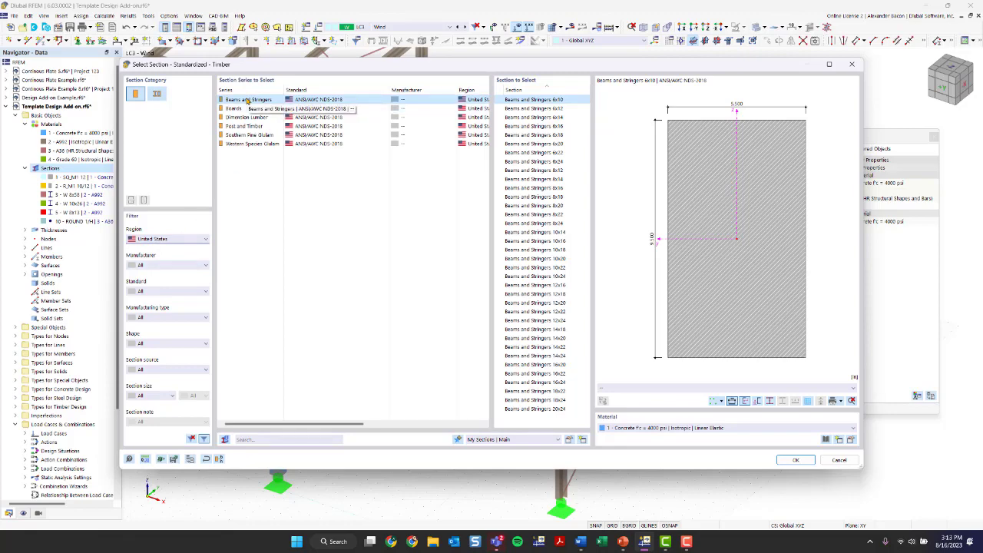
click(319, 126)
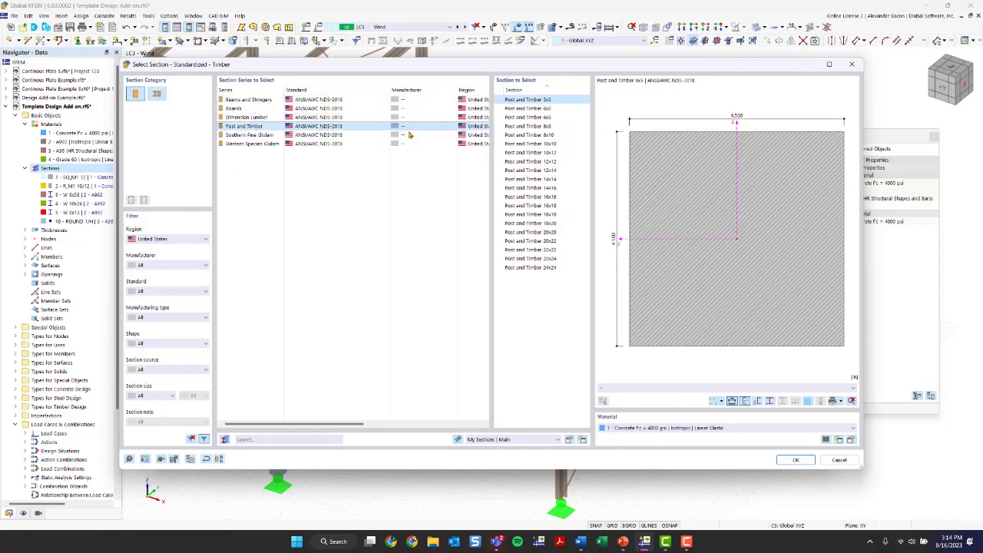
click(549, 144)
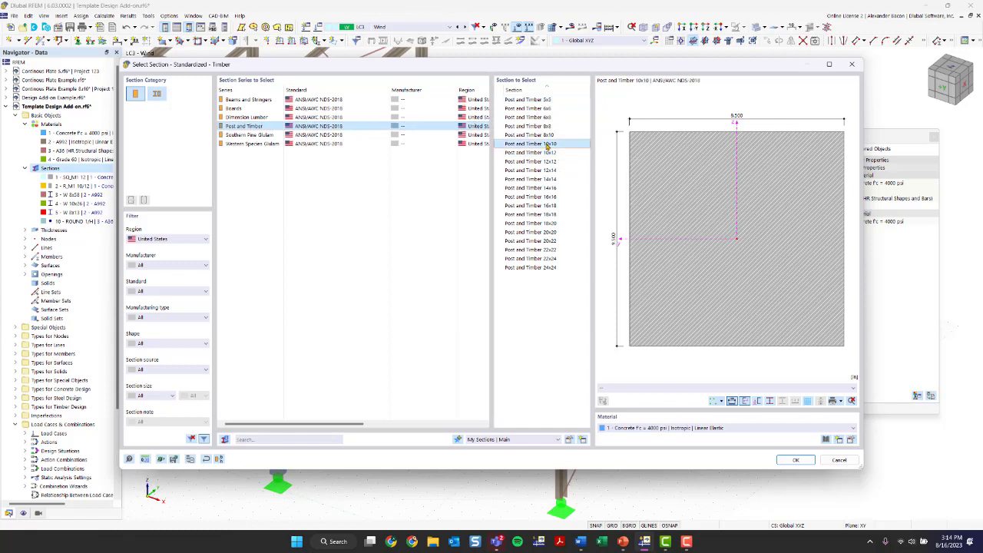
Start a new material for the 10x10 timber section and open the material library.
click(682, 429)
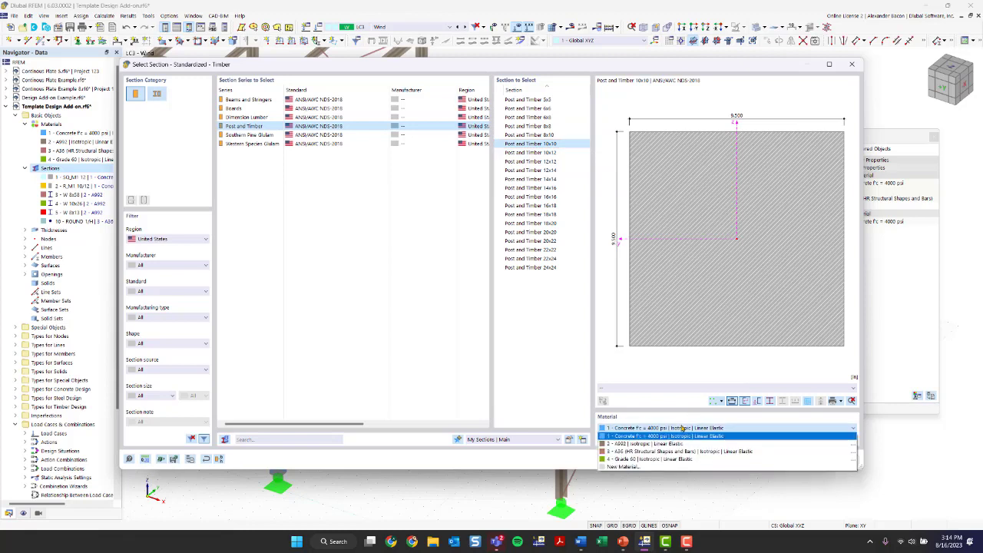
click(682, 429)
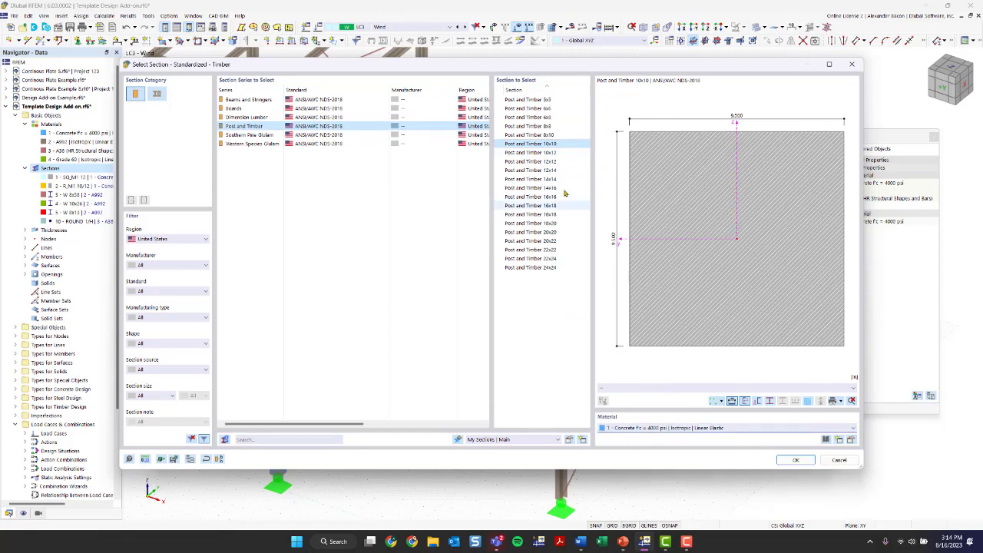
click(691, 431)
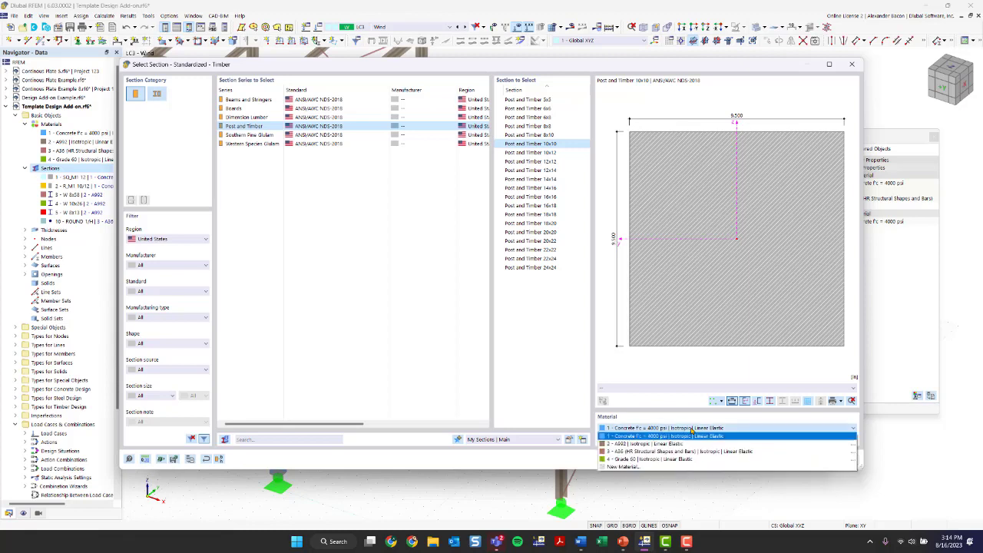
click(656, 466)
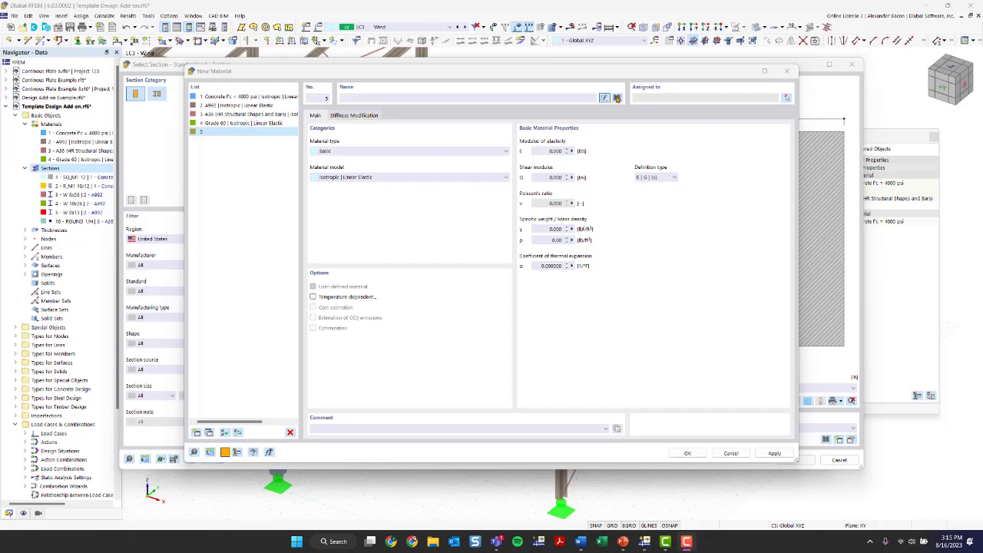
click(616, 98)
Filter for United States timber of subtype AWC Structural Glued Laminated Timber and import 24F-1.8E, 24F-V4, DF/DF, 4 or More Lams.
click(228, 130)
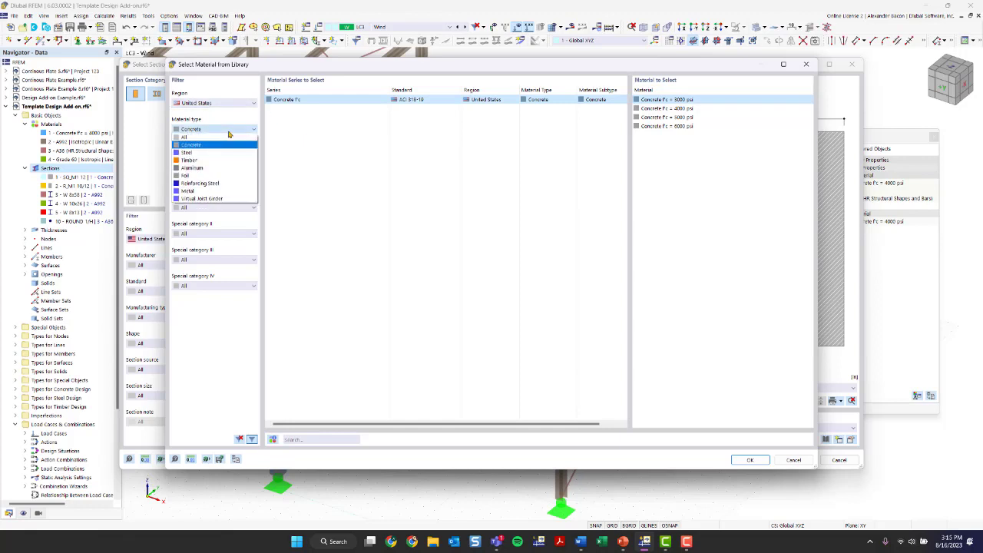
click(211, 105)
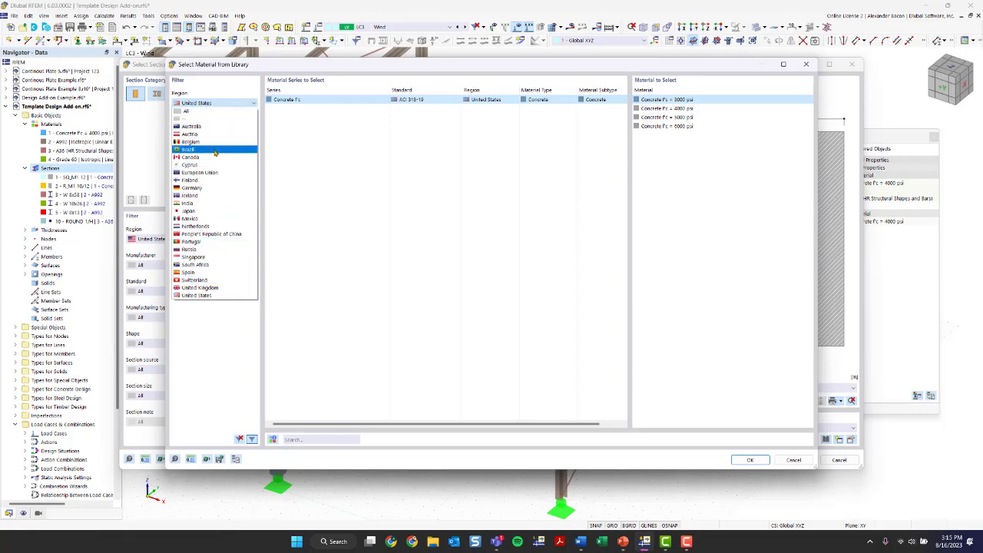
click(205, 299)
click(198, 128)
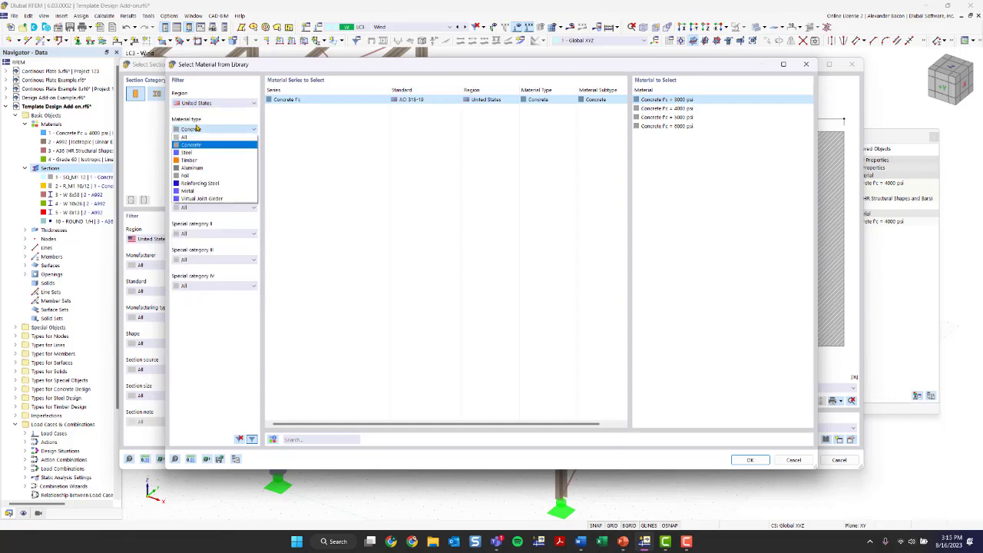
click(205, 161)
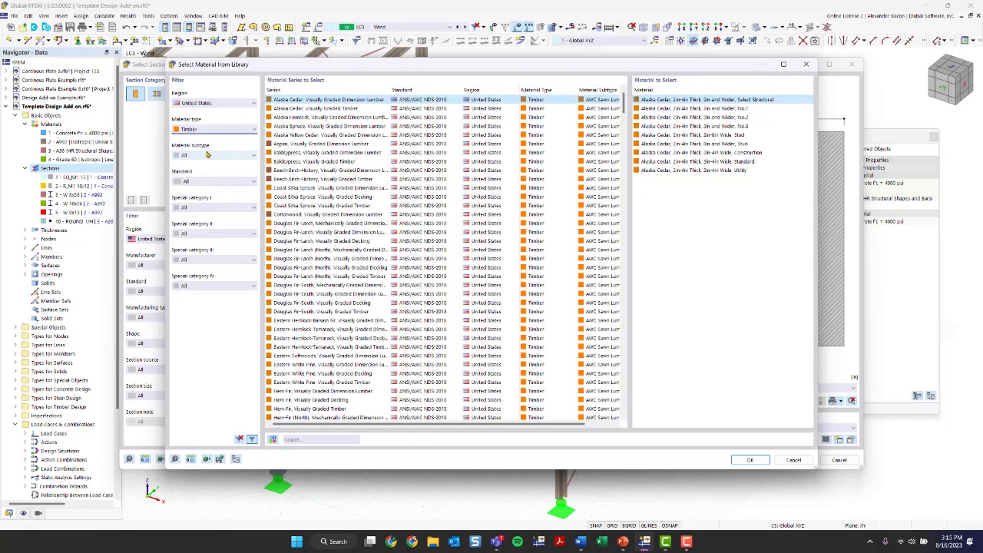
click(206, 156)
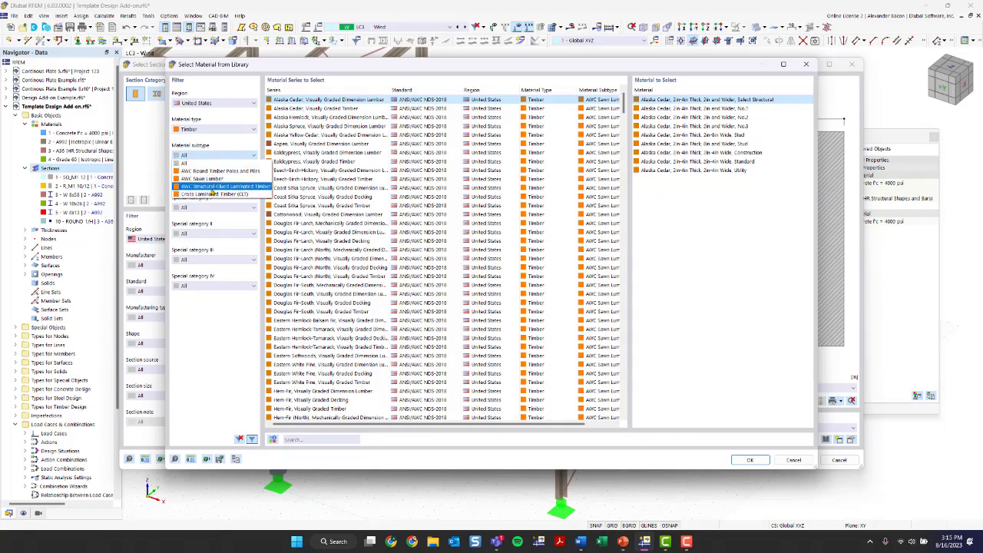
click(211, 187)
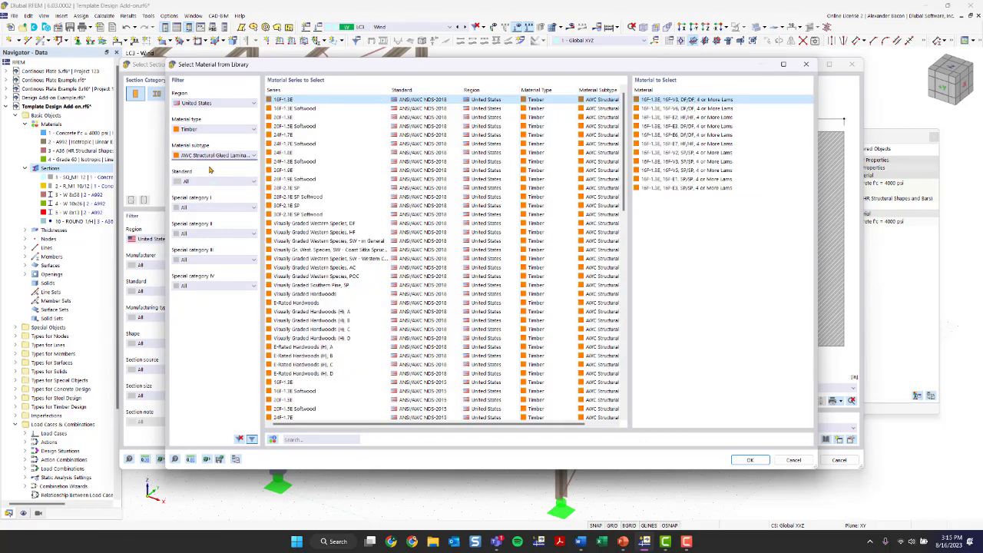
click(312, 153)
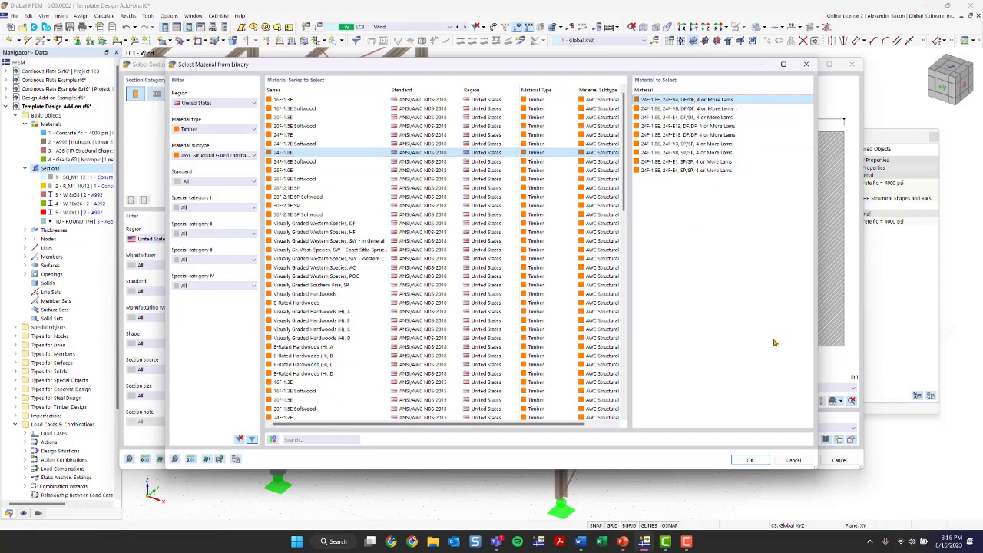
click(750, 461)
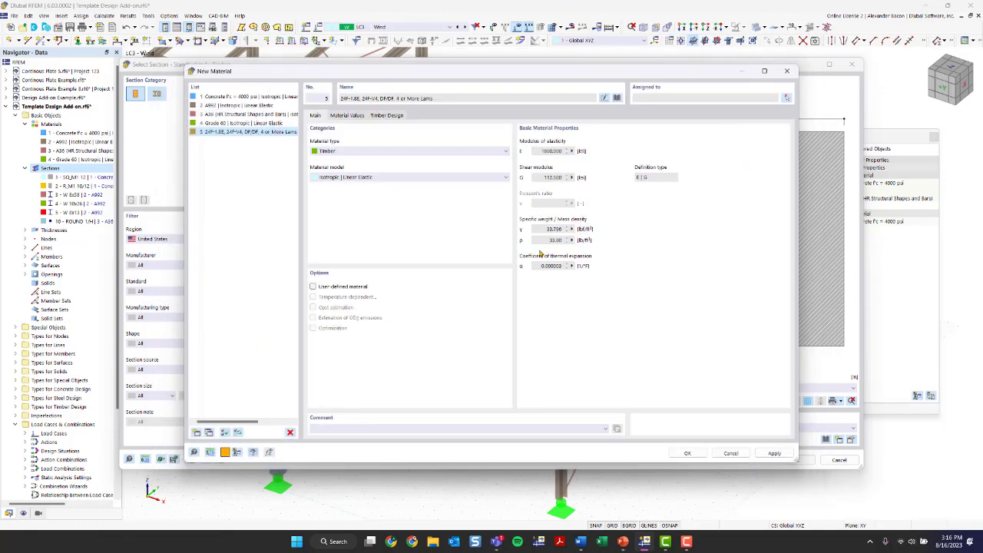
Reopen the material library, clear all its filters and search it for A992.
click(617, 99)
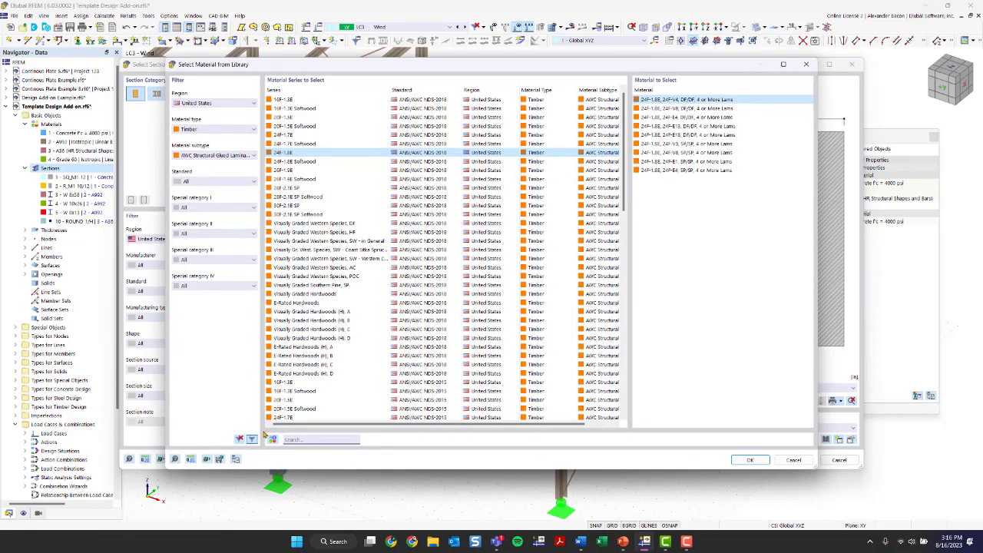
click(241, 439)
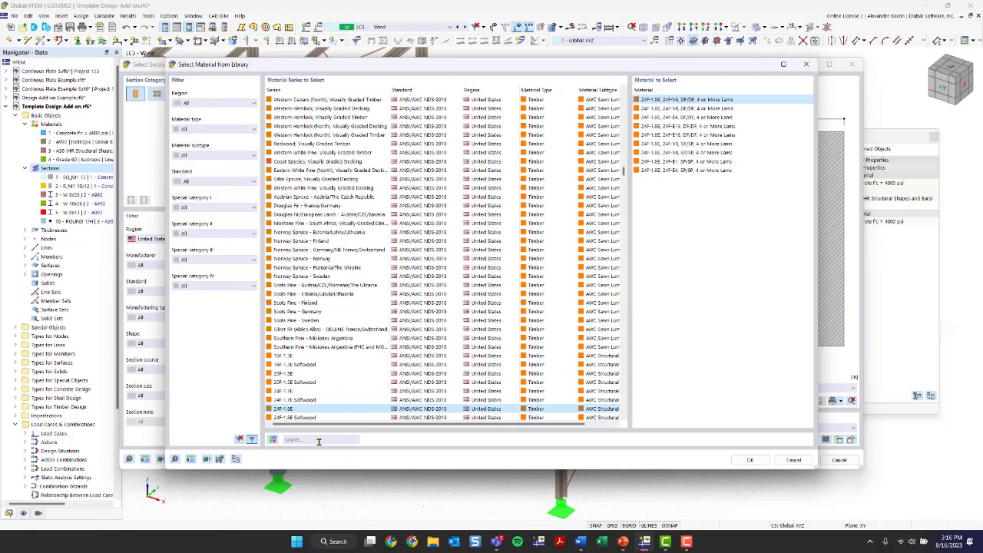
click(319, 440)
text(A992)
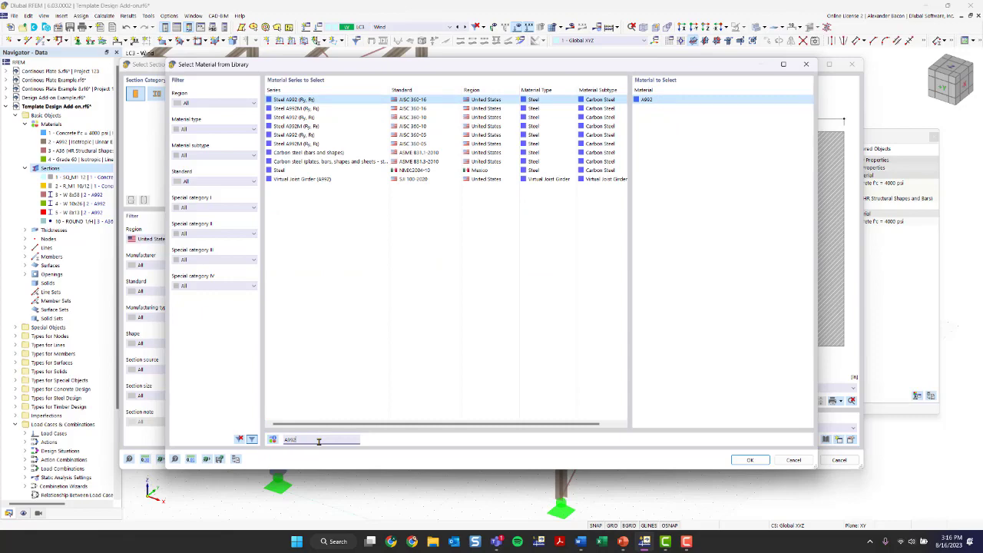
Import A992, reopen the material library and filter it for United States timber of subtype AWC Structural Glued Laminated Timber.
key(Return)
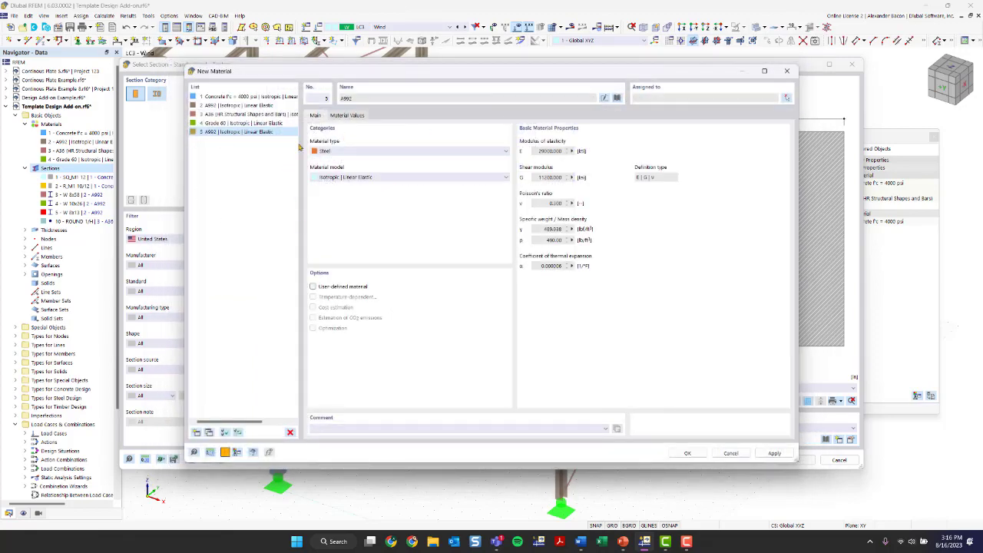
click(617, 98)
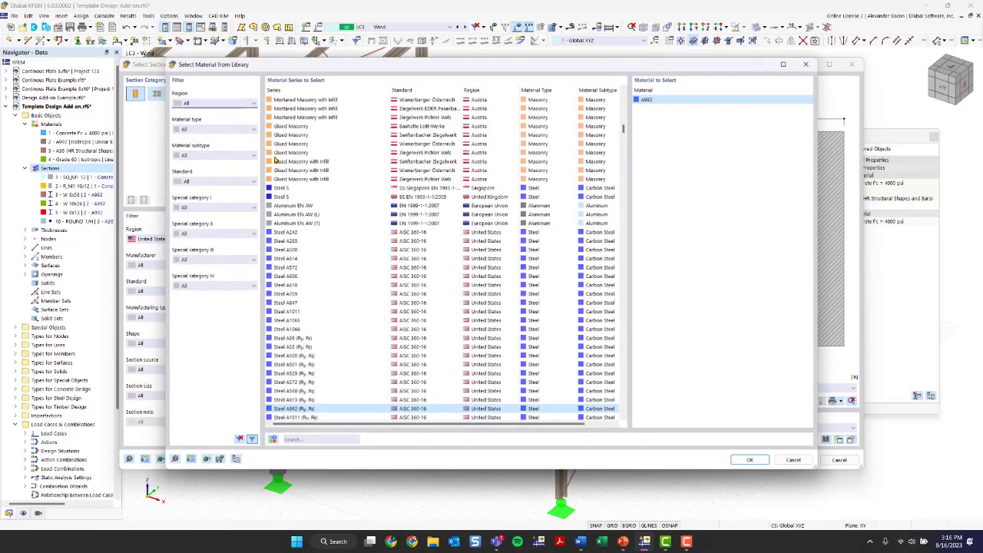
click(215, 103)
click(201, 294)
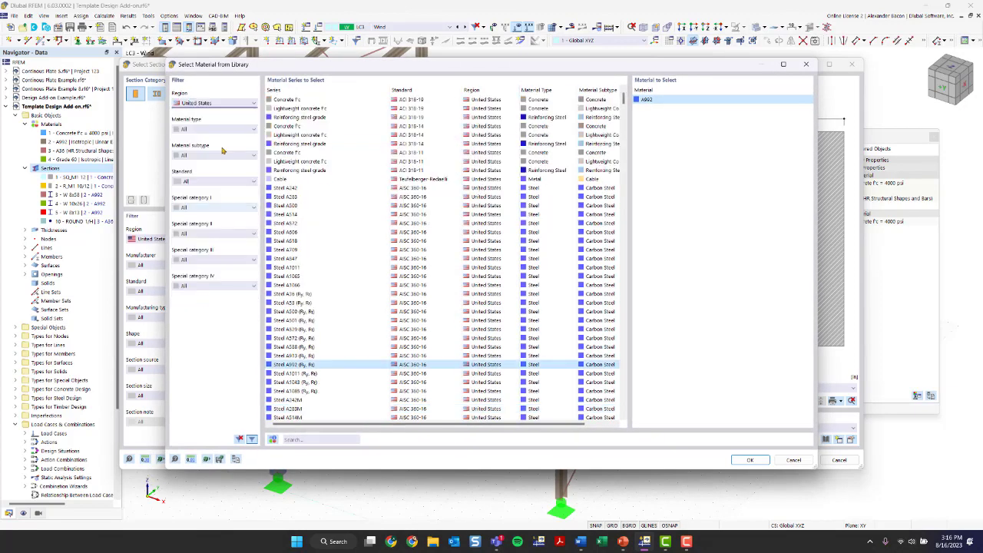
click(218, 129)
click(197, 153)
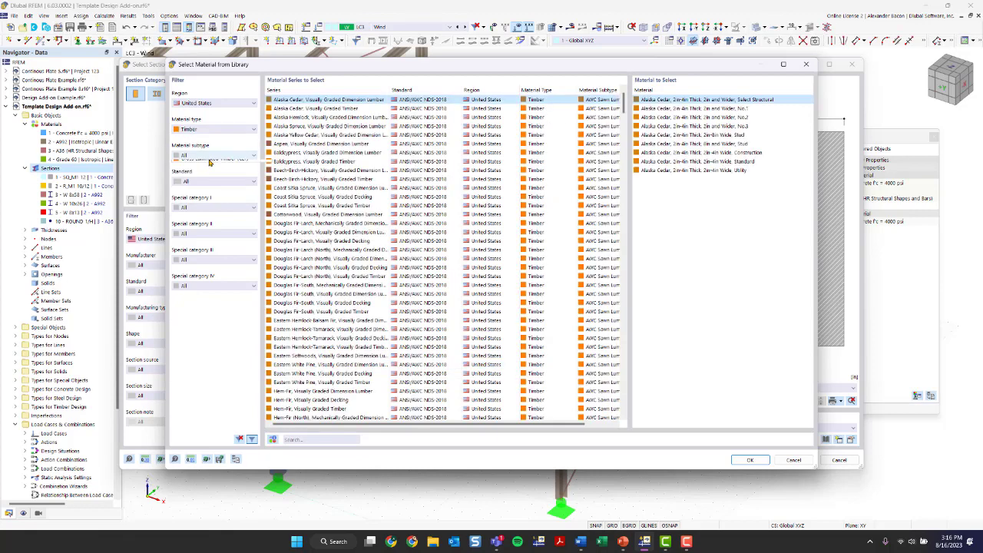
click(213, 156)
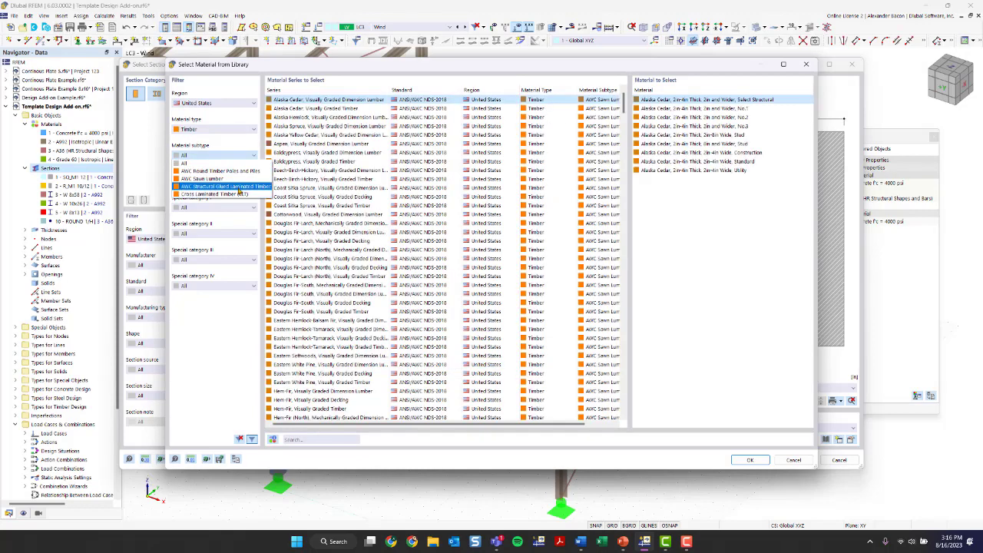
click(222, 186)
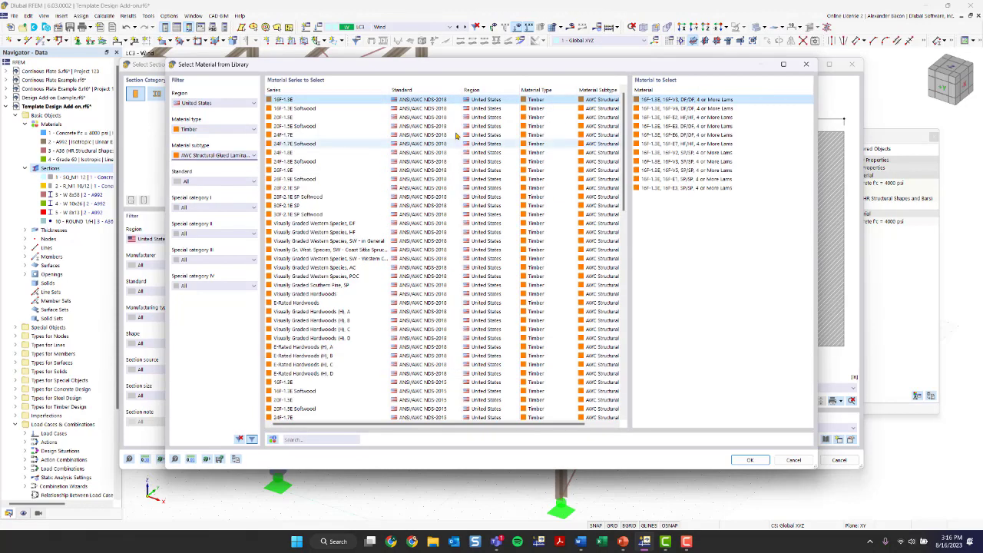
Import 24F-1.8E, 24F-V4, DF/DF, 4 or More Lams as the new material and accept the Post and Timber 10x10 section.
click(321, 152)
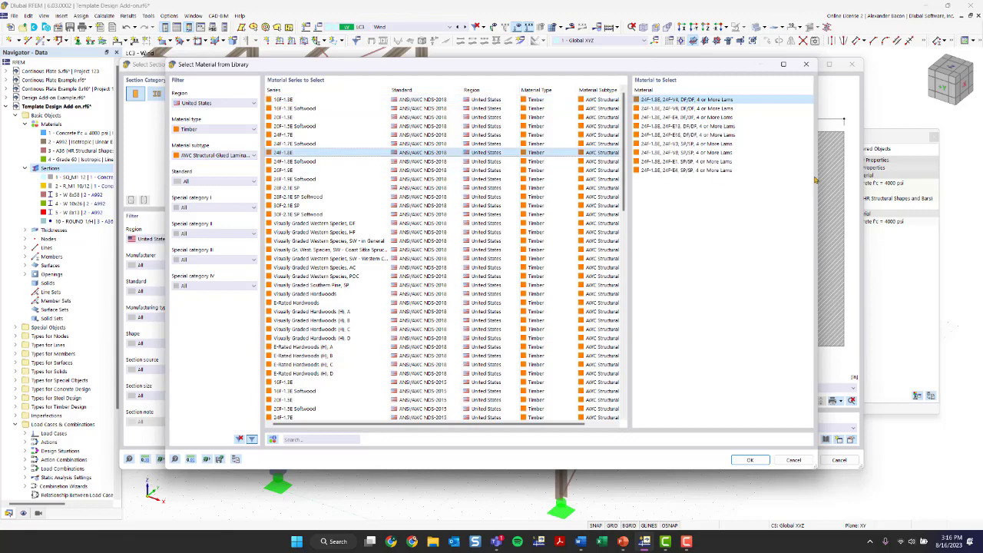
click(758, 459)
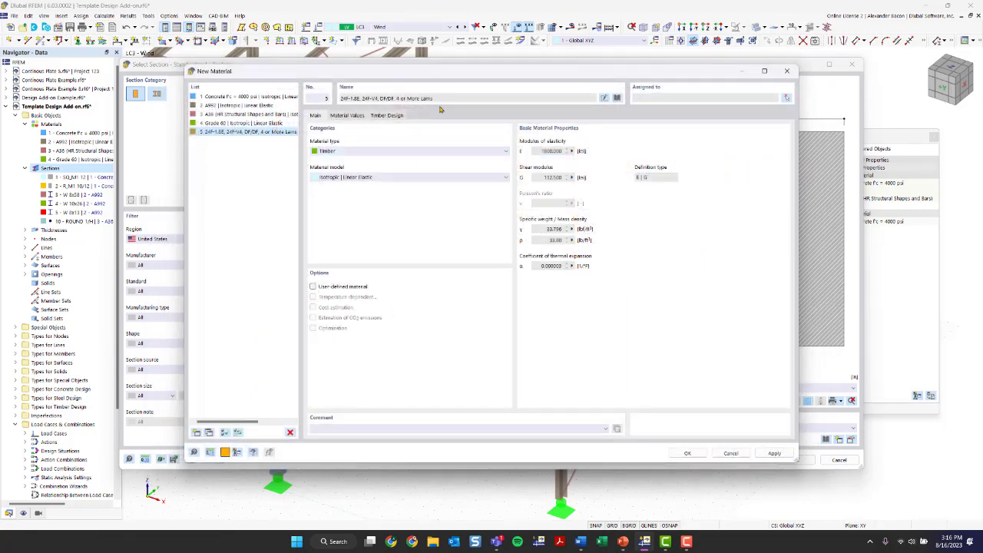
click(687, 453)
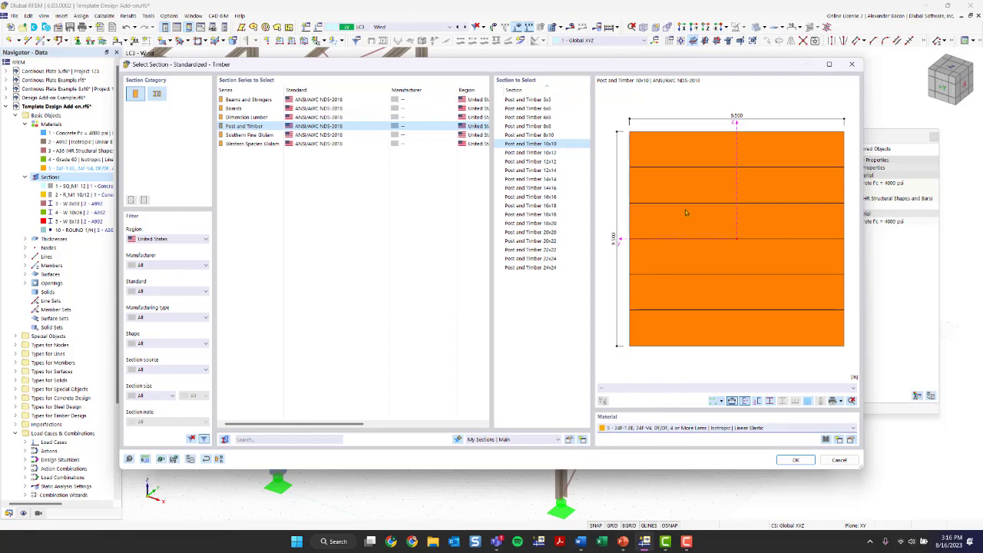
click(794, 460)
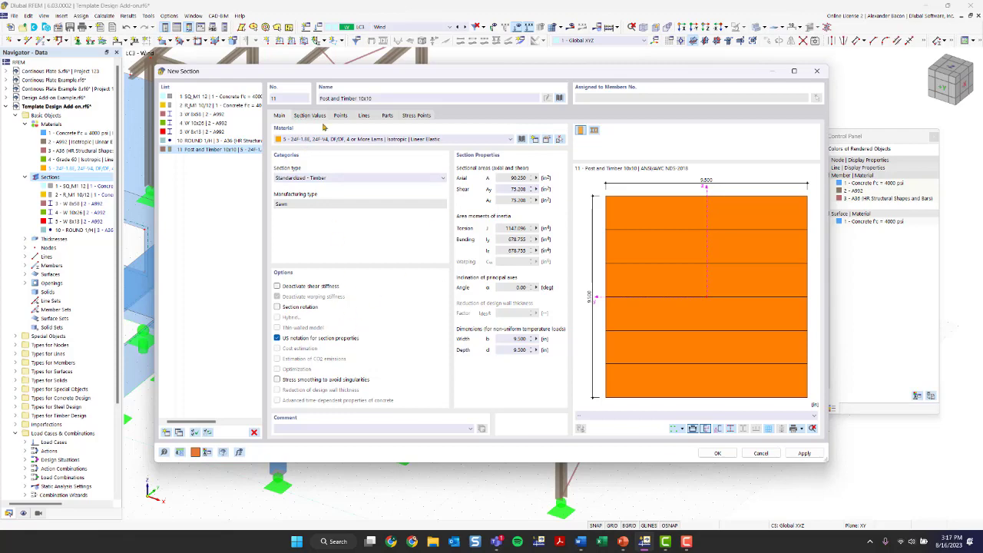
Review the new timber section's values, points, lines, parts and stress points, and create the section.
click(310, 118)
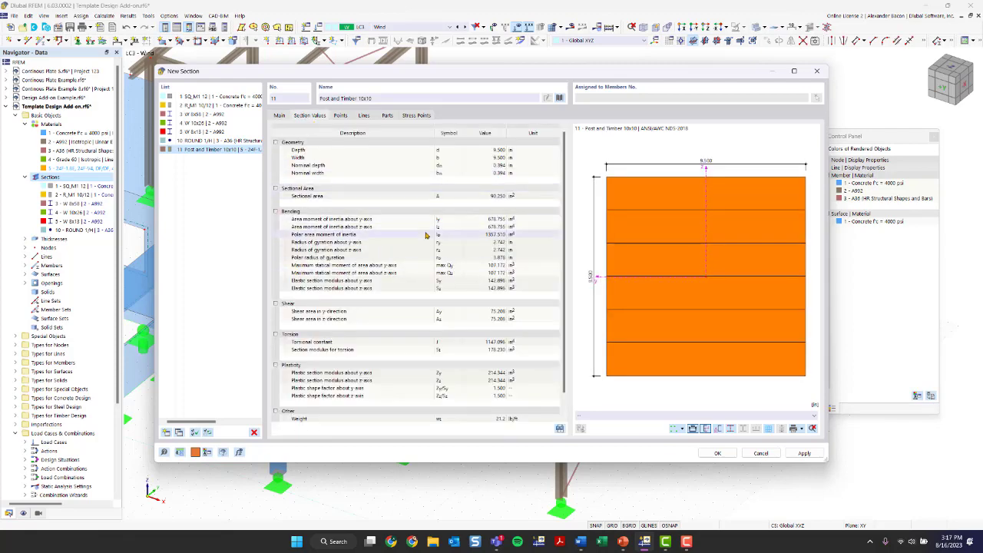
scroll(566, 156, down, 1)
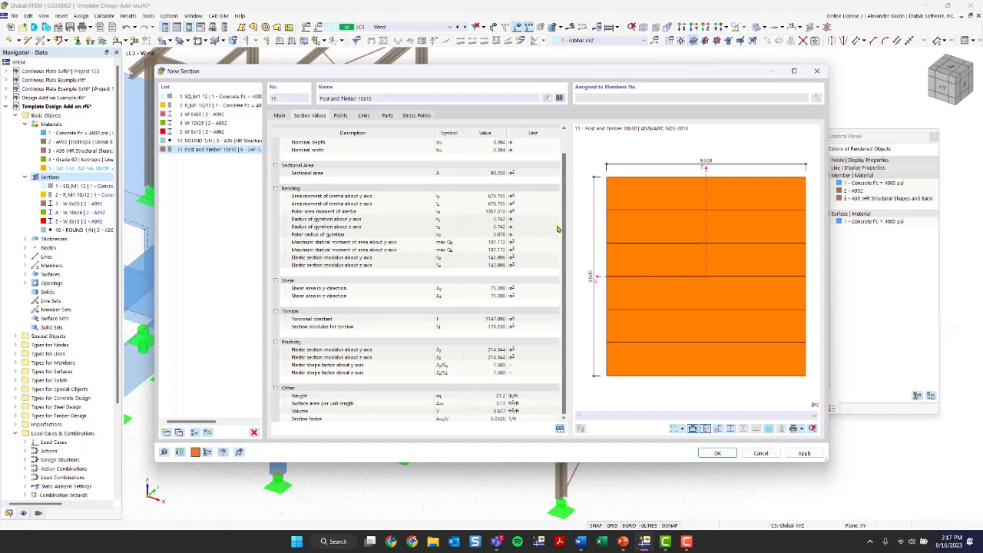
click(340, 115)
click(363, 116)
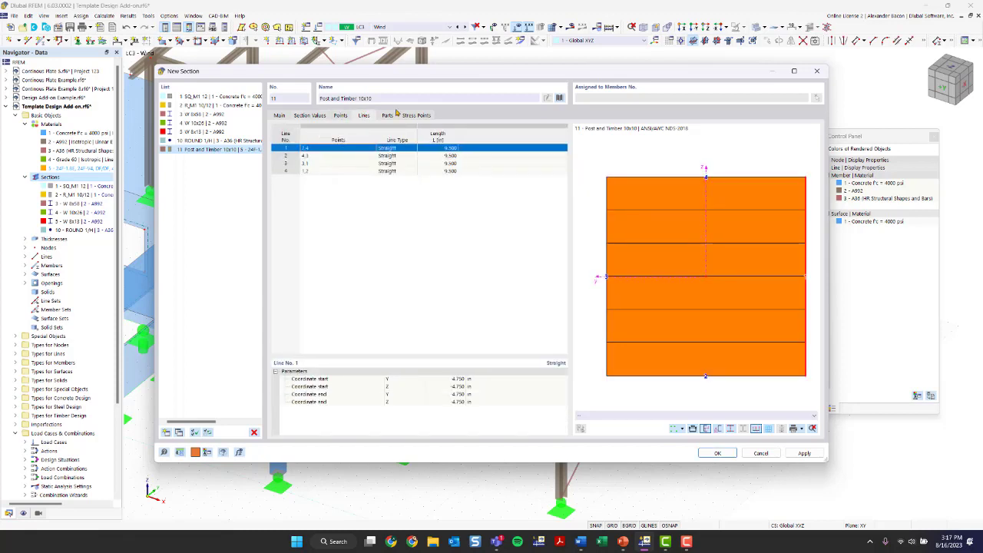
click(387, 115)
click(419, 115)
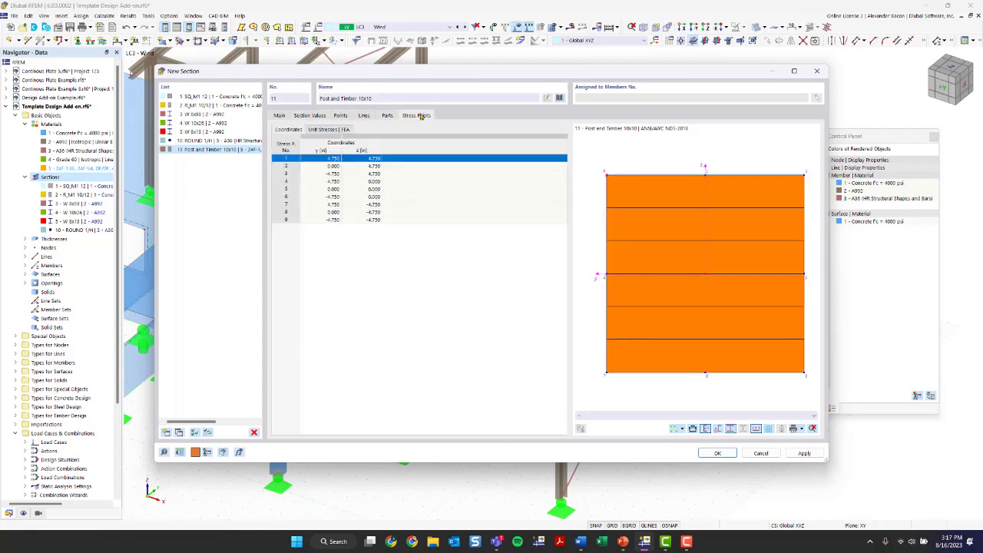
click(281, 115)
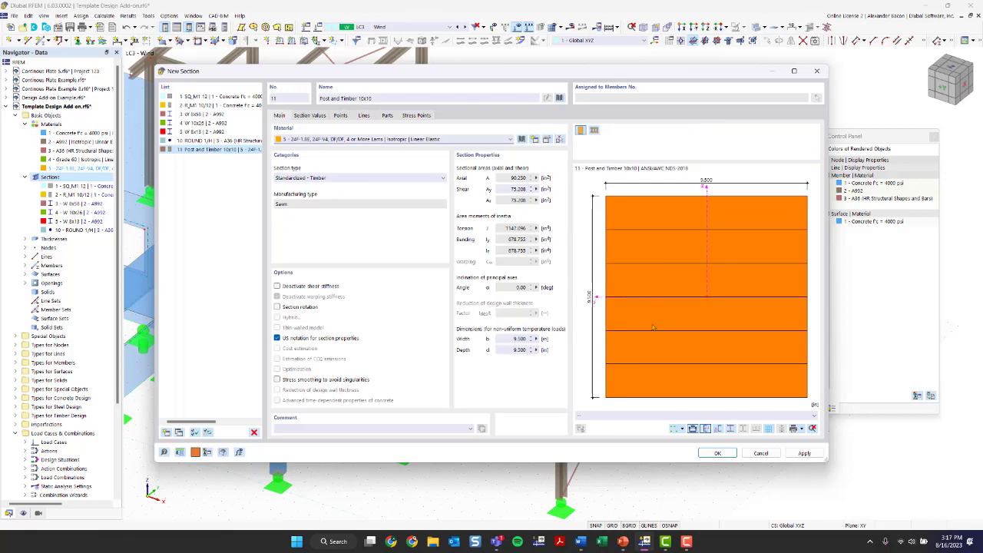
click(718, 452)
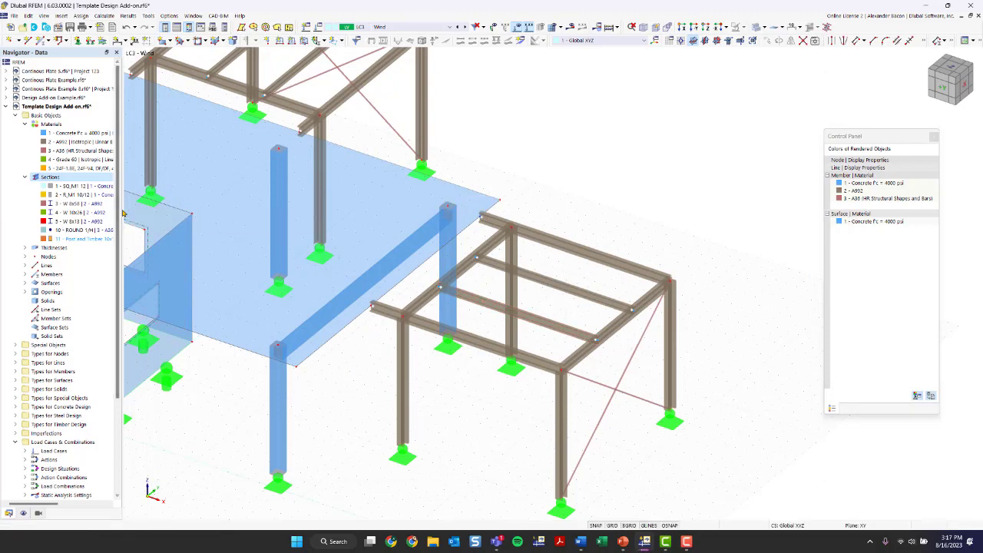
Widen the navigator to show the full section names and highlight the Post and Timber 10x10 section.
drag(123, 215, 253, 199)
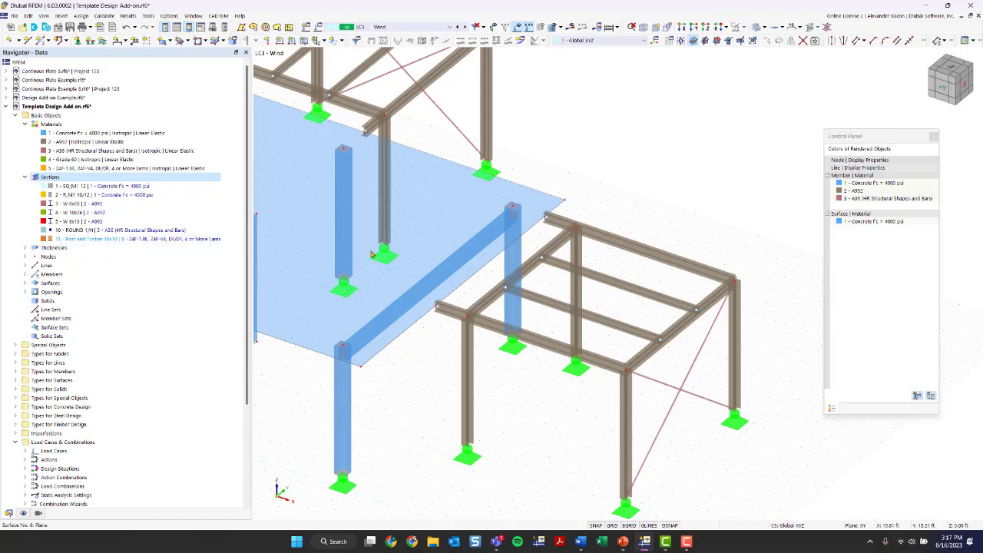
scroll(351, 272, down, 4)
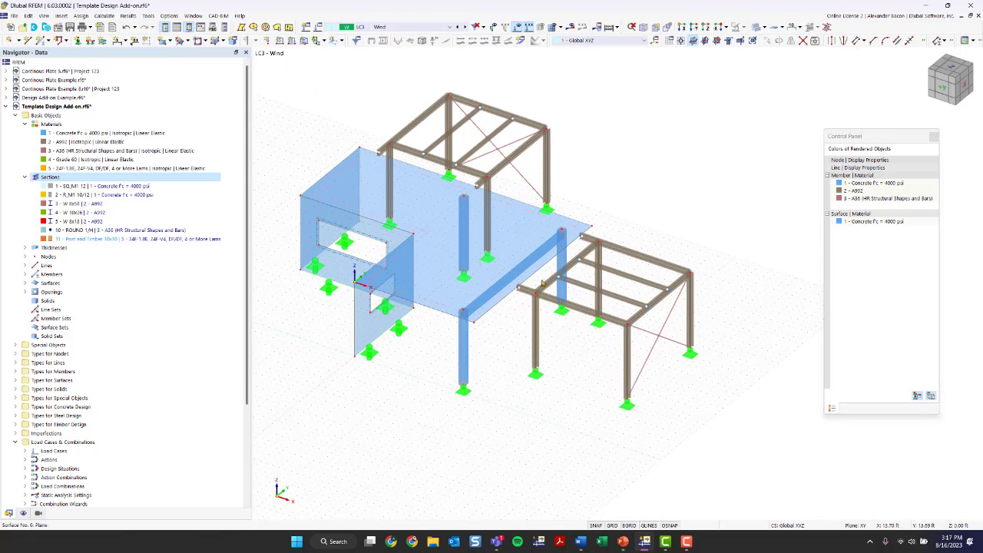
click(90, 238)
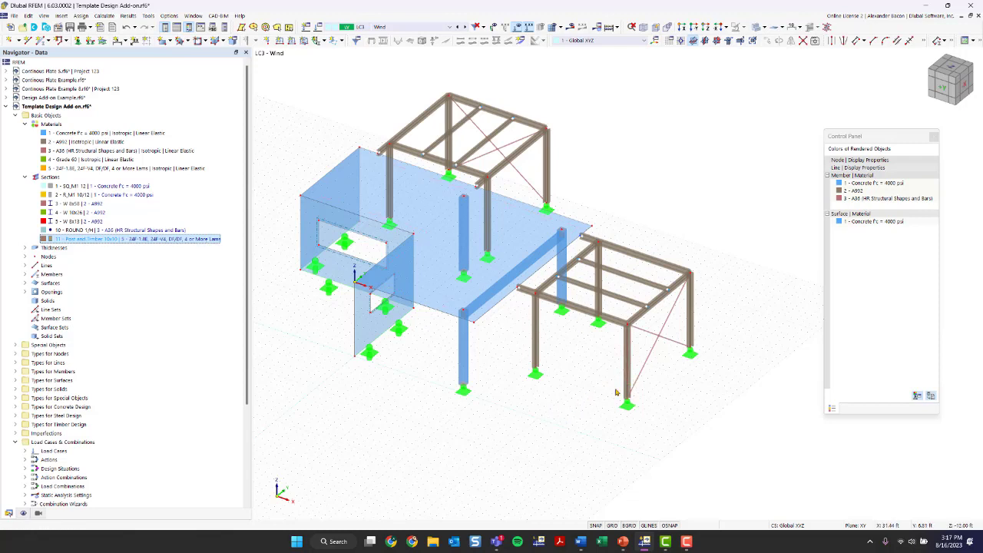
ctrl+middle_drag(586, 385, 569, 326)
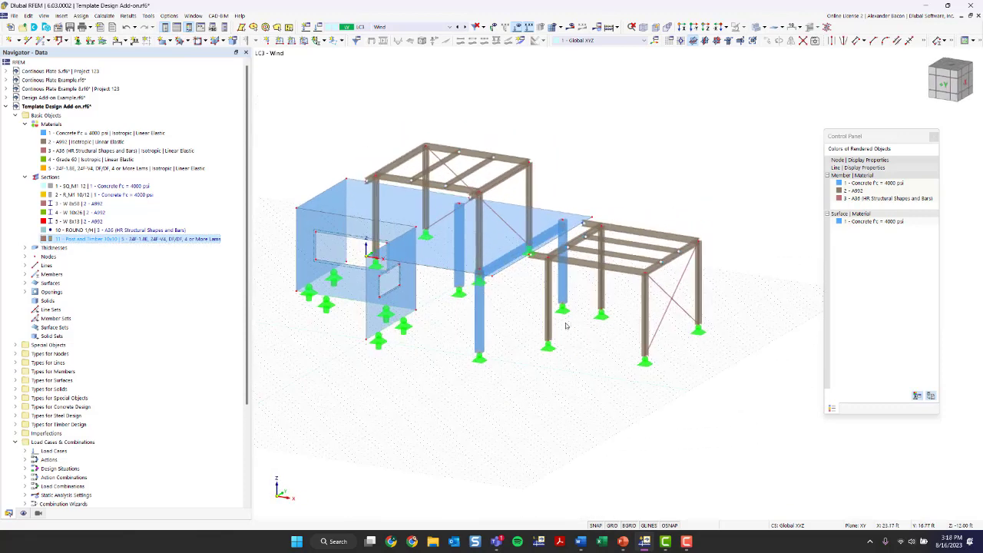
double_click(701, 284)
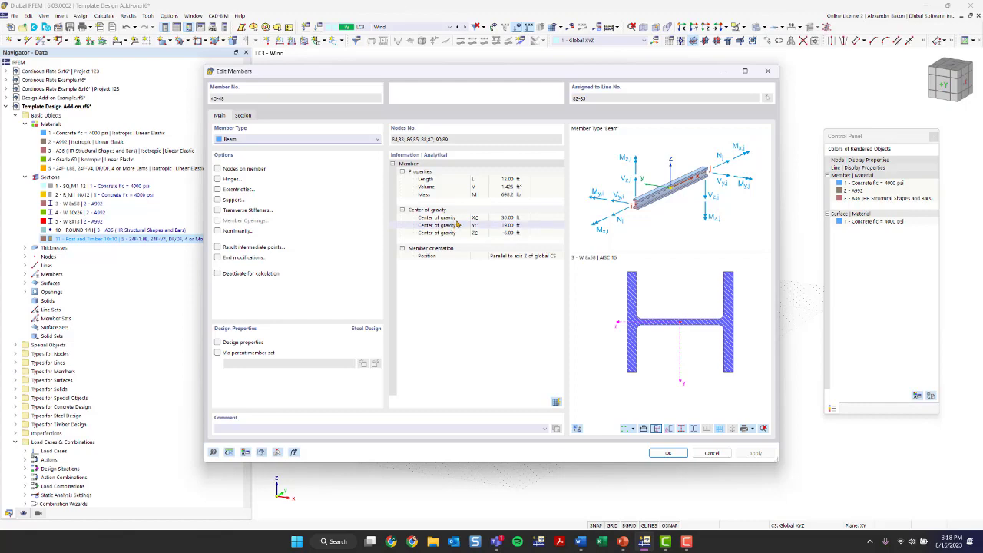
drag(493, 72, 268, 74)
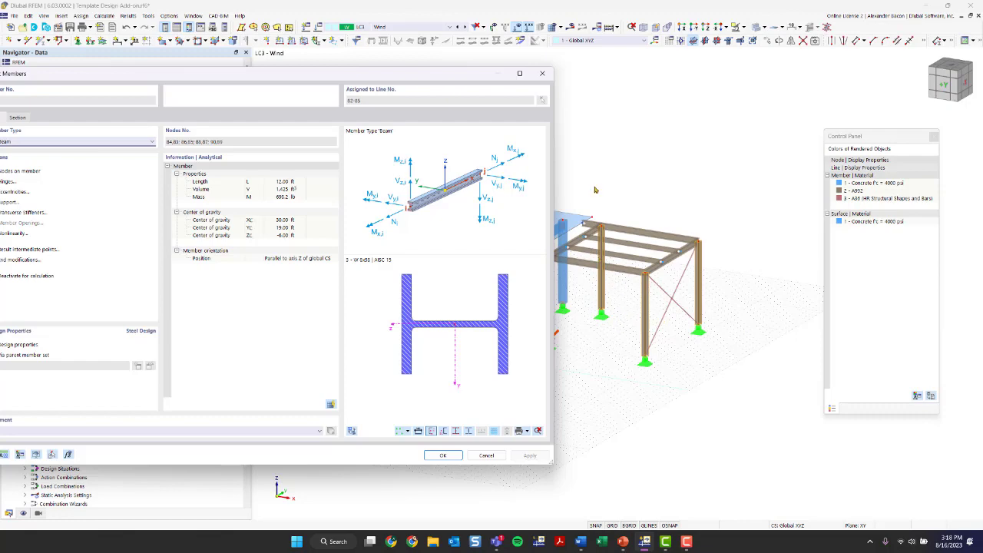
click(542, 73)
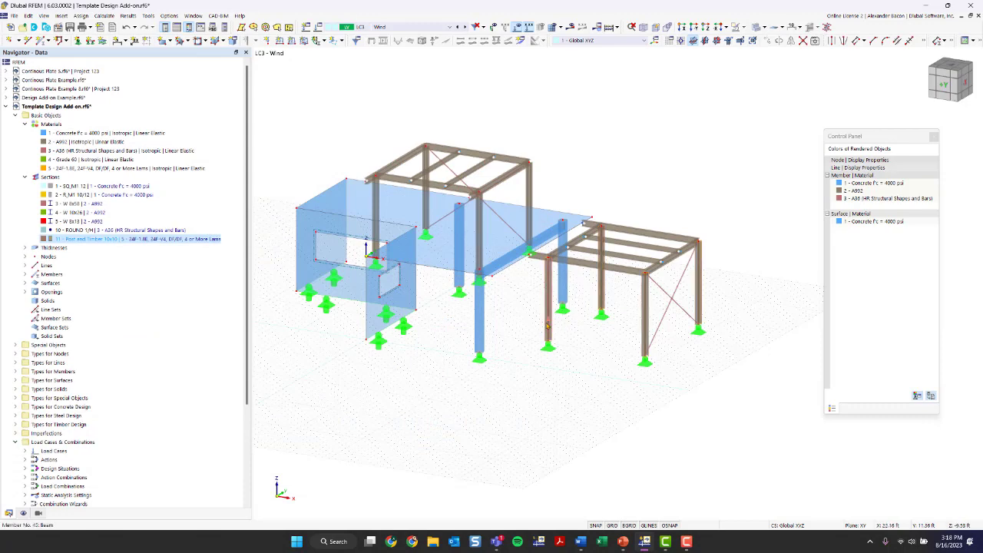
double_click(547, 326)
click(539, 74)
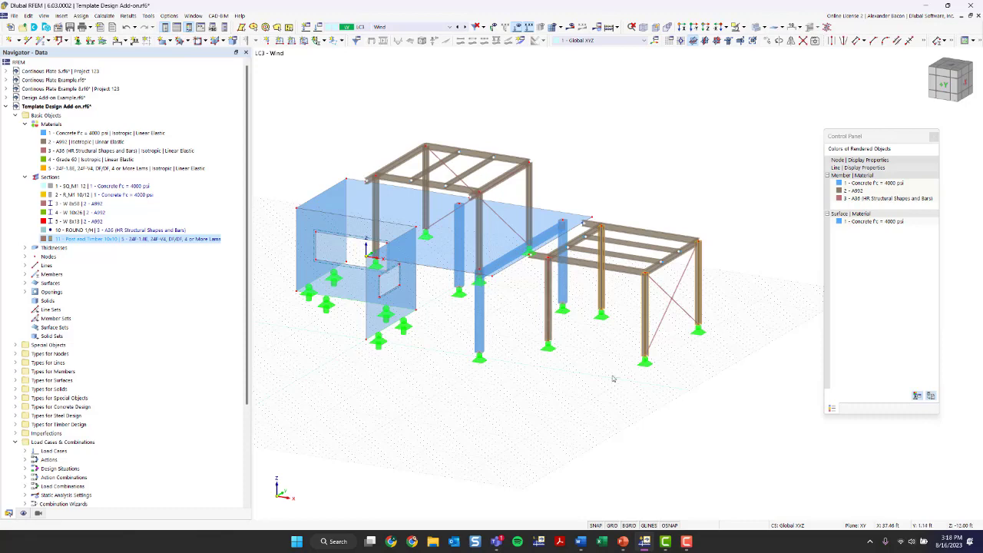
Edit the four columns of the steel frame beside the slab (members 45-48) and choose Post and Timber 10x10 as their section.
double_click(551, 329)
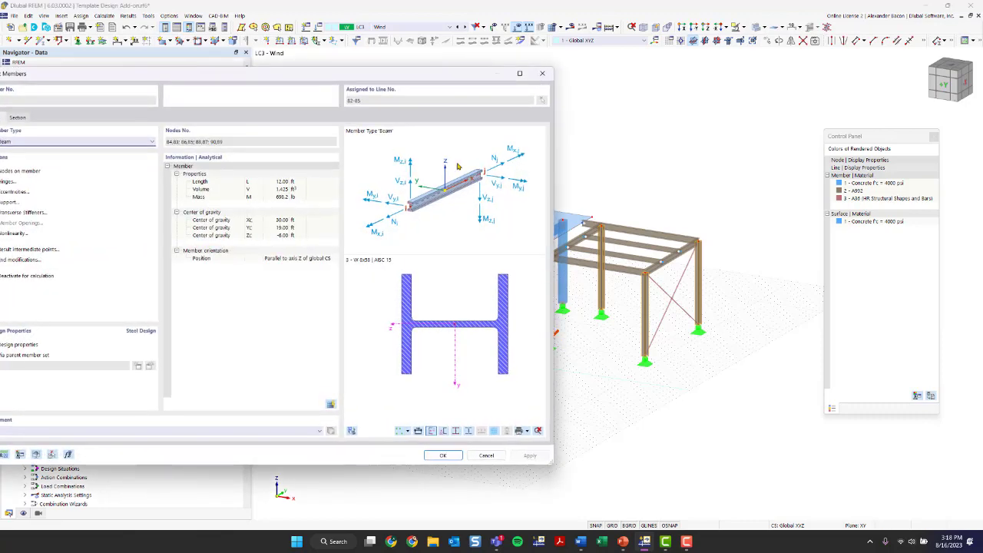
drag(351, 69, 445, 54)
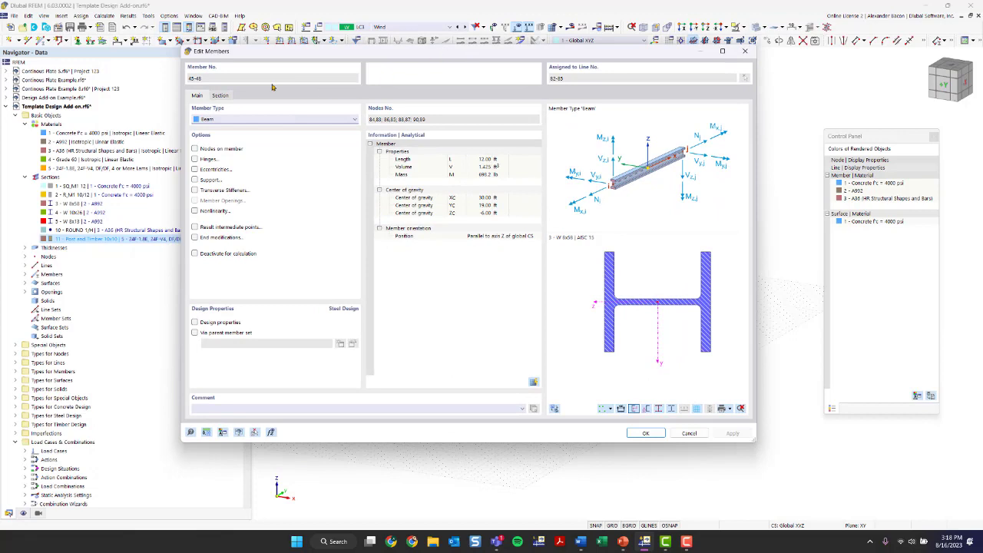
click(220, 98)
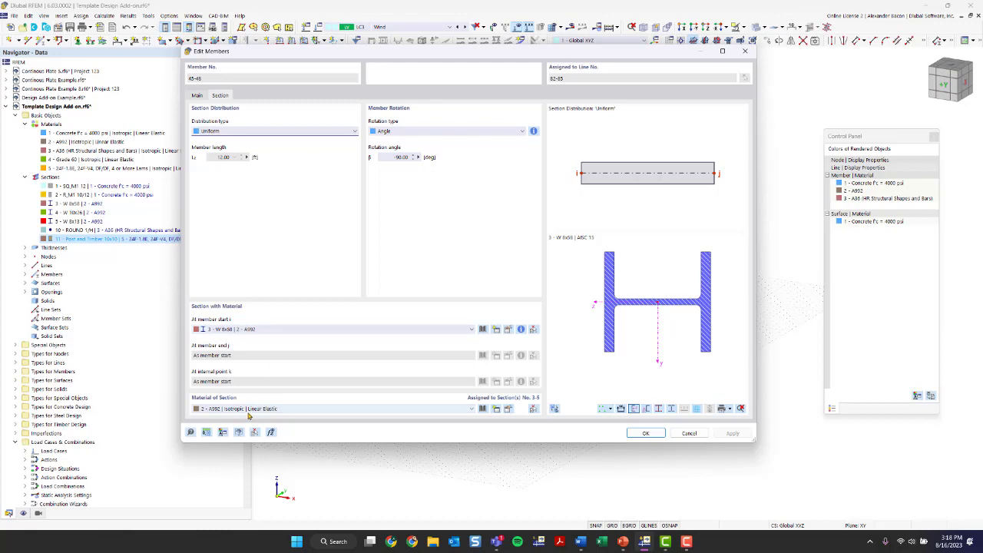
click(260, 330)
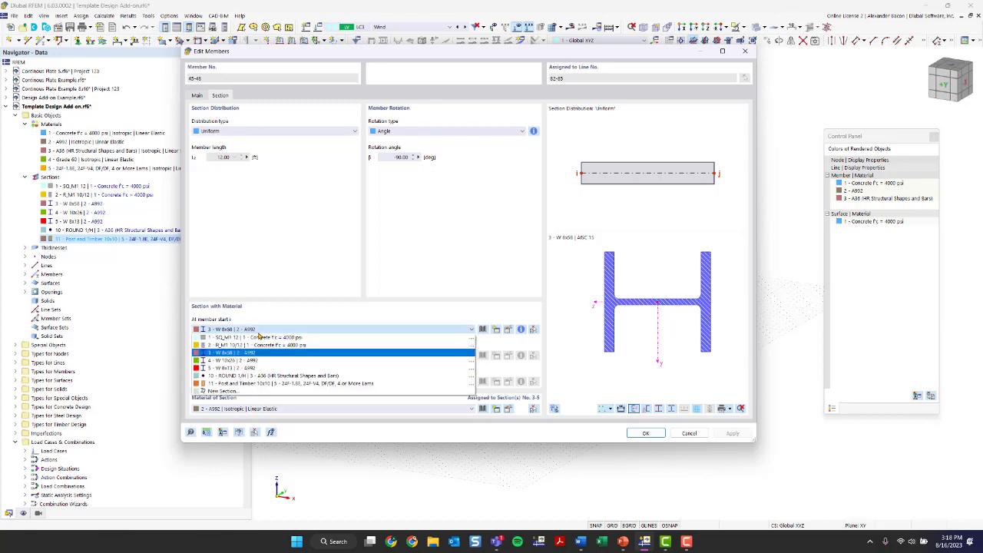
click(261, 383)
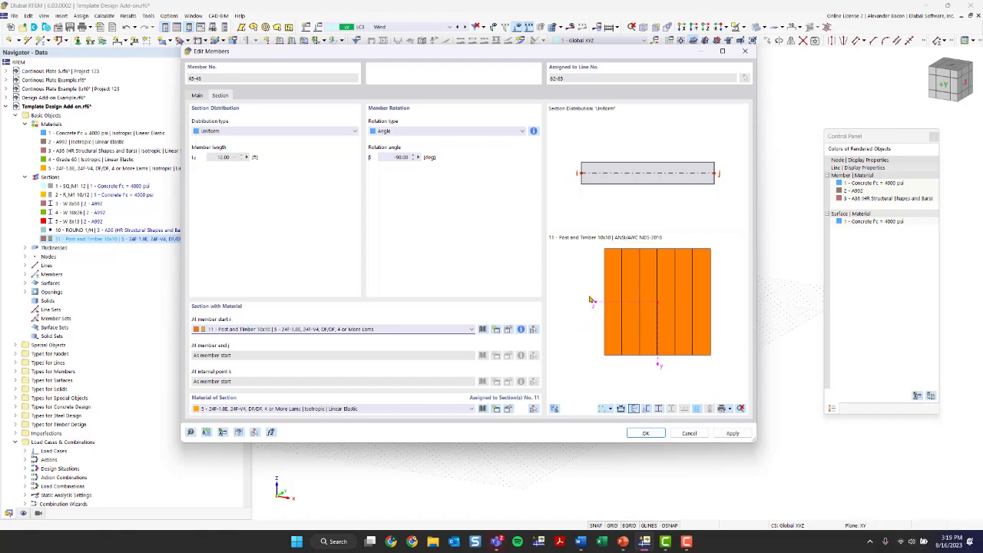
Examine the Post and Timber 10x10 section's drawing and properties, and confirm the section change for the four columns.
scroll(651, 303, up, 2)
middle_drag(688, 300, 656, 304)
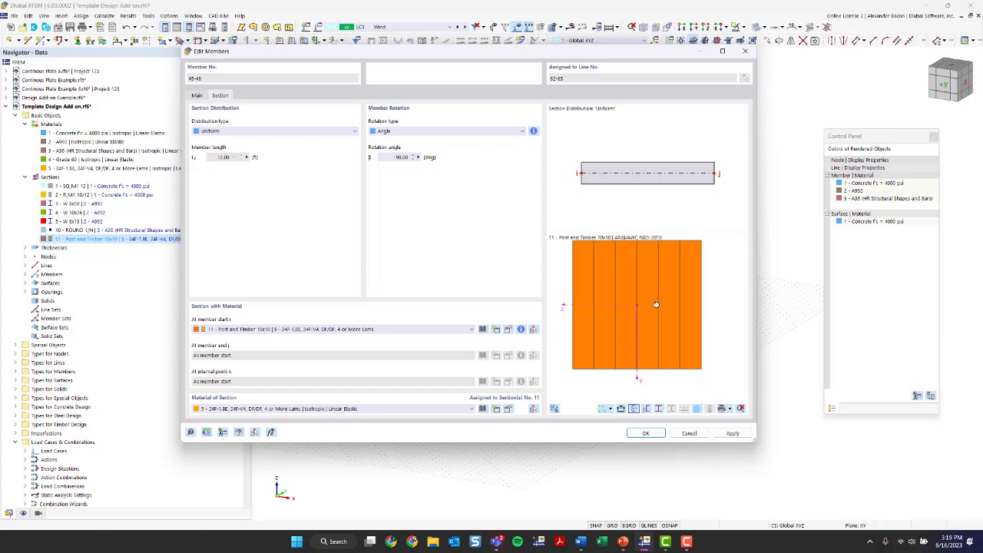
click(521, 329)
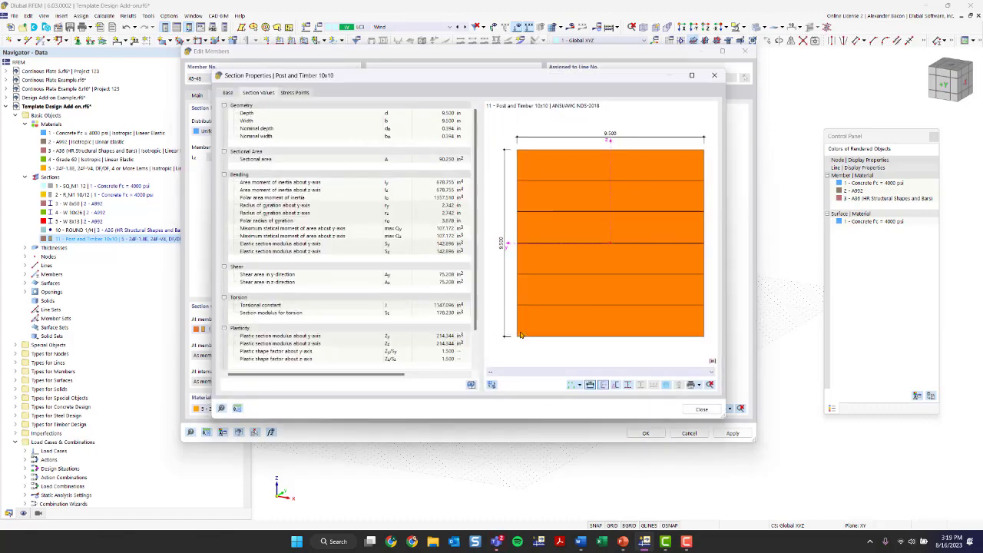
scroll(411, 267, down, 2)
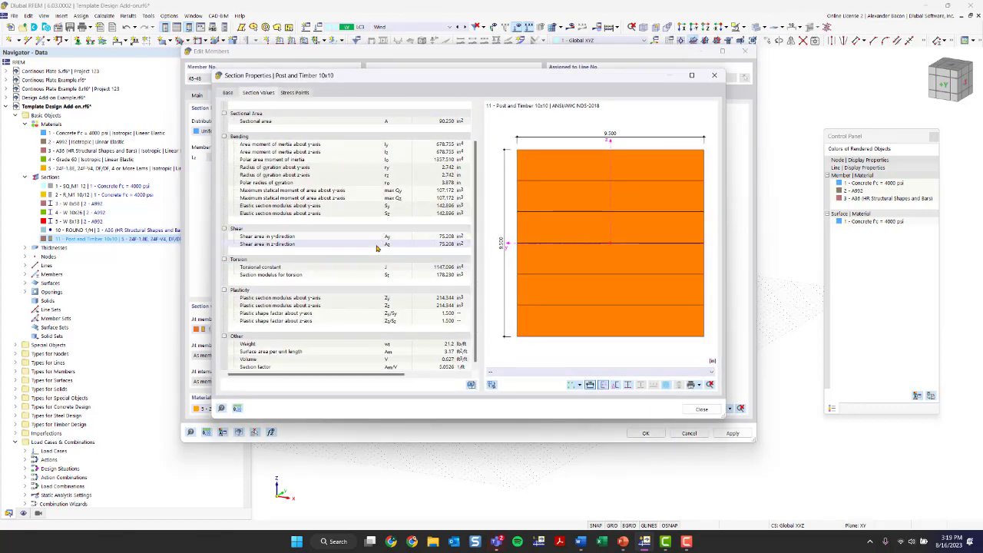
scroll(377, 247, up, 2)
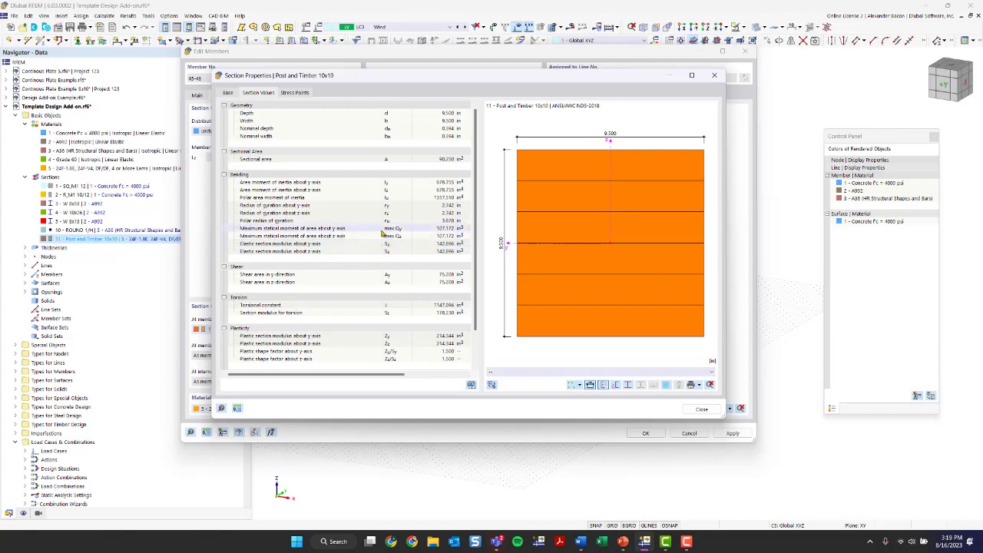
click(714, 75)
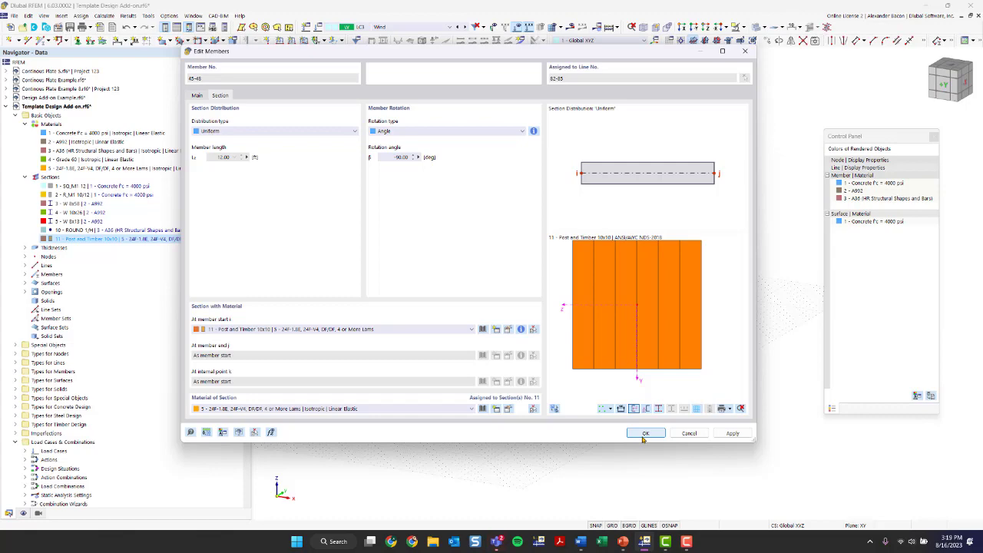
click(645, 434)
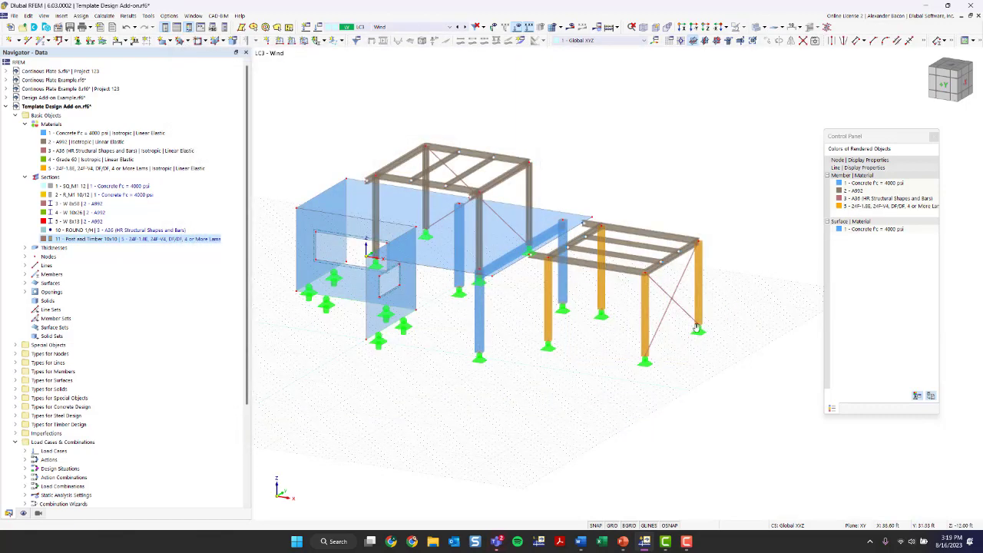
Edit the perimeter beams of the frame with timber columns (members 49-52, 57, 58) and open the standardized timber library for their section.
scroll(555, 312, up, 3)
scroll(555, 312, up, 2)
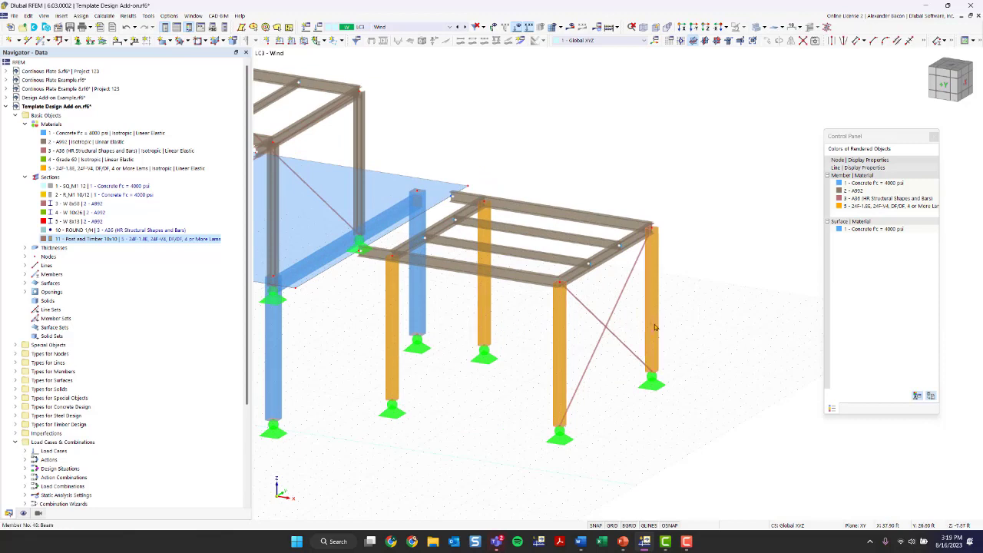
click(89, 256)
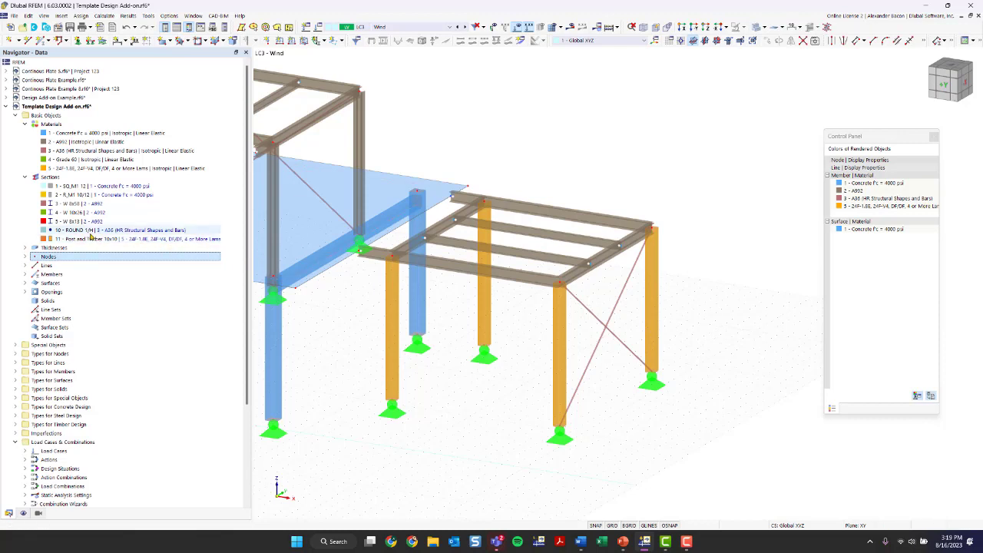
scroll(440, 356, down, 1)
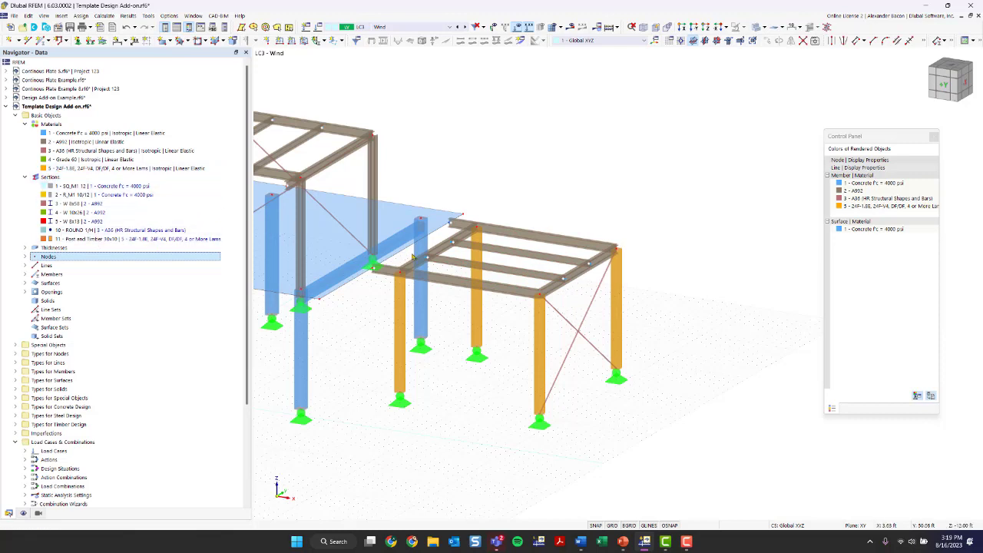
ctrl+middle_drag(643, 190, 494, 299)
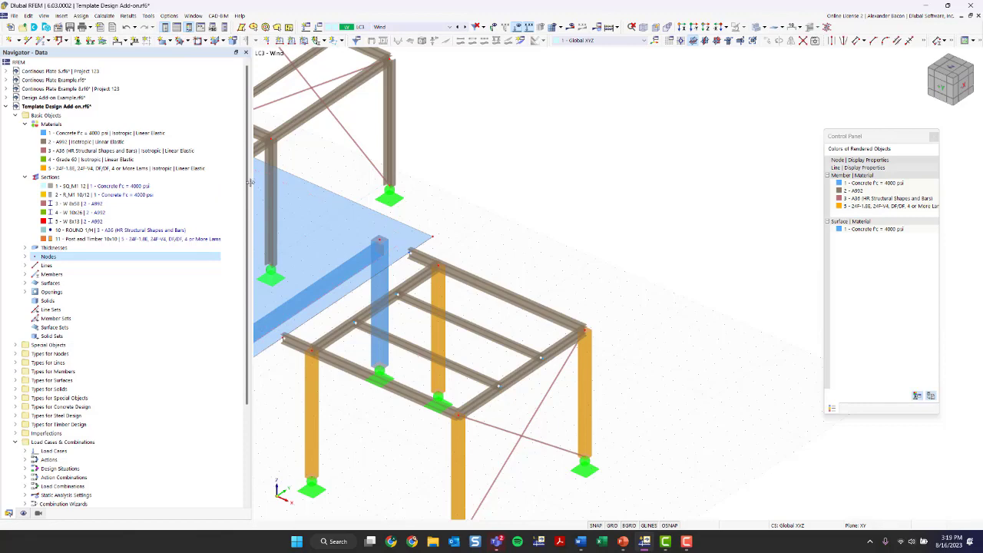
drag(252, 184, 239, 186)
middle_drag(363, 225, 473, 163)
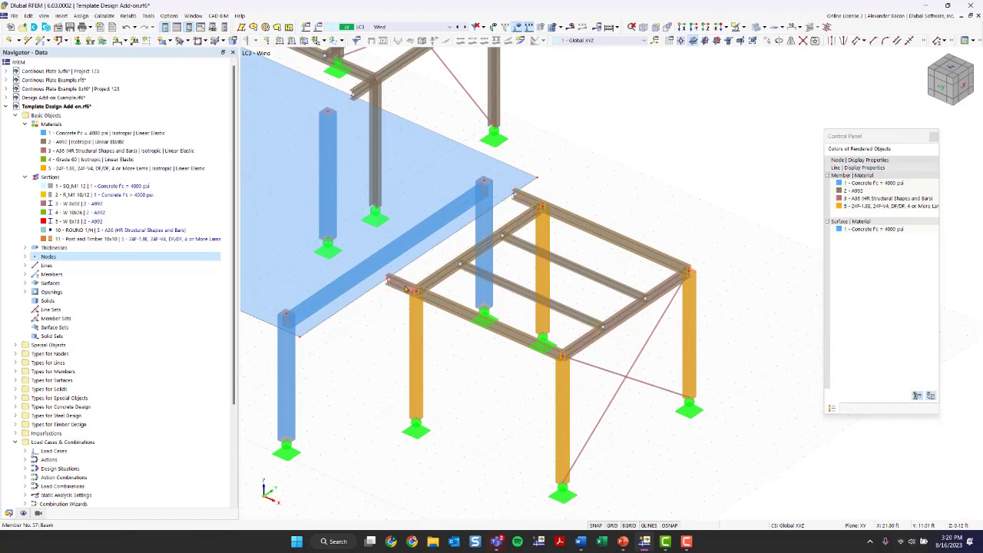
double_click(406, 288)
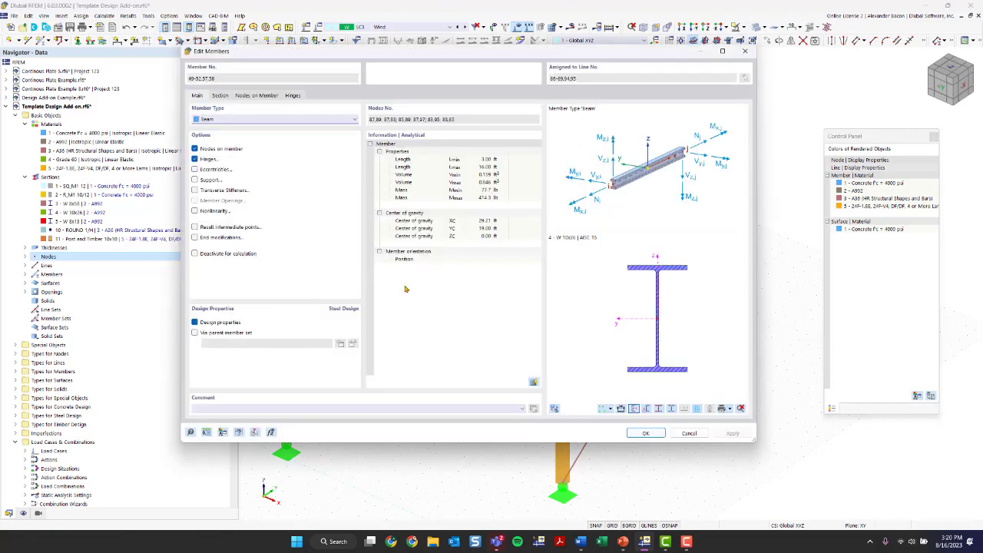
click(220, 95)
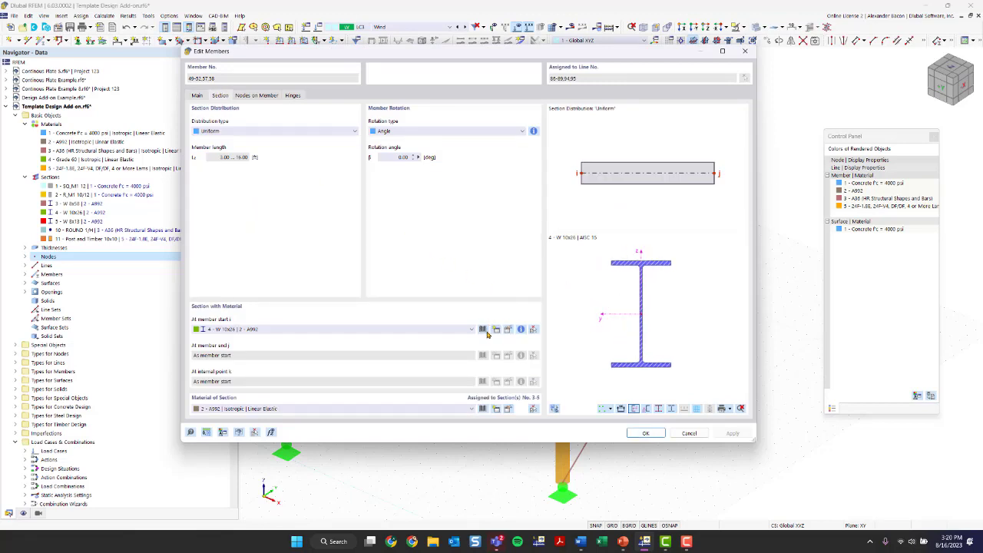
click(483, 329)
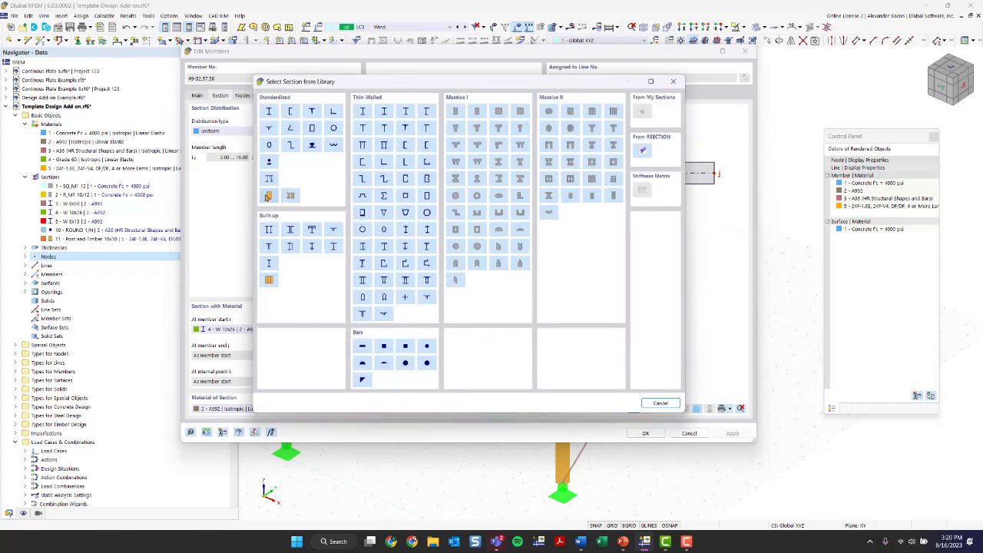
click(267, 196)
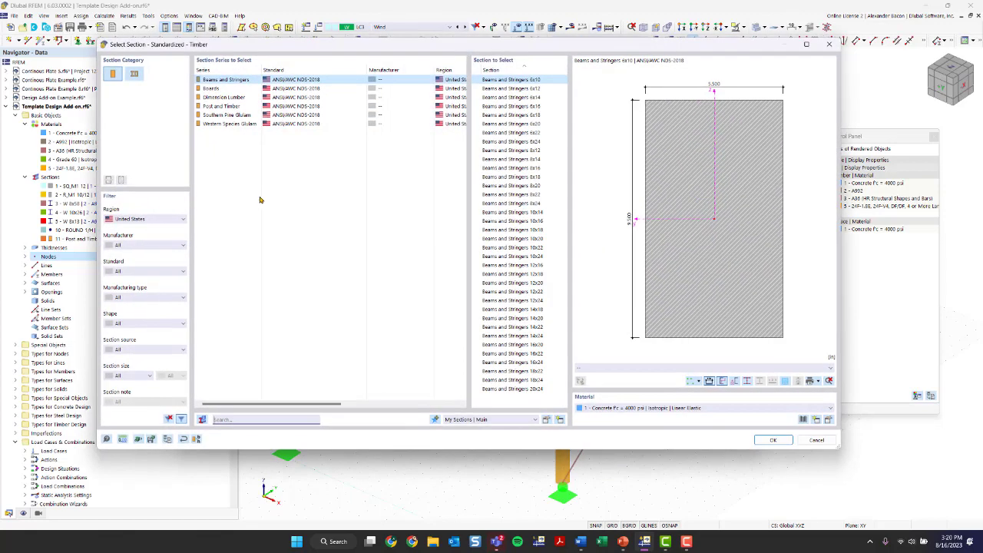
Choose Dimension Lumber 4x14 from the United States timber sections with the 24F-1.8E, 24F-V4, DF/DF, 4 or More Lams material.
click(163, 245)
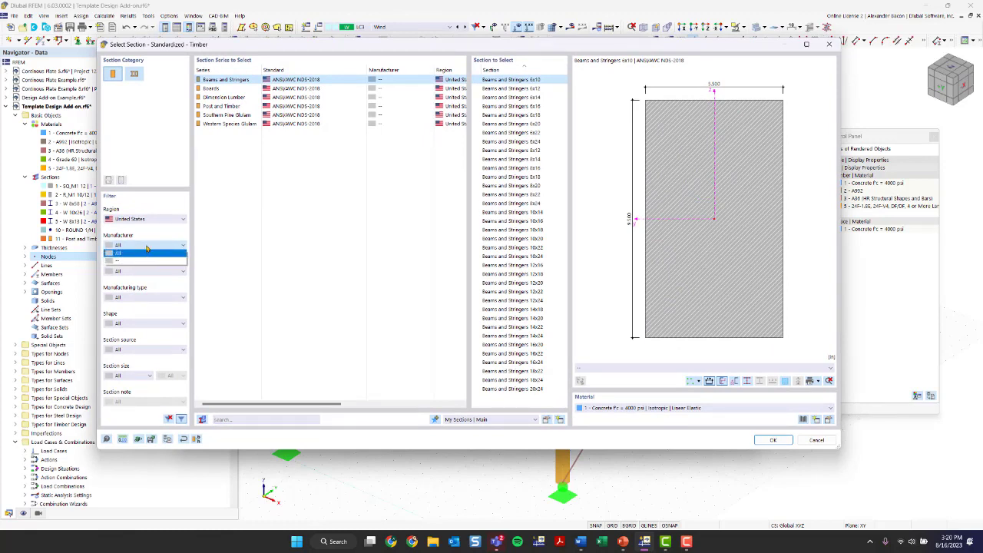
click(147, 248)
click(140, 272)
click(140, 273)
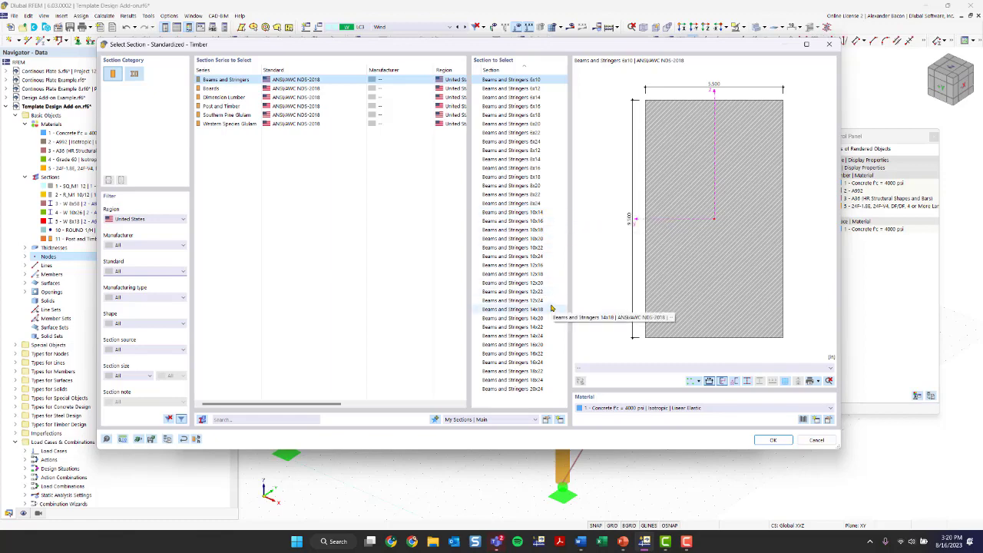
click(213, 101)
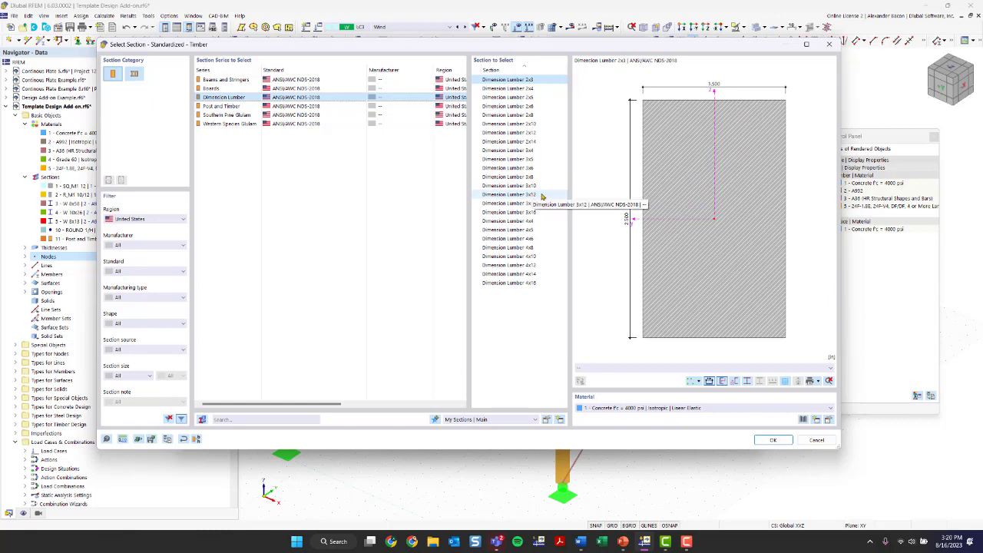
click(538, 275)
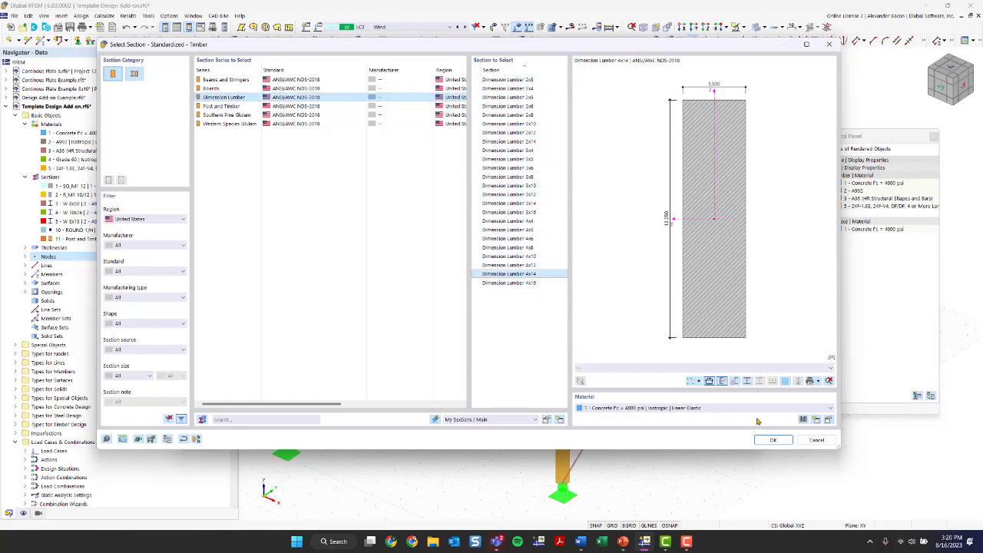
click(683, 409)
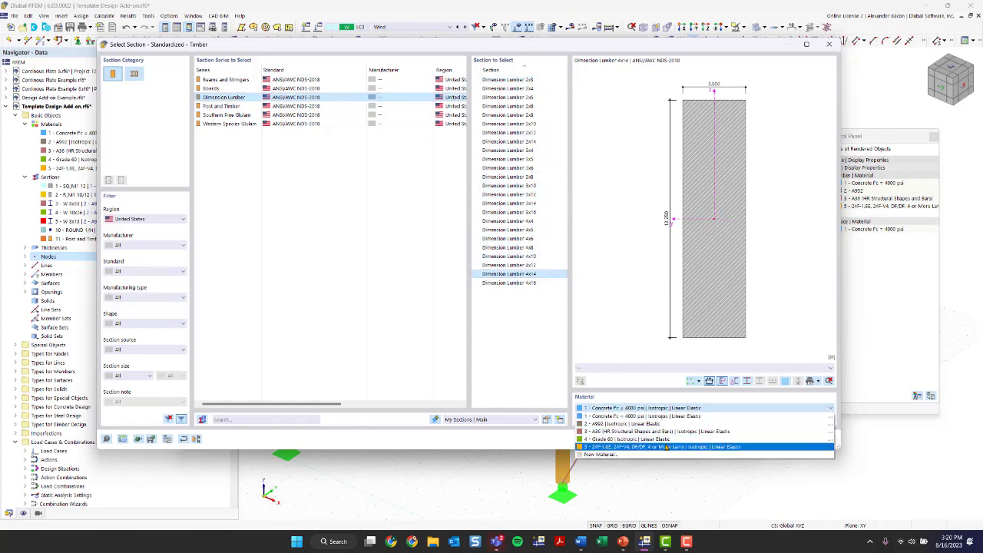
click(666, 447)
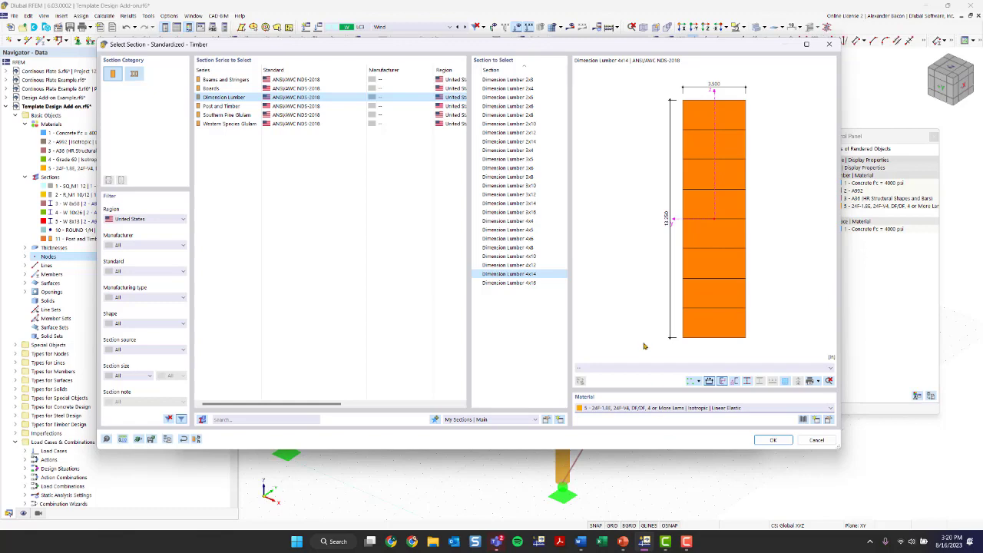
click(768, 440)
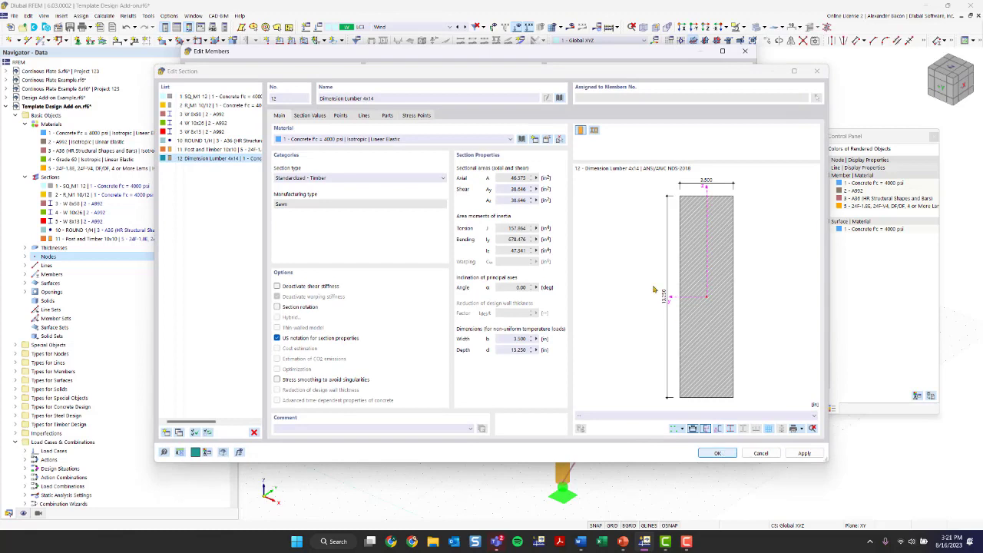
Set the Dimension Lumber 4x14 section's material to 24F-1.8E, 24F-V4, DF/DF, 4 or More Lams and apply the section to the perimeter beams.
click(354, 139)
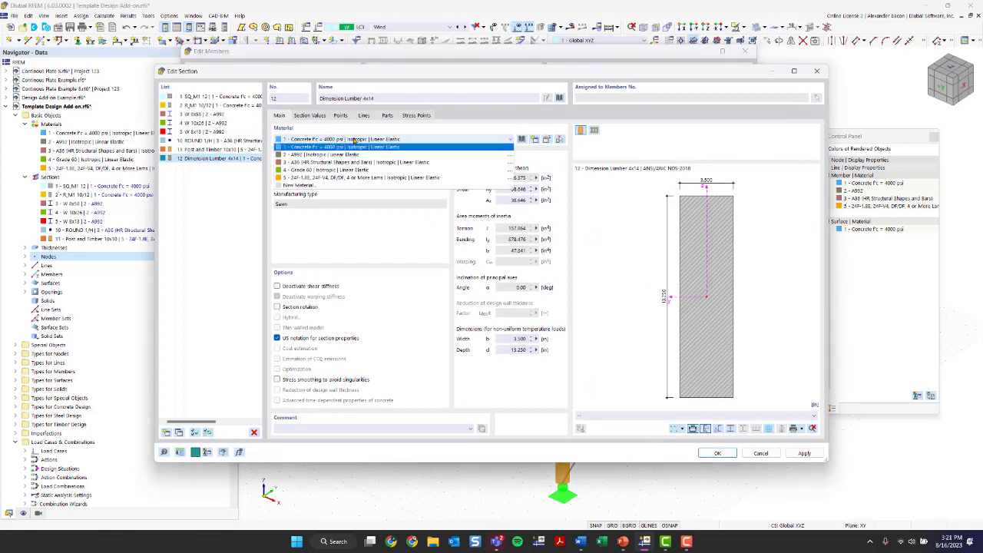
click(361, 178)
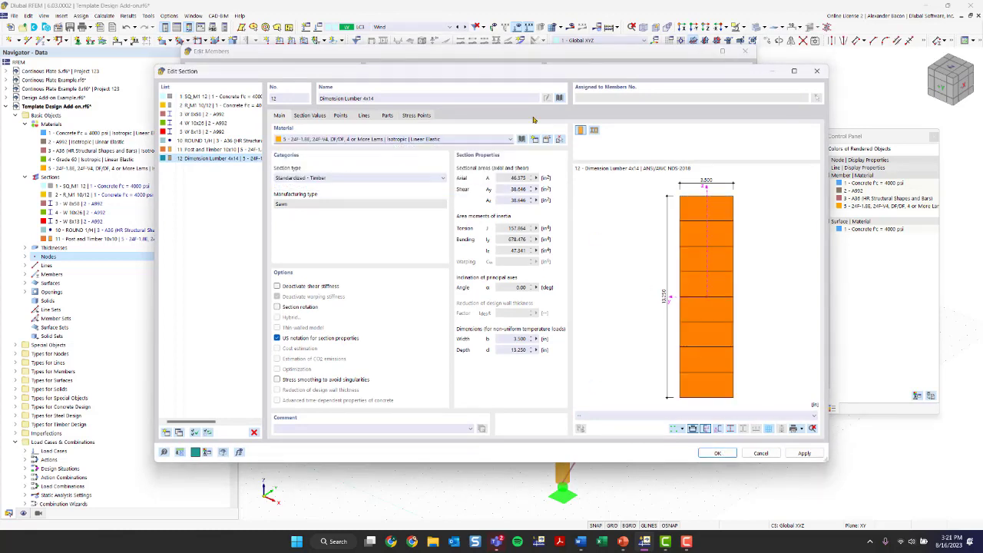
click(714, 452)
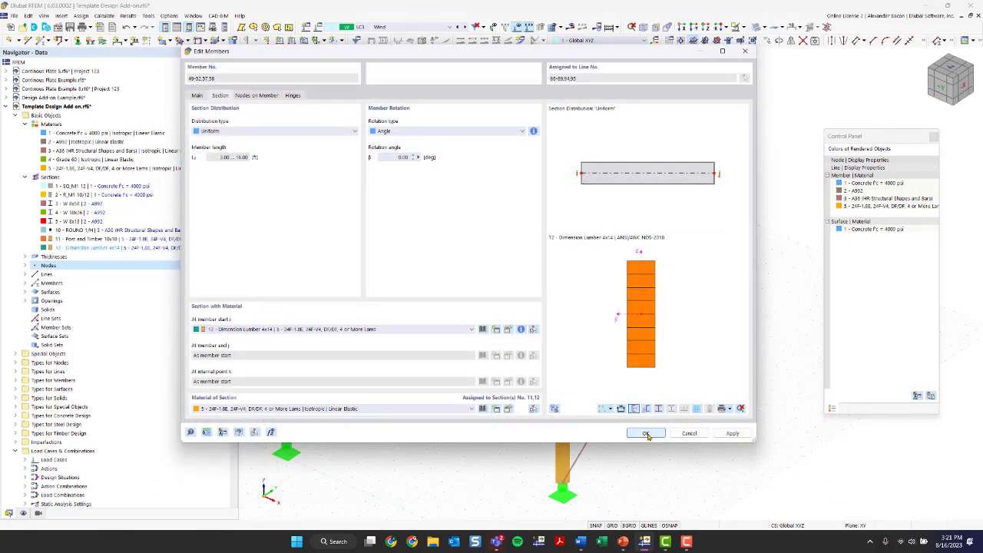
click(645, 433)
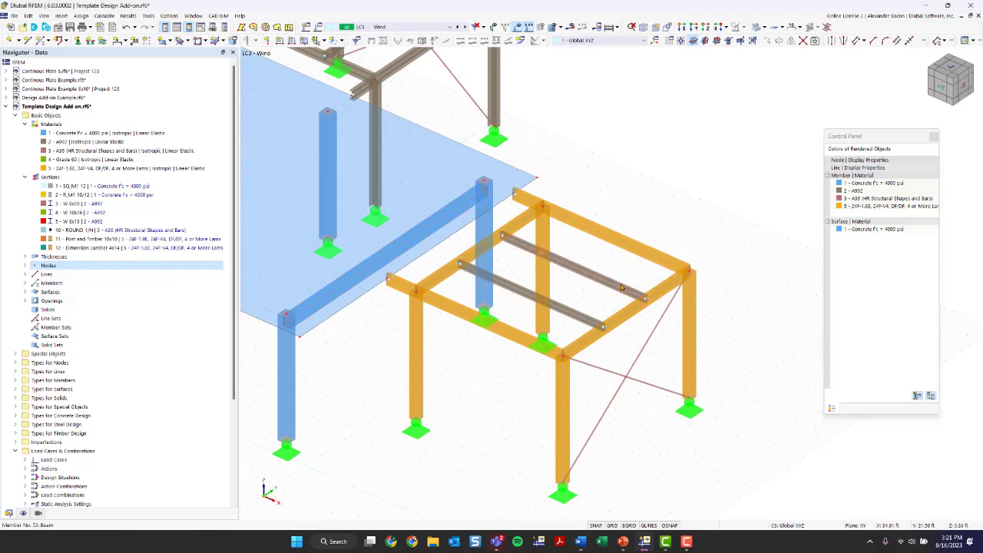
Edit the two inner beams (members 53, 54) of the timber frame and add a new section to the section list.
double_click(575, 317)
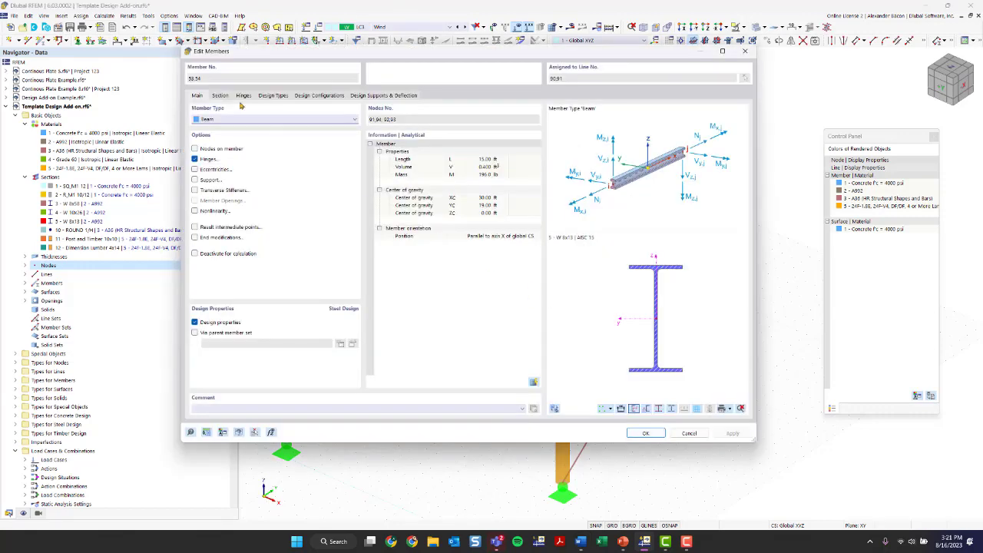
click(220, 95)
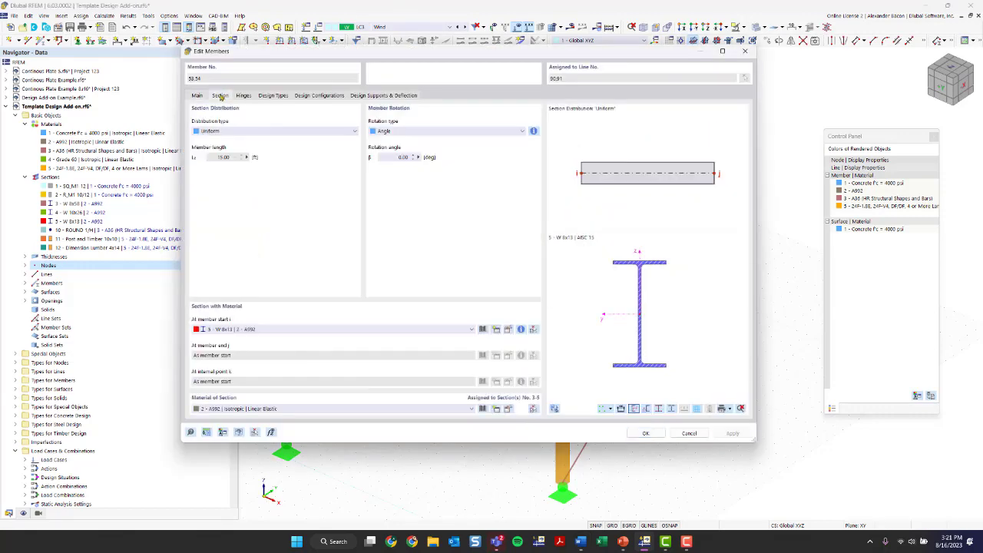
click(482, 329)
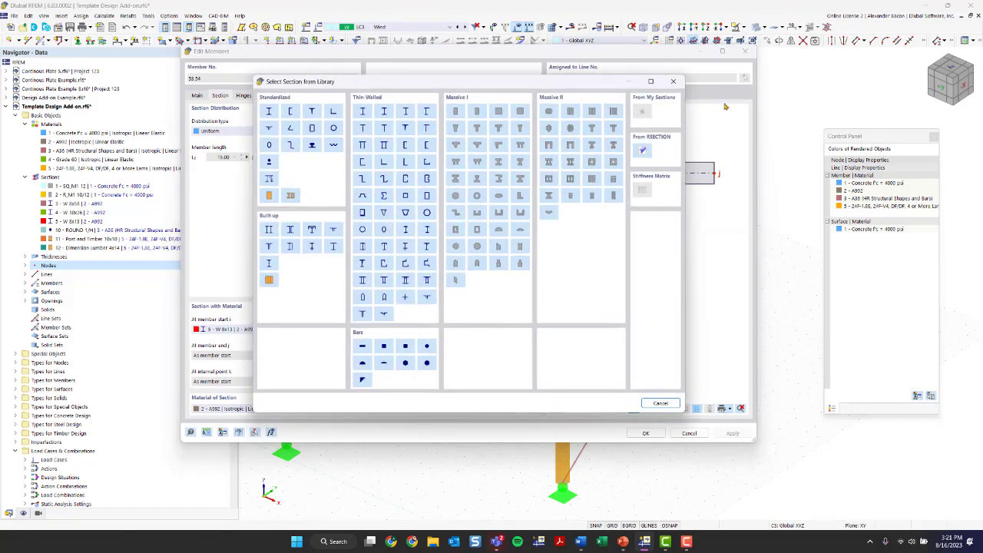
click(673, 81)
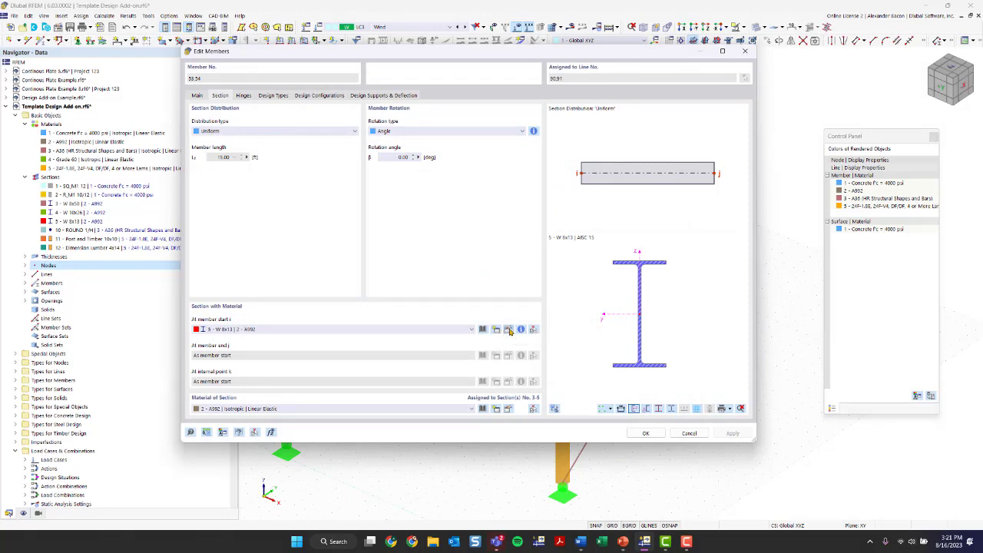
click(508, 329)
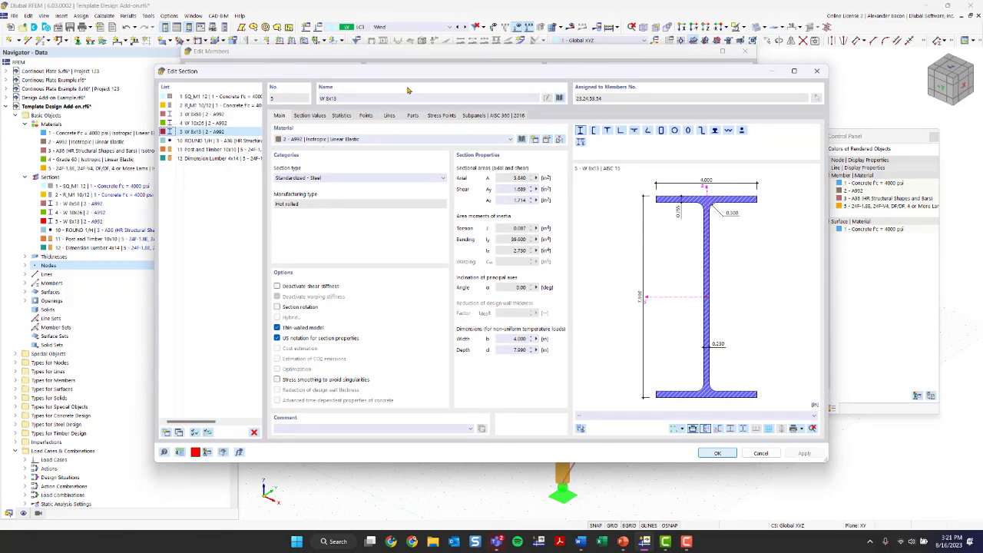
click(224, 159)
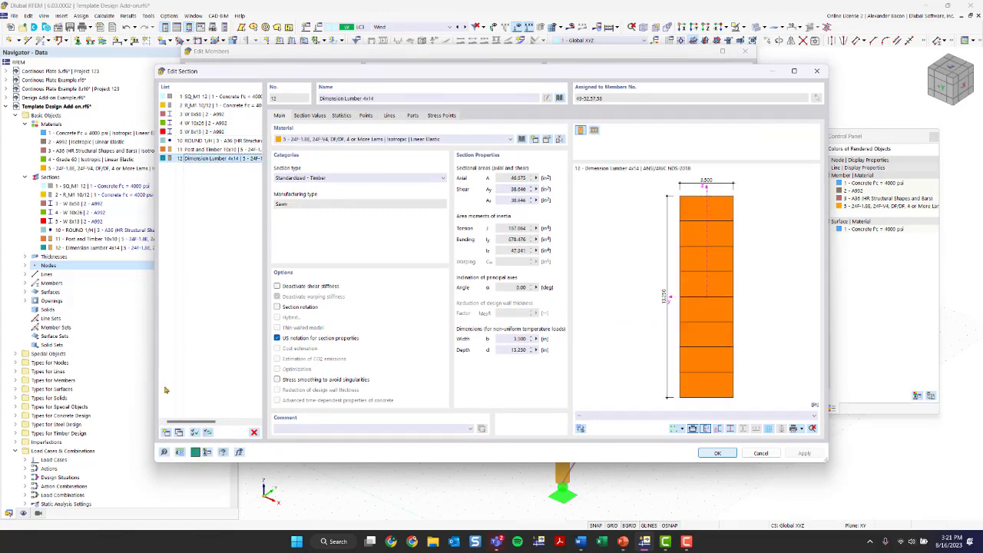
click(167, 433)
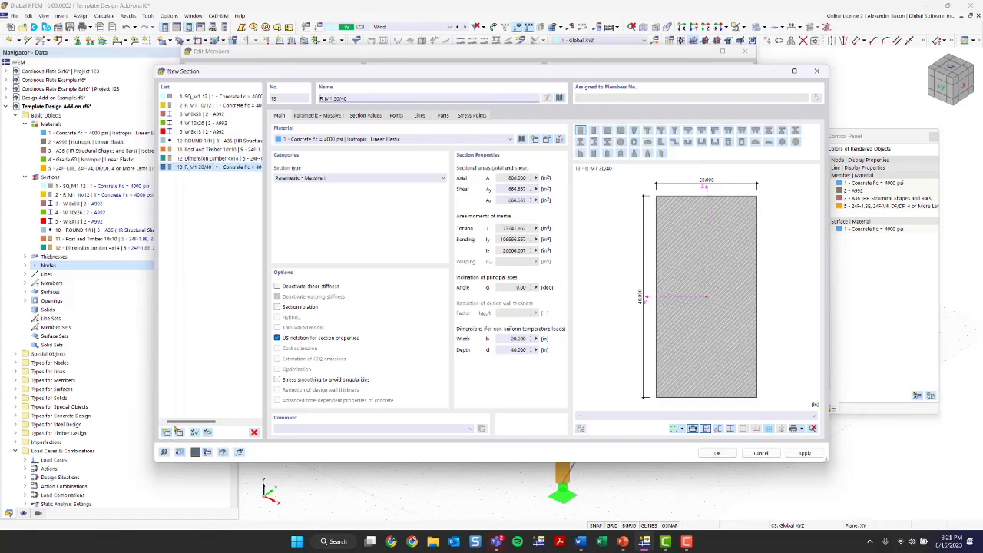
Define the new section as timber Beams and Stringers 8x12 with material 24F-1.8E, 24F-V4, DF/DF, 4 or More Lams, and create it.
click(560, 99)
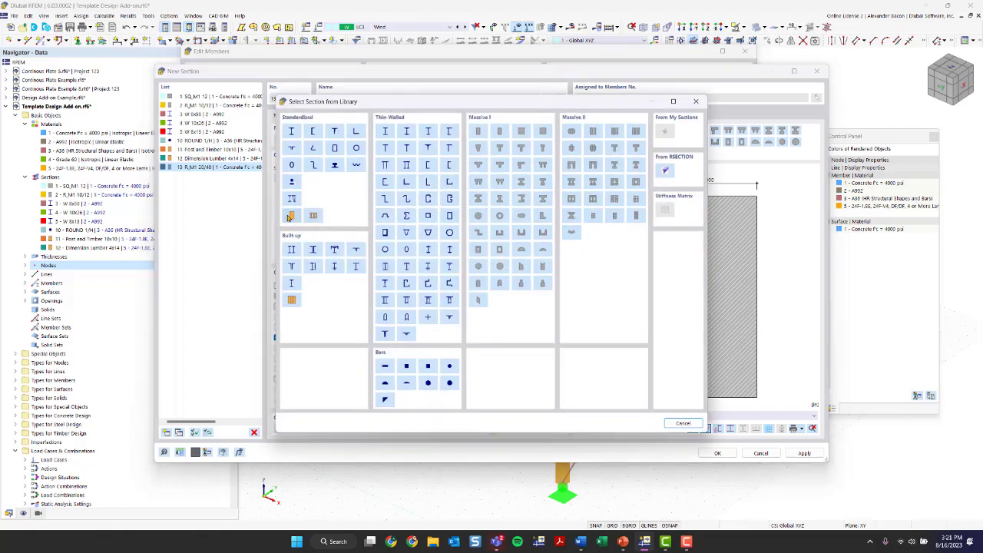
click(292, 215)
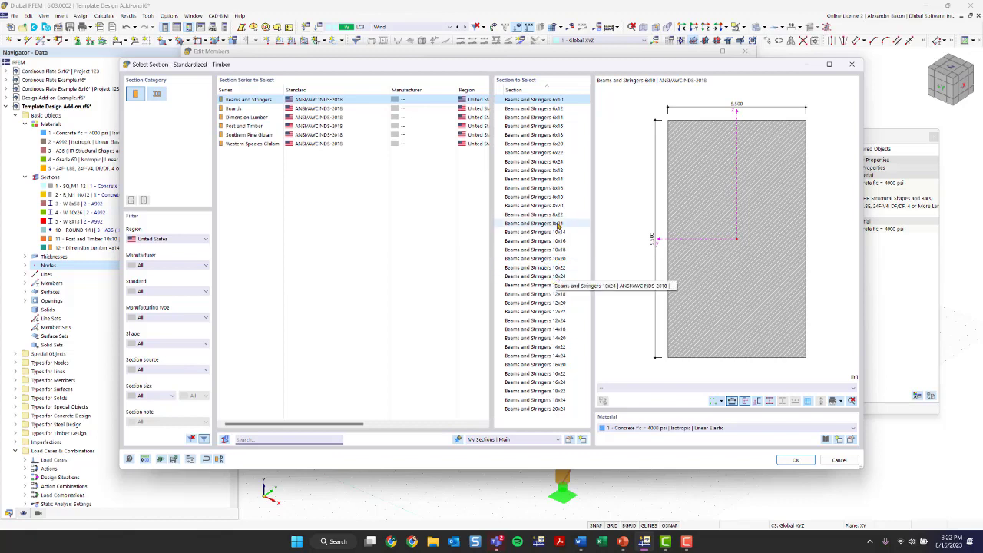
click(537, 170)
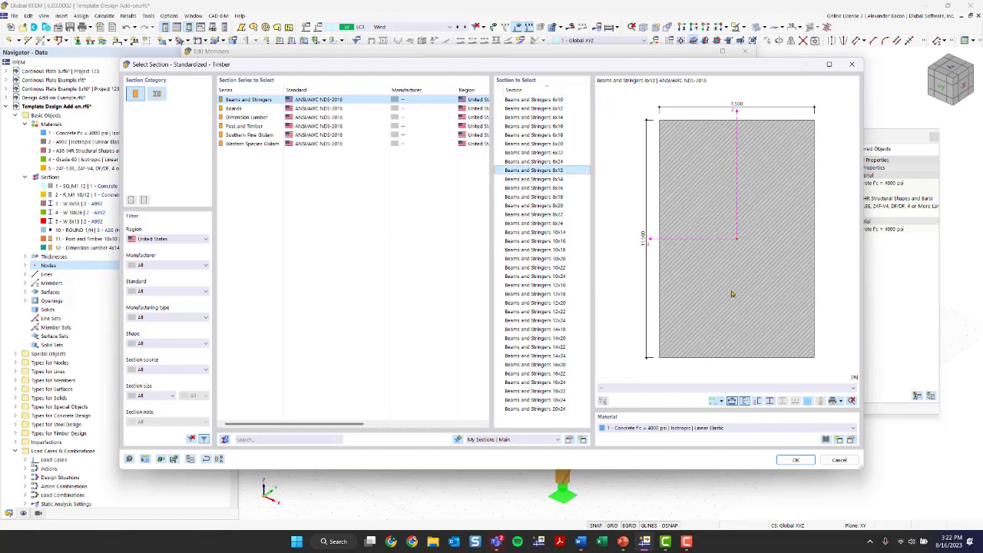
click(731, 427)
click(703, 469)
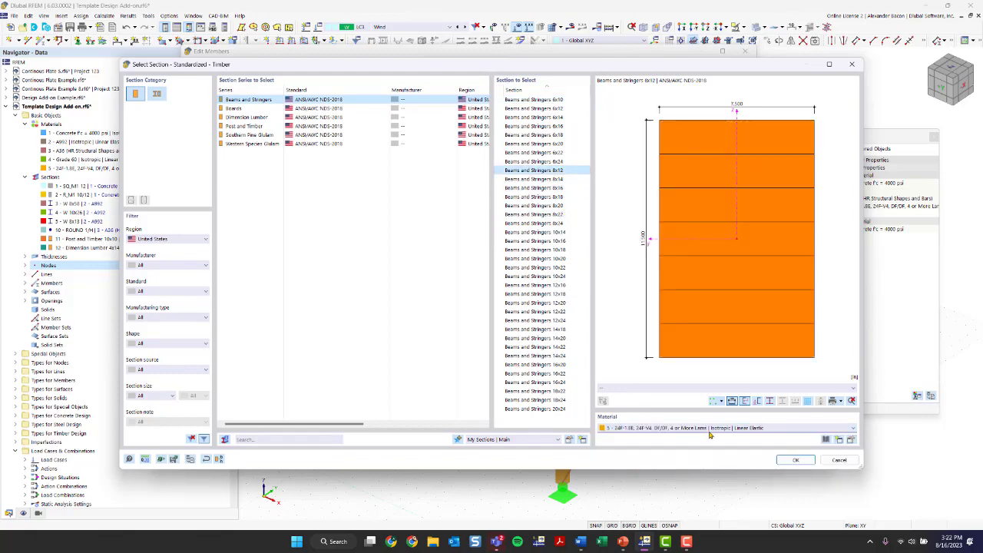
click(790, 460)
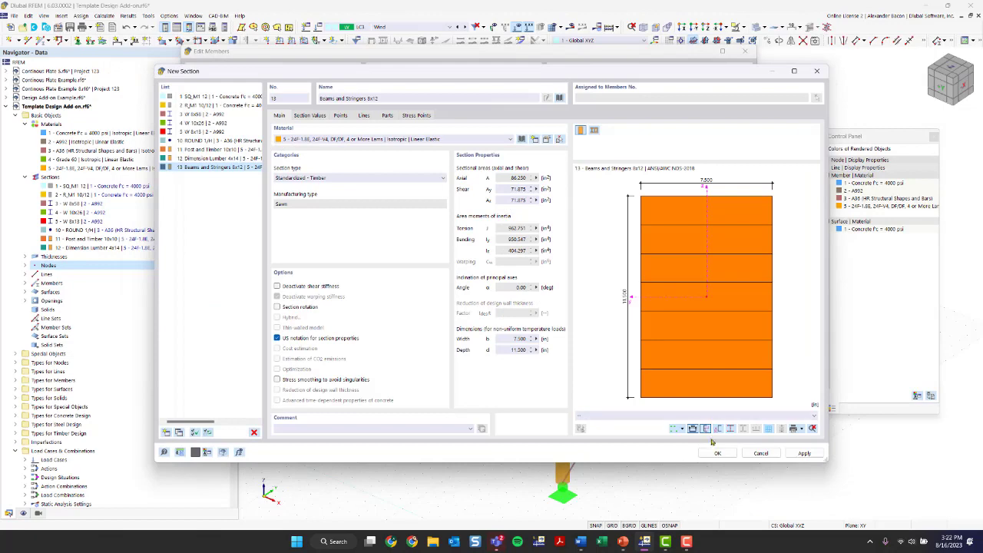
click(716, 452)
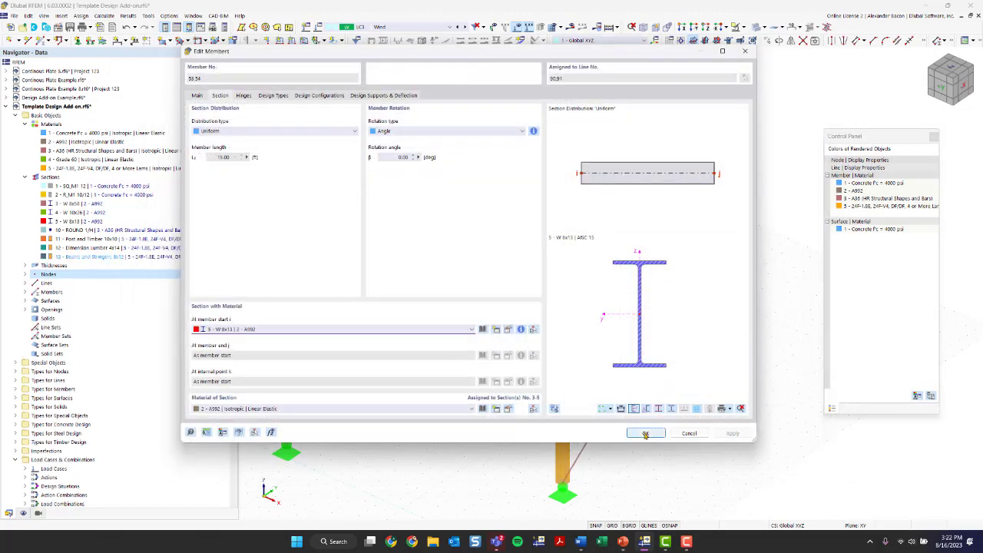
Choose Beams and Stringers 8x12 as the section for the two inner beams and confirm the member changes.
click(434, 333)
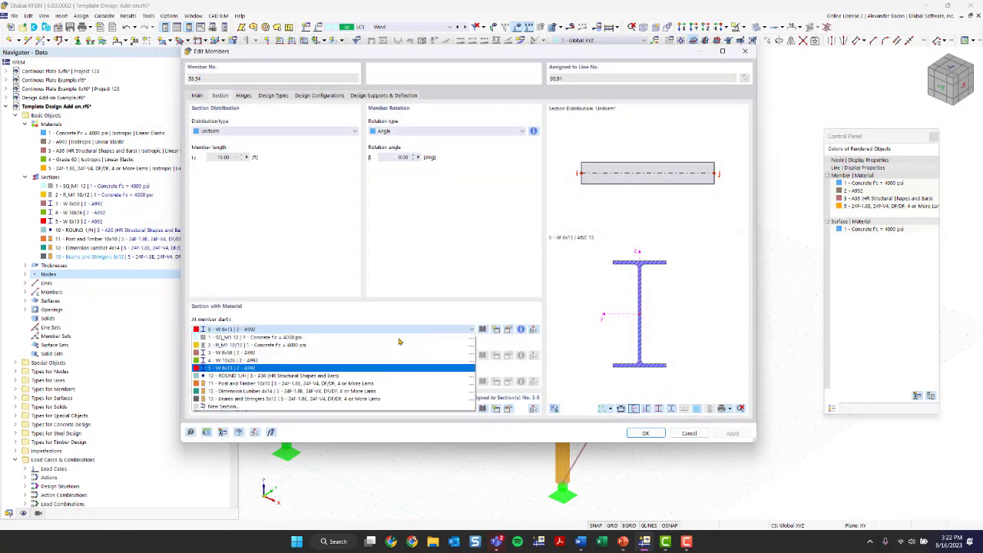
click(295, 399)
click(647, 435)
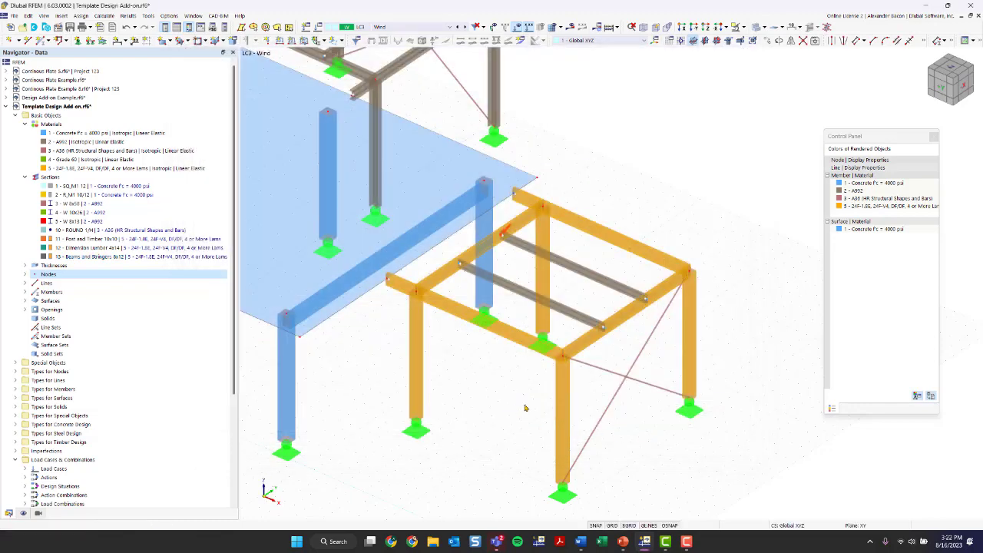
Change the display settings so rendered members are colored by Section instead of Material.
scroll(525, 407, down, 3)
ctrl+middle_drag(525, 407, 633, 320)
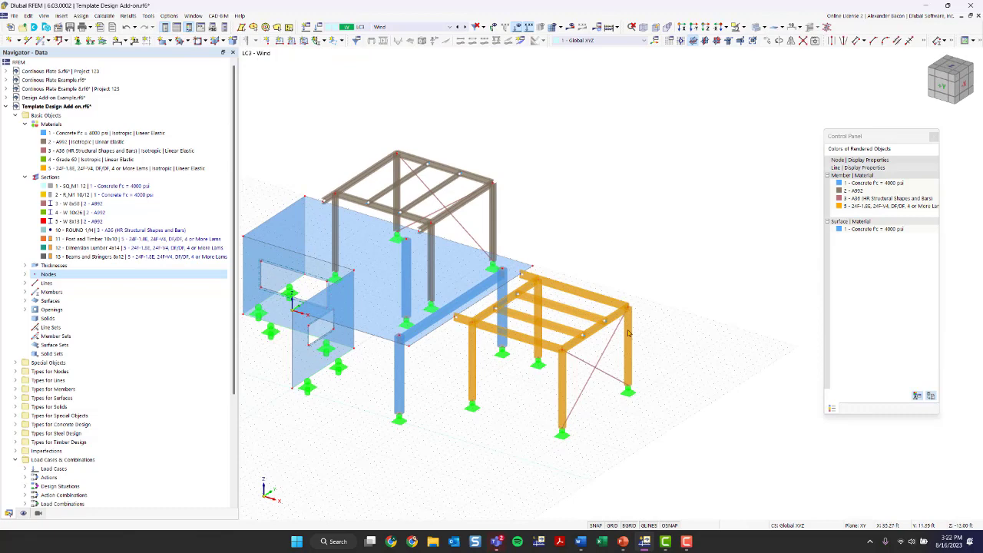
click(23, 514)
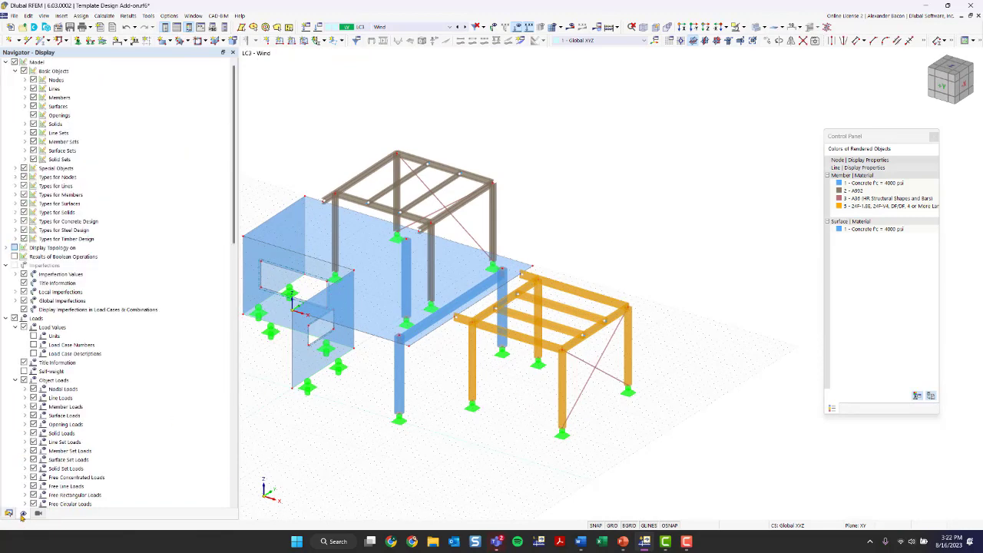
scroll(135, 395, down, 15)
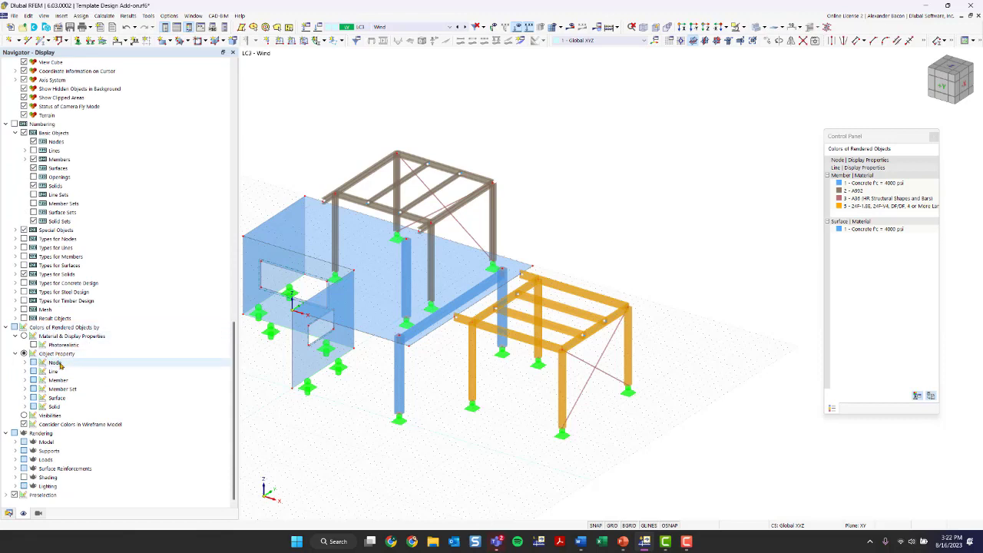
click(25, 380)
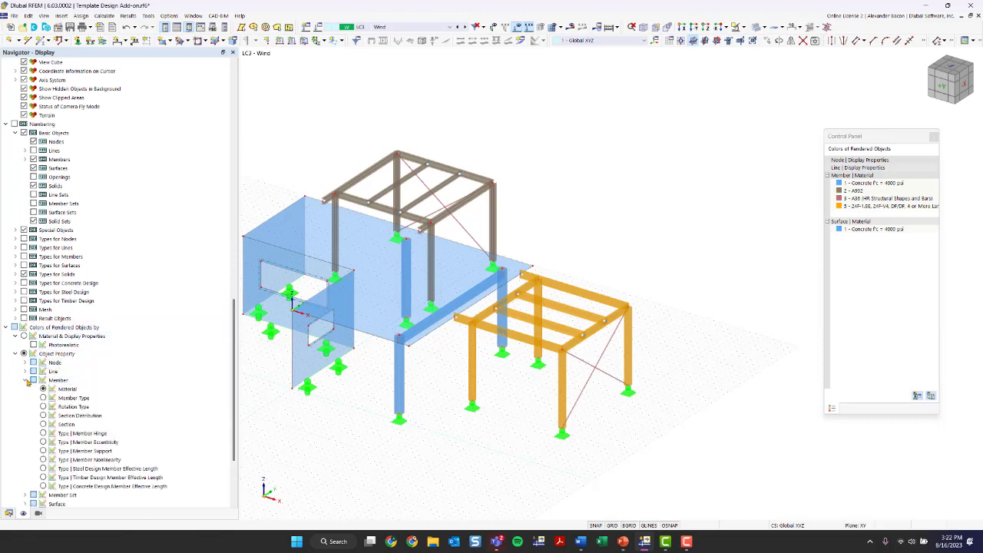
click(43, 424)
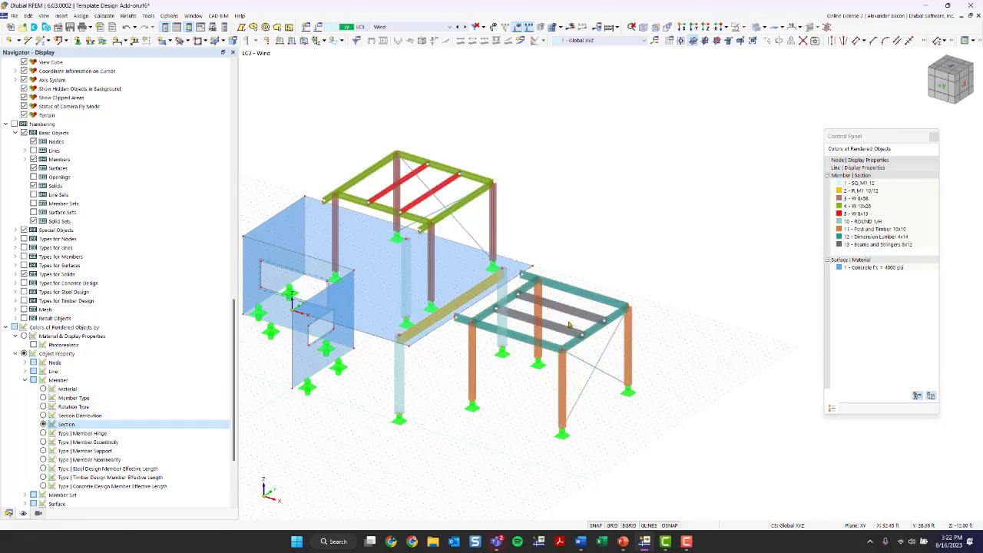
scroll(568, 325, up, 5)
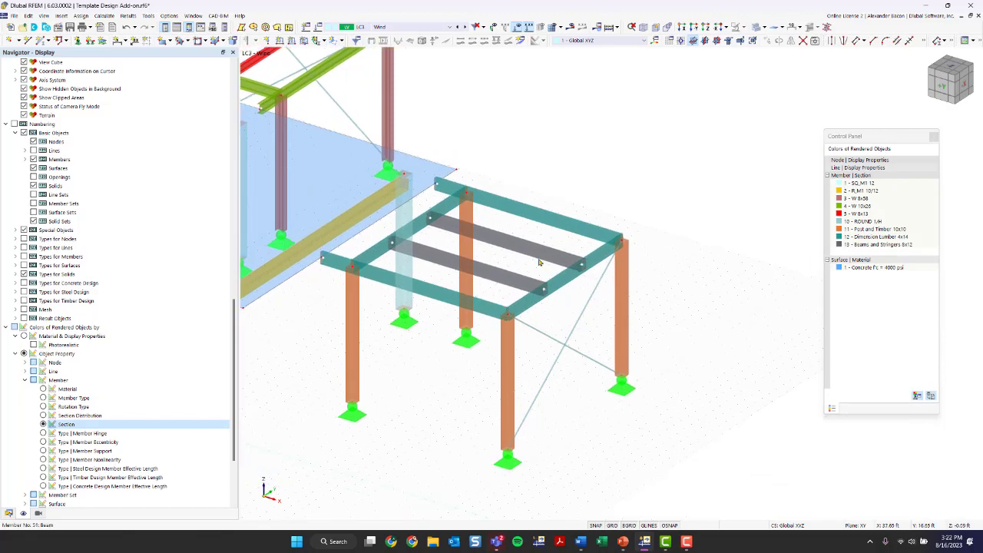
scroll(499, 330, down, 5)
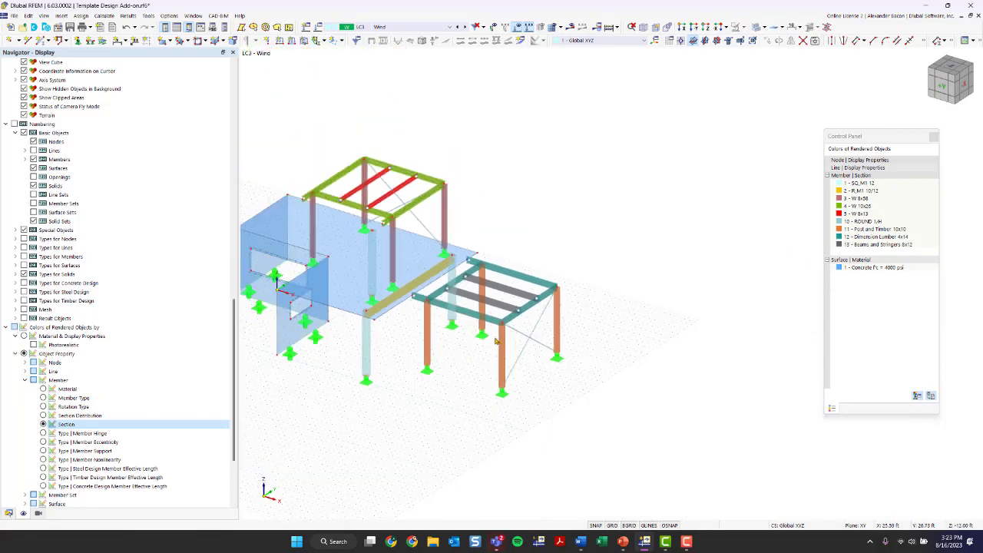
ctrl+middle_drag(495, 341, 415, 408)
Look at the color selection for the Post and Timber 10x10 section in the color legend, and return to the model data tree.
drag(826, 140, 791, 137)
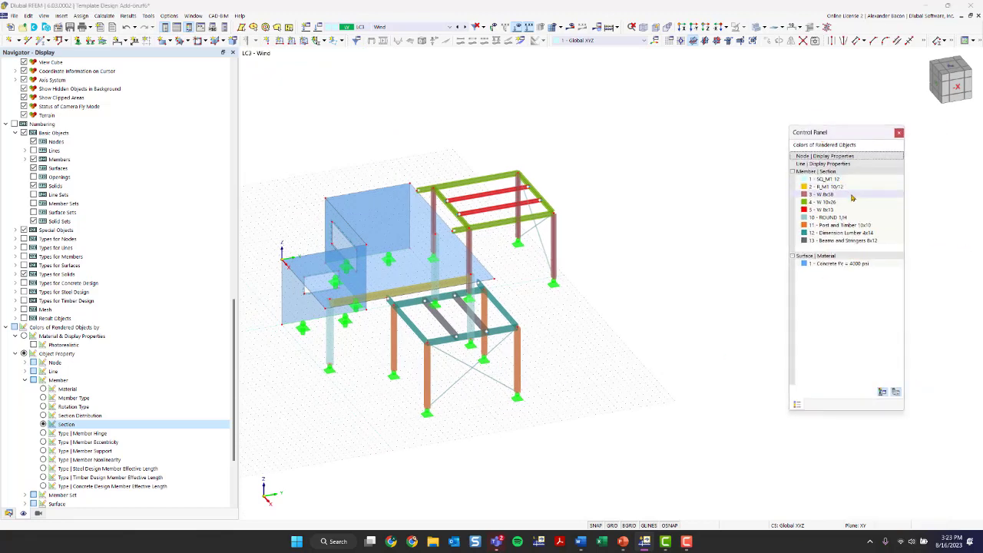
double_click(844, 225)
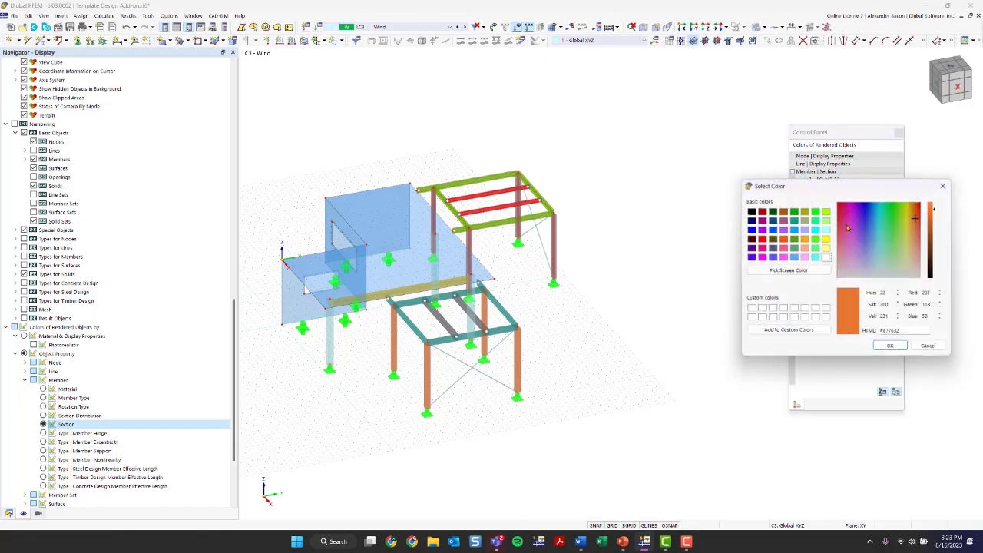
click(949, 186)
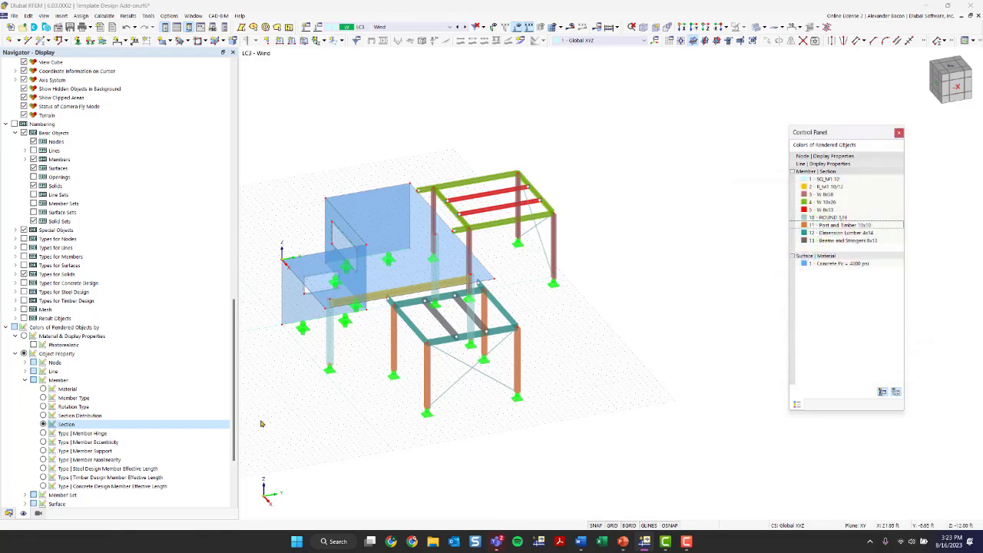
click(9, 513)
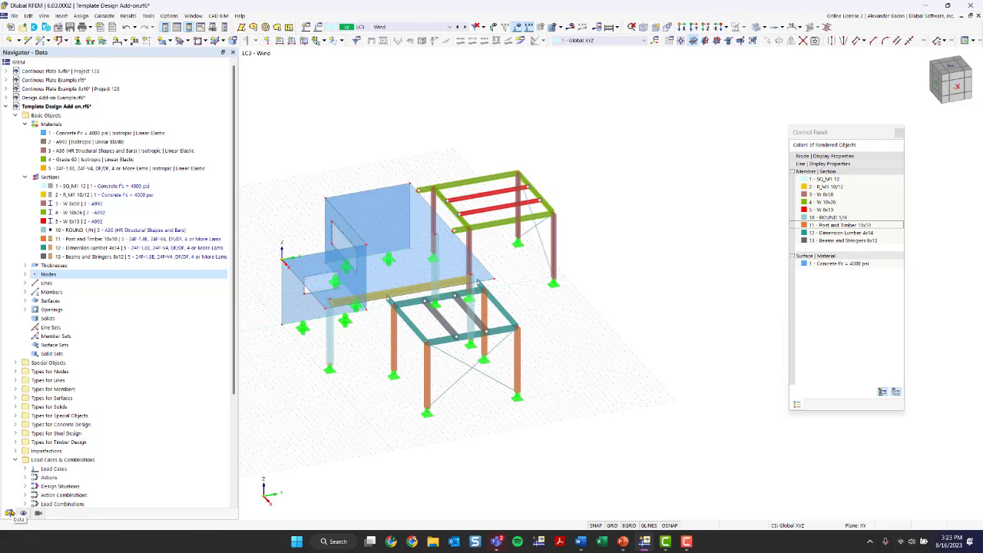
Delete load case LC3 Wind from the load cases, including its wind action, and confirm the changes.
click(374, 27)
click(374, 27)
click(315, 28)
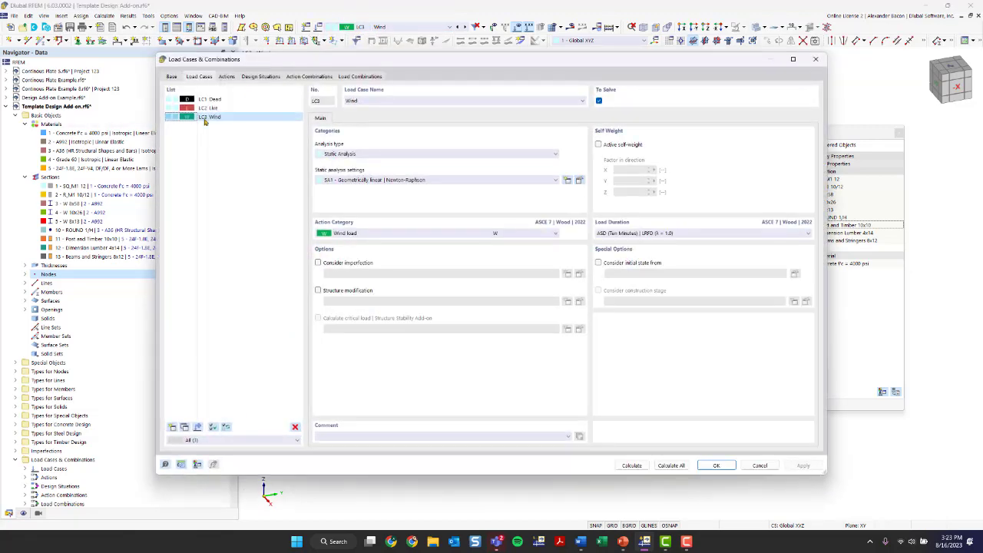
click(294, 427)
click(501, 297)
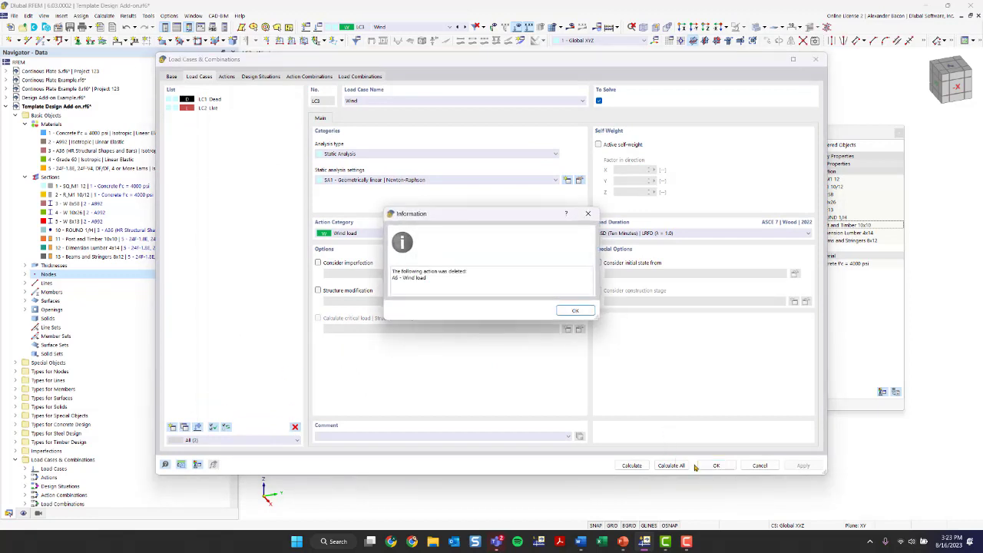
click(574, 309)
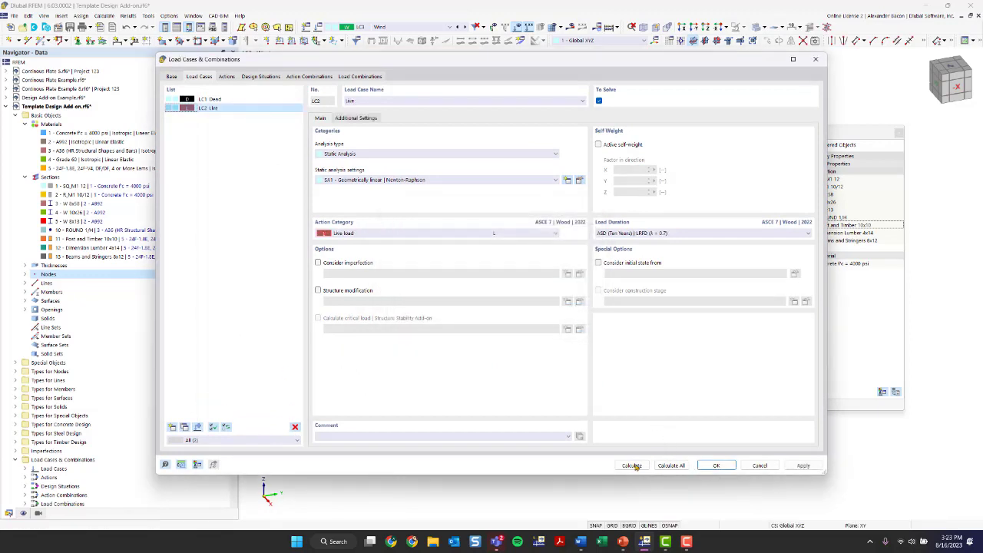
click(714, 465)
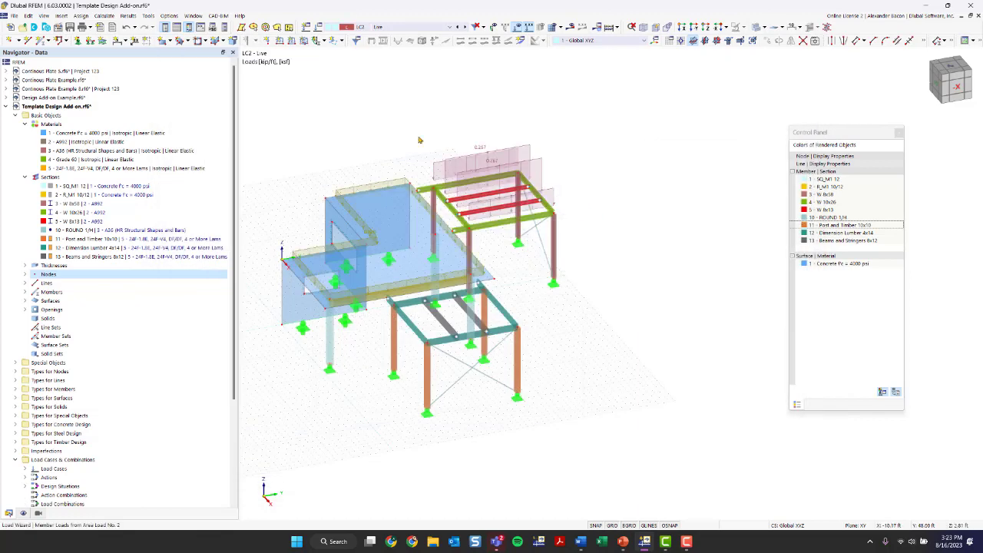
Narrow the navigator to enlarge the model view and make LC1 Dead the displayed load case.
middle_drag(547, 325, 593, 334)
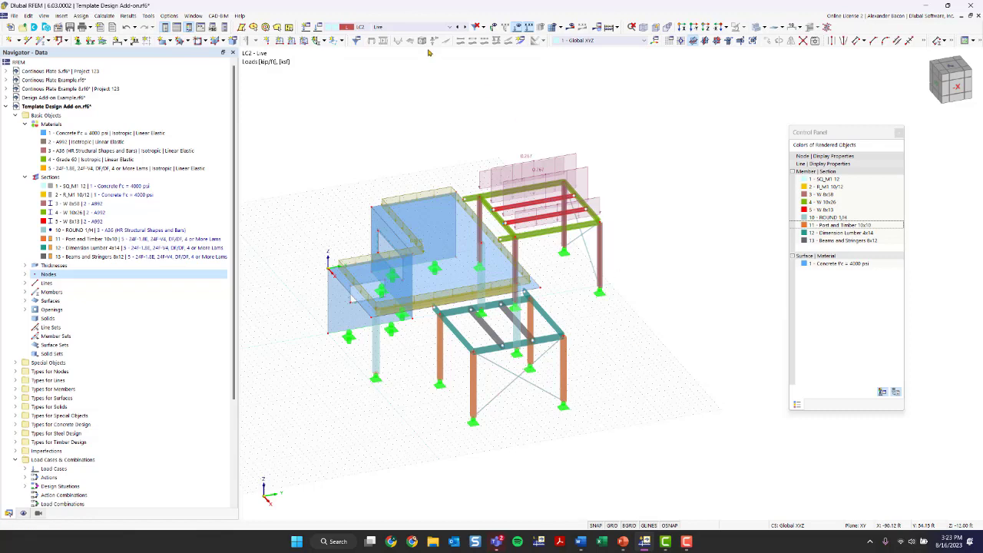
click(390, 28)
click(390, 34)
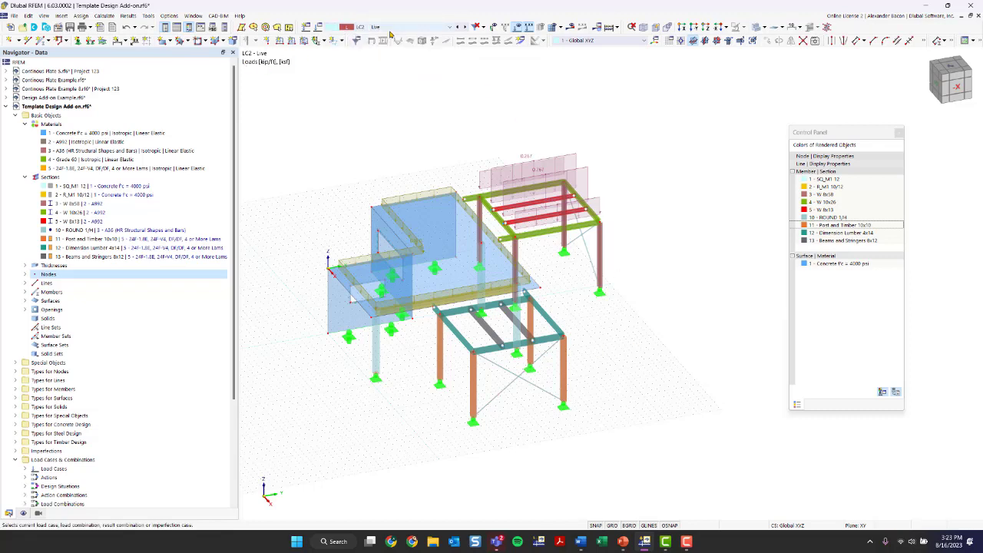
drag(238, 112, 196, 112)
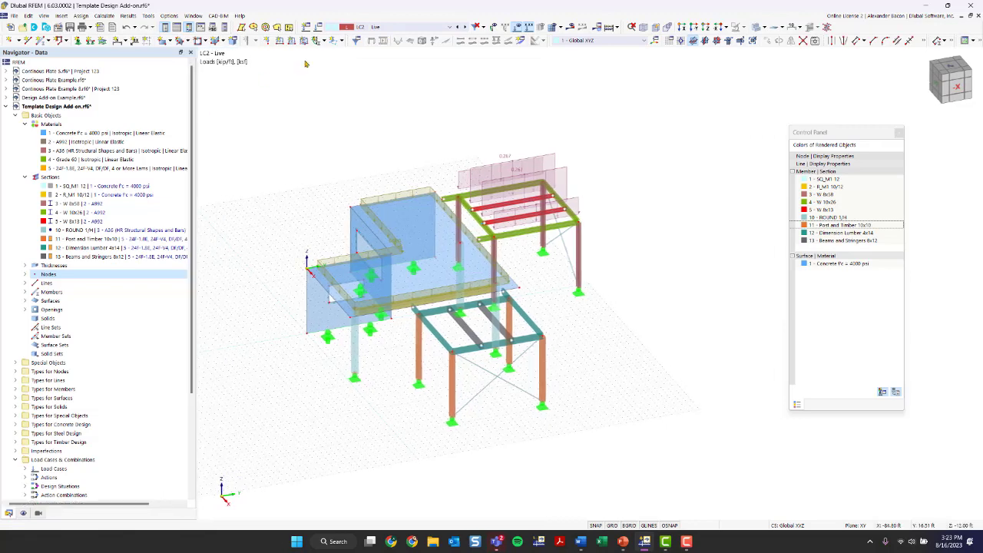
click(388, 28)
click(378, 37)
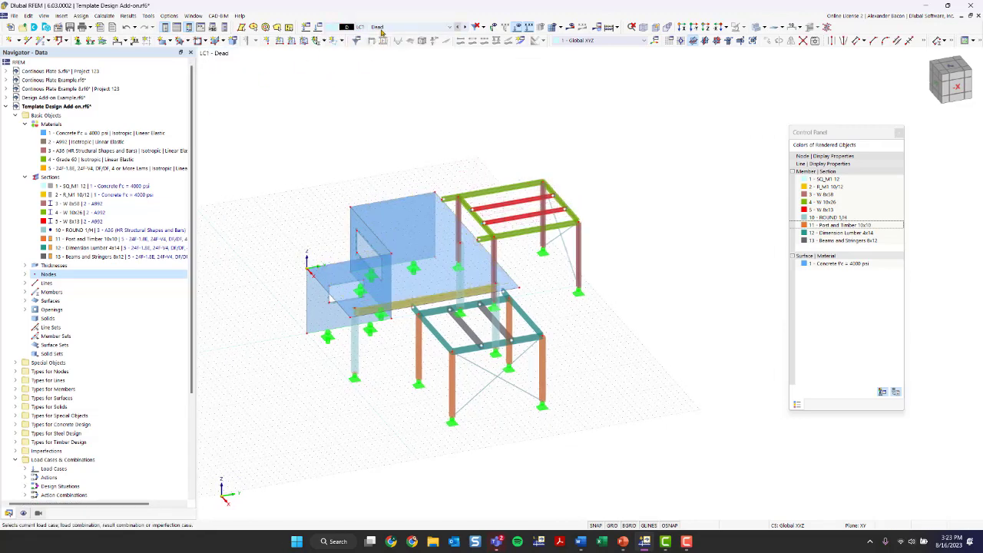
Review the self-weight settings of load cases LC1 Dead and LC2 Live, keeping self-weight active only for Dead.
click(357, 27)
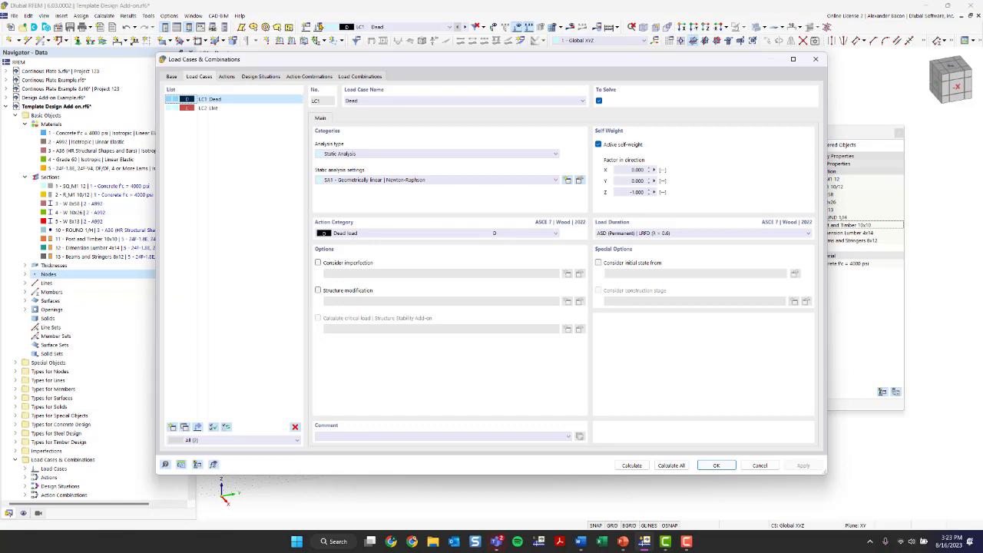
click(226, 108)
click(223, 99)
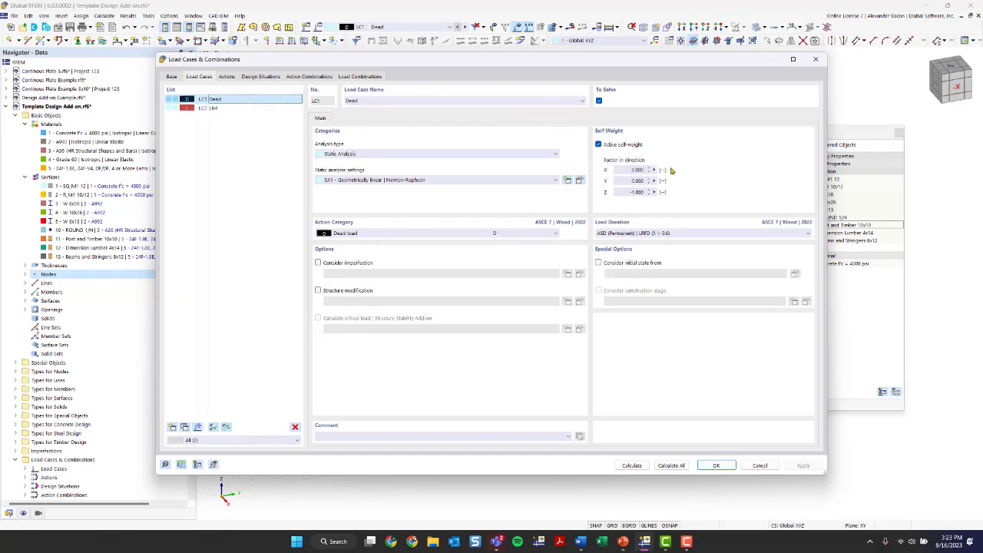
drag(606, 69, 627, 121)
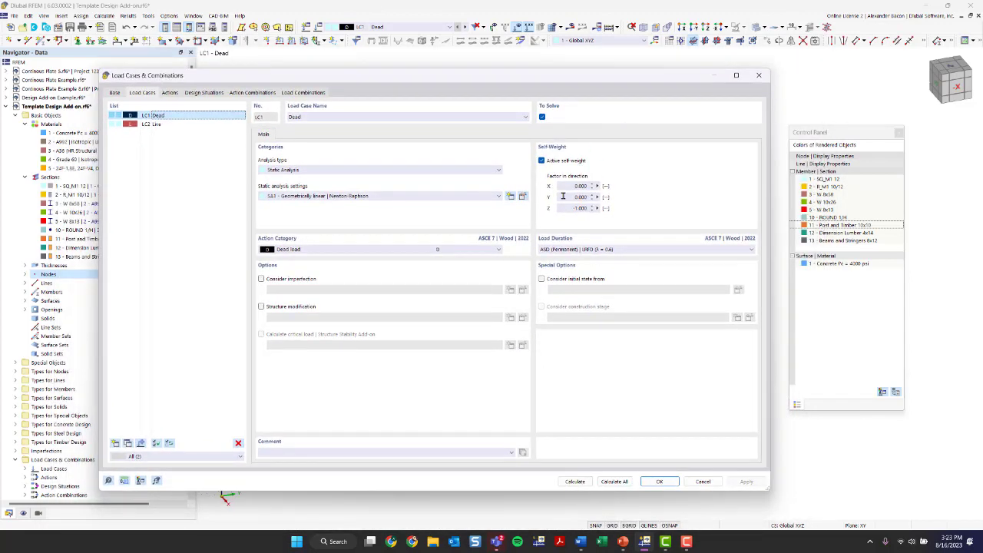
click(541, 162)
click(541, 161)
click(152, 124)
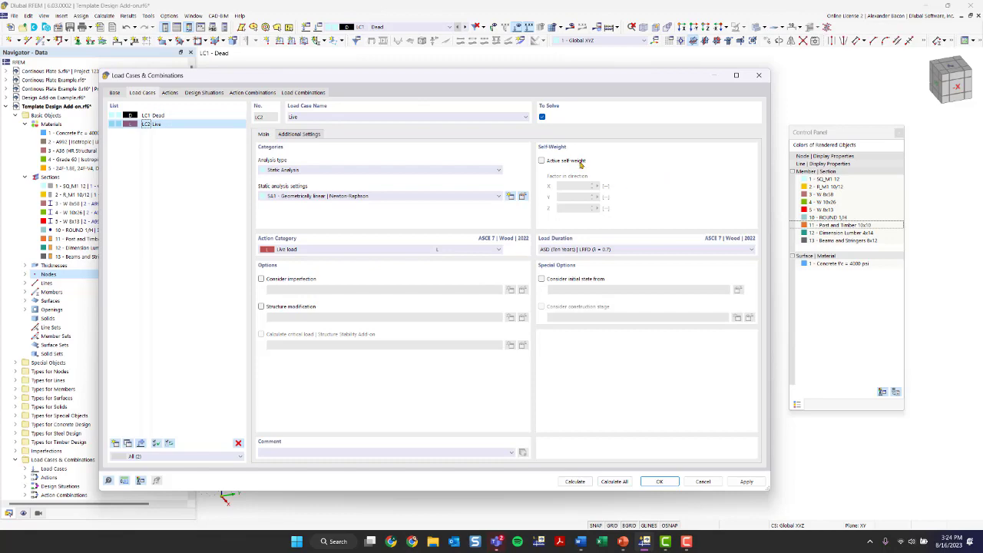
click(660, 481)
Display LC2 Live and examine the settings of the uniform surface load on the concrete slab.
click(353, 29)
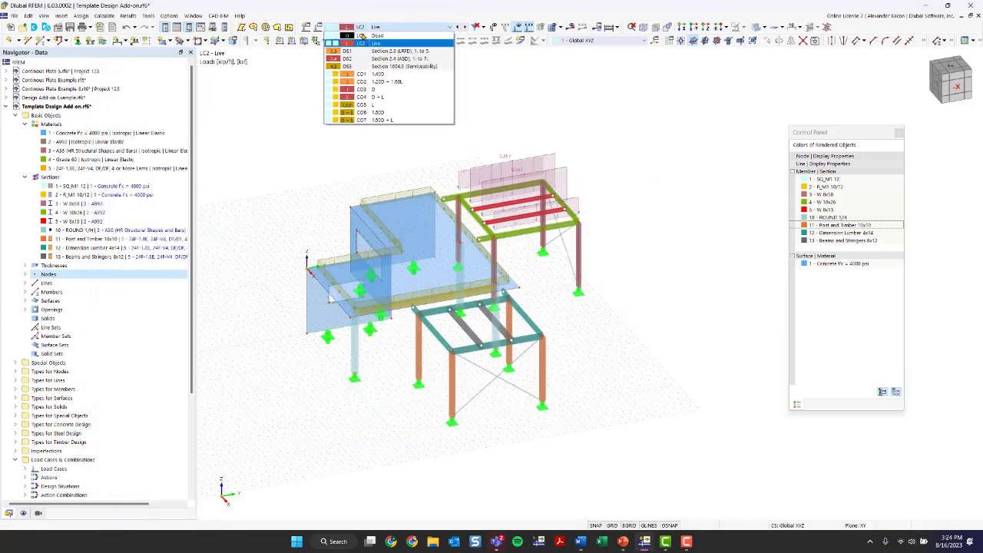
click(369, 44)
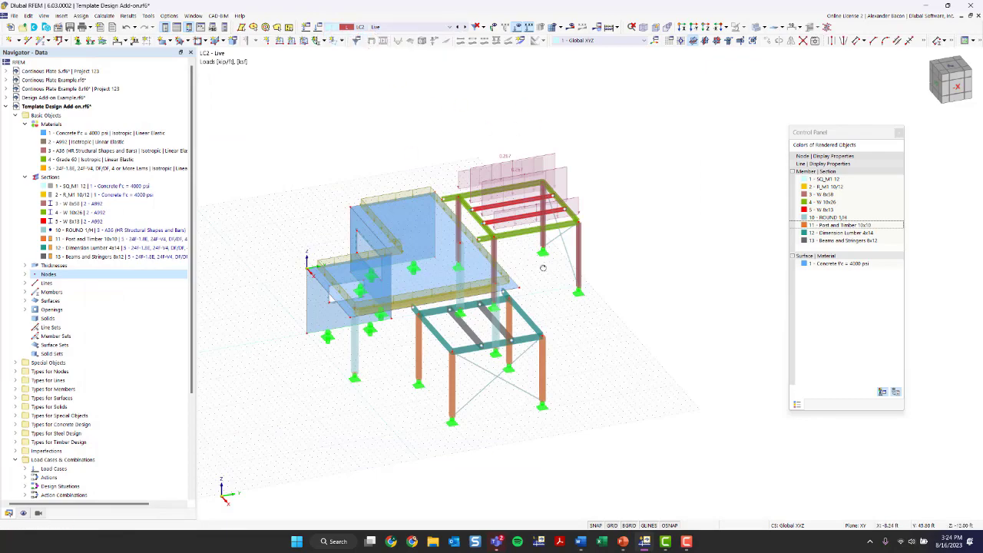
ctrl+middle_drag(545, 269, 453, 263)
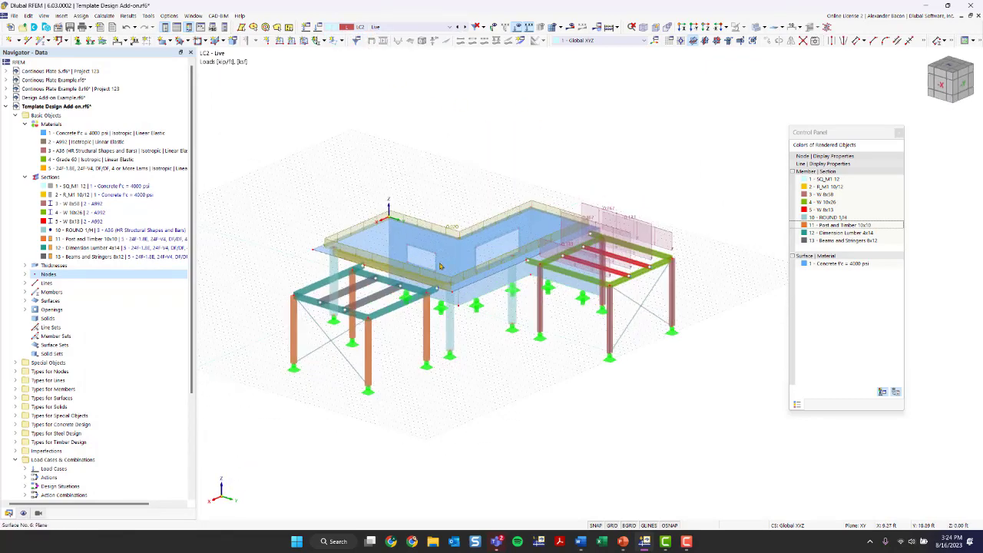
scroll(441, 269, up, 3)
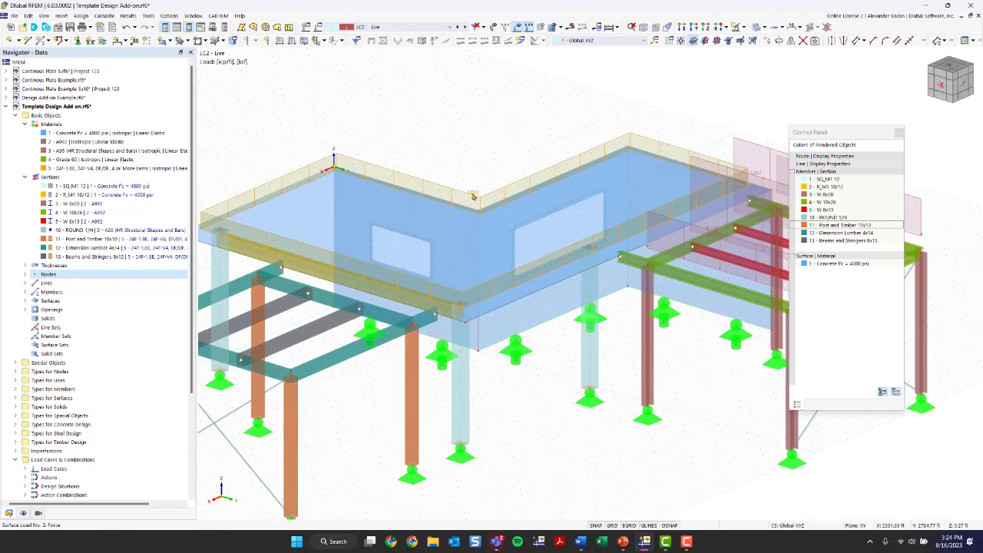
double_click(473, 196)
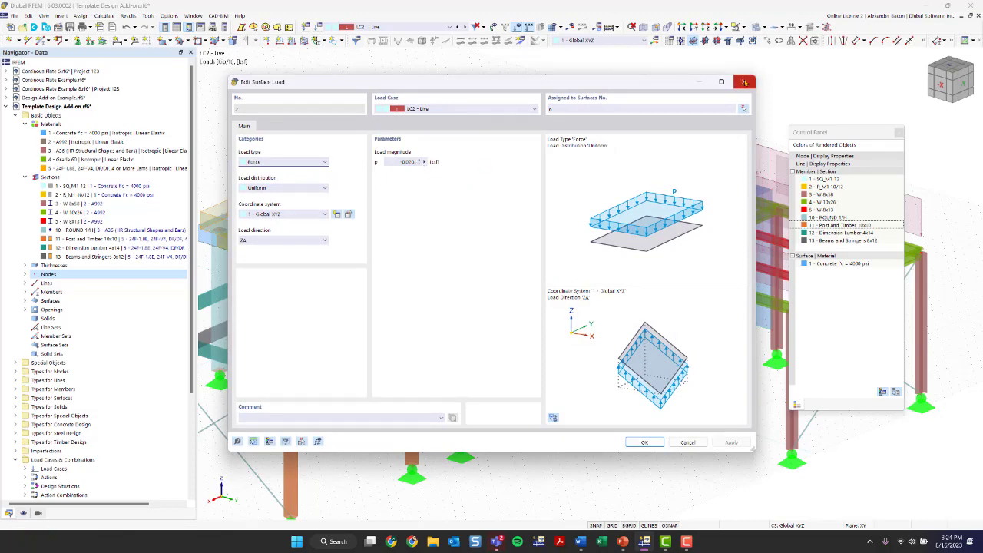
click(743, 81)
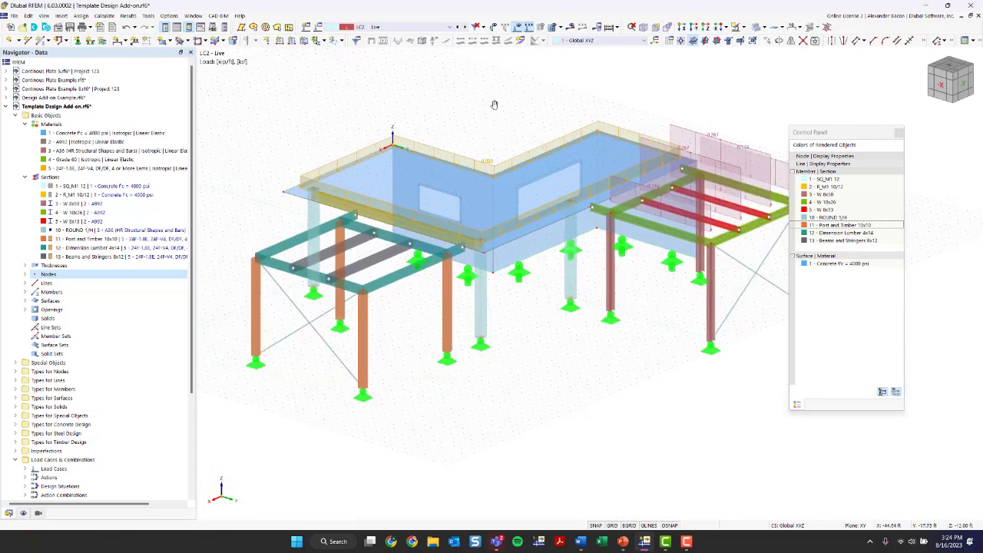
Examine the main and geometry settings of the LC2 Live area-load wizard generating member loads on the upper steel frame.
ctrl+middle_drag(494, 102, 503, 151)
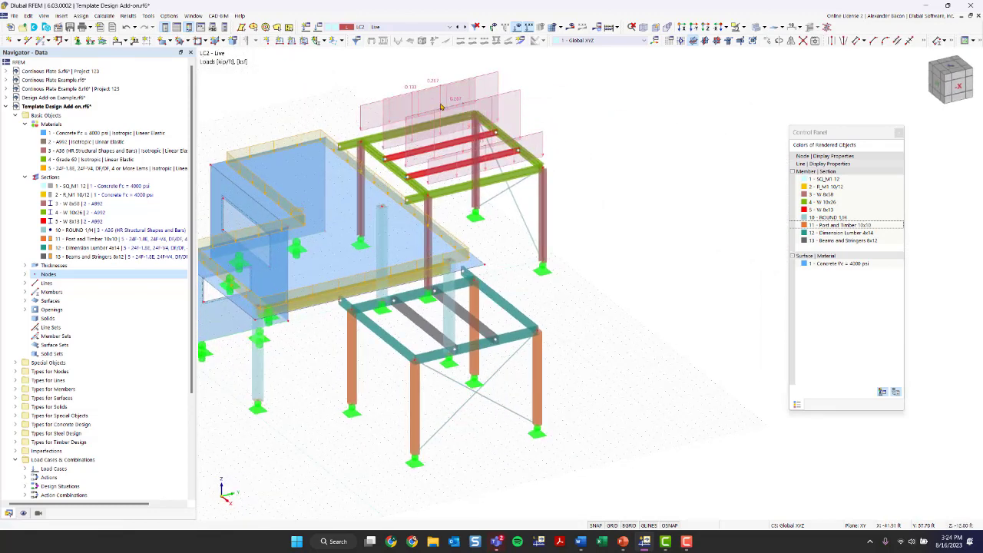
scroll(568, 103, up, 5)
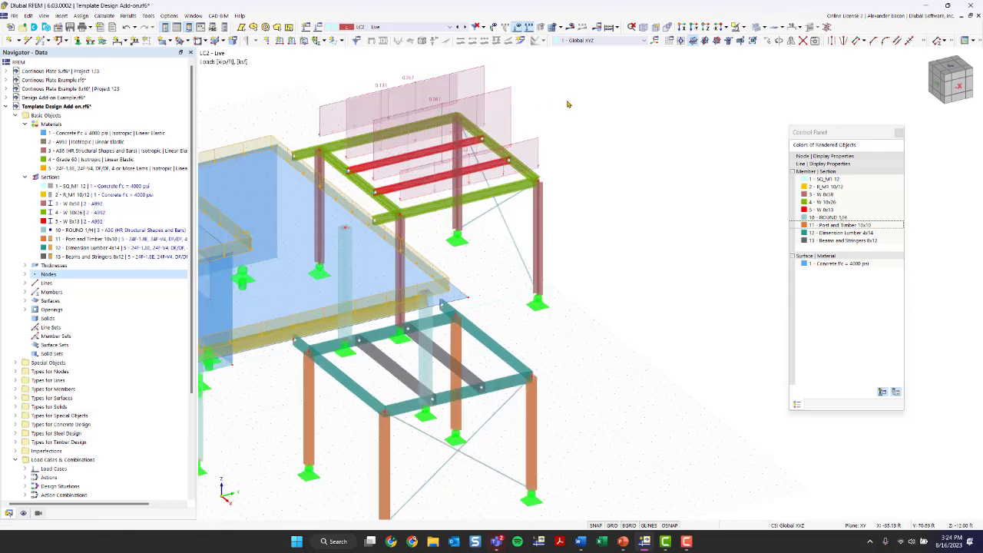
middle_drag(568, 103, 600, 175)
ctrl+middle_drag(600, 175, 777, 227)
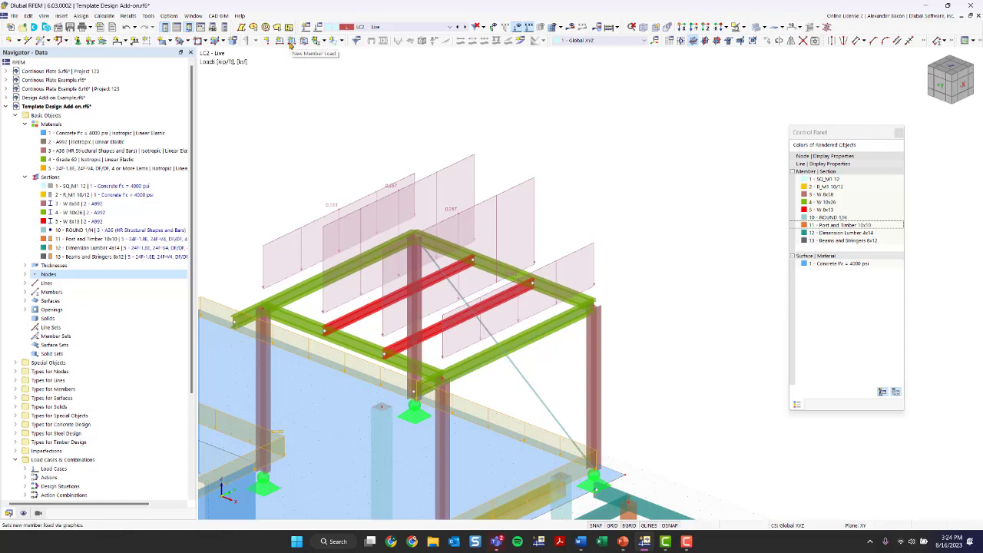
double_click(394, 189)
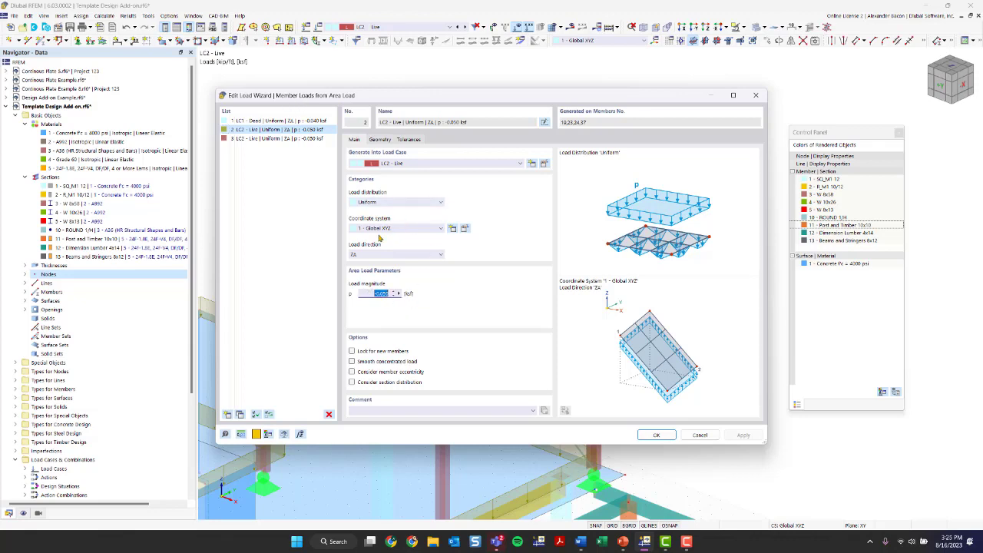
click(378, 204)
click(379, 206)
click(379, 254)
click(382, 263)
click(384, 140)
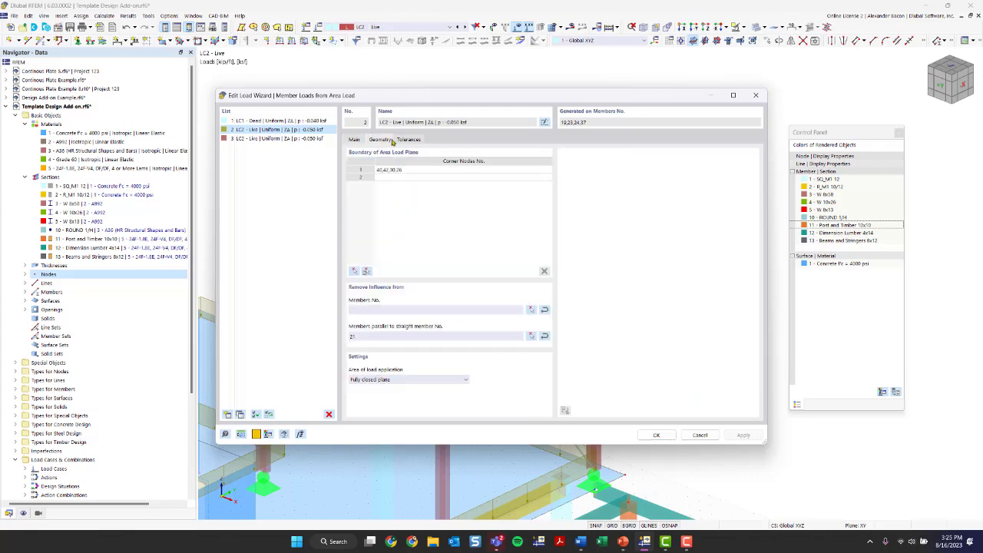
click(419, 176)
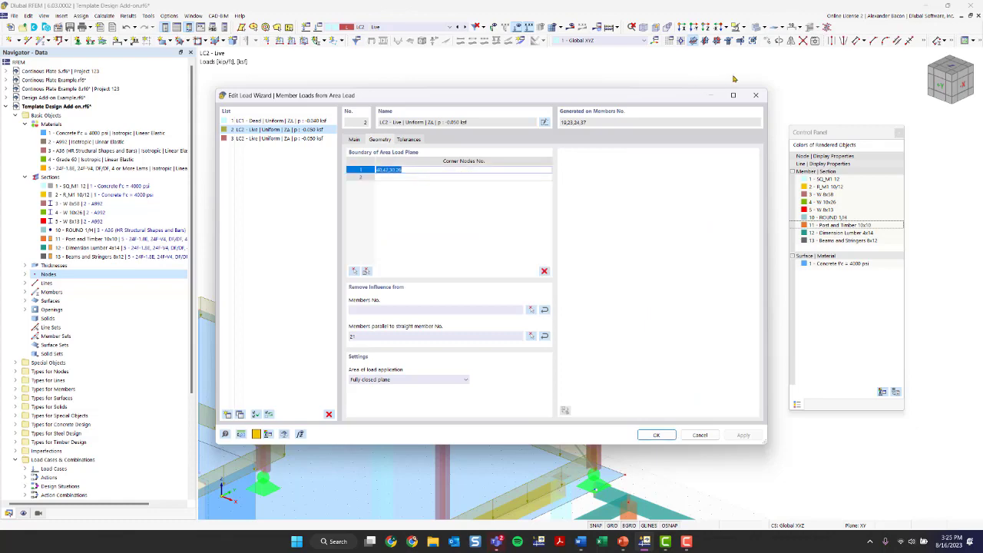
click(755, 96)
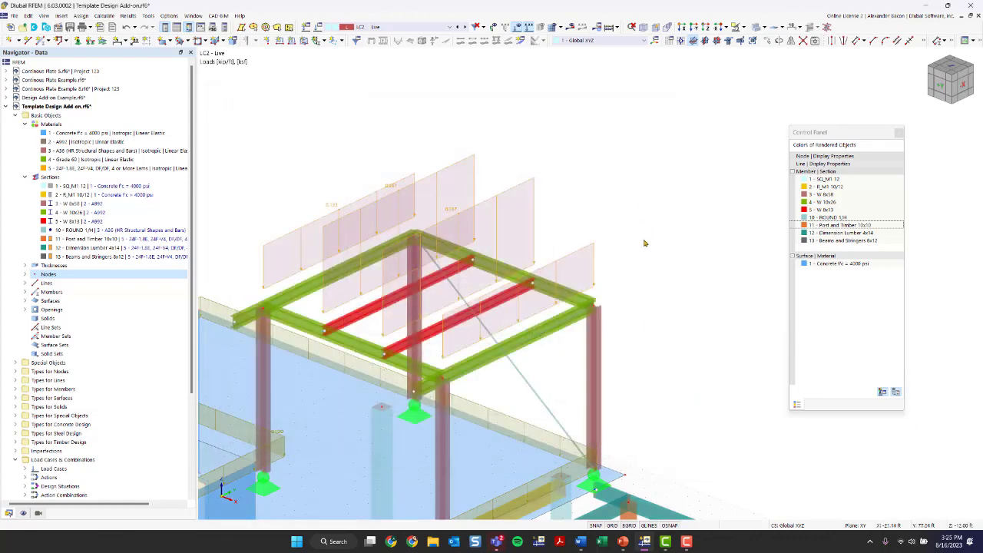
Show the steel frame's live load as its source area load, and restore the separate display of the generated member loads.
scroll(620, 274, down, 1)
scroll(620, 274, up, 2)
right_click(405, 175)
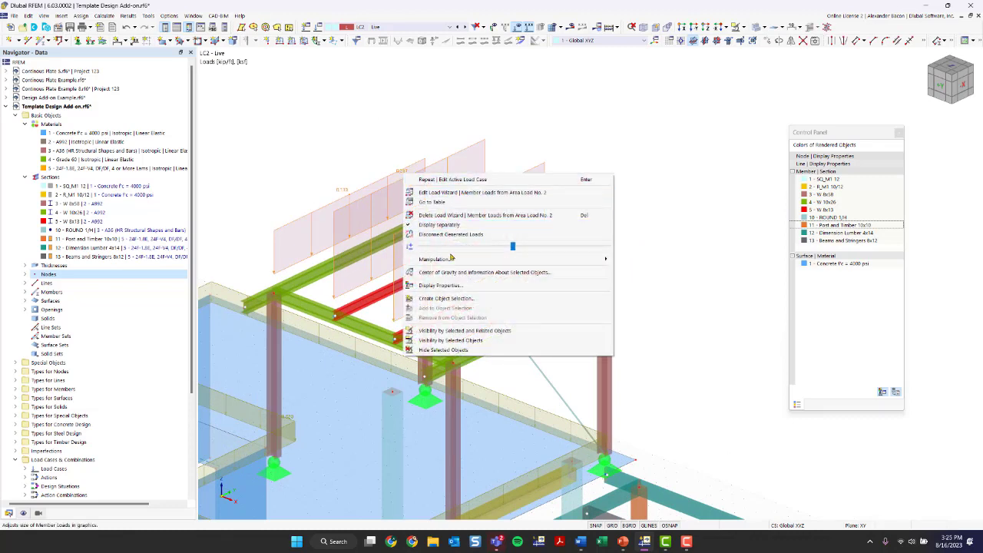
click(441, 228)
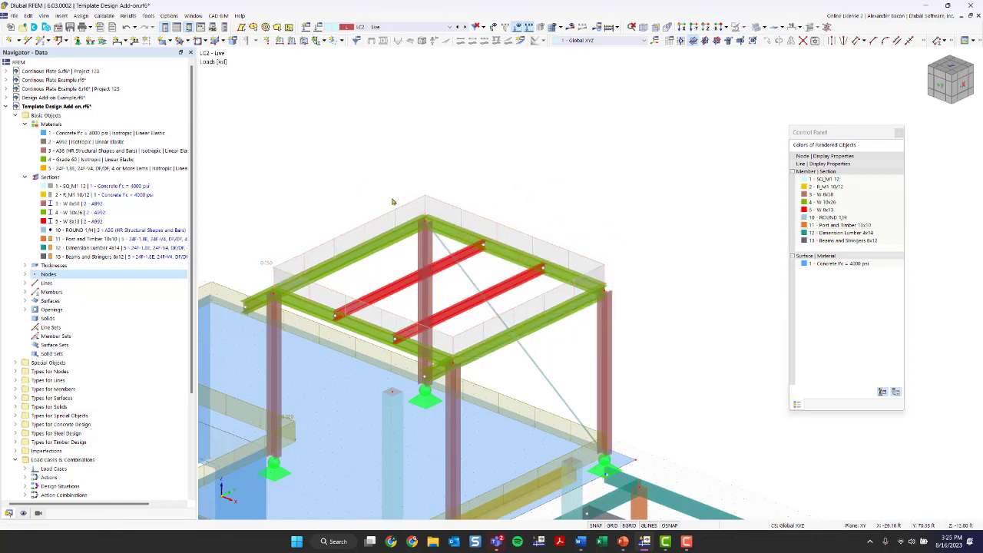
right_click(276, 269)
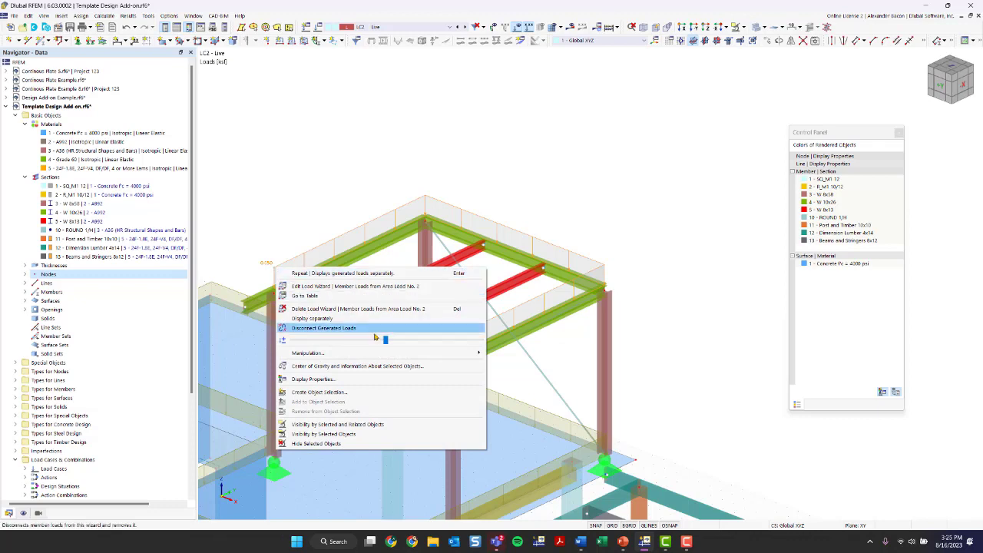
click(345, 318)
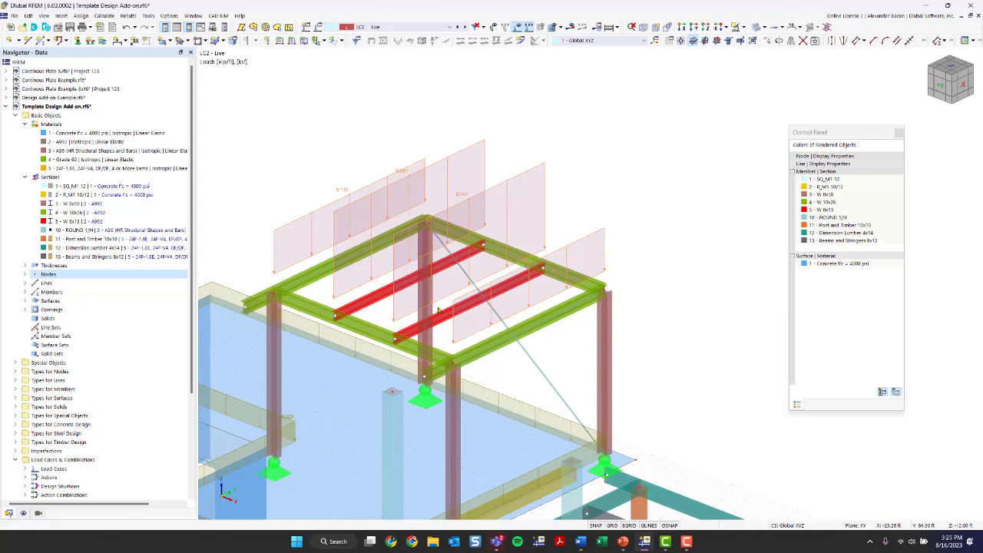
Start a new member-loads-from-area-load wizard for LC2 Live with a uniform load magnitude of -0.050 ksf in global ZA.
scroll(538, 269, down, 5)
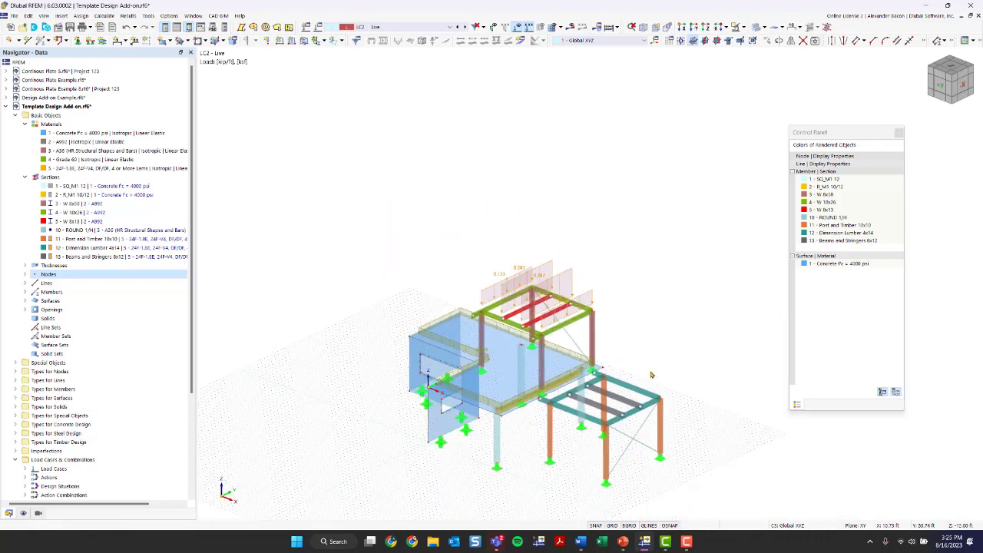
scroll(515, 290, up, 5)
scroll(440, 347, up, 2)
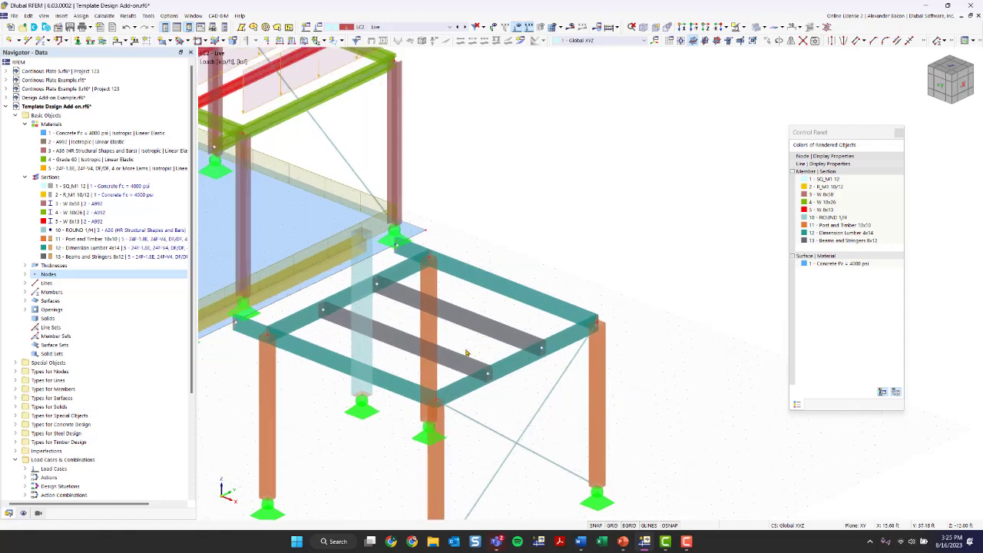
ctrl+middle_drag(468, 353, 506, 364)
scroll(529, 399, down, 2)
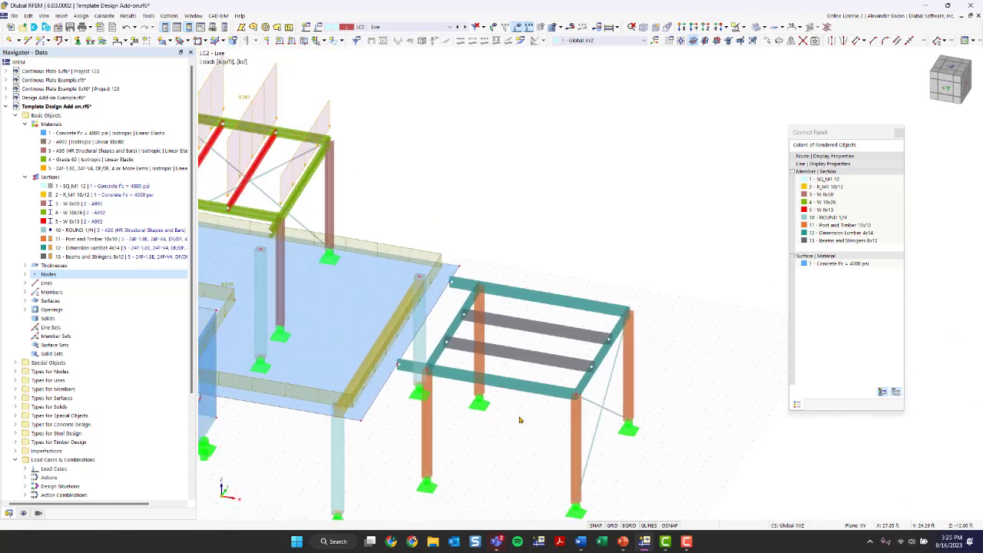
click(62, 16)
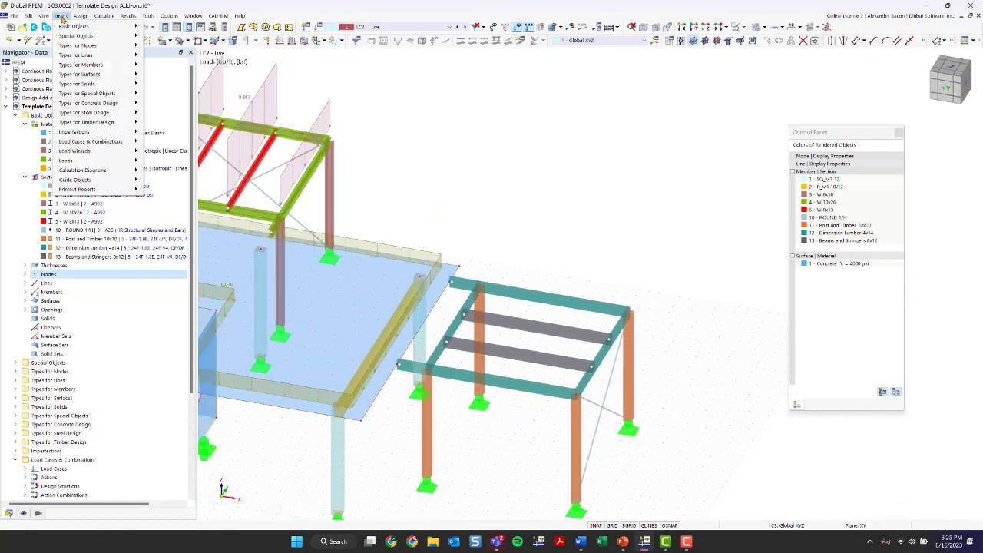
mouse_move(77, 46)
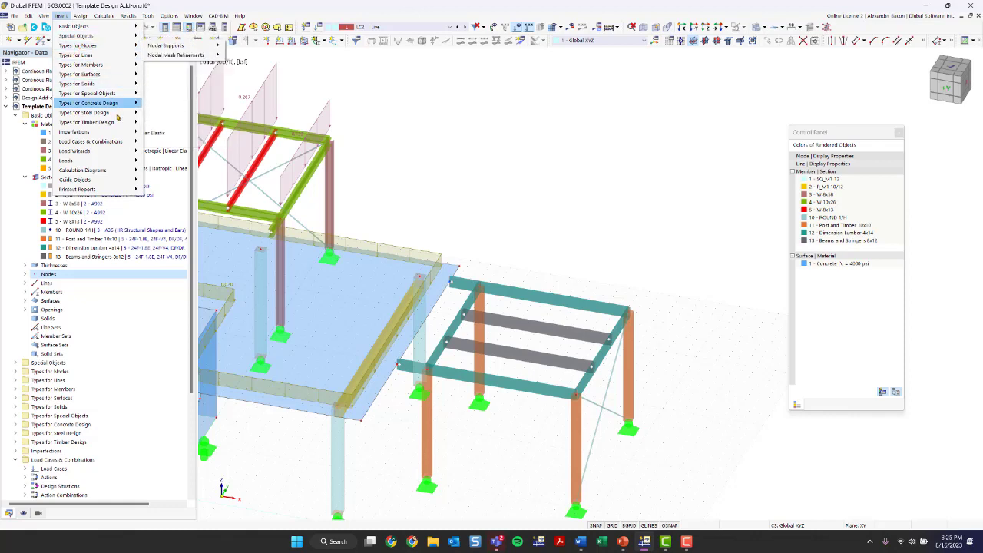
mouse_move(112, 152)
mouse_move(170, 152)
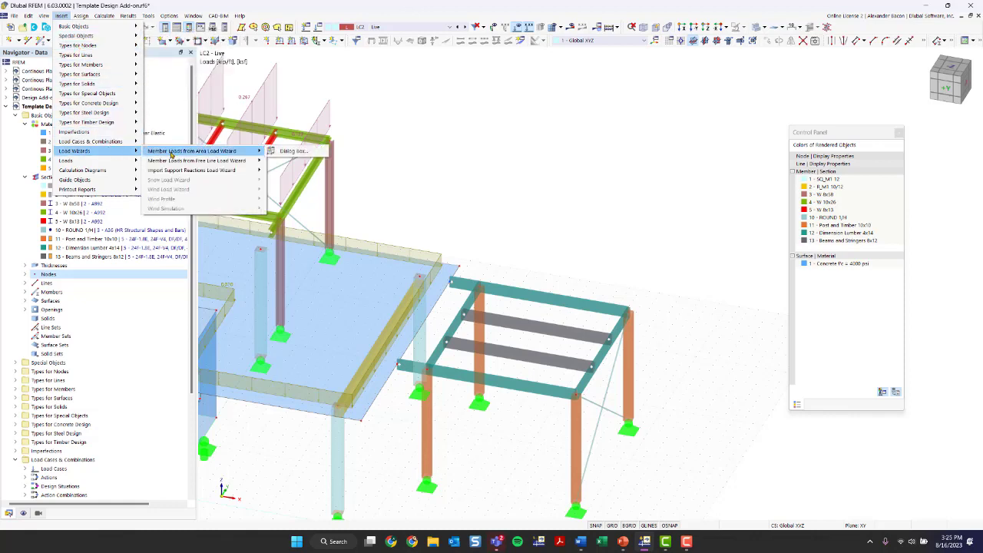
click(291, 151)
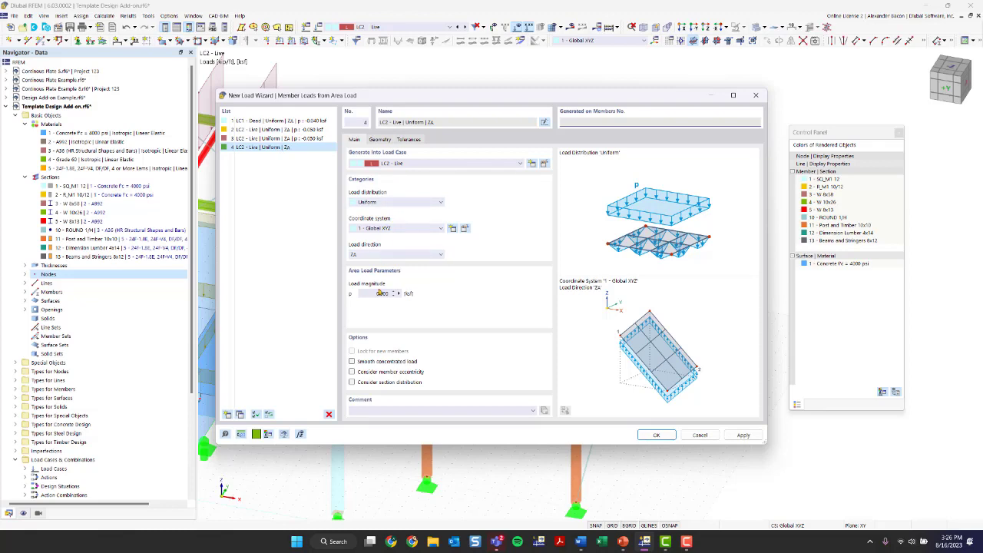
click(374, 294)
text(-)
Define the area load plane by the four nodes at the column tops of the timber frame.
click(381, 141)
click(401, 168)
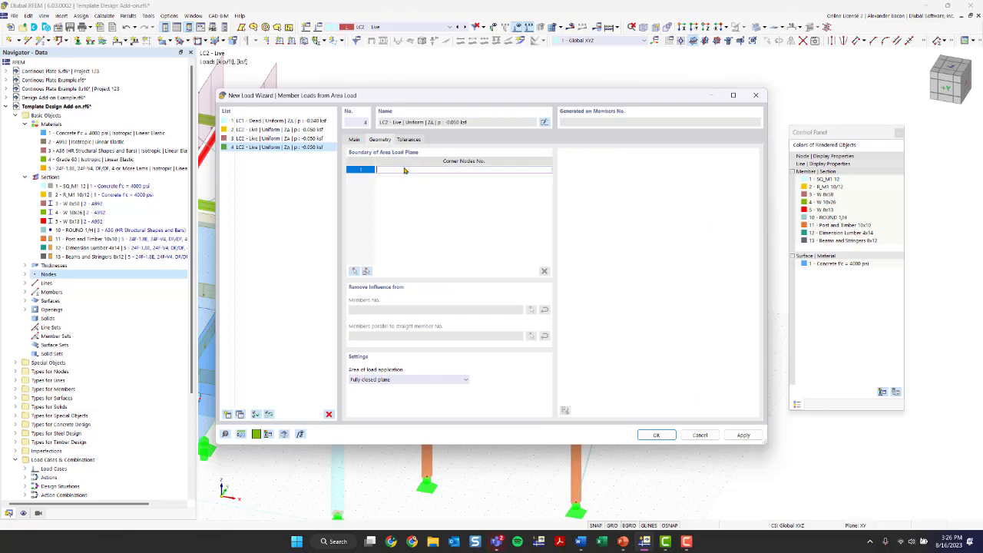
click(359, 141)
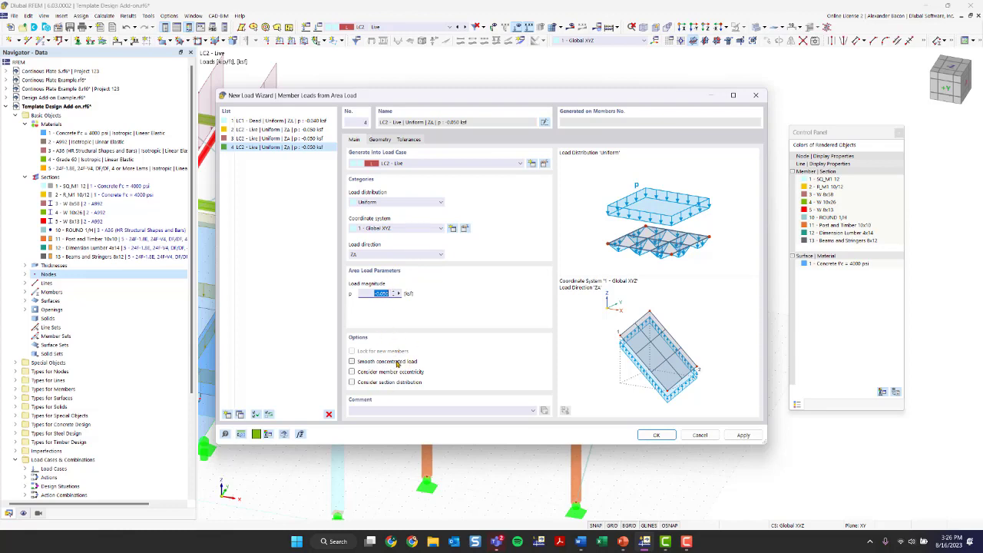
click(382, 139)
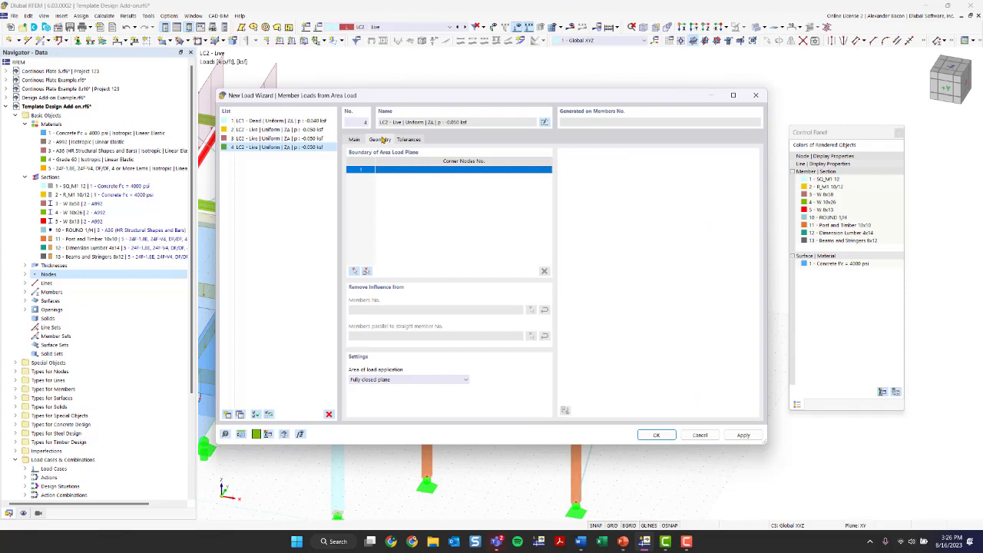
click(354, 273)
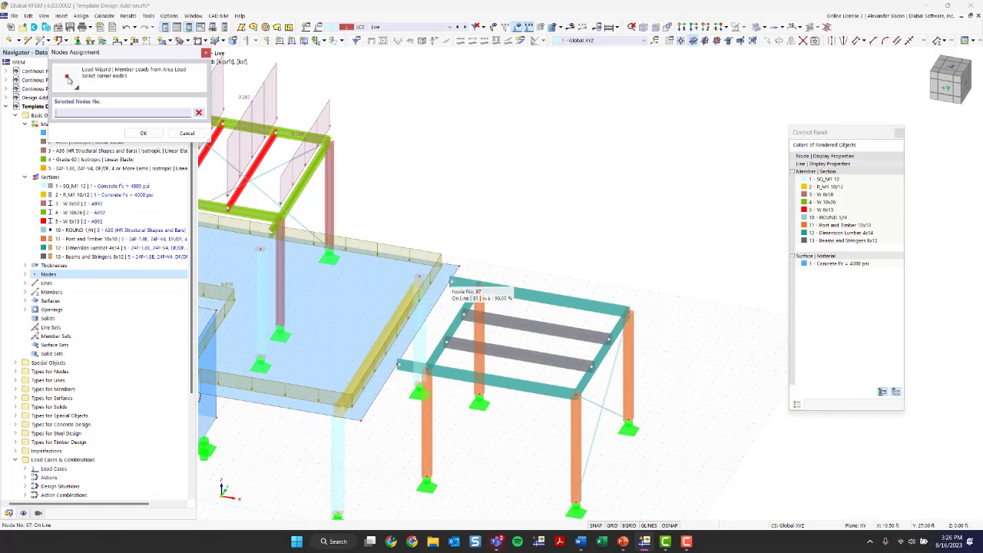
click(452, 284)
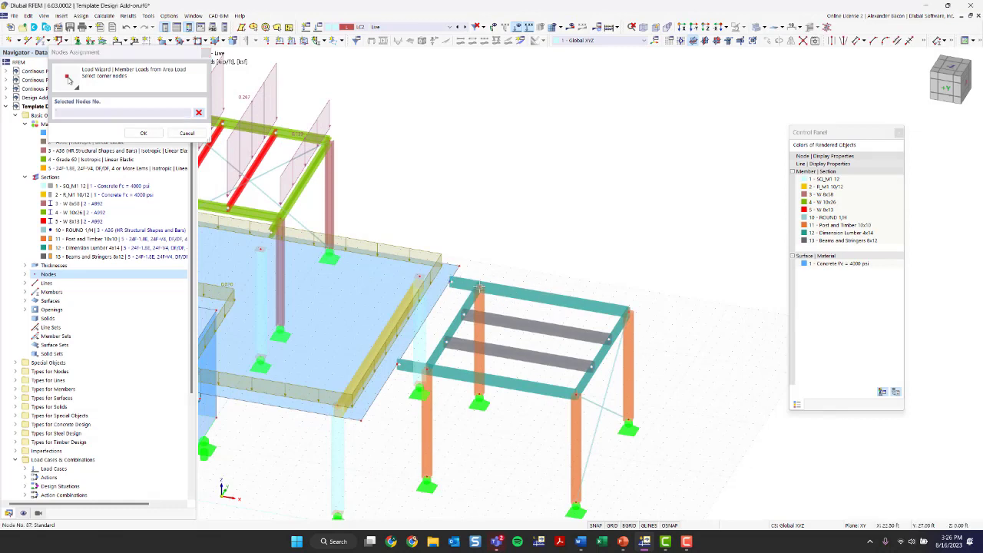
click(426, 370)
click(576, 394)
click(629, 312)
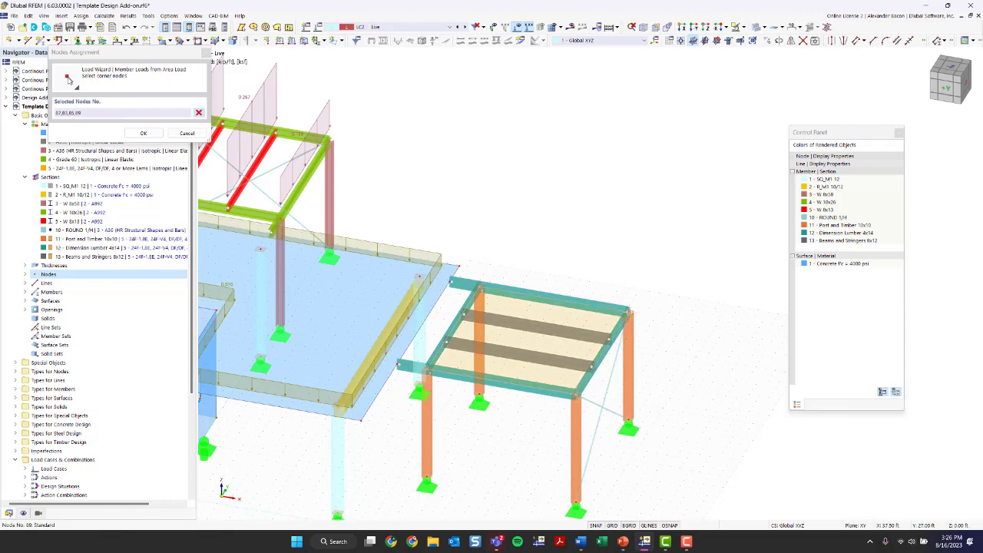
click(478, 290)
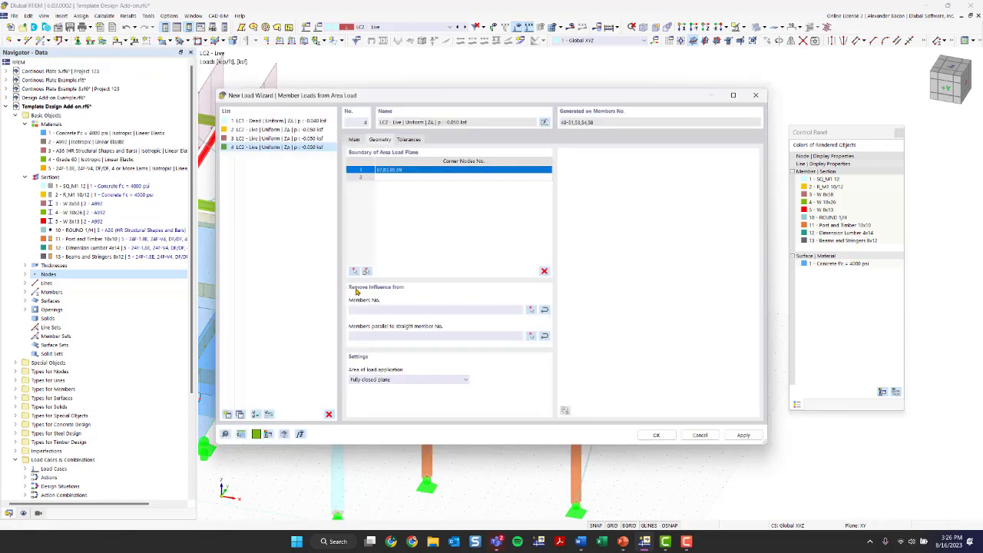
Exclude members parallel to the timber frame's outer end beam, member 51, from the area load and generate the member loads.
click(414, 311)
click(394, 339)
click(531, 337)
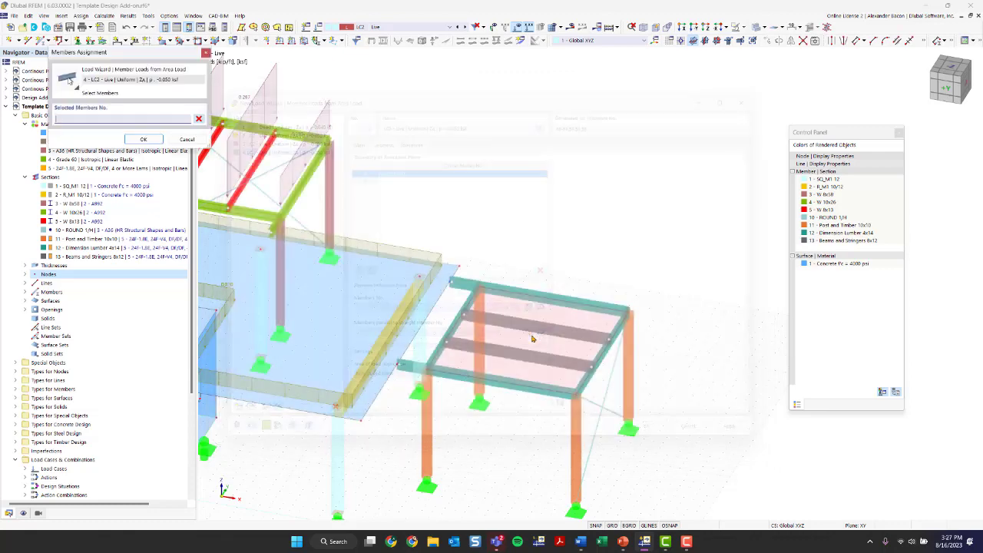
click(583, 379)
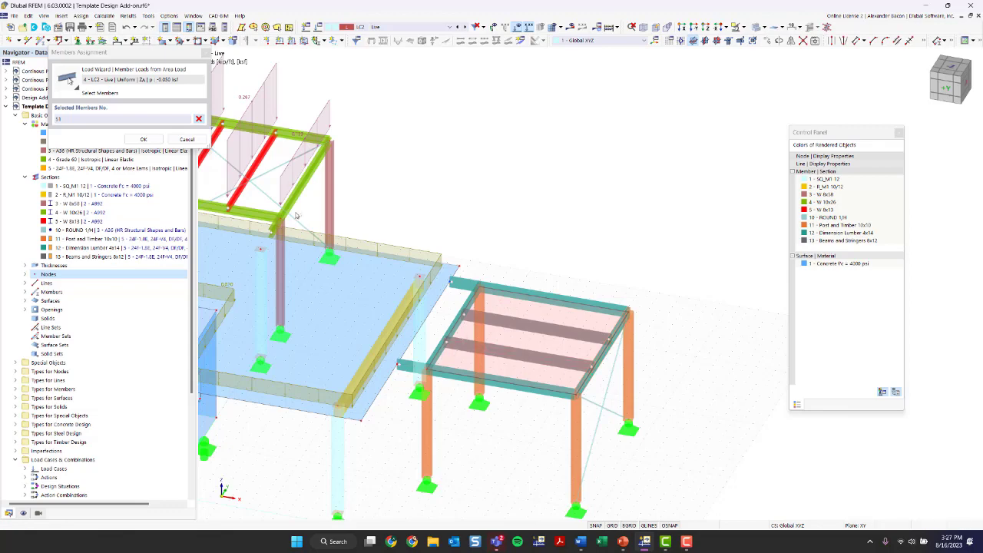
click(143, 140)
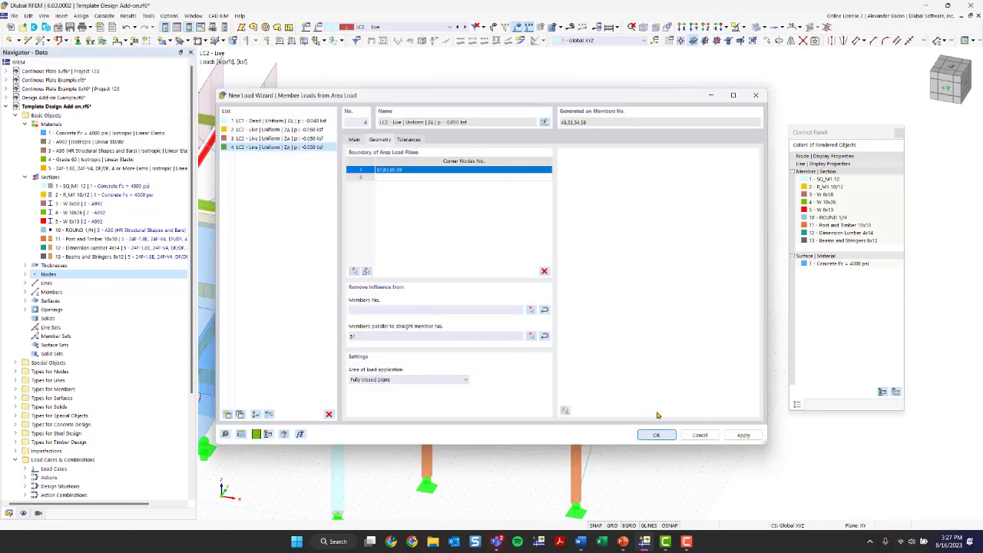
click(655, 434)
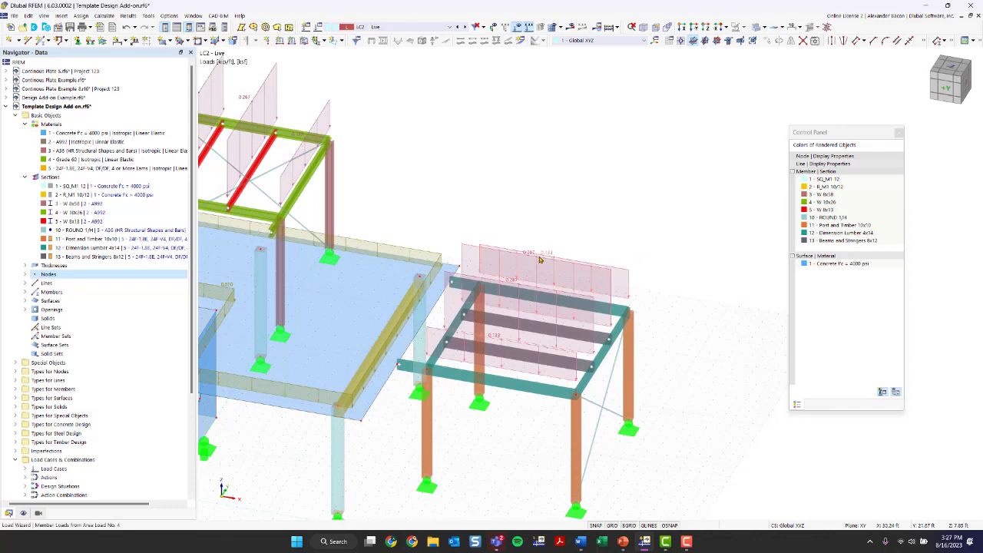
Create load case LC3 named "Wind in -X" with the Wind load action category.
ctrl+middle_drag(540, 260, 485, 423)
scroll(486, 423, up, 4)
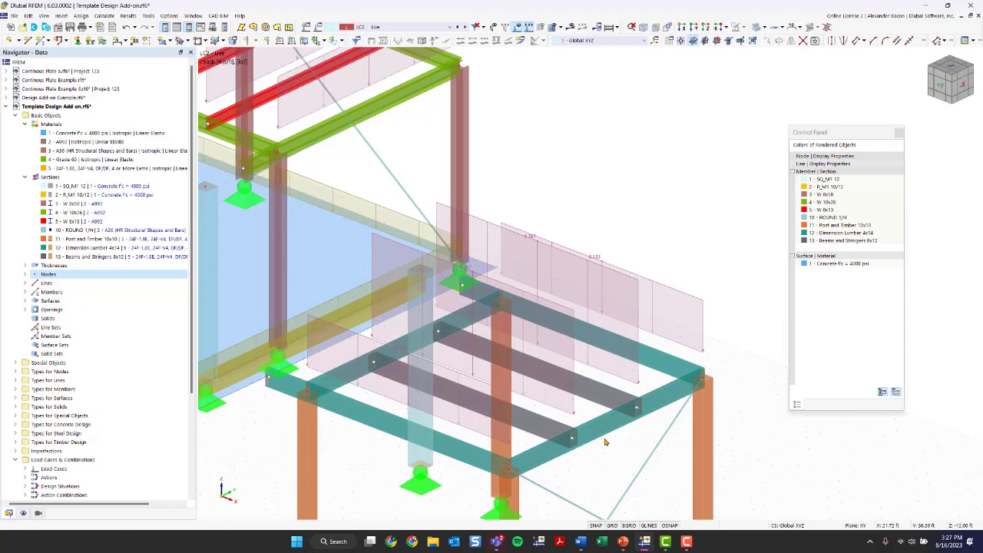
mouse_move(606, 436)
scroll(406, 255, down, 4)
middle_drag(509, 215, 481, 252)
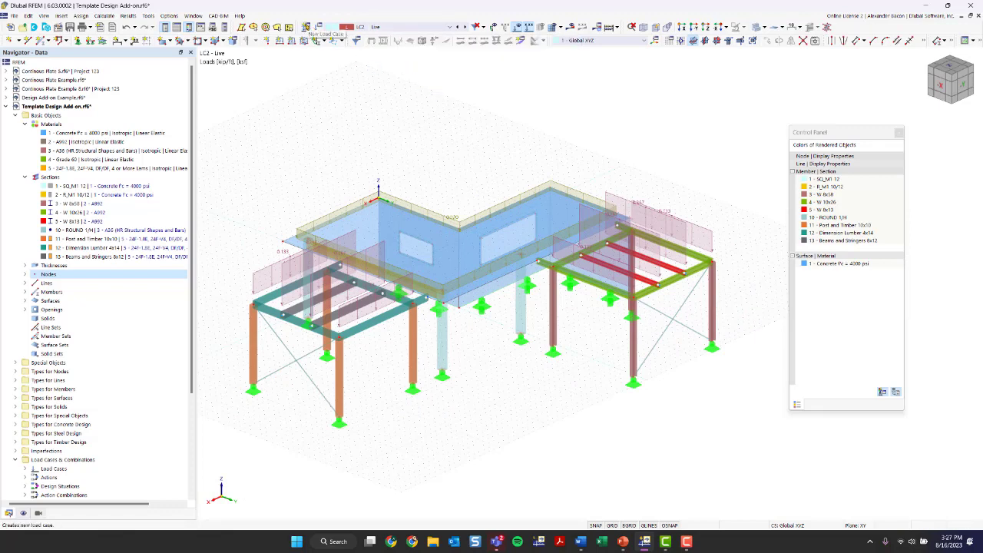
click(305, 27)
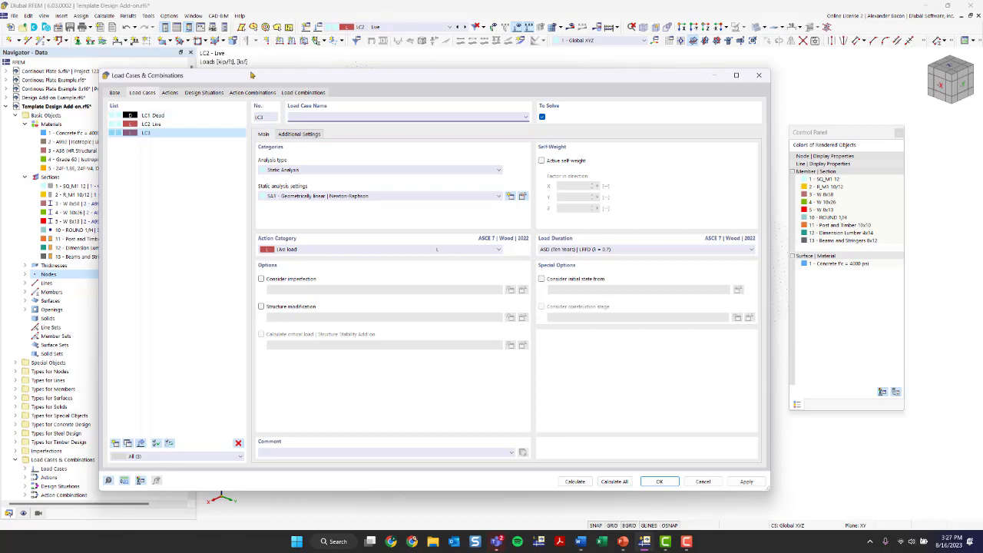
drag(253, 79, 325, 306)
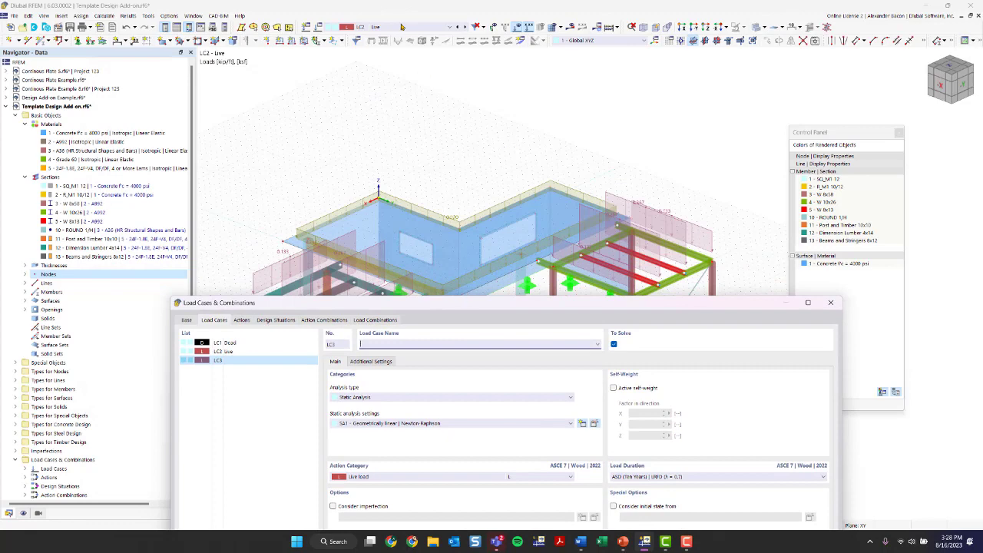
drag(441, 303, 374, 48)
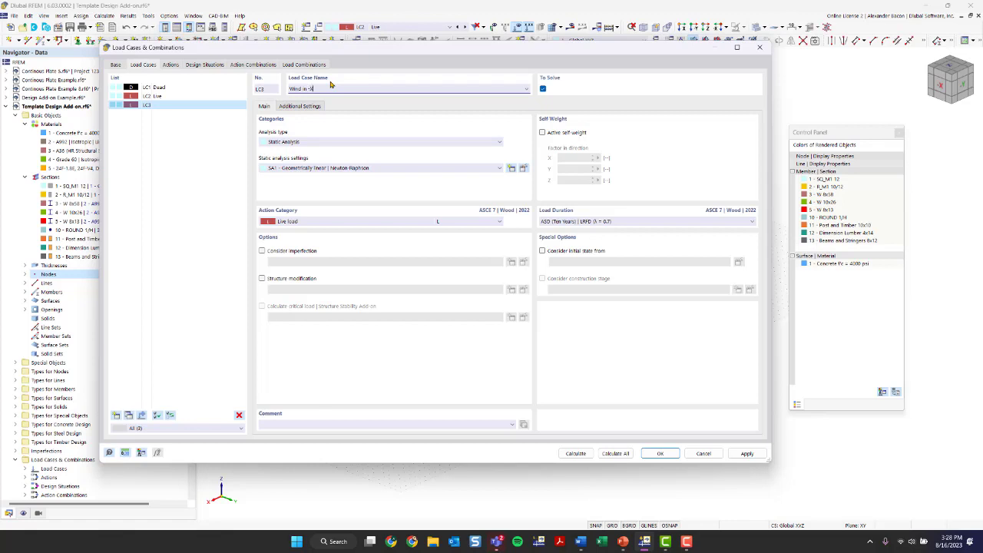
click(294, 221)
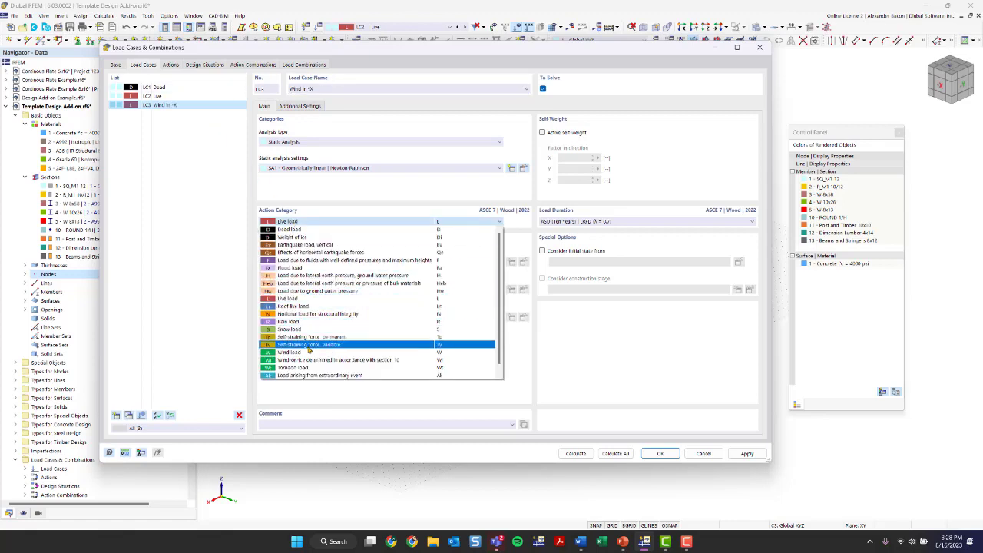
click(304, 352)
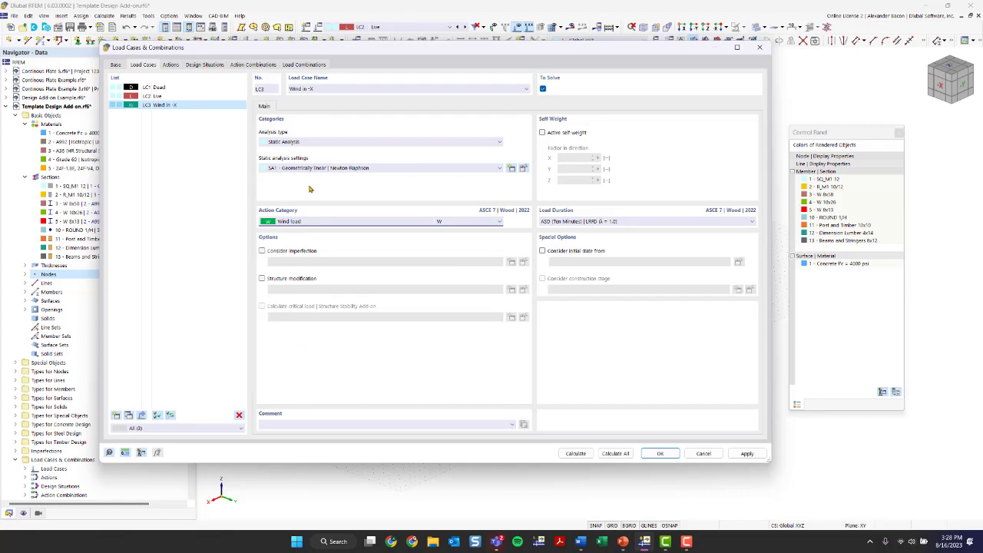
click(651, 452)
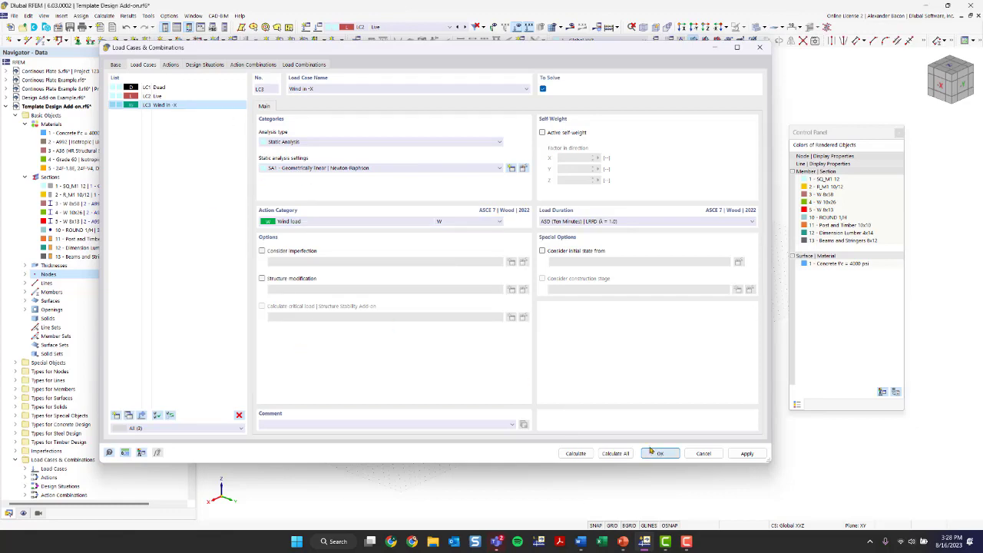
Rename load case LC3 to "Wind in +Y".
ctrl+middle_drag(482, 452, 650, 400)
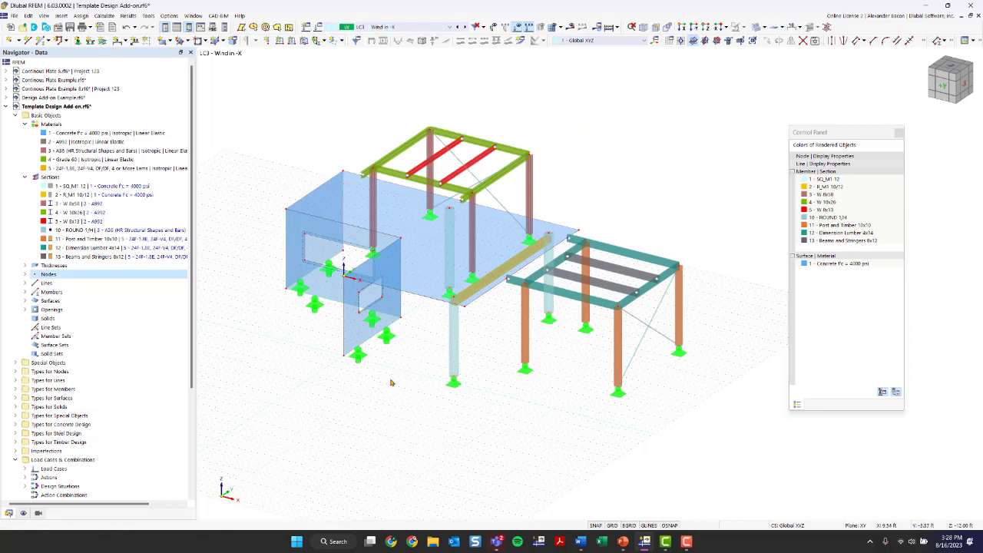
click(318, 26)
click(340, 89)
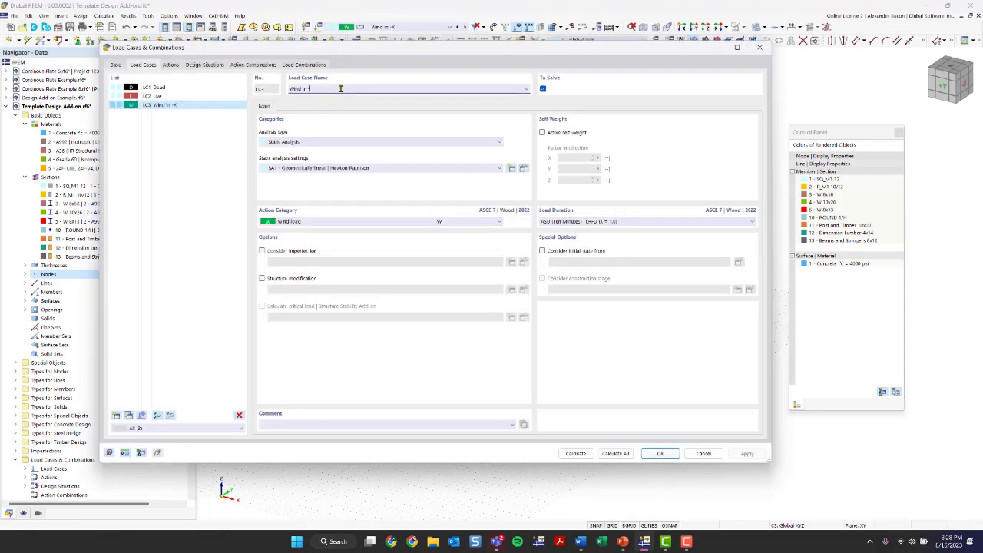
key(BackSpace)
text(+Y)
click(660, 453)
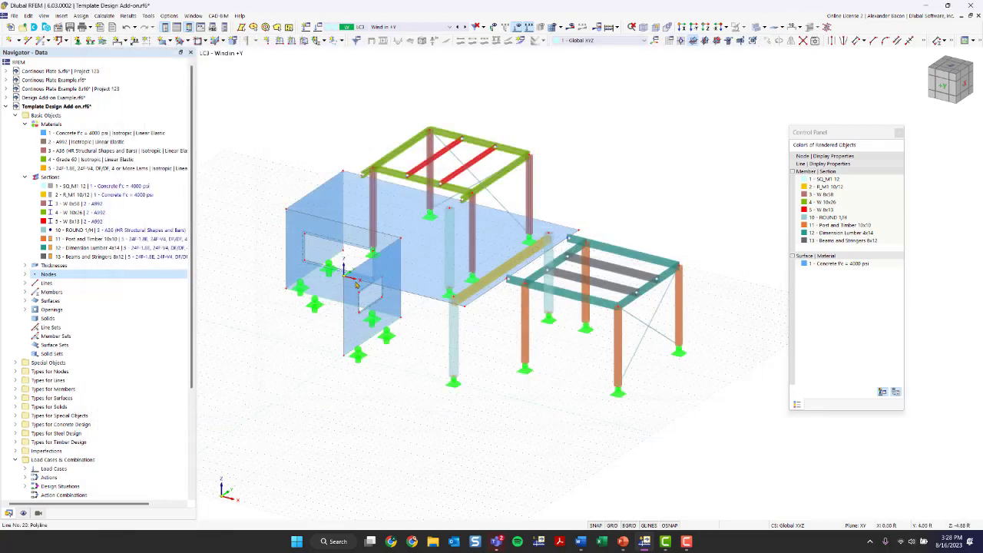
Define a new uniform surface load of 0.030 ksf in LC3 Wind in +Y.
ctrl+middle_drag(413, 412, 513, 391)
scroll(301, 305, up, 4)
middle_drag(540, 437, 457, 405)
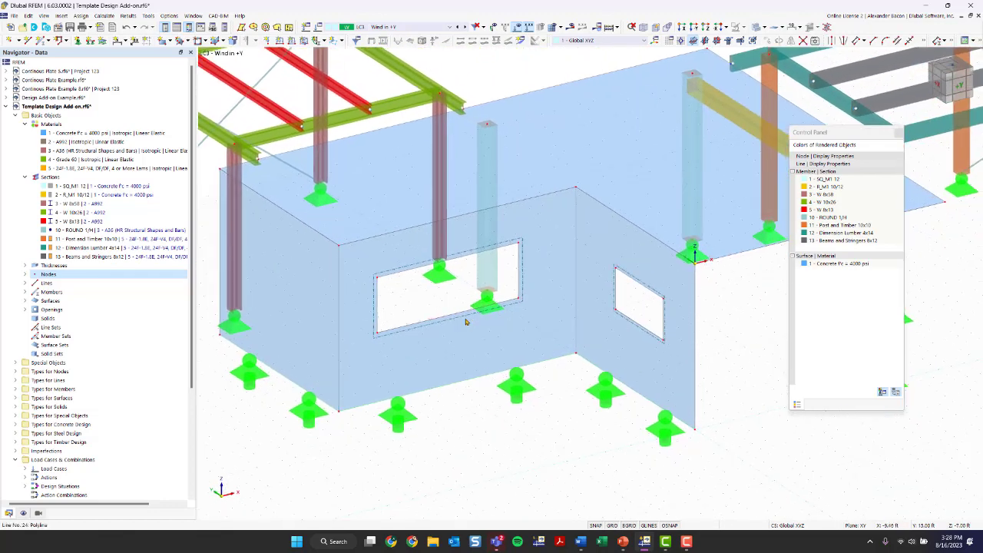
click(506, 345)
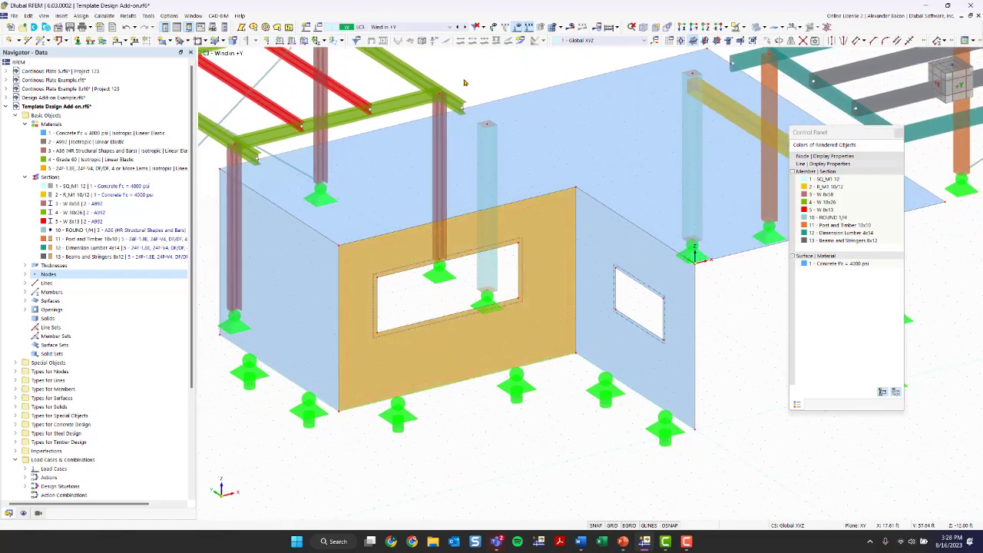
key(Escape)
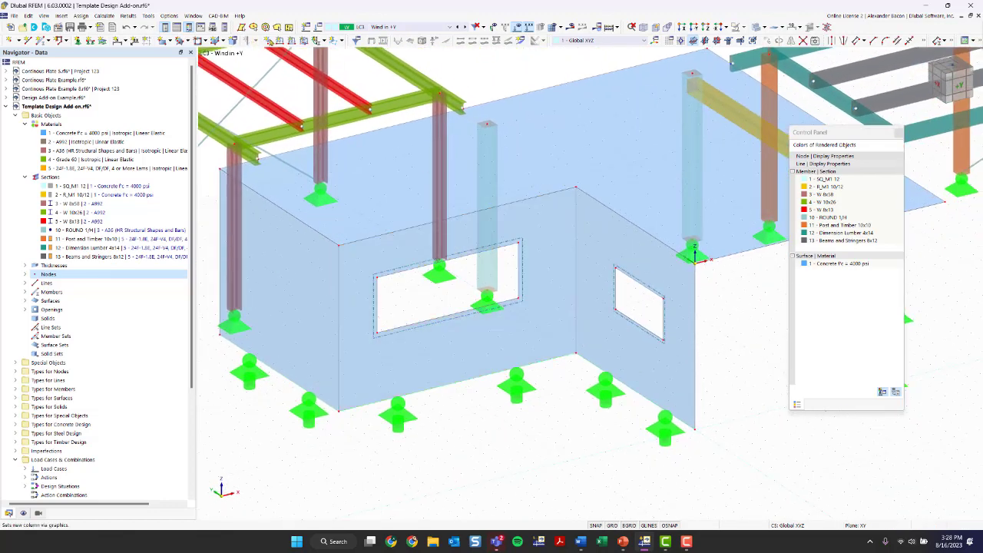
click(303, 41)
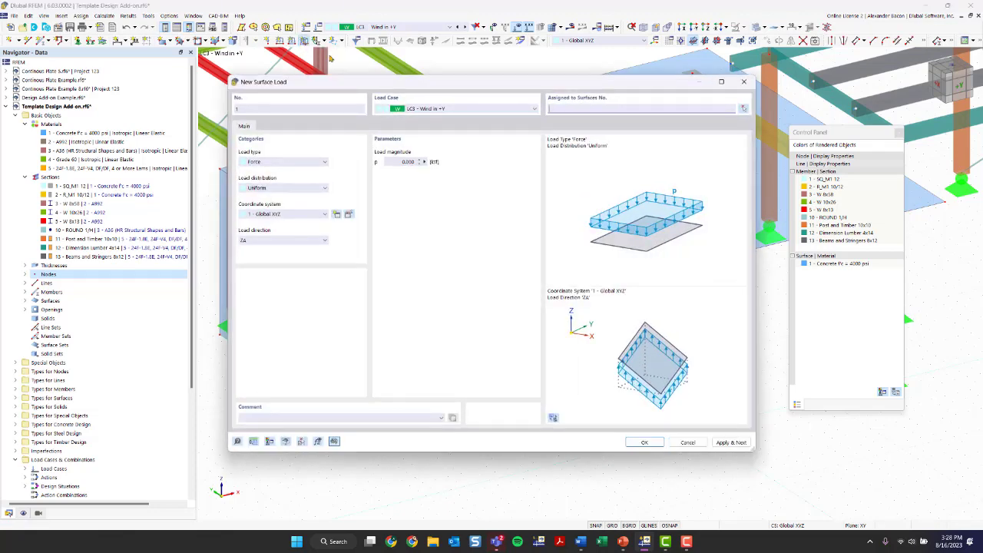
click(400, 162)
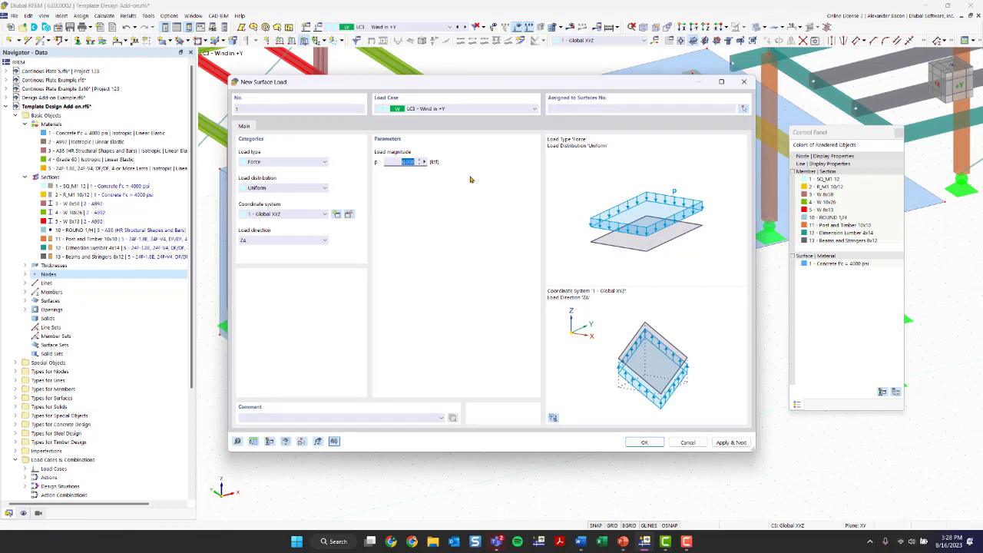
text(0)
click(645, 443)
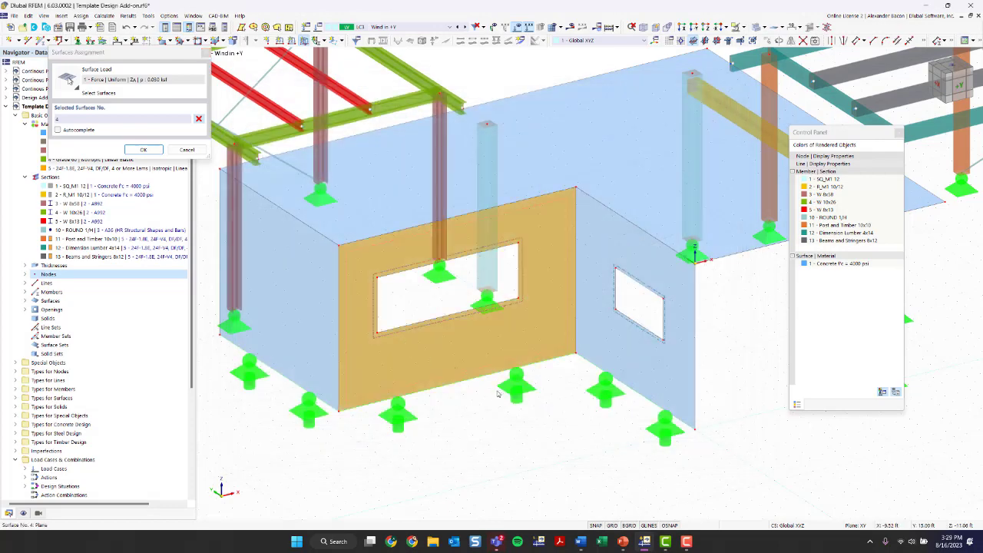
Assign the surface load to the concrete wall with the wide window opening, surface 4.
click(146, 151)
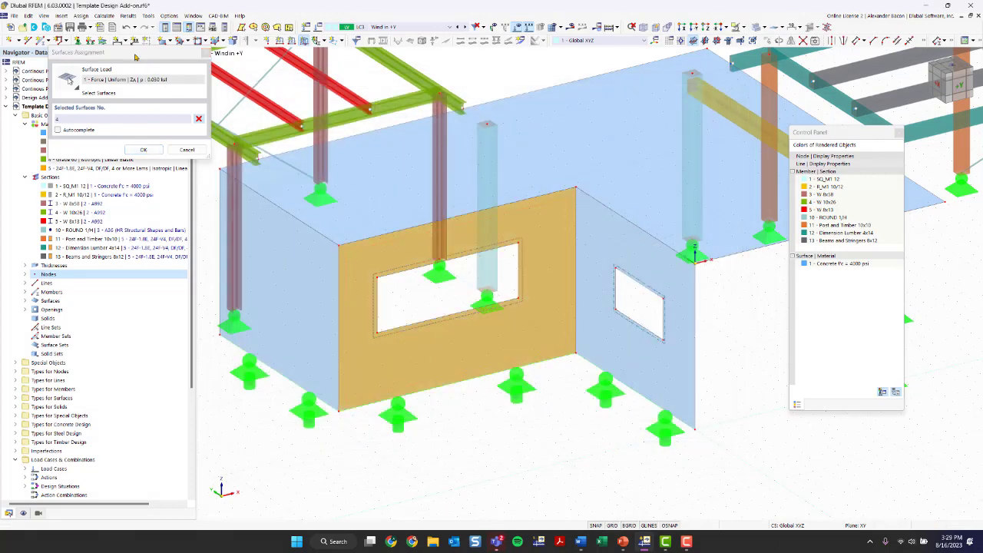
drag(187, 52, 730, 375)
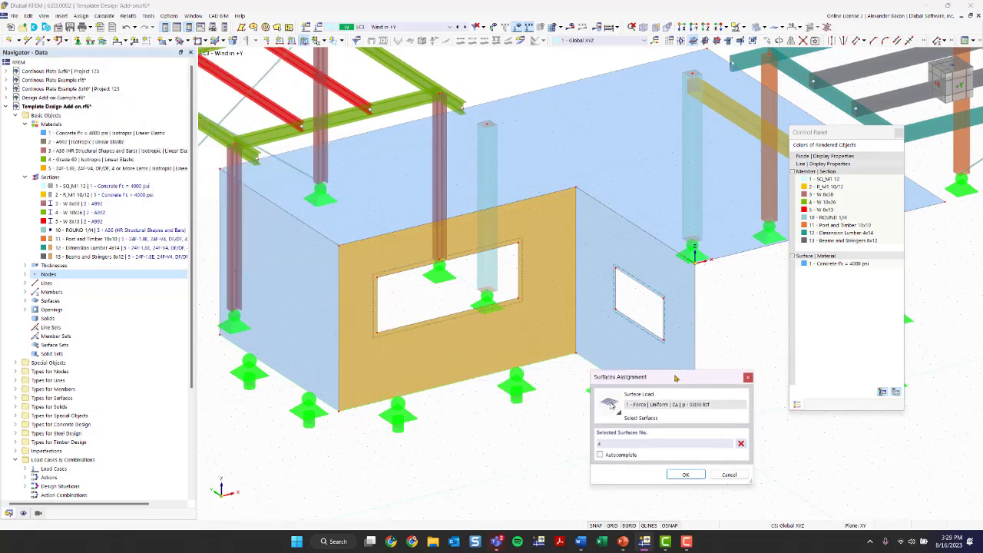
click(612, 443)
text(4)
click(677, 472)
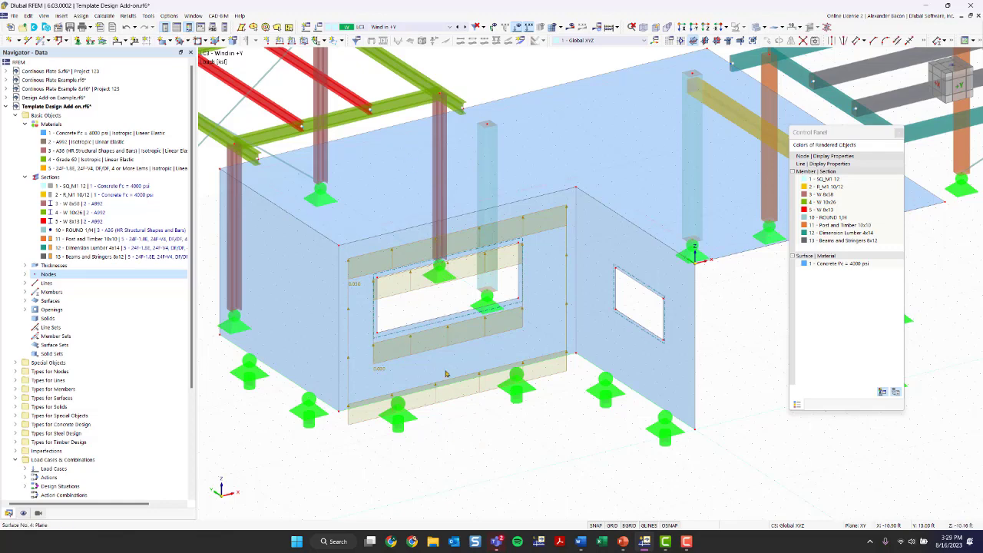
Change the wall surface load's direction to YA, global in Y on true area.
double_click(448, 400)
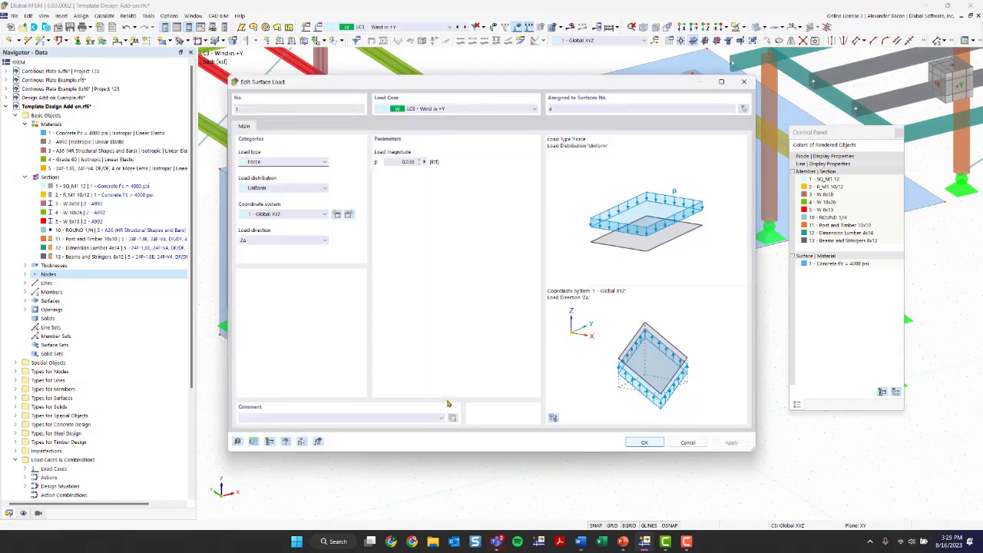
click(302, 242)
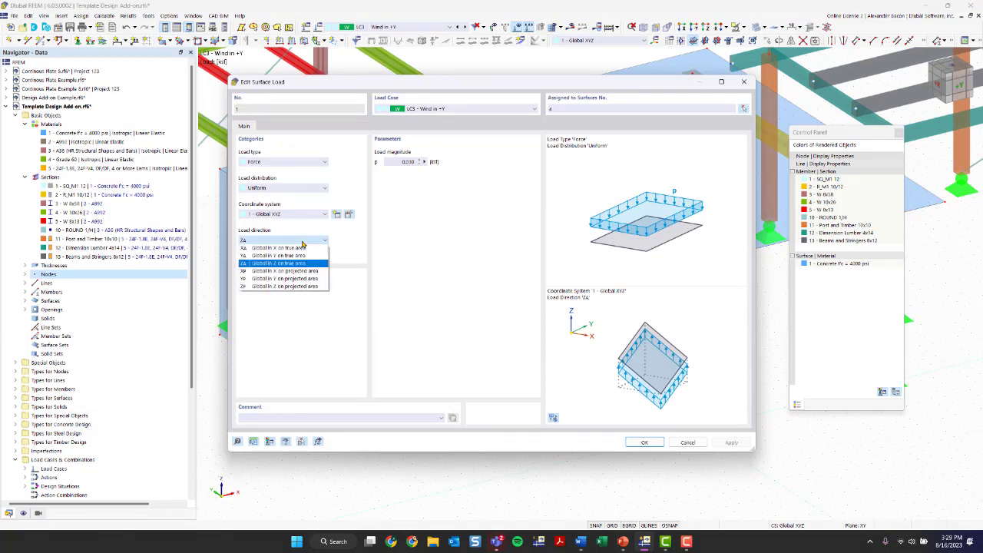
click(292, 256)
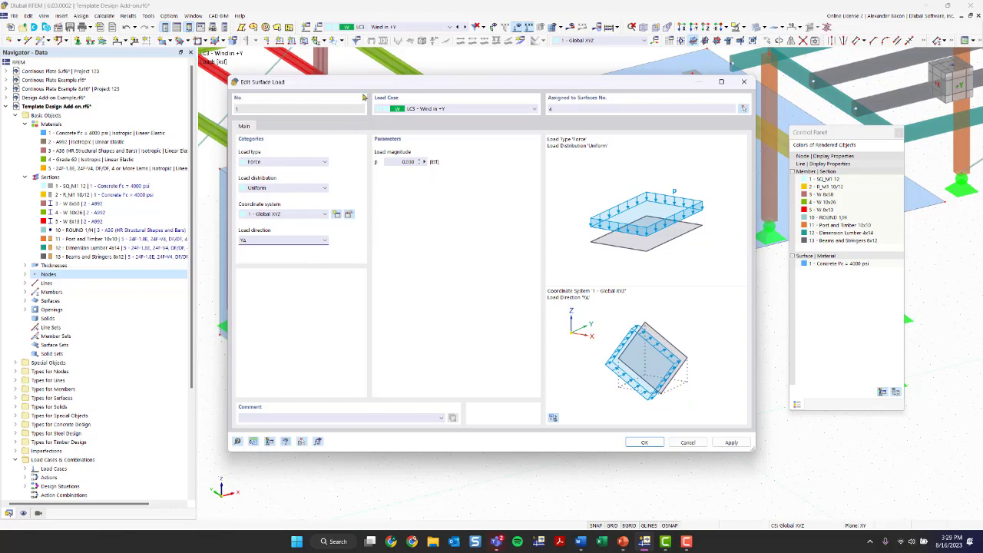
click(635, 441)
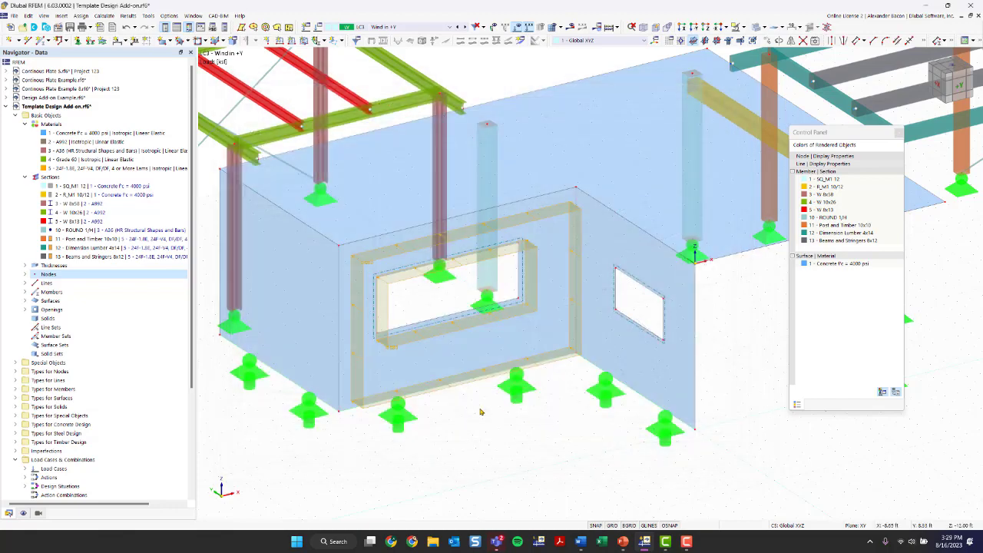
Examine how the wind surface load is distributed over the wall and around its window opening.
scroll(491, 421, up, 2)
right_drag(505, 418, 451, 267)
click(411, 325)
scroll(413, 326, up, 3)
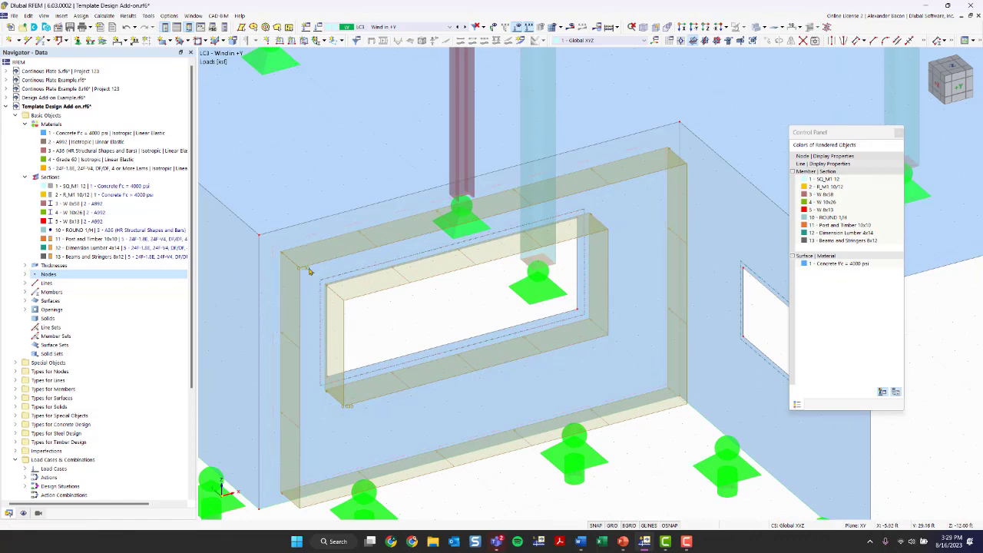
scroll(411, 299, up, 2)
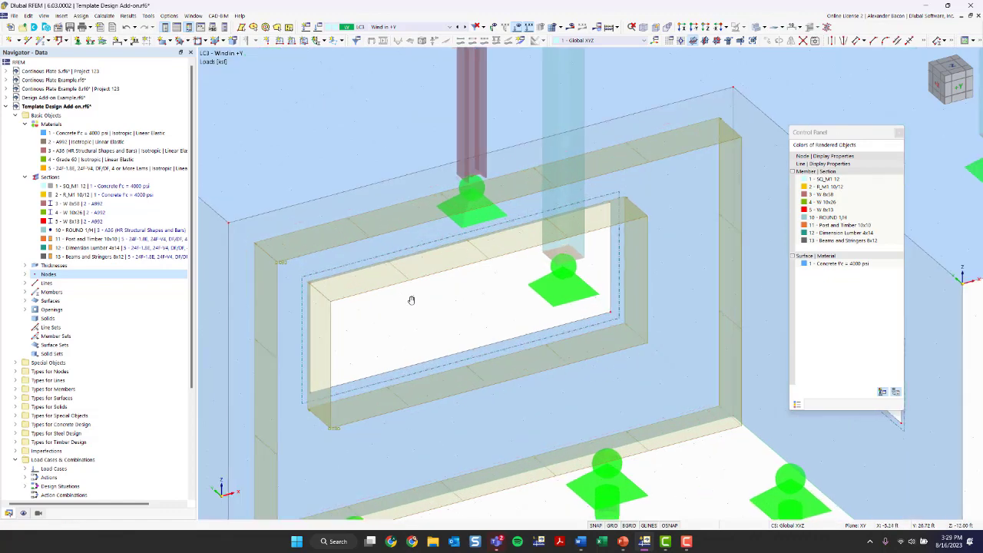
middle_drag(411, 300, 407, 239)
scroll(469, 279, down, 1)
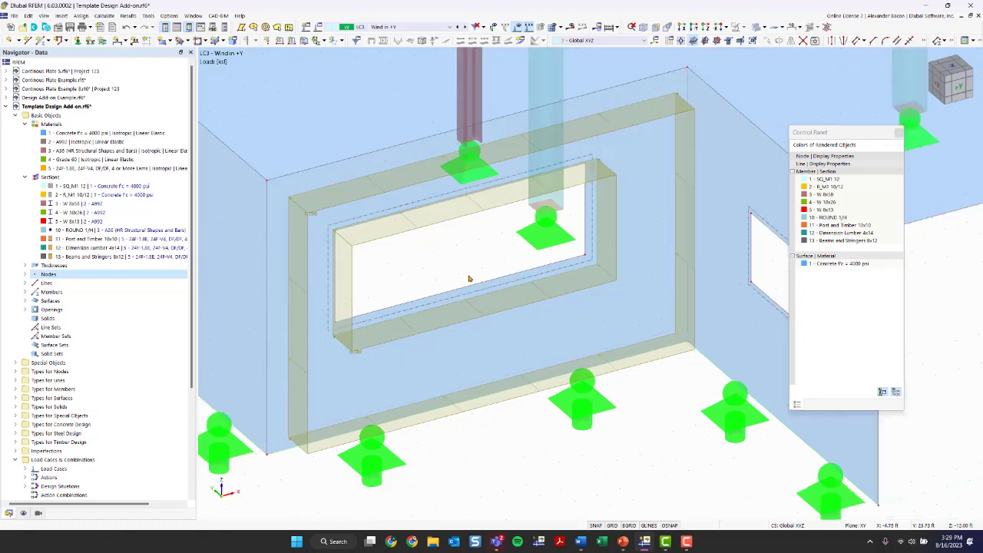
scroll(469, 278, down, 1)
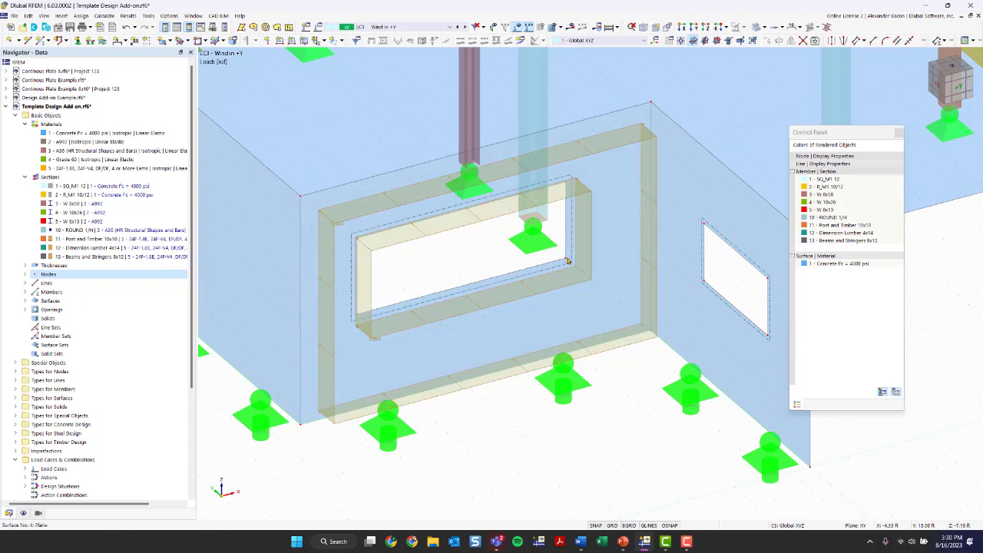
Define a new opening load in LC3 with uniform/trapezoidal distribution, magnitude 0.030 ksf and direction YA in the Global XYZ system.
click(342, 41)
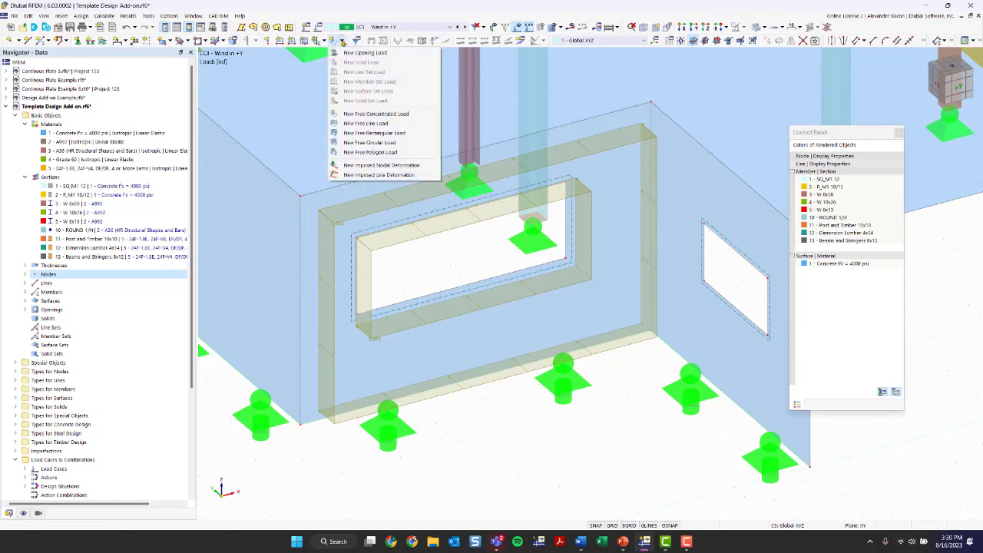
click(354, 53)
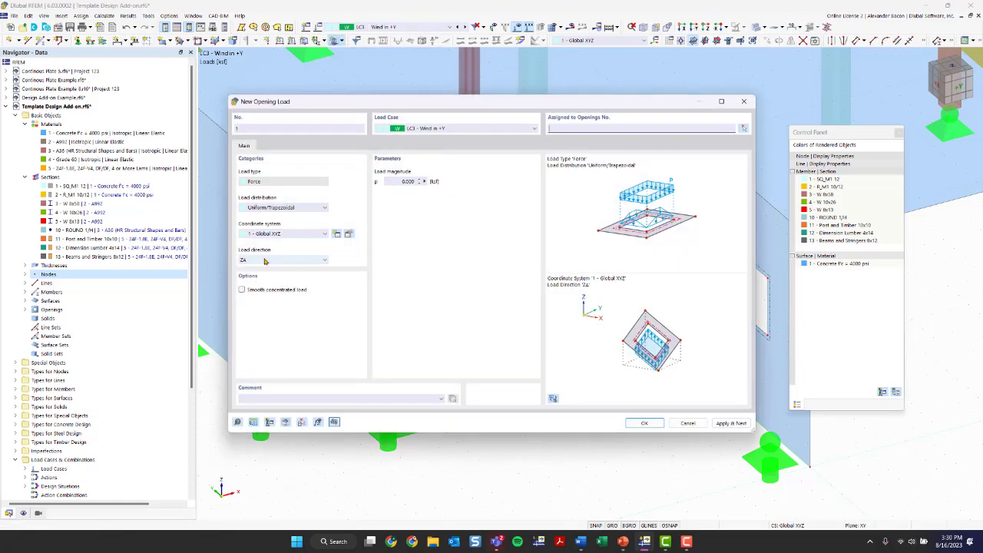
click(392, 180)
text(0)
click(264, 261)
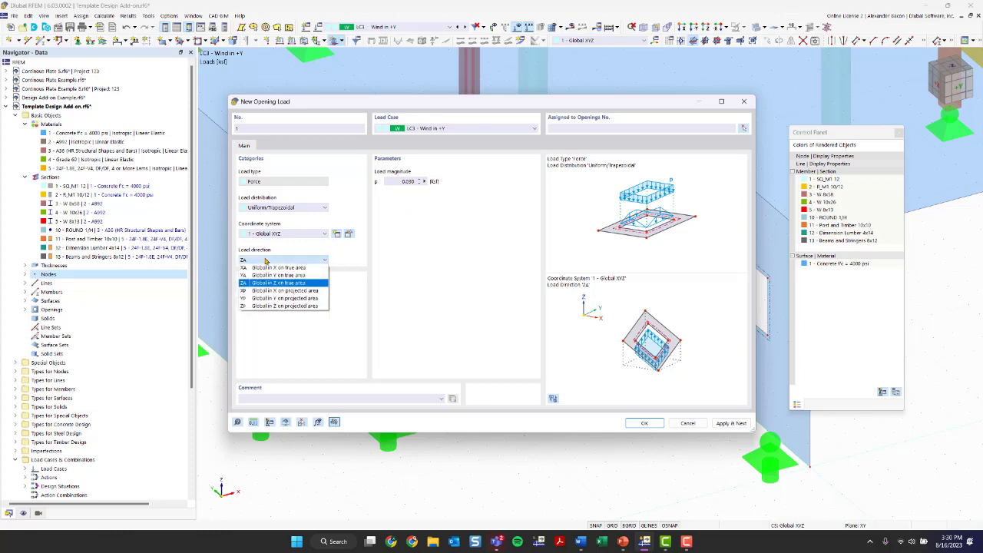
click(269, 276)
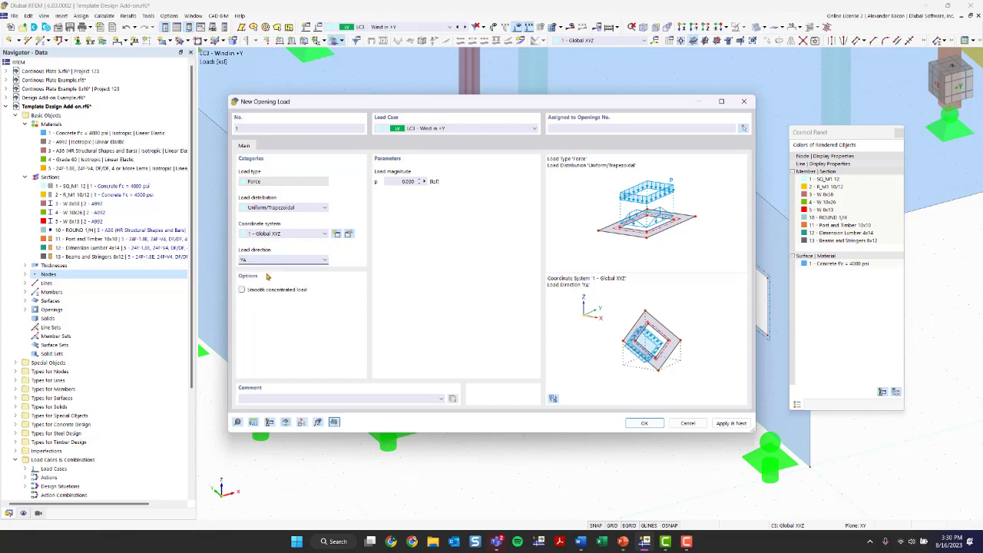
click(278, 207)
click(281, 212)
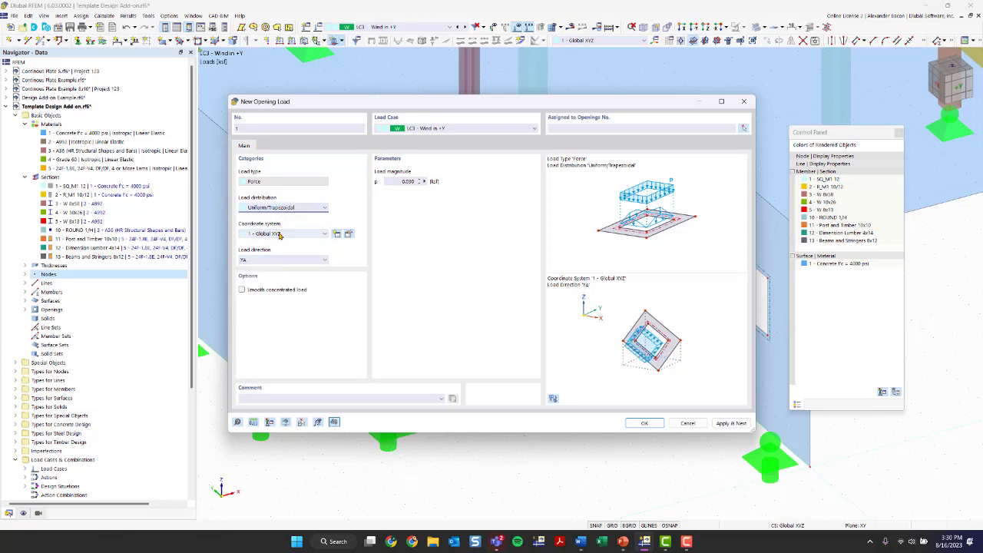
click(280, 234)
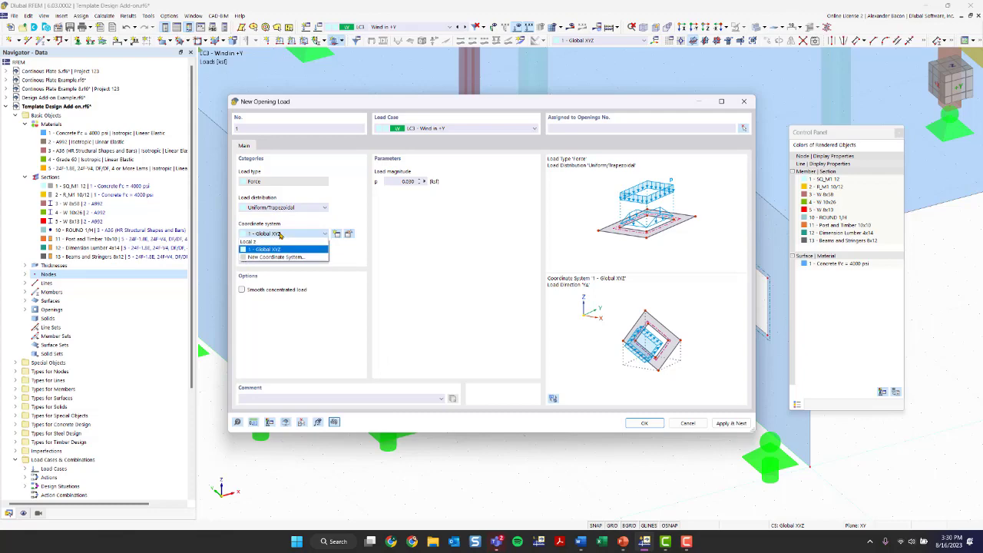
click(281, 235)
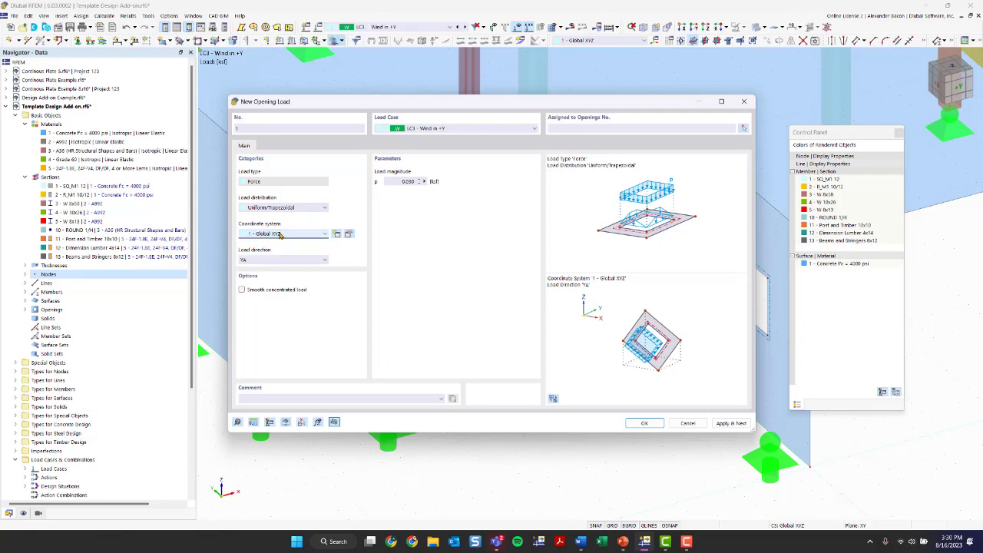
click(648, 423)
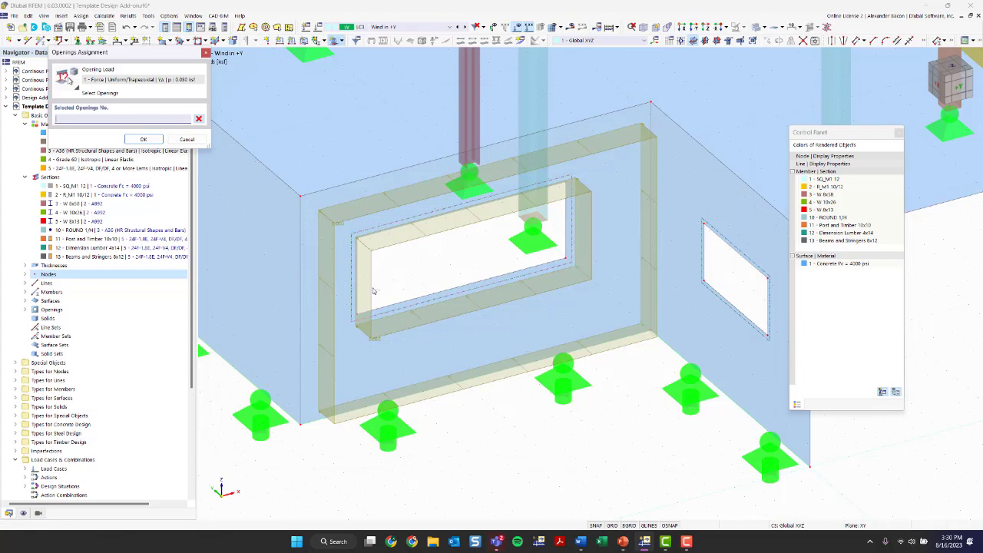
Assign the opening load to the wide window opening in the loaded wall, opening 2.
scroll(375, 272, up, 3)
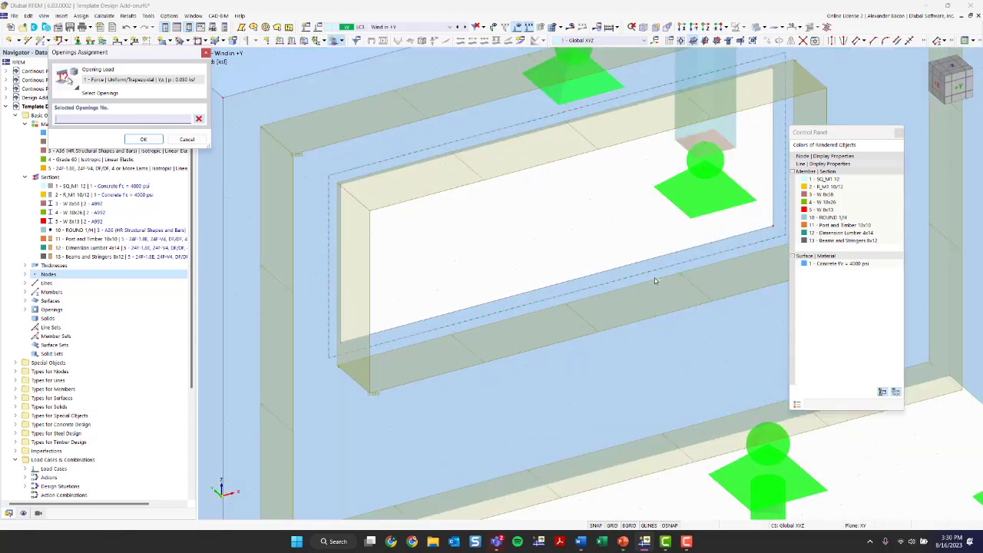
click(330, 185)
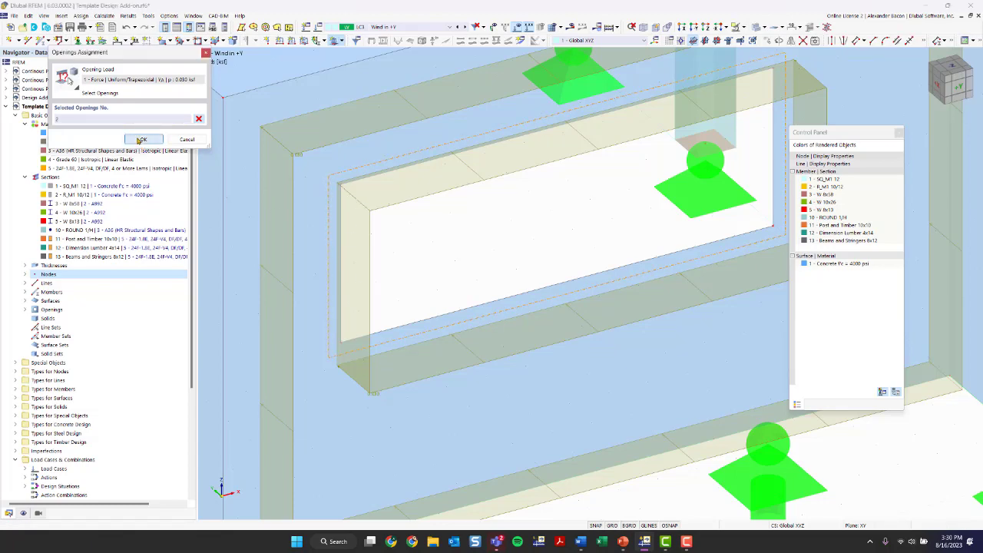
click(141, 140)
scroll(406, 202, down, 5)
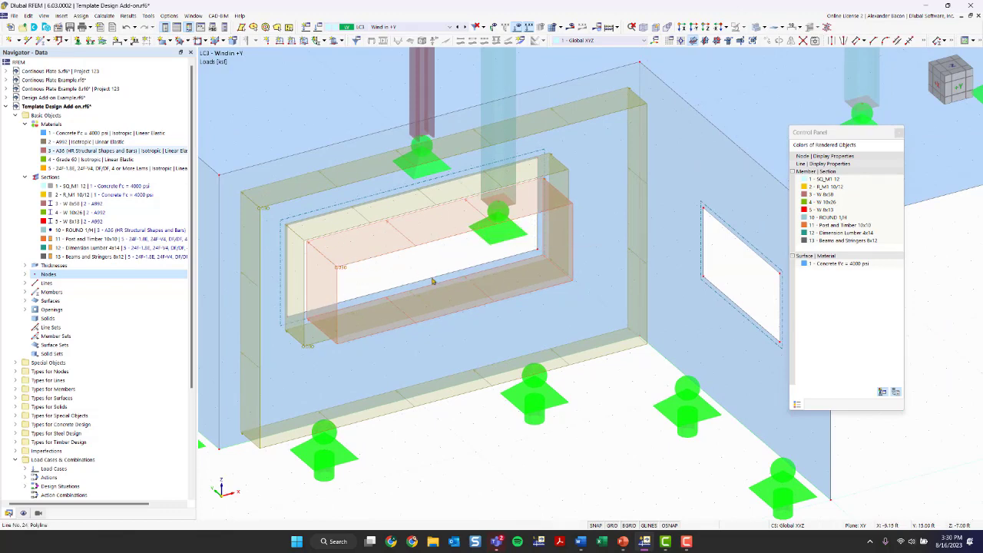
scroll(418, 270, down, 3)
middle_drag(680, 320, 573, 340)
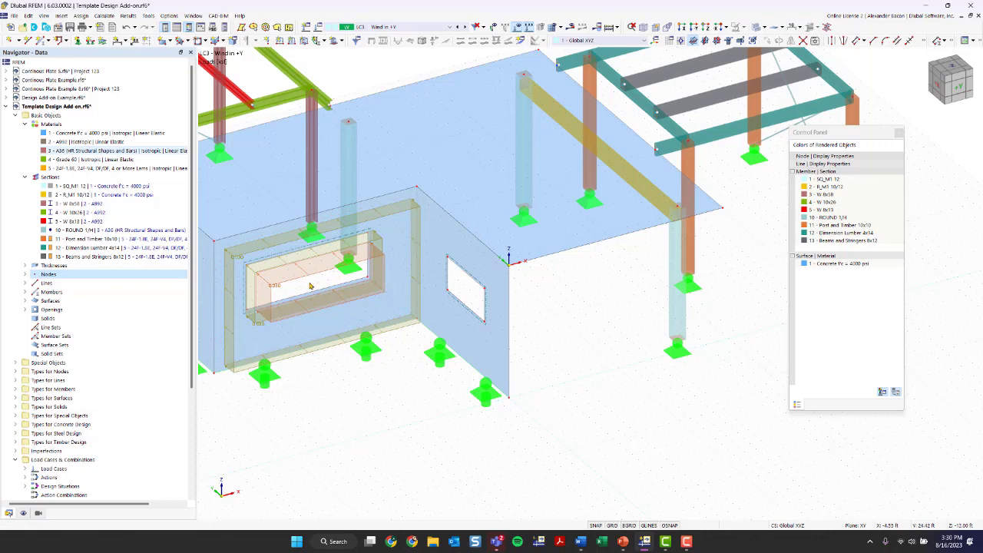
Examine the open side beneath the slab edge, between the concrete wall with the window opening and the nearby column.
ctrl+middle_drag(563, 322, 494, 335)
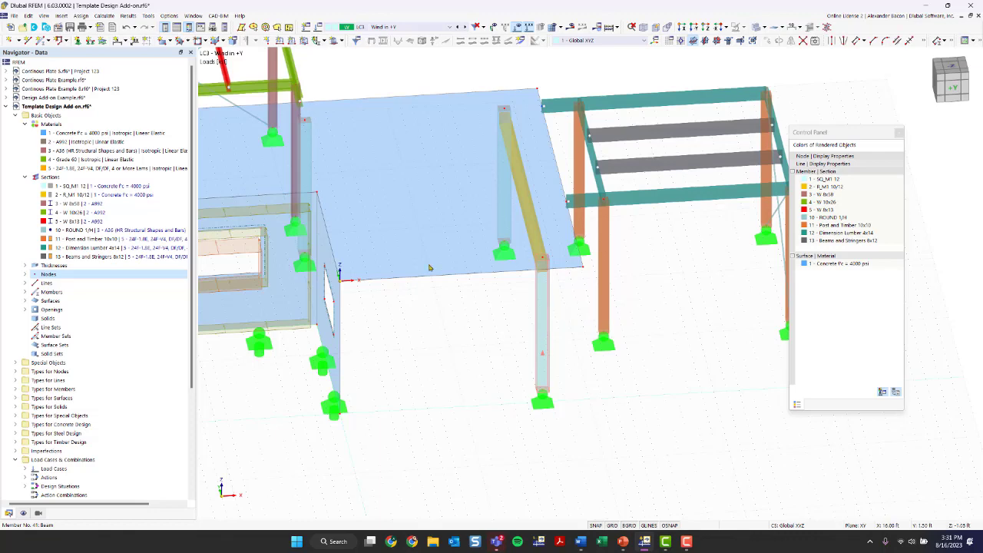
scroll(401, 303, up, 1)
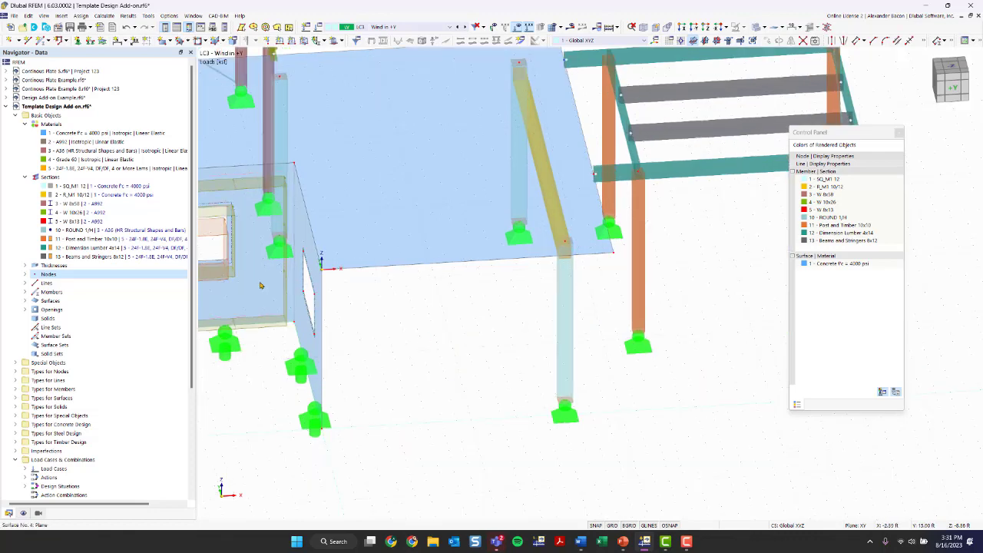
scroll(557, 344, up, 1)
middle_drag(557, 345, 453, 335)
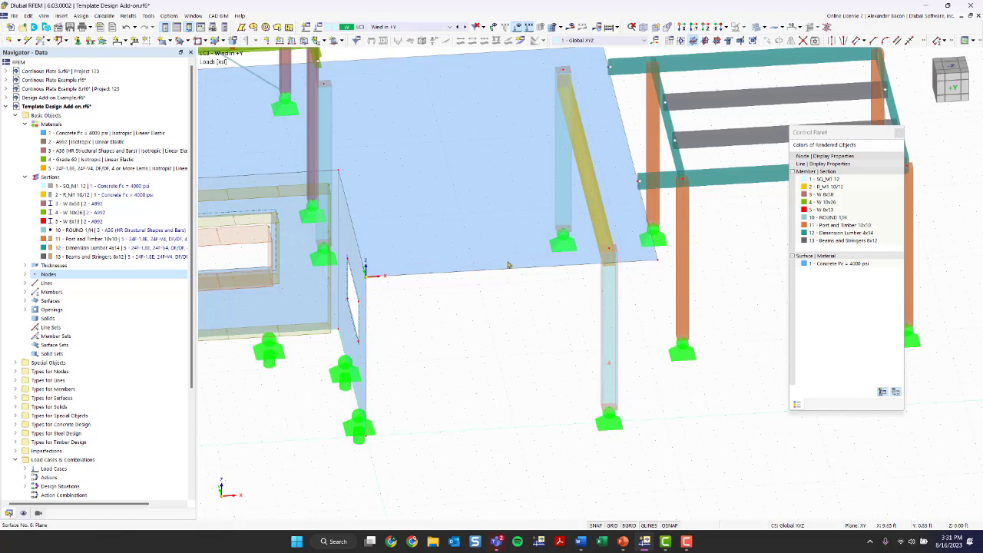
mouse_move(531, 333)
ctrl+middle_down()
mouse_move(502, 329)
mouse_move(540, 323)
ctrl+middle_up()
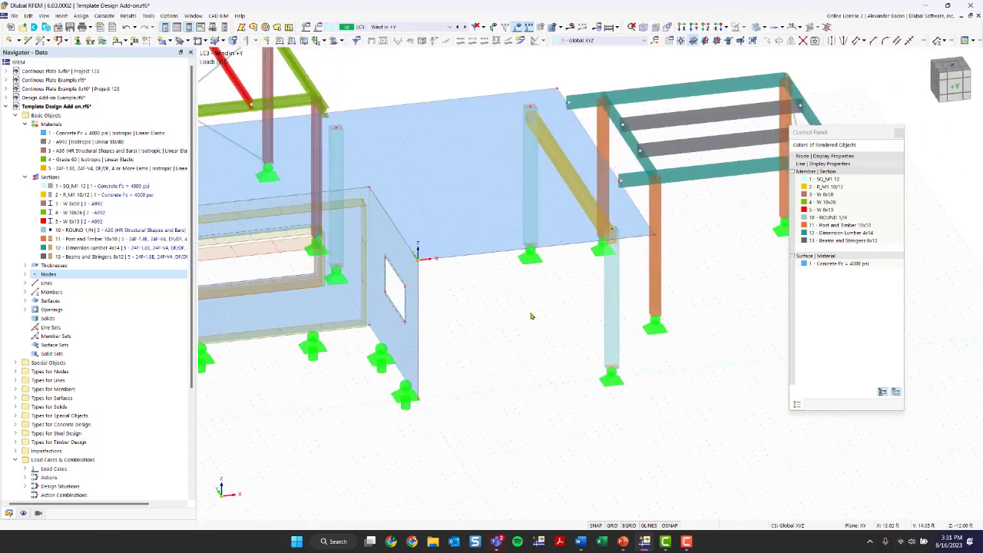
ctrl+middle_drag(532, 317, 464, 316)
scroll(463, 328, down, 12)
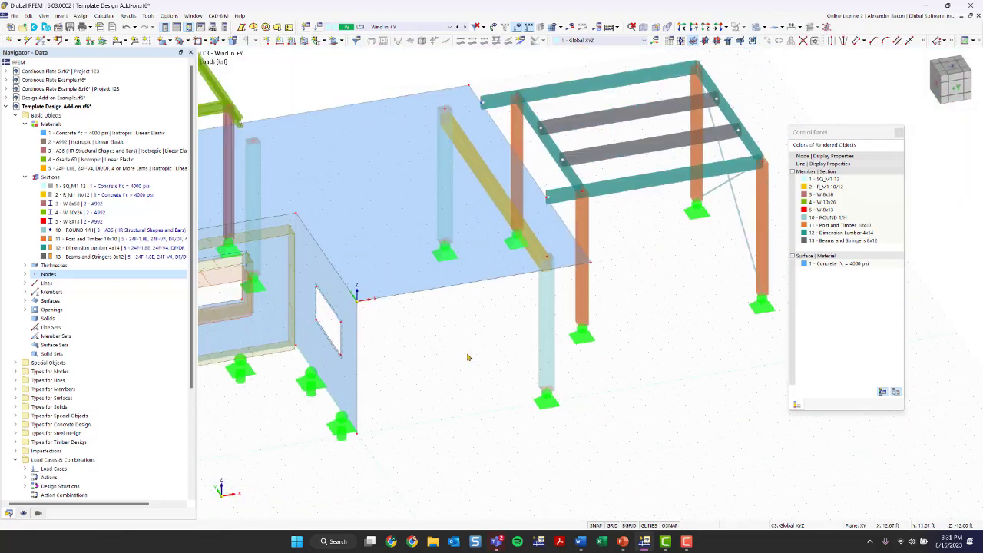
middle_drag(469, 357, 471, 319)
scroll(472, 319, up, 3)
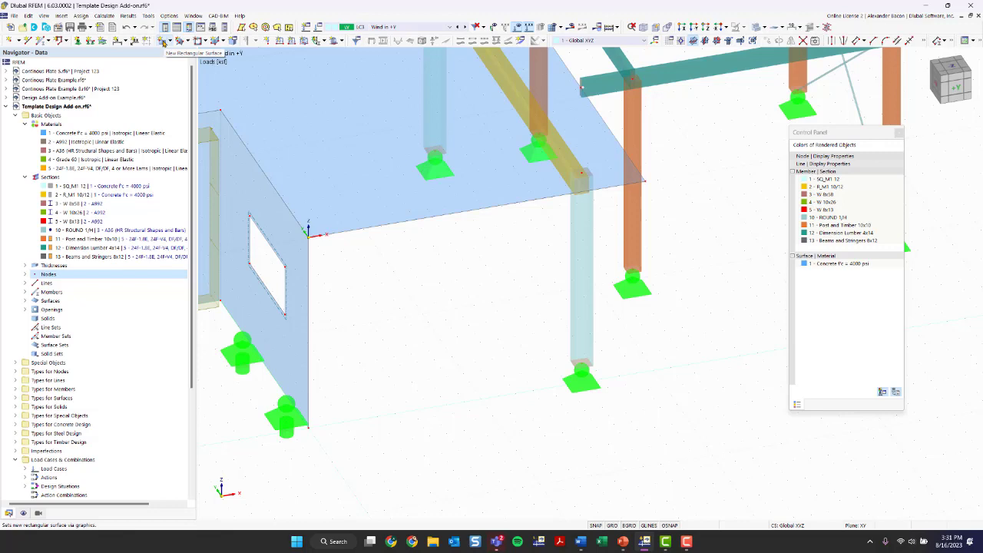
Start a new rectangular surface and set its stiffness type to Load Transfer.
click(164, 43)
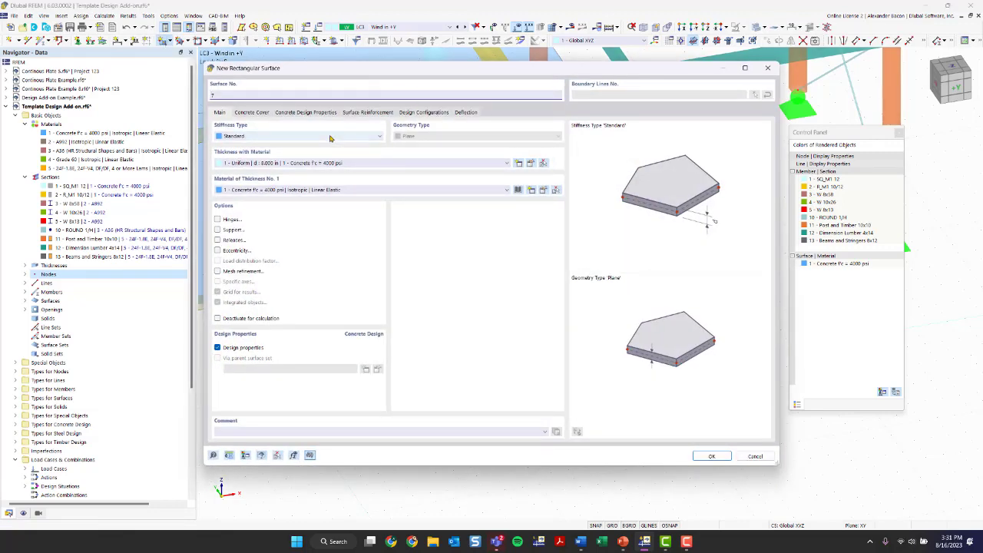
click(331, 137)
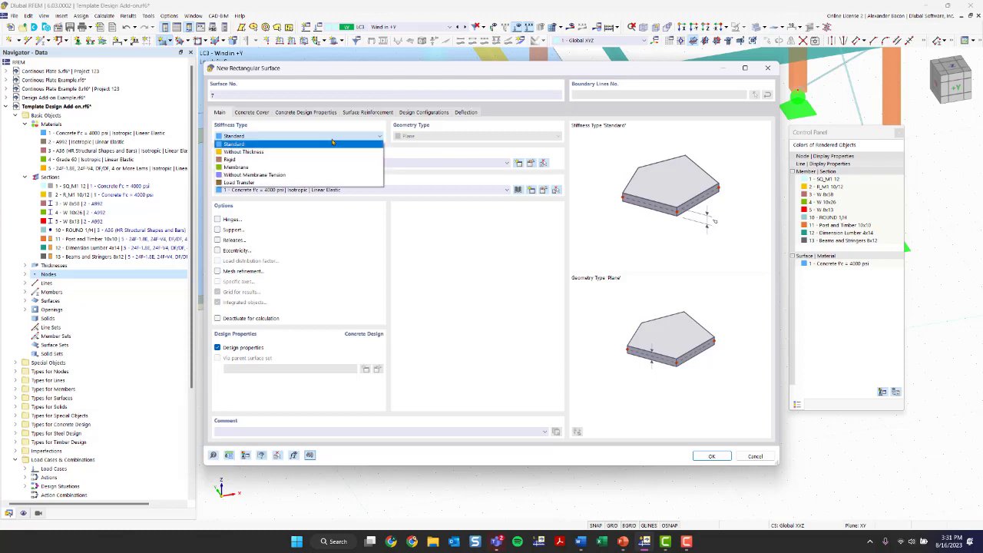
click(296, 182)
click(281, 137)
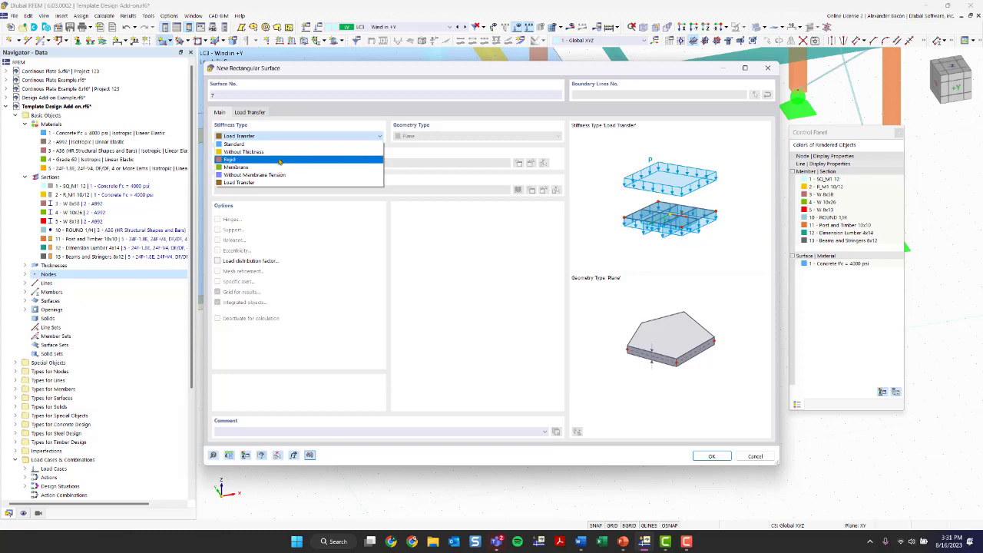
click(258, 183)
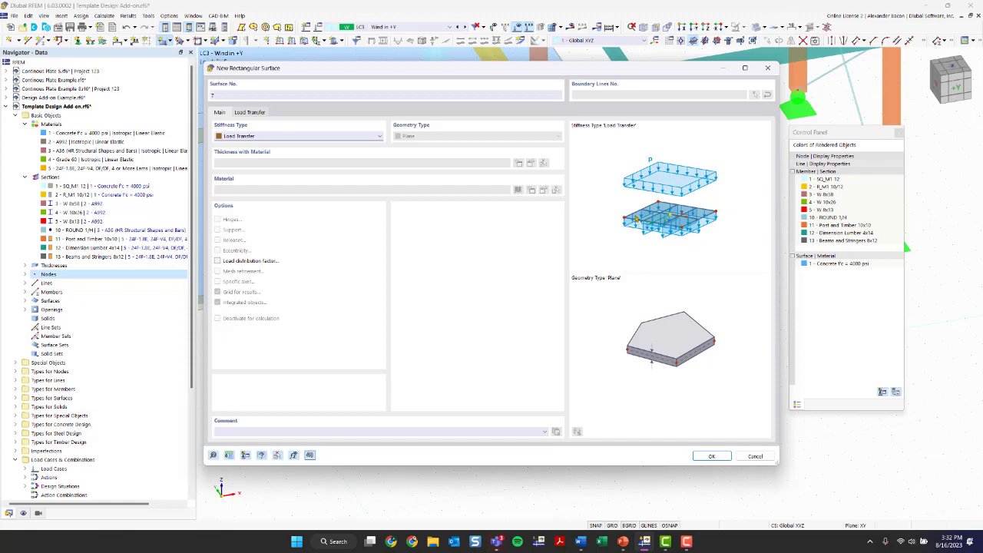
Use x & y | Stripes as the load transfer direction with Varying load distribution, and accept the surface settings.
click(250, 113)
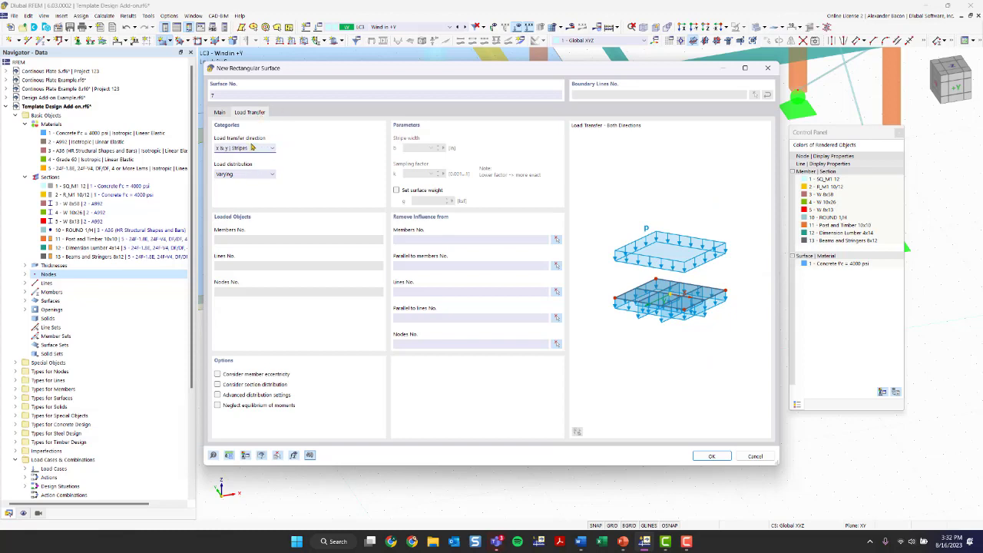
click(253, 150)
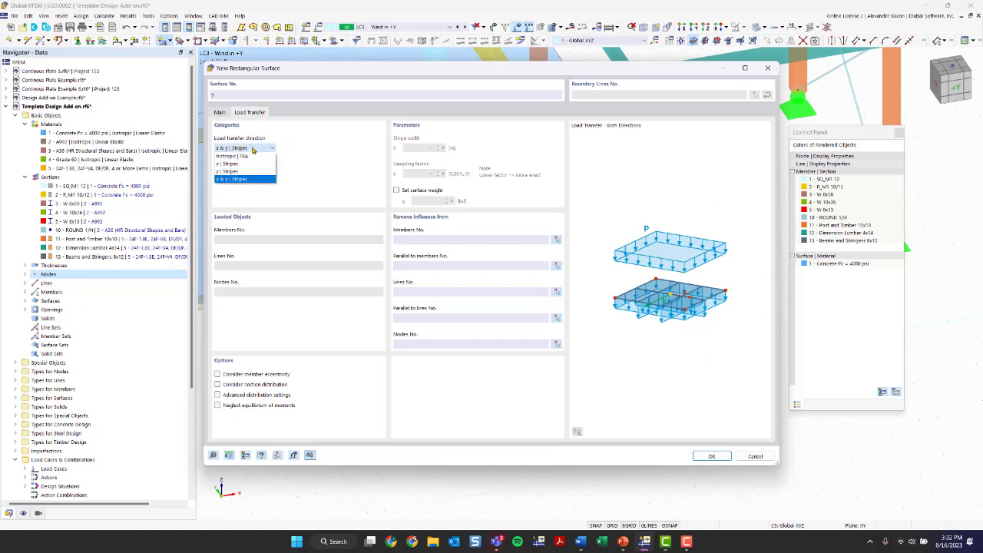
click(251, 180)
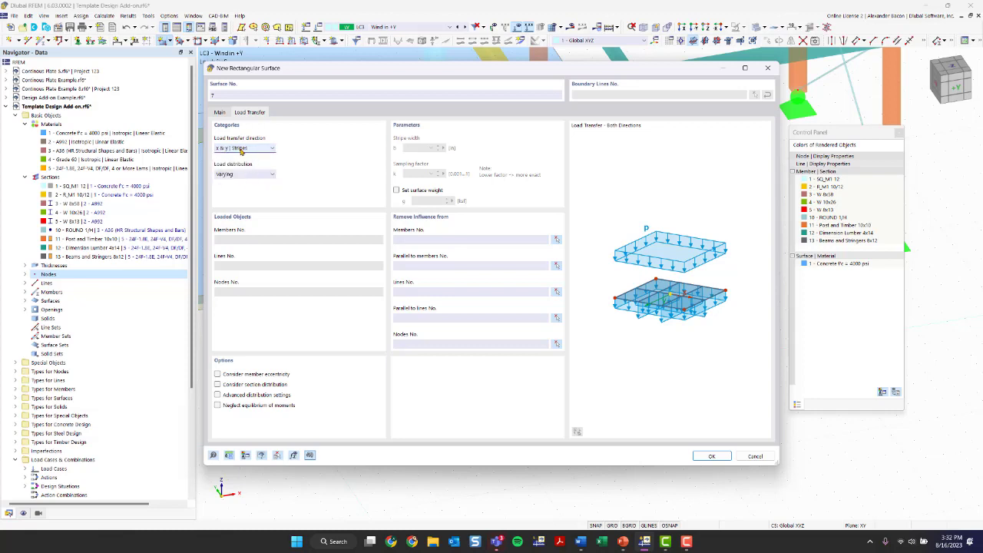
click(246, 175)
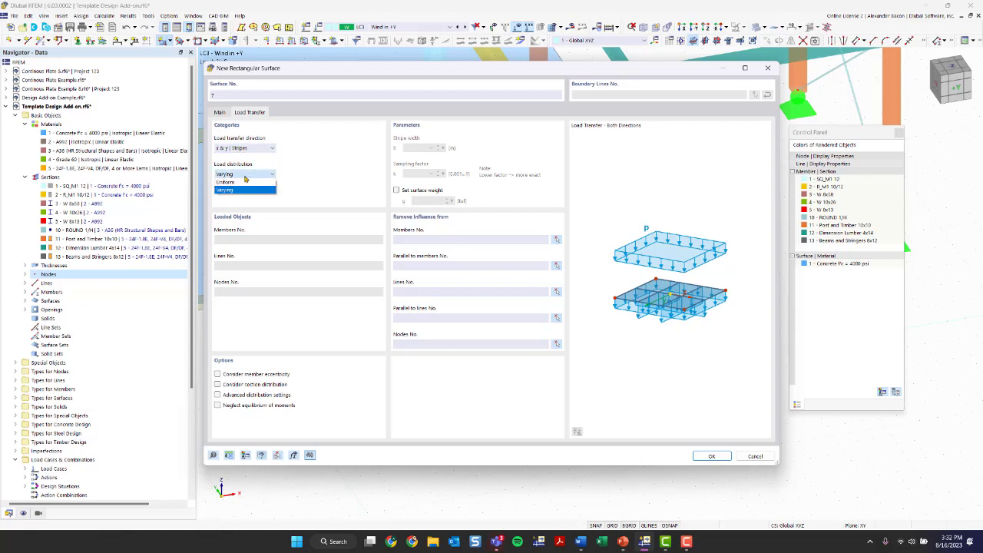
click(245, 175)
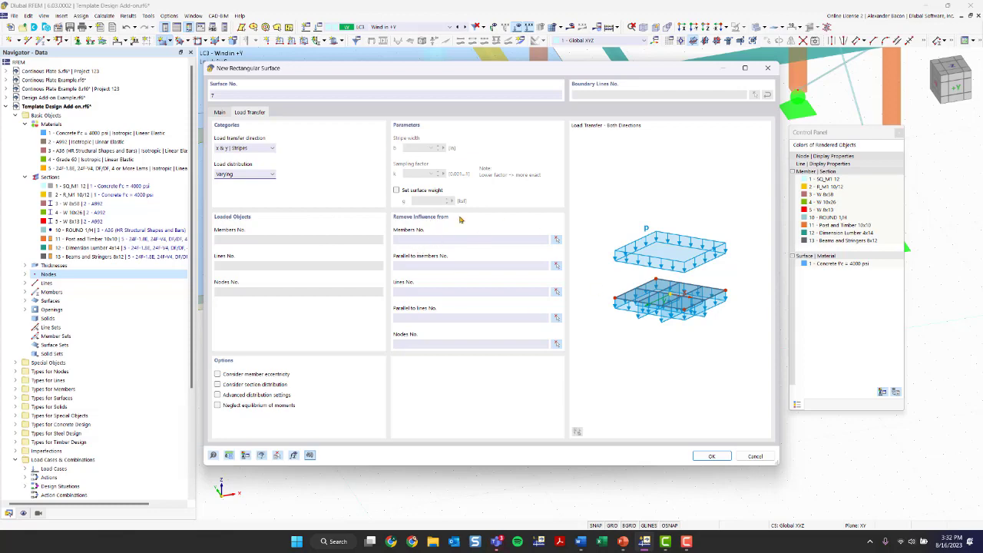
click(727, 459)
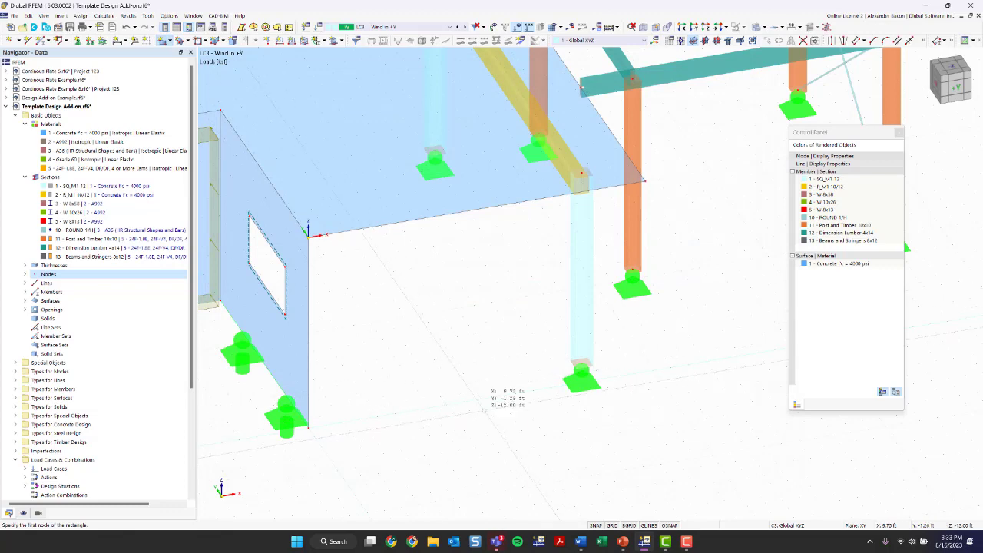
Place the load transfer surface across the open side, from the wall's bottom corner node to the opposite slab corner node.
scroll(426, 387, down, 1)
scroll(426, 388, down, 1)
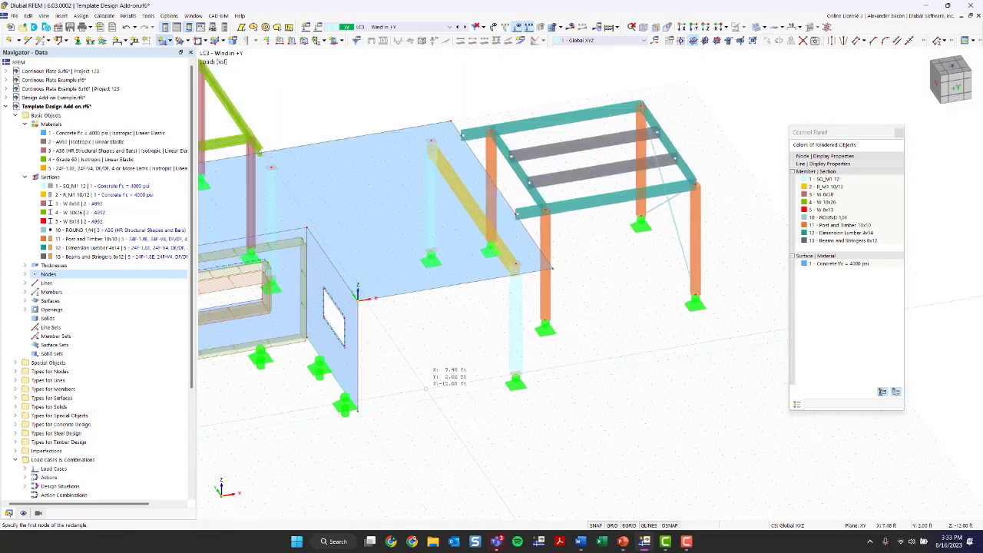
scroll(426, 388, up, 2)
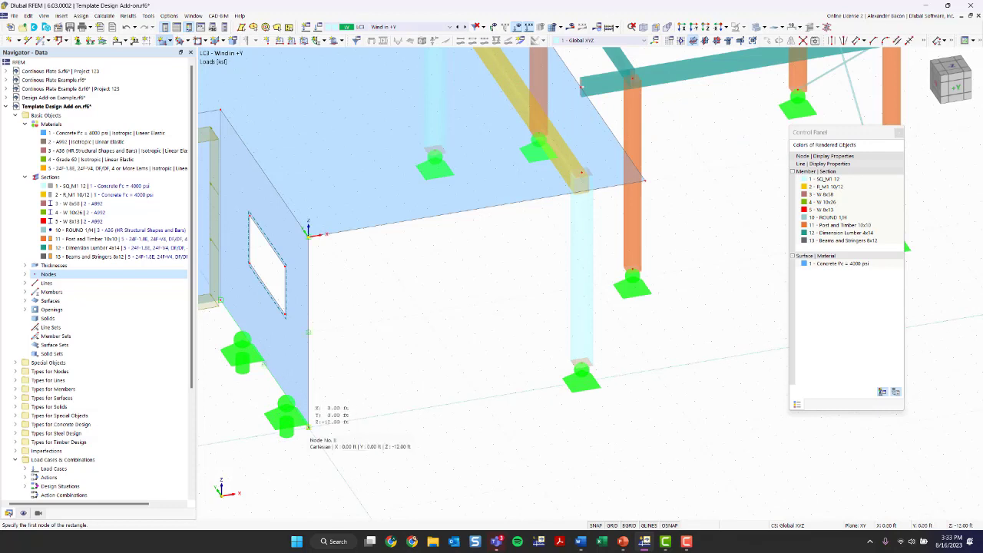
click(308, 427)
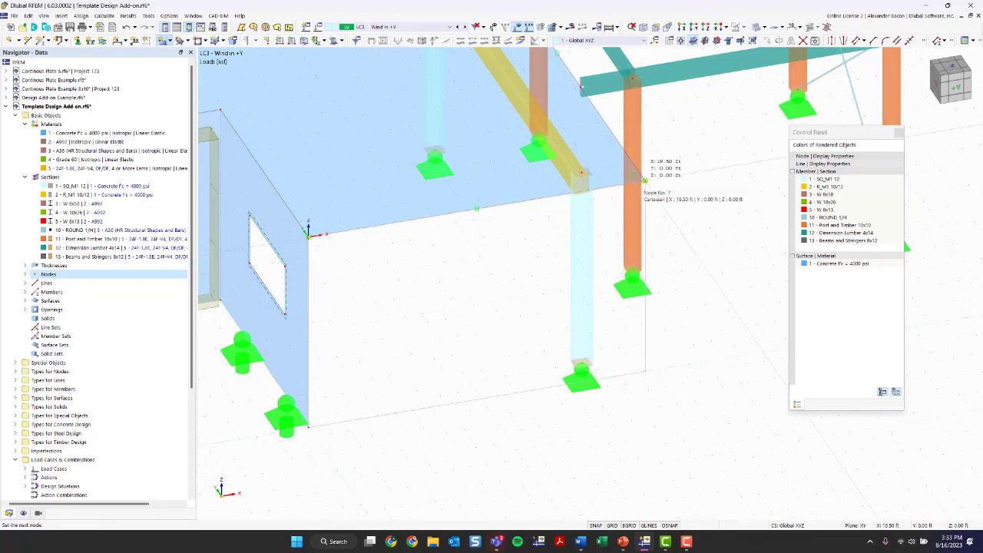
click(645, 180)
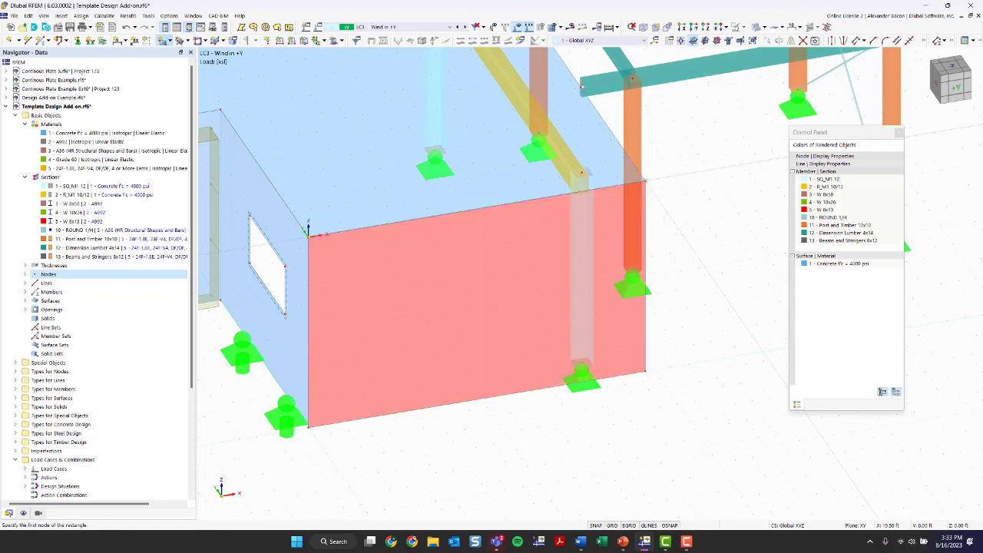
key(Escape)
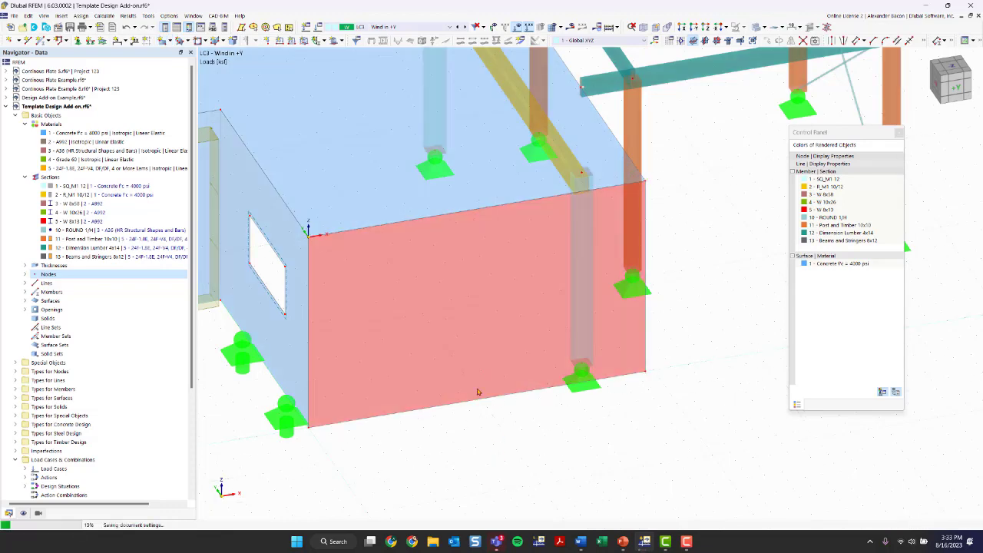
Add a second rectangular load transfer surface on the timber frame's front side, from the front beam's overhanging end to the far column's base.
ctrl+middle_drag(623, 400, 357, 340)
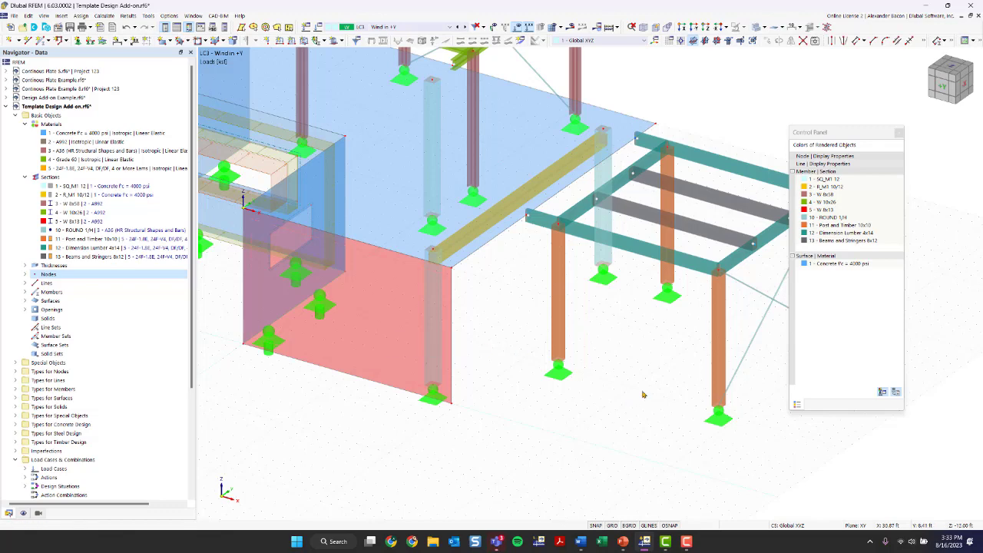
middle_drag(643, 394, 489, 383)
click(166, 41)
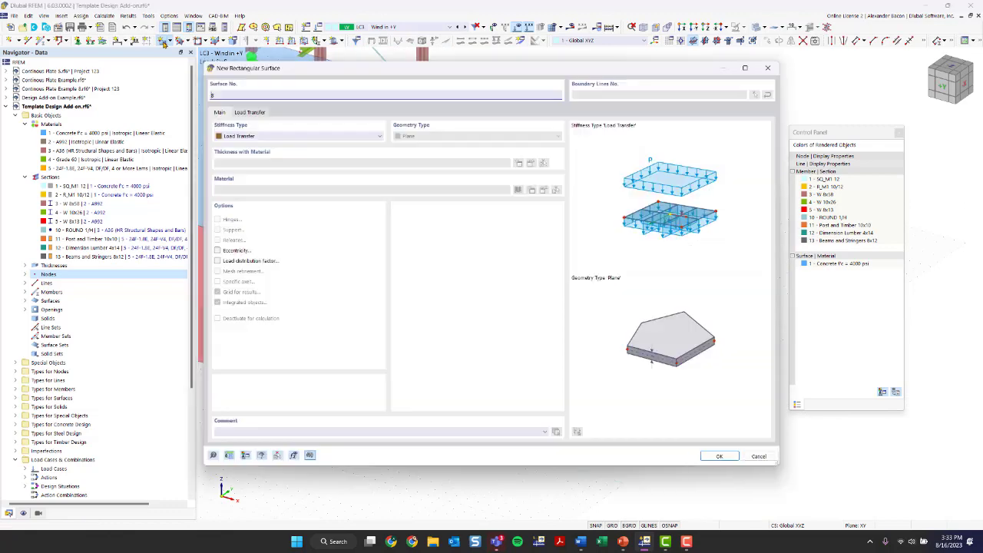
click(710, 456)
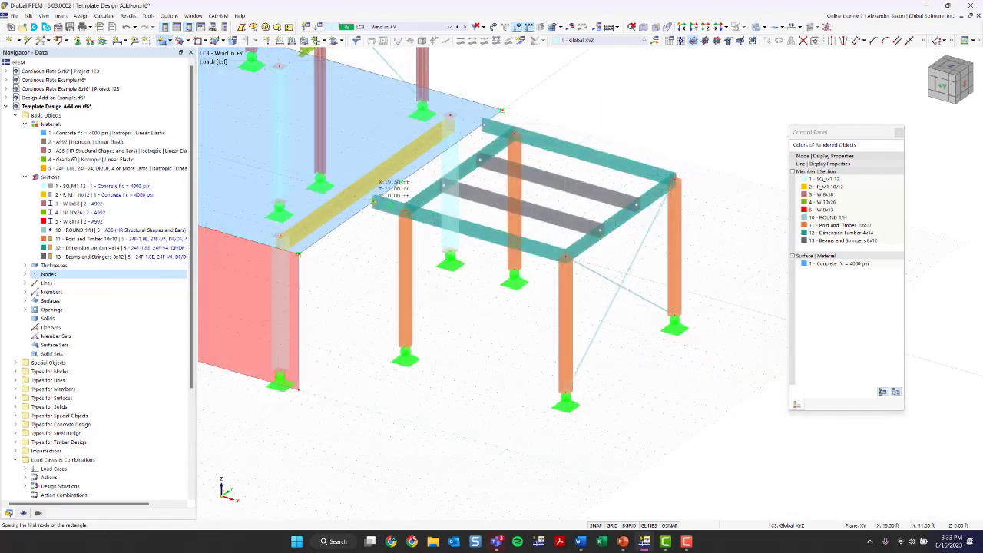
click(374, 201)
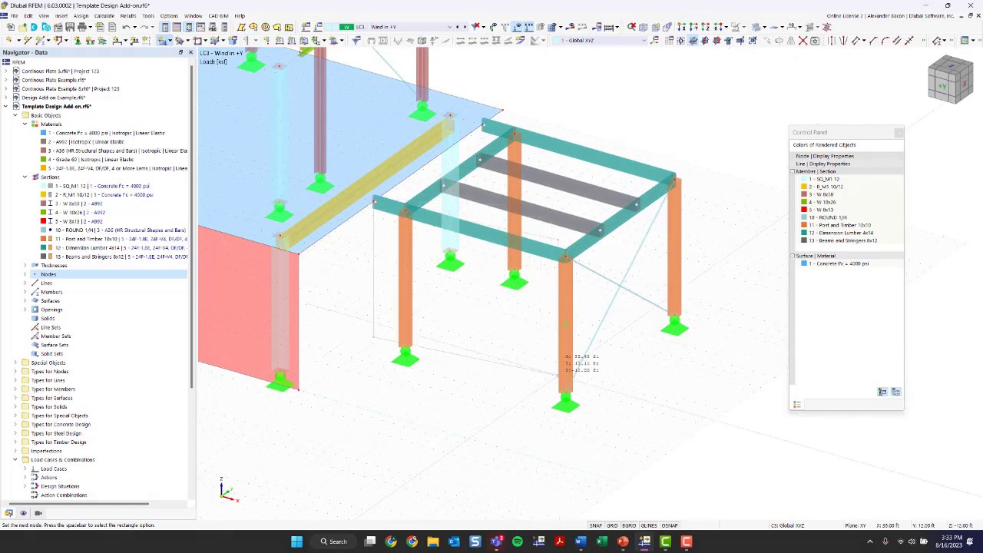
click(566, 392)
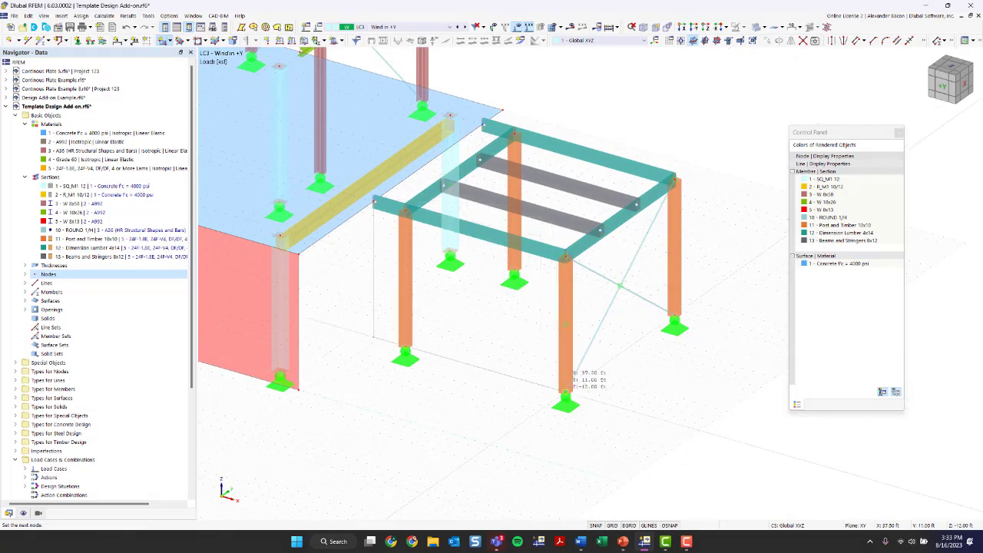
key(Escape)
scroll(463, 422, down, 1)
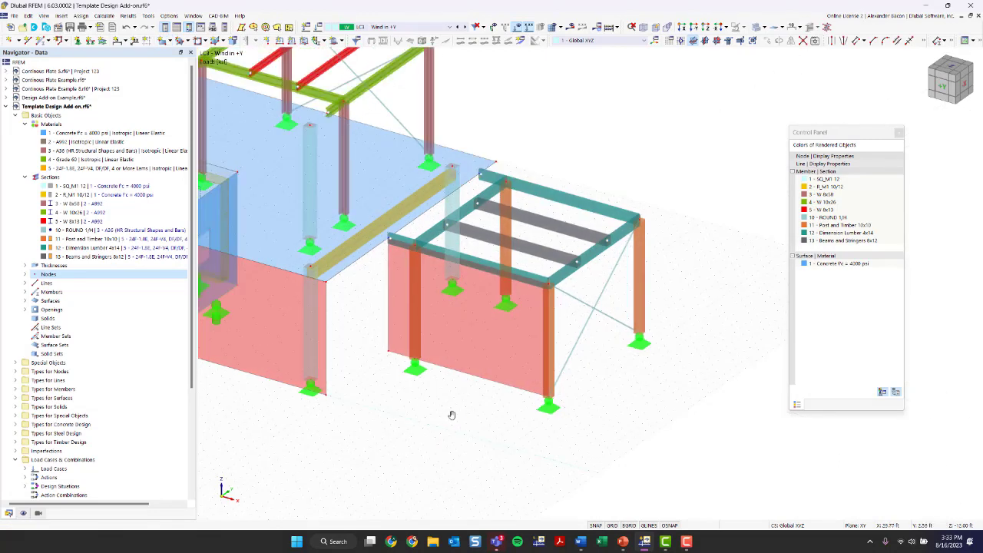
middle_drag(451, 414, 524, 424)
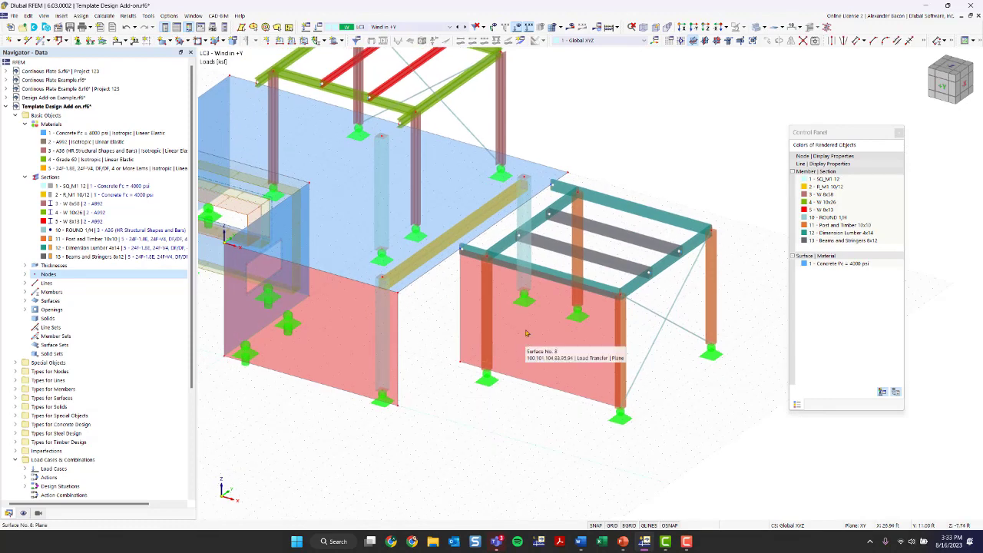
Define a uniform 0.030 ksf surface force in load case LC3 - Wind in +Y, acting in global Y on projected area.
click(305, 39)
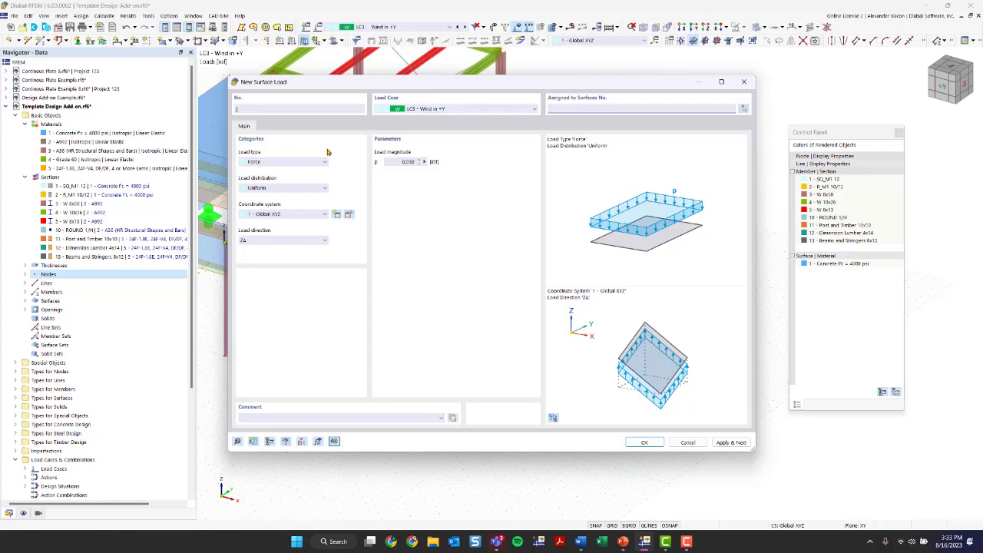
click(275, 241)
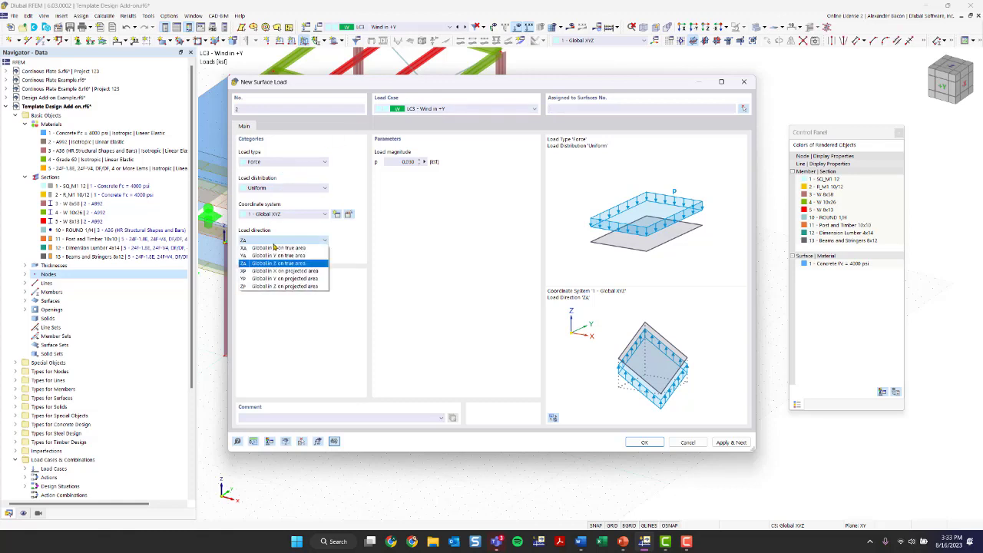
click(278, 278)
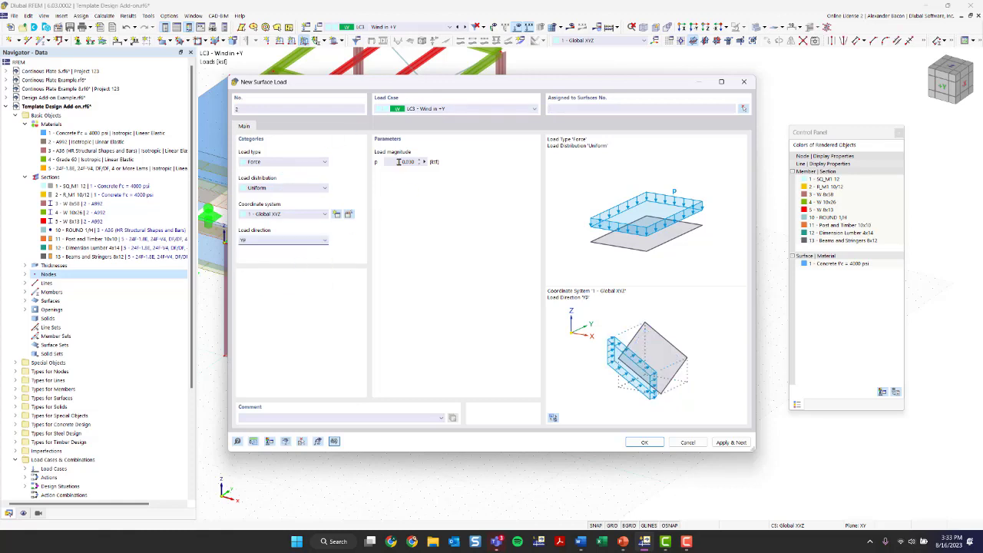
click(644, 443)
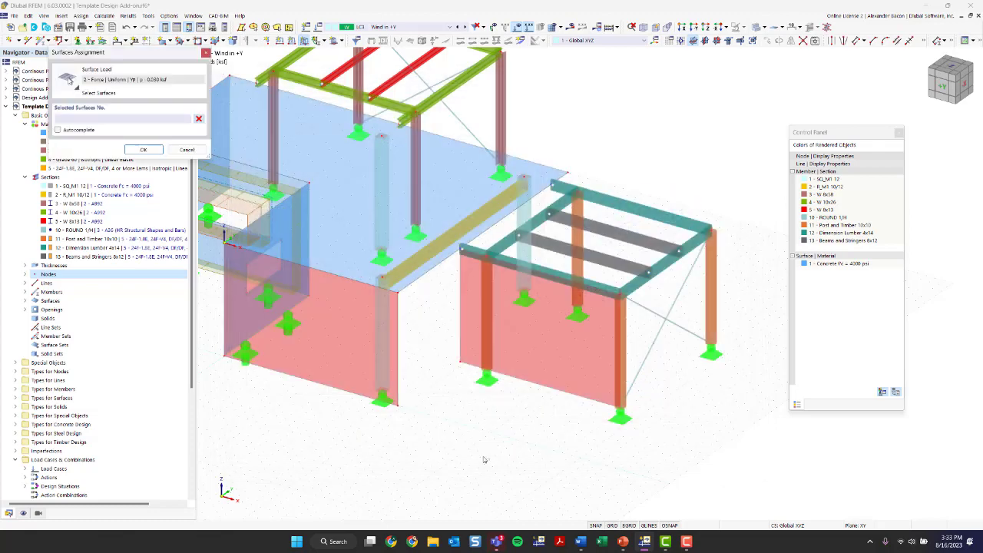
Assign the wind surface load to both load transfer surfaces, below the slab edge and on the timber frame.
click(328, 338)
click(537, 338)
click(146, 149)
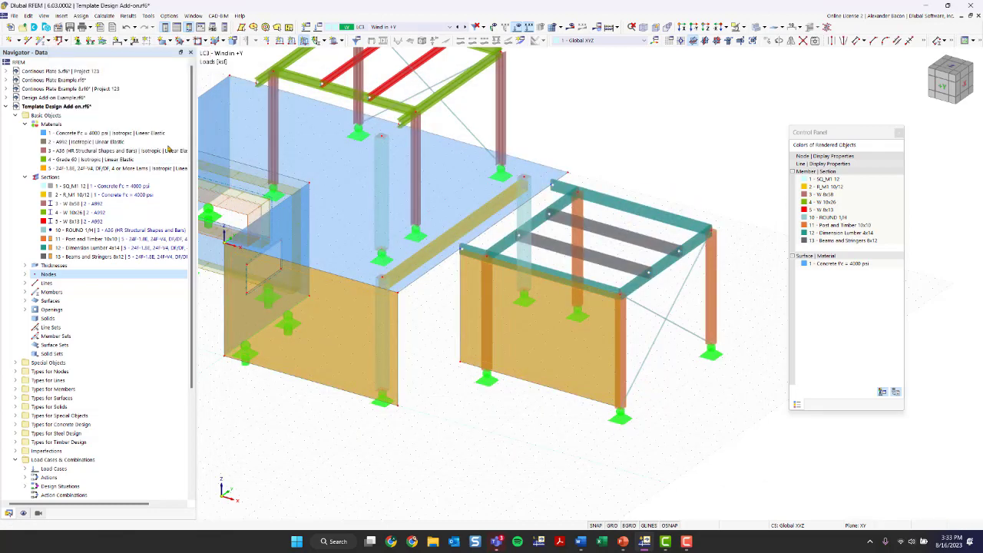
scroll(485, 432, down, 1)
middle_drag(443, 444, 527, 422)
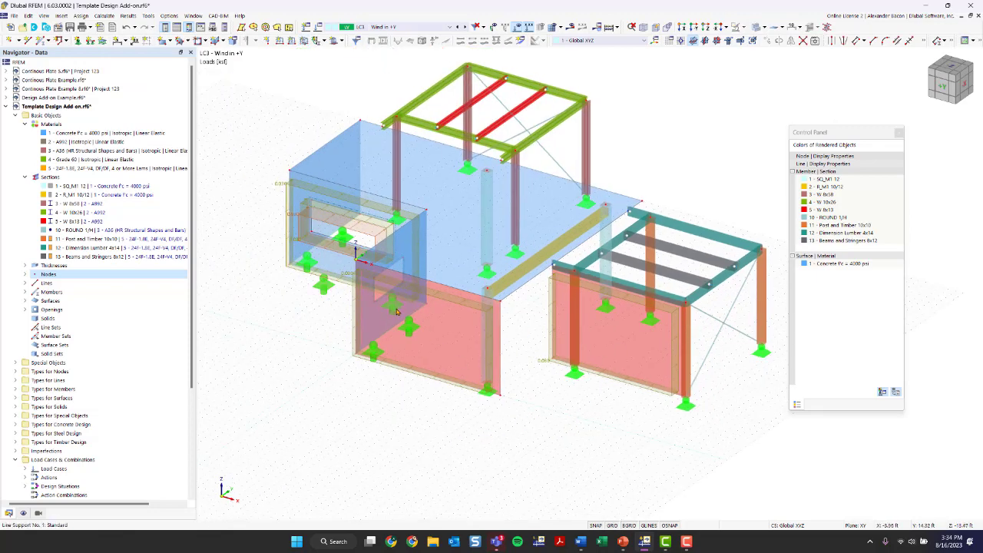
ctrl+middle_drag(582, 412, 488, 277)
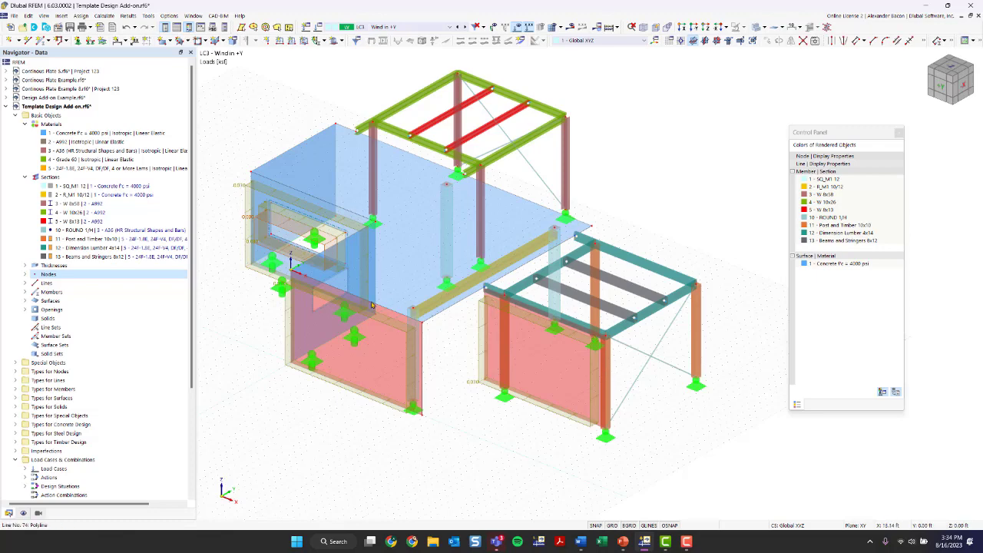
Turn on the display of loads from distribution surfaces for the model's surfaces.
click(23, 513)
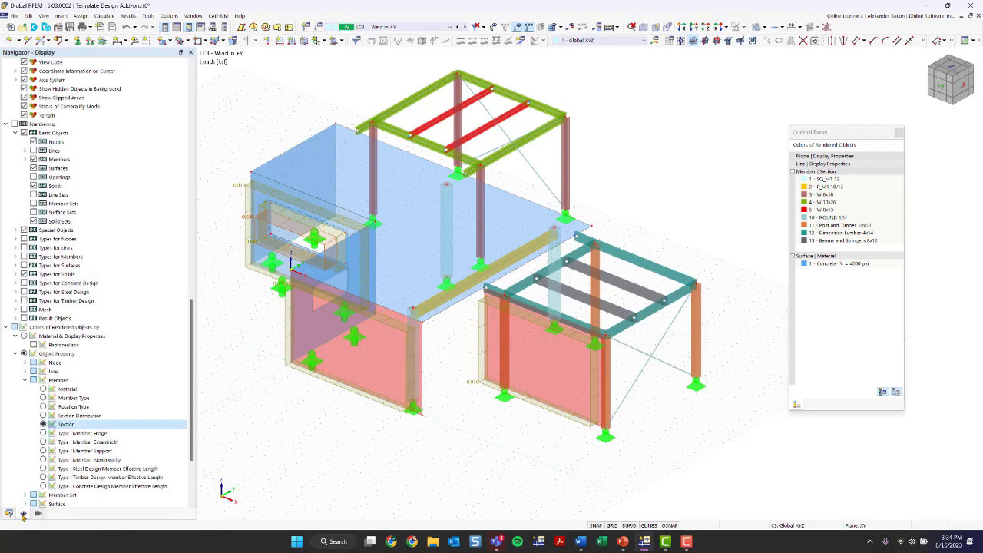
scroll(113, 399, down, 5)
scroll(114, 399, up, 3)
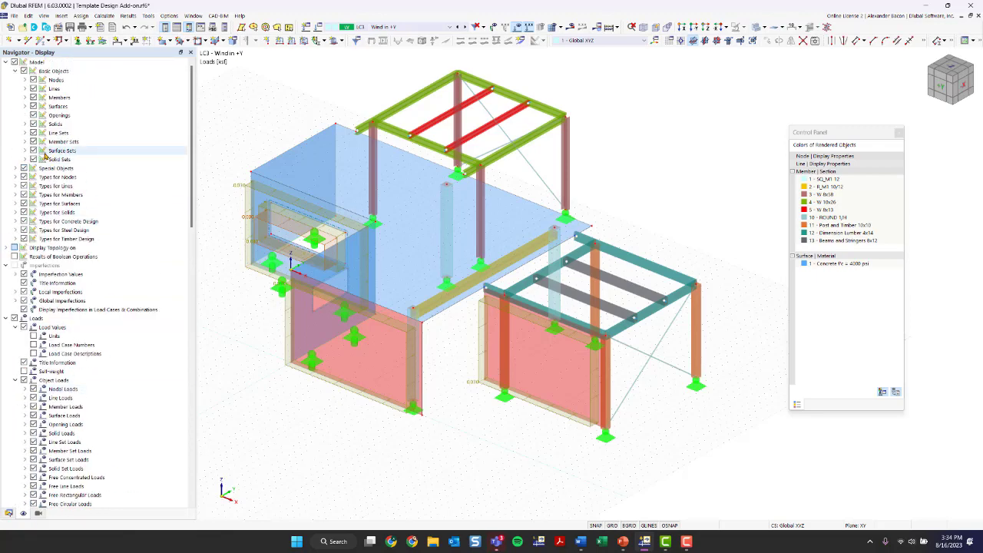
click(26, 106)
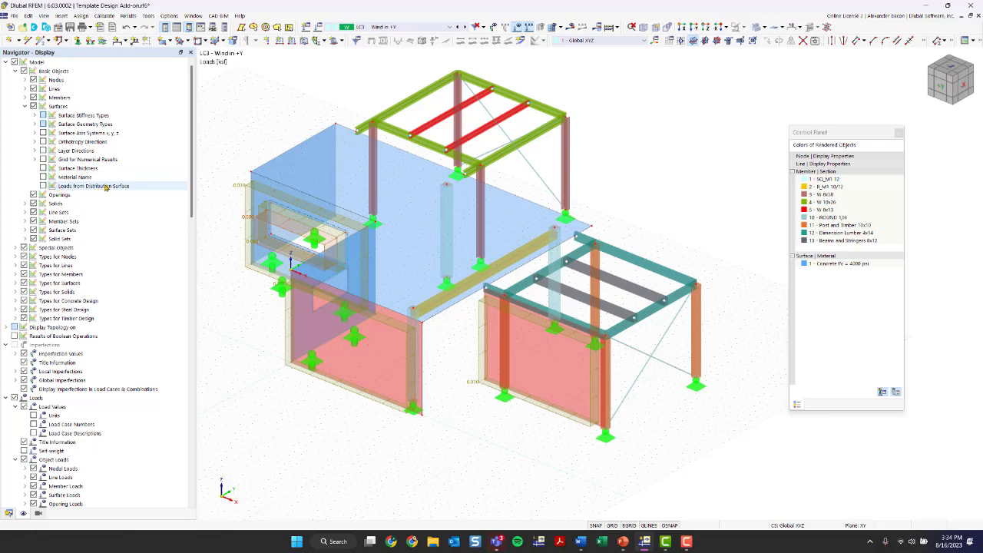
click(43, 185)
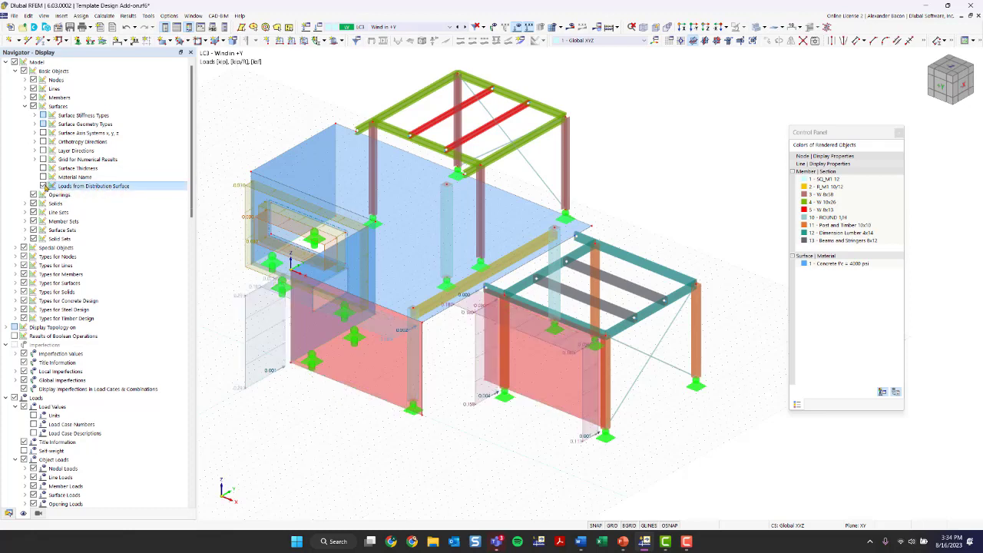
Examine how the wind load from both load transfer surfaces is distributed to the concrete structure and the timber frame members.
scroll(487, 422, up, 1)
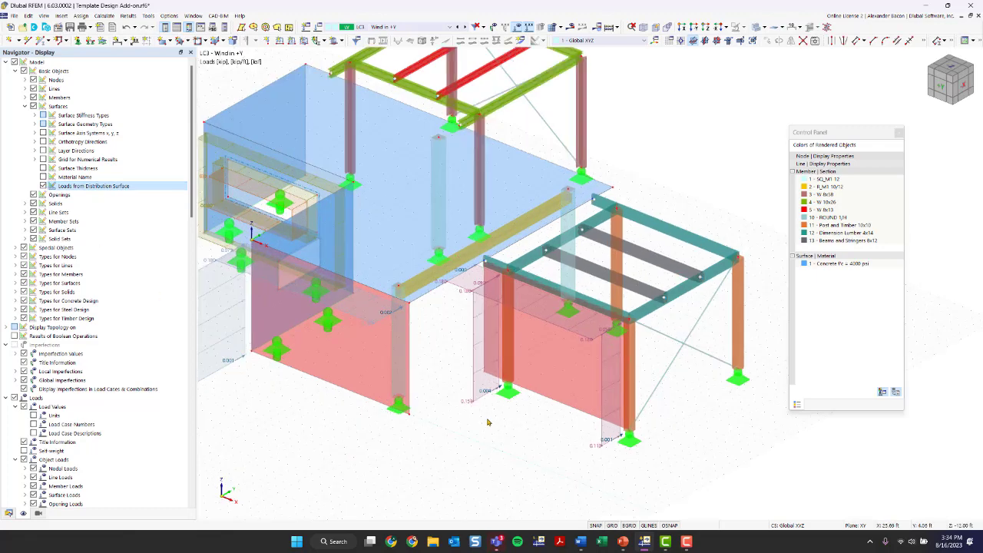
mouse_move(451, 434)
ctrl+middle_down()
mouse_move(480, 435)
mouse_move(460, 429)
ctrl+middle_up()
middle_drag(360, 361, 367, 367)
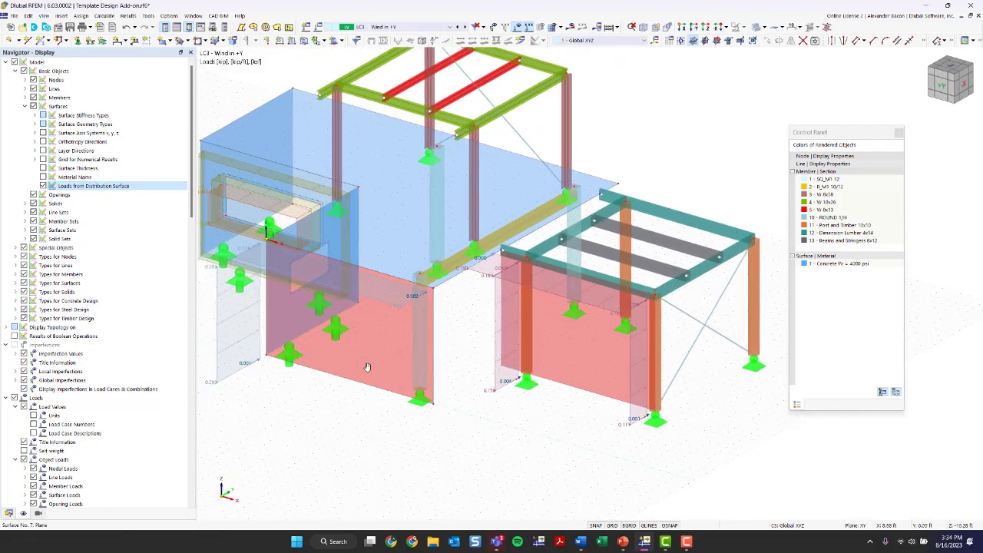
scroll(367, 367, up, 3)
scroll(265, 310, up, 2)
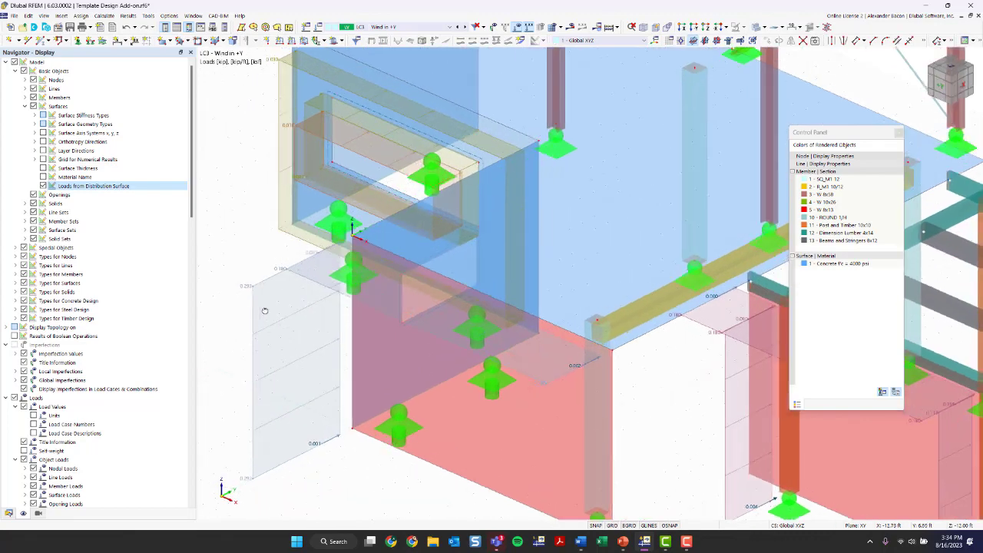
ctrl+middle_drag(264, 310, 310, 302)
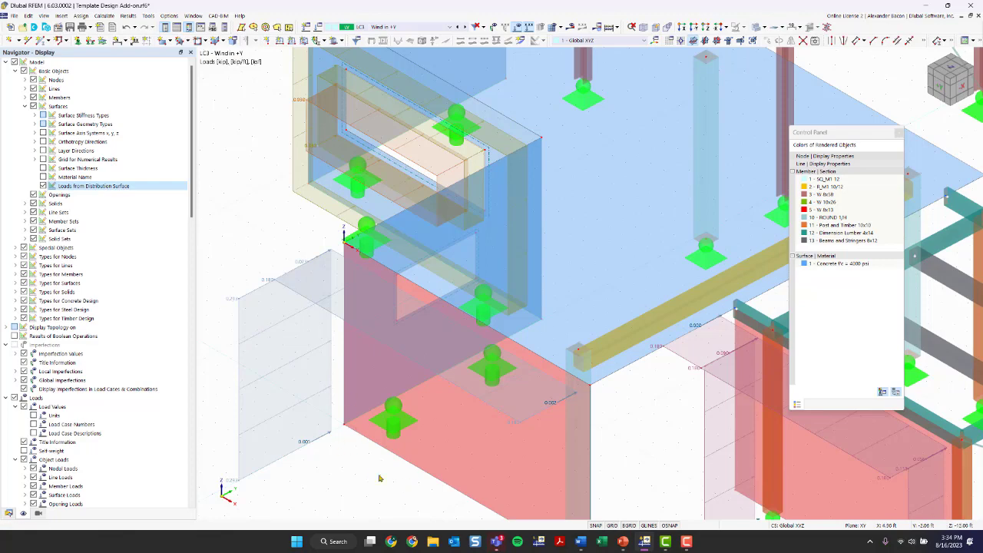
ctrl+middle_drag(337, 384, 507, 415)
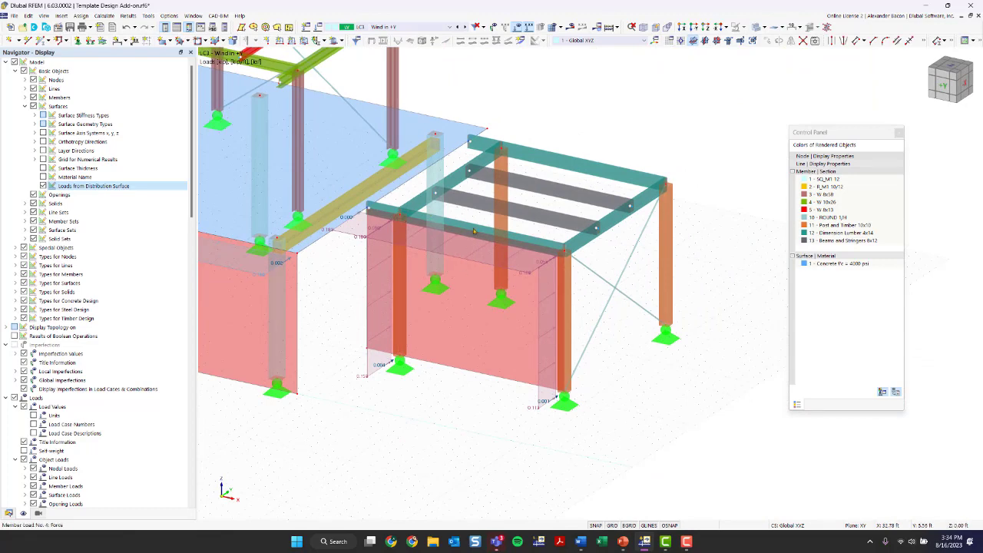
ctrl+middle_drag(465, 283, 511, 293)
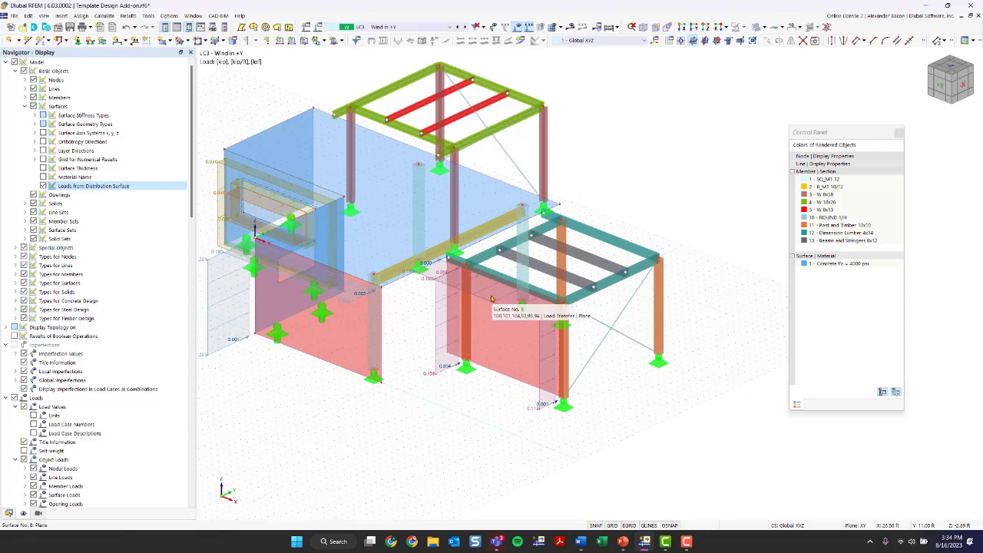
scroll(469, 415, down, 1)
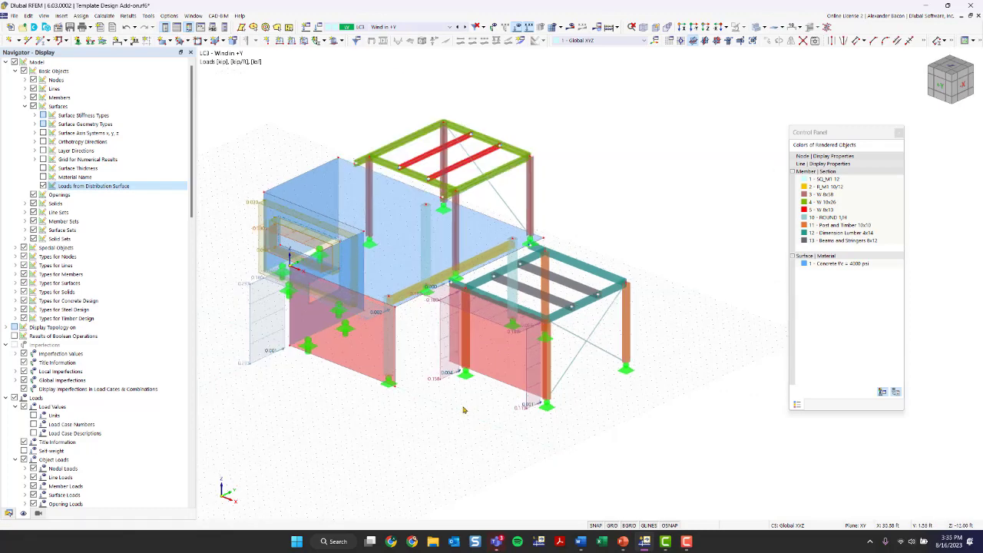
Look through the available load cases, design situations and load combinations without changing the active load case.
click(386, 28)
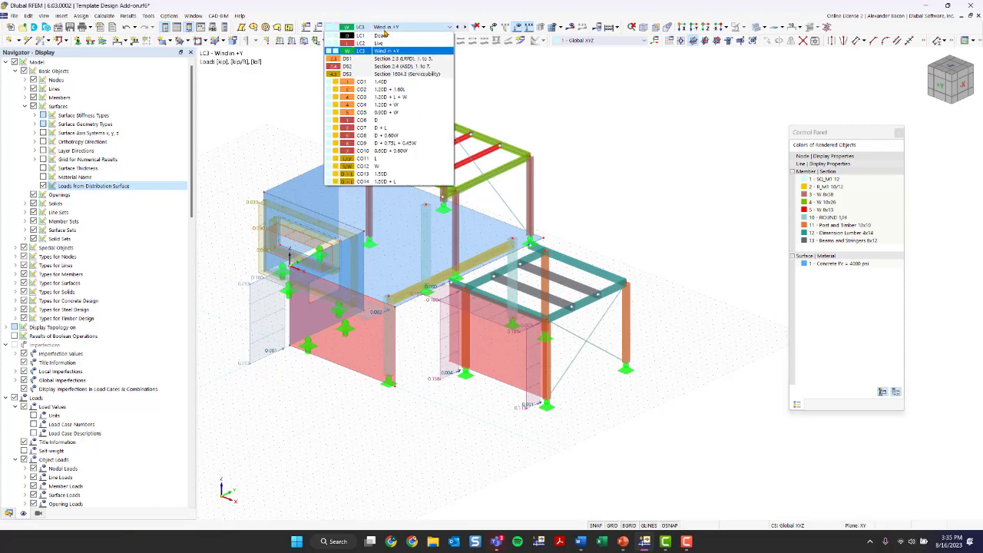
click(386, 29)
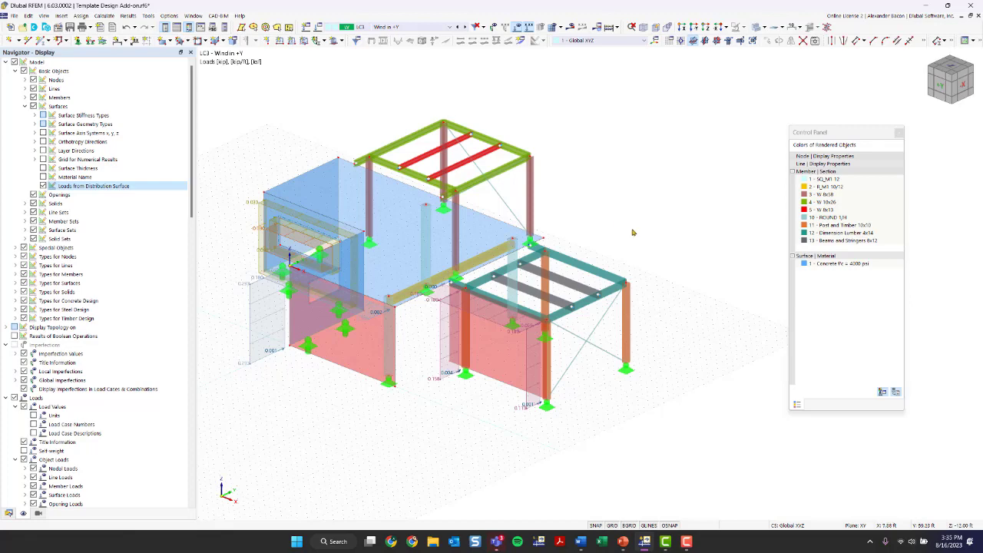
Hide all loads in the model view and view the structure from its opposite side.
ctrl+middle_drag(683, 284, 587, 291)
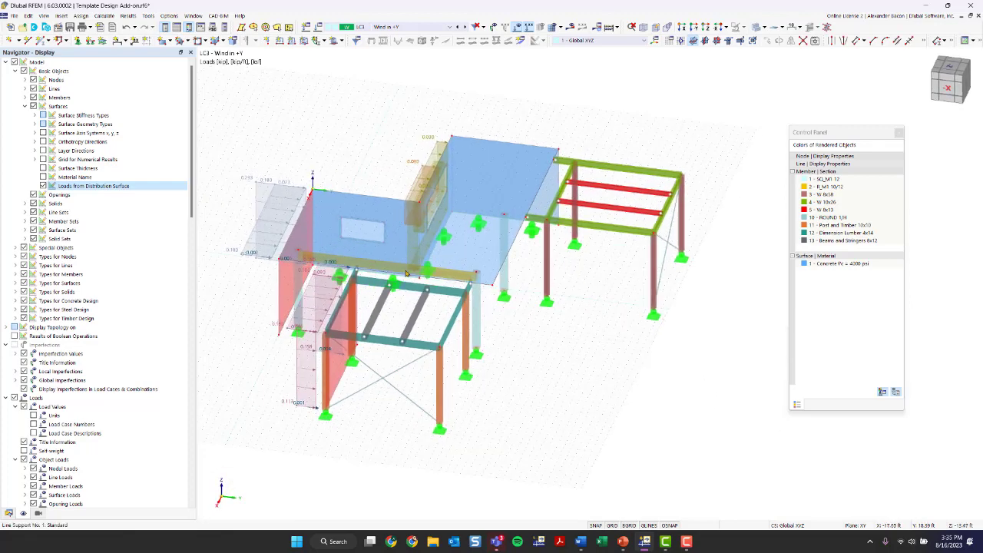
ctrl+middle_drag(565, 340, 658, 336)
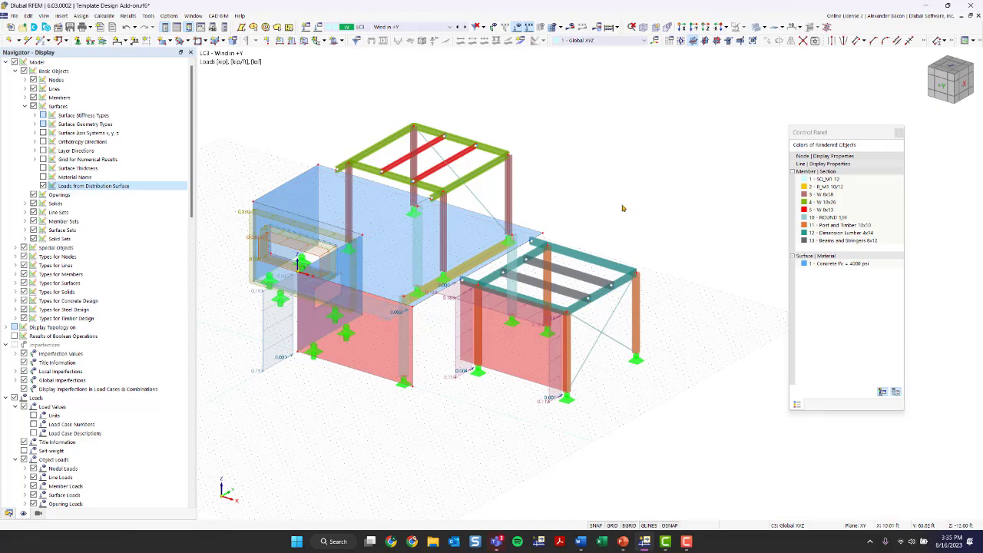
click(519, 27)
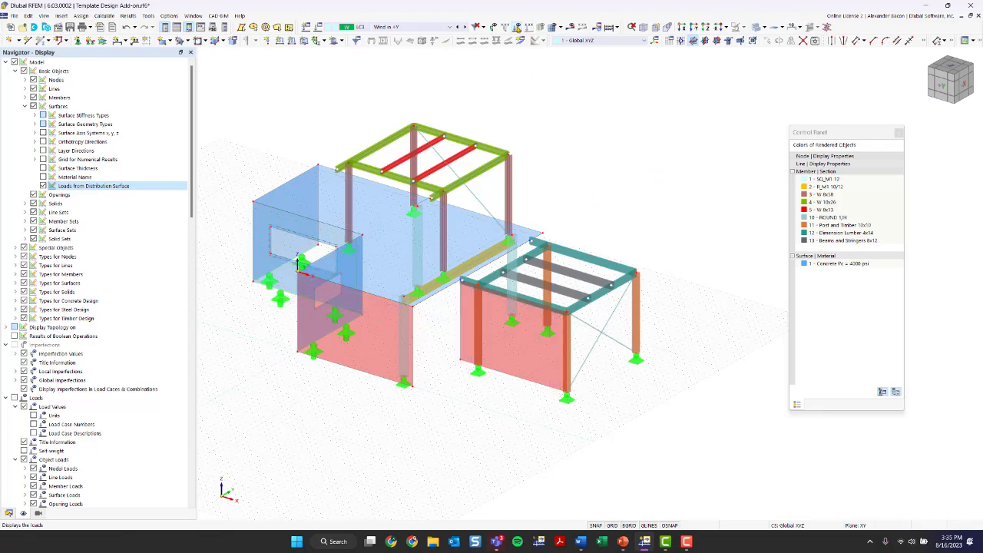
ctrl+middle_drag(658, 215, 510, 224)
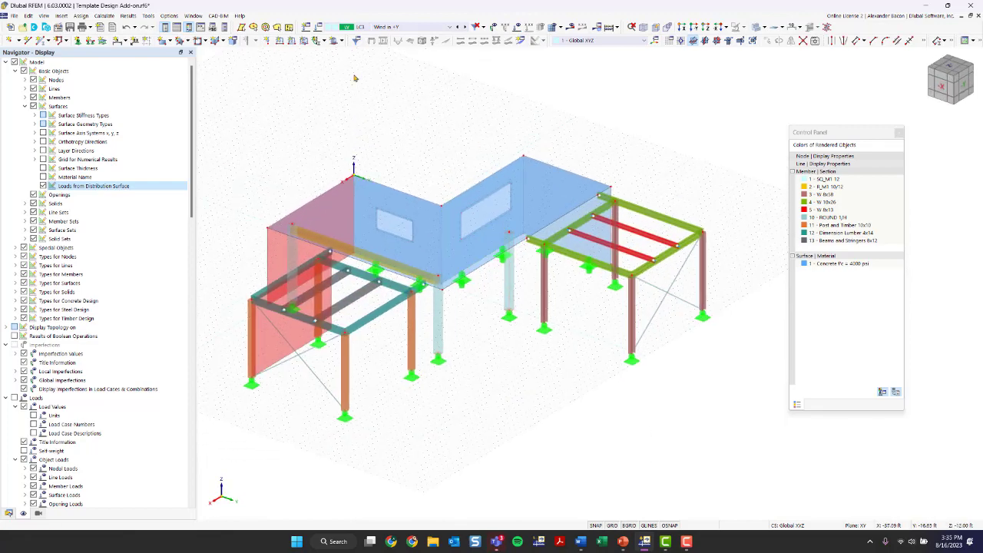
Review the settings of load cases LC1 Dead and LC2 Live and of load combination CO4 1.20D + W.
click(319, 28)
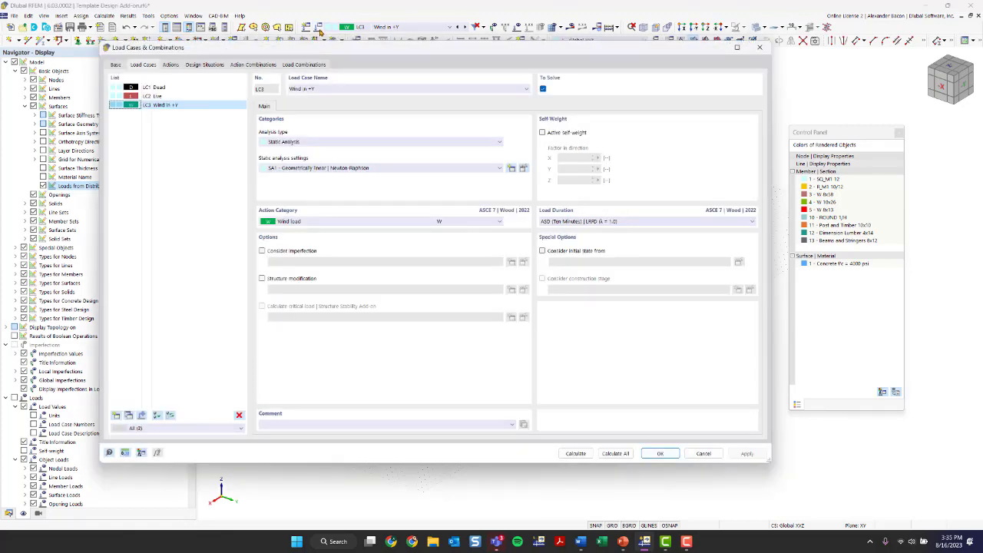
drag(298, 50, 329, 59)
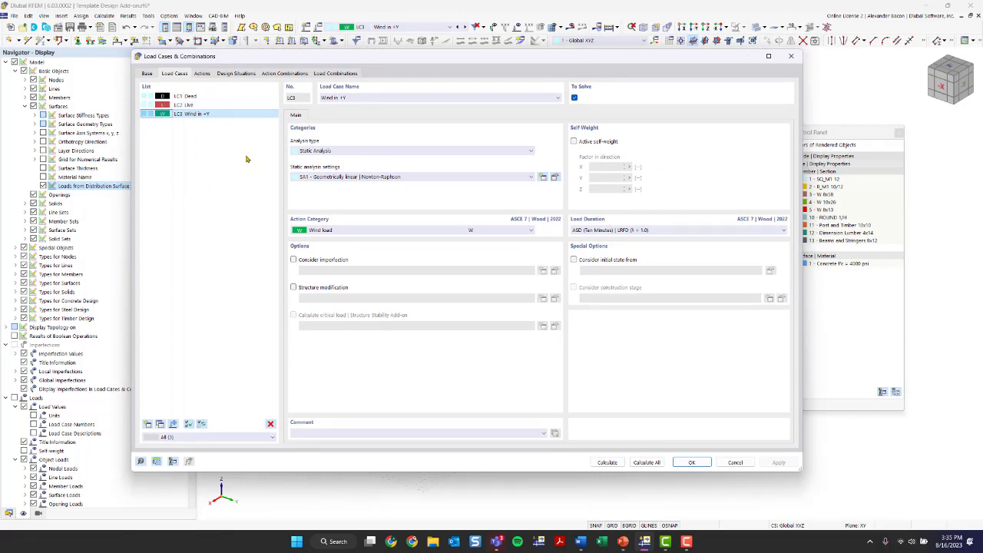
click(218, 108)
click(220, 98)
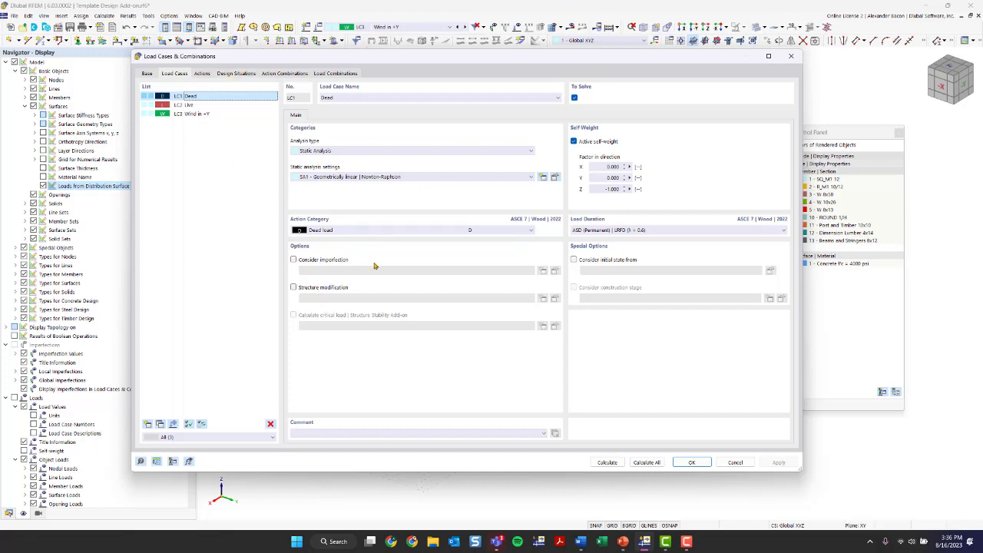
click(218, 105)
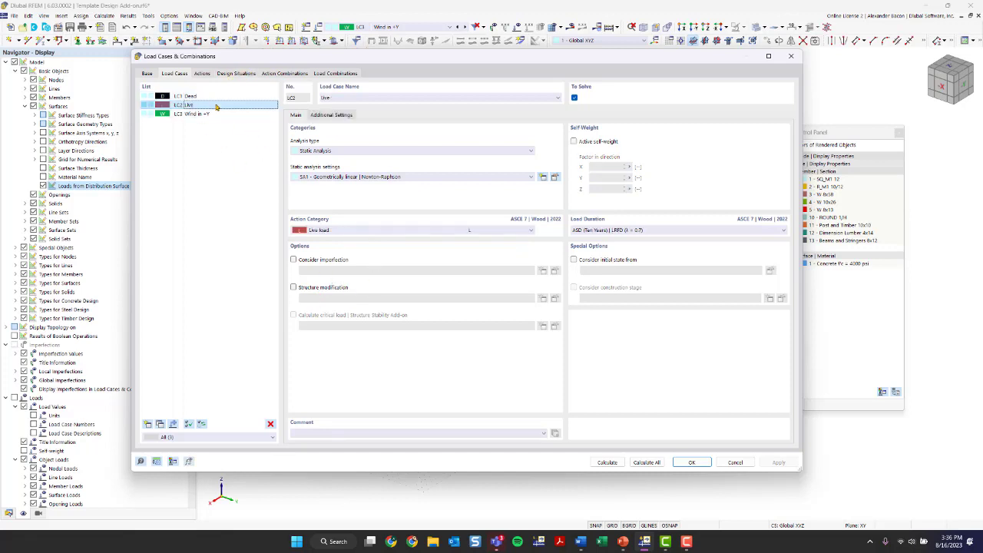
click(335, 73)
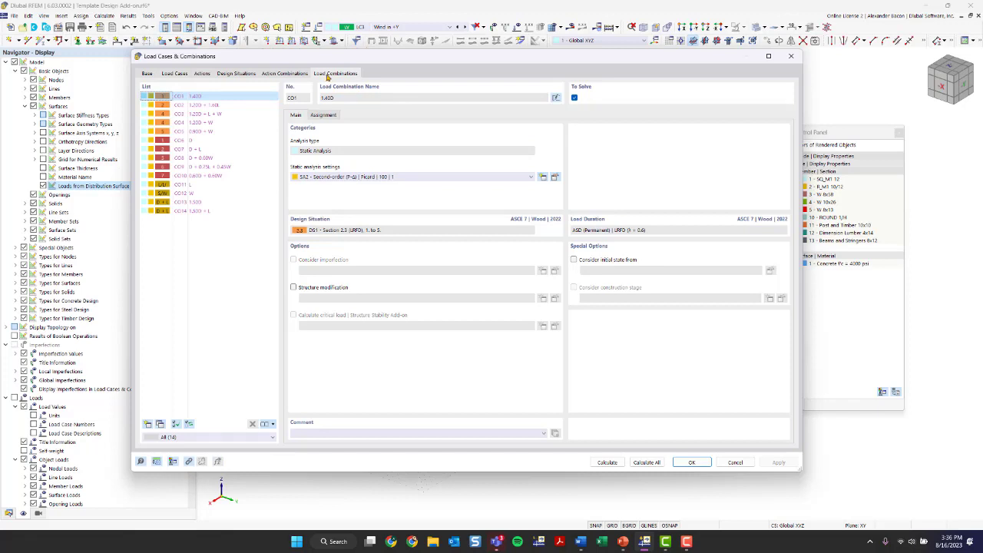
click(200, 122)
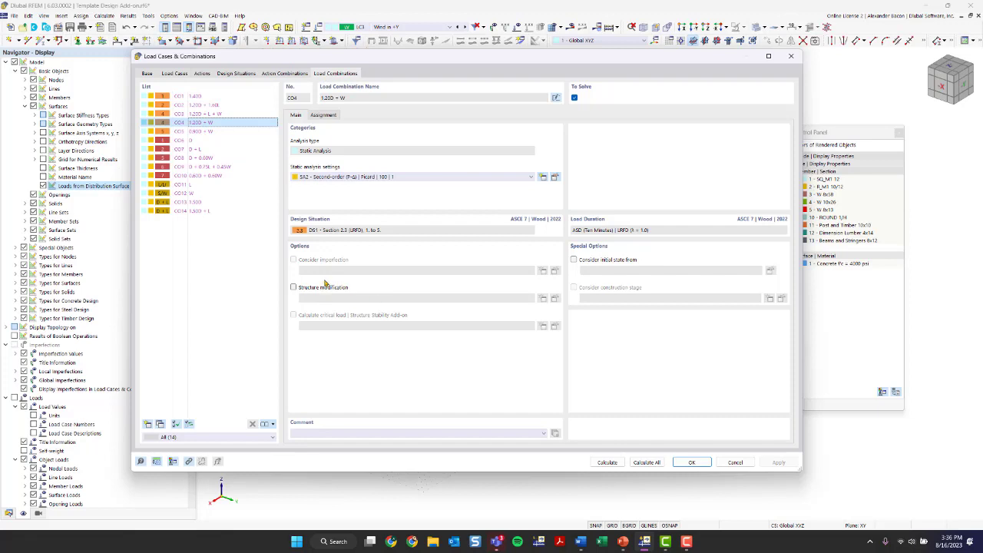
Review the main settings of the LRFD, ASD and serviceability design situations, including the combination wizard options for DS1.
click(236, 73)
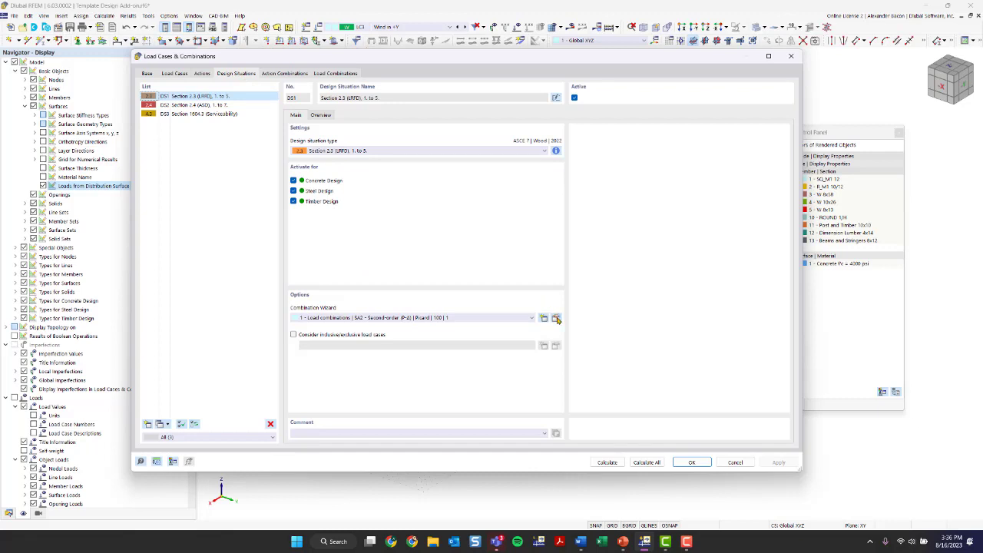
click(379, 321)
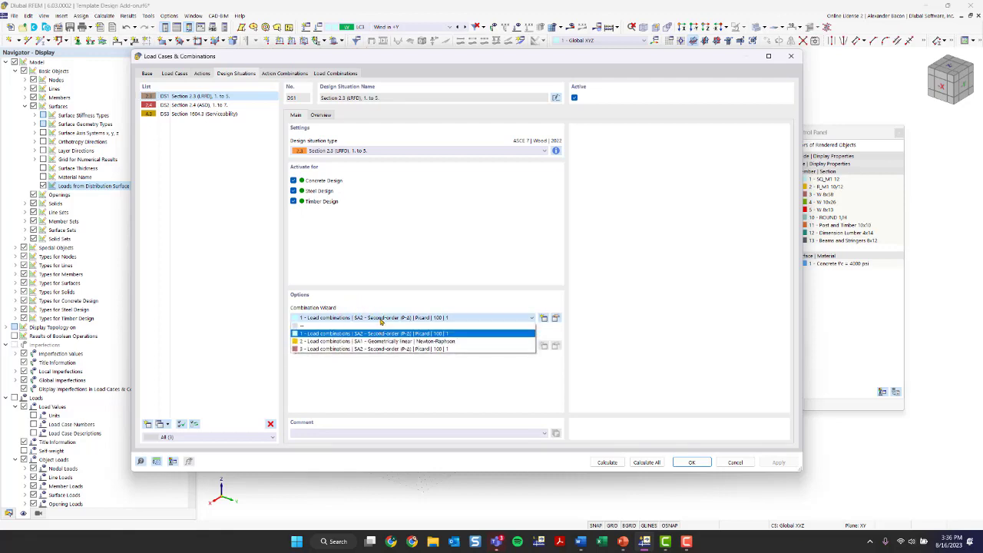
click(380, 321)
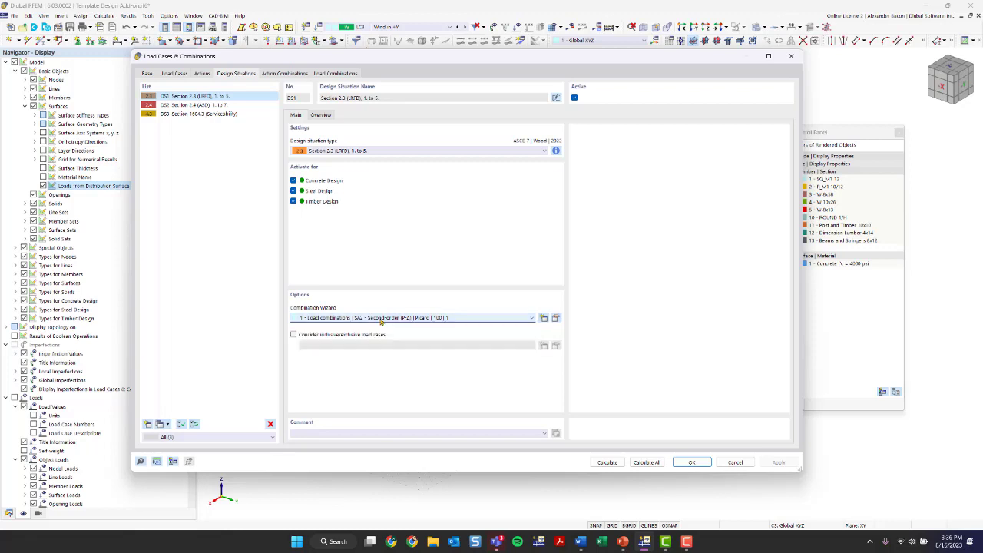
click(214, 105)
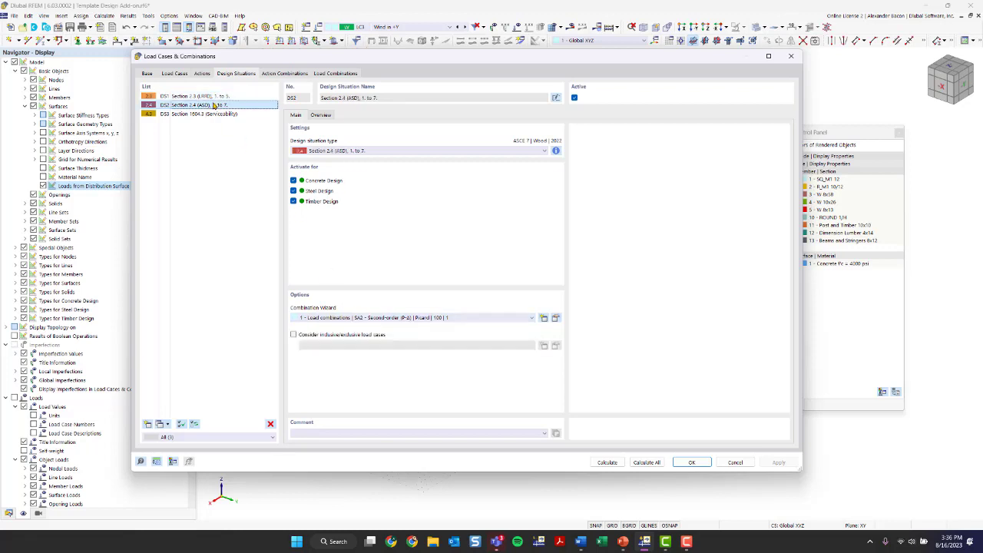
click(218, 114)
click(204, 95)
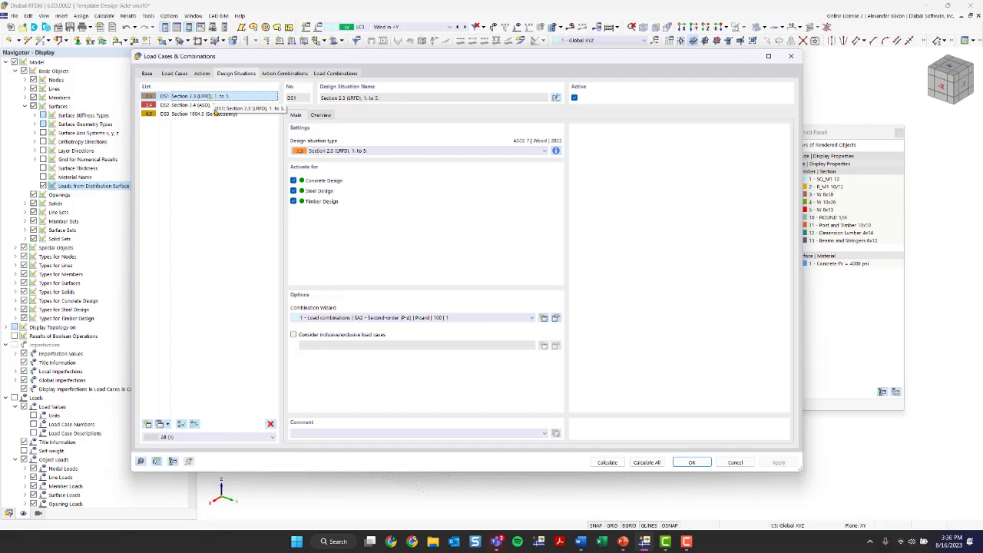
click(212, 105)
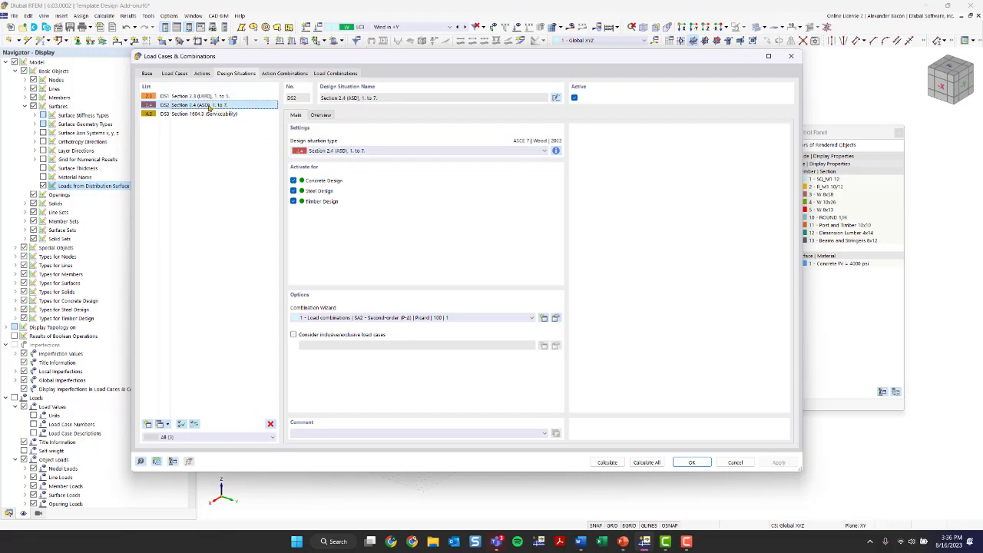
Compare the load combinations assigned to design situations DS1 (LRFD), DS2 (ASD) and DS3 (Serviceability).
click(215, 96)
click(320, 115)
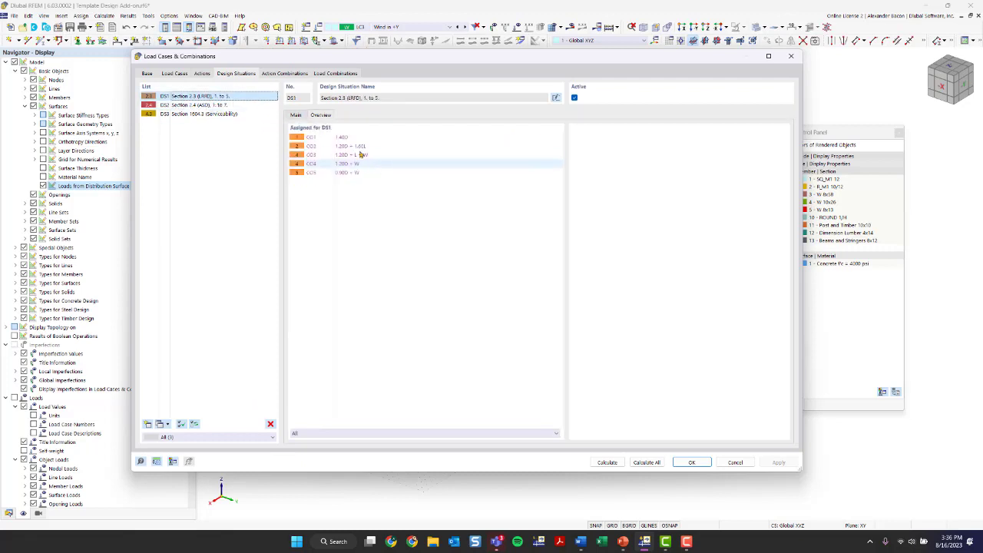
click(232, 105)
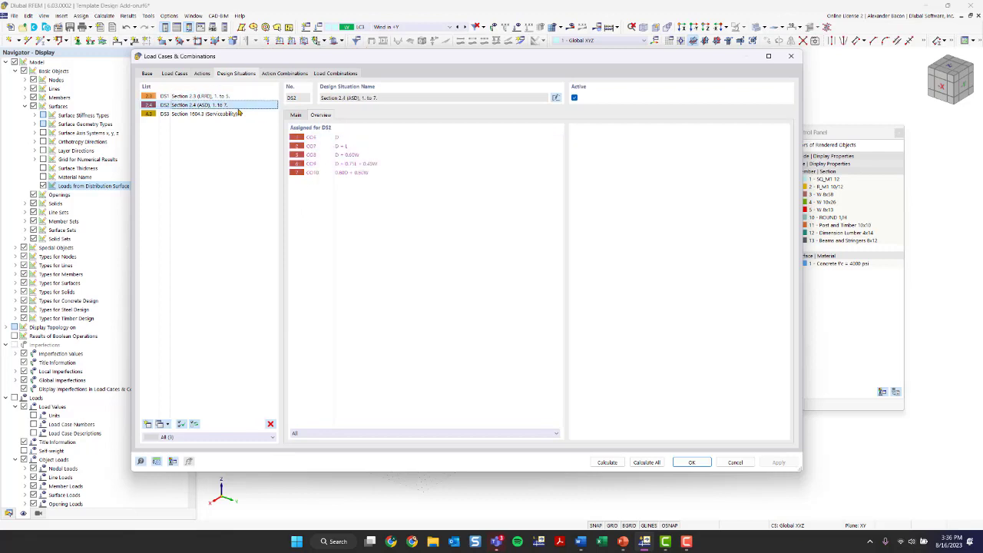
click(233, 98)
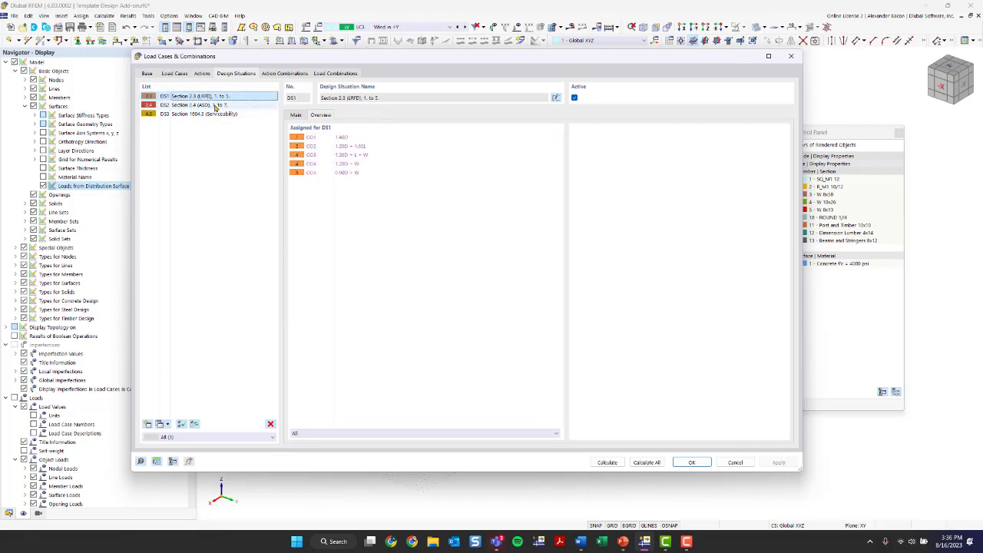
click(251, 114)
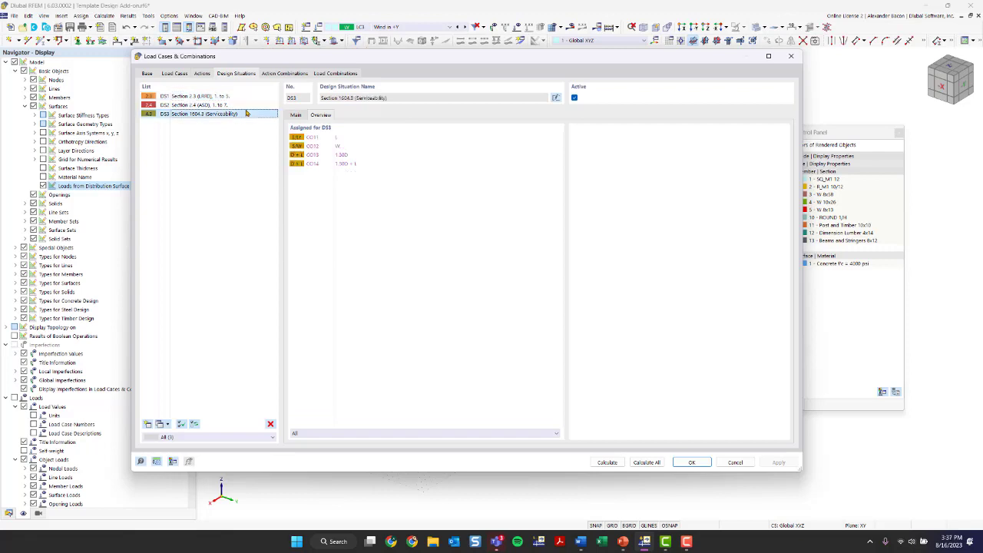
click(244, 106)
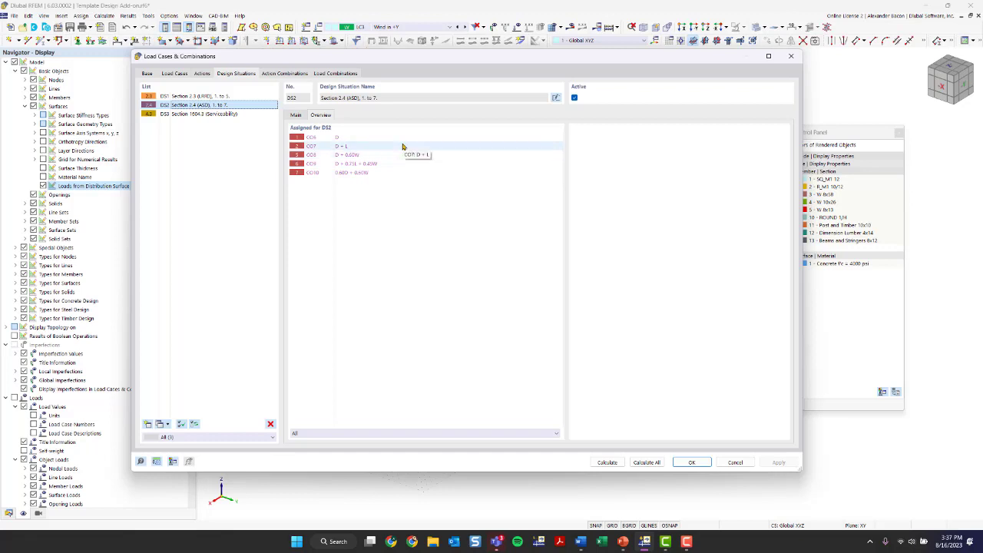
click(196, 96)
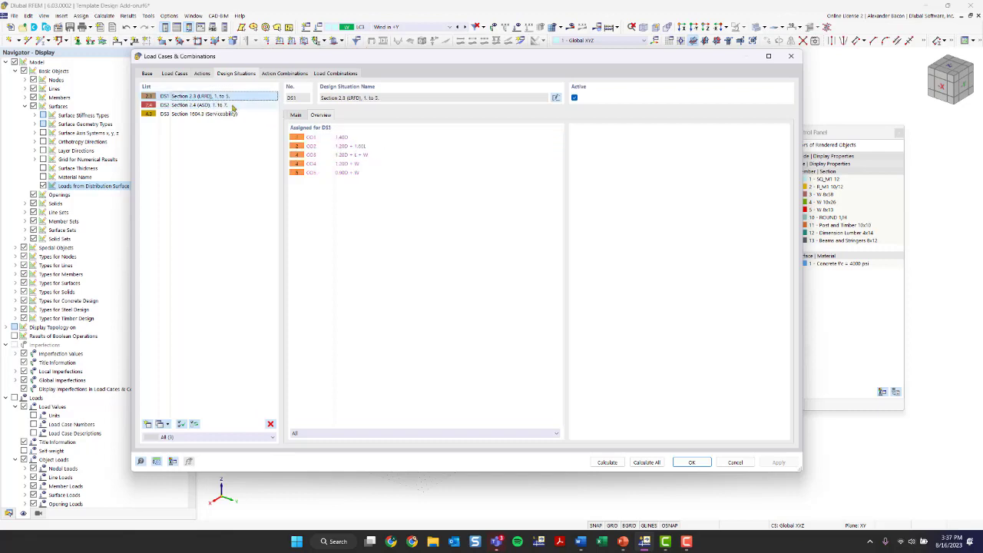
Enable consideration of a structure modification in the combination wizard assigned to design situation DS1.
click(302, 117)
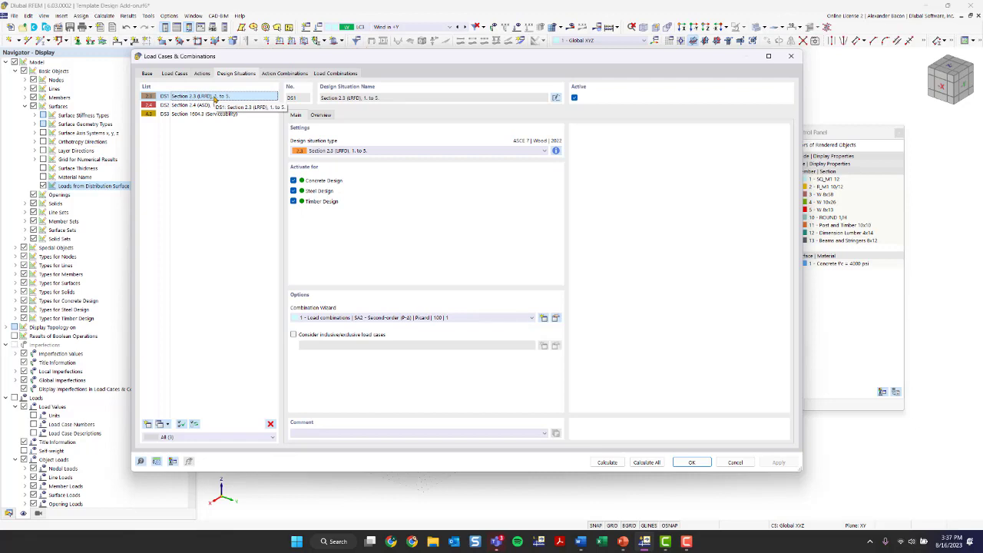
click(555, 318)
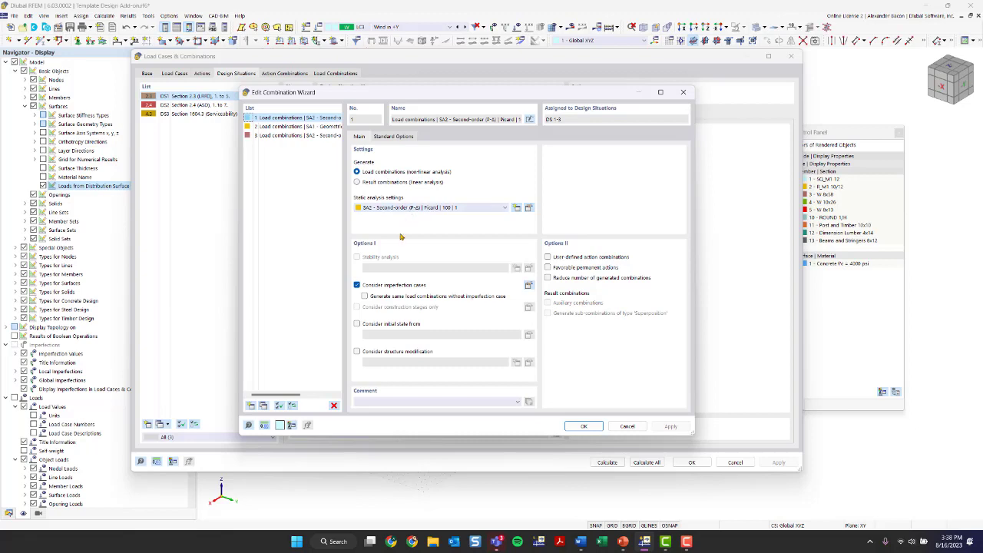
click(371, 354)
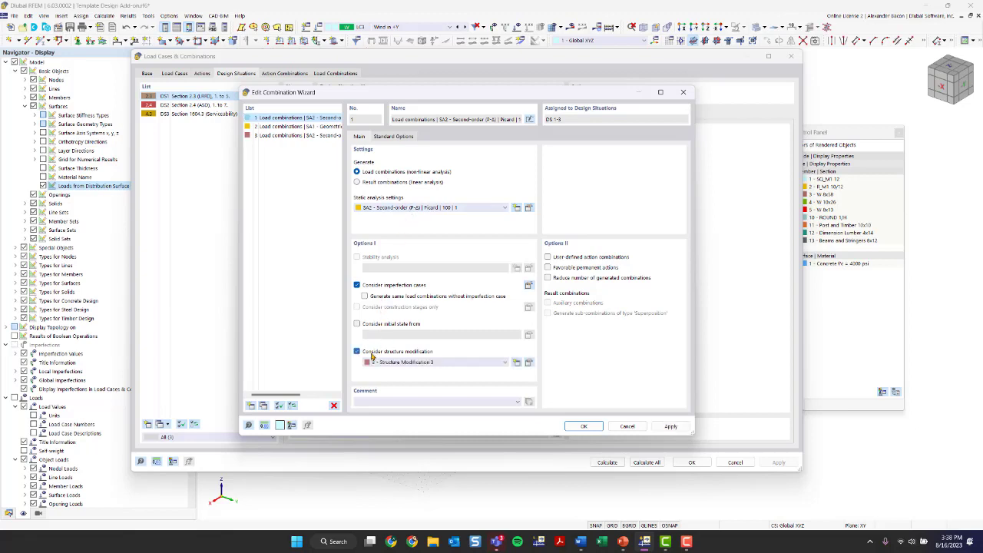
click(450, 363)
click(450, 362)
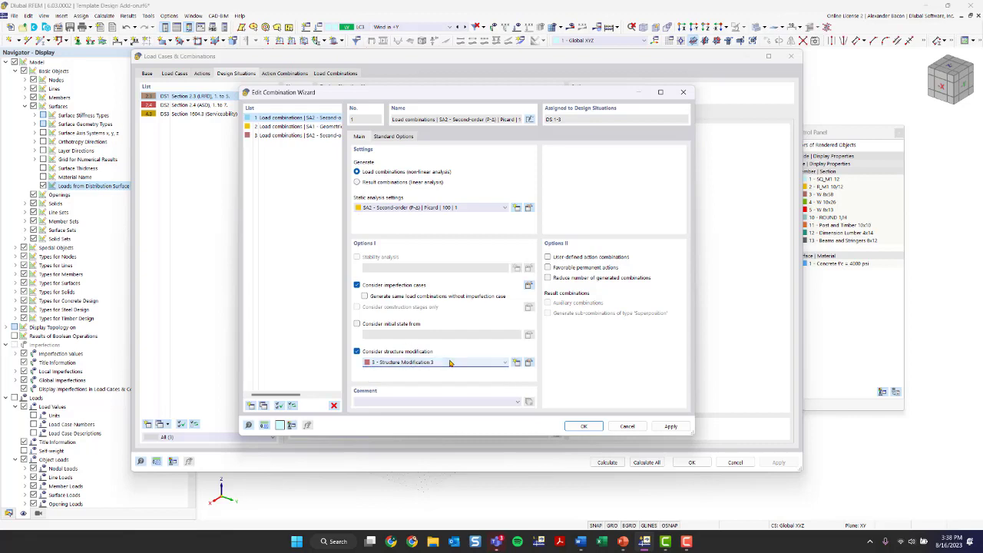
click(529, 363)
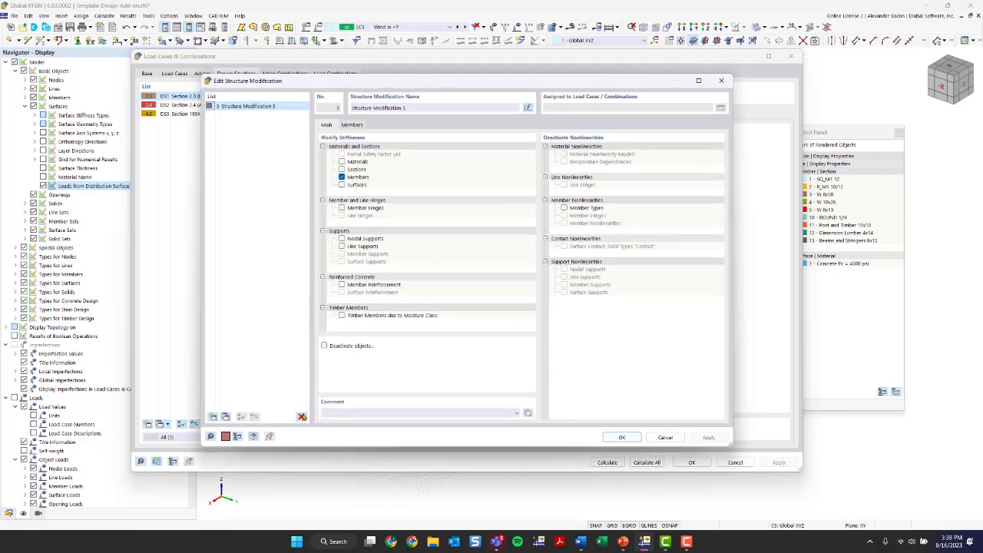
click(301, 416)
click(508, 299)
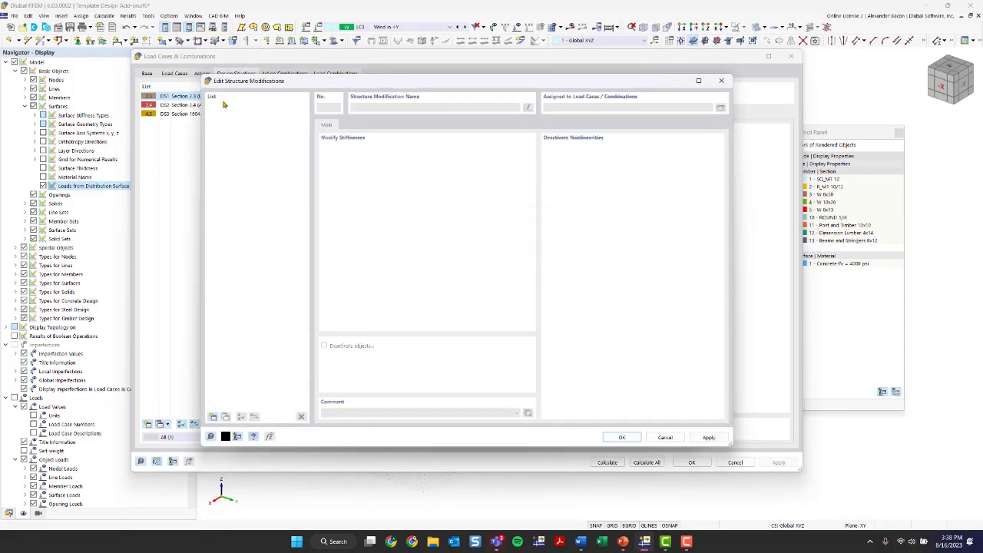
click(721, 80)
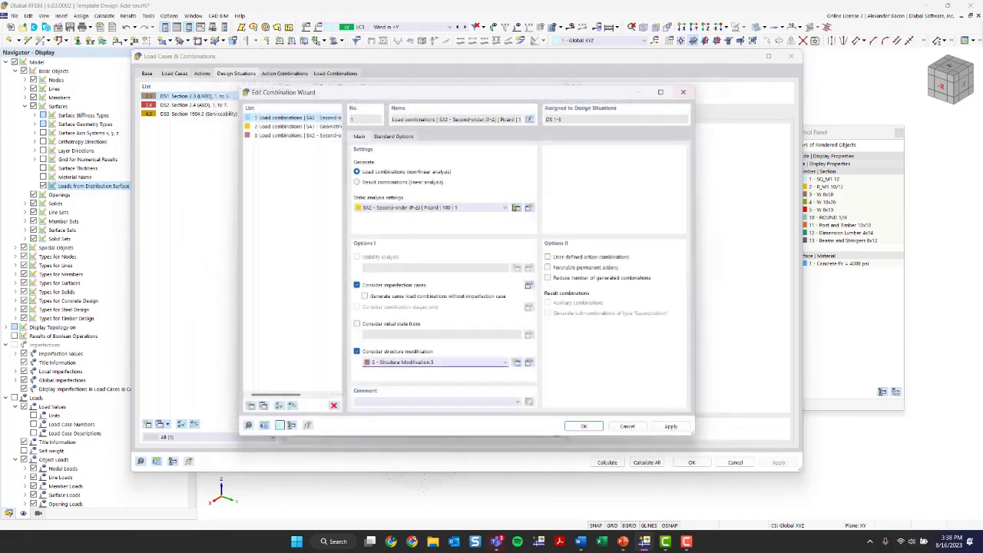
Delete the existing Structure Modification 3 from the wizard's structure modifications.
click(528, 362)
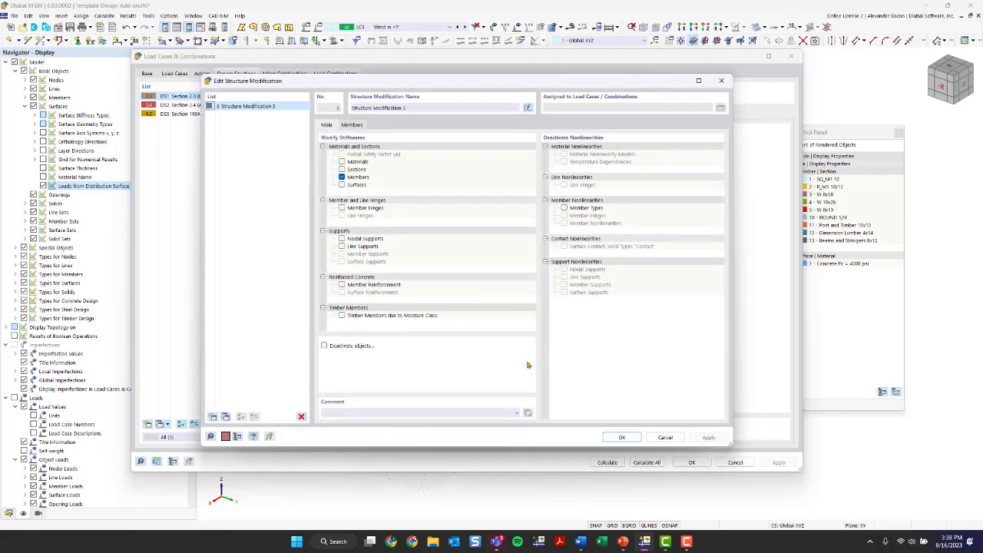
click(301, 416)
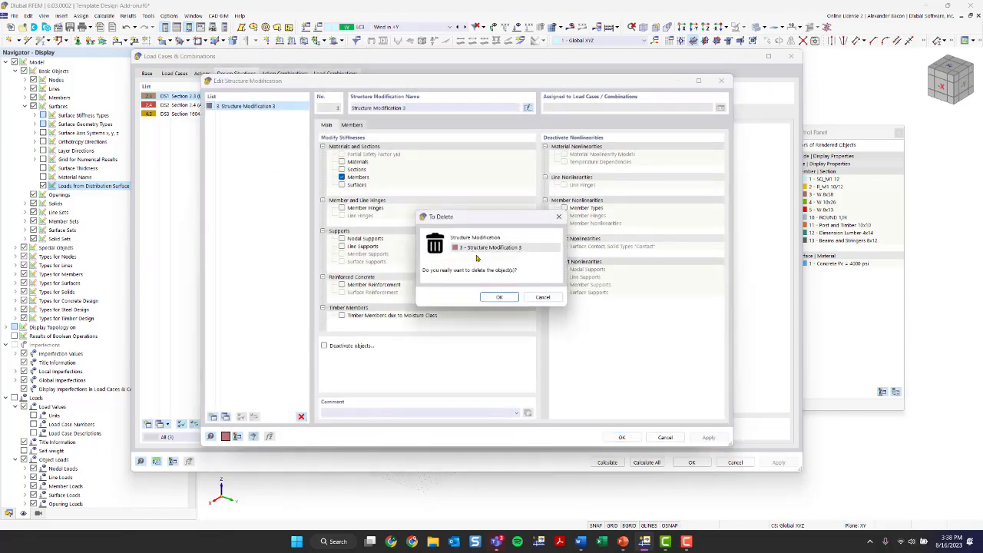
click(494, 295)
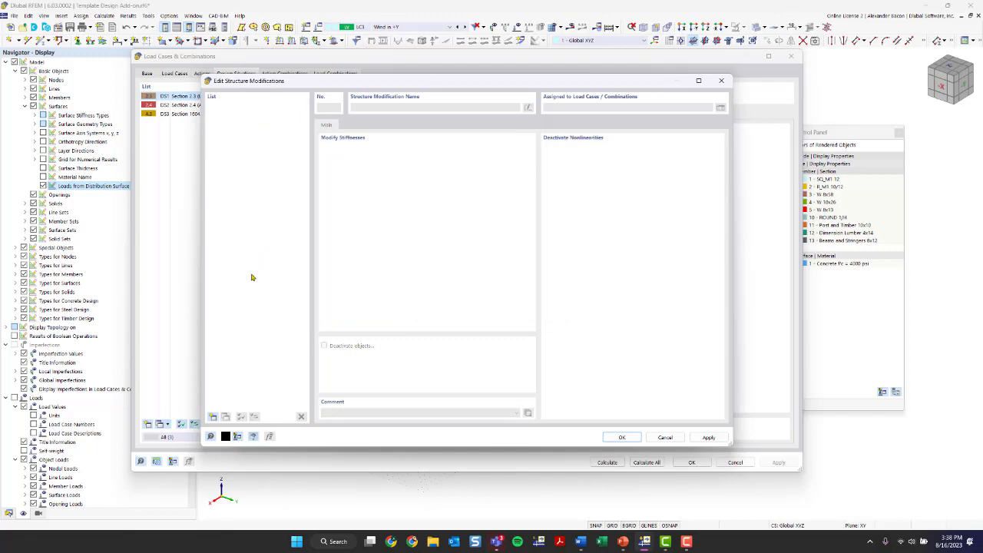
Create a structure modification that modifies member stiffnesses and start a new member stiffness modification in its first row.
click(212, 417)
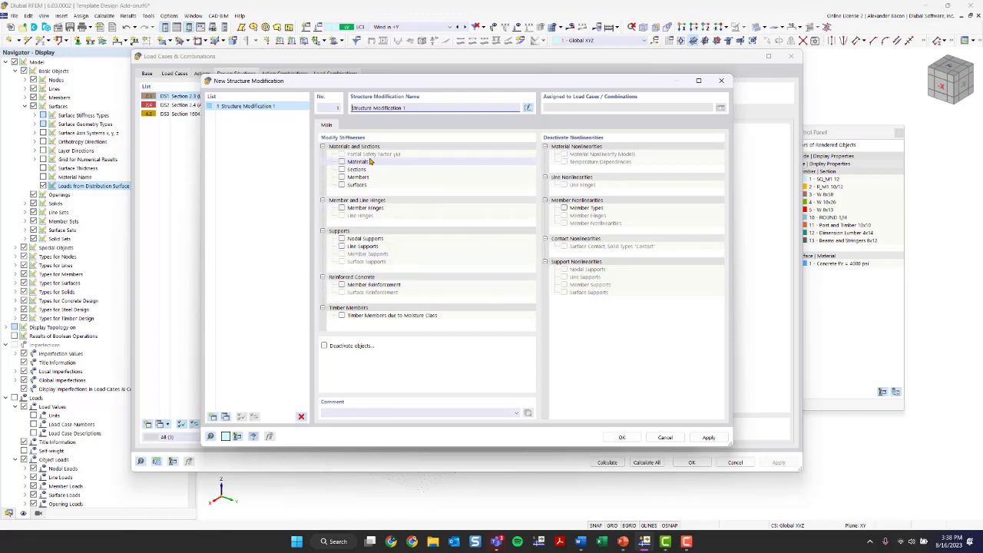
click(341, 177)
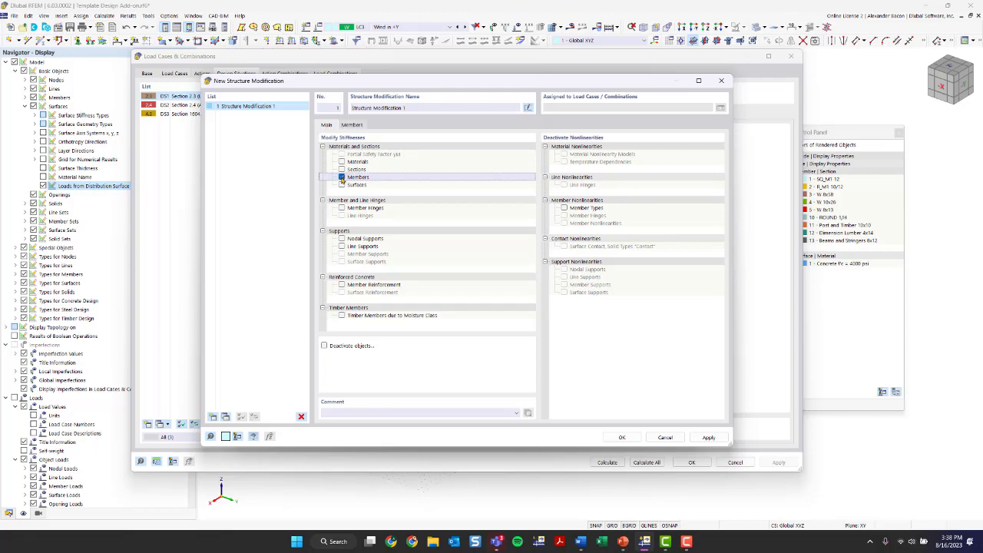
click(351, 124)
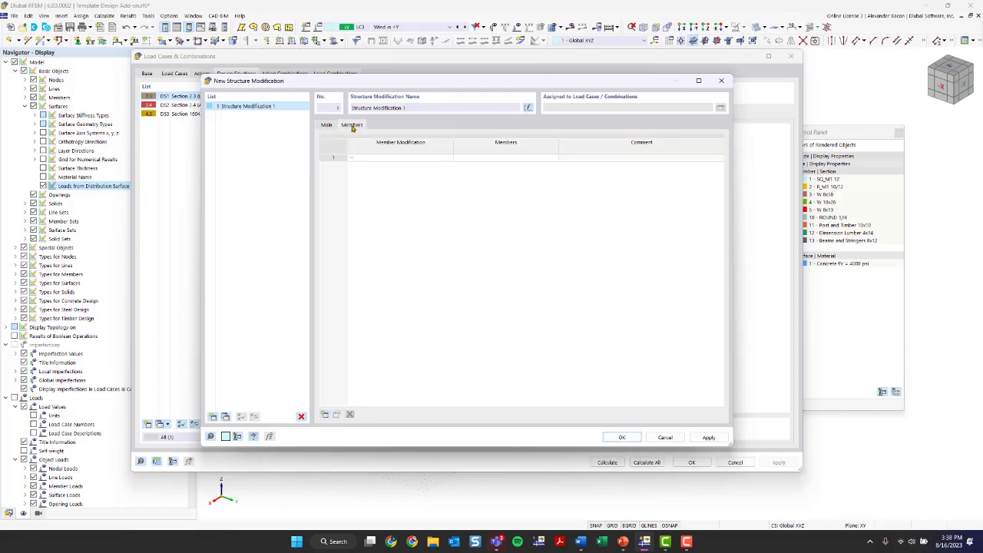
click(382, 158)
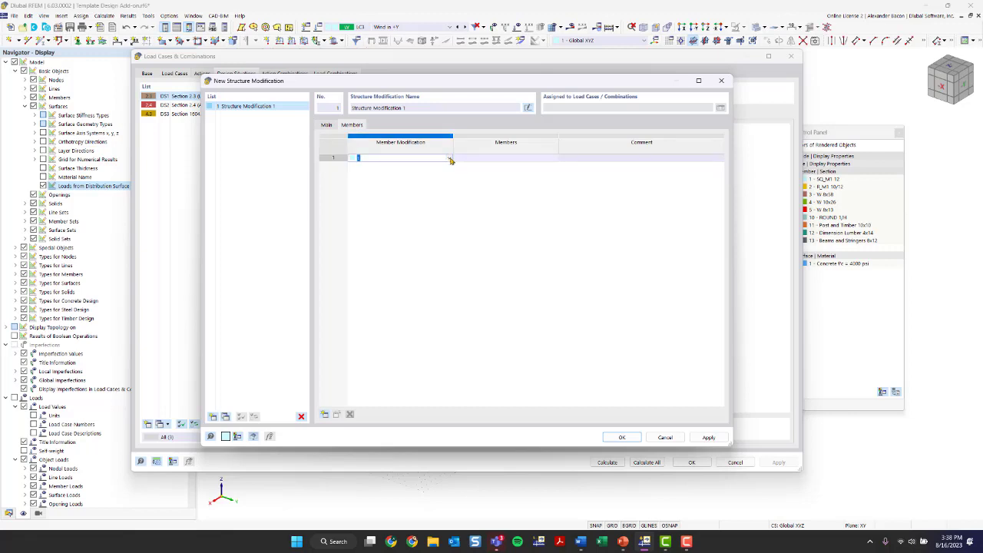
click(450, 159)
click(451, 159)
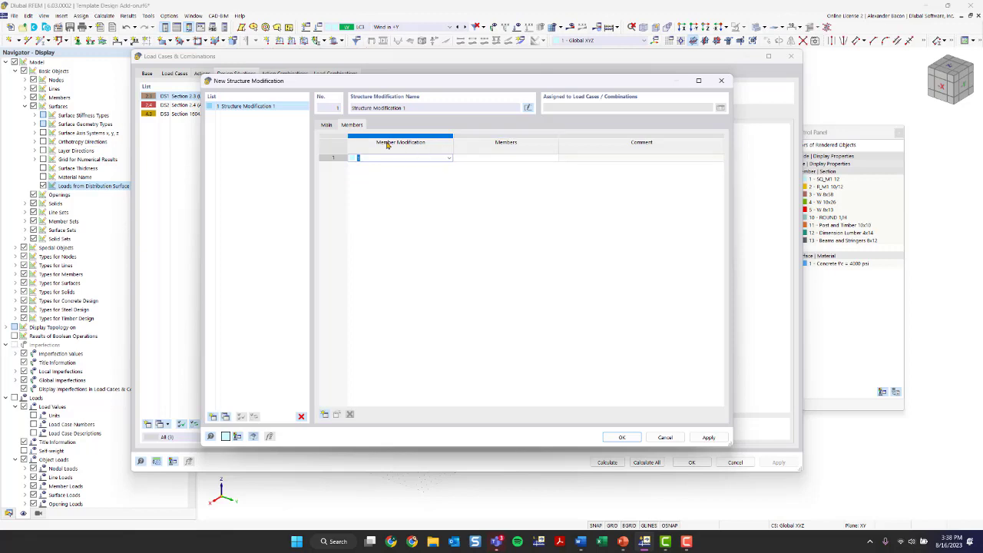
click(449, 158)
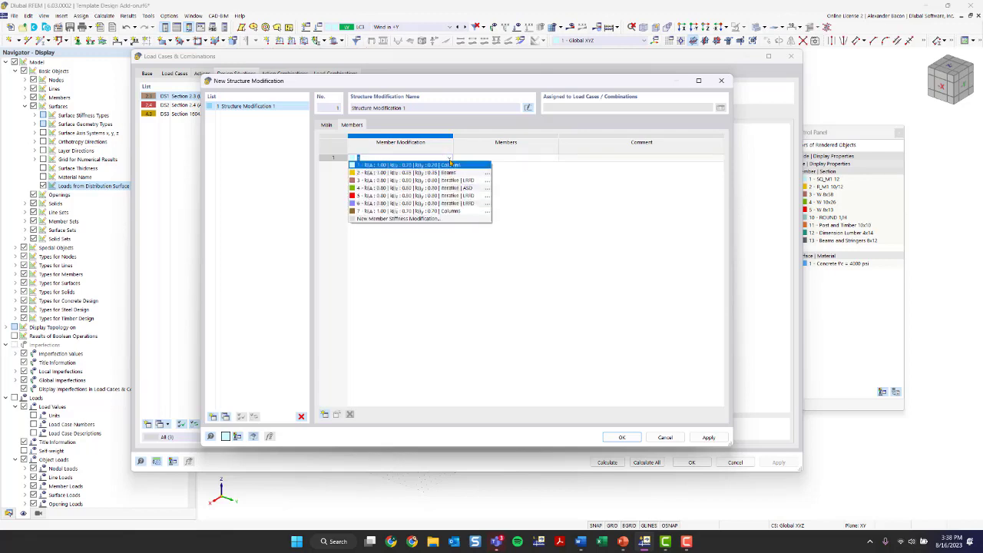
click(403, 220)
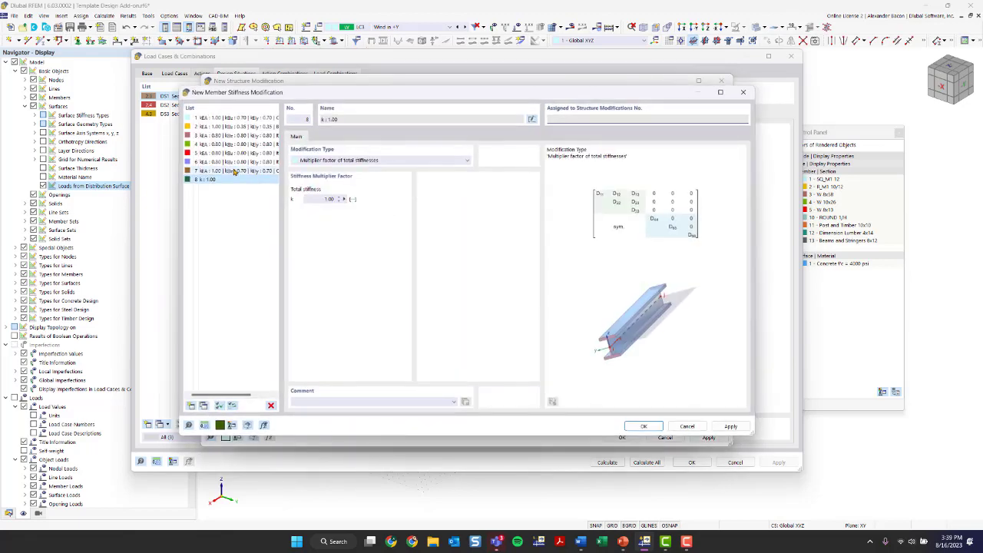
Delete the existing member stiffness modifications 1 to 7, keeping only the new one.
click(233, 169)
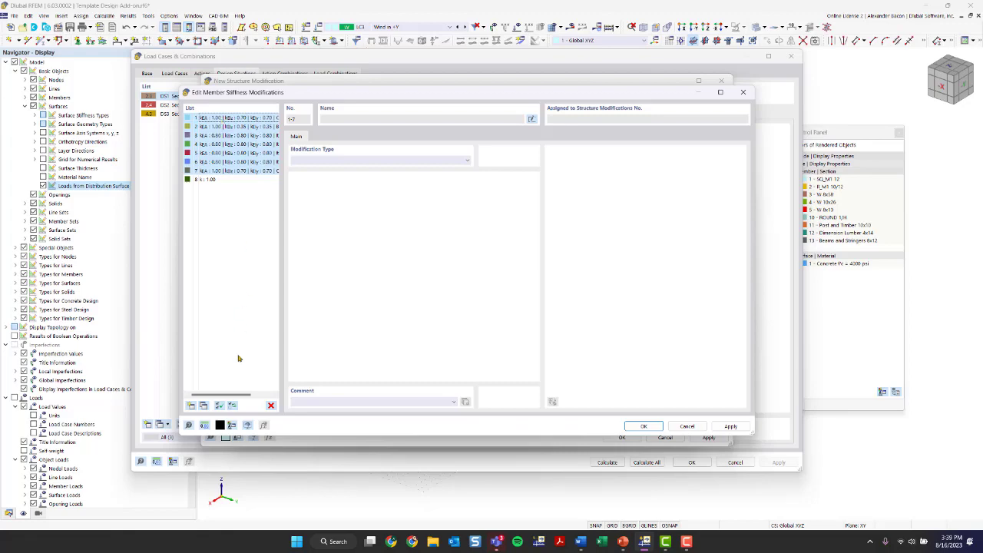
click(270, 404)
click(499, 297)
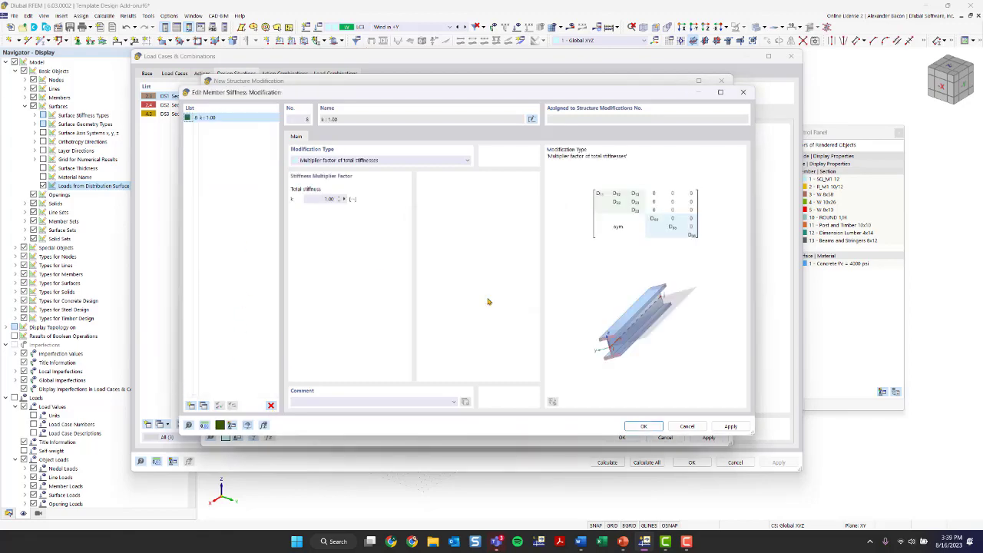
drag(249, 95, 288, 118)
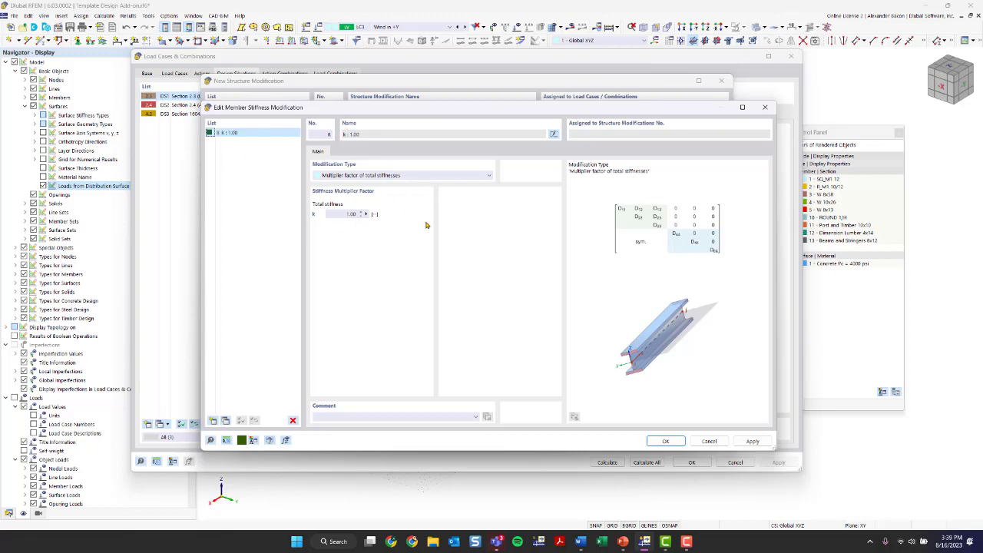
Try the modification types for multiplier factors of total stiffnesses and of partial stiffnesses, weights and masses.
click(393, 176)
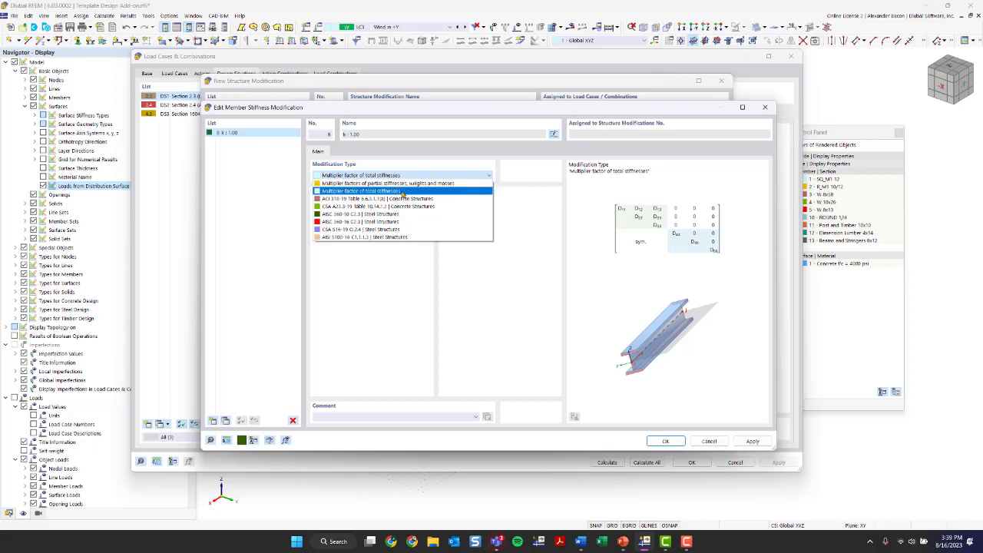
click(403, 192)
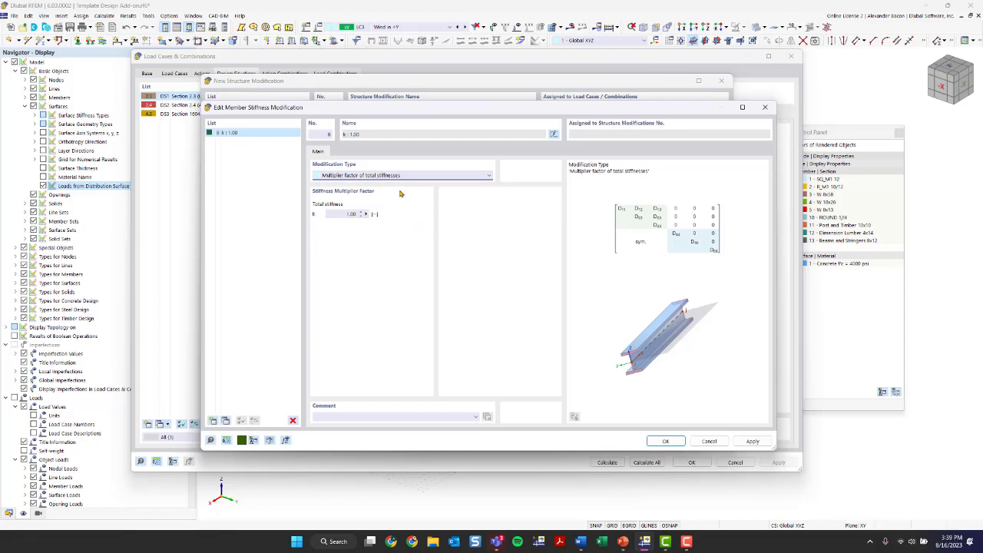
click(357, 177)
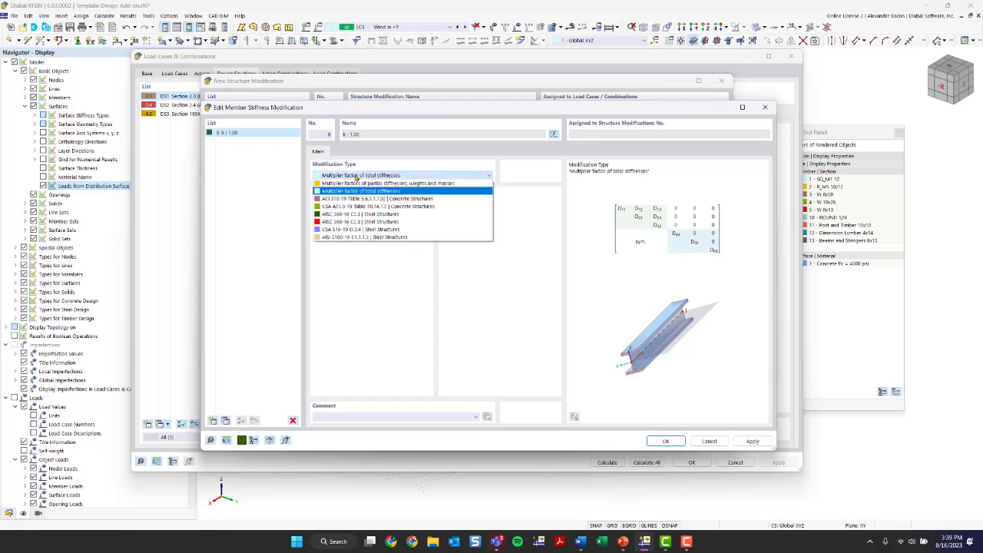
click(363, 183)
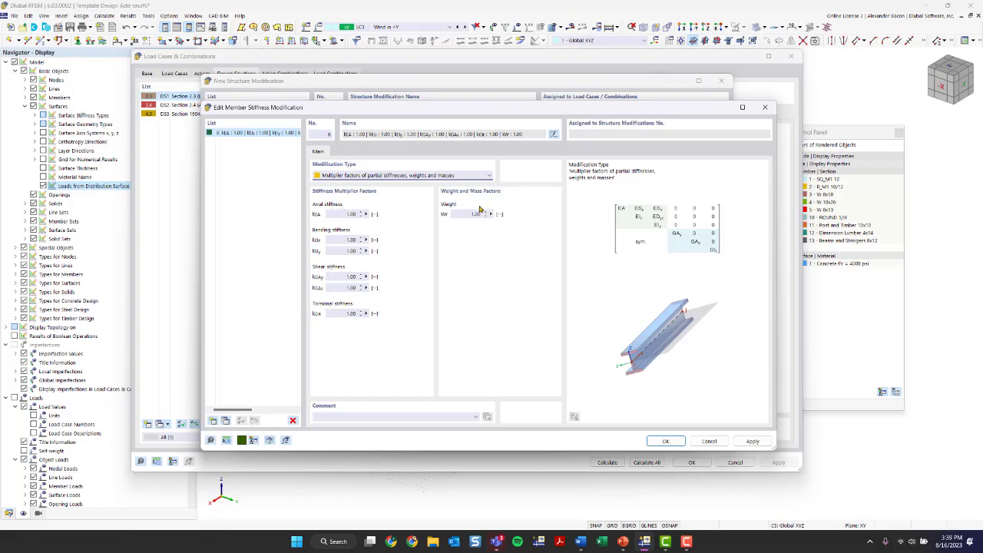
Set the member stiffness modification type to AISC 360-16 C2.3 | Steel Structures and accept the modification.
click(361, 179)
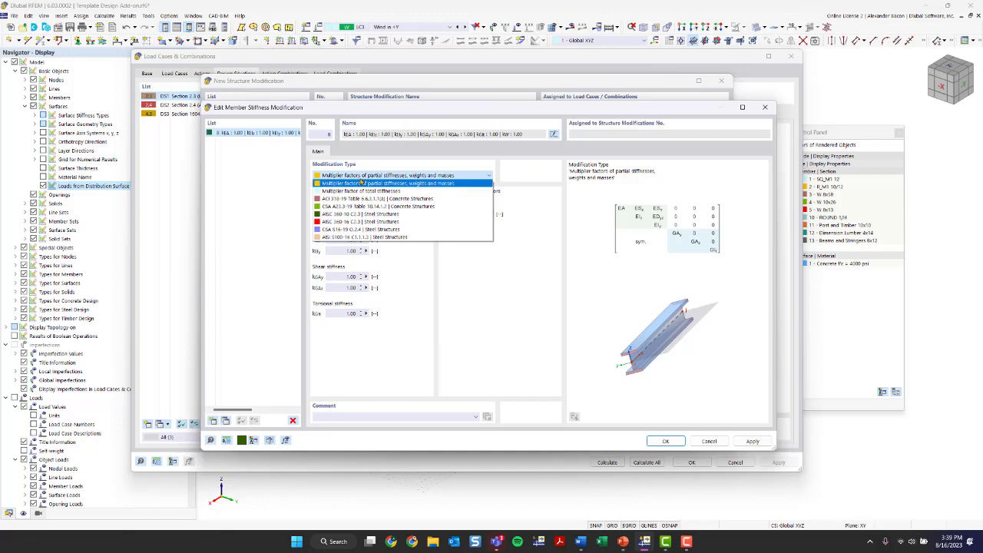
click(364, 222)
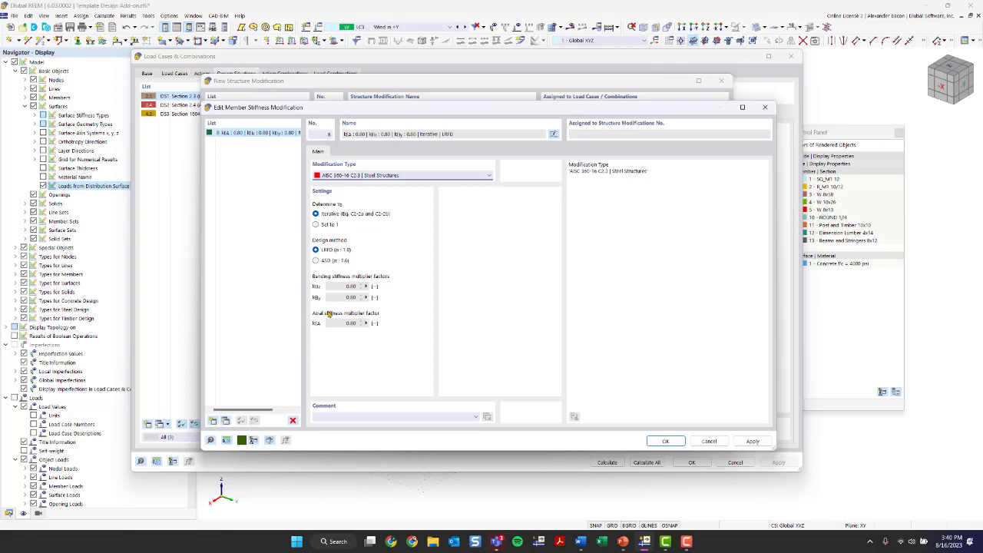
click(665, 441)
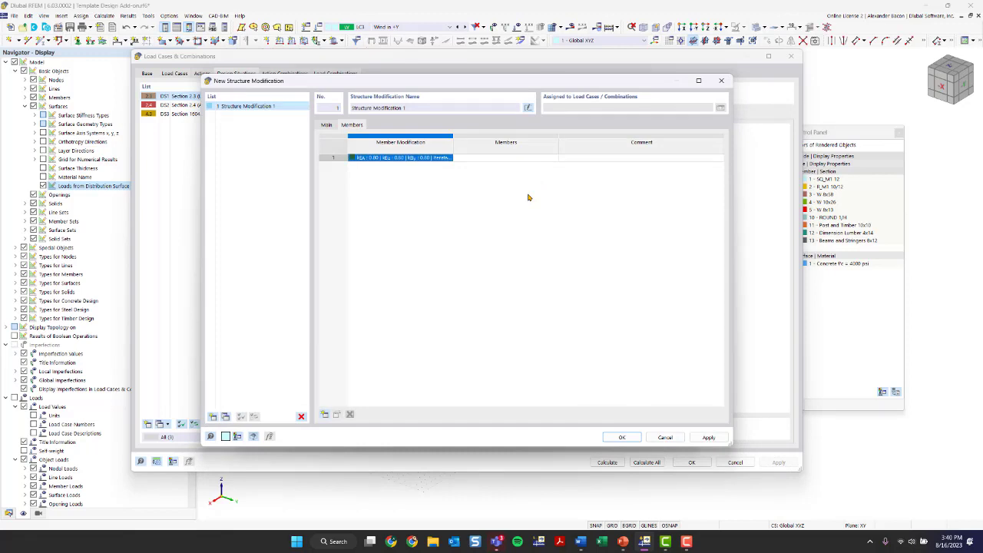
Assign the steel stiffness modification to all members of the steel frame, numbers 6,8,17-26,36,37, selecting them in plan view.
click(503, 158)
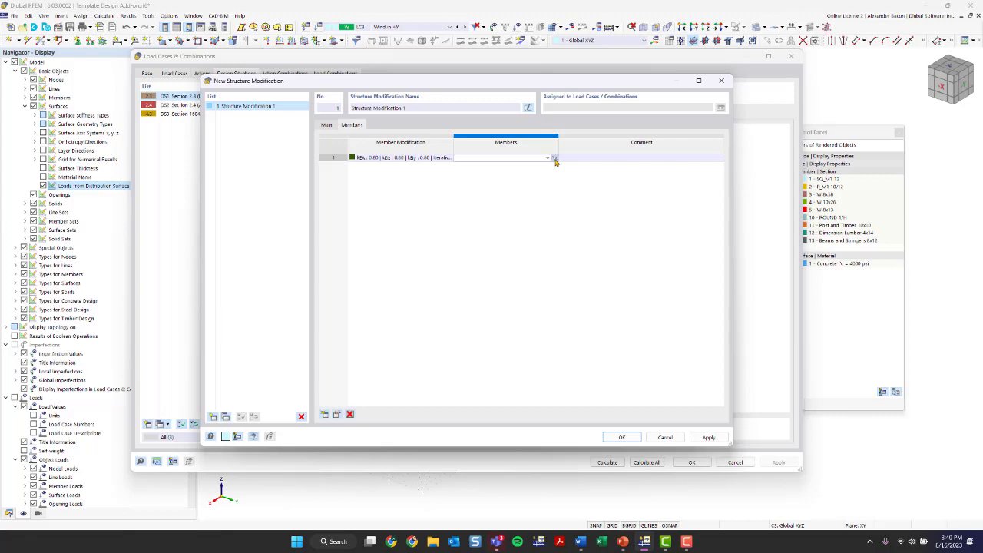
click(553, 158)
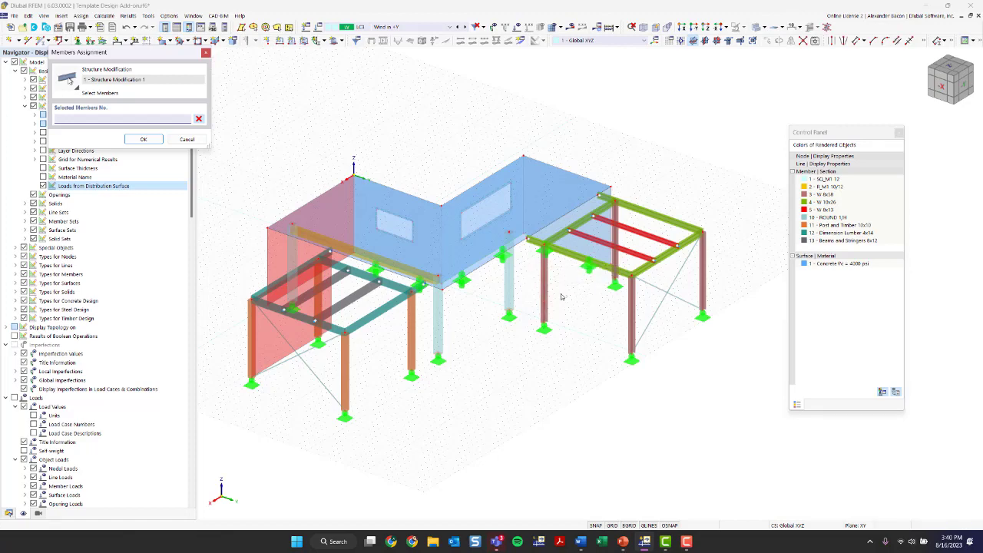
ctrl+middle_drag(617, 329, 670, 421)
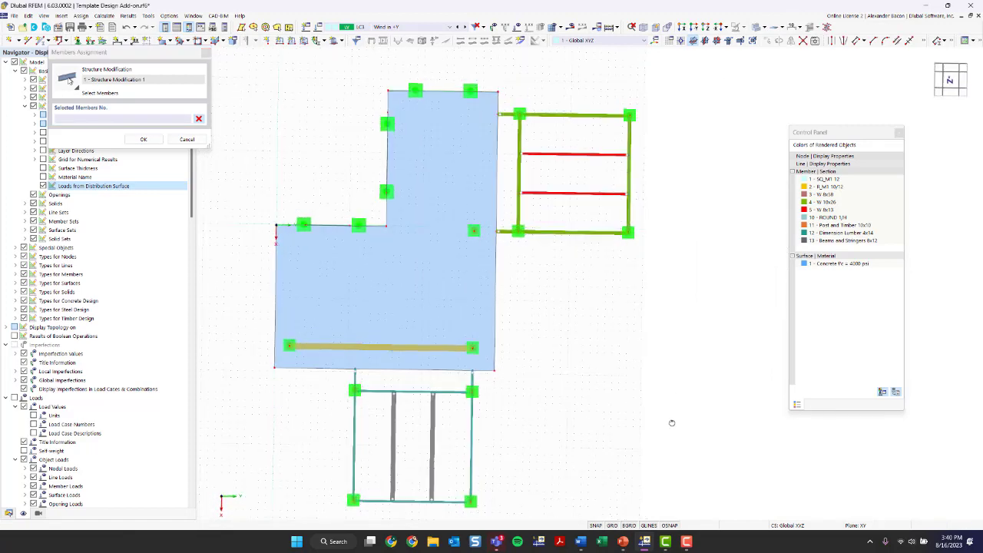
drag(661, 98, 509, 264)
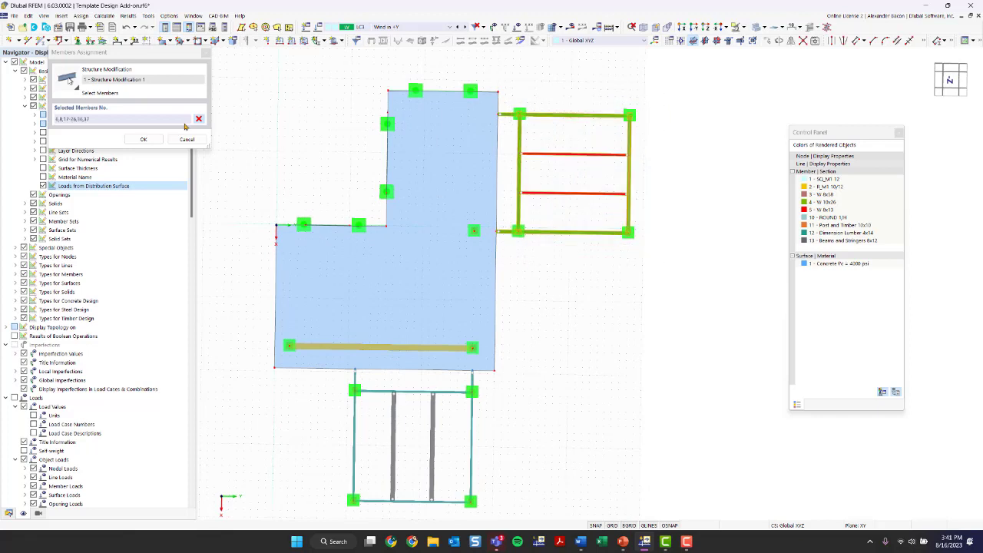
drag(102, 52, 280, 87)
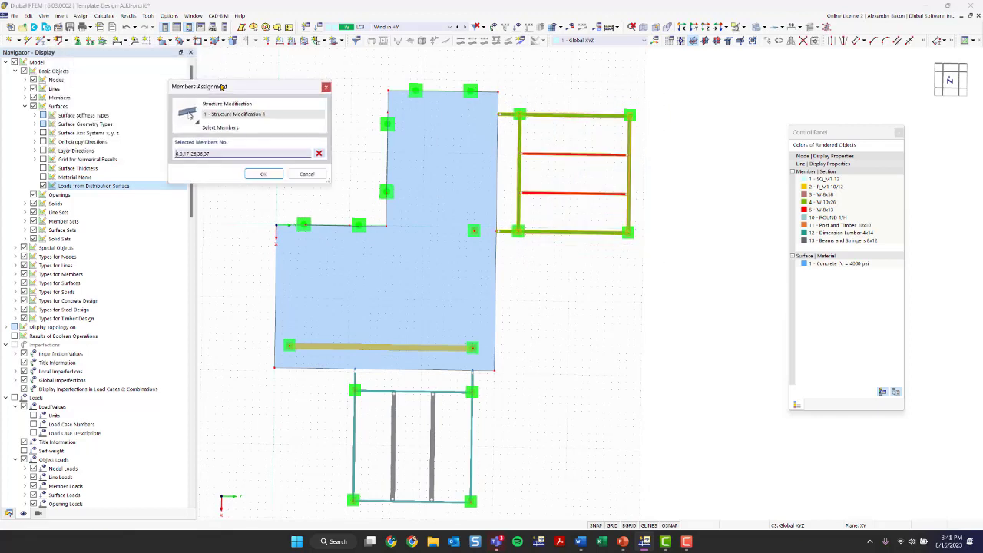
click(264, 174)
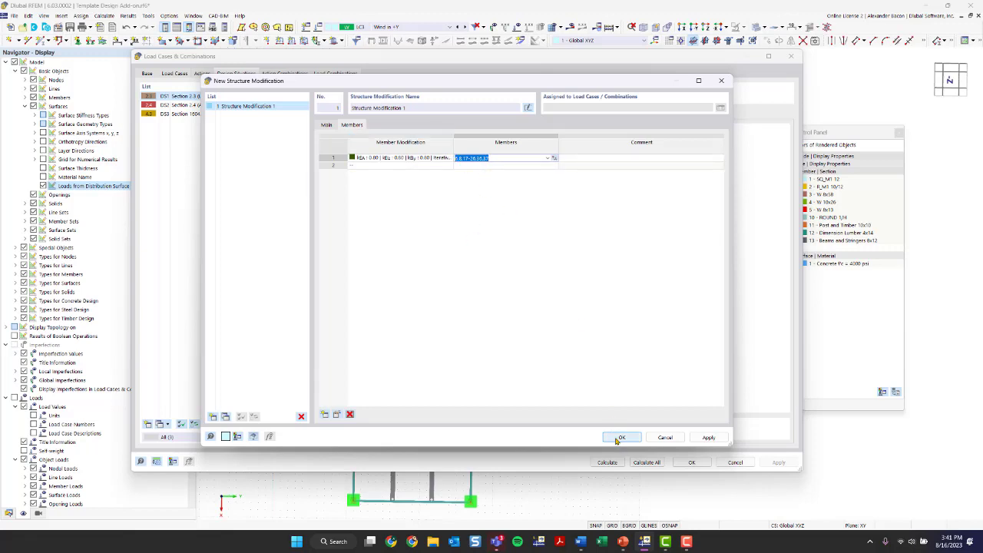
Add a second member stiffness modification of type ACI 318-19 Table 6.6.3.1.1(a) | Concrete Structures with component type Columns.
click(449, 166)
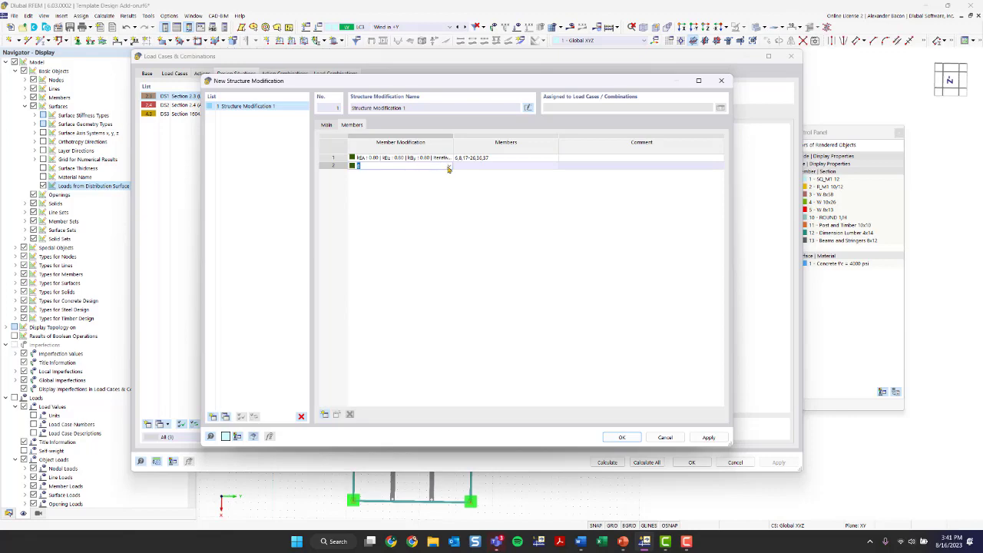
click(448, 167)
click(434, 178)
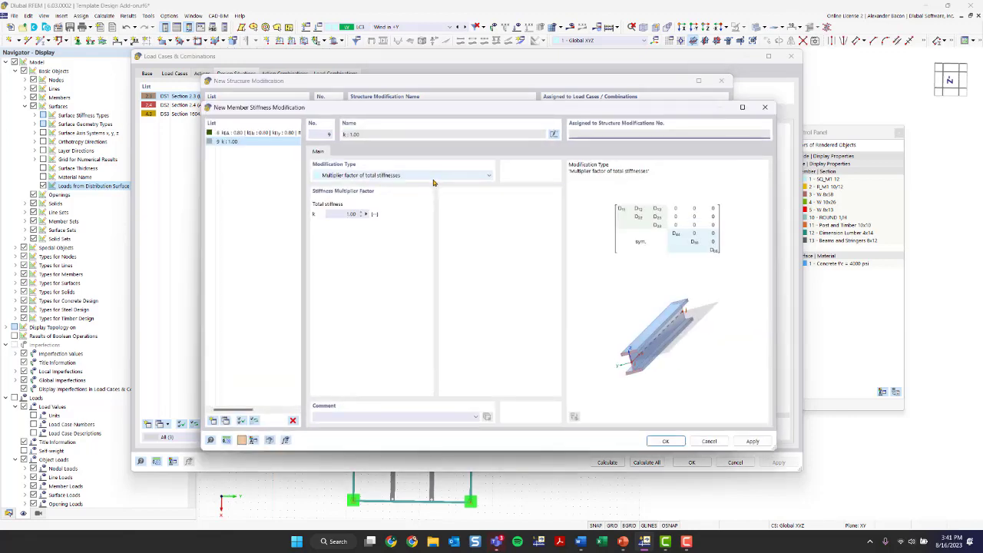
click(354, 176)
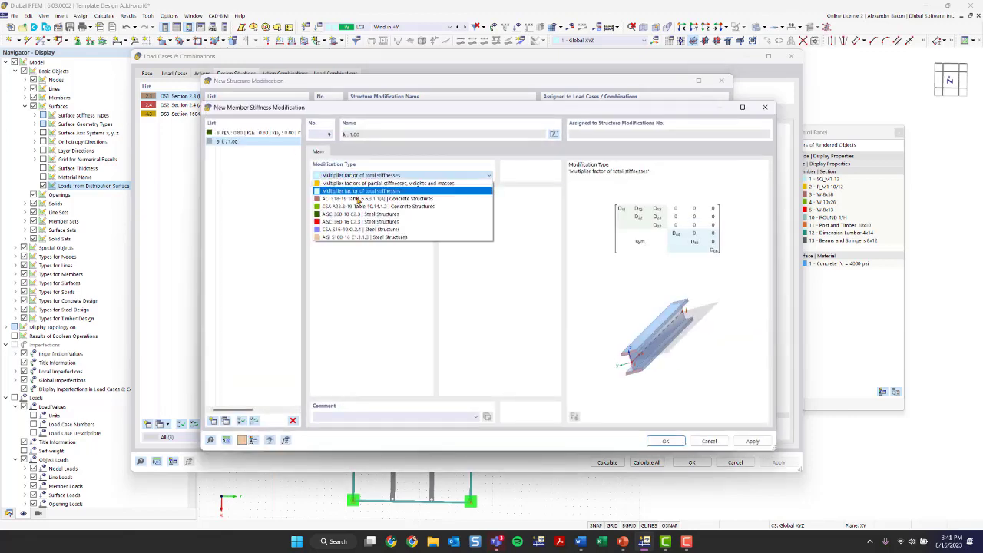
click(357, 199)
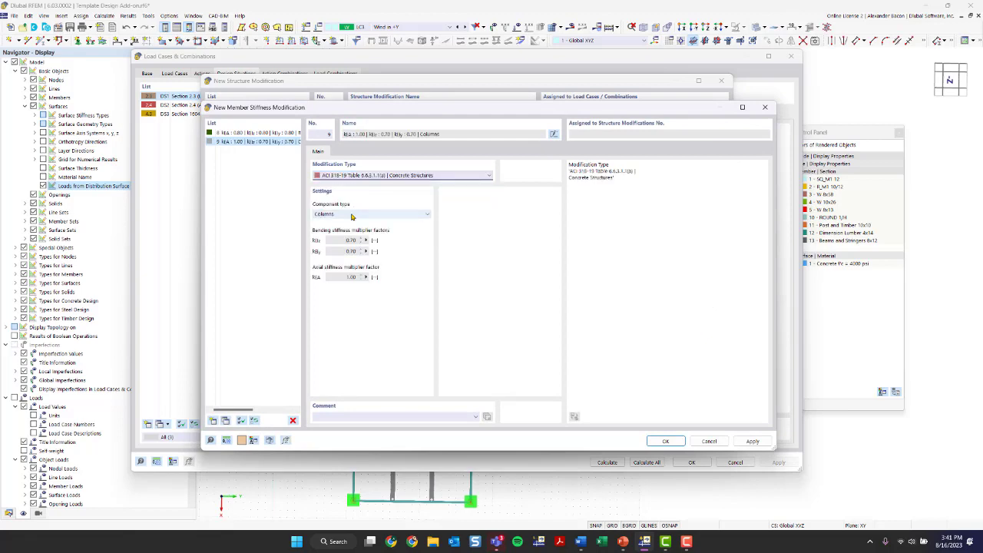
click(665, 442)
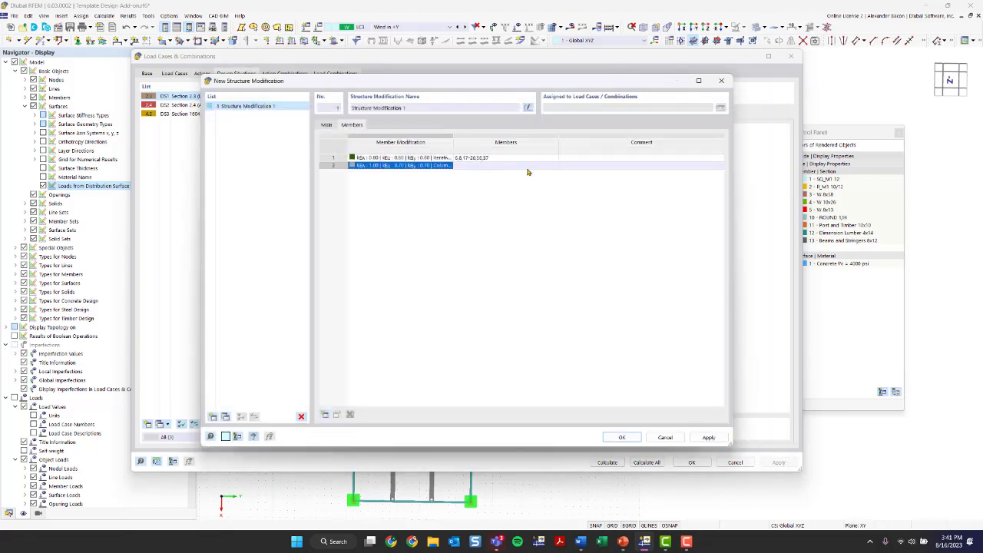
Assign the concrete column stiffness modification to the three concrete columns, members 2, 41 and 44, picking them in the model.
click(529, 166)
click(552, 166)
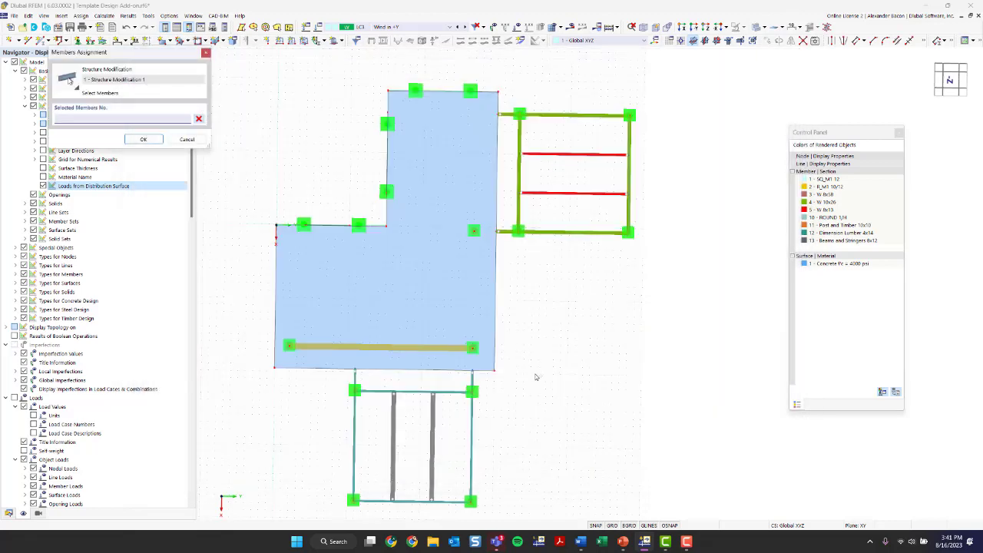
ctrl+middle_drag(559, 375, 239, 279)
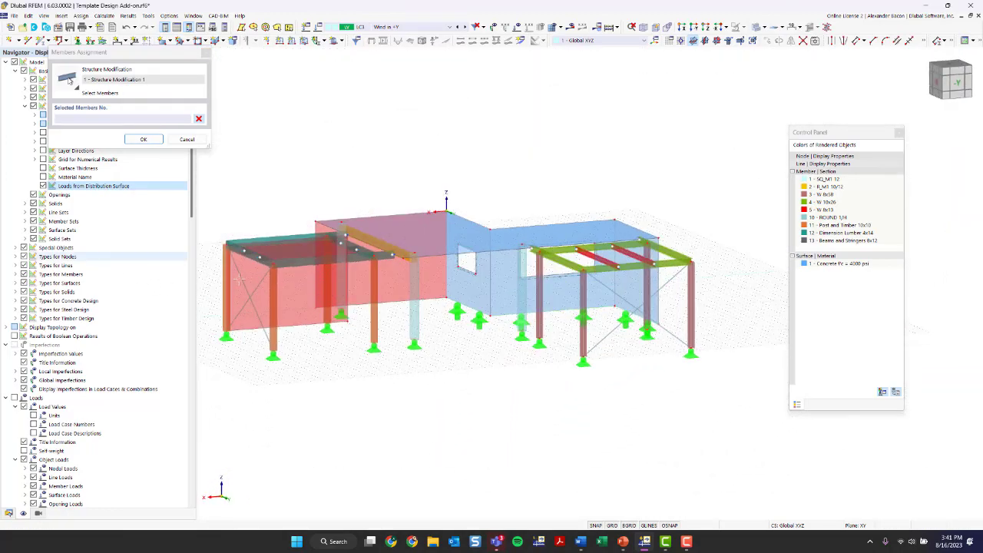
click(339, 296)
click(414, 316)
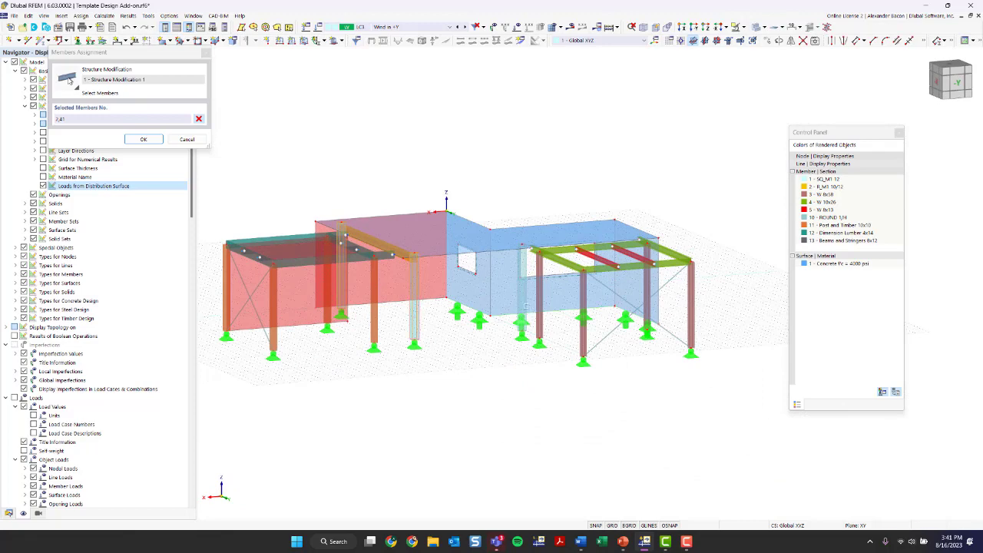
click(523, 304)
click(143, 139)
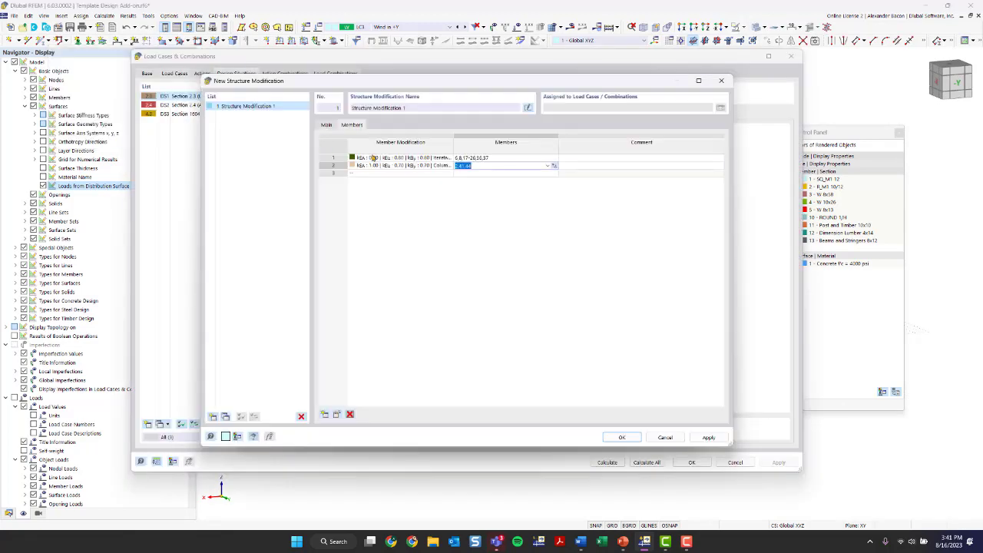
Add a third member stiffness modification of type ACI 318-19 Table 6.6.3.1.1(a) | Concrete Structures with component type Beams.
click(406, 174)
click(449, 173)
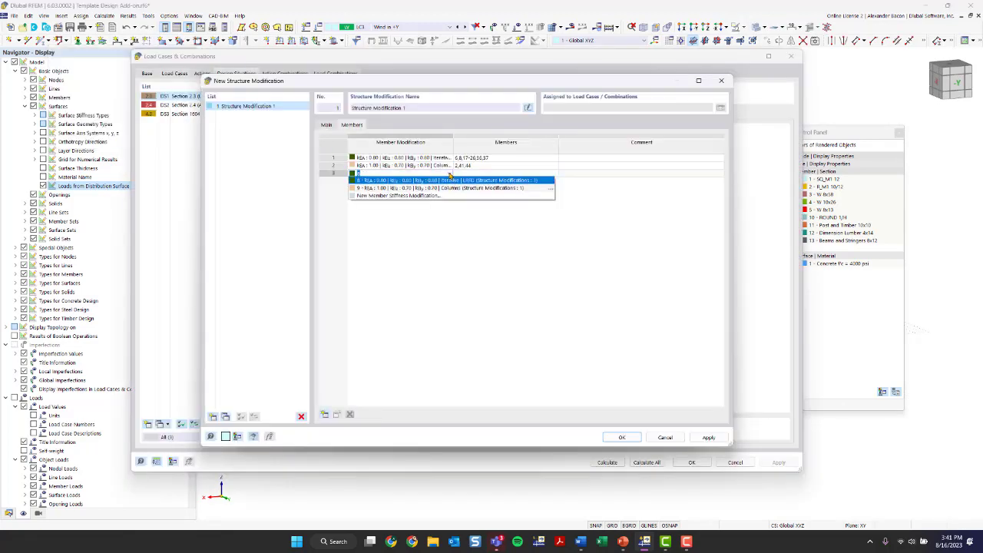
click(432, 195)
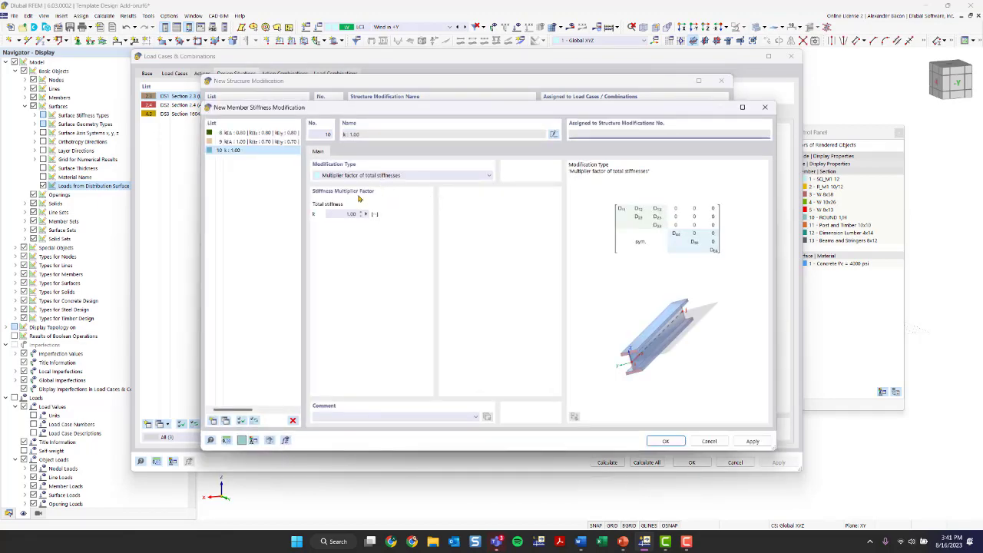
click(353, 175)
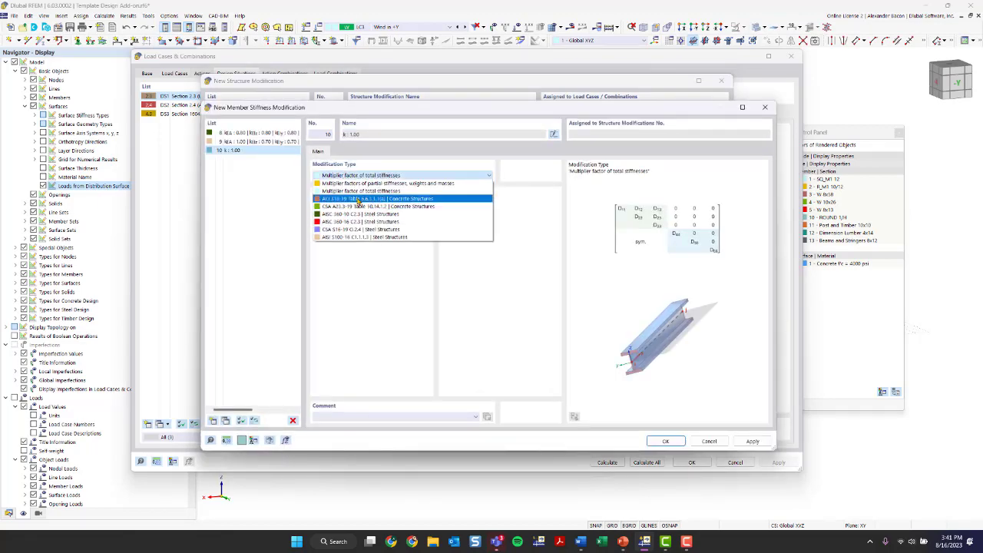
click(358, 199)
click(342, 215)
click(354, 228)
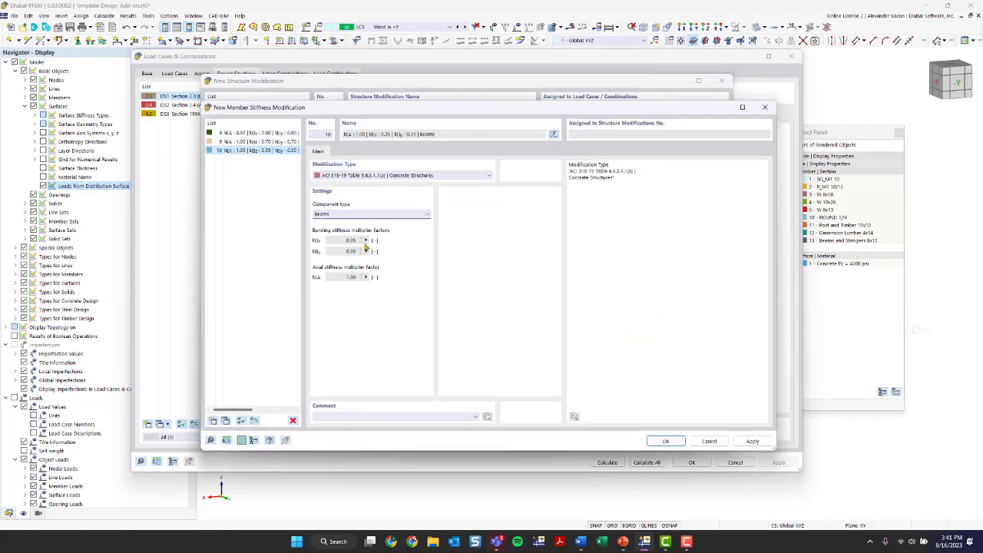
click(665, 440)
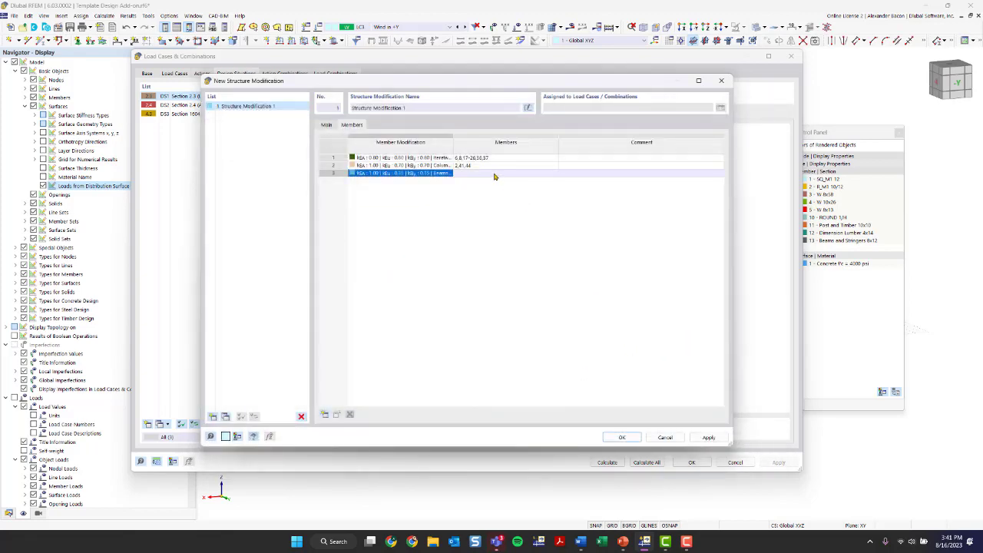
Assign the concrete beam stiffness modification to the rib under the concrete roof slab, member 4.
click(555, 173)
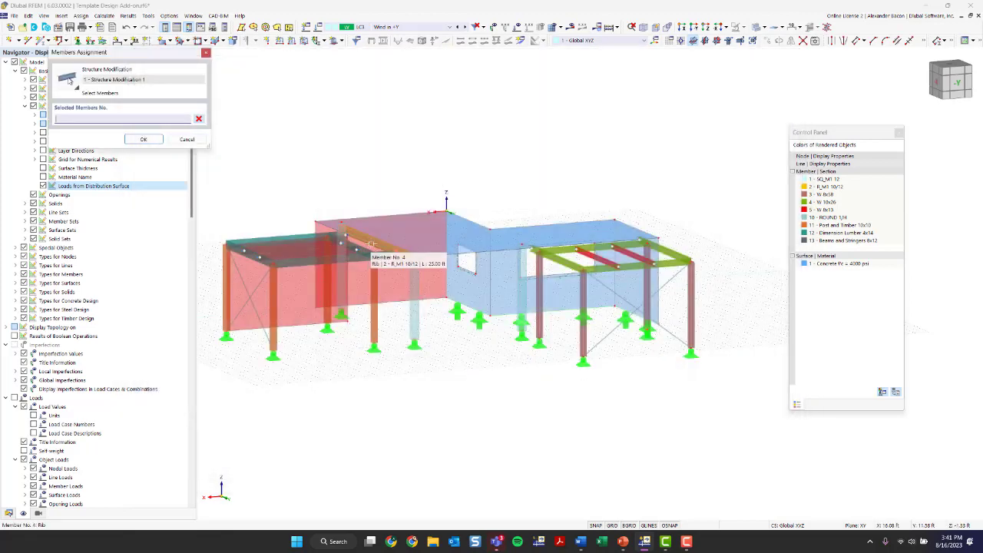
click(371, 244)
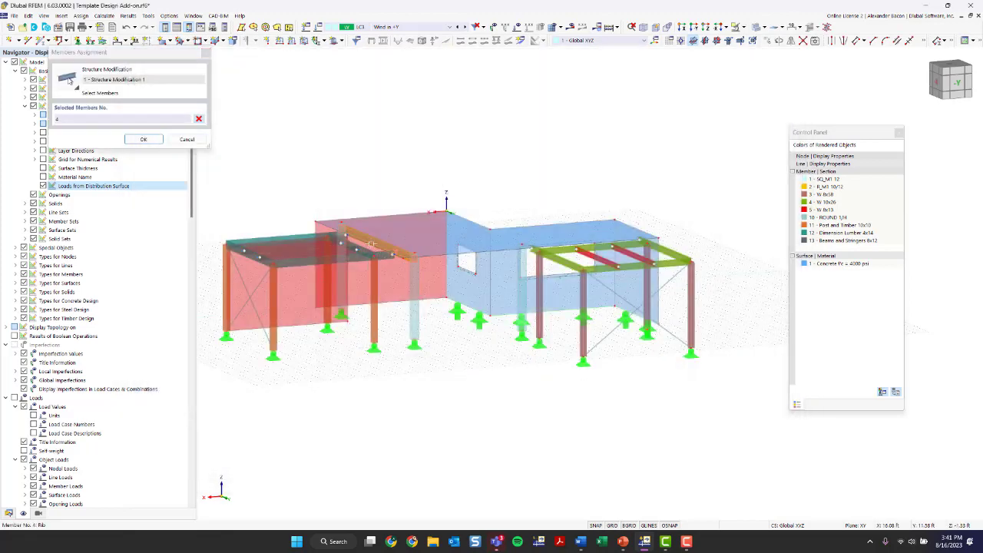
click(150, 141)
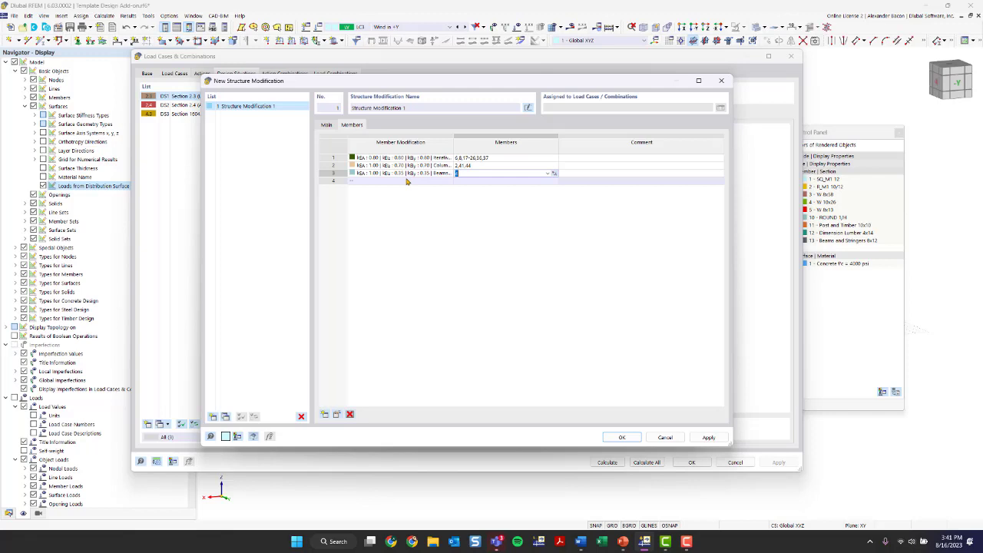
Enable stiffness modification for surfaces and add the existing 0.25 Flat plates and flat slabs surface modification.
click(327, 124)
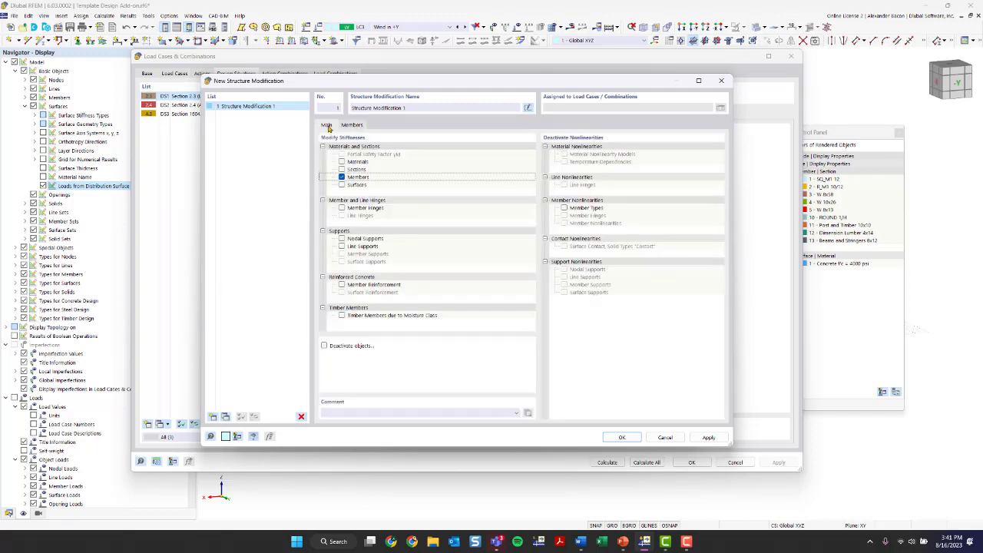
click(342, 185)
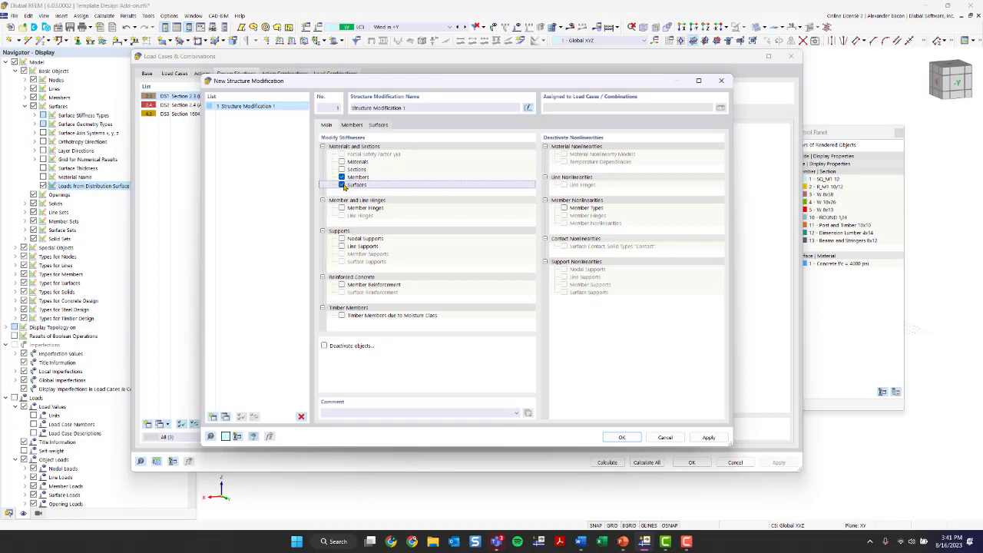
click(376, 124)
click(435, 157)
click(449, 158)
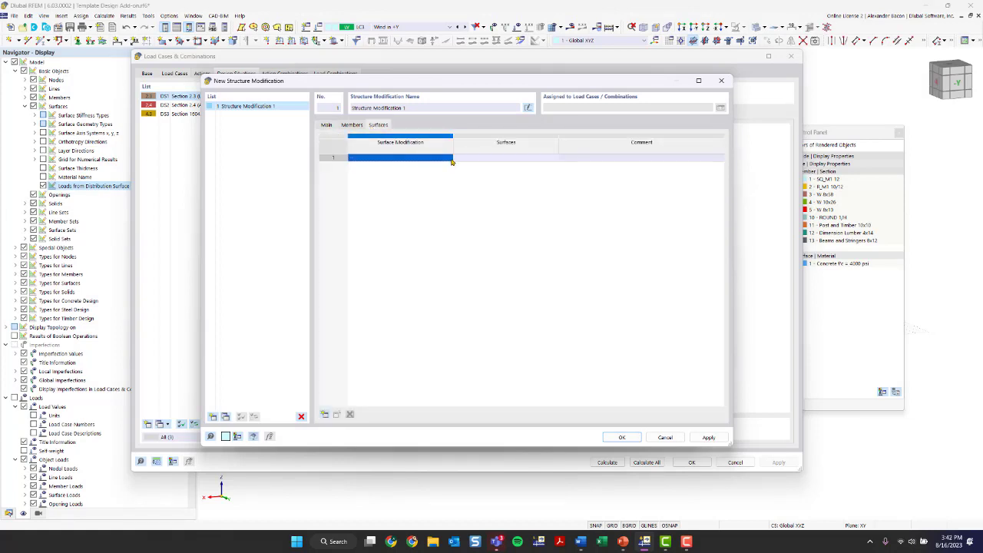
click(445, 158)
click(449, 159)
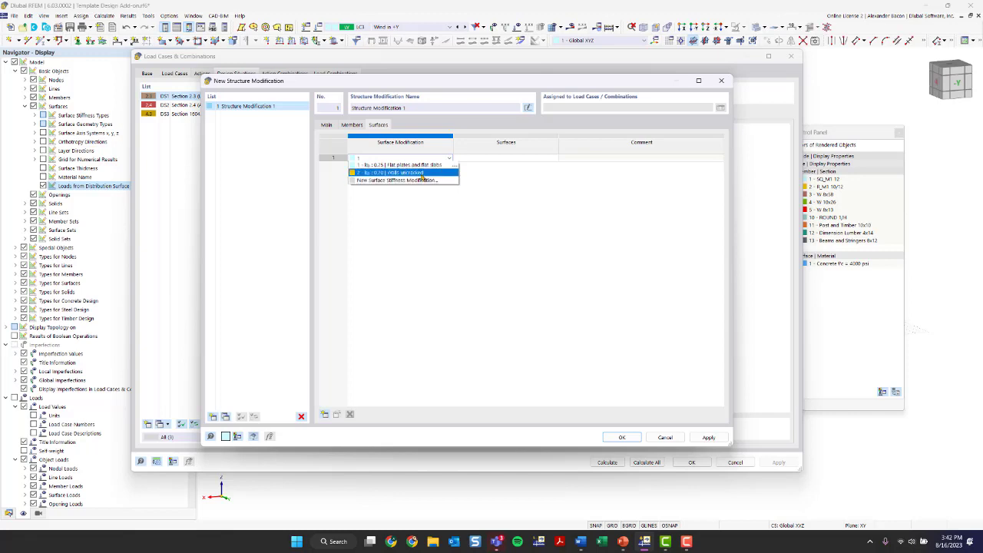
click(405, 165)
click(449, 159)
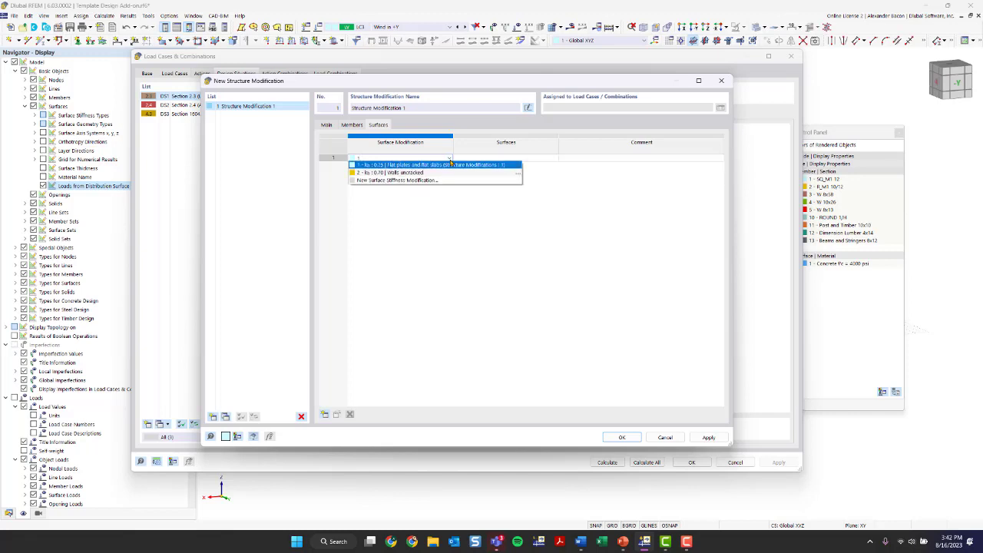
click(446, 165)
Assign the flat slab stiffness modification to the concrete roof slab, surface 6.
click(503, 158)
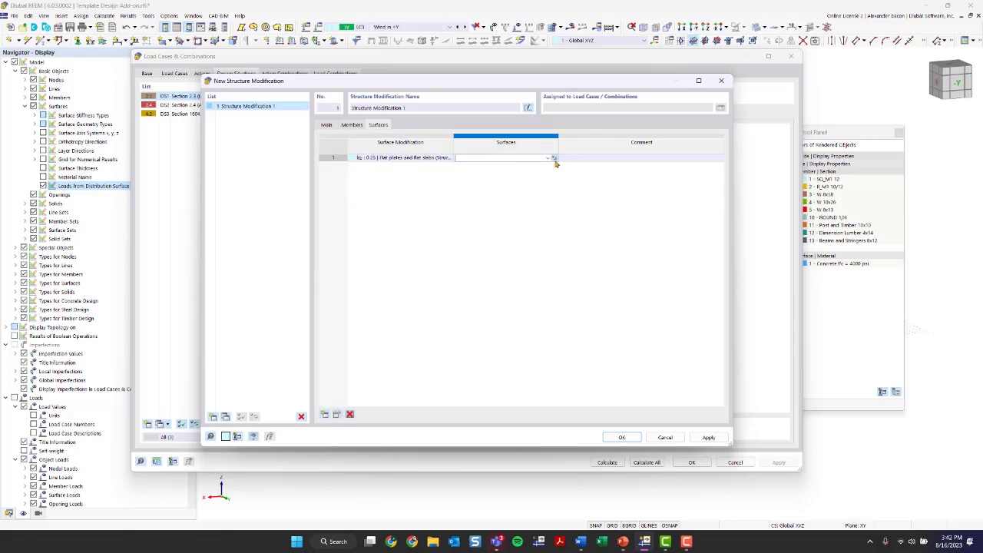
click(554, 159)
click(440, 226)
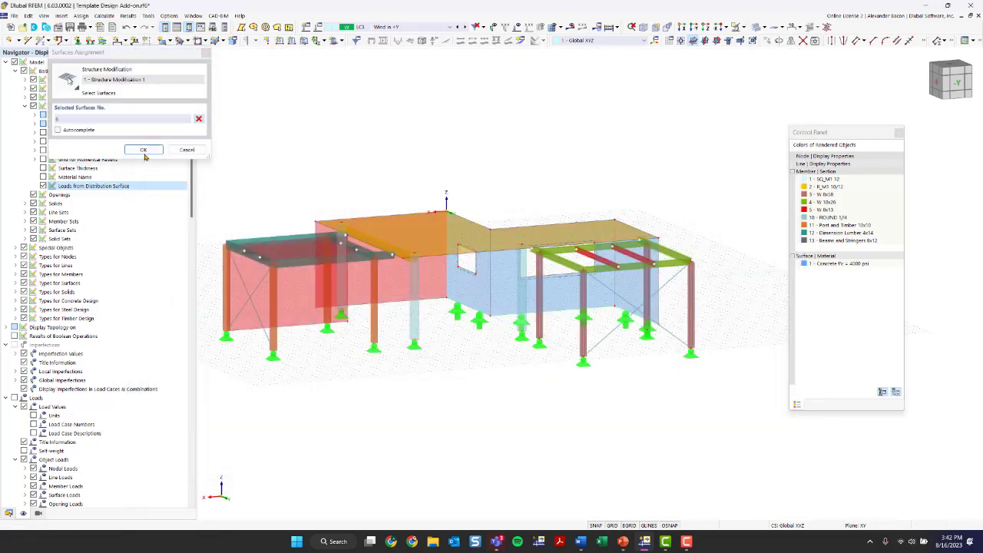
click(143, 149)
Add the existing 0.70 Walls uncracked modification as the second surface stiffness modification.
click(398, 165)
click(449, 166)
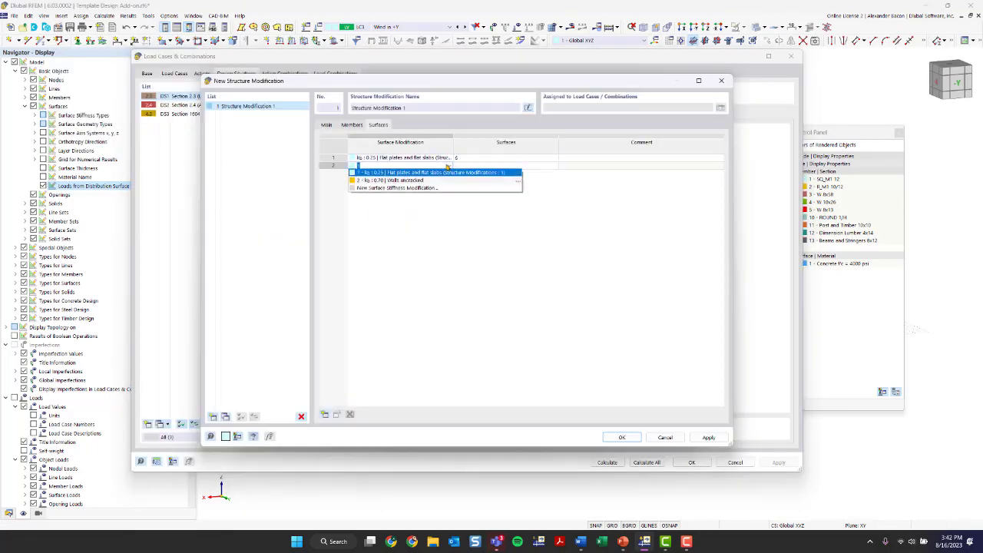
click(421, 183)
click(503, 166)
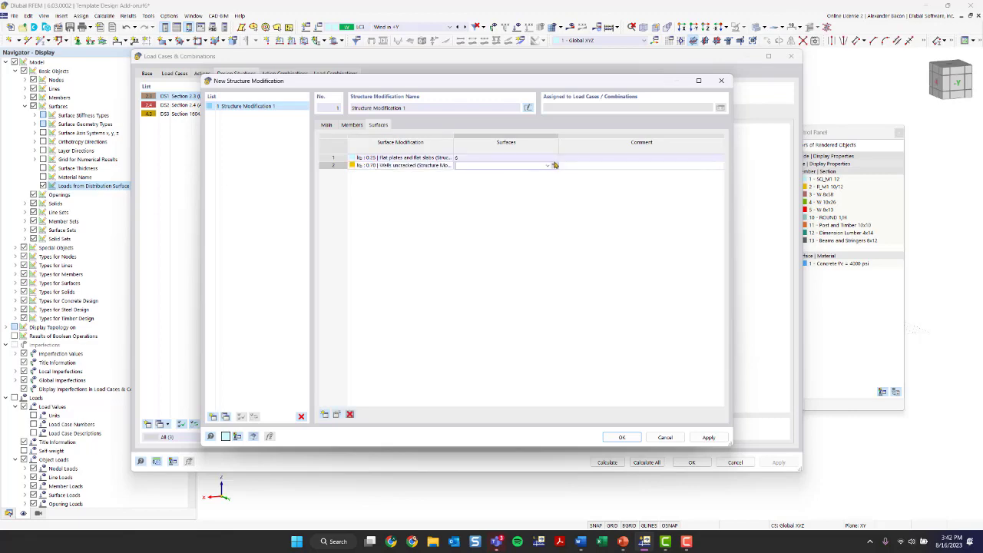
Assign the uncracked wall stiffness modification to the concrete wall surfaces with a window selection, and accept the structure modification.
click(555, 166)
scroll(374, 254, up, 6)
ctrl+middle_drag(384, 255, 603, 428)
scroll(456, 254, down, 8)
drag(614, 430, 431, 347)
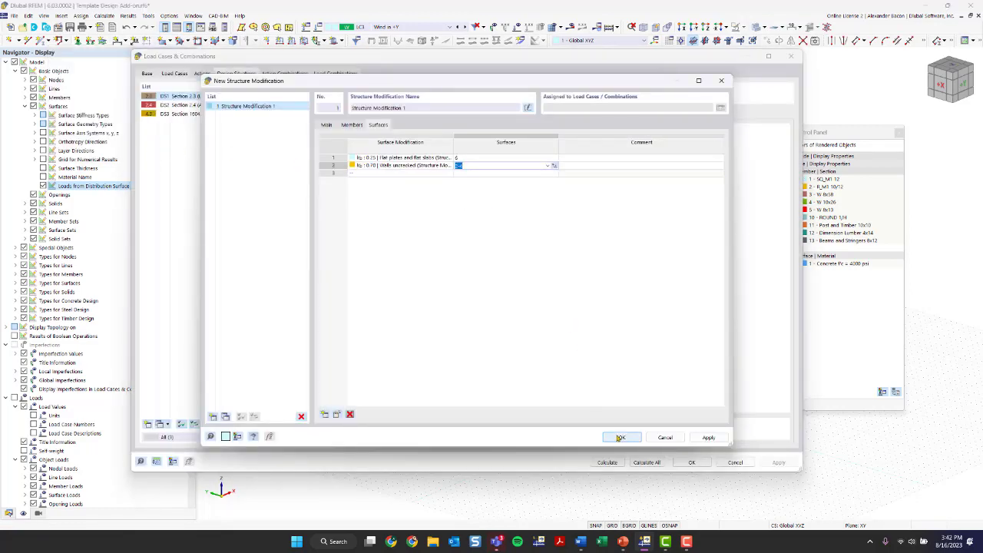
click(326, 124)
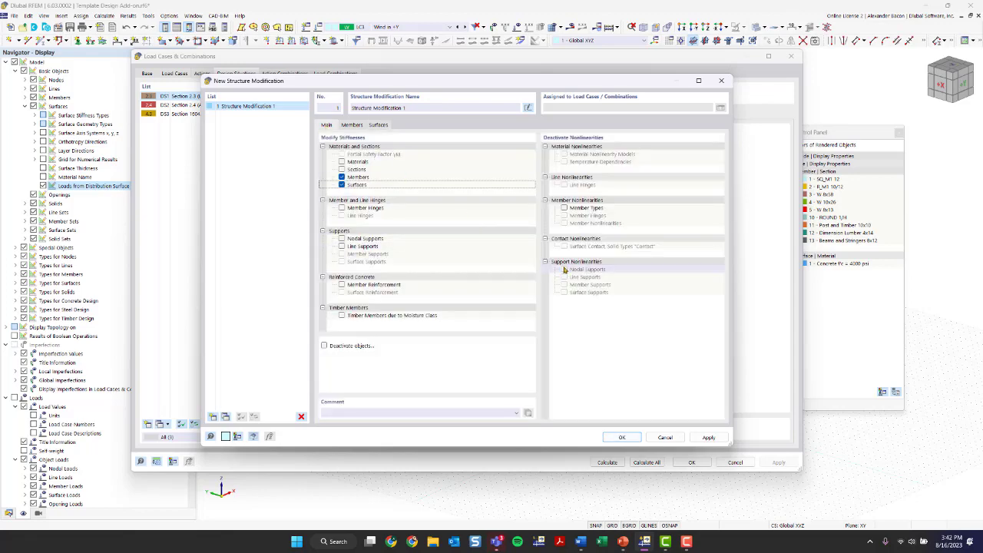
click(623, 438)
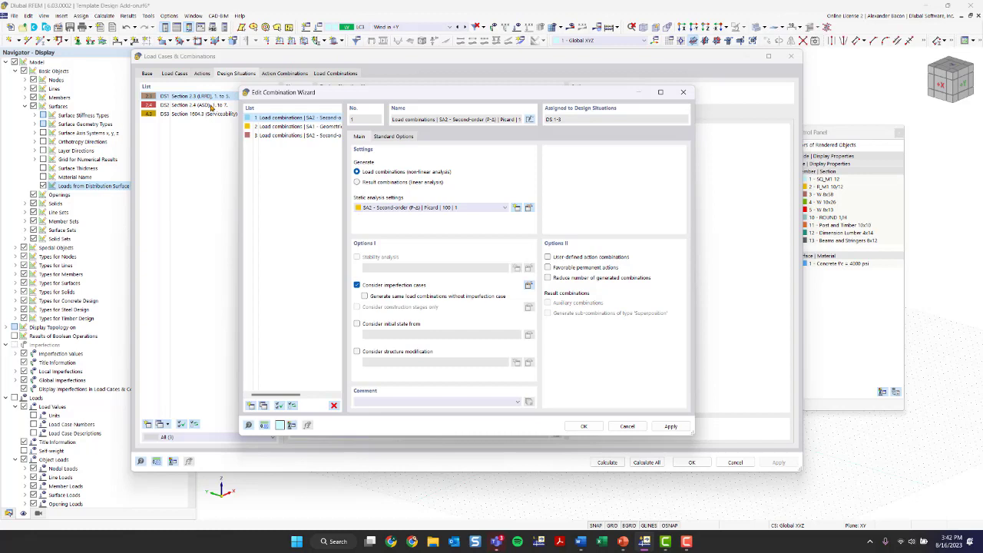
Create a new combination wizard using static analysis settings SA2 - Second-order (P-Δ) | Picard | 100 | 1, with structure modification considered.
click(252, 407)
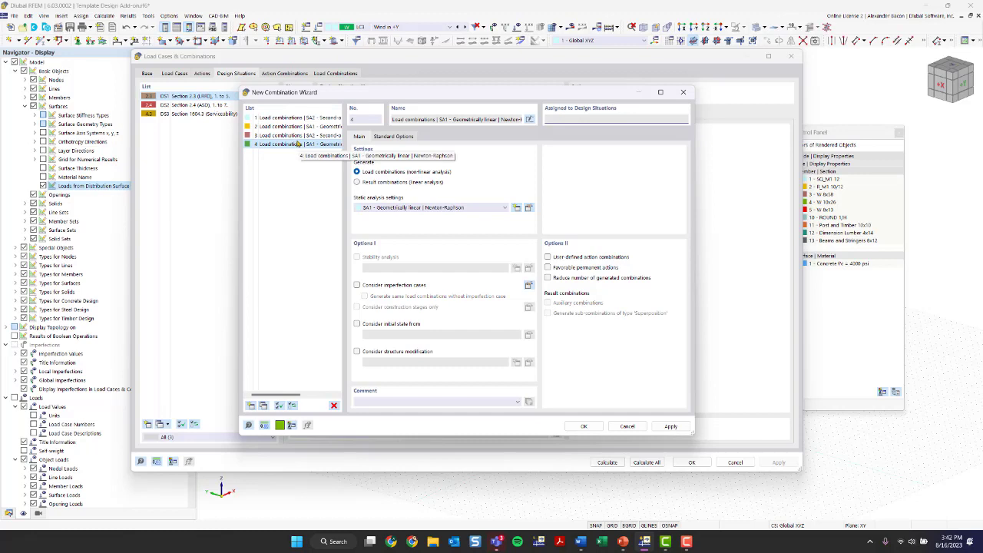
click(416, 207)
click(415, 223)
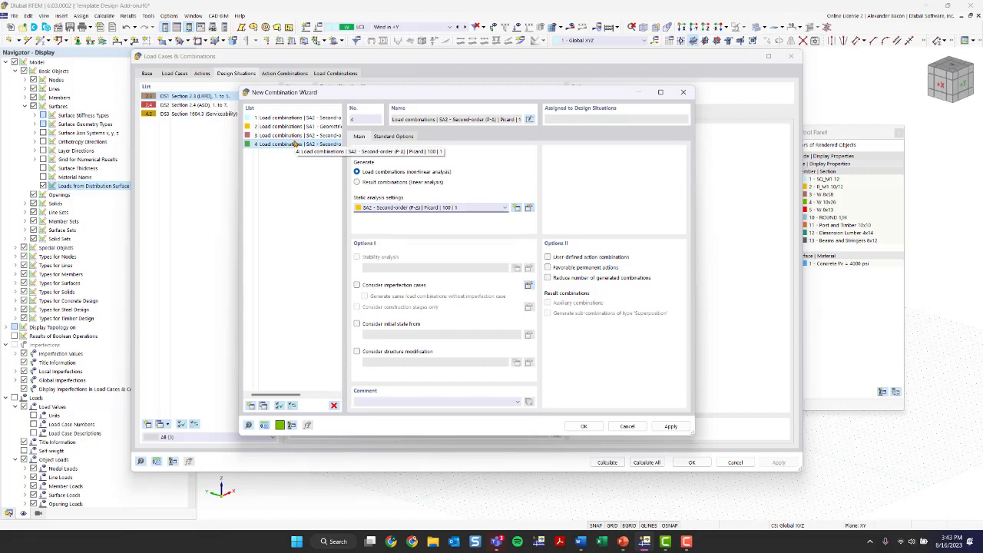
click(386, 354)
Review the member and surface assignments of Structure Modification 1 and duplicate it as a second structure modification.
click(529, 362)
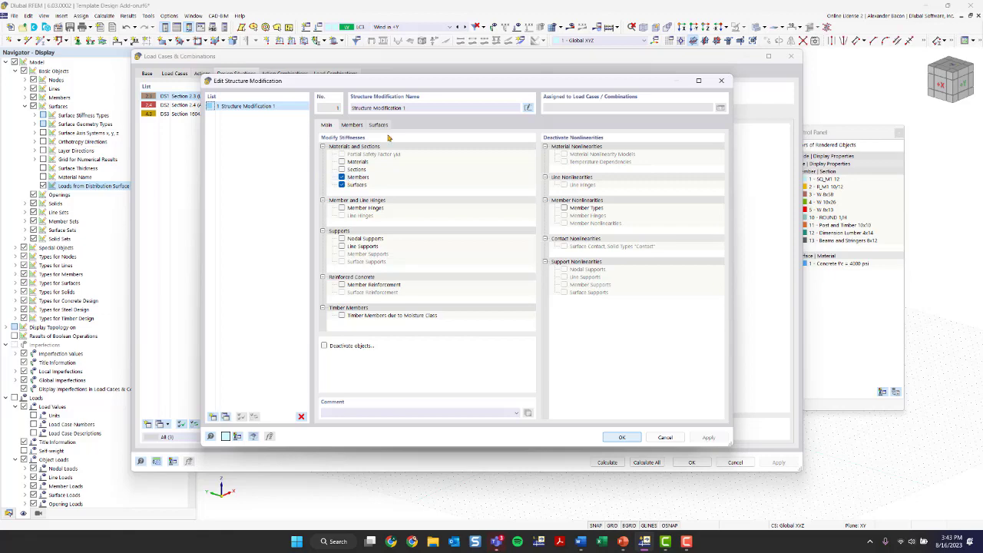
click(357, 125)
click(377, 125)
click(349, 126)
click(333, 125)
click(225, 417)
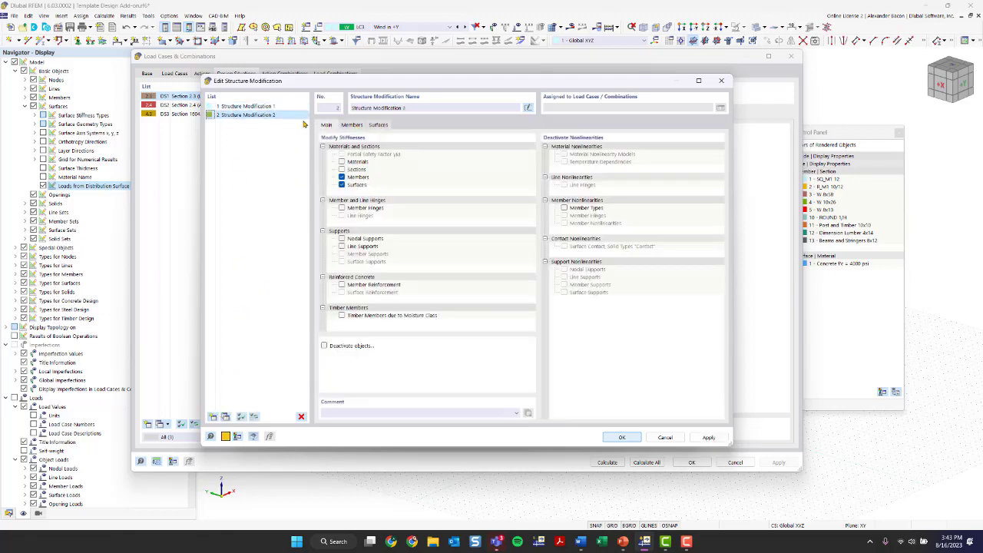
In Structure Modification 2, replace the first member modification with a new AISC 360-16 C2.3 | Steel Structures one using ASD (α : 1.6), and accept it.
click(355, 127)
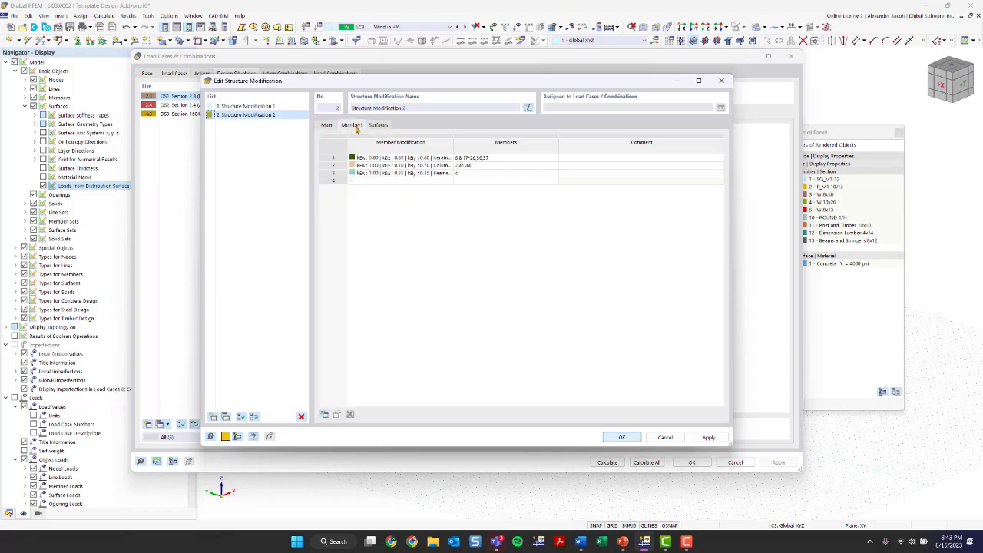
click(427, 159)
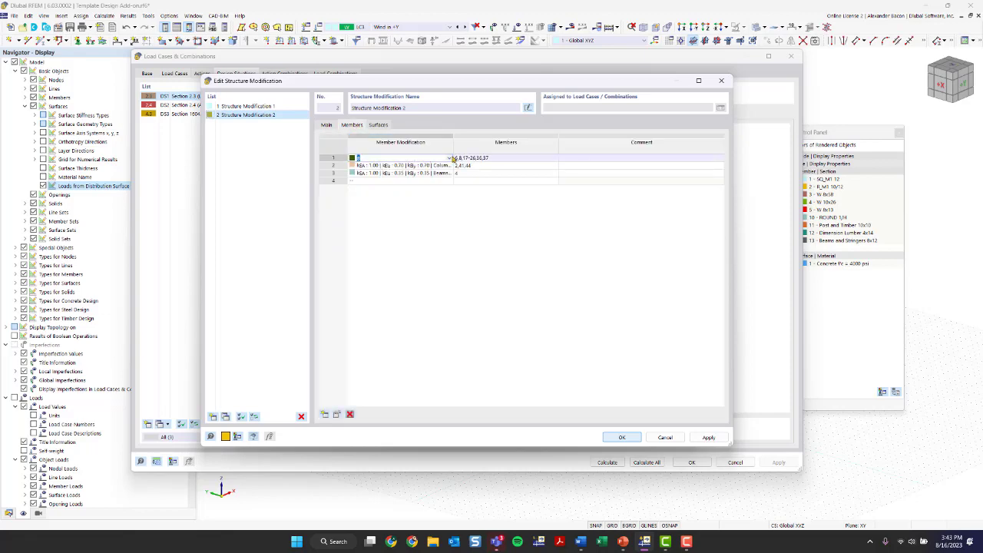
click(449, 157)
click(430, 190)
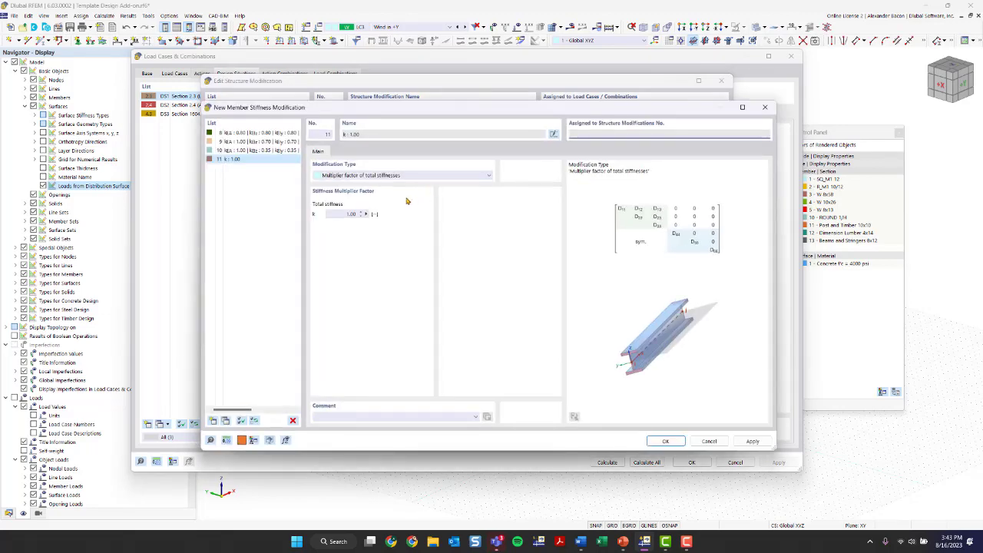
click(374, 176)
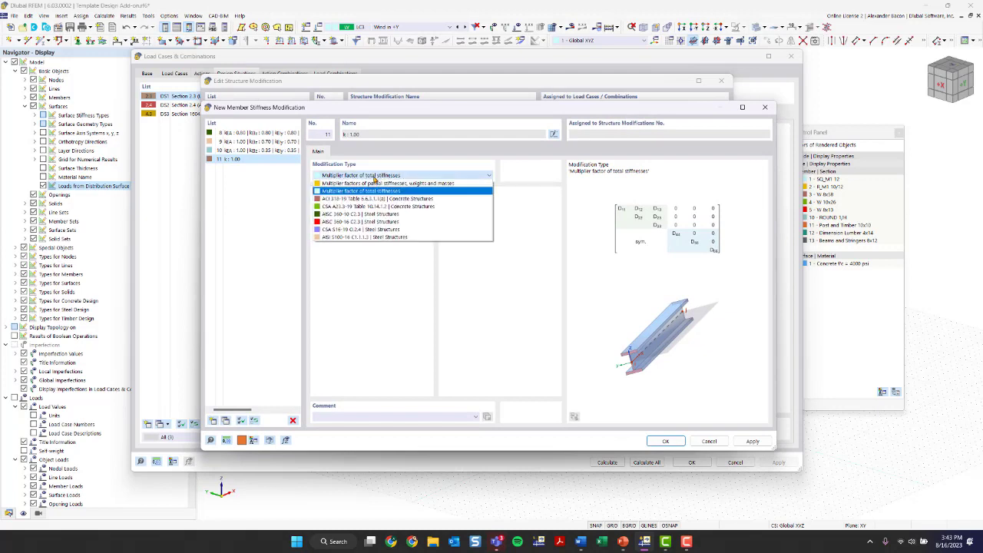
click(366, 222)
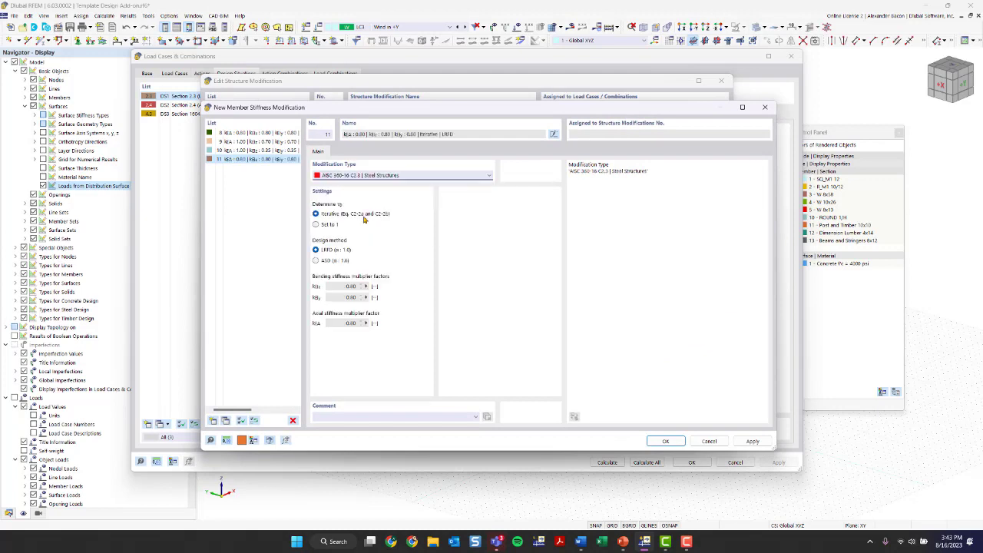
click(328, 260)
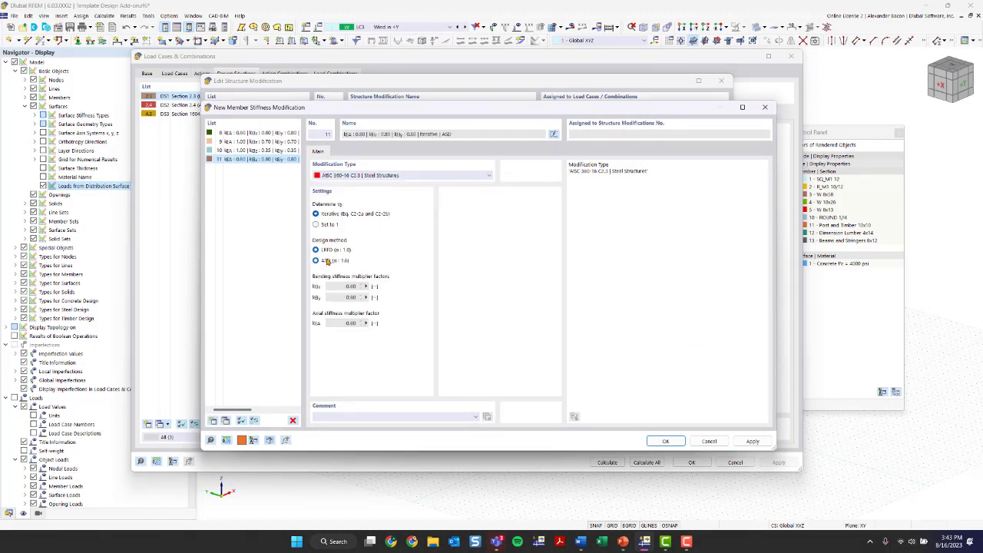
click(664, 439)
click(624, 437)
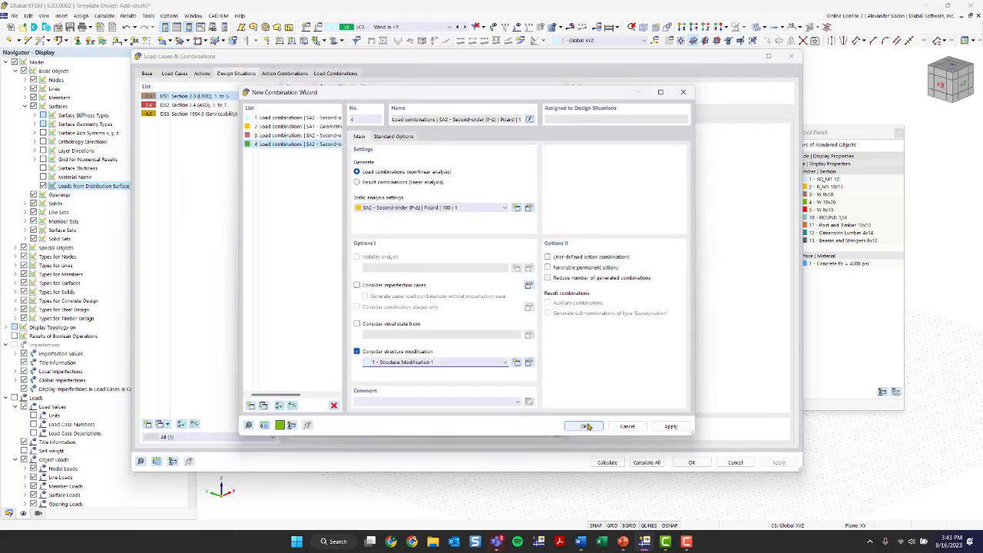
Accept the new combination wizard and assign it, as wizard 4, to design situation DS2 Section 2.4 (ASD), 1. to 7.
click(588, 426)
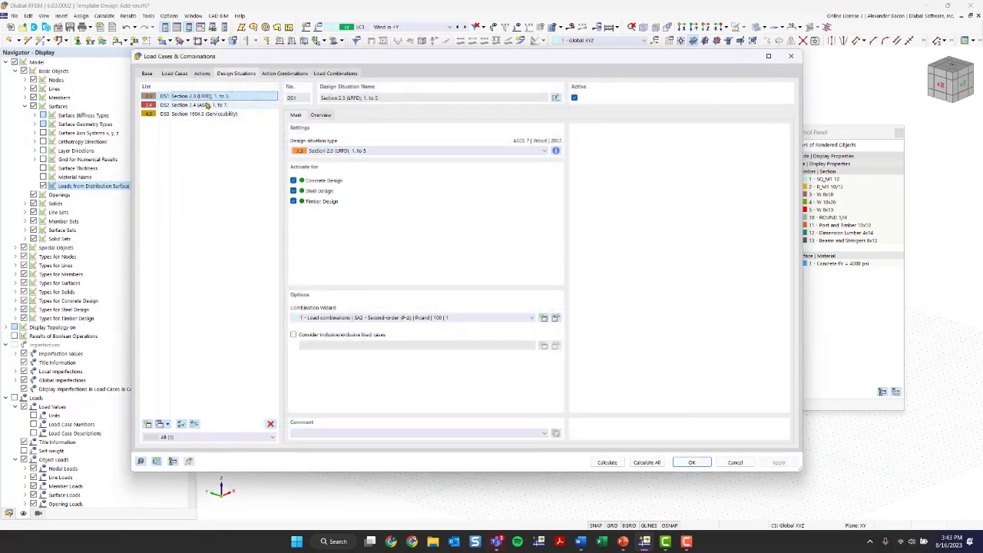
click(205, 105)
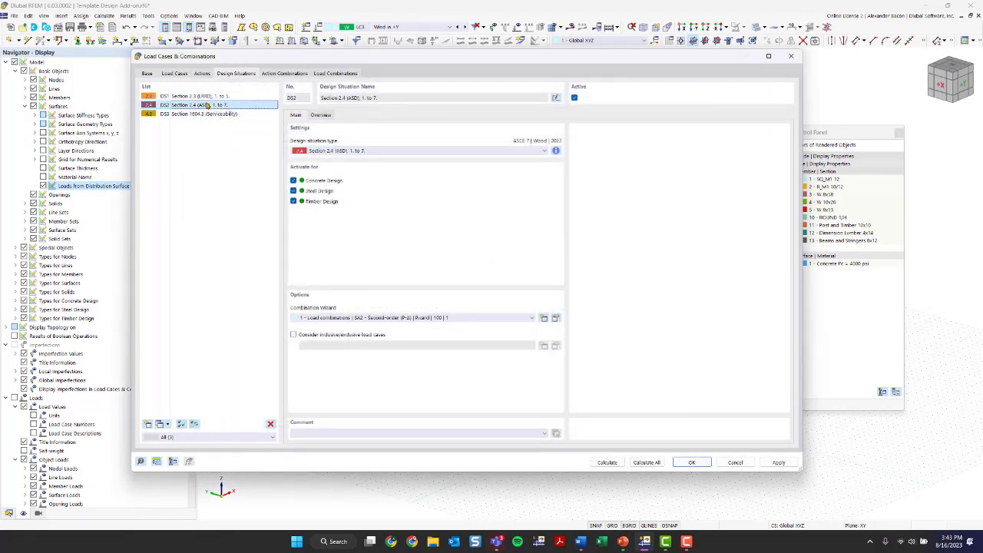
click(377, 318)
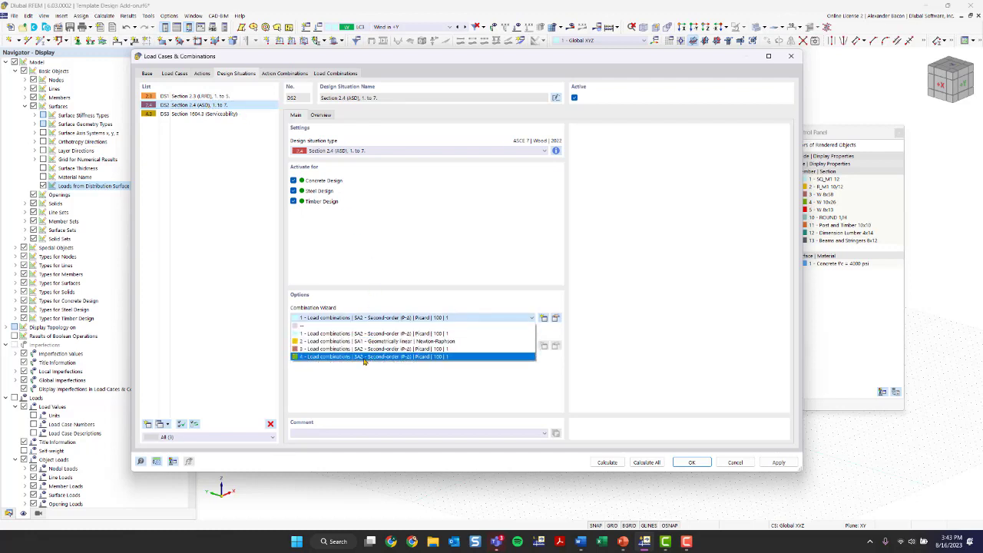
click(364, 357)
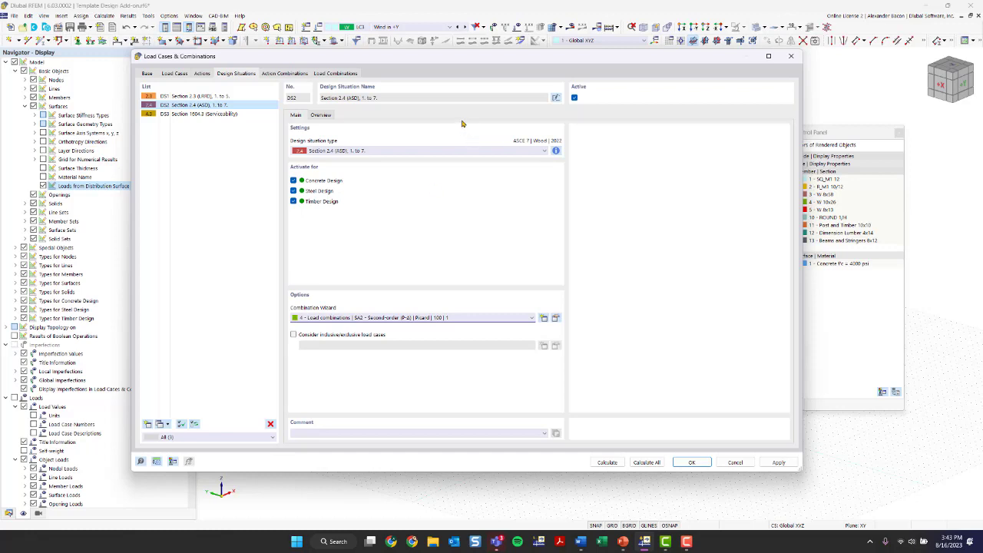
Check the combination rules of design situation DS3 Section 1604.3 (Serviceability), deactivate Steel Design for it, and accept the load cases and combinations.
click(201, 115)
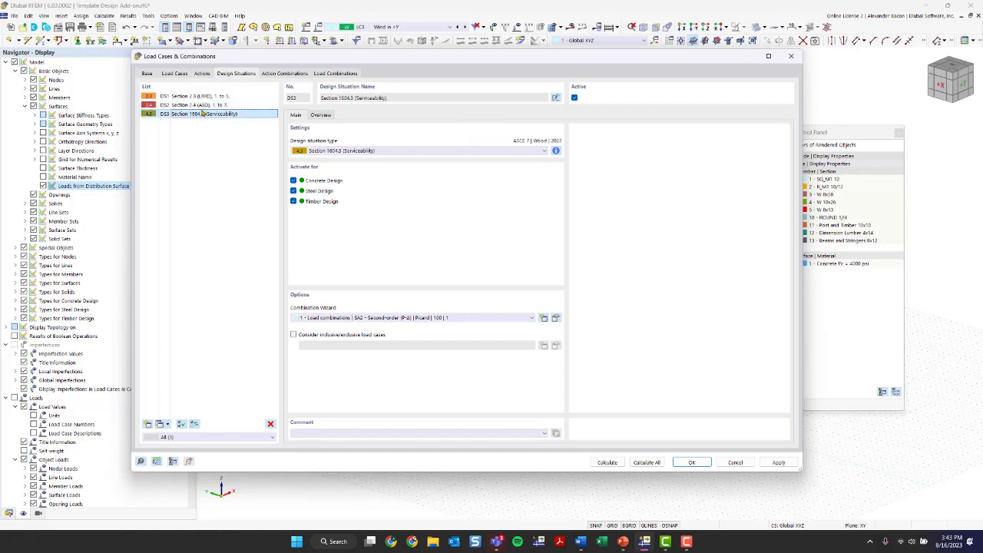
click(199, 106)
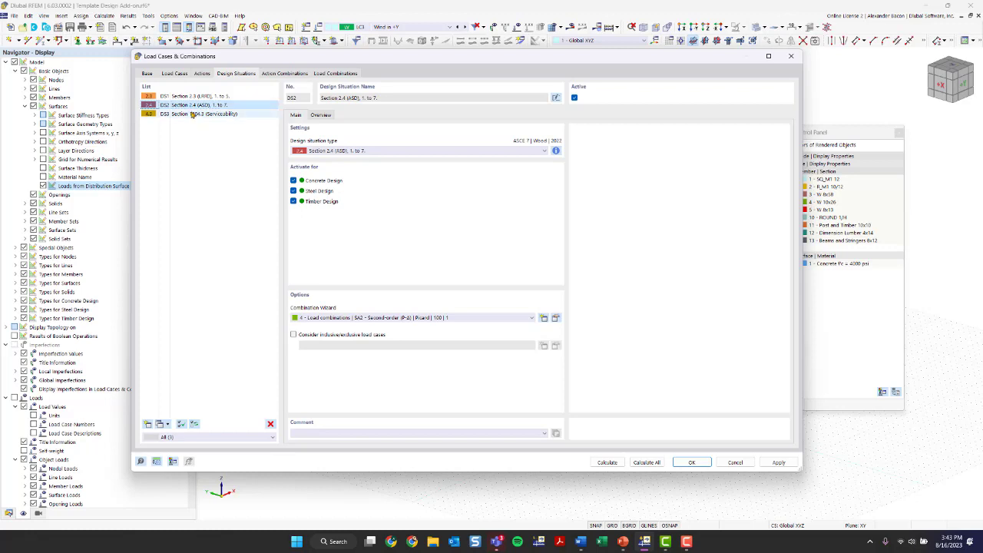
click(192, 114)
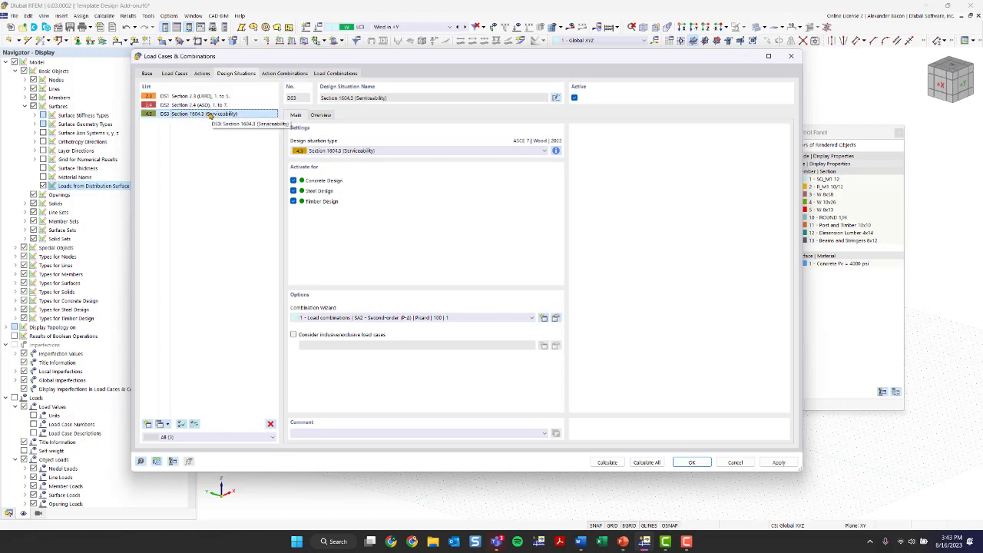
click(555, 150)
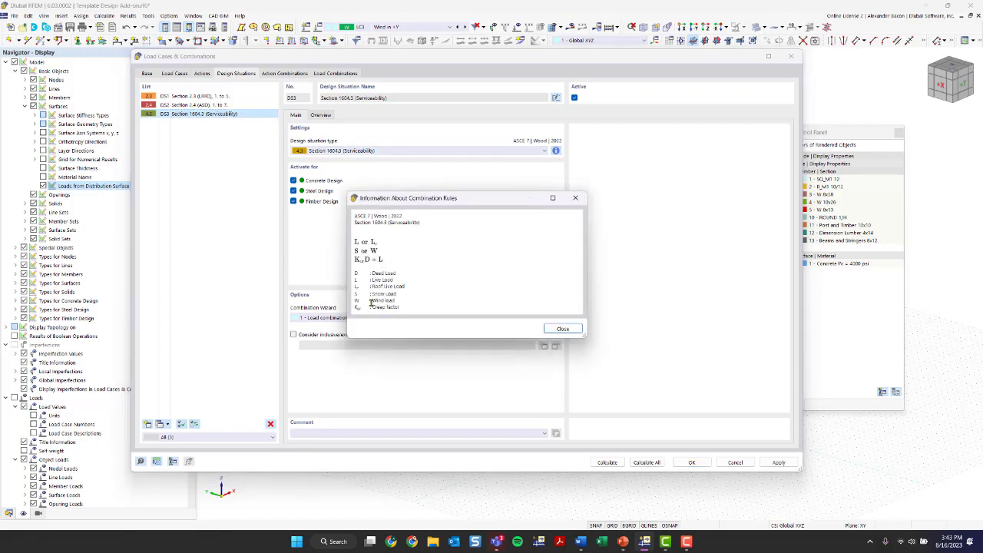
drag(371, 305, 400, 308)
click(575, 198)
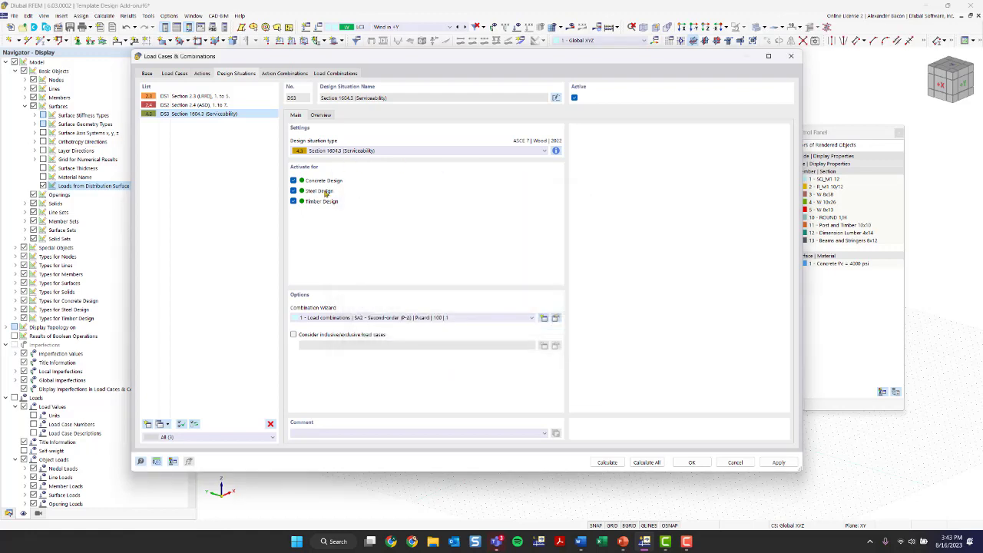
click(293, 191)
click(692, 463)
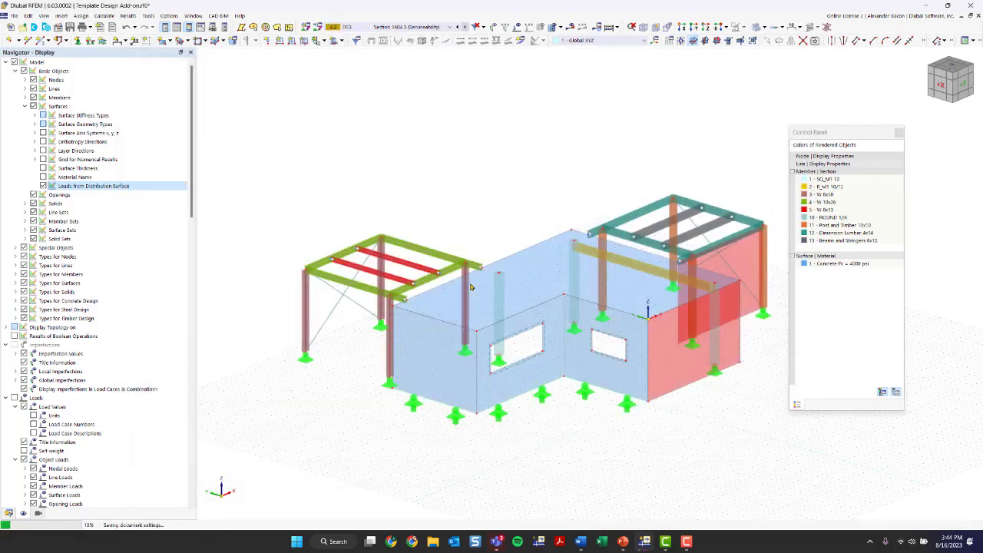
View the structure from the opposite side and look through the list of generated load combinations.
ctrl+middle_drag(465, 194, 782, 217)
middle_drag(708, 198, 609, 180)
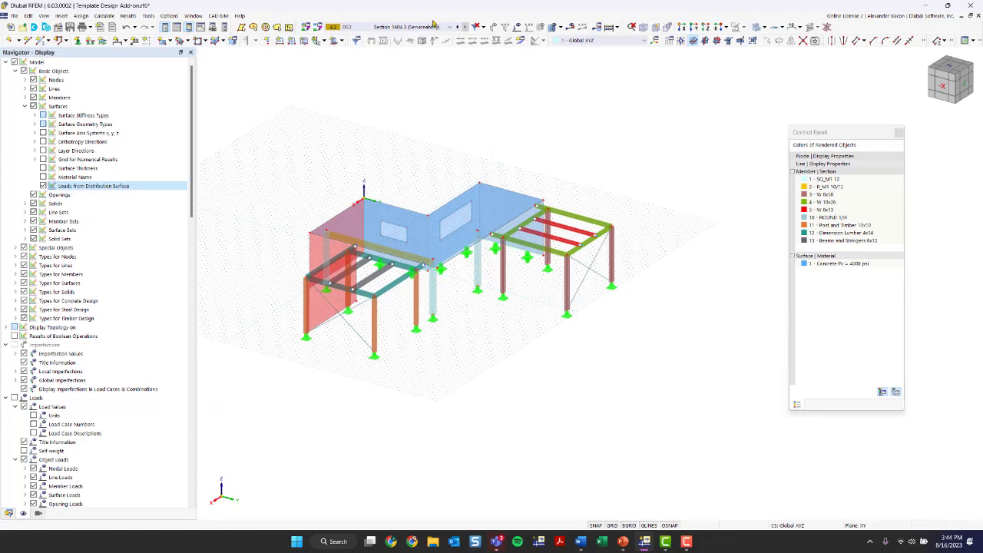
click(430, 27)
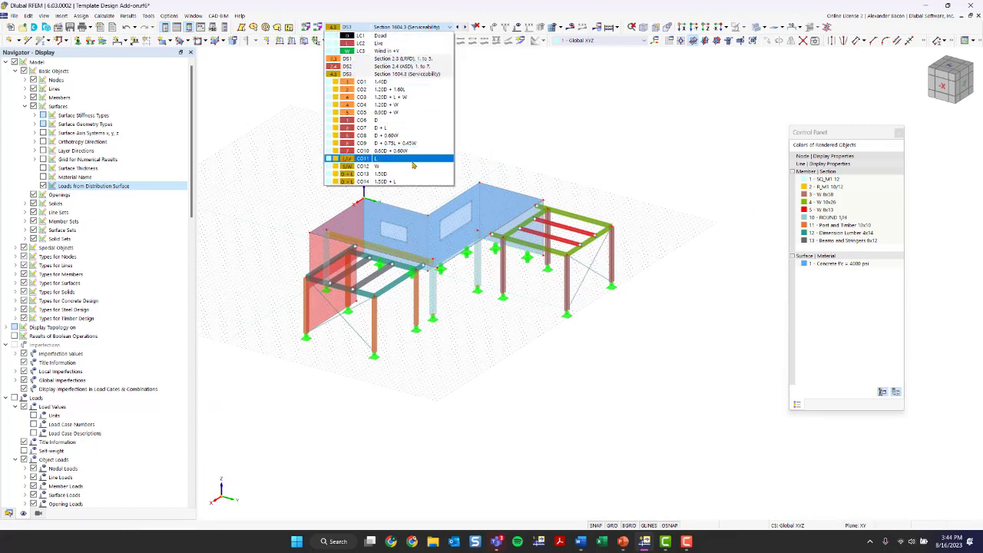
click(431, 28)
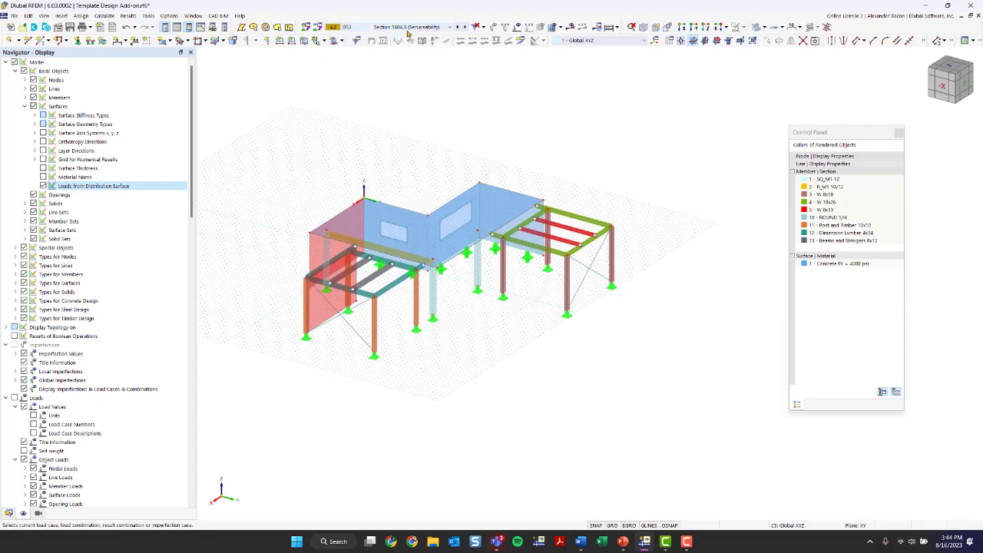
Try to calculate the model, and inspect members 50 and 51 in the members table for the timber service conditions error.
click(610, 28)
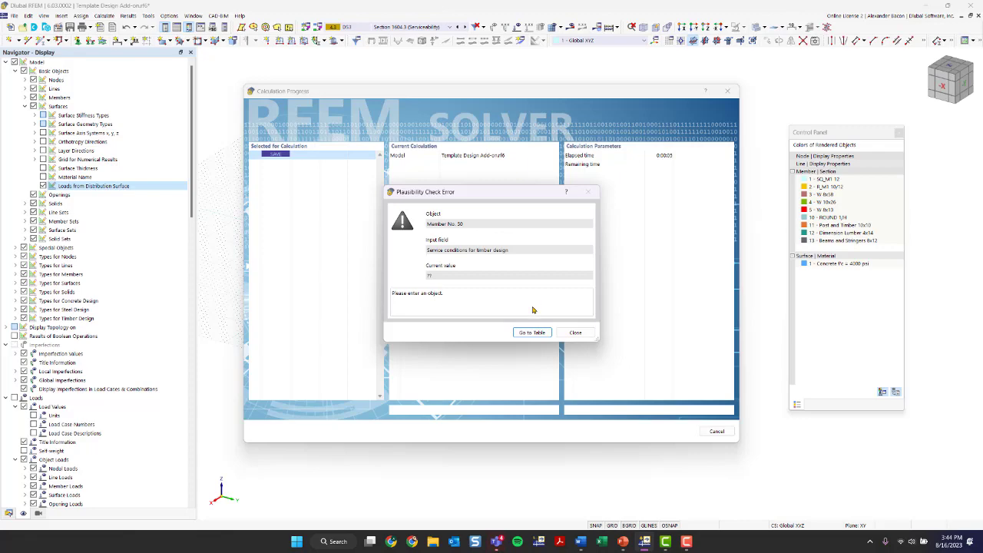
click(533, 332)
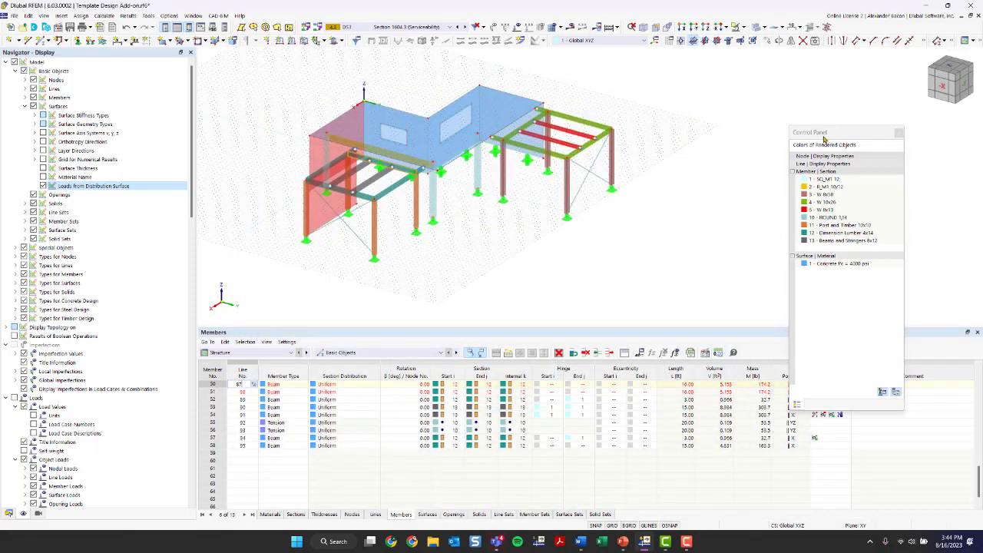
drag(827, 136, 898, 96)
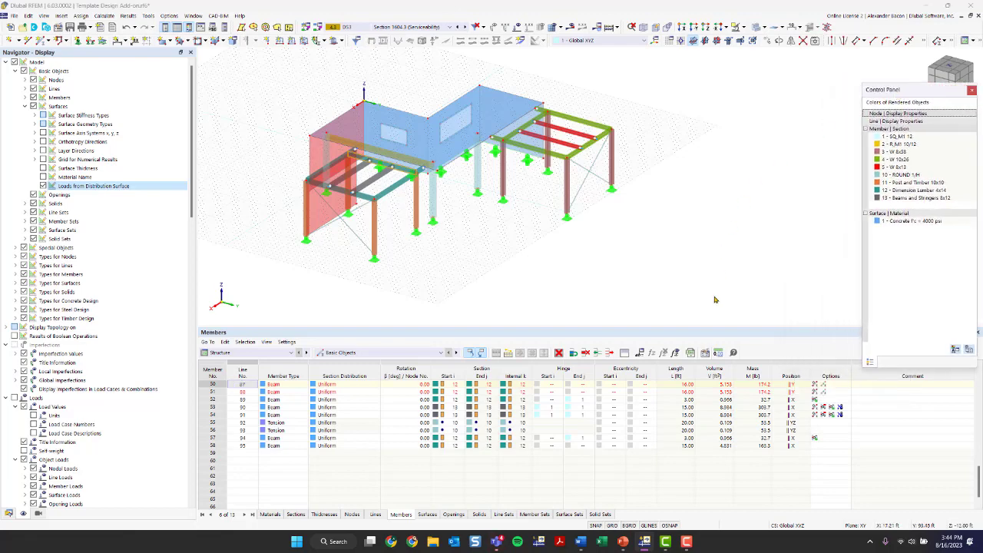
click(213, 384)
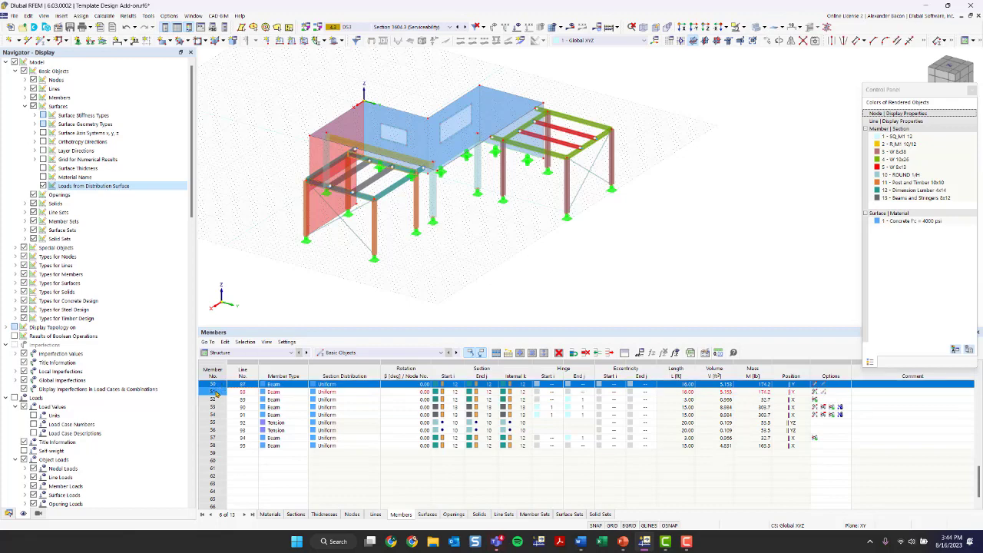
click(217, 393)
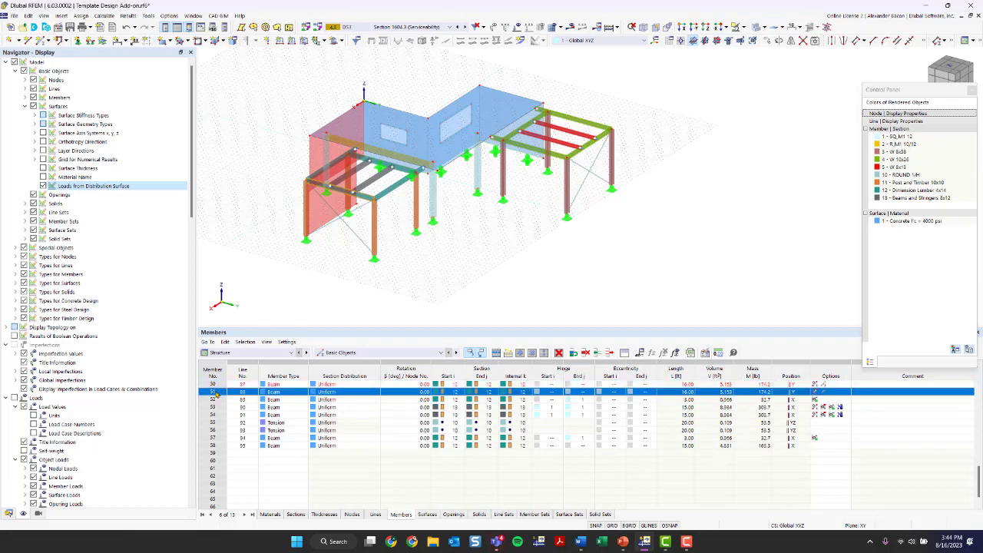
Rerun the calculation of the whole model, dismissing the plausibility check error.
click(609, 27)
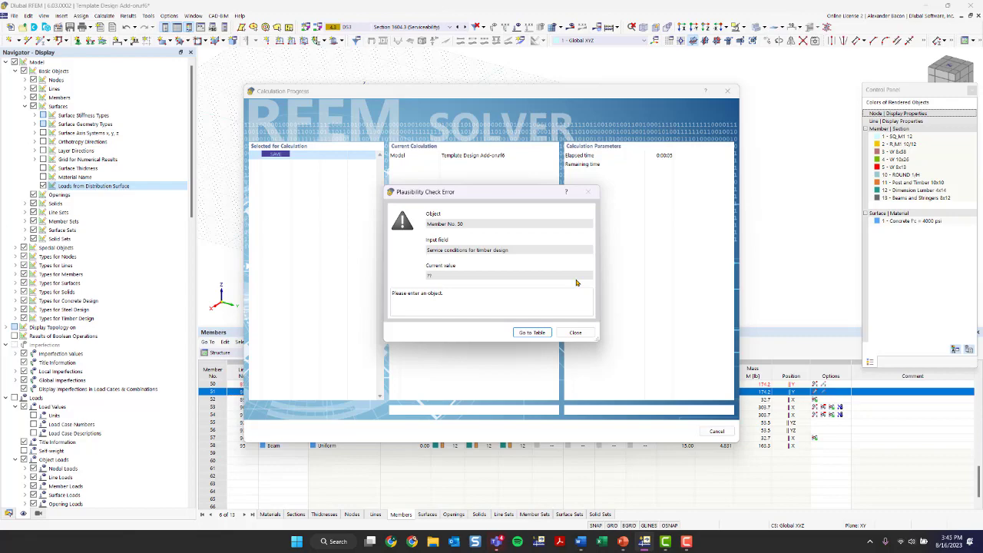
key(Escape)
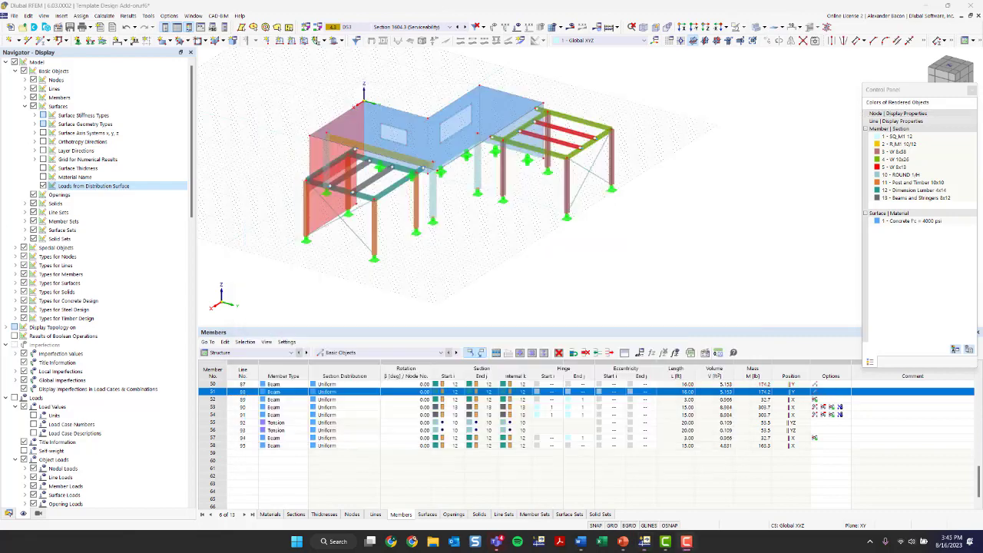
click(607, 28)
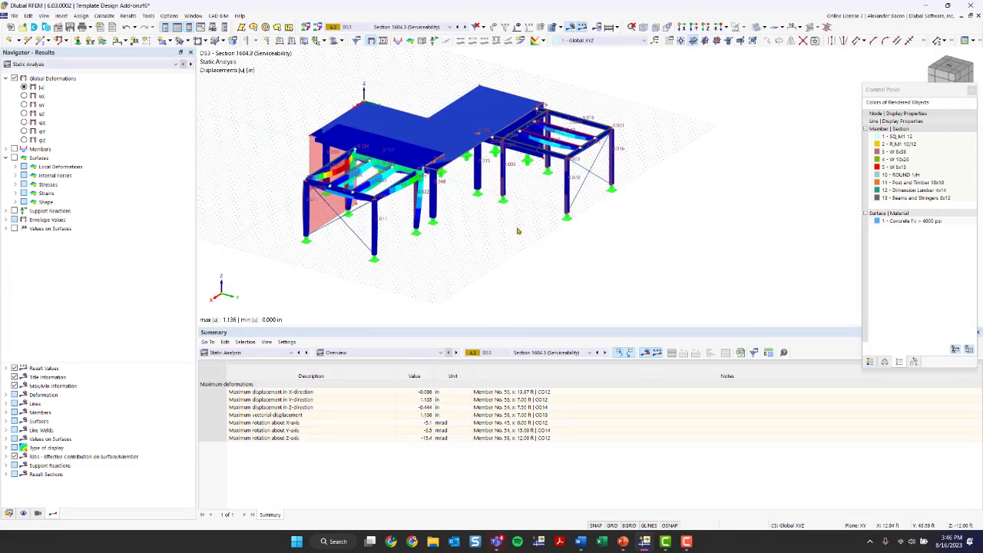
Inspect the deformed timber frame under the serviceability design situation DS3 from several angles and close up.
ctrl+middle_drag(516, 231, 486, 268)
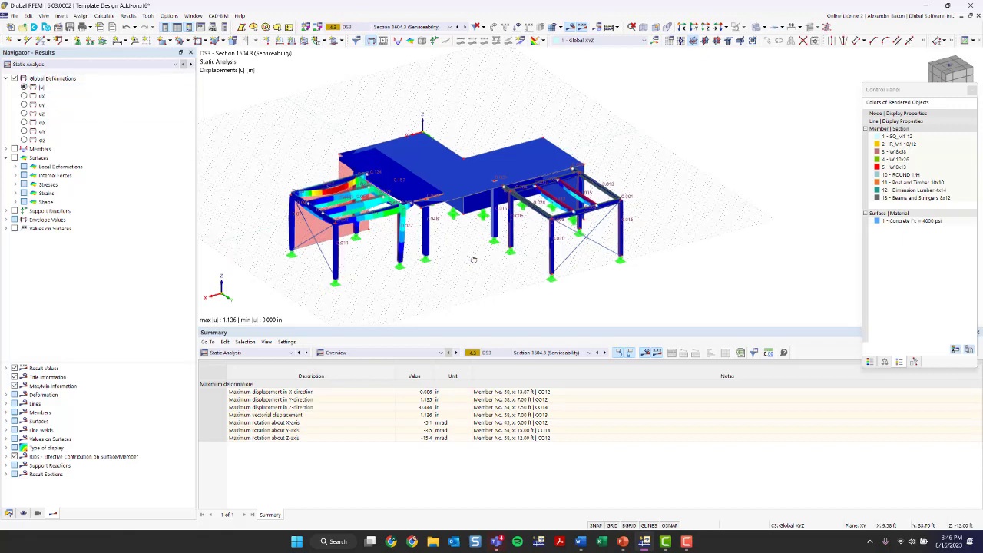
ctrl+middle_drag(474, 259, 530, 261)
scroll(456, 268, up, 5)
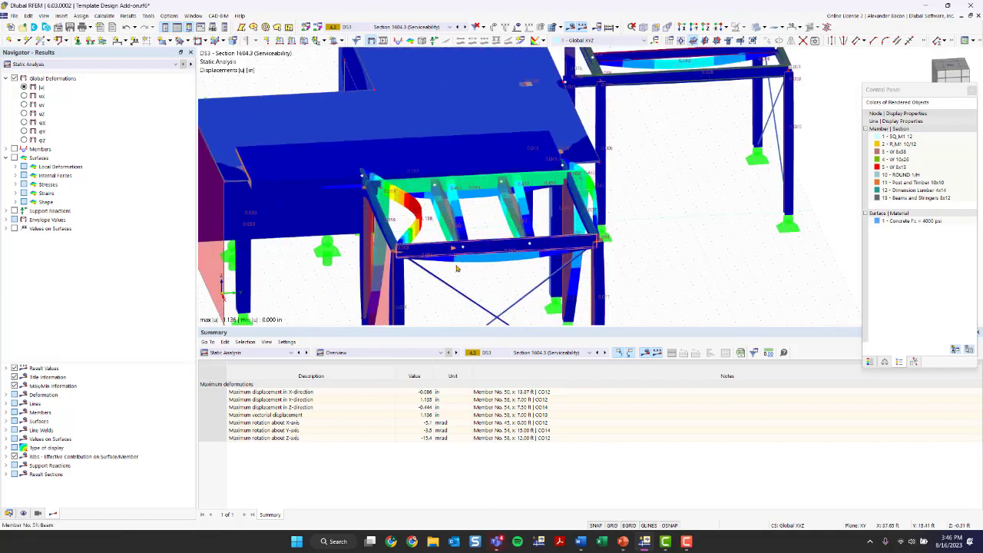
Display the global deformations for design situation DS1 Section 2.3 (LRFD), 1. to 5., and show the envelope options with Max and Min Values.
click(418, 27)
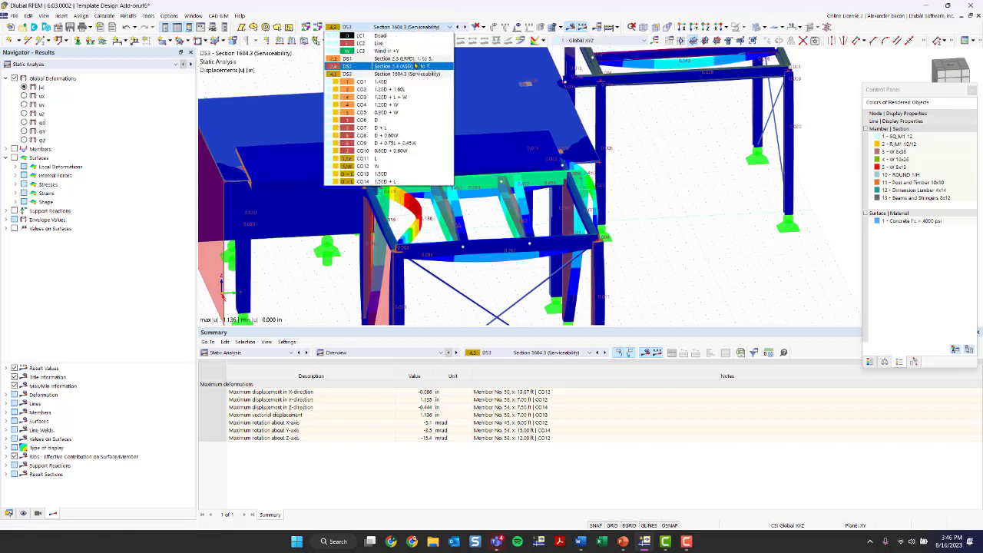
click(406, 59)
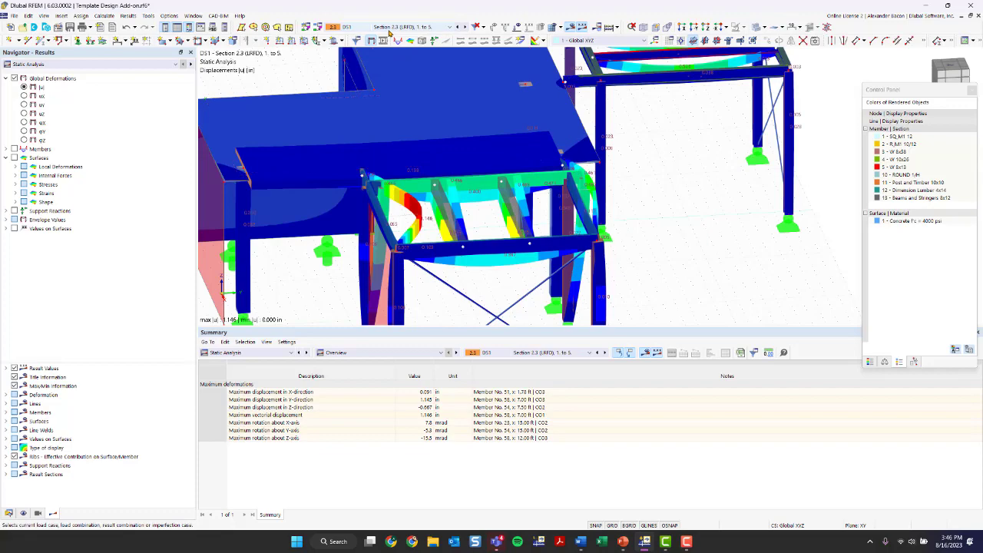
scroll(570, 188, down, 3)
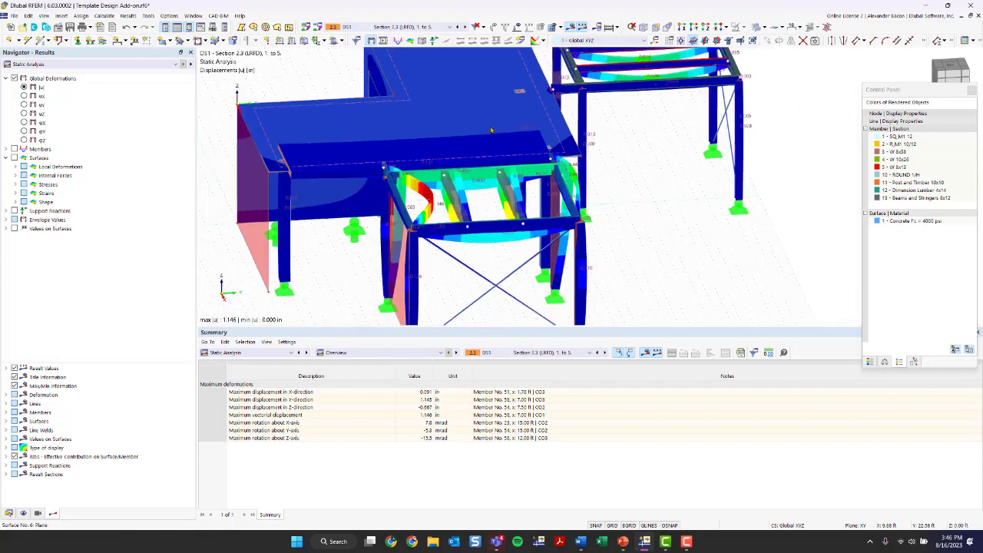
ctrl+middle_drag(579, 189, 485, 213)
click(14, 220)
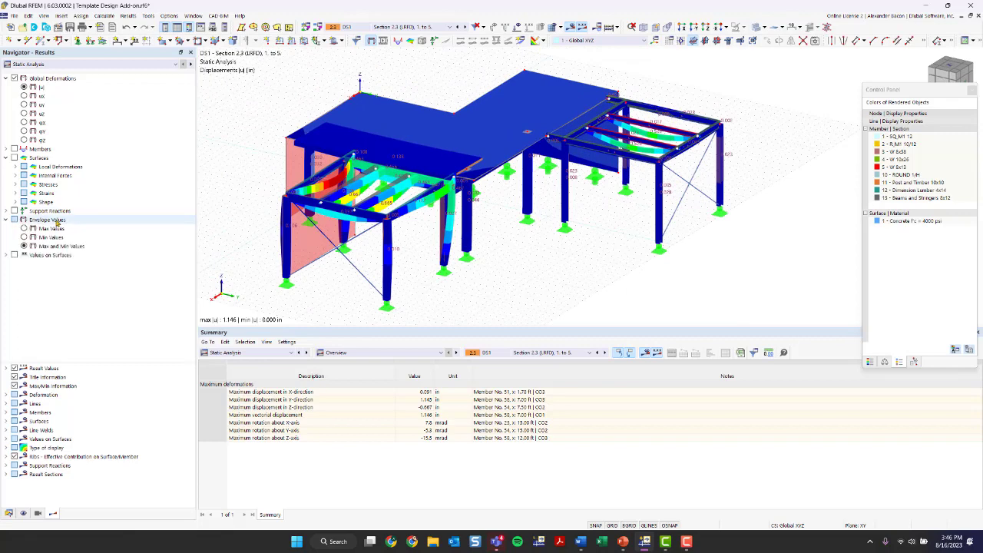
click(59, 246)
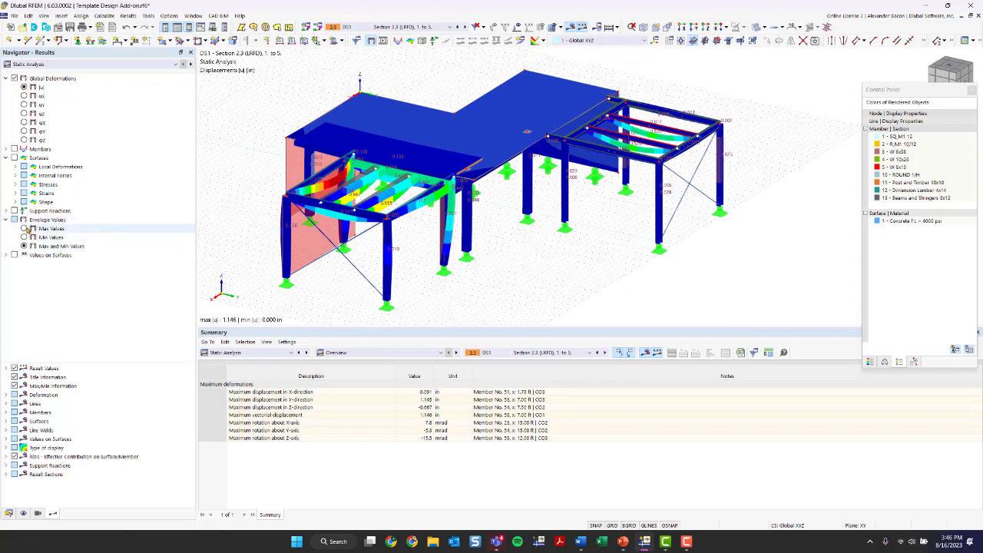
Compare the Min Values and Max Values envelopes of the global deformations, leaving Max Values displayed.
click(26, 228)
click(25, 238)
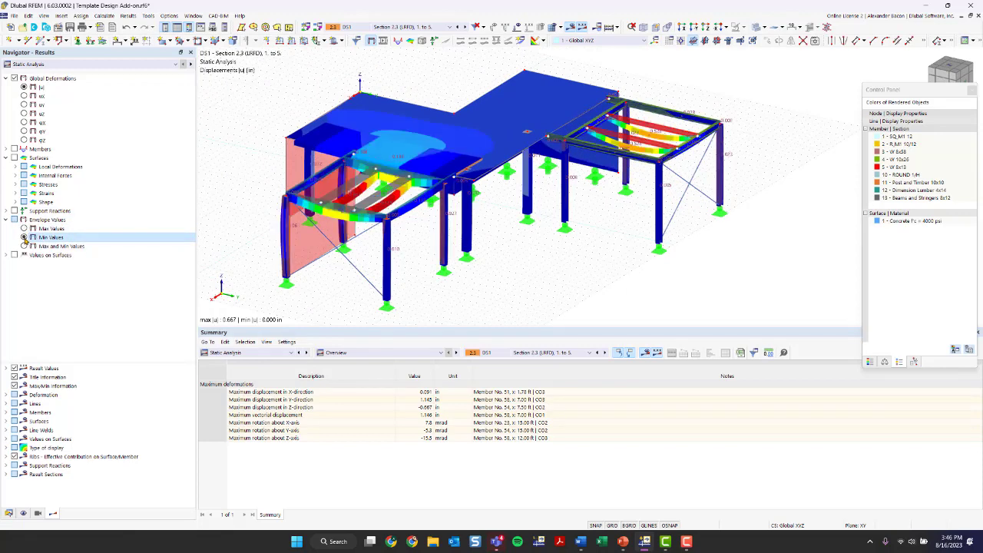
click(24, 229)
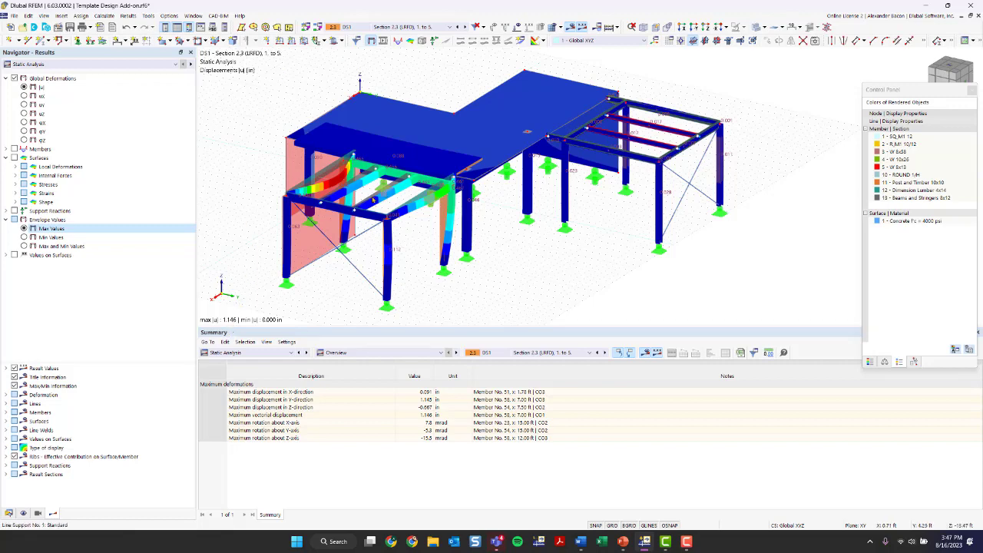
Show the color scale of the global deformations in the control panel and dock the panel.
ctrl+middle_drag(376, 242, 409, 240)
click(869, 360)
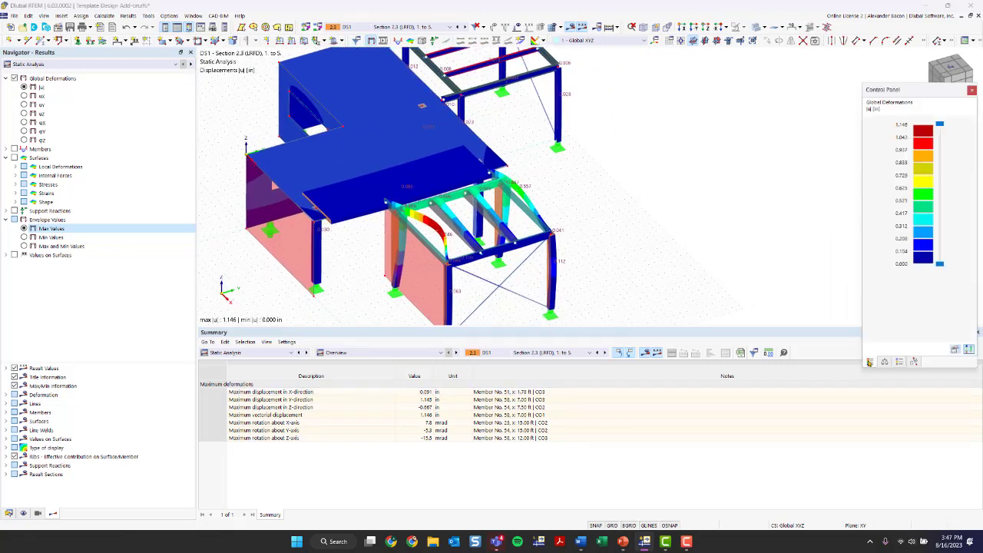
double_click(910, 89)
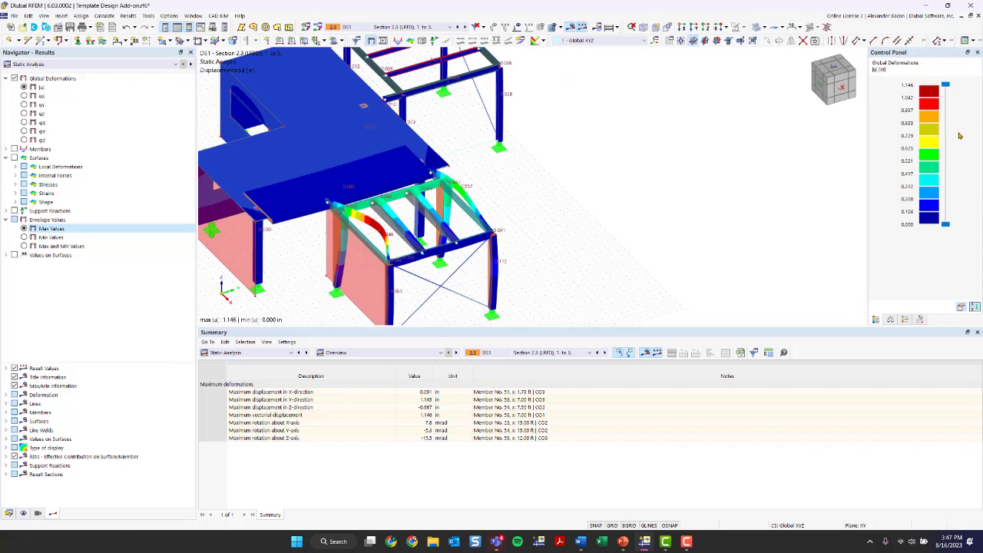
Set the general display factor for deformations to 1.75 and view the whole structure.
click(890, 319)
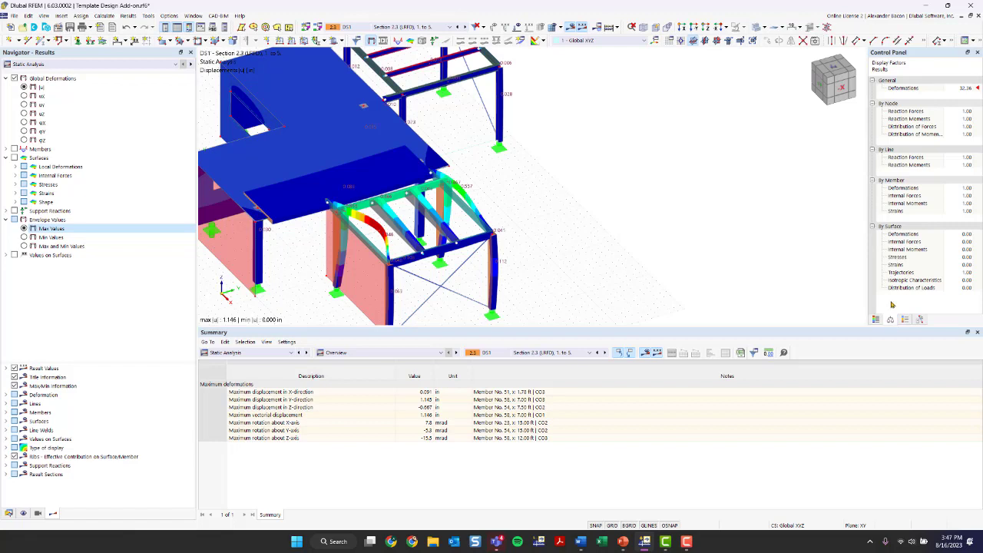
click(963, 87)
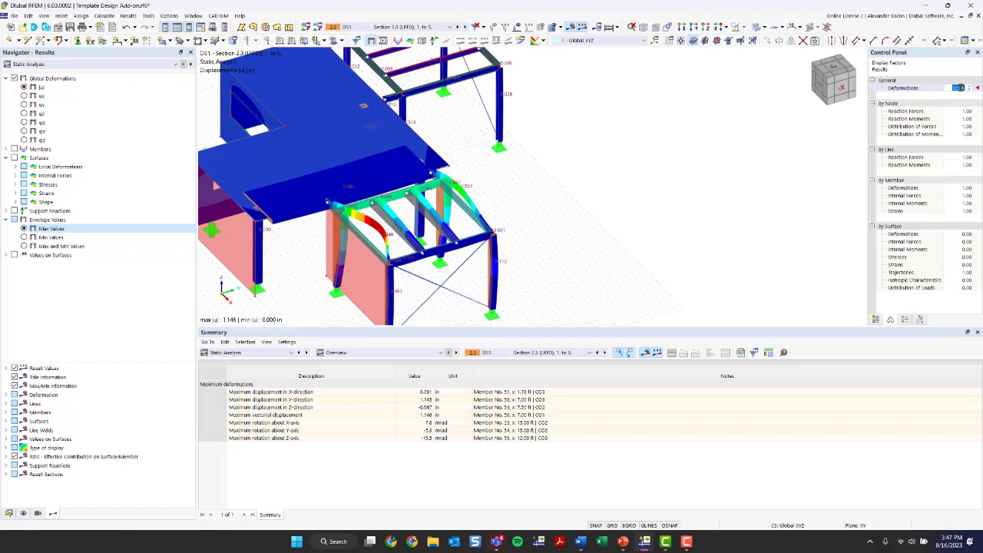
click(969, 91)
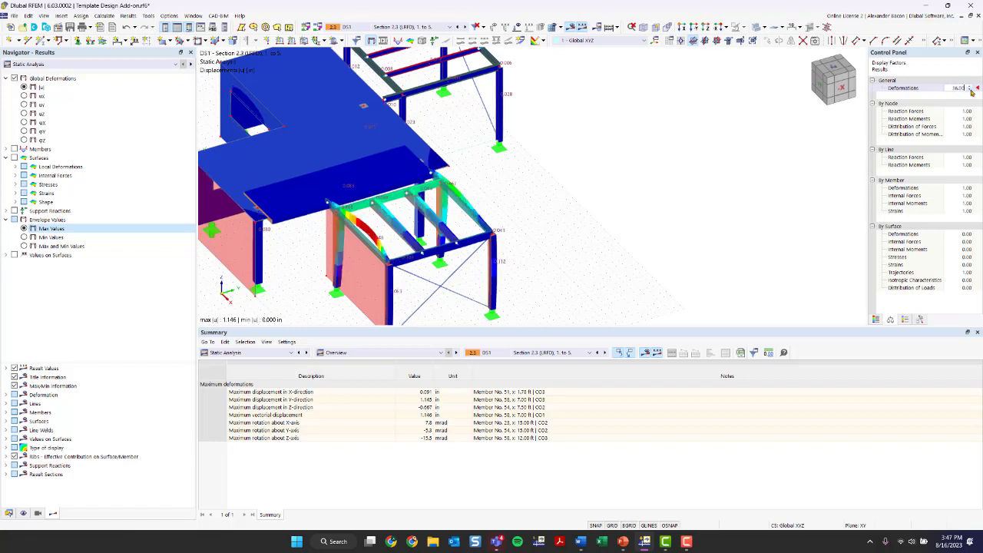
click(970, 90)
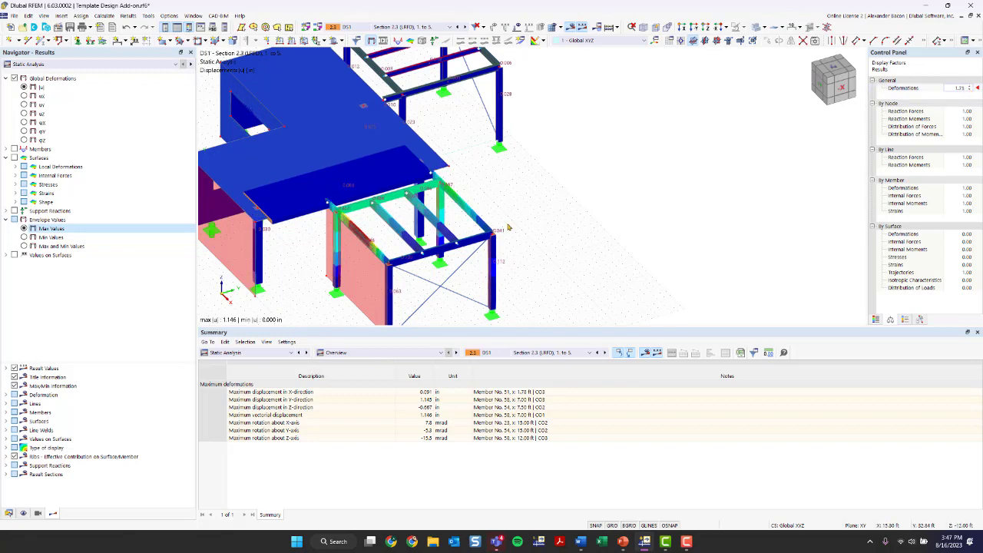
scroll(528, 229, down, 3)
ctrl+middle_drag(528, 229, 424, 220)
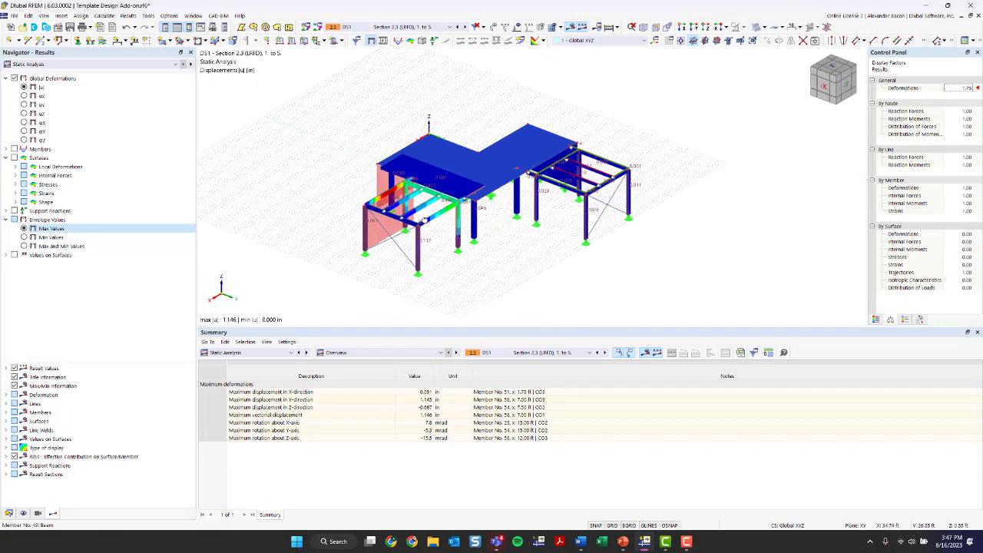
scroll(385, 195, up, 2)
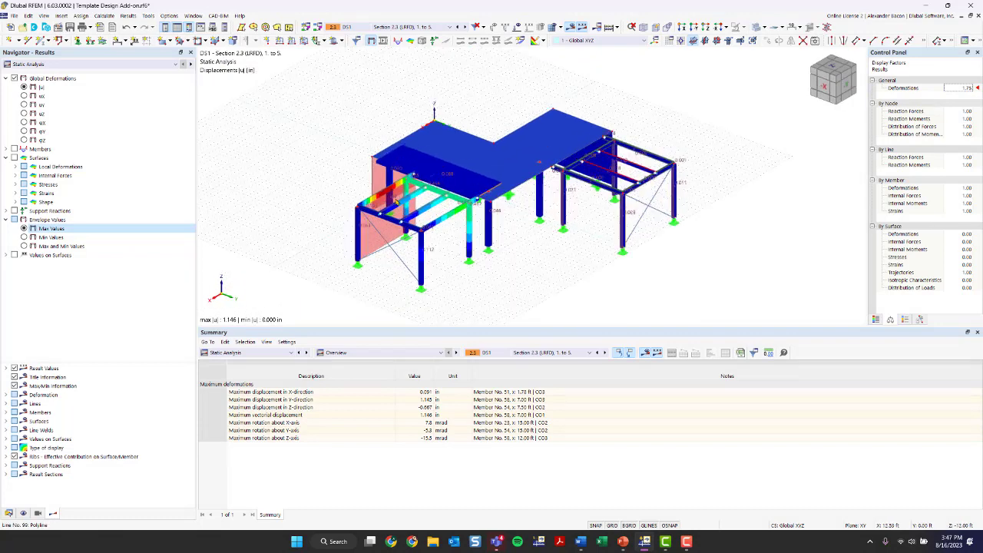
Set the general display factor for deformations to 16.00 and inspect the deformed timber frame.
click(968, 87)
click(969, 87)
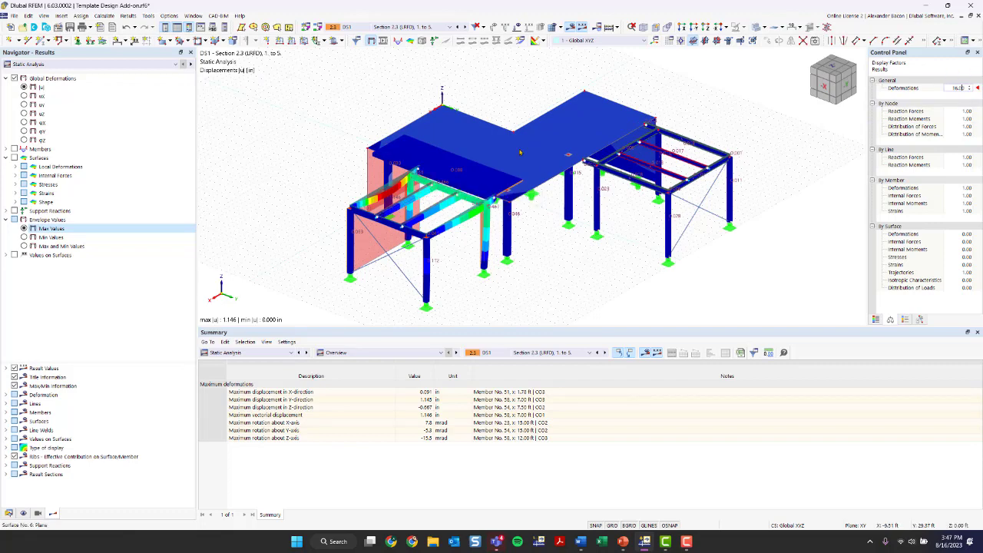
scroll(509, 286, down, 2)
scroll(560, 210, up, 3)
ctrl+middle_drag(550, 246, 547, 198)
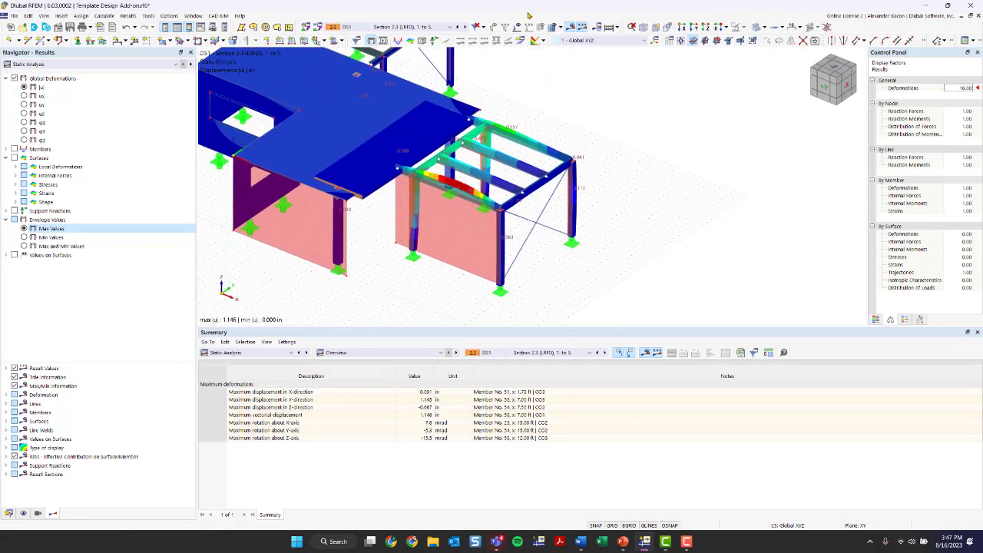
Turn off the result display and inspect the undeformed timber frame members close up.
click(573, 28)
scroll(484, 184, up, 3)
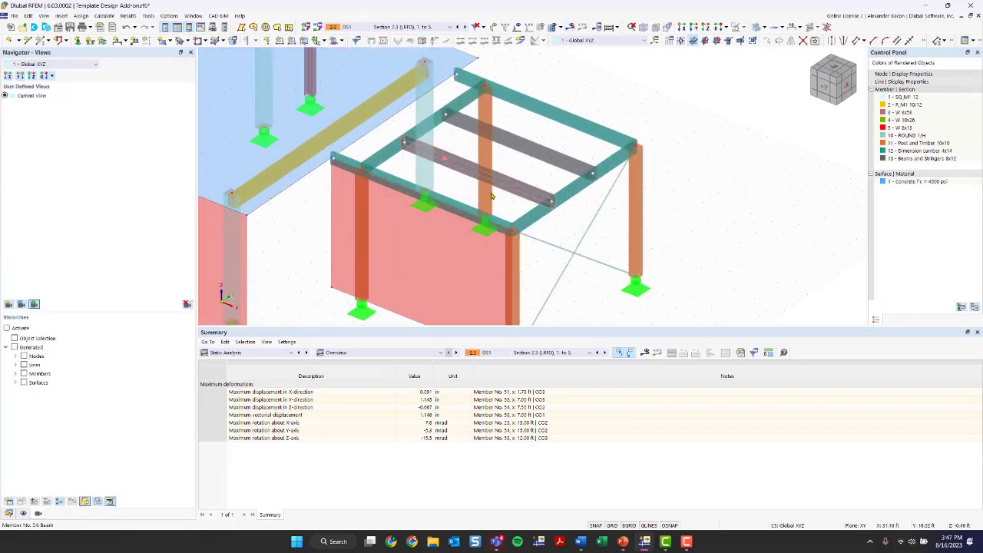
scroll(486, 186, down, 2)
scroll(515, 204, up, 2)
scroll(514, 204, up, 2)
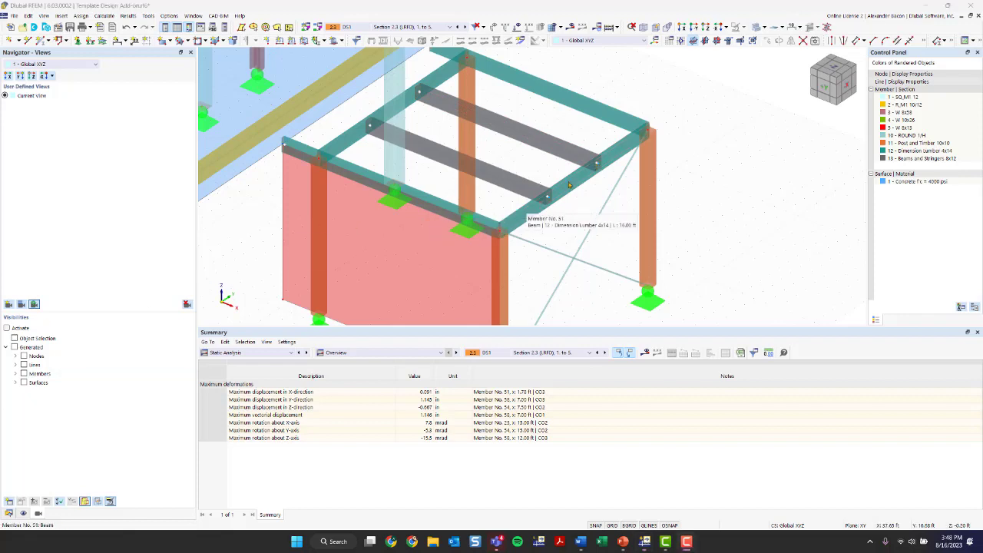
Deactivate the design properties of member 54 and check its start hinge definition, accepting the deletion of the design results.
double_click(388, 129)
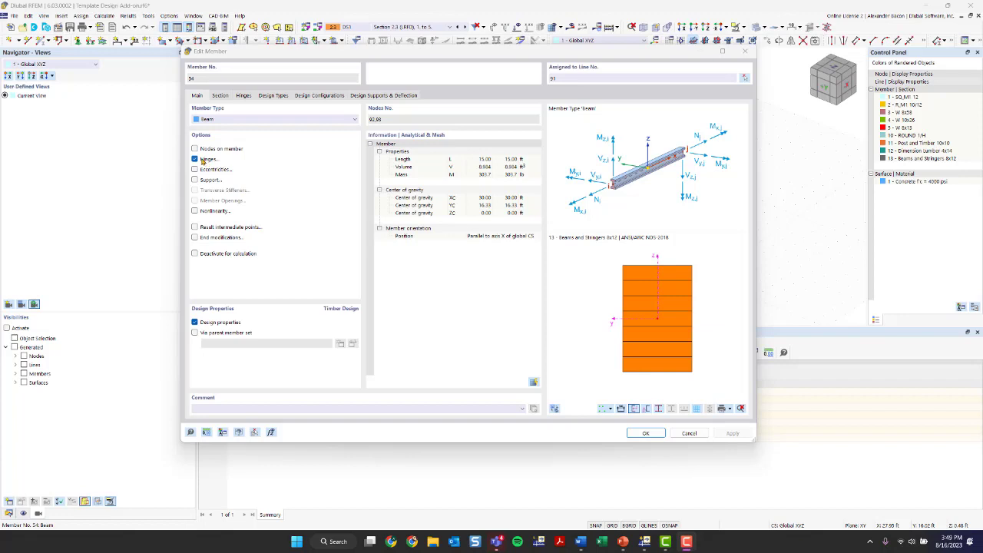
click(195, 323)
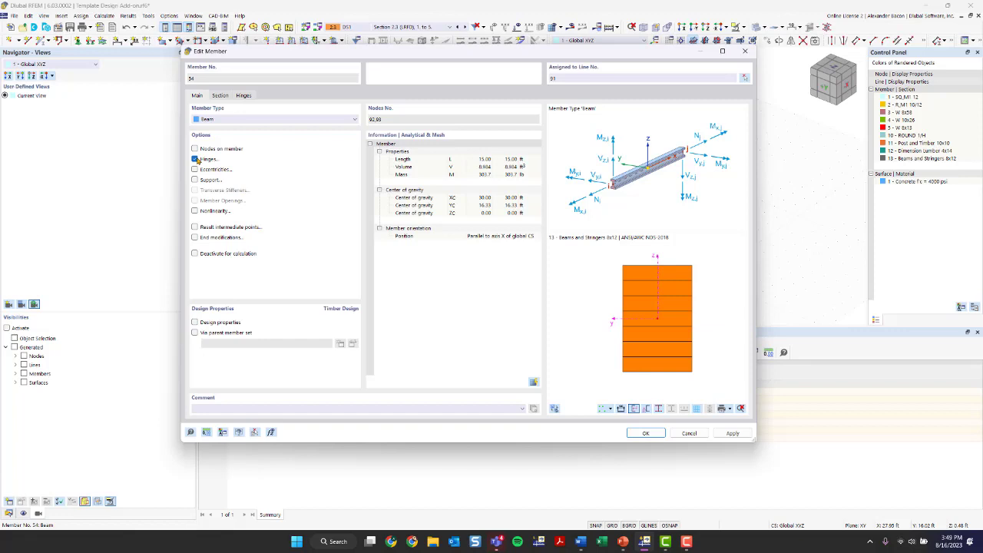
click(244, 95)
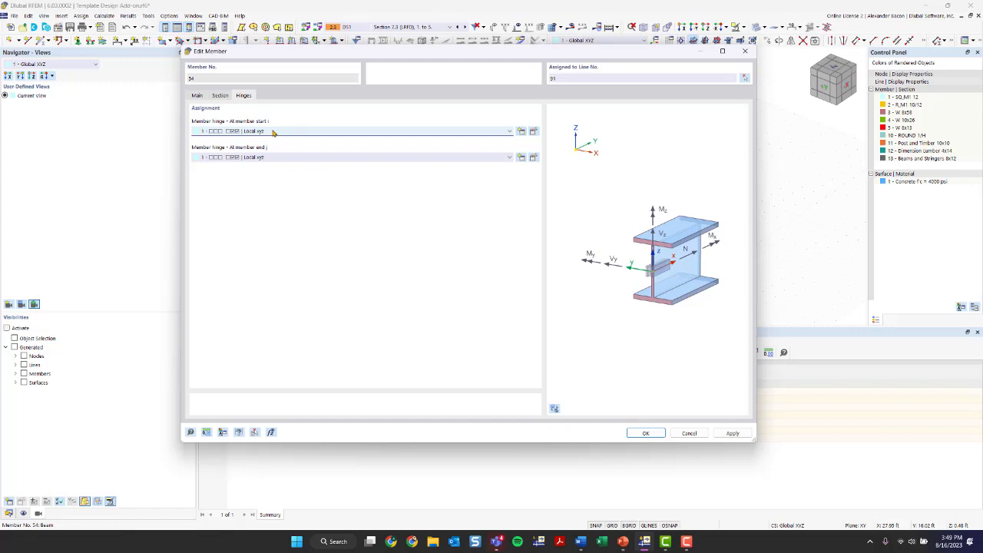
click(534, 133)
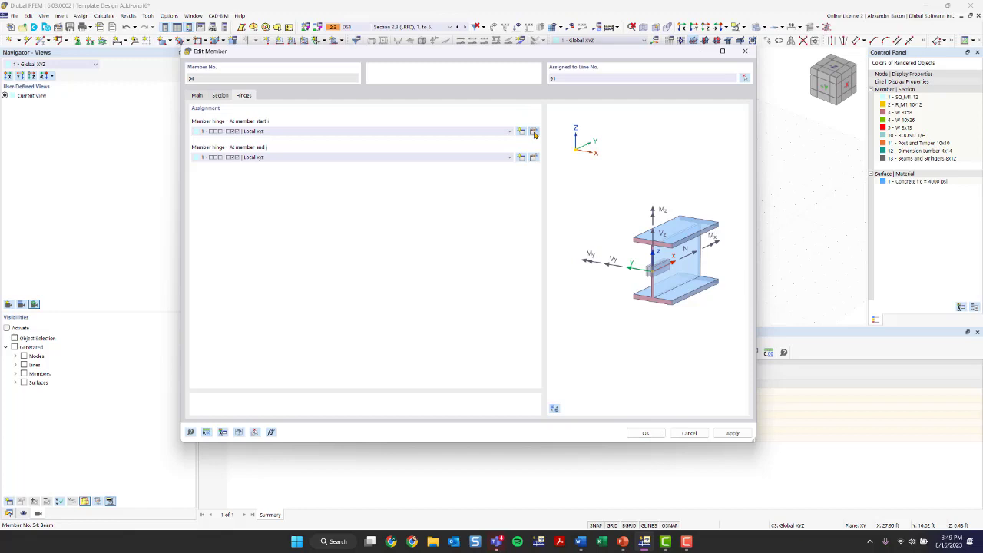
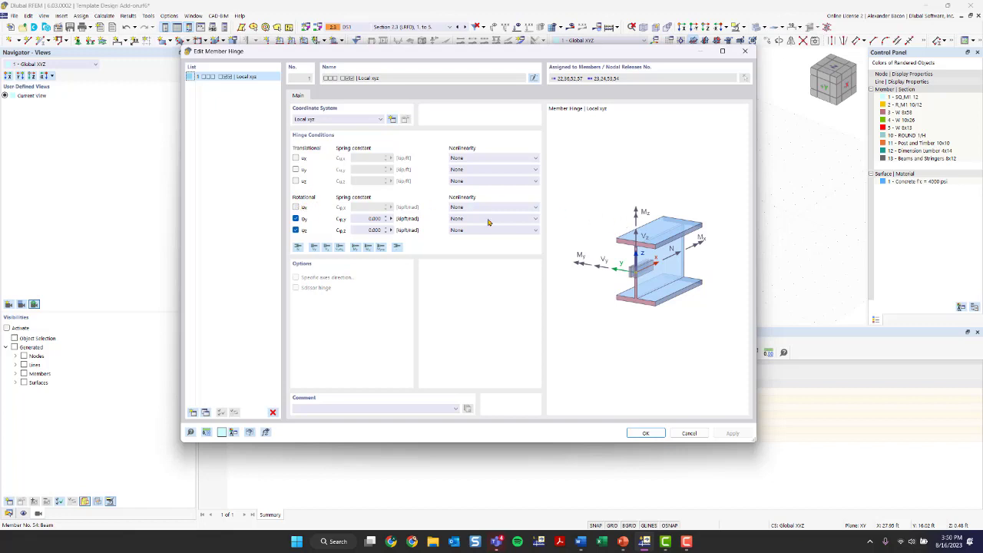
click(744, 50)
click(644, 433)
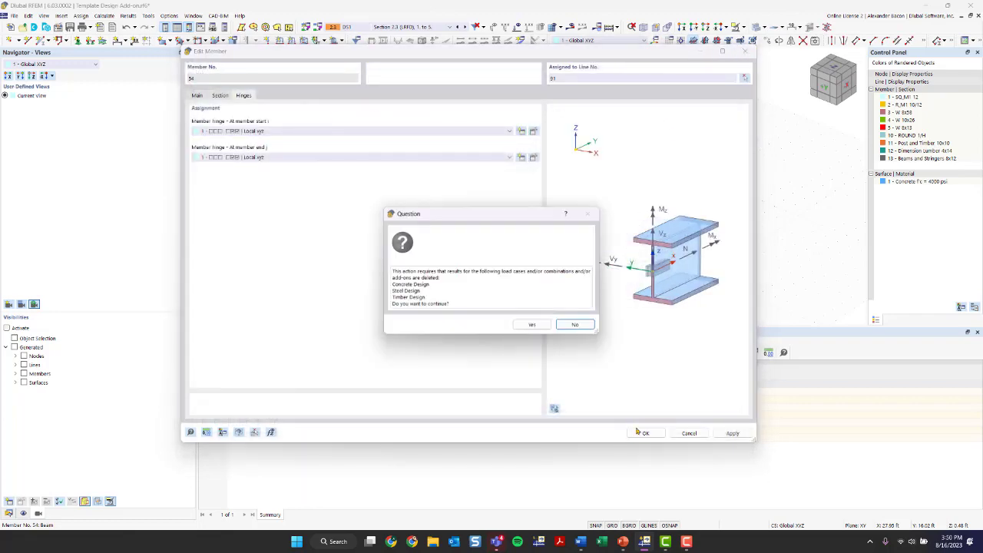
click(535, 325)
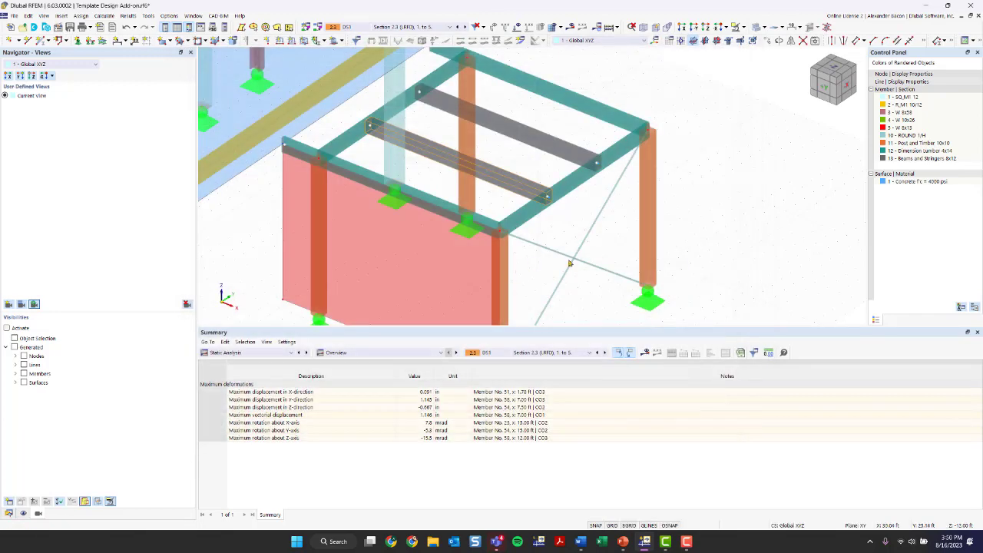
Assign member hinge 1 (Local xyz) to the start and end of the 4x14 timber beams 49-51 and 58.
middle_drag(590, 223, 528, 258)
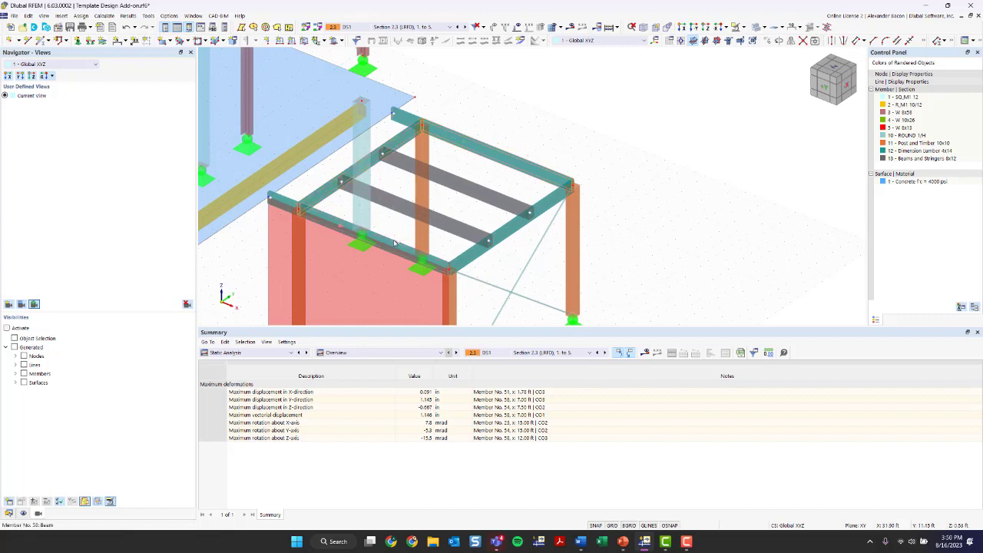
double_click(464, 258)
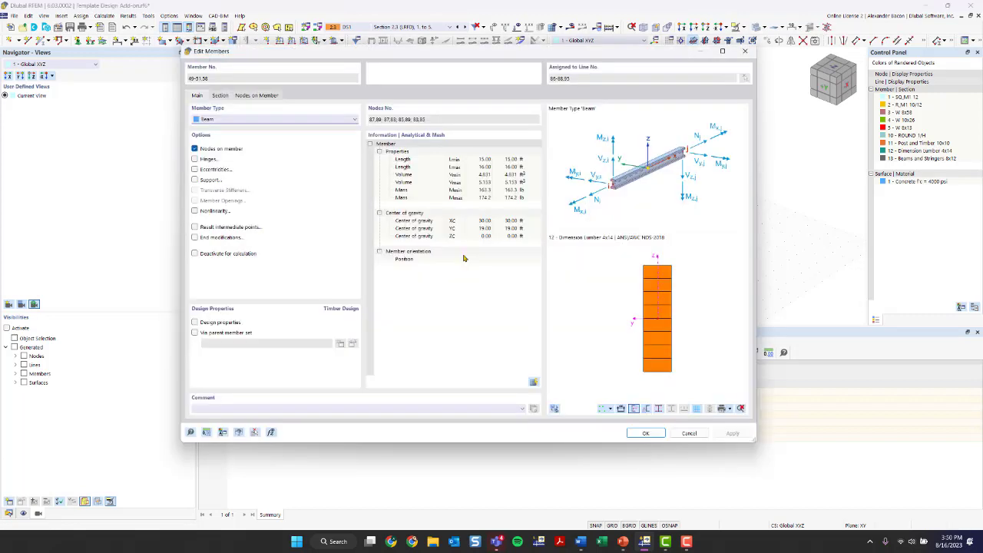
click(195, 159)
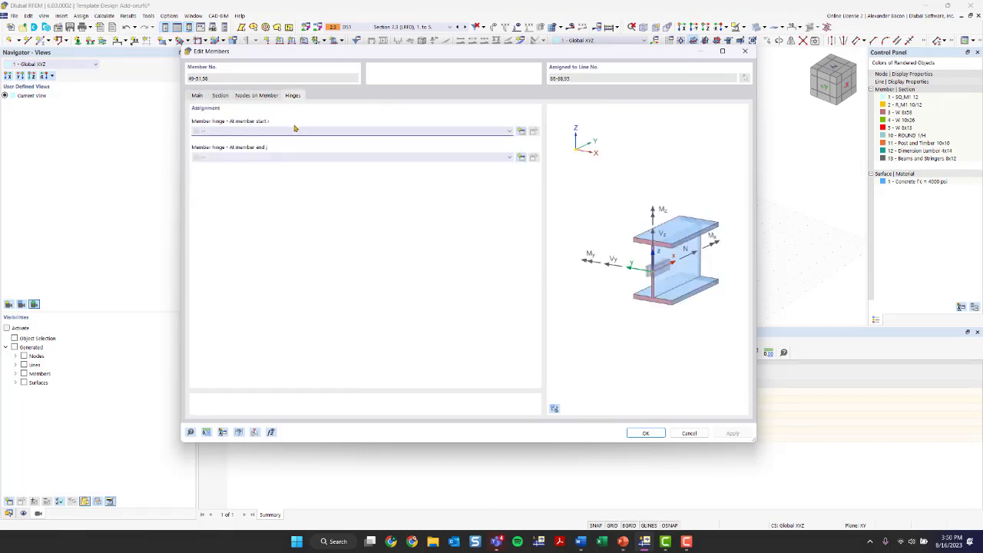
click(294, 129)
click(294, 145)
click(293, 157)
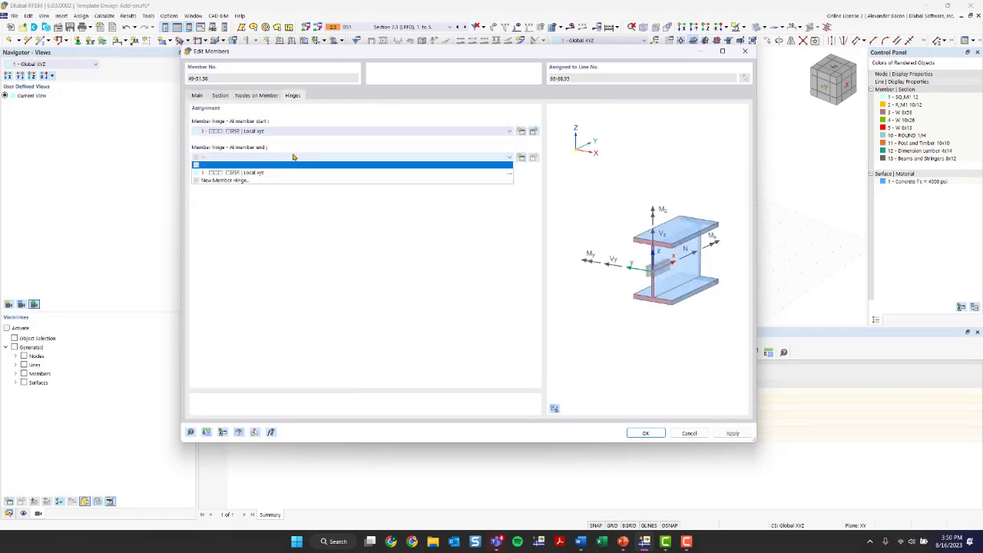
click(292, 173)
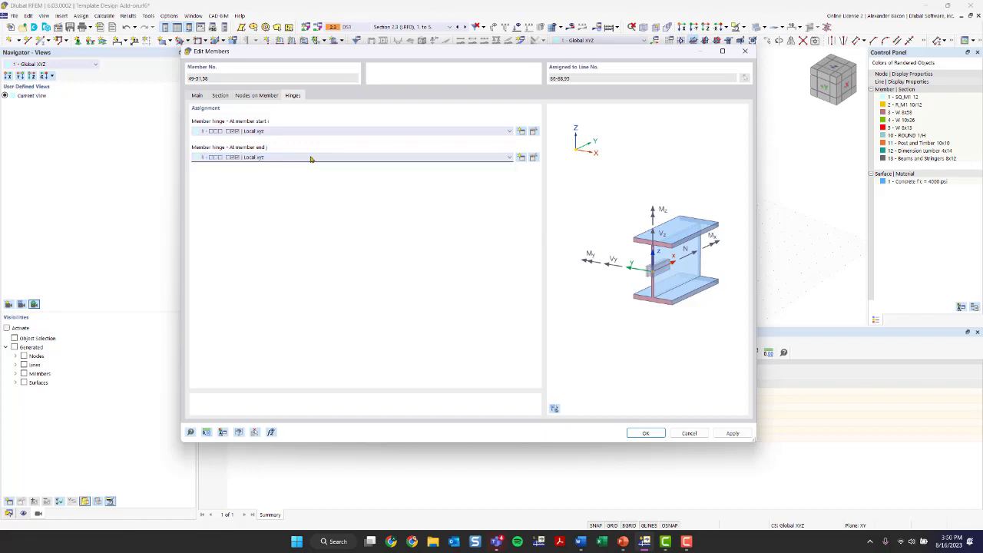
click(646, 433)
click(519, 311)
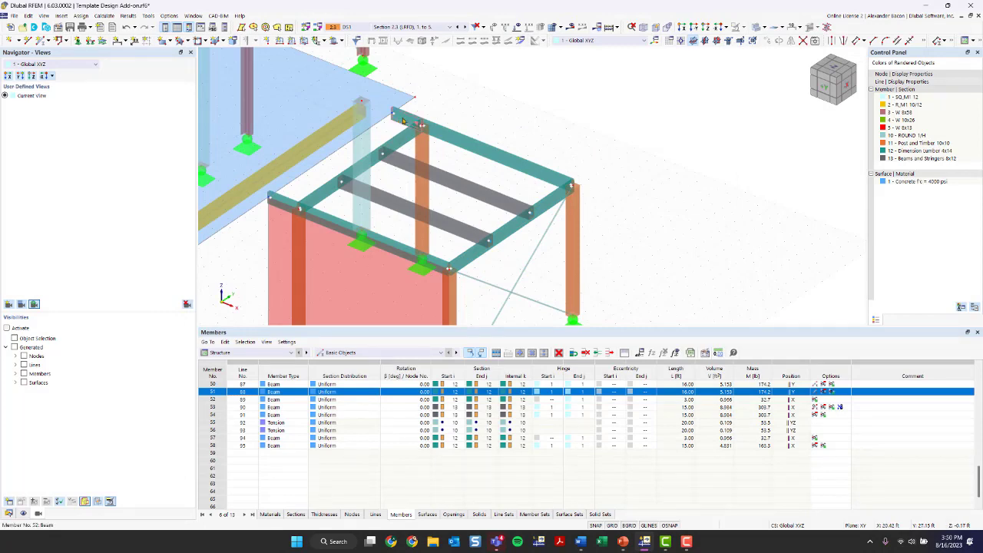
Assign member hinge 1 to the start of the short beams 52 and 57, and check the hinges around the timber frame.
double_click(290, 205)
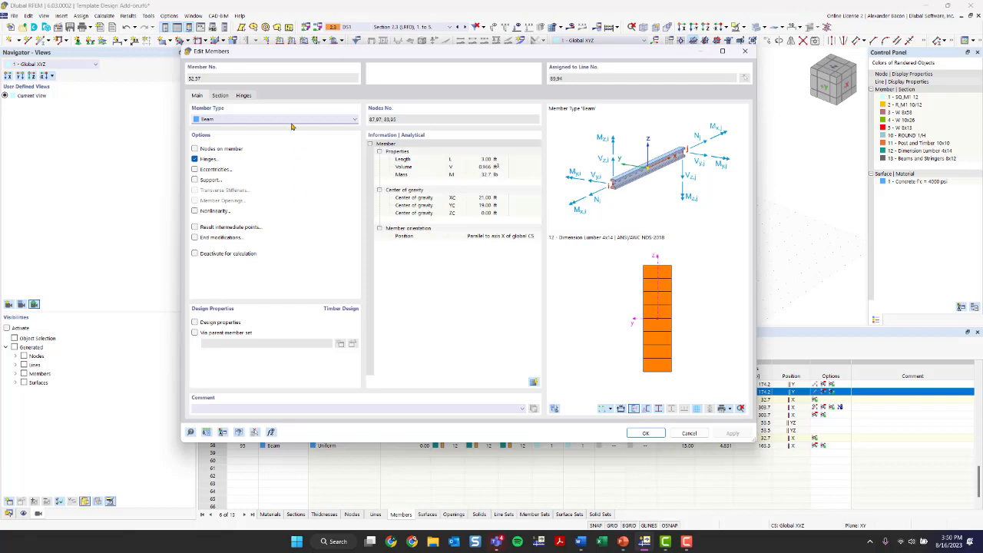
click(243, 96)
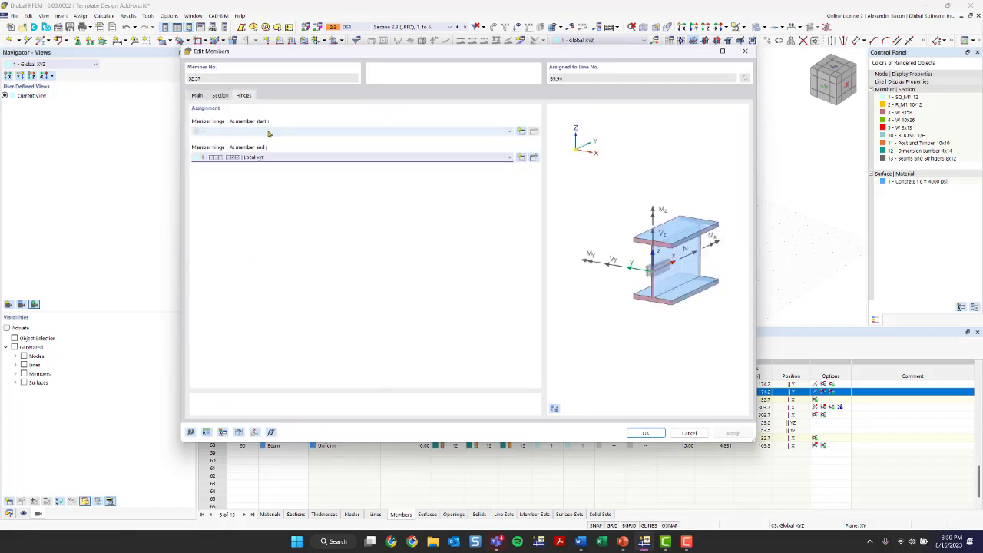
click(268, 132)
click(268, 146)
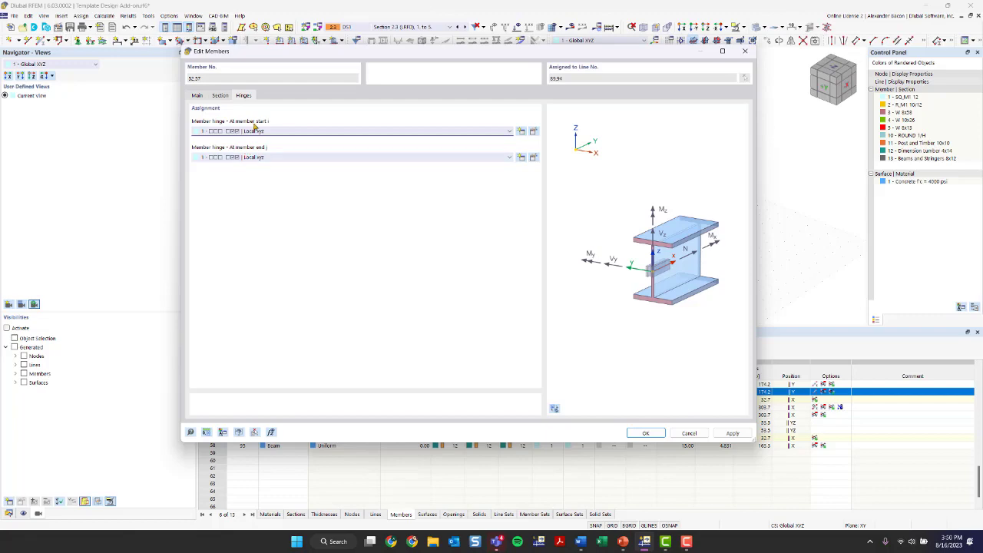
click(647, 432)
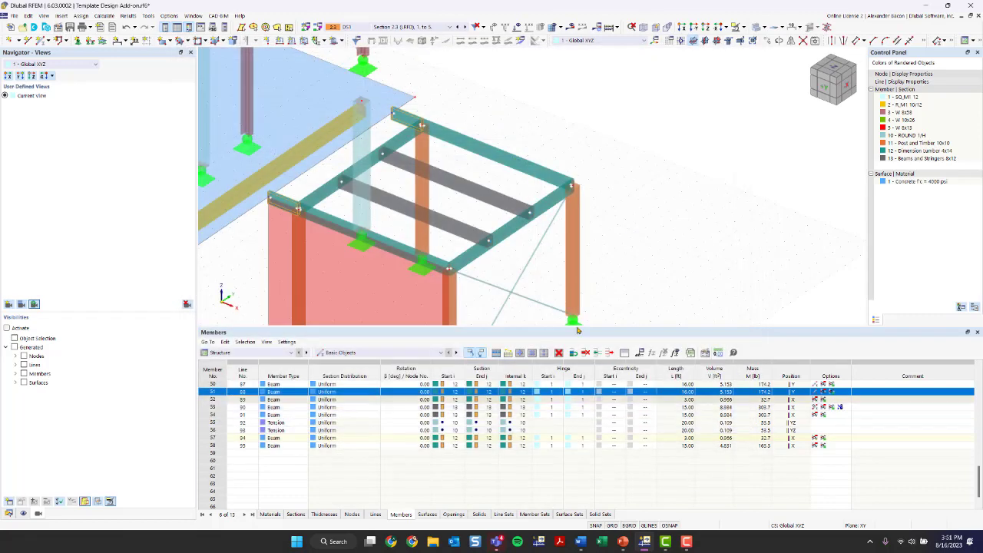
scroll(503, 274, down, 1)
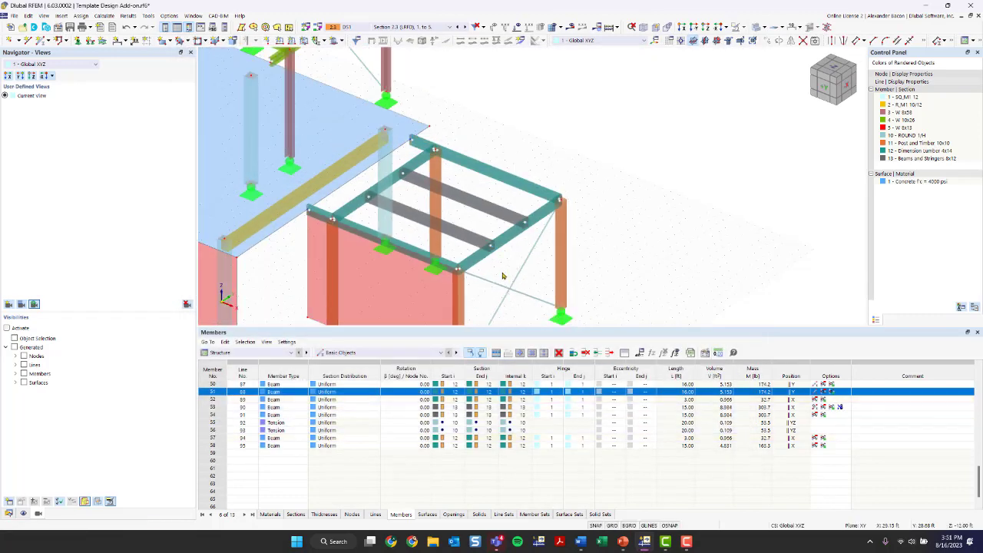
middle_drag(494, 249, 485, 225)
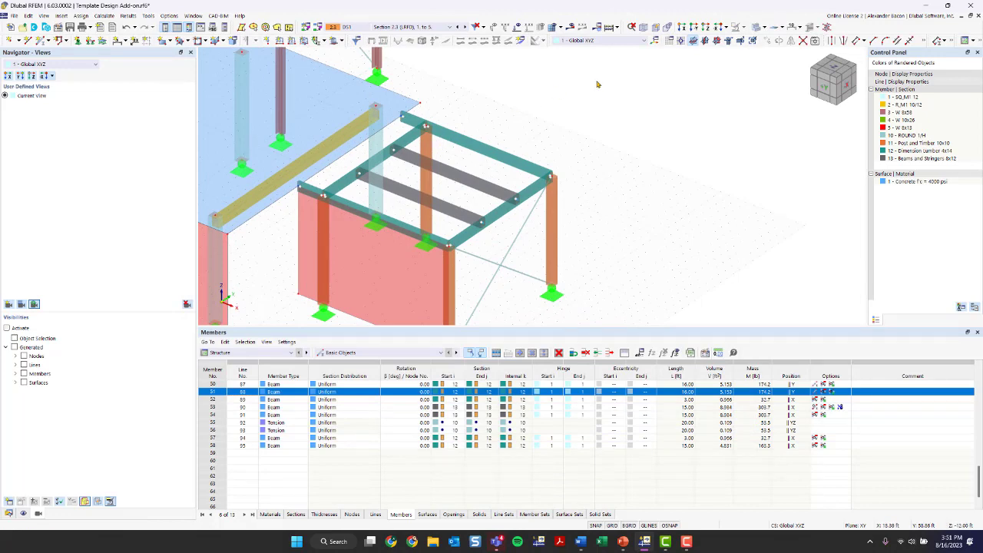
scroll(445, 251, up, 3)
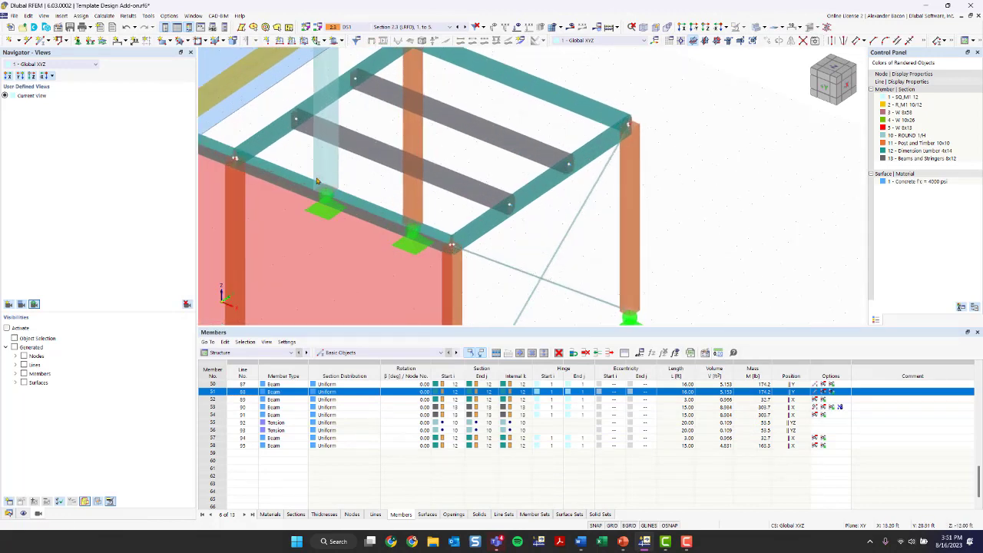
middle_drag(239, 157, 337, 221)
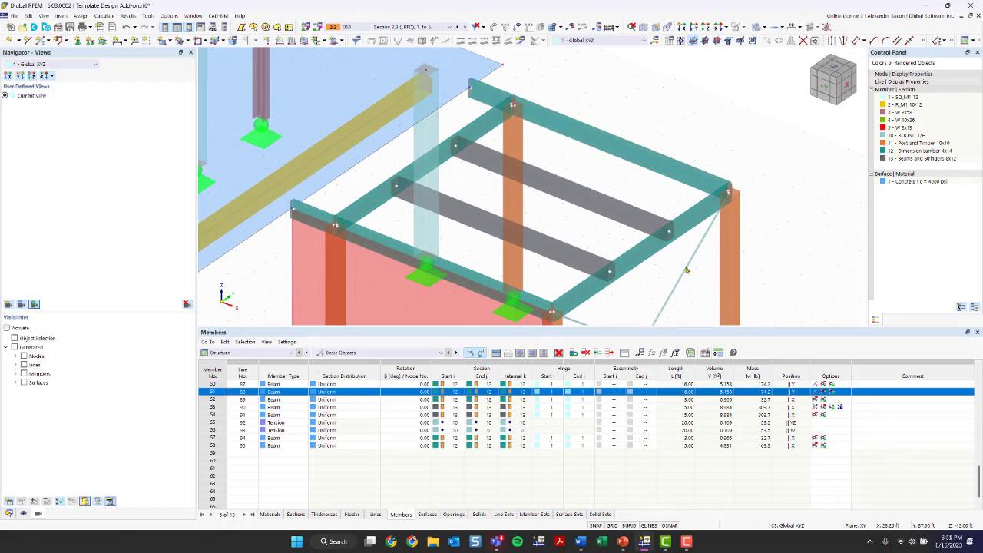
Switch the model display to wireframe and examine the timber frame's corner node, the overhanging beam connections and the overall structure.
scroll(318, 224, up, 3)
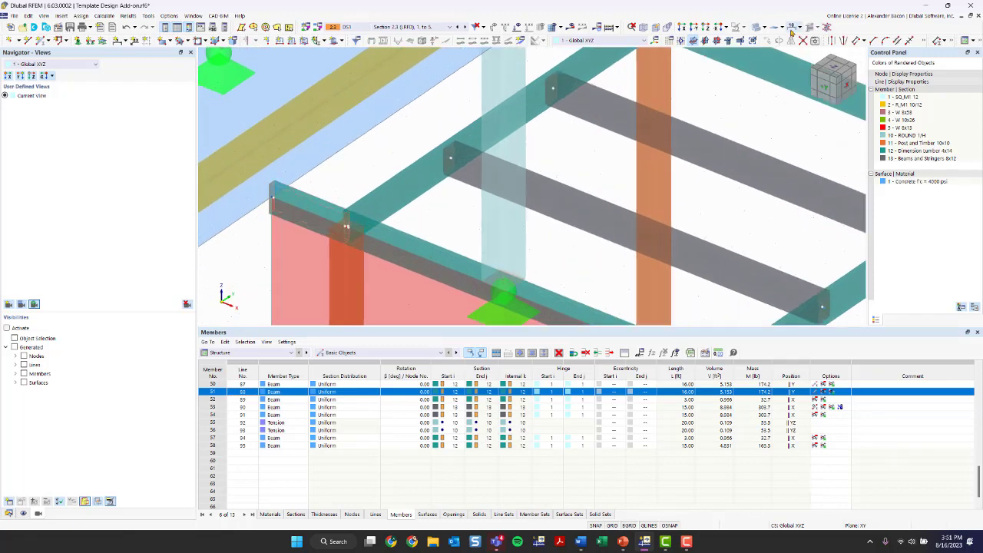
click(757, 27)
scroll(332, 230, up, 4)
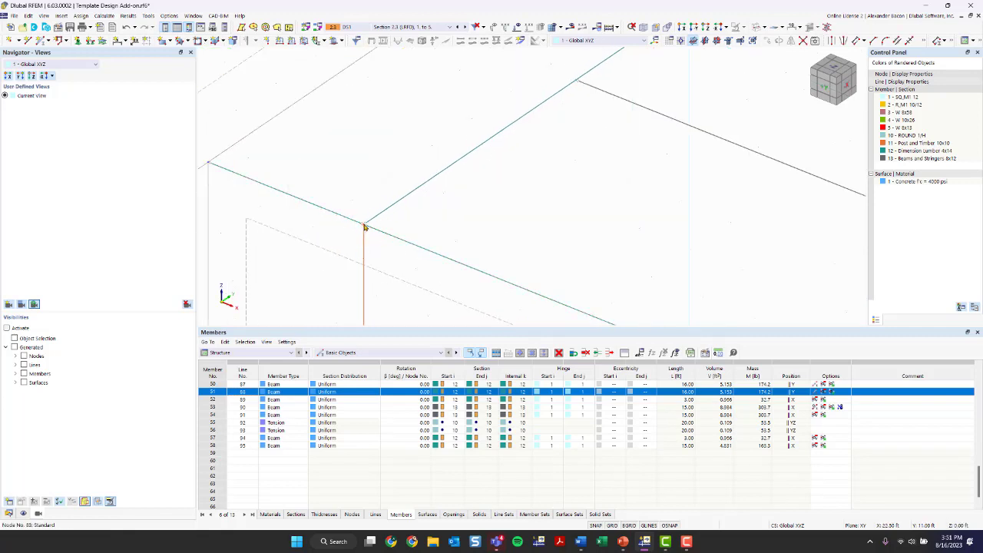
scroll(365, 227, up, 3)
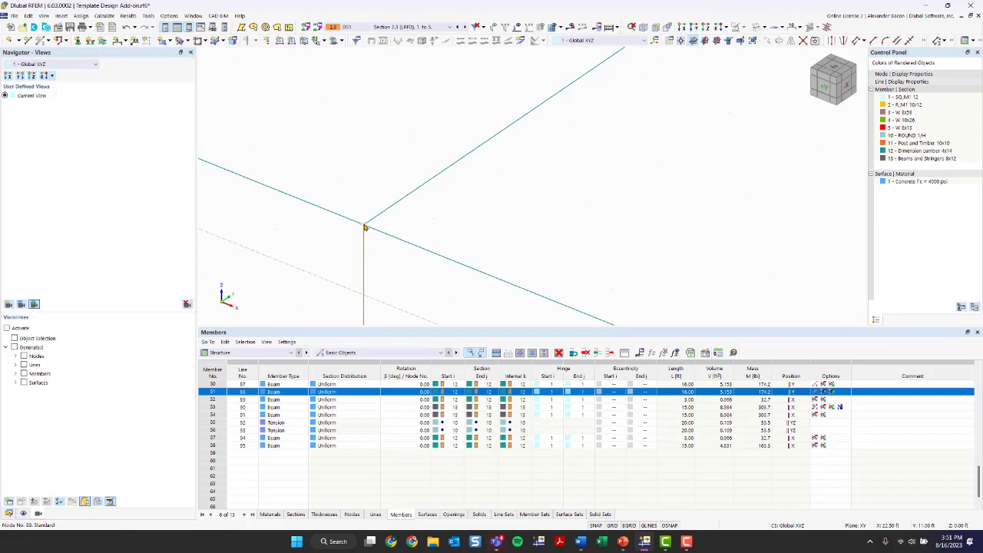
scroll(364, 226, down, 6)
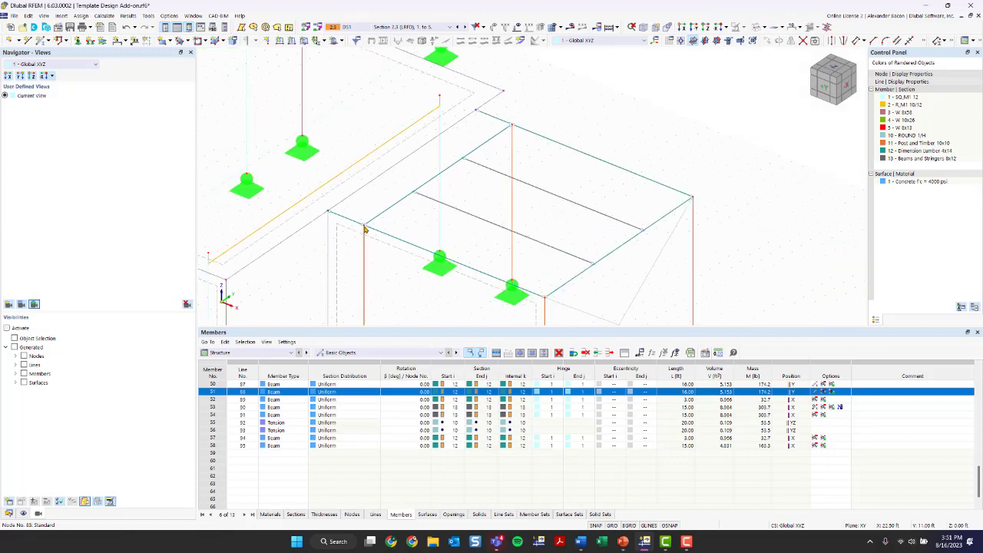
ctrl+middle_drag(450, 248, 359, 229)
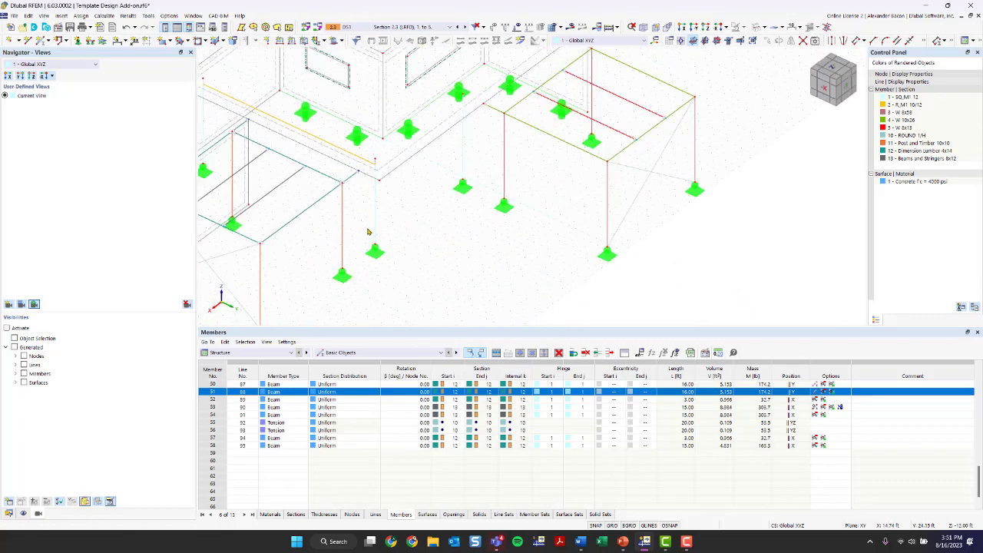
scroll(368, 232, down, 4)
middle_drag(432, 228, 465, 263)
ctrl+middle_drag(465, 264, 539, 167)
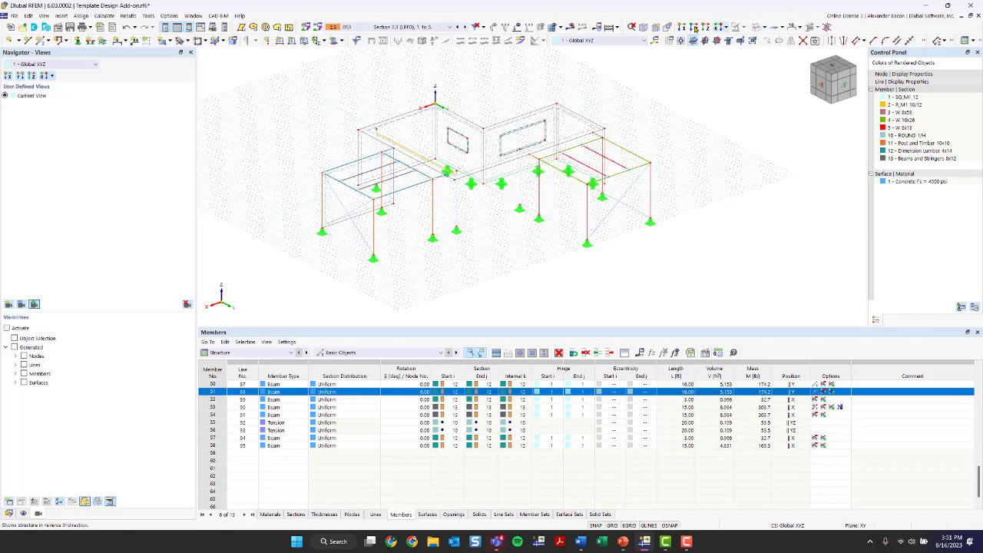
Recalculate the structure and bring up the table of calculation errors and warnings.
click(608, 29)
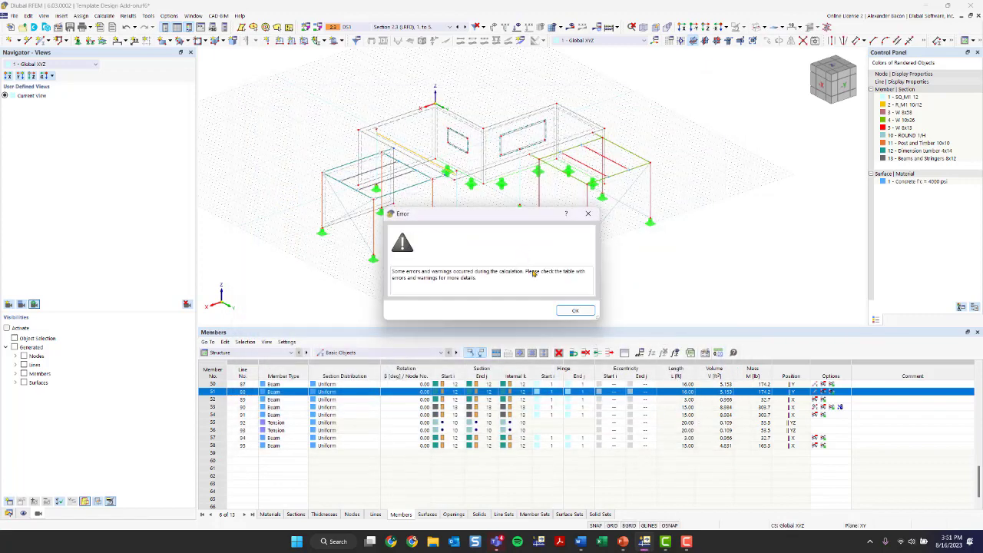
click(575, 310)
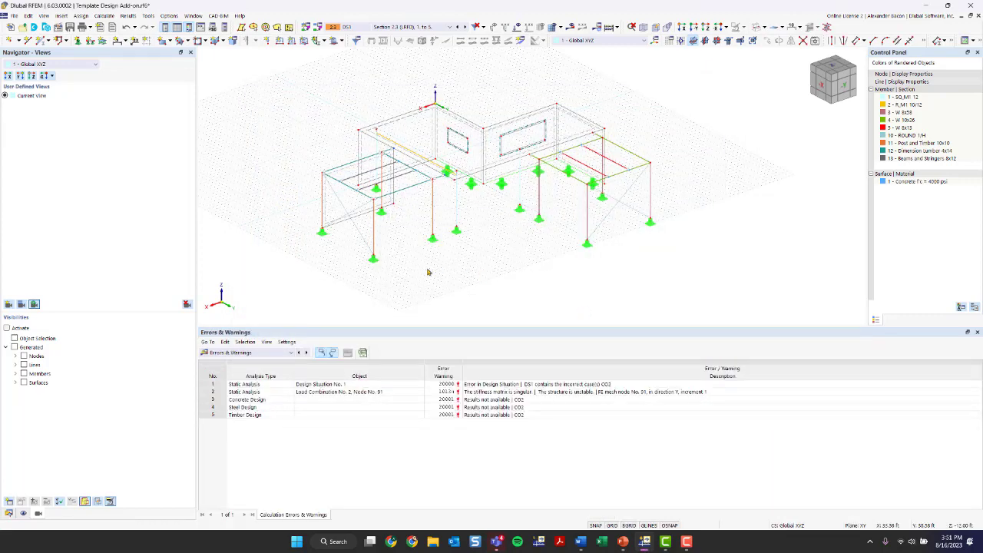
ctrl+middle_drag(428, 274, 476, 268)
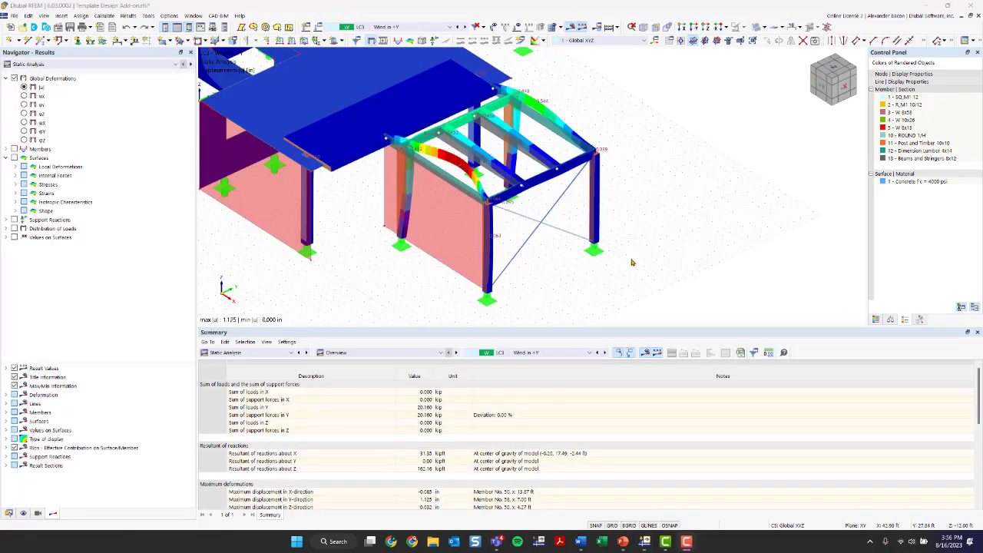
Examine the LC3 Wind in +Y deformations of the timber frame, and hide the results to inspect its undeformed members and hinges.
ctrl+middle_drag(408, 273, 483, 296)
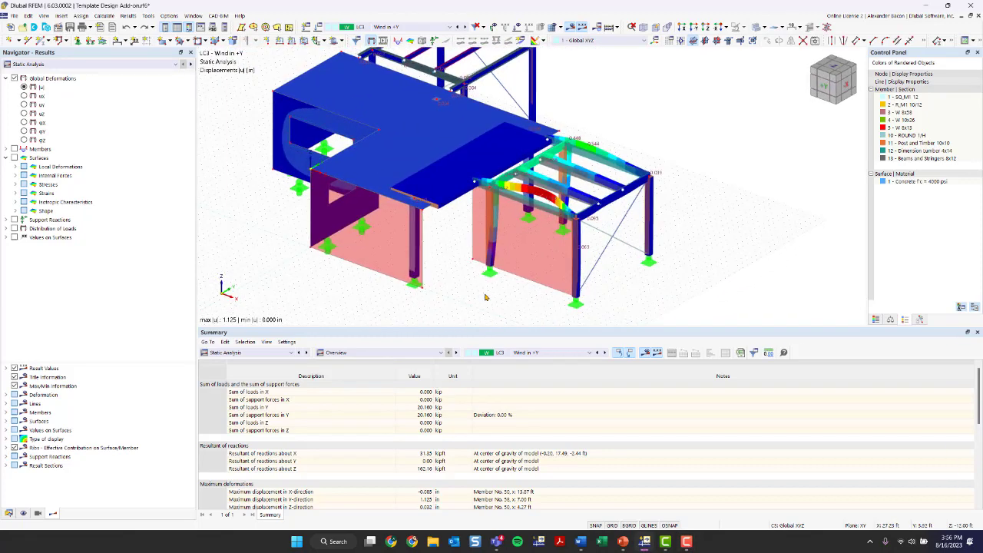
middle_drag(745, 166, 705, 167)
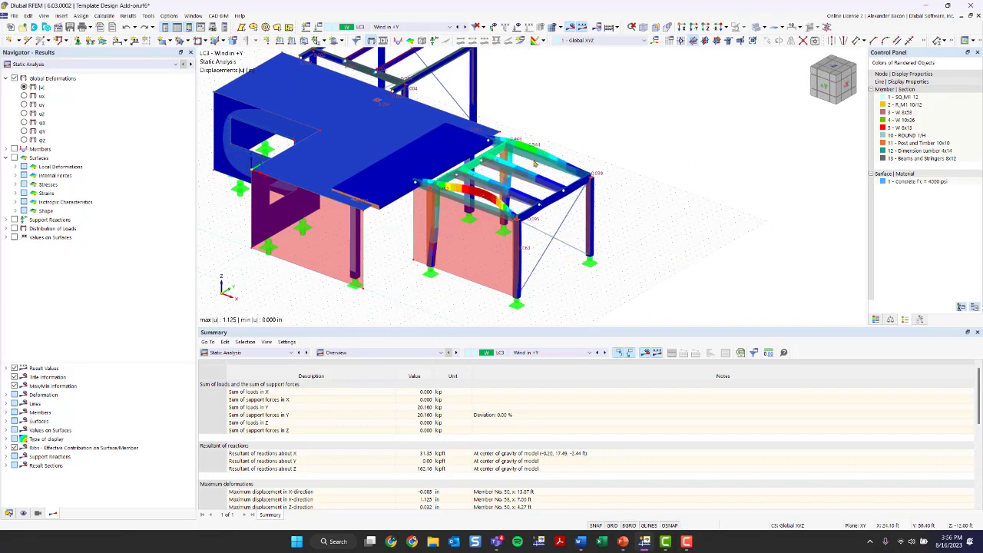
click(570, 27)
scroll(434, 184, up, 3)
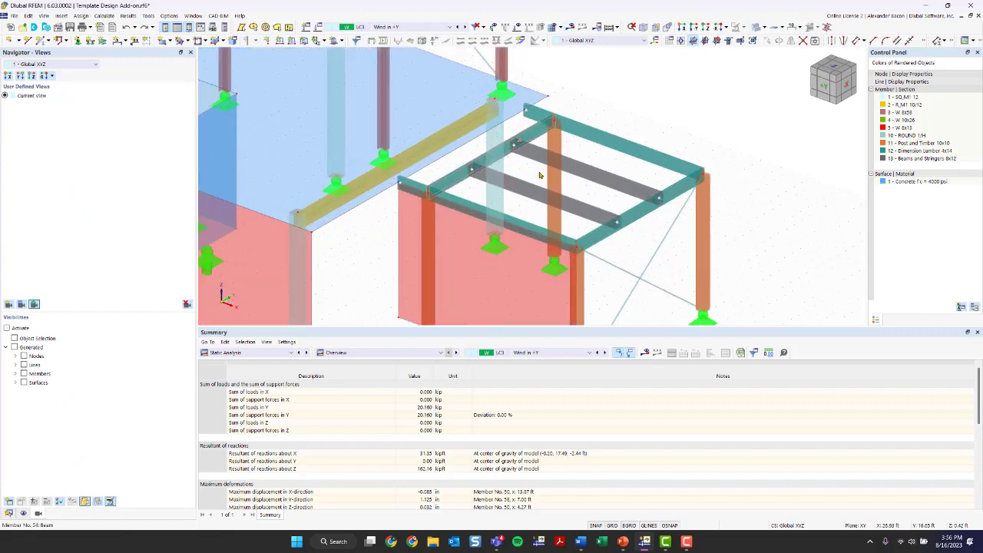
middle_drag(693, 233, 593, 174)
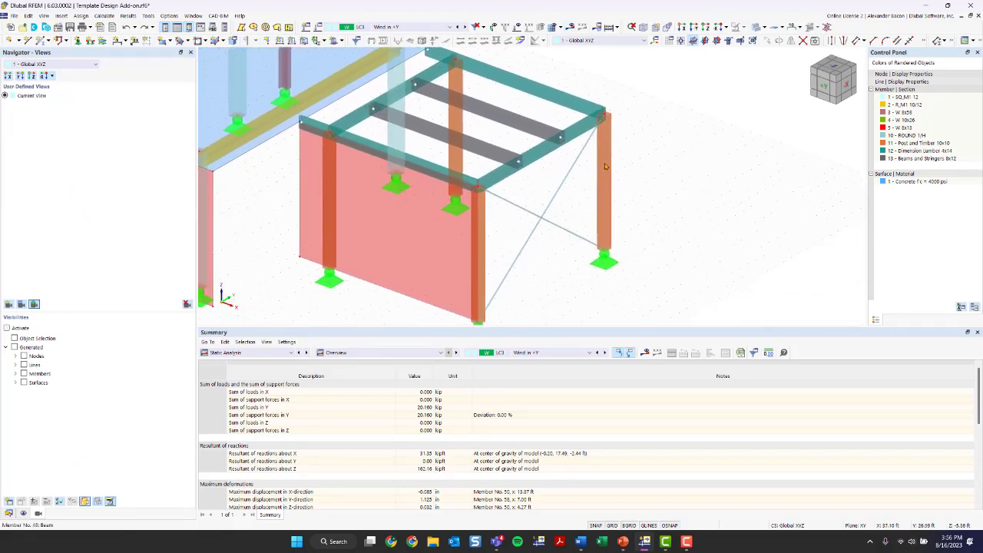
scroll(396, 189, down, 2)
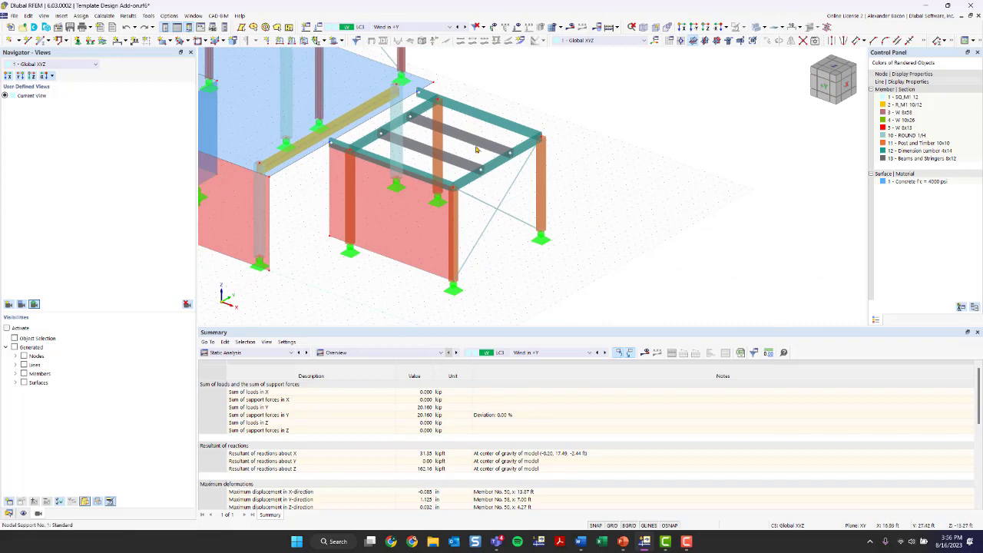
middle_drag(543, 153, 548, 197)
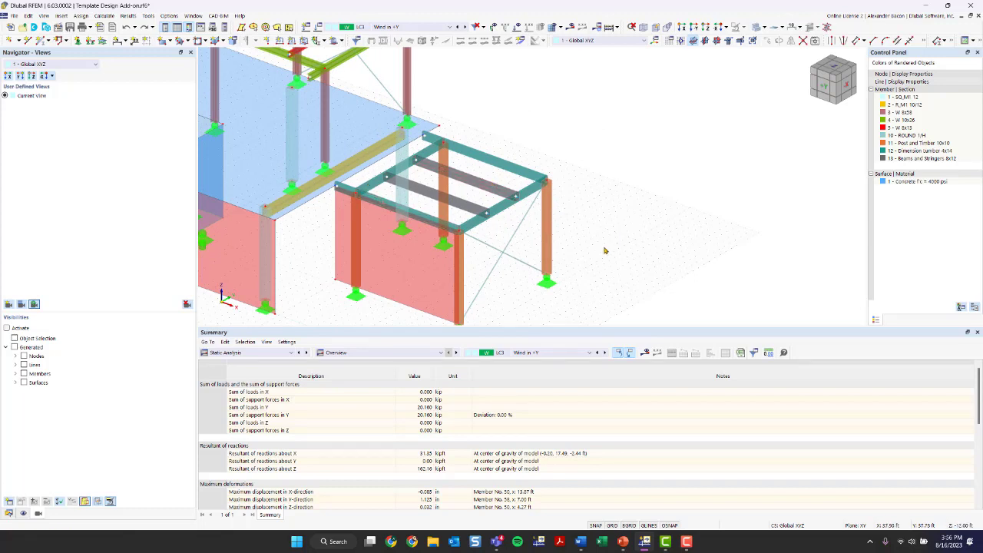
Show the LC3 deformation results again and examine the displaced shape of the whole structure from the opposite side.
click(609, 28)
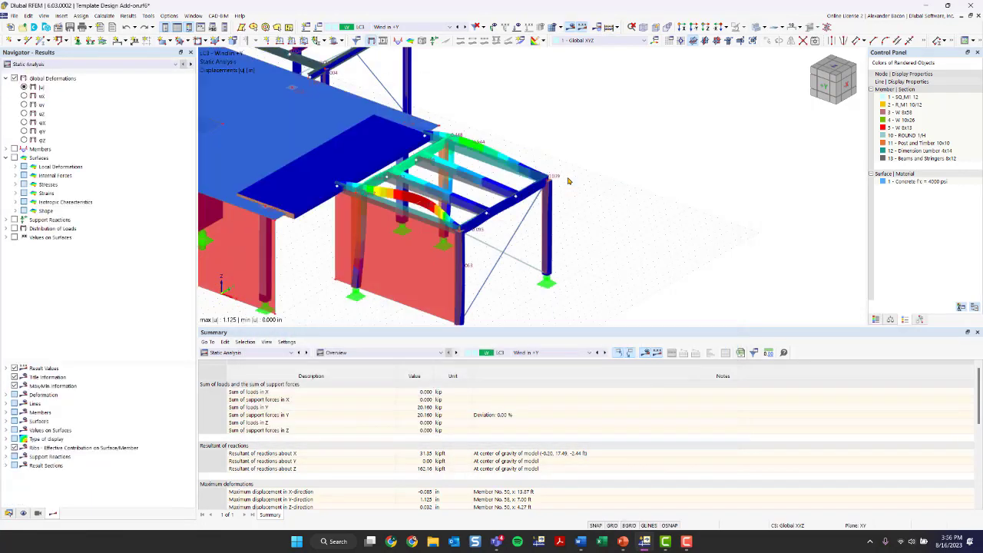
scroll(601, 225, down, 2)
middle_drag(601, 224, 474, 231)
scroll(697, 197, down, 2)
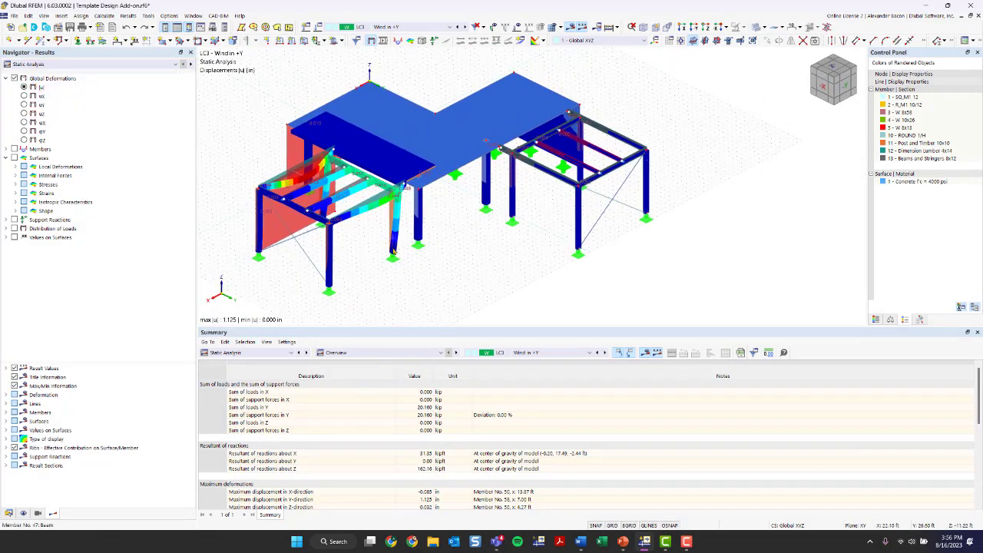
middle_drag(451, 283, 470, 267)
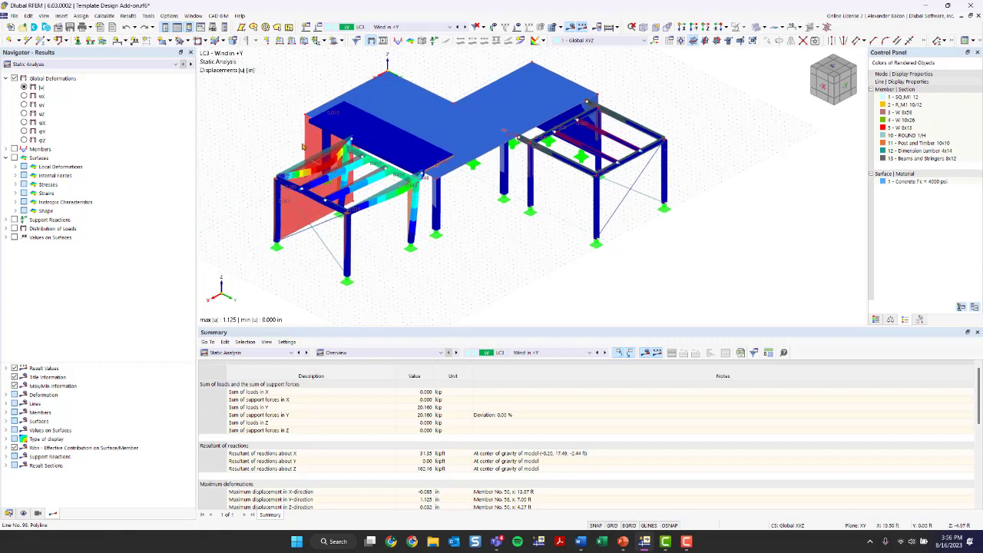
scroll(302, 187, up, 1)
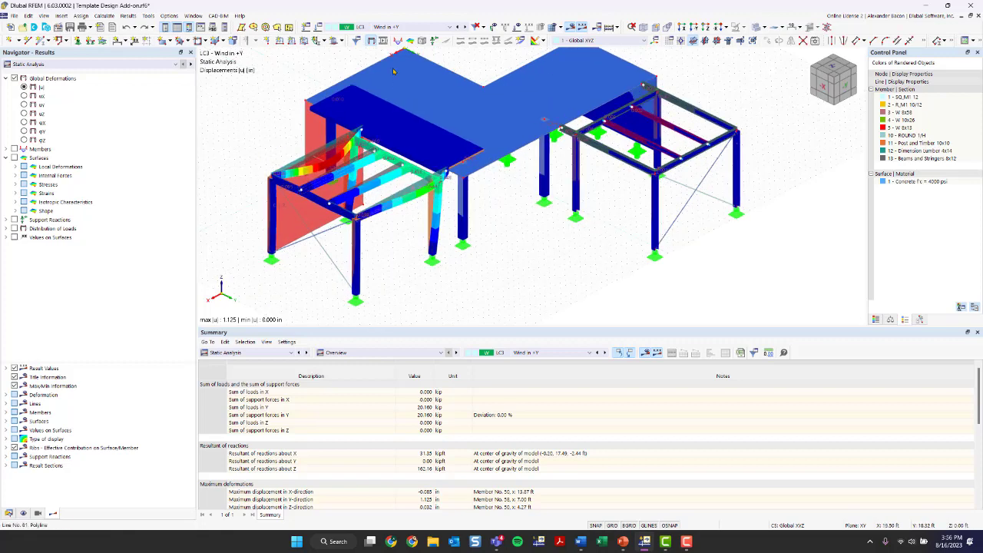
Display the deformations for design situation DS1, Section 2.3 (LRFD), and view the timber frame in plan.
click(388, 28)
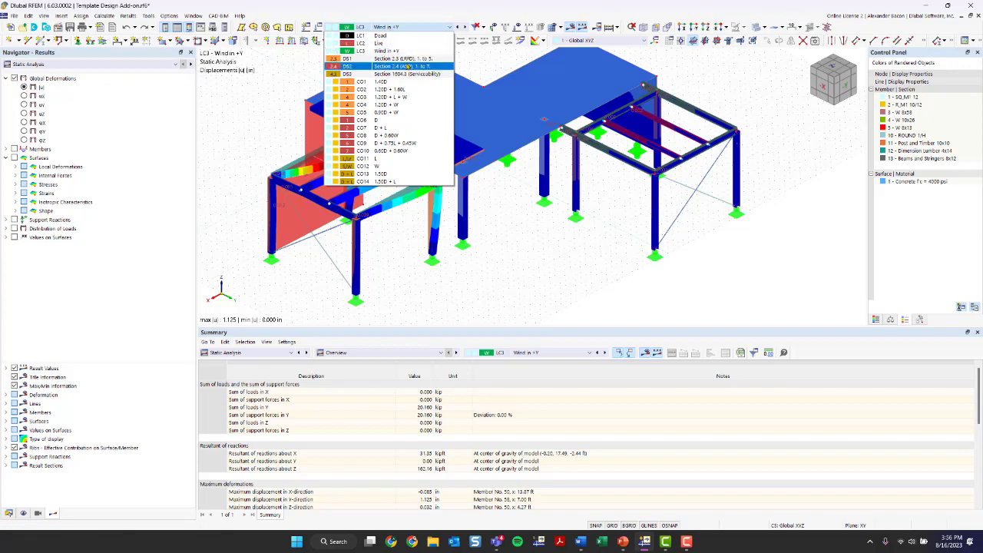
click(405, 59)
ctrl+middle_drag(520, 231, 544, 247)
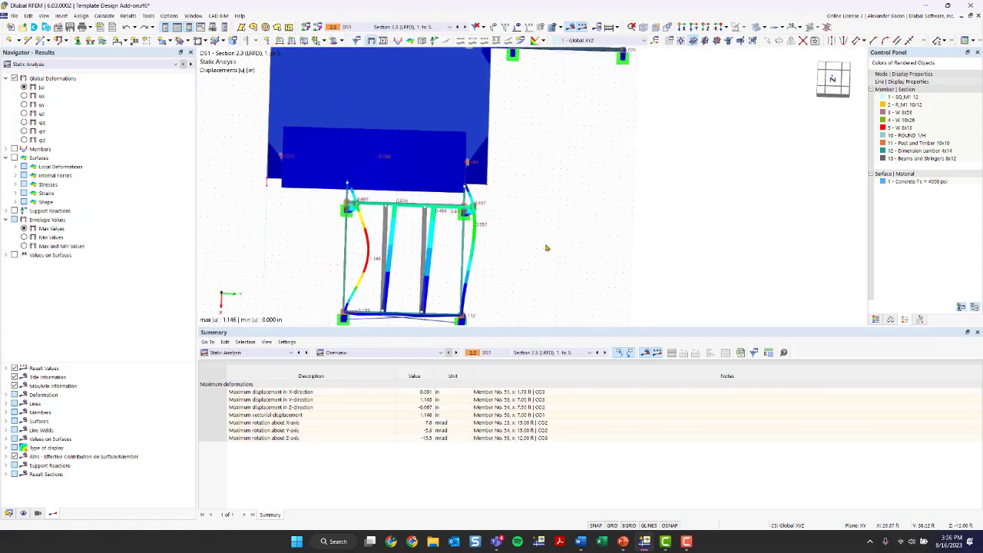
middle_drag(563, 213, 569, 159)
Hide all objects of the timber frame and view the deformations of the remaining concrete and steel structure.
drag(560, 146, 346, 298)
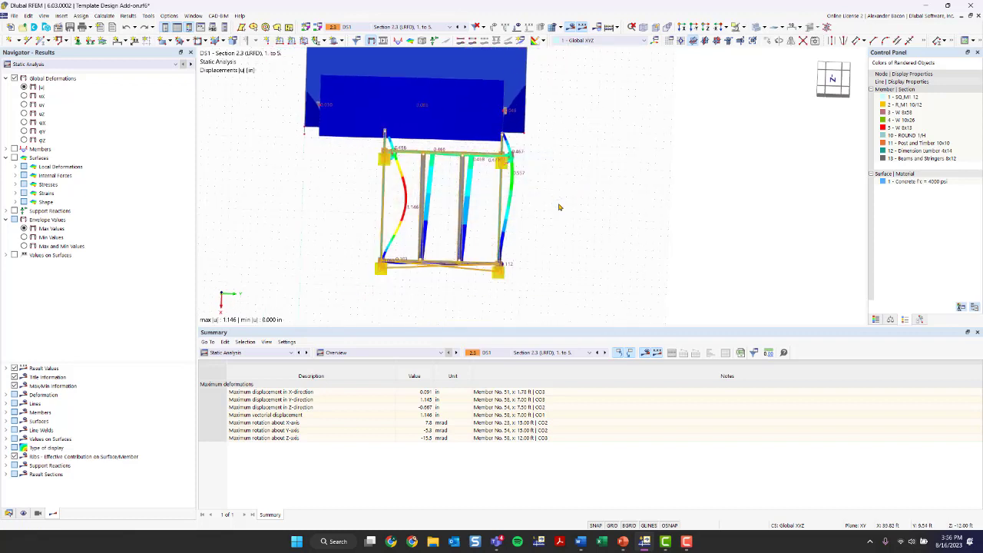
click(743, 29)
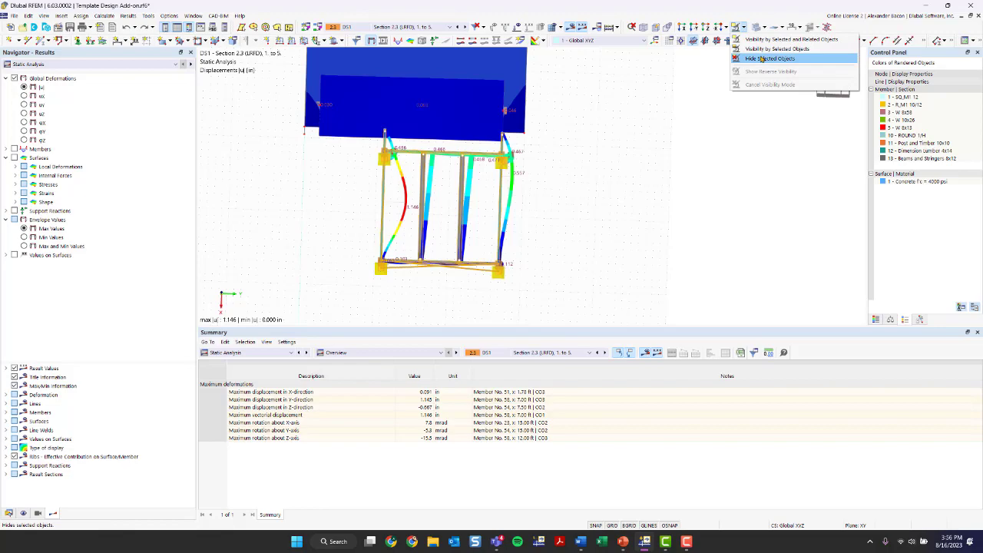
click(761, 58)
ctrl+middle_drag(580, 215, 347, 168)
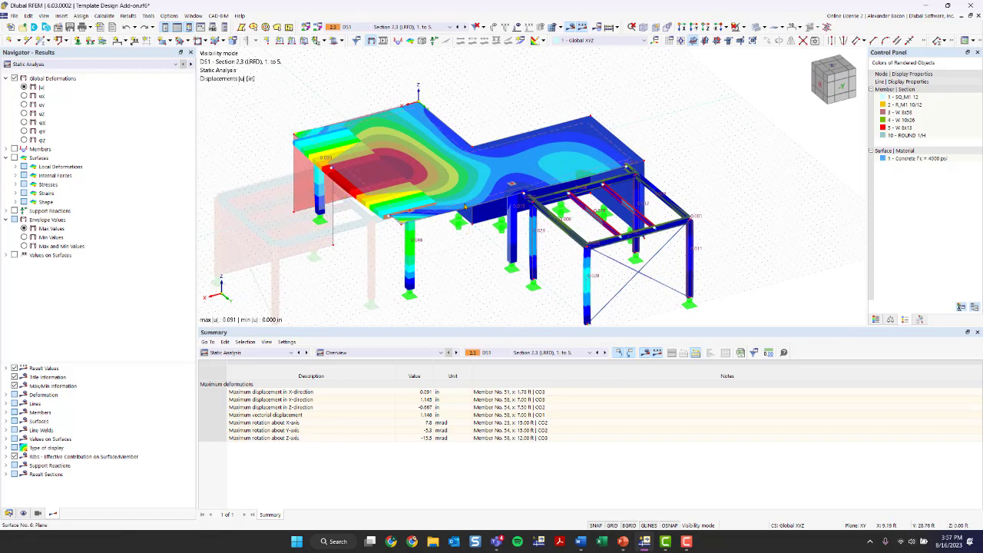
Display the member internal forces for DS1, going through Vz and N and ending with the moments My.
double_click(23, 150)
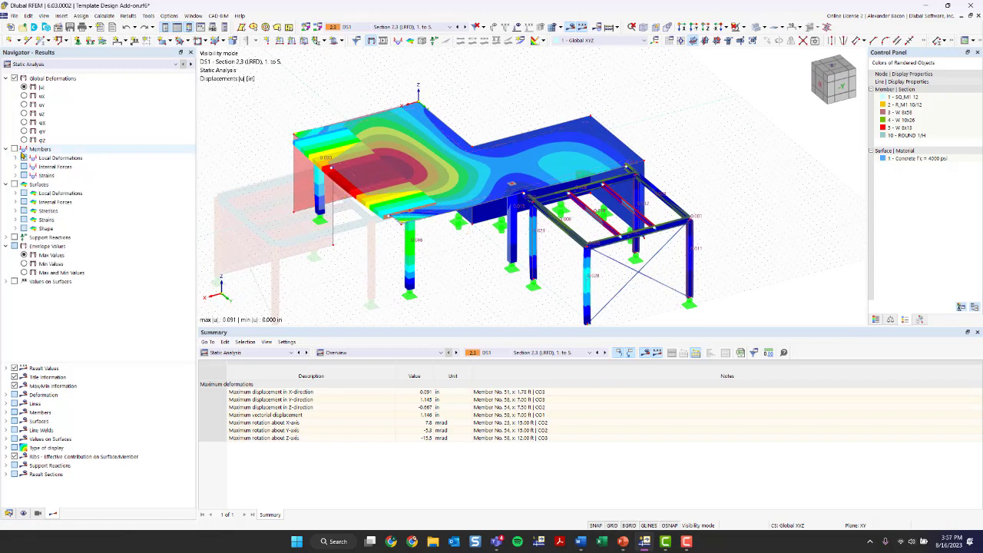
click(15, 149)
click(16, 166)
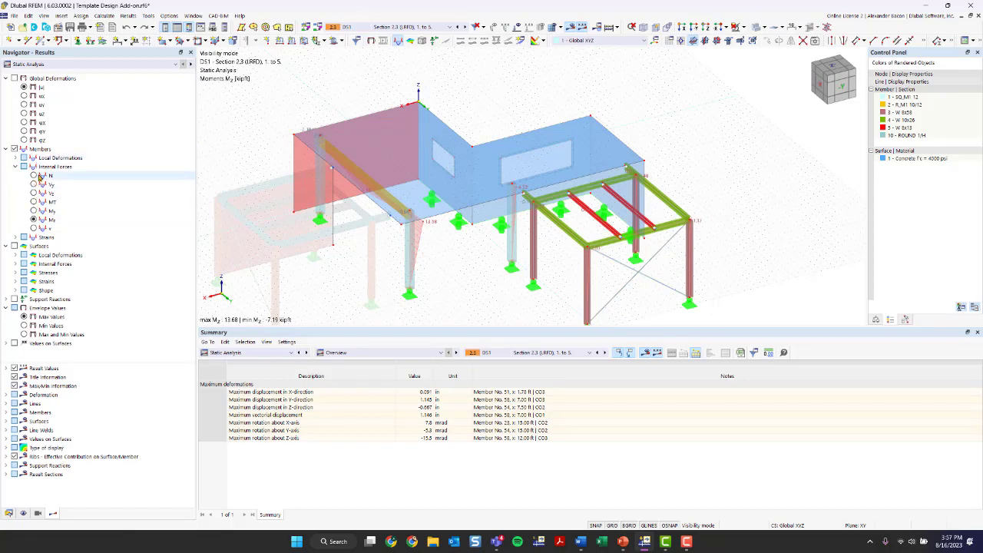
click(33, 193)
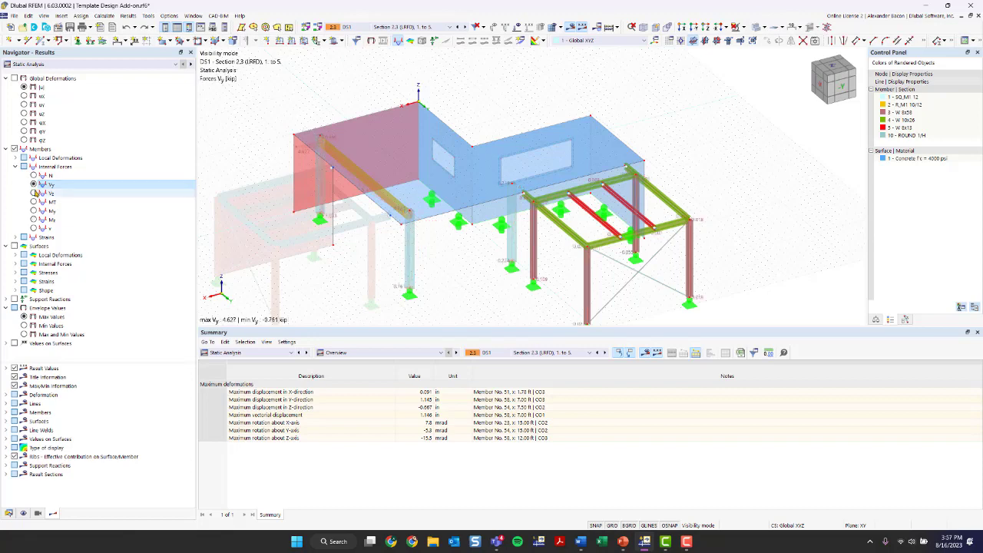
click(33, 176)
middle_drag(270, 265, 228, 180)
click(33, 210)
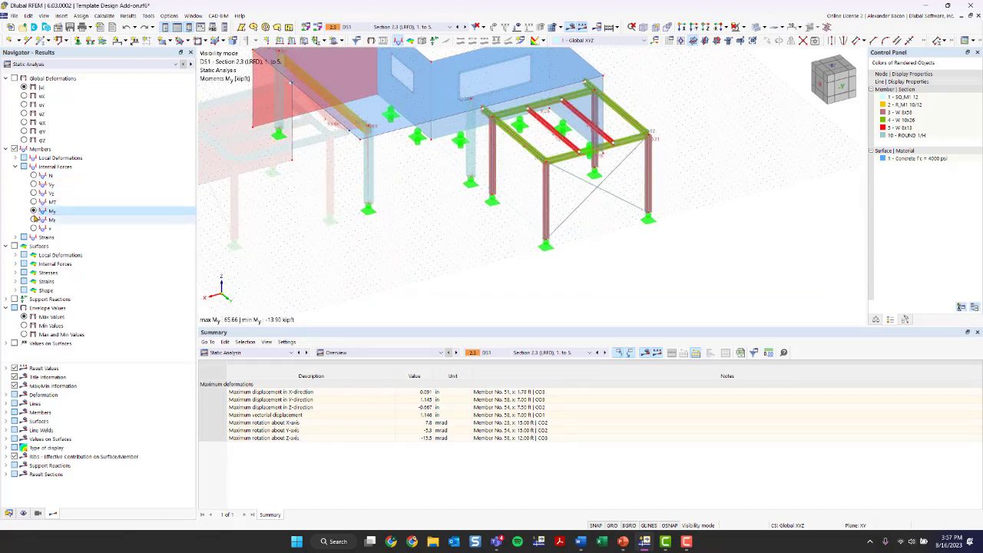
Turn on the surface results alongside the member moments and look up the von Mises options under equivalent stresses.
click(14, 246)
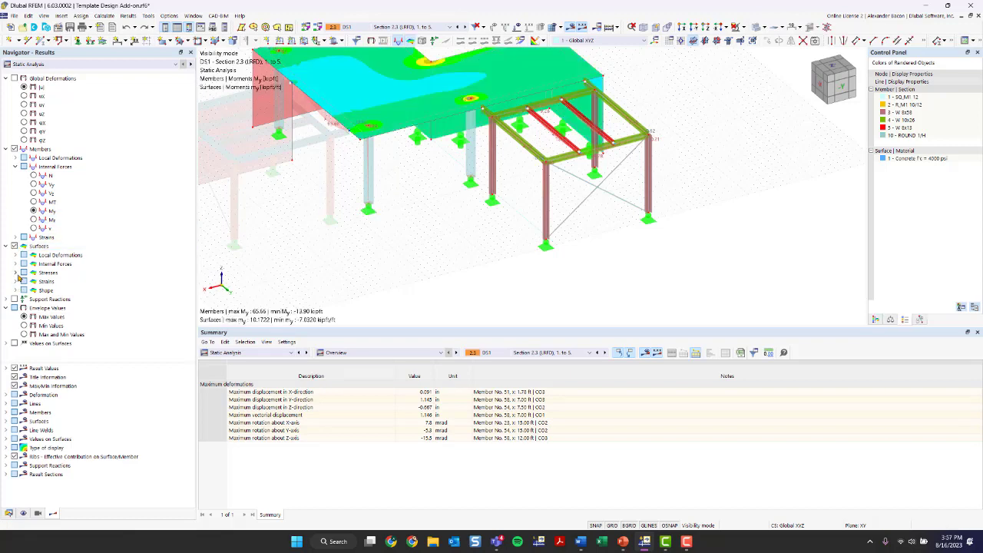
click(16, 274)
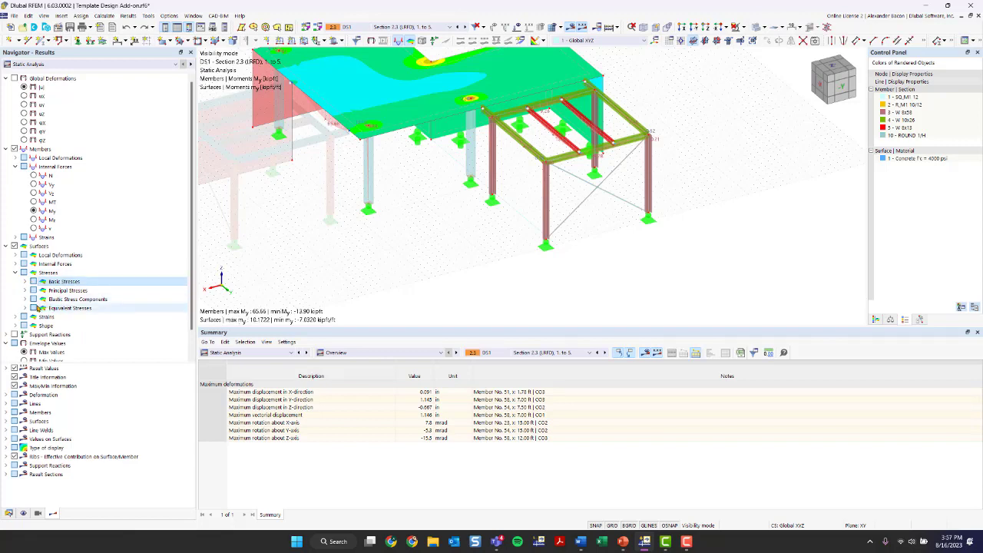
click(39, 307)
click(24, 308)
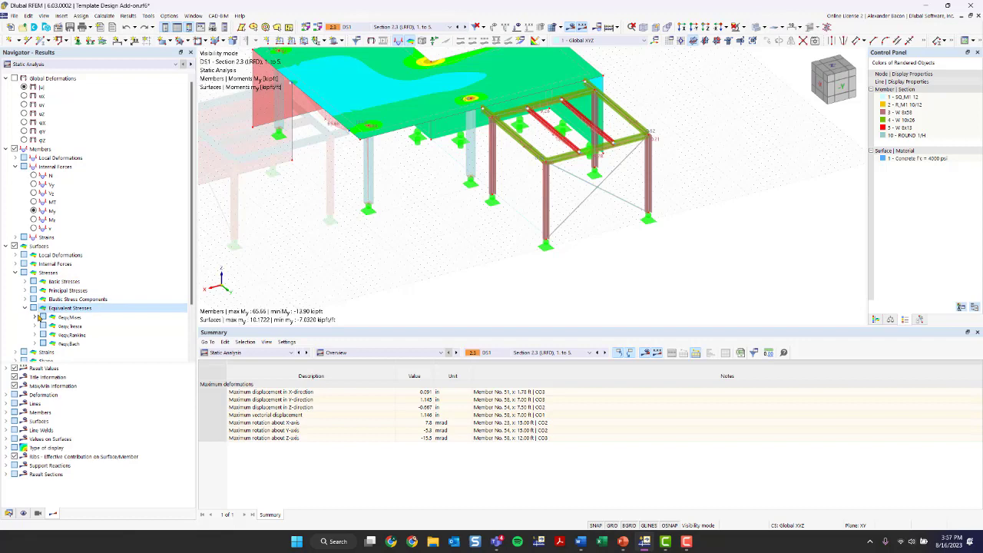
click(34, 316)
middle_drag(296, 230, 332, 263)
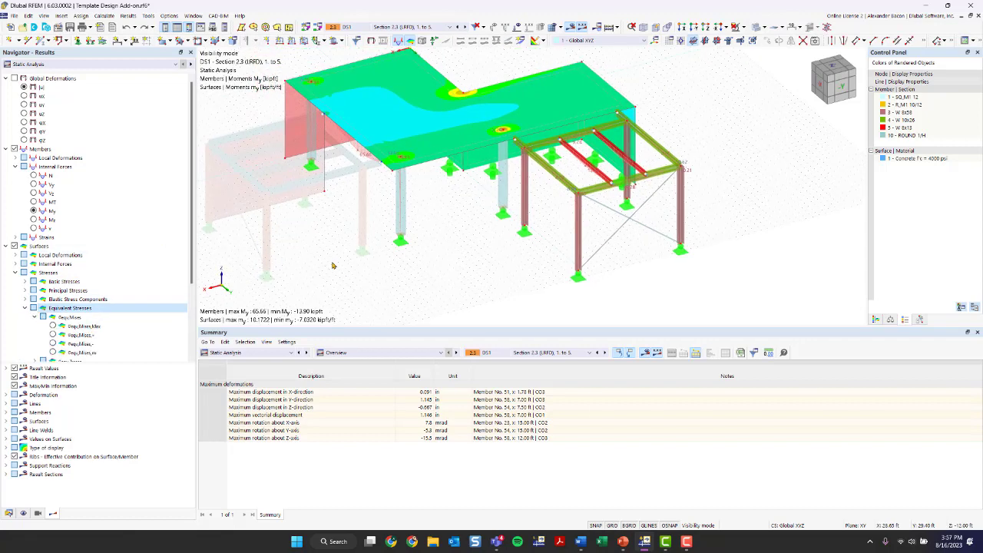
Look through the basic internal forces and values on surfaces, and display the color scale for the surface moments my.
click(15, 273)
click(16, 264)
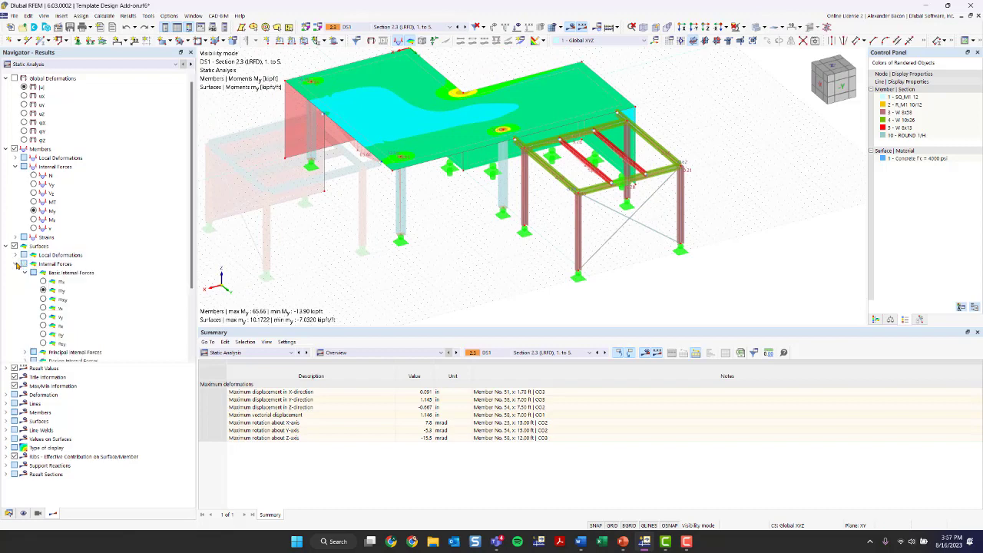
scroll(69, 274, down, 1)
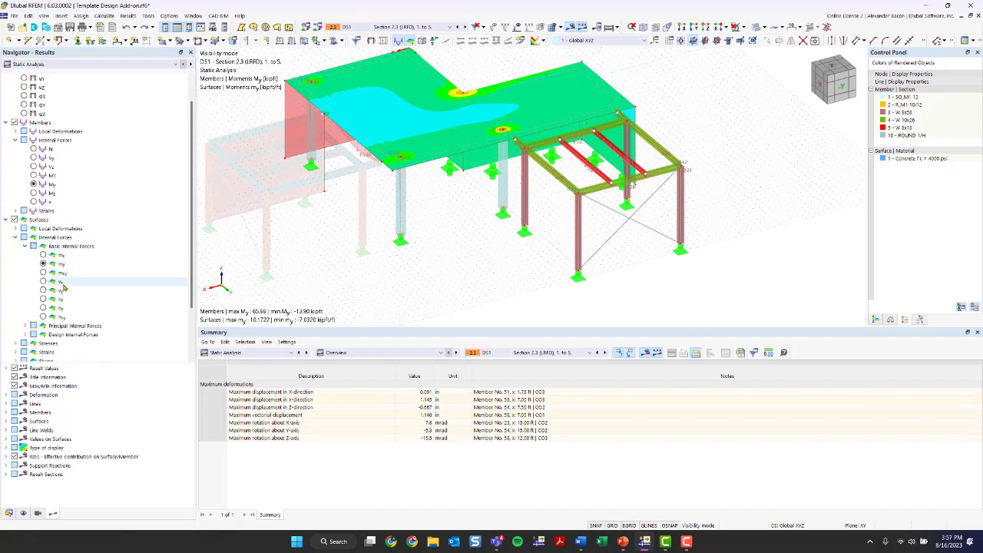
middle_drag(444, 151, 421, 218)
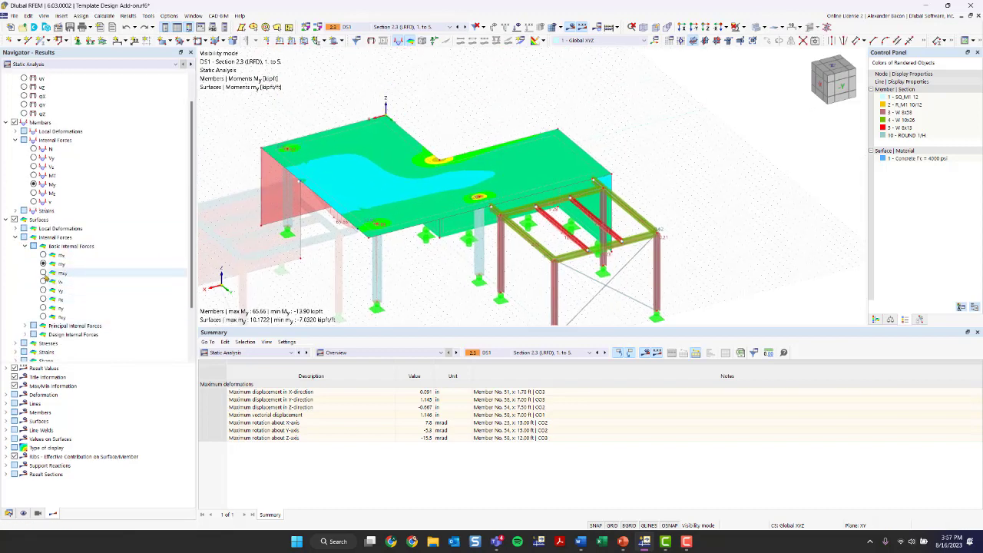
scroll(57, 296, down, 2)
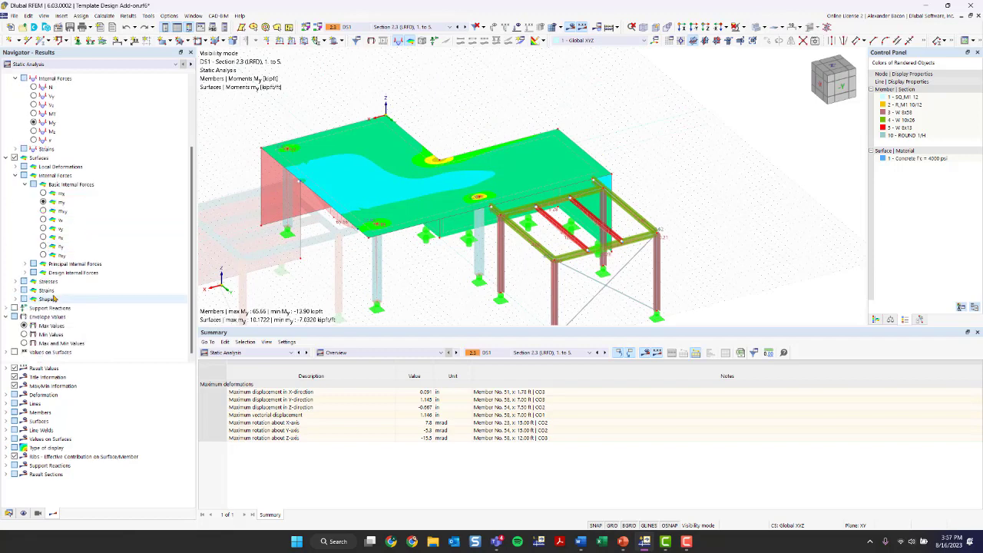
click(14, 351)
click(14, 351)
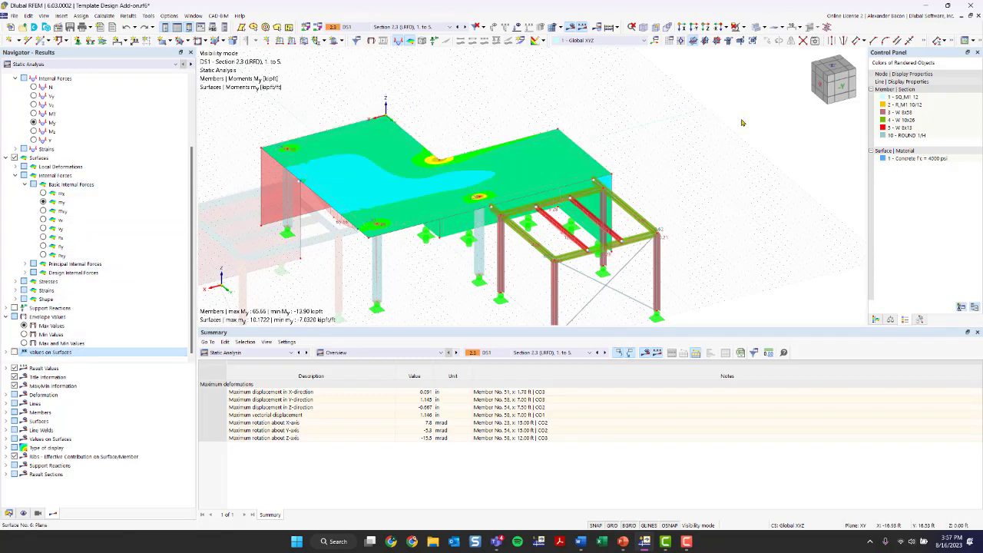
click(876, 320)
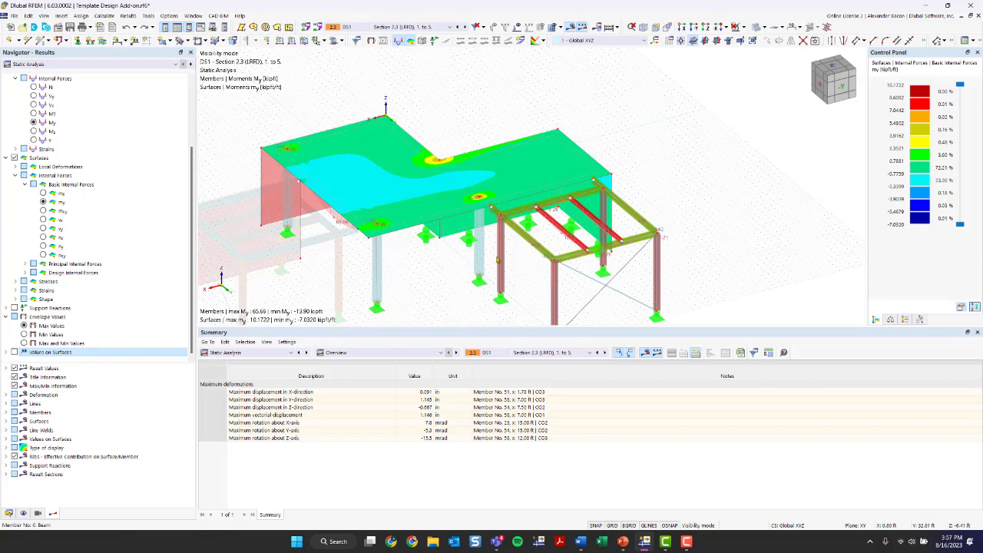
scroll(474, 266, down, 1)
middle_drag(474, 265, 492, 210)
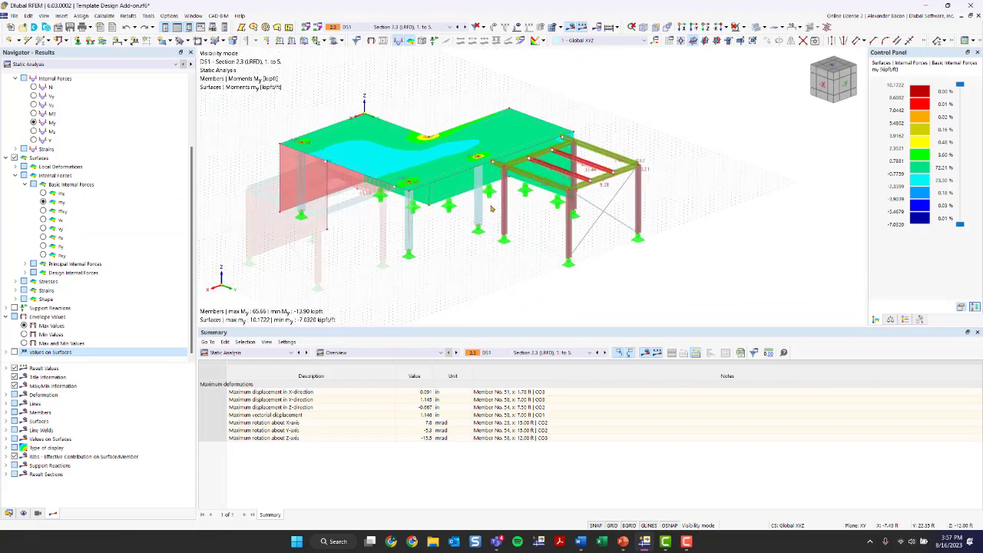
Look up the analysis and design categories available for the results navigator and the result tables, keeping Static Analysis.
click(76, 64)
click(66, 71)
click(268, 352)
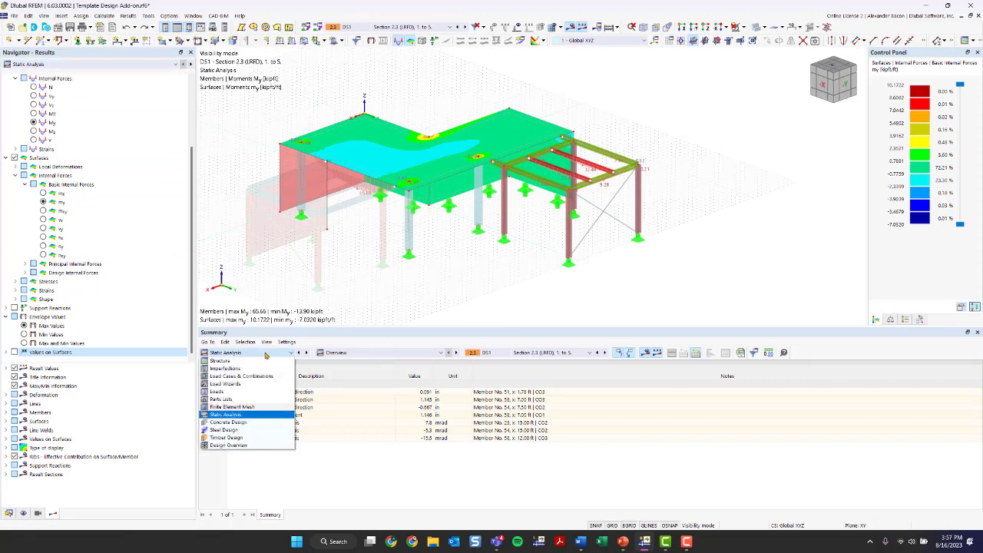
click(265, 355)
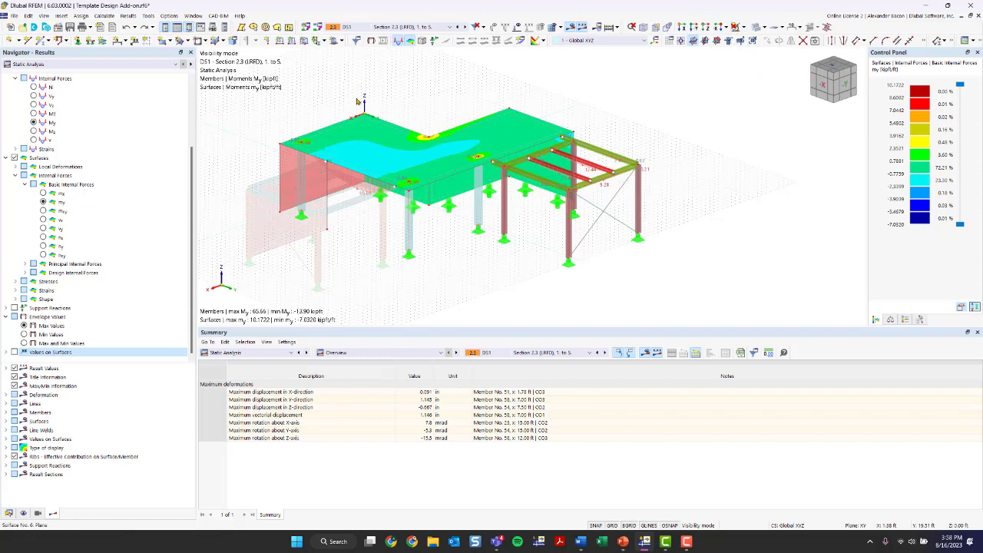
Cancel the visibility mode and display the global deformations |u| of the whole structure for DS1.
click(741, 23)
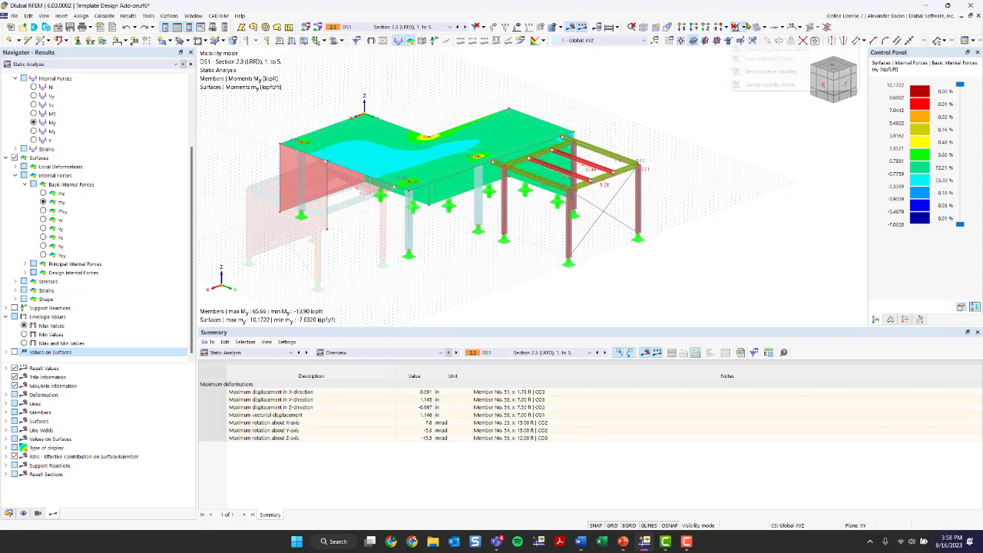
click(775, 84)
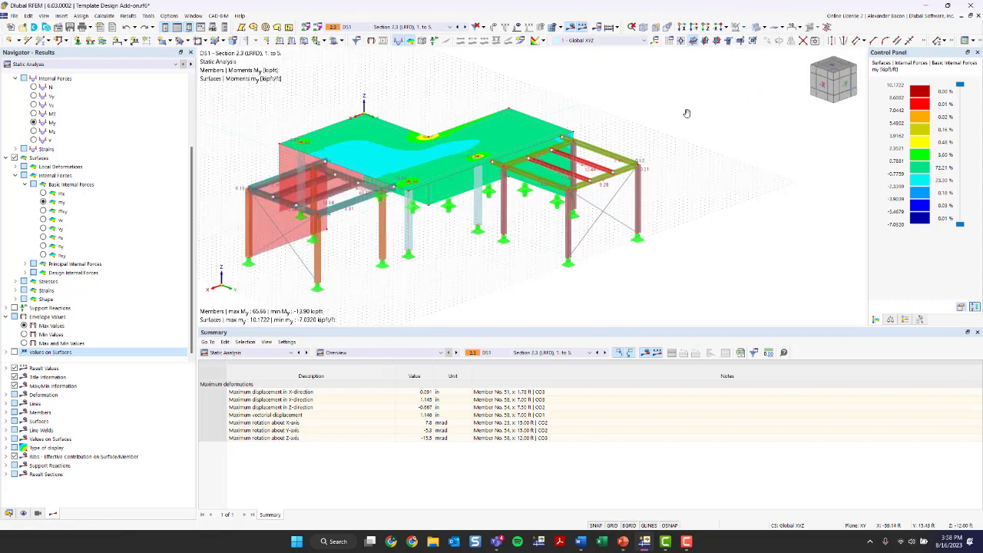
ctrl+middle_drag(686, 112, 587, 90)
scroll(36, 101, up, 4)
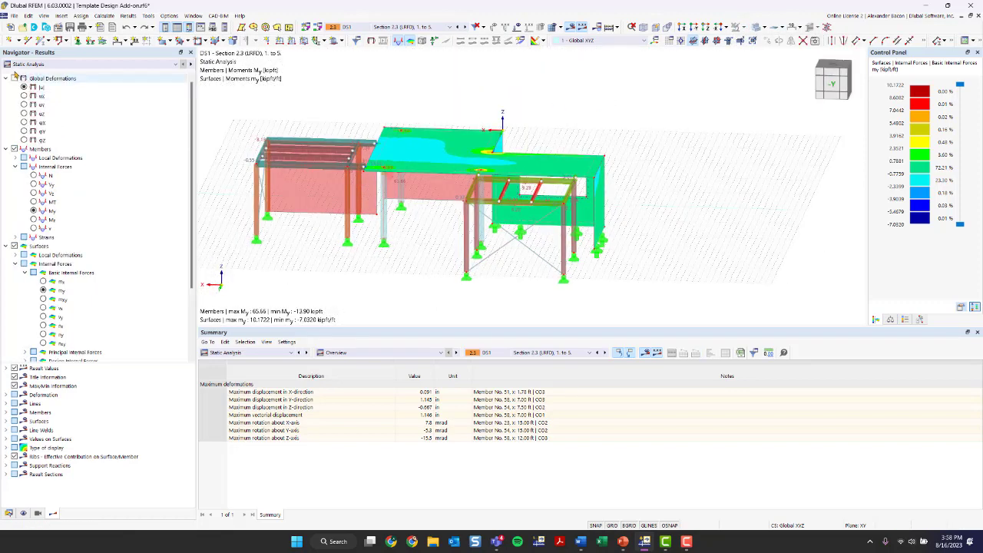
click(14, 79)
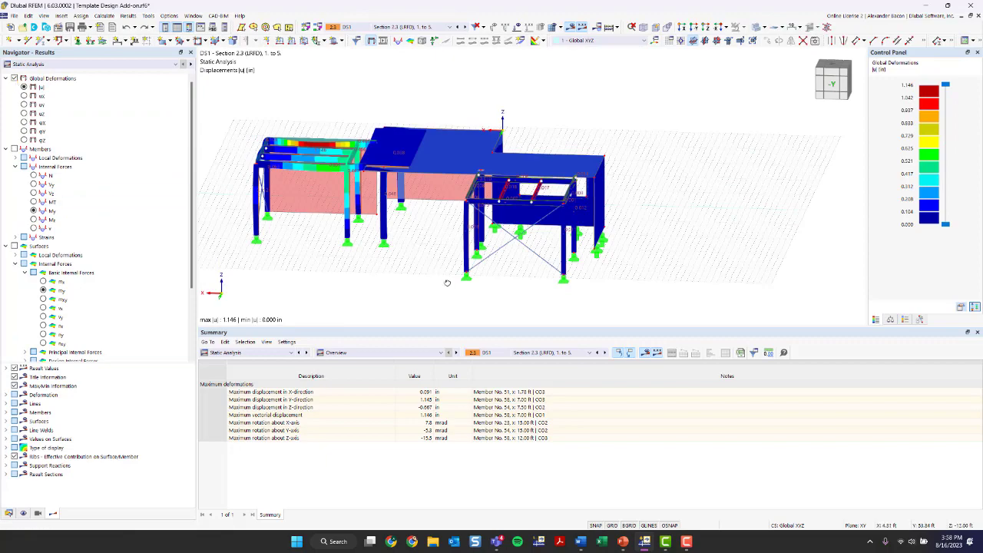
ctrl+middle_drag(445, 285, 537, 299)
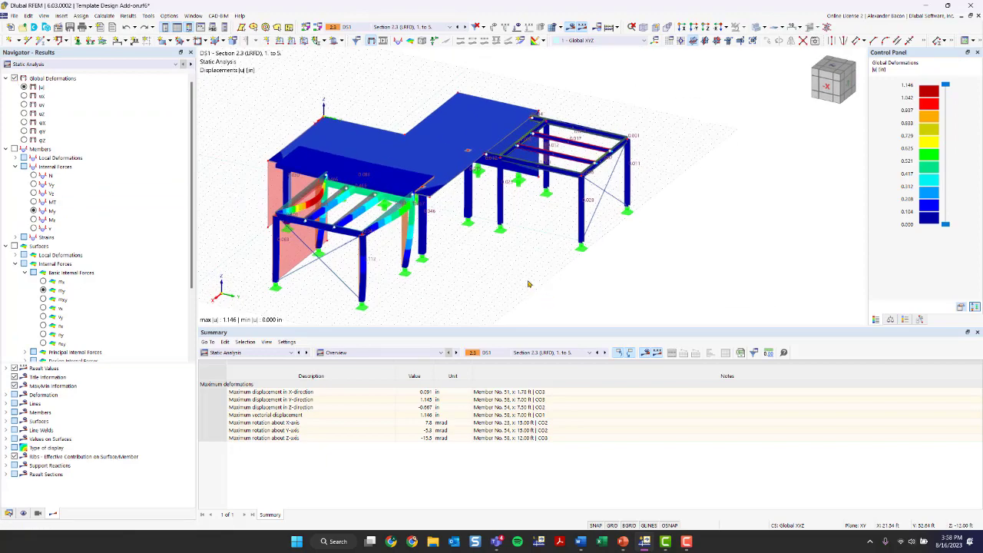
ctrl+middle_drag(463, 268, 568, 263)
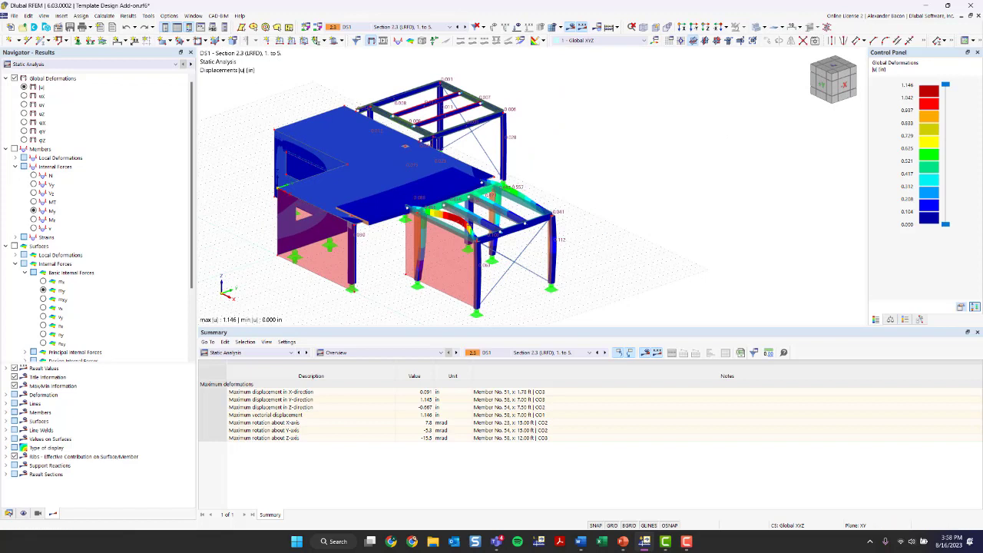
Check in the model's base data which design add-ons are activated, without changing anything.
click(58, 27)
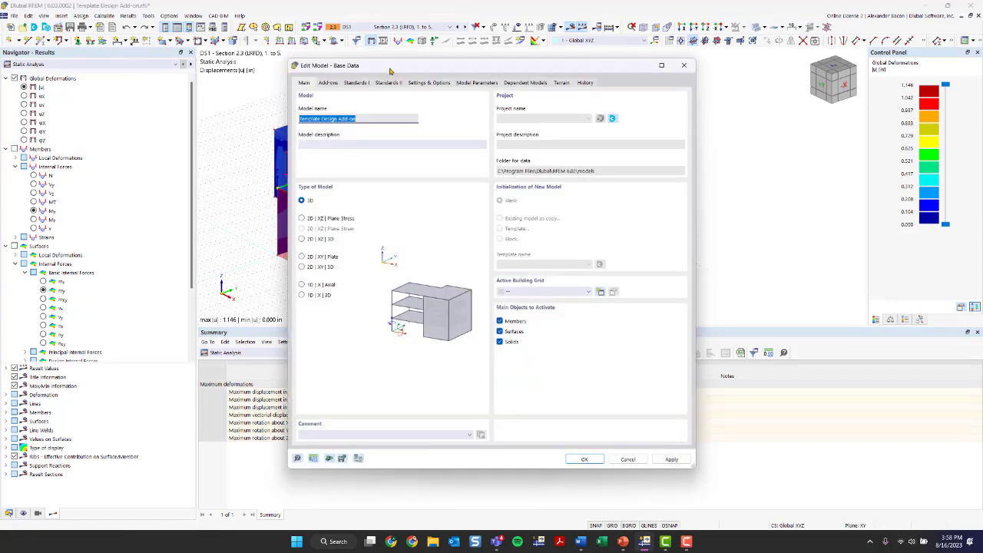
click(336, 82)
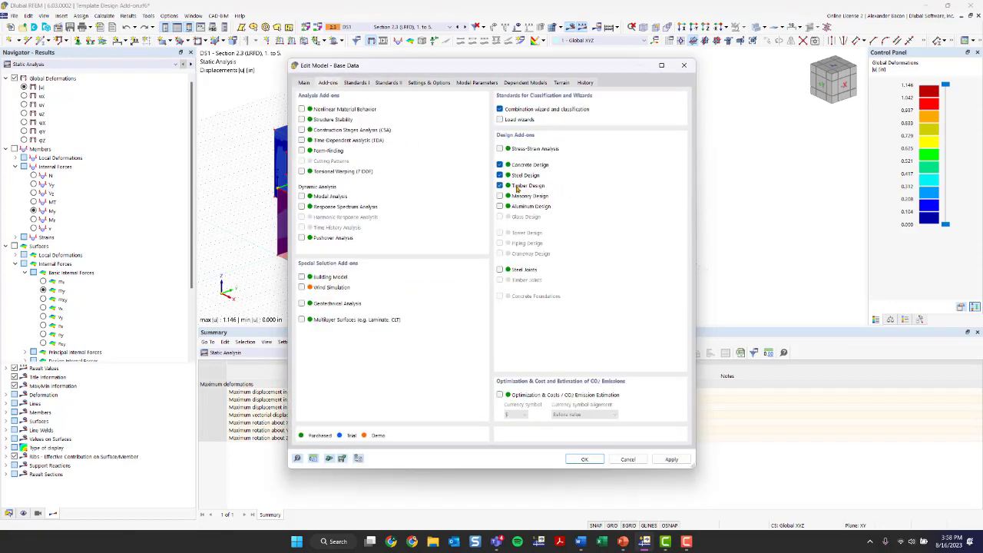
click(683, 65)
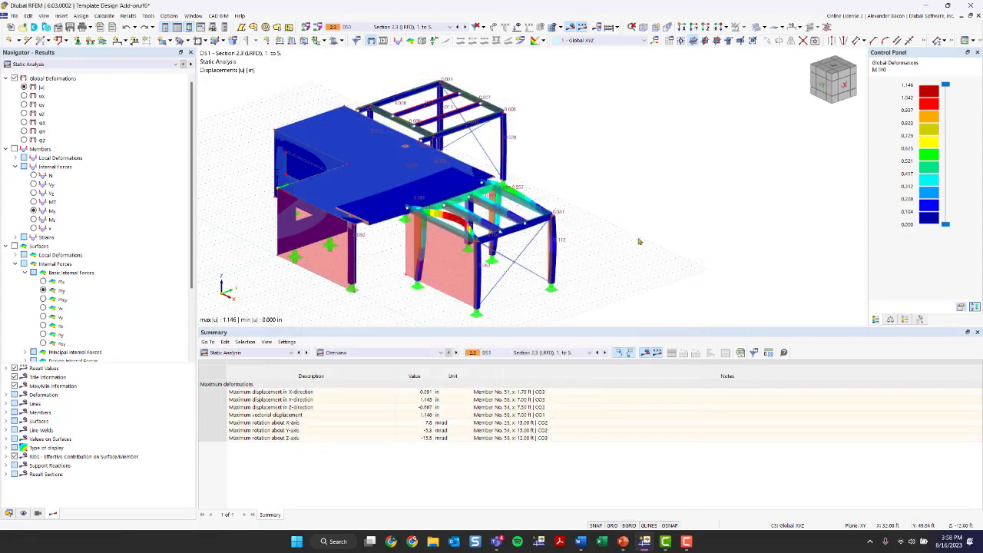
Hide the results and show the object numbering on the model around the timber frame.
scroll(636, 215, up, 2)
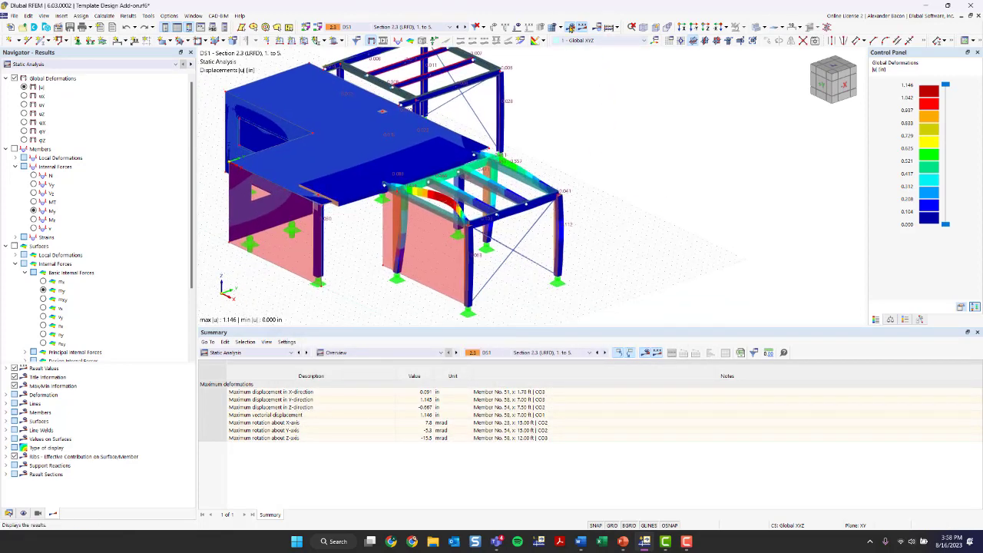
click(570, 27)
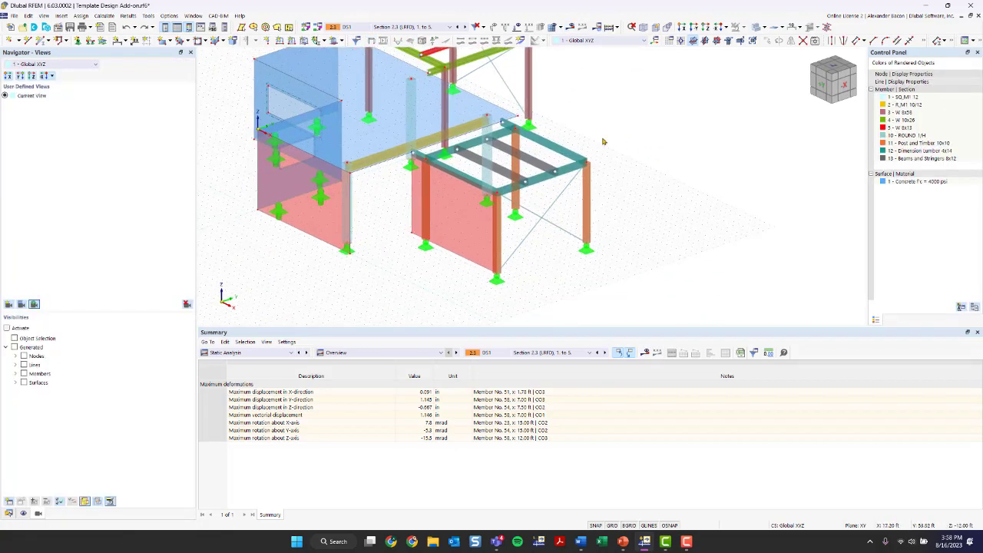
scroll(503, 153, up, 2)
scroll(503, 154, up, 2)
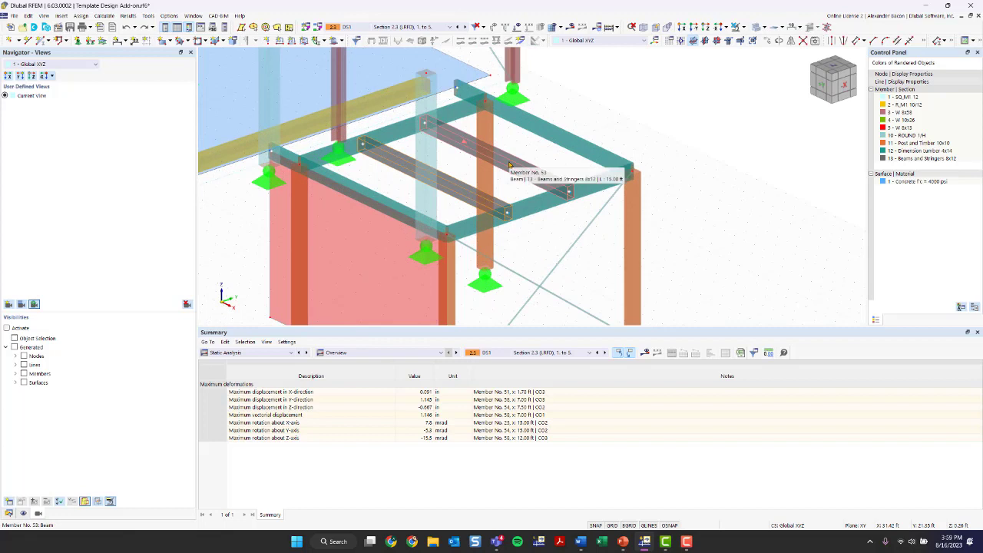
right_click(535, 159)
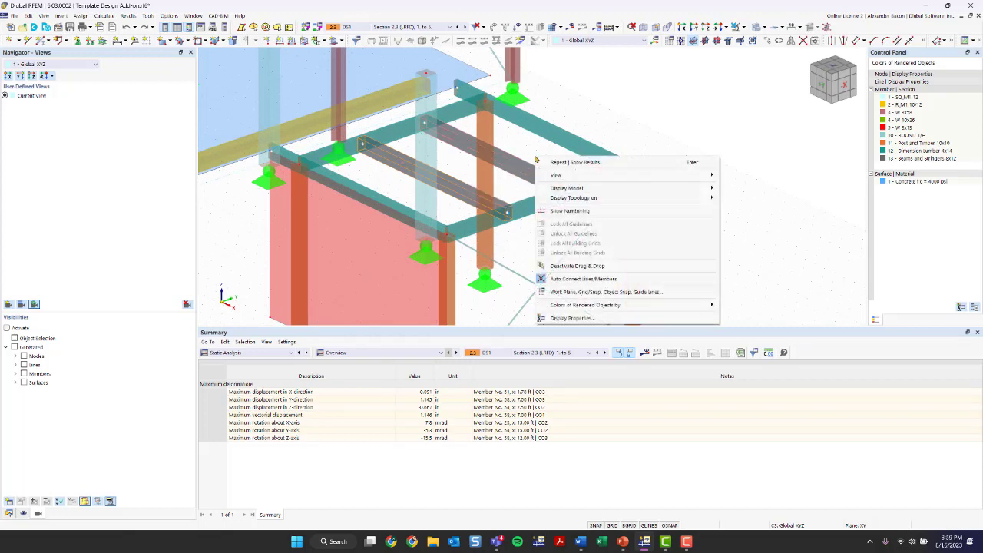
click(571, 211)
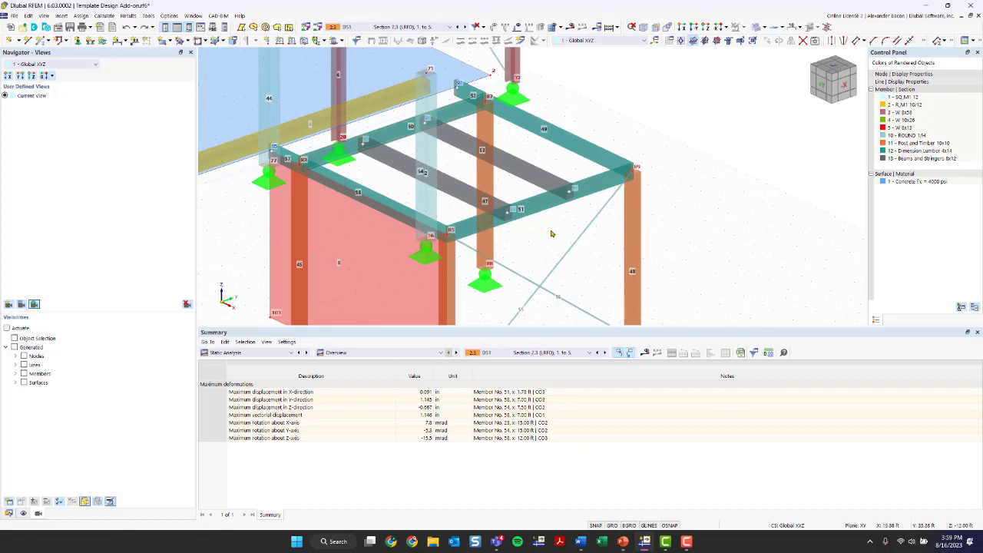
scroll(522, 132, down, 4)
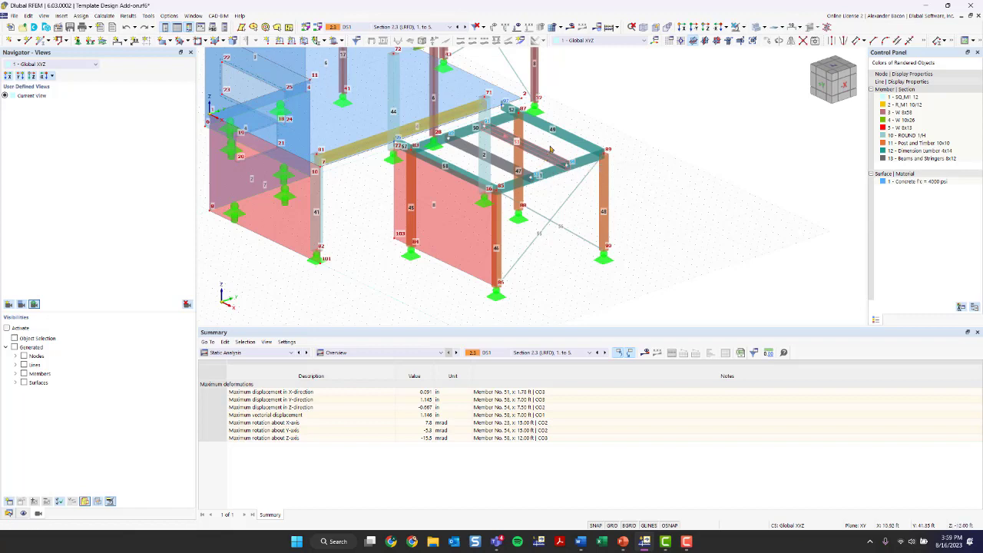
Open the 8x12 timber beams, members 53 and 54, for editing and switch their design properties off and on again.
double_click(497, 165)
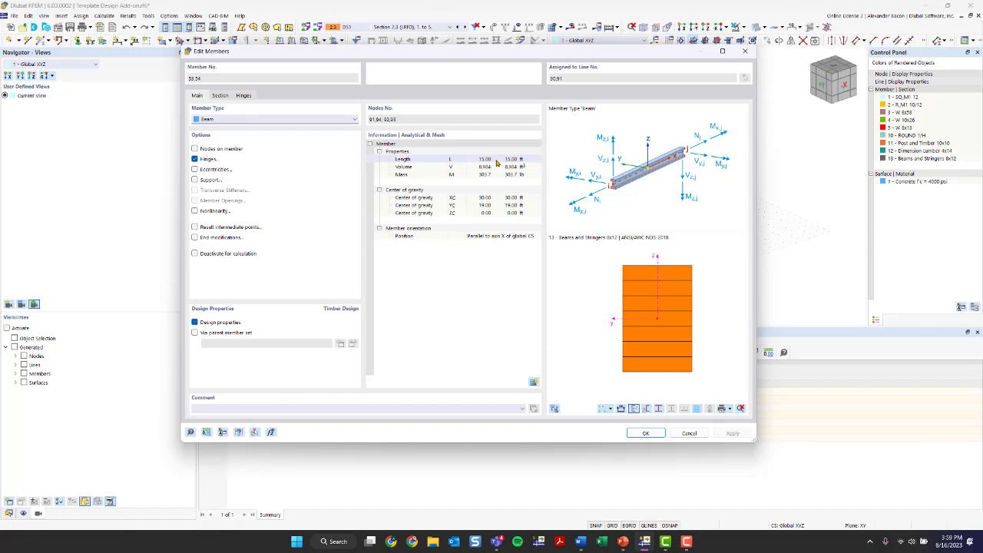
click(195, 323)
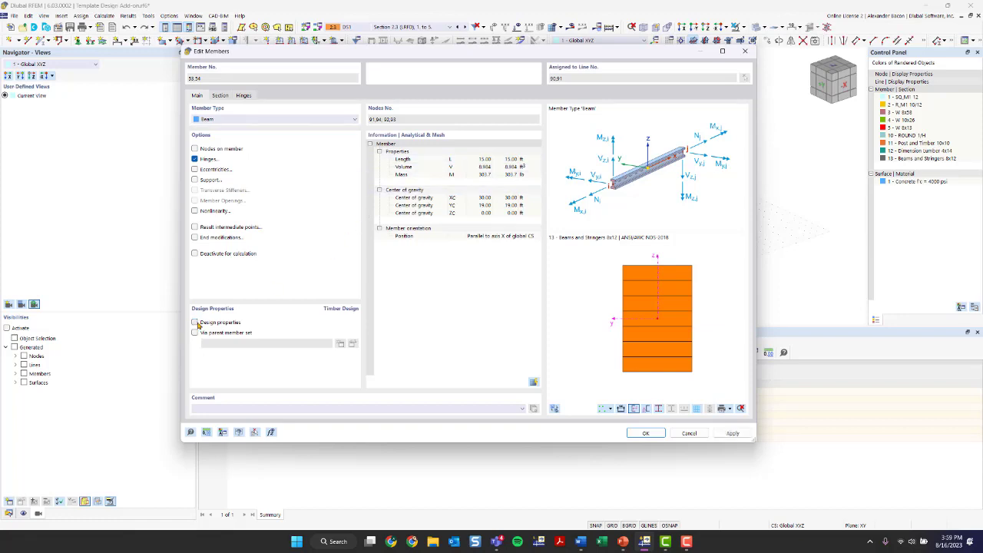
click(195, 322)
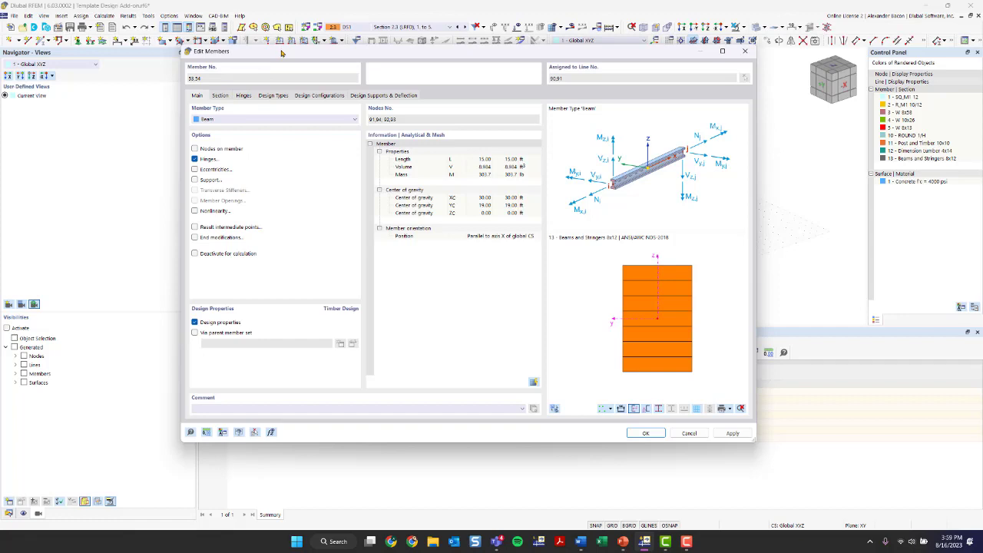
Start a new effective lengths definition for members 53 and 54 in their timber design types.
click(273, 95)
click(279, 132)
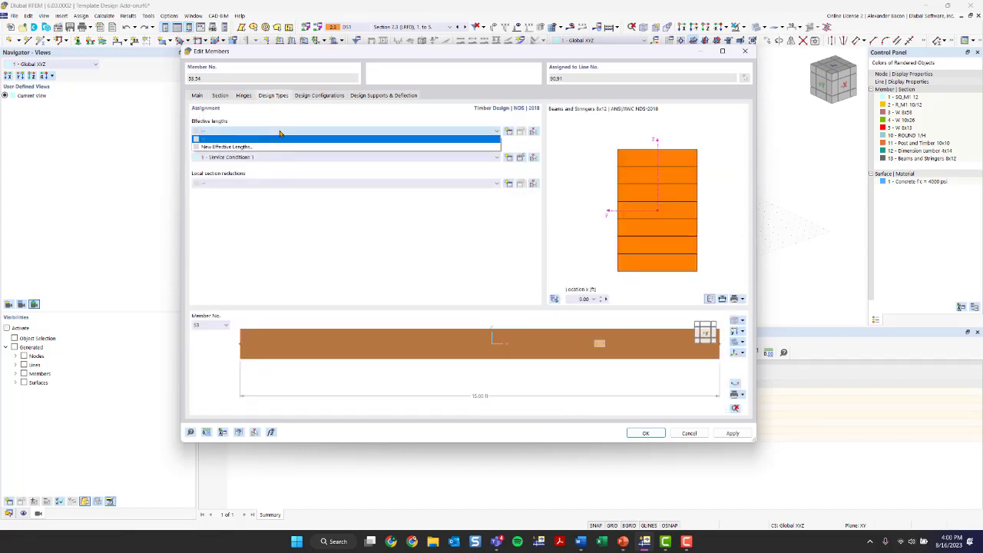
click(279, 134)
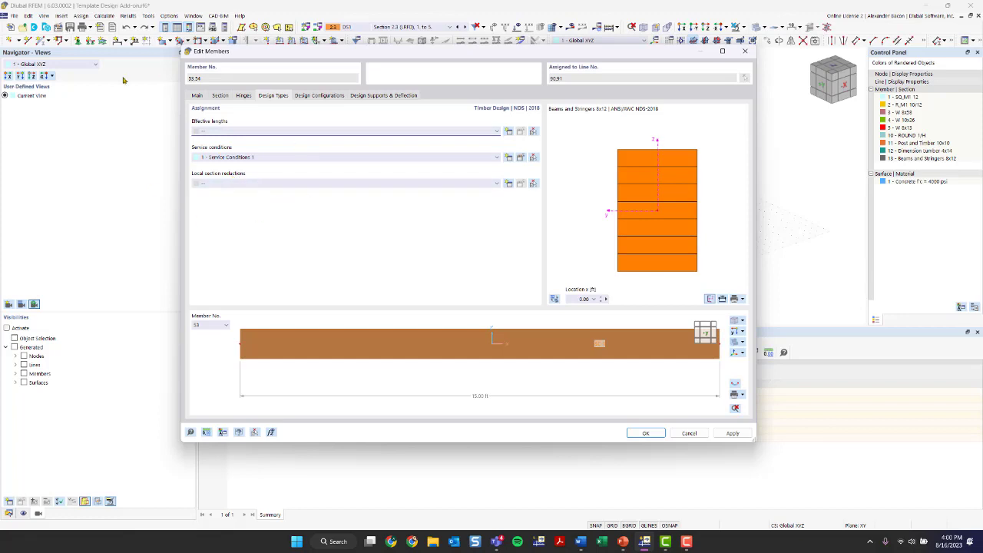
click(239, 135)
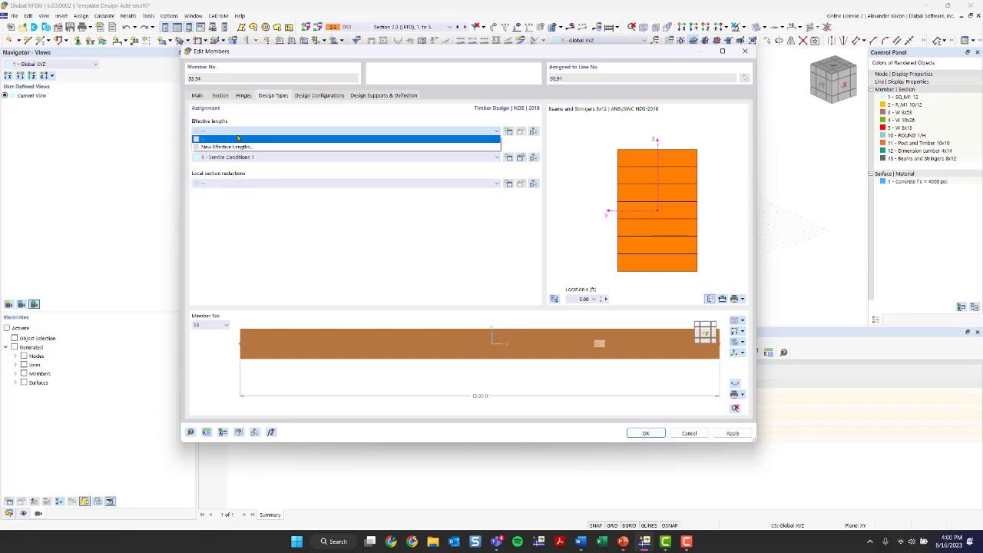
click(367, 151)
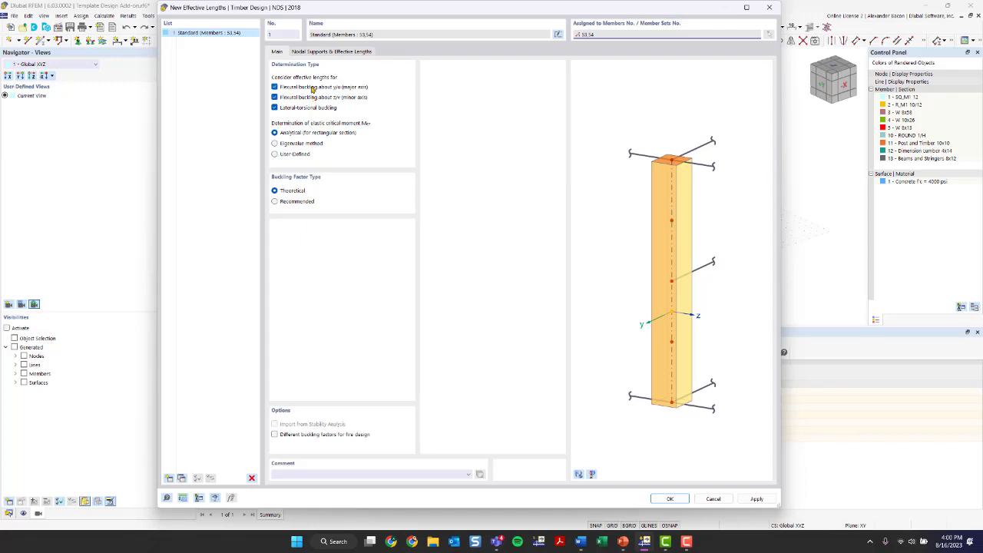
Exclude lateral-torsional buckling from the effective lengths of members 53 and 54, keeping flexural buckling about both axes.
click(327, 111)
click(326, 112)
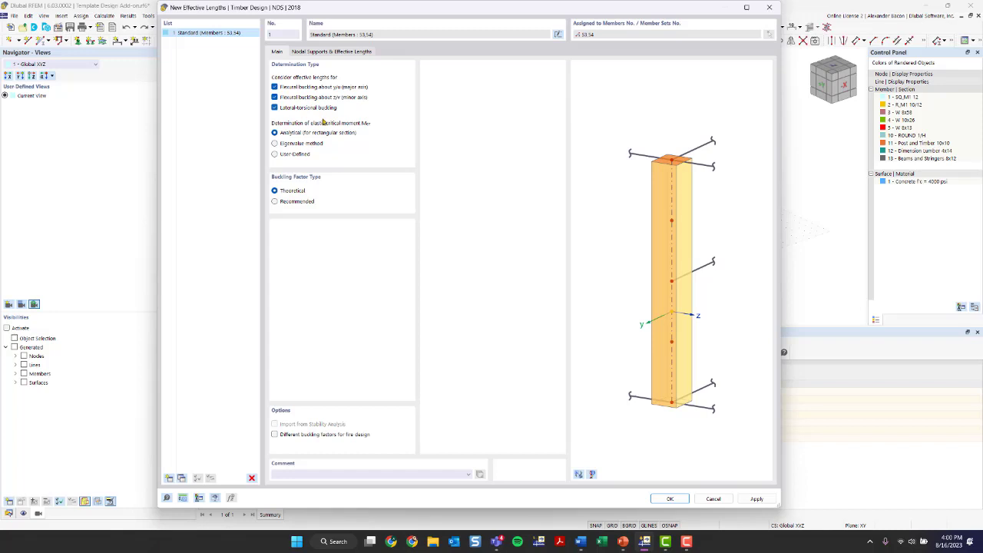
click(292, 110)
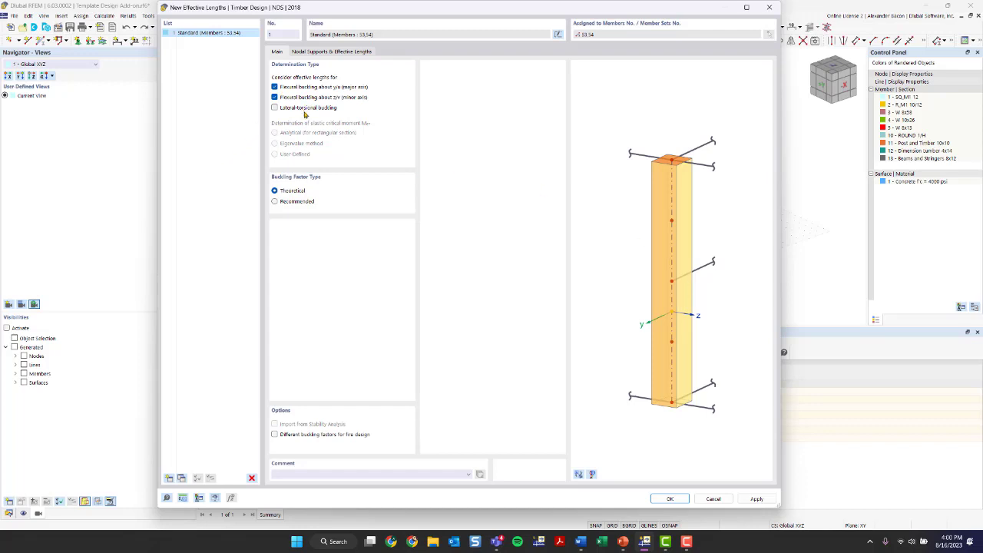
Examine the nodal supports and effective length factors of members 53 and 54, showing the supports on the model.
click(314, 53)
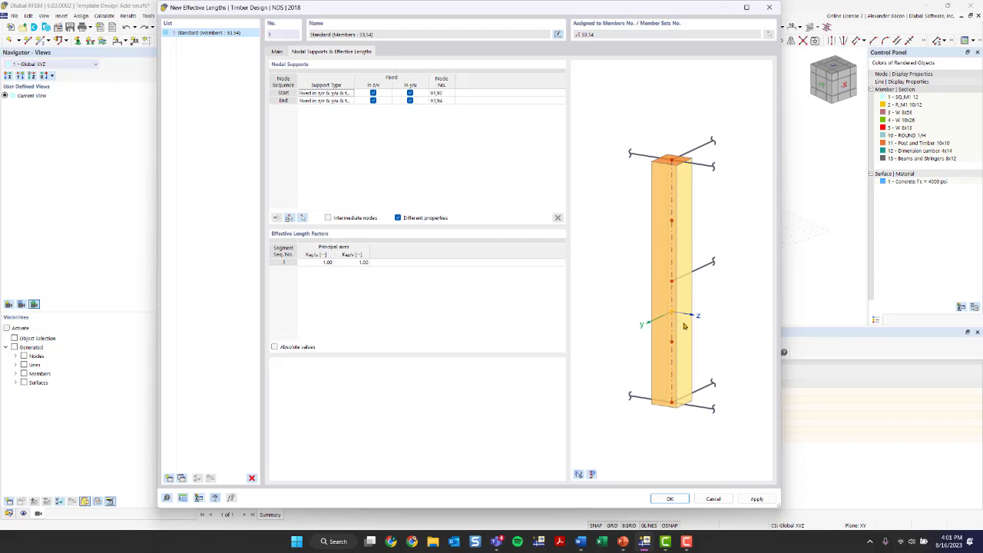
click(579, 474)
click(579, 475)
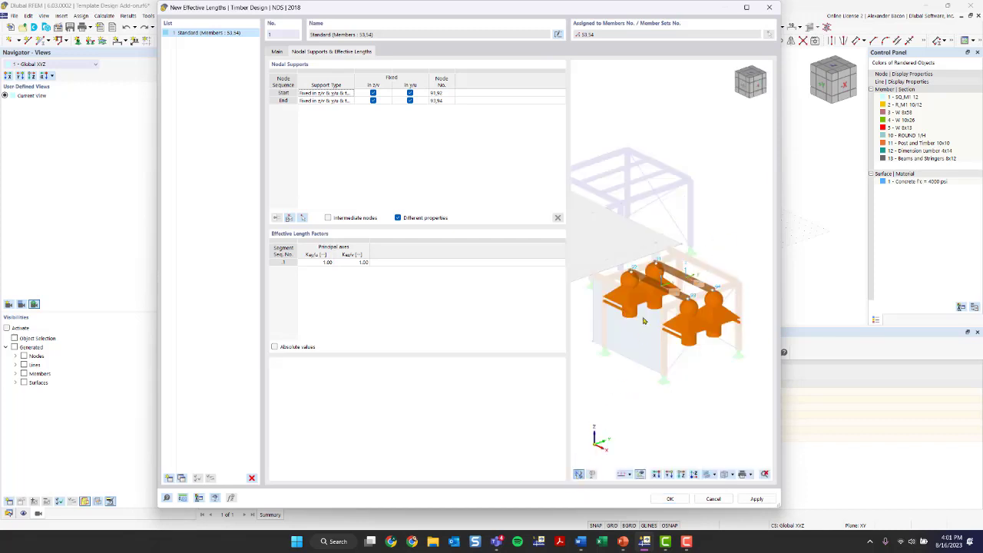
Inspect the supports displayed on members 53 and 54 in the model preview and highlight the start and end support entries in turn.
scroll(657, 295, up, 3)
scroll(666, 273, up, 1)
scroll(666, 319, down, 1)
right_click(693, 375)
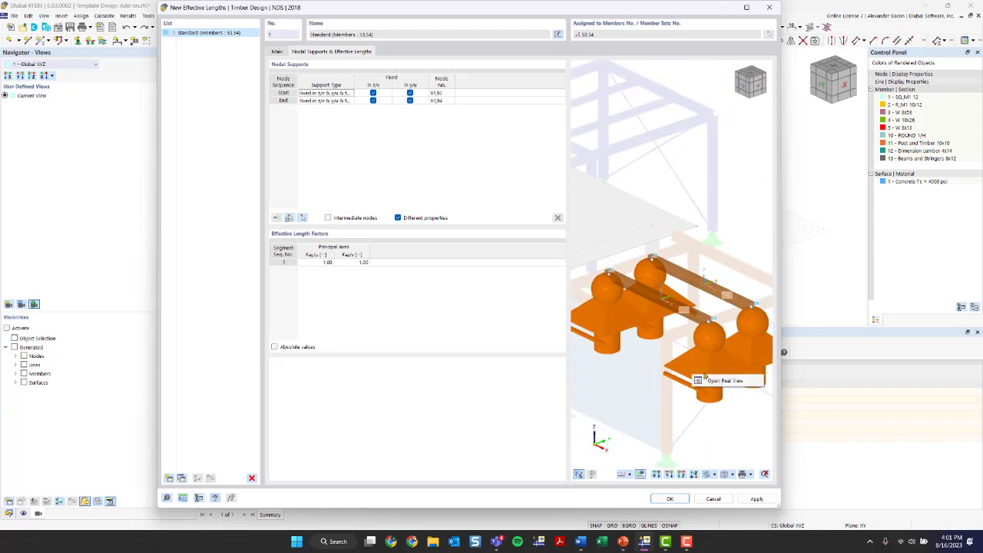
click(704, 374)
scroll(660, 285, down, 4)
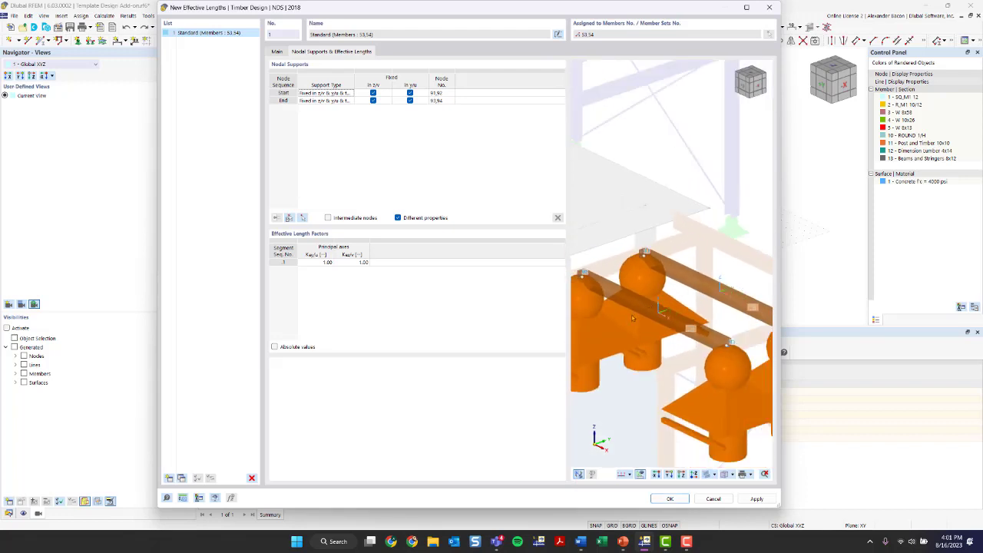
ctrl+middle_drag(603, 322, 672, 356)
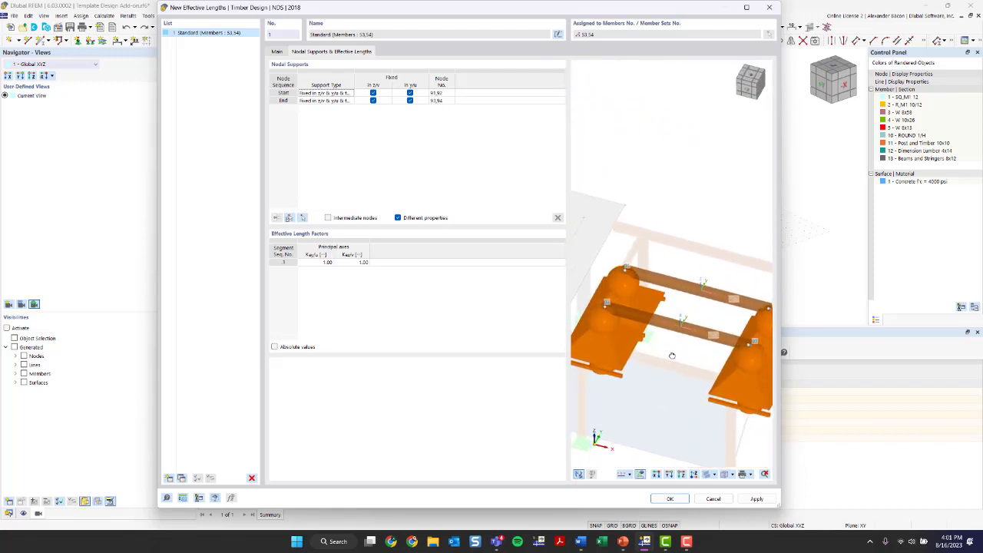
ctrl+middle_drag(626, 269, 640, 297)
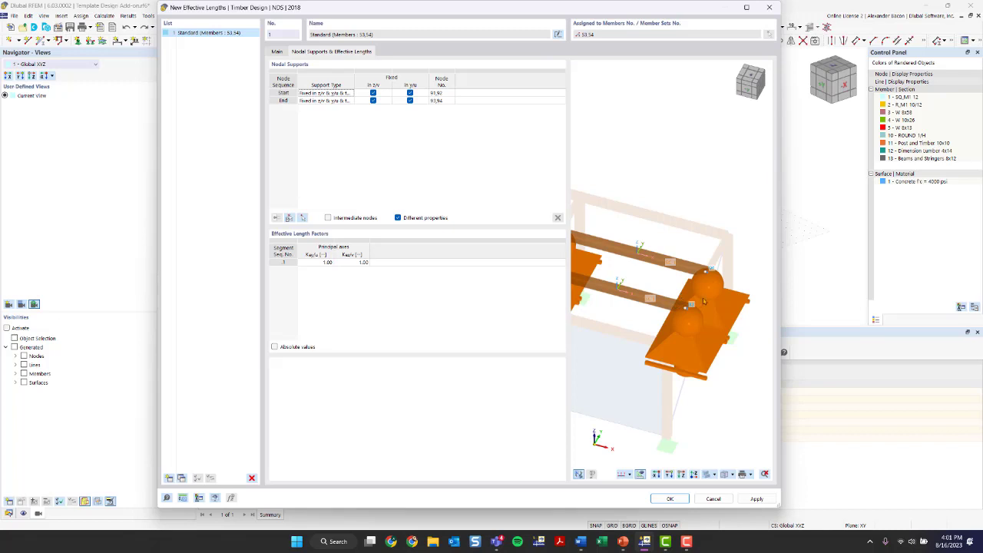
ctrl+middle_drag(696, 290, 659, 282)
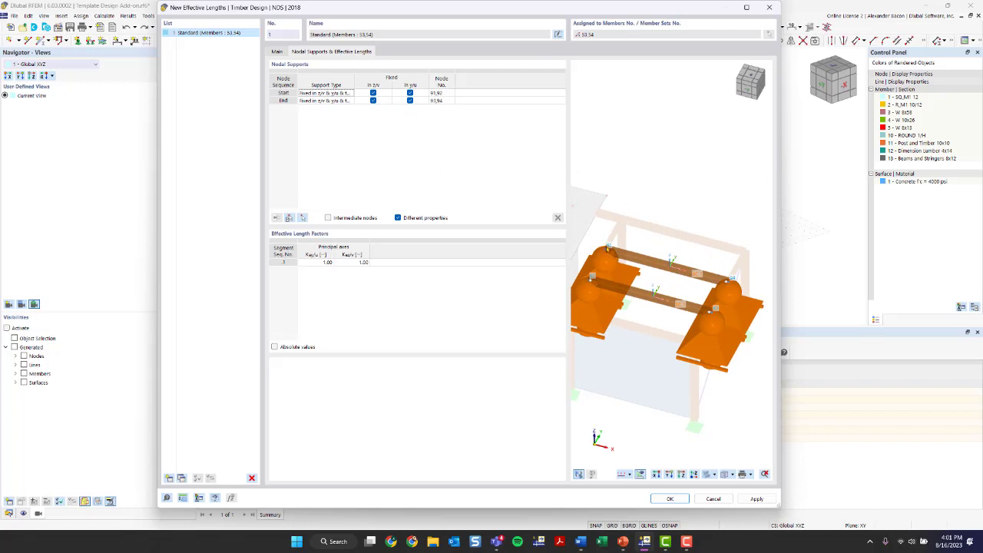
click(285, 93)
click(285, 94)
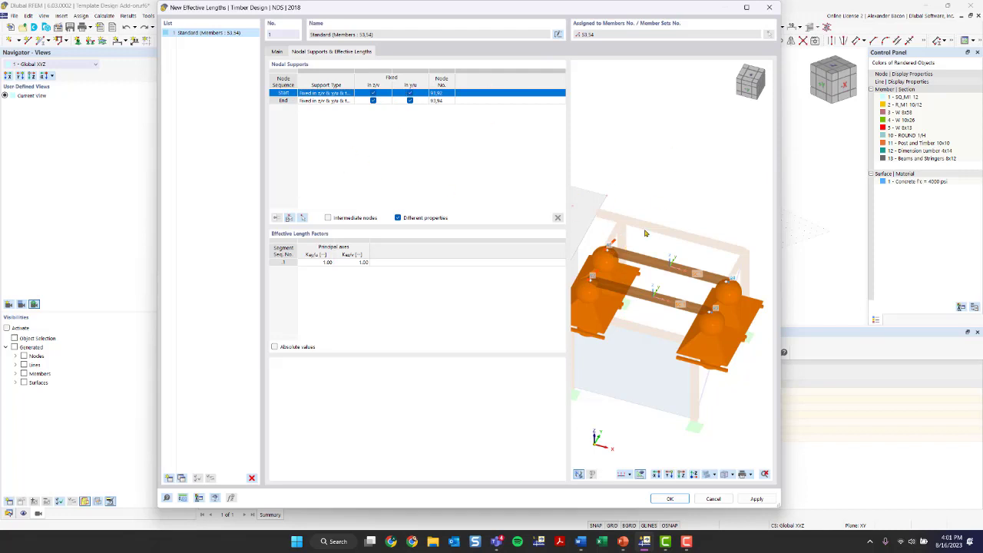
click(283, 102)
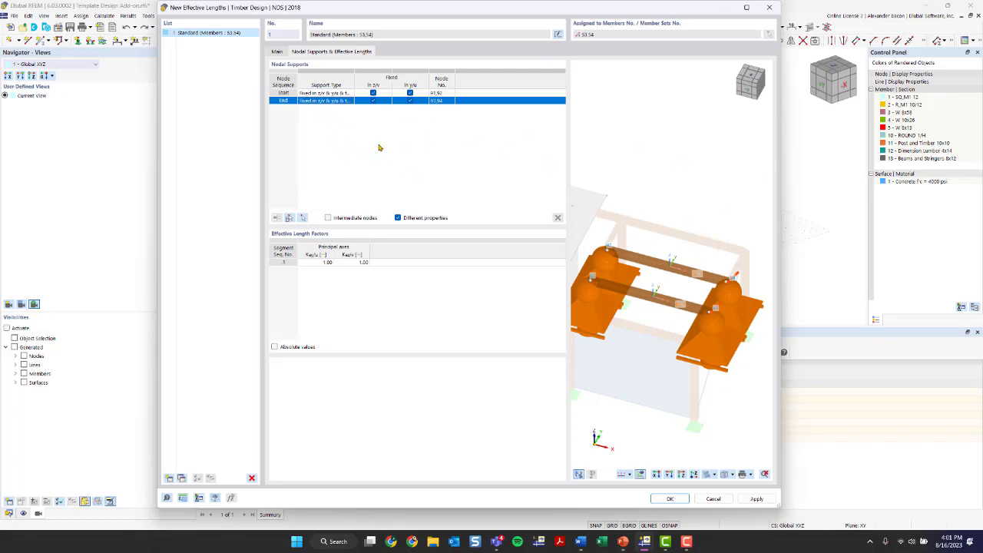
Check the preset buckling factors available for the y-axis effective length factor and switch the absolute values option on and off again.
click(287, 263)
click(319, 262)
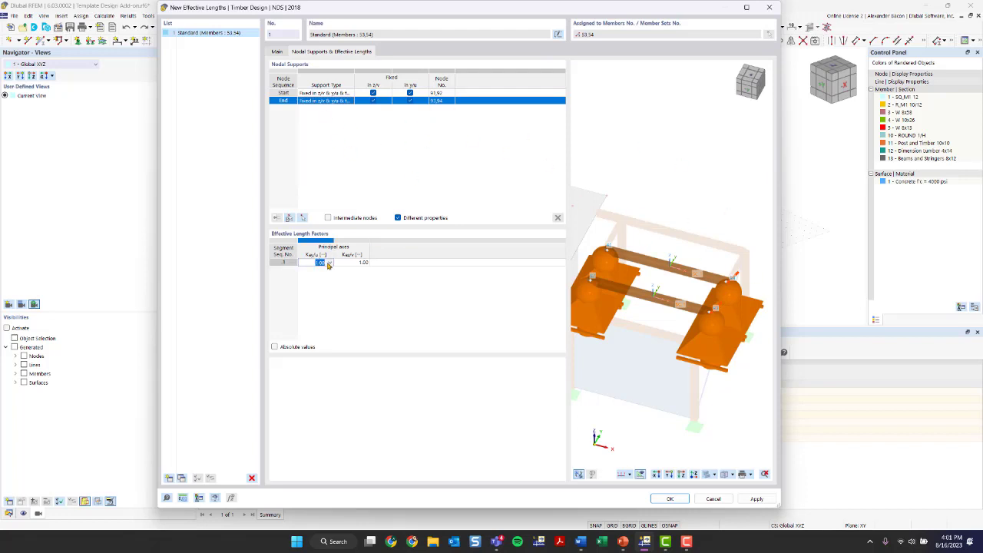
click(330, 262)
click(329, 263)
click(329, 262)
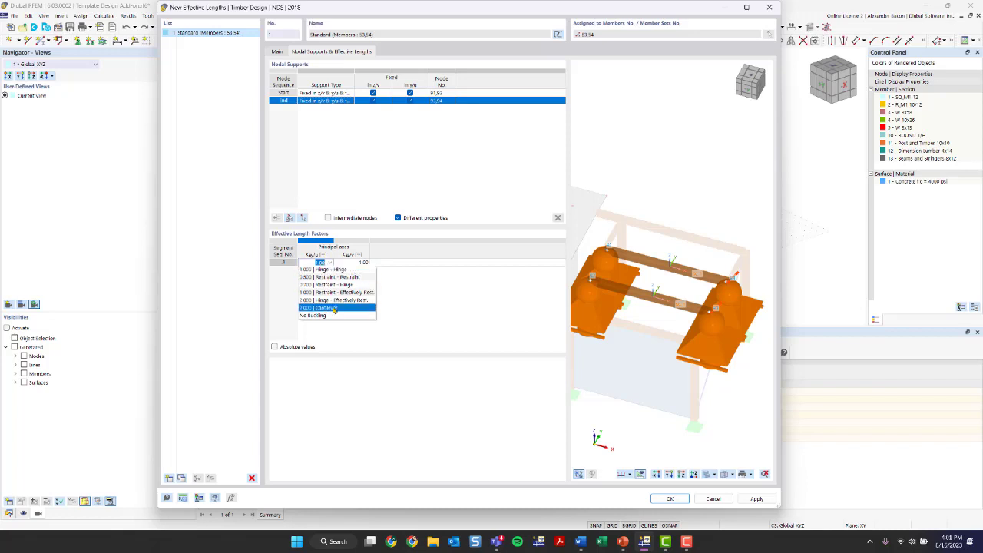
click(438, 340)
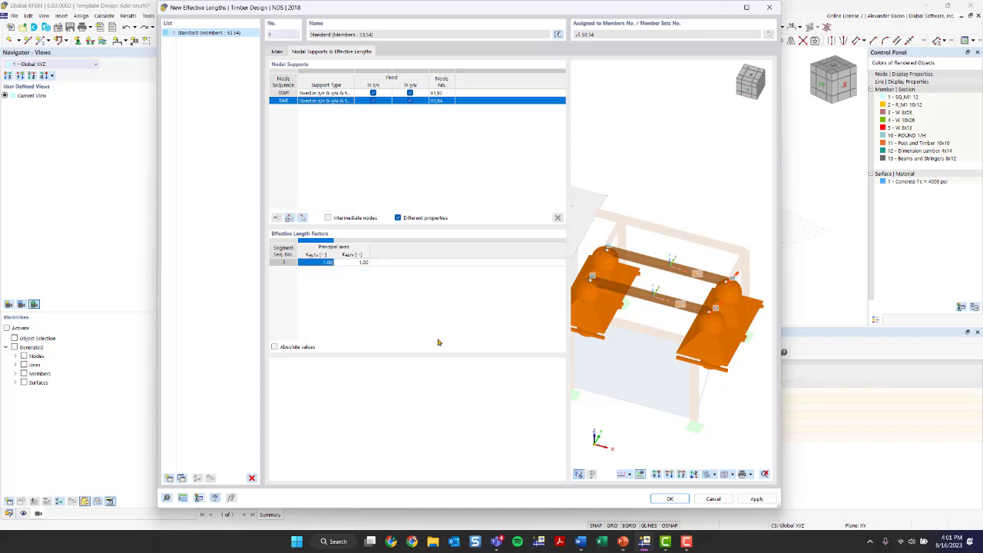
click(275, 347)
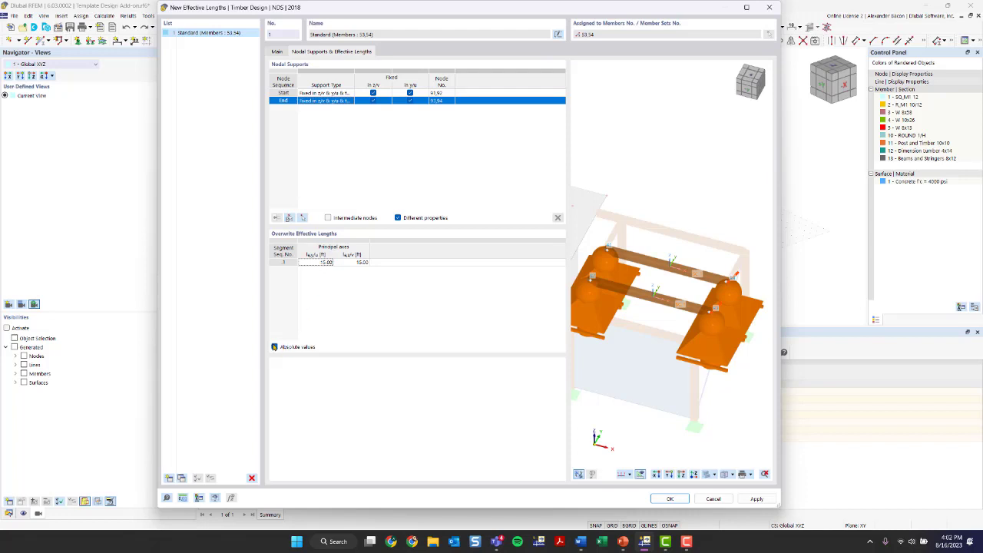
click(274, 347)
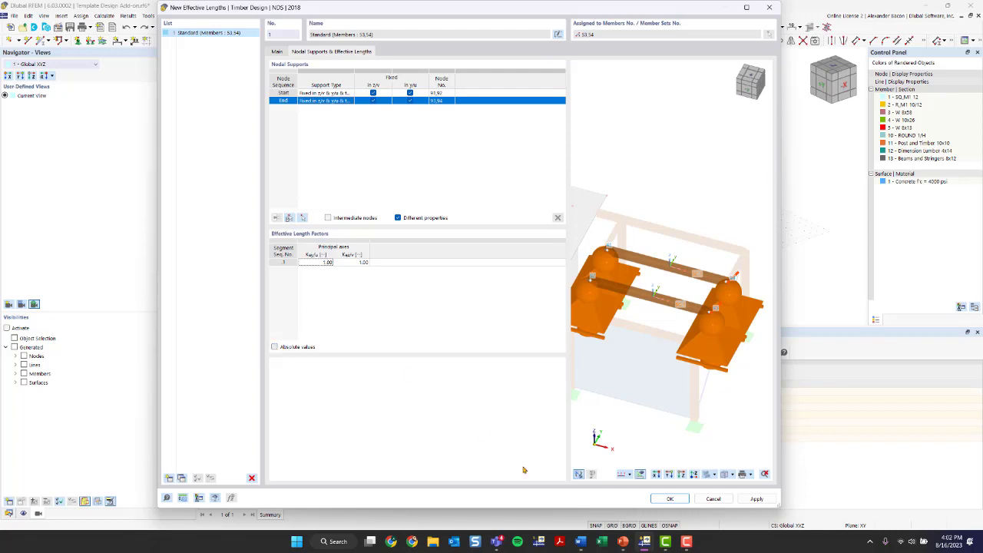
Save the effective lengths definition for members 53 and 54, accepting the deletion of the Timber Design results.
click(669, 498)
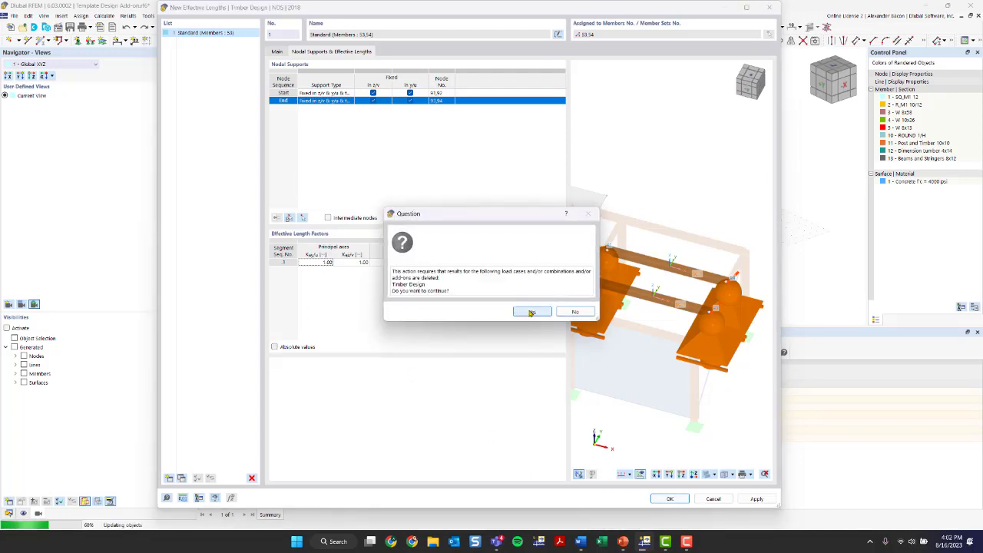
click(531, 312)
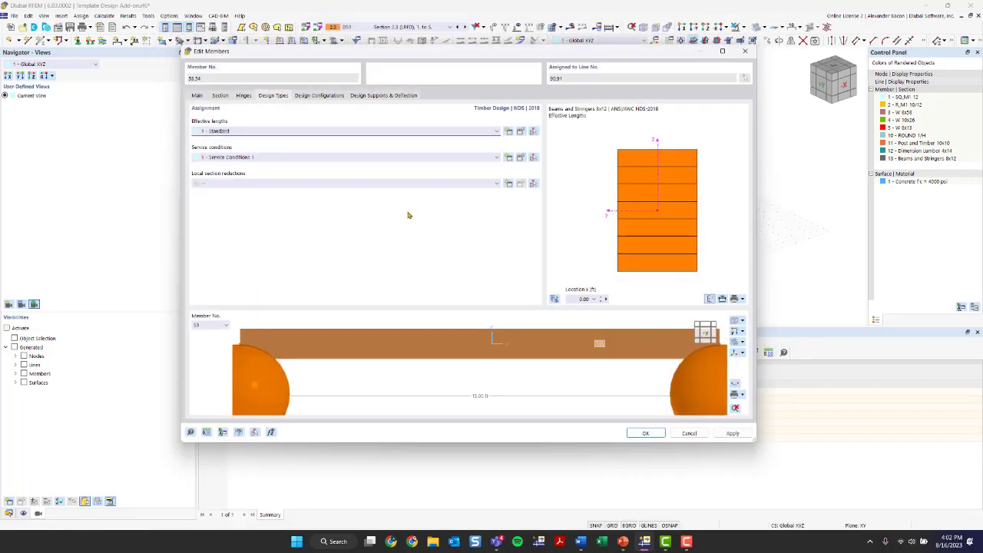
scroll(437, 329, down, 6)
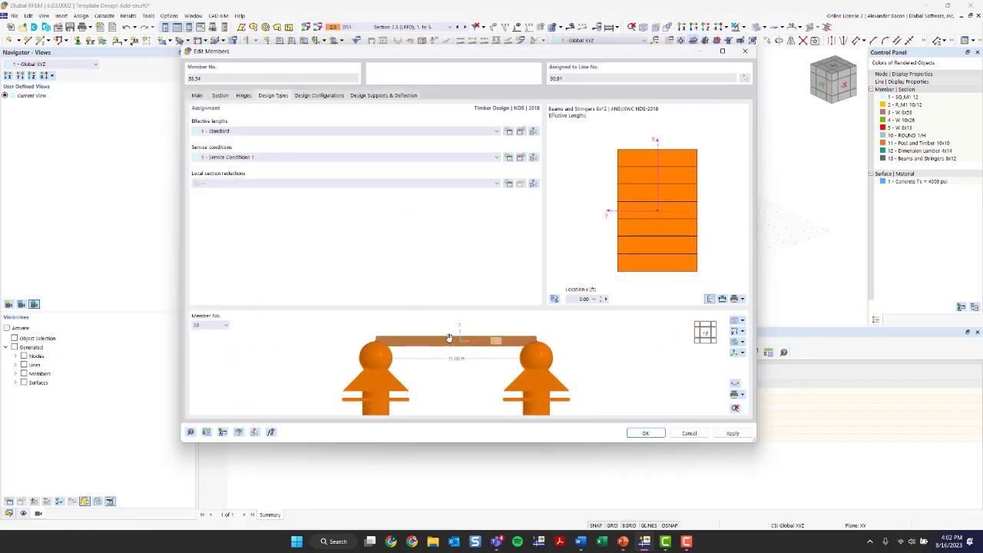
ctrl+middle_drag(450, 338, 487, 402)
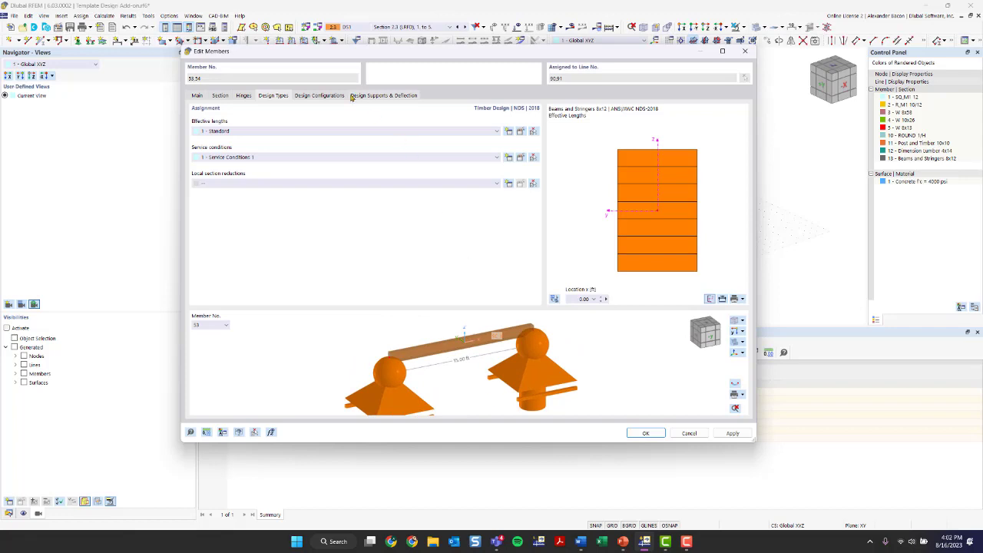
Open the default strength configuration assigned to members 53 and 54 and look through its main, stability and surface settings.
click(318, 97)
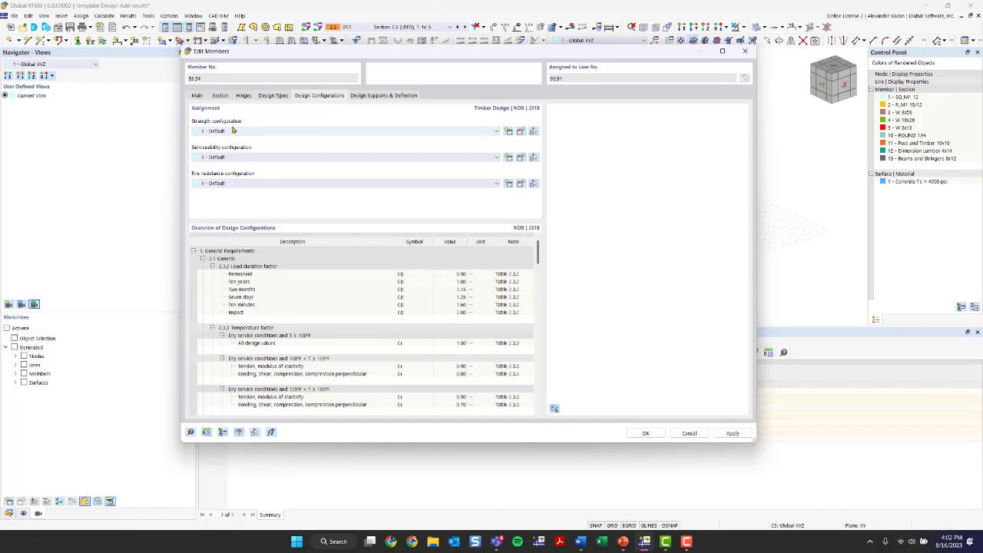
click(522, 132)
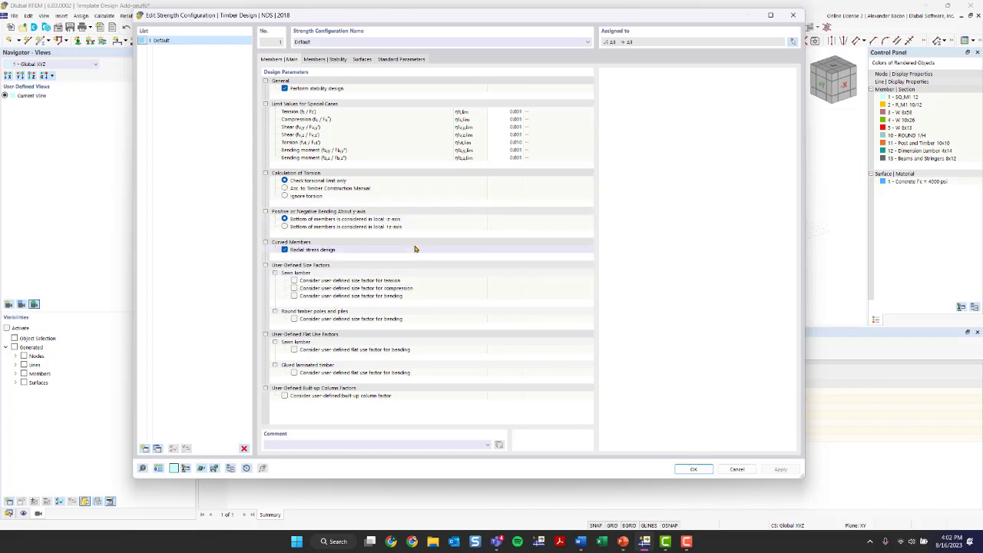
click(331, 61)
click(362, 61)
Examine the NDS 2018 standard parameters of the default strength configuration, from load duration to load sharing factors, and close it without changes.
click(395, 61)
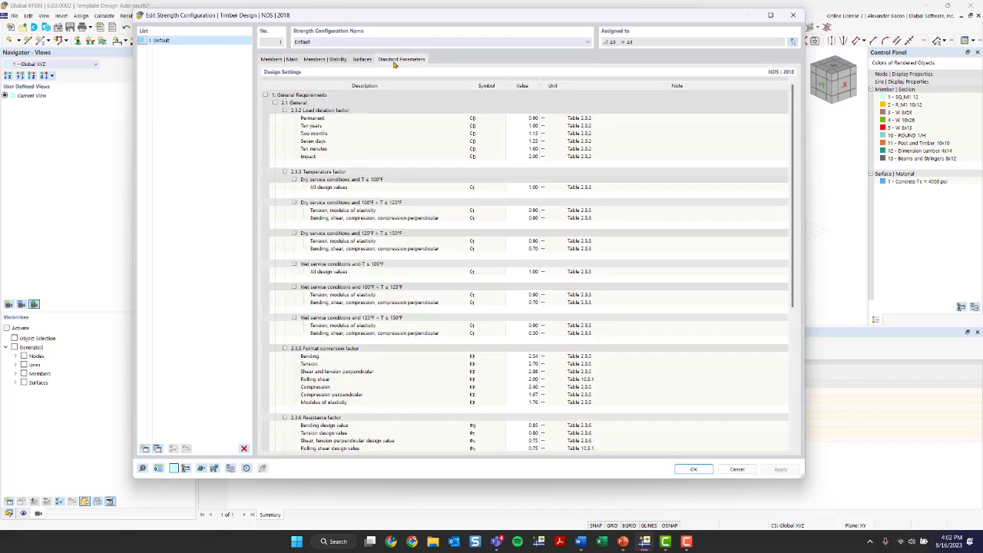
double_click(525, 211)
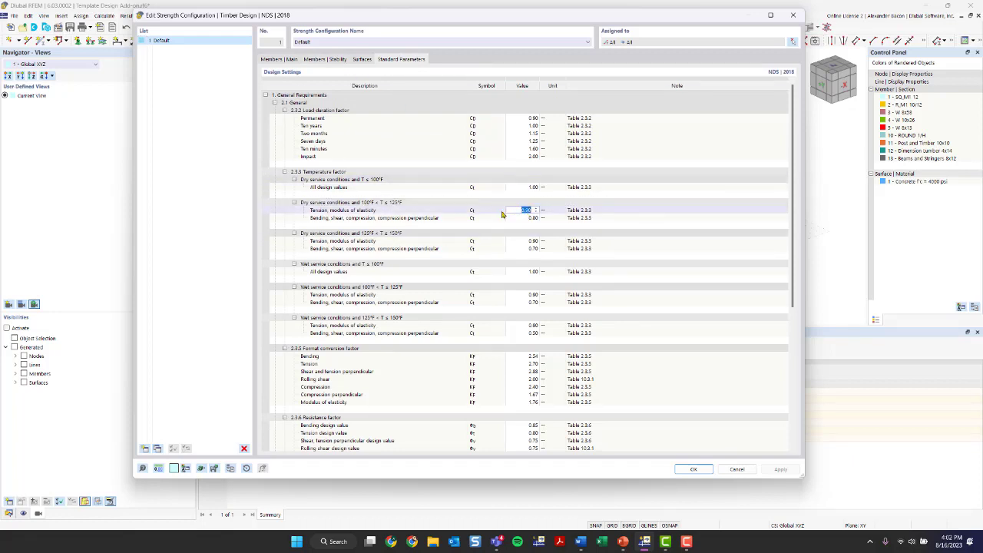
scroll(427, 199, down, 1)
scroll(428, 199, down, 3)
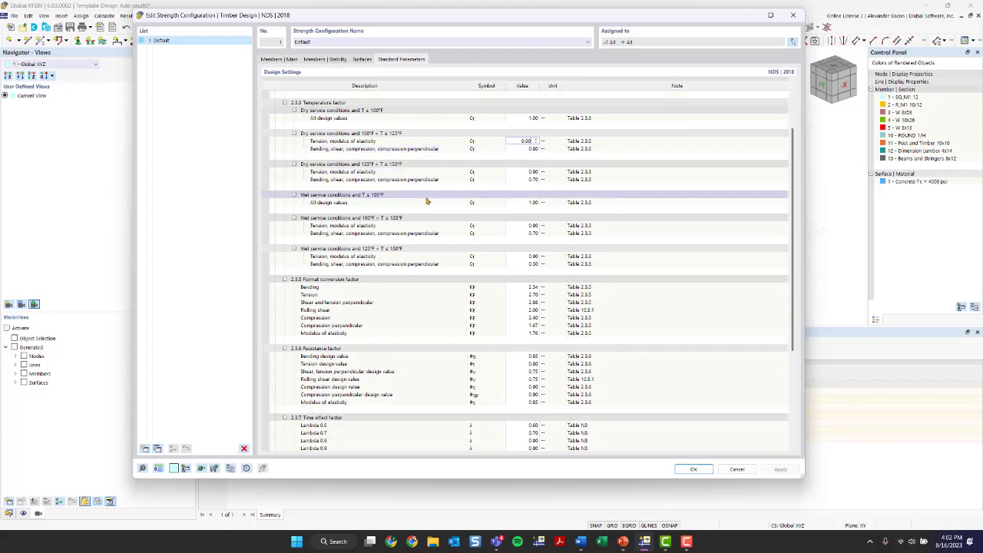
scroll(453, 265, down, 2)
scroll(453, 265, down, 3)
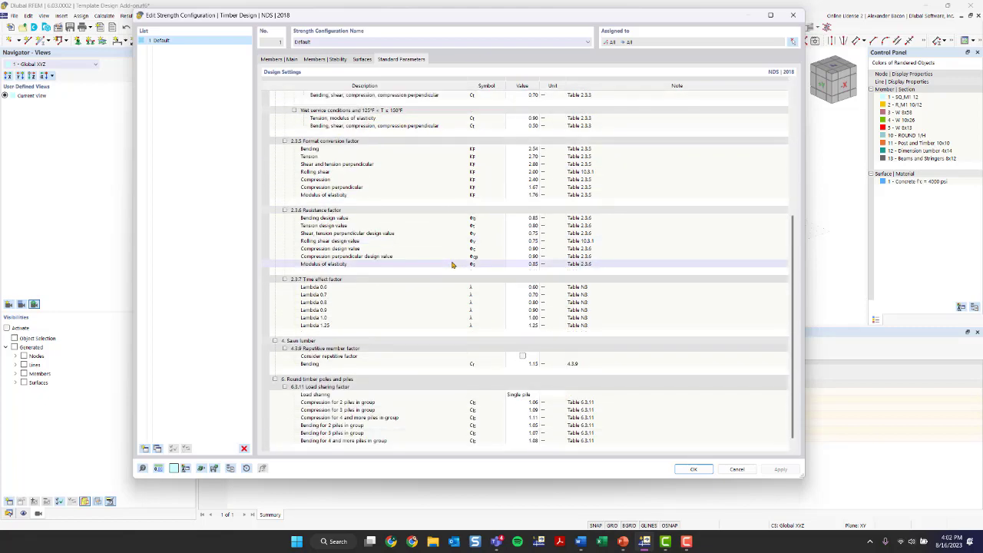
scroll(451, 264, up, 9)
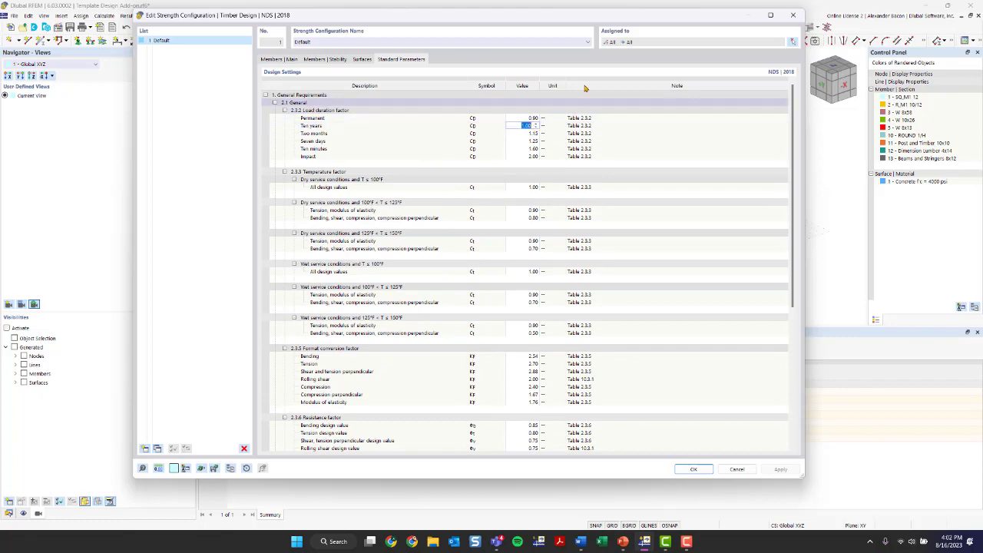
click(793, 15)
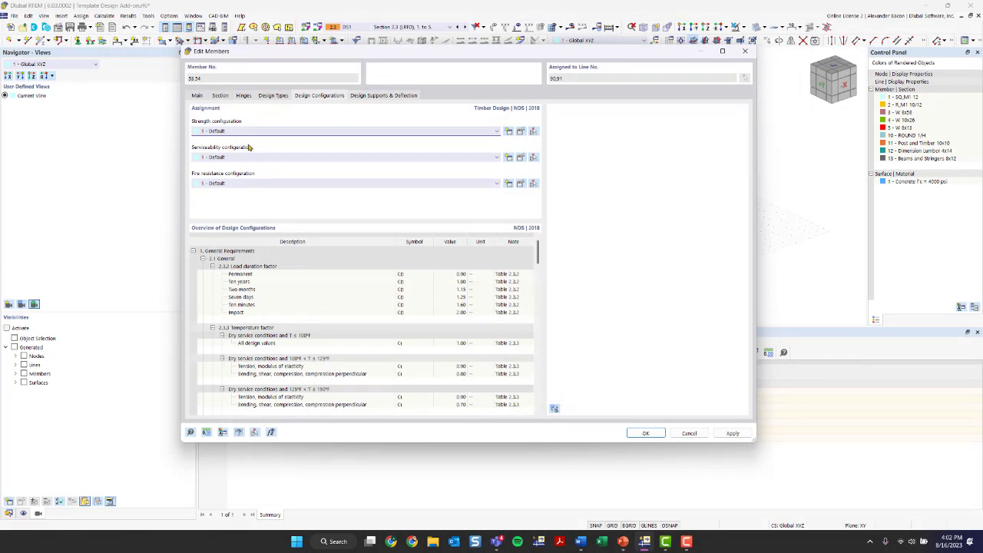
Review the default serviceability configuration and the design support and deflection settings of members 53 and 54.
click(520, 158)
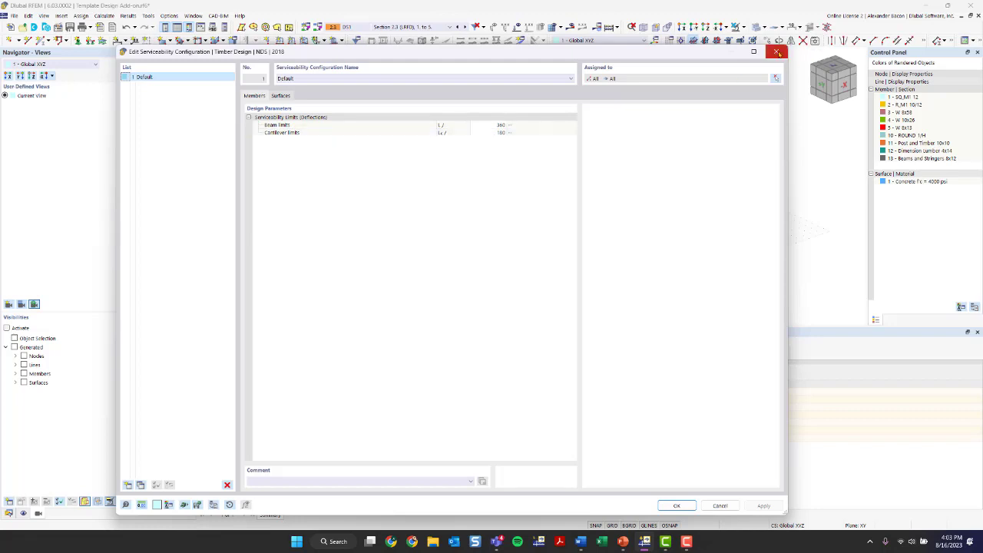
click(776, 51)
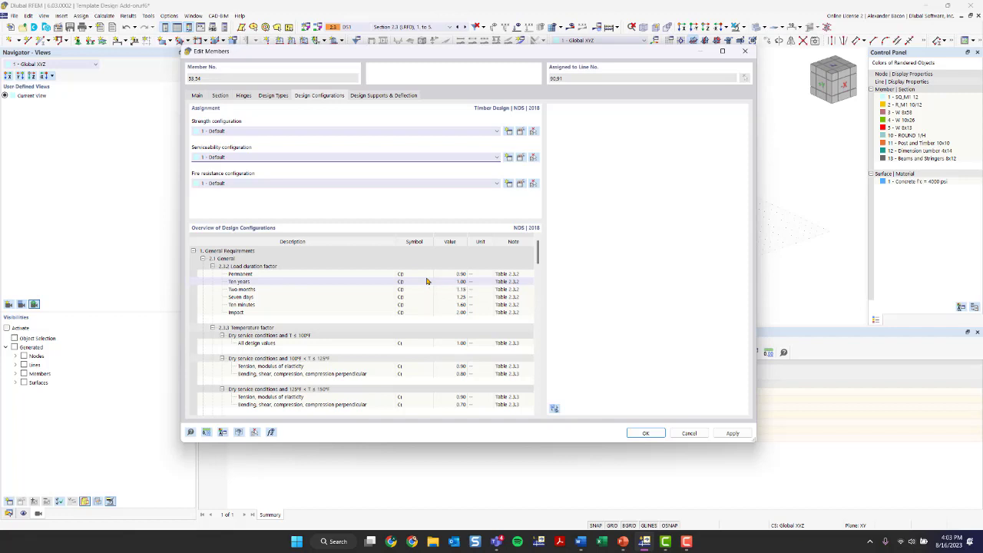
click(380, 95)
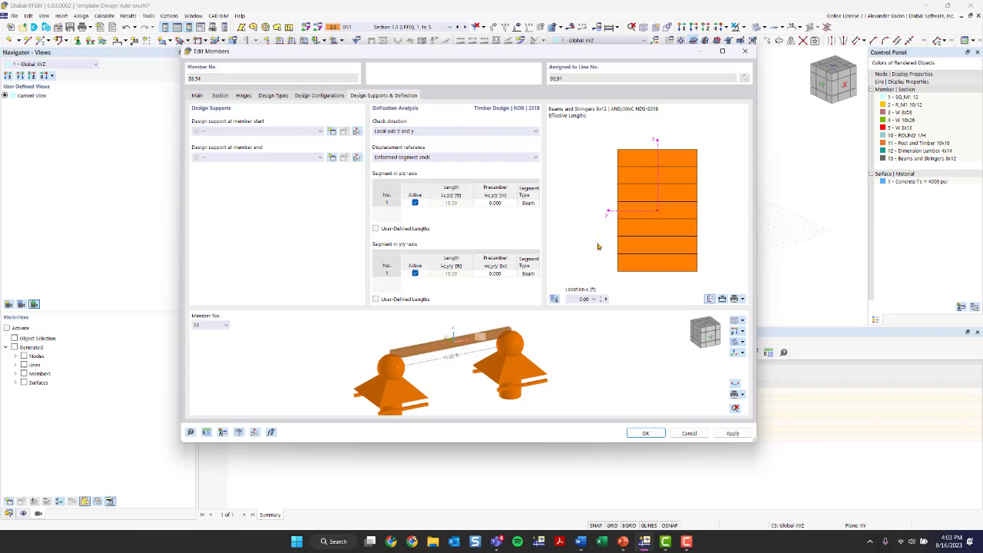
click(226, 132)
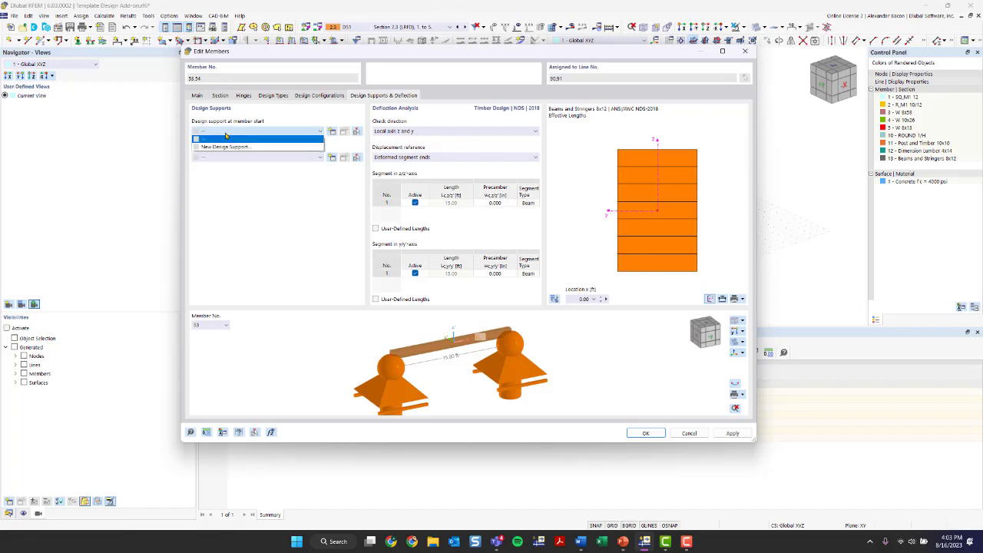
click(226, 136)
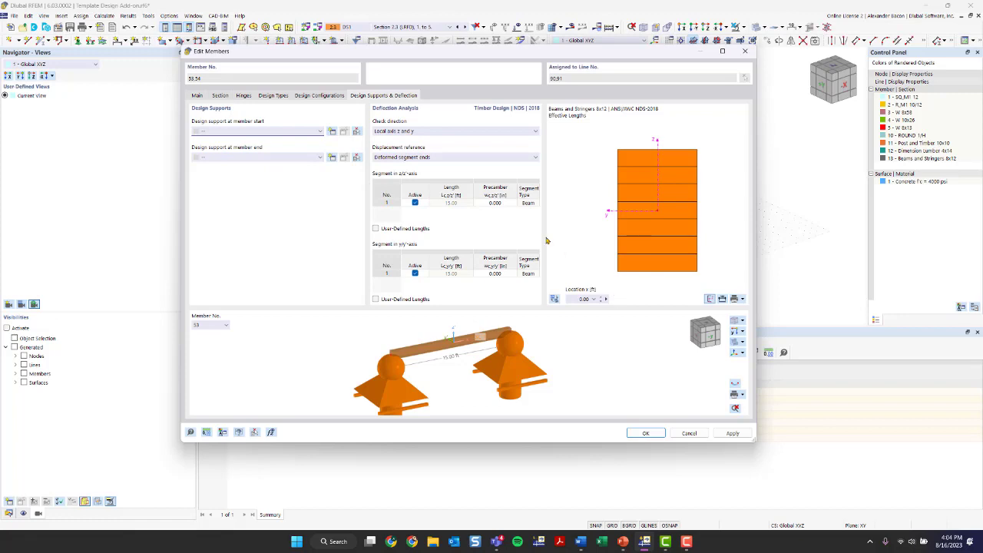
Accept the edits to members 53 and 54, allowing the existing concrete and steel design results to be deleted.
click(645, 435)
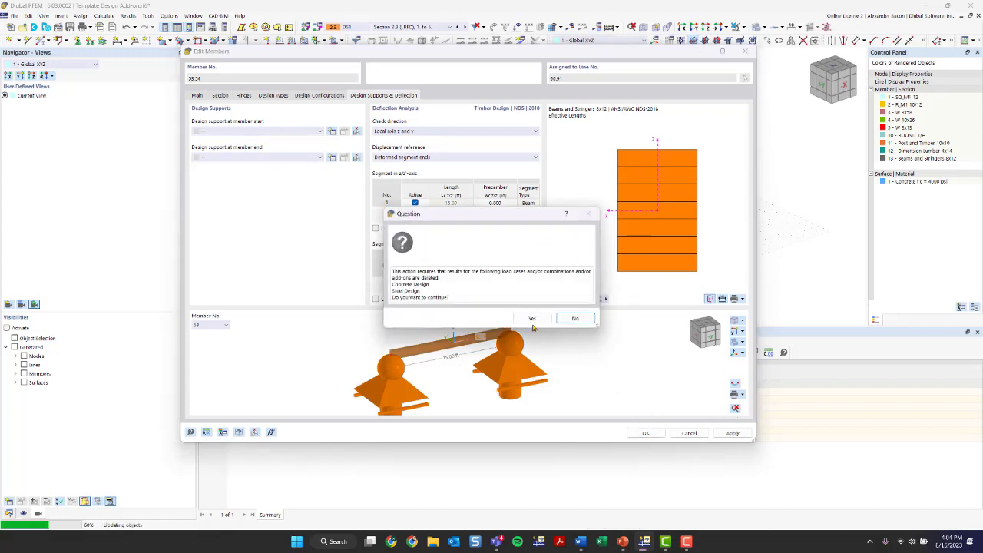
click(534, 322)
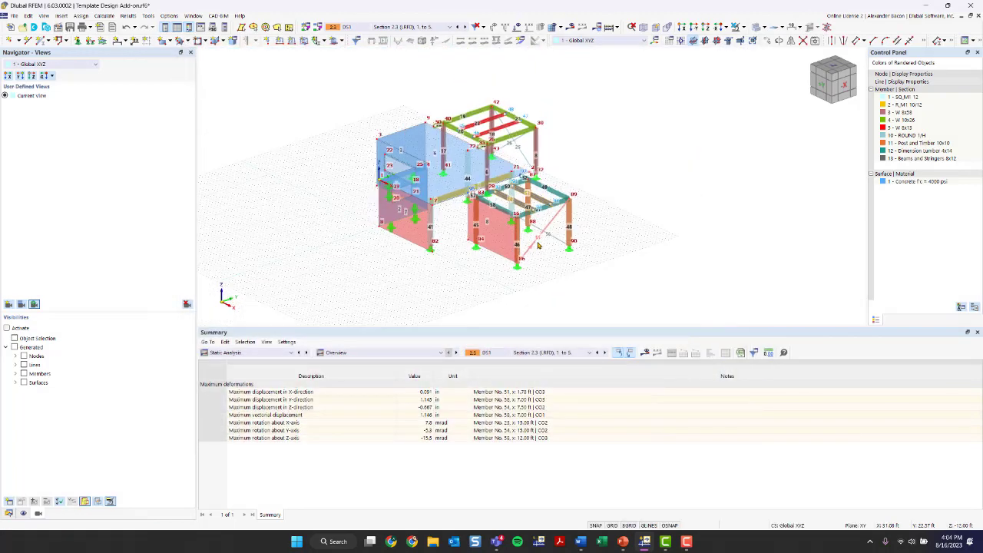
Hide the object numbering in the model and bring the timber frame into closer view.
right_click(624, 143)
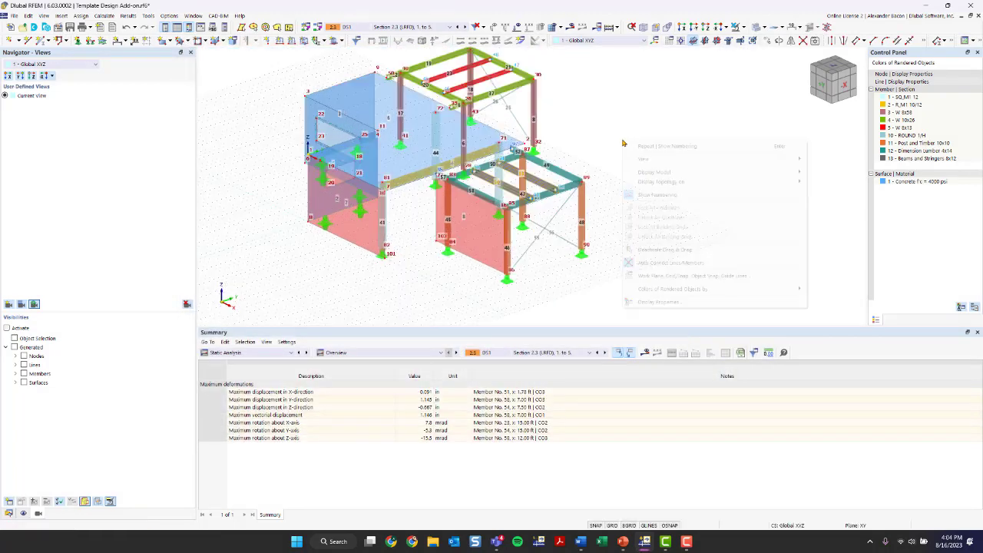
click(652, 192)
right_click(612, 167)
click(637, 221)
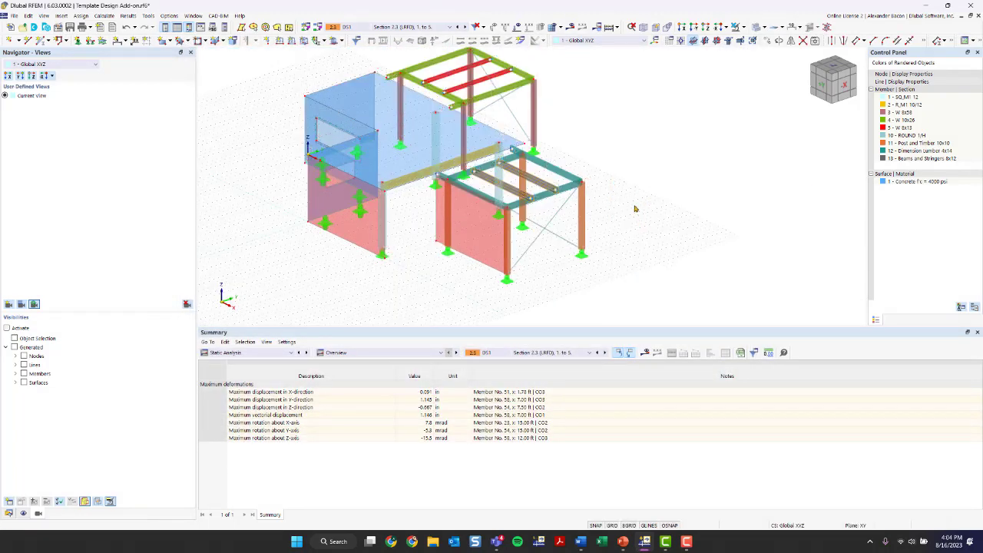
scroll(499, 197, up, 3)
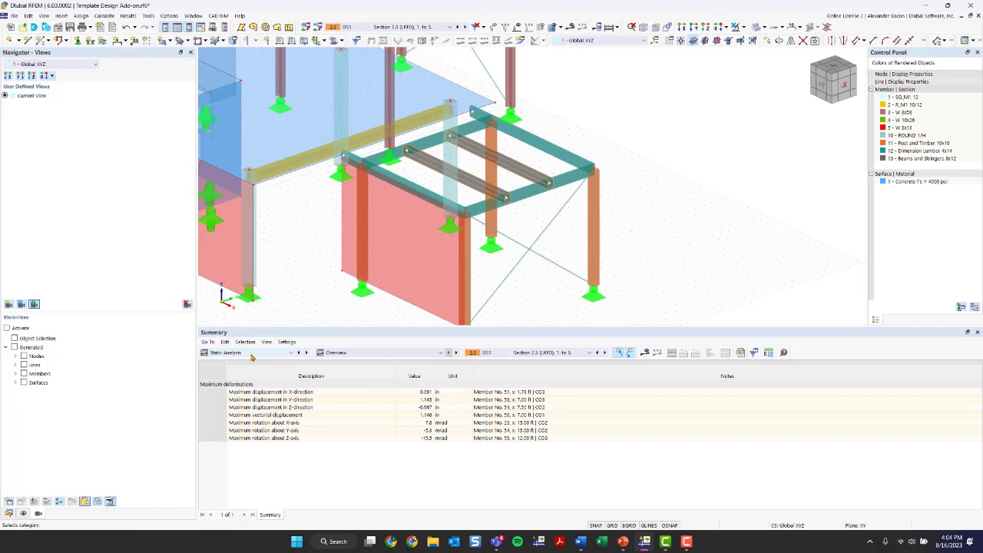
Enlarge the results table area and switch its category from static analysis to Timber Design.
drag(196, 281, 125, 281)
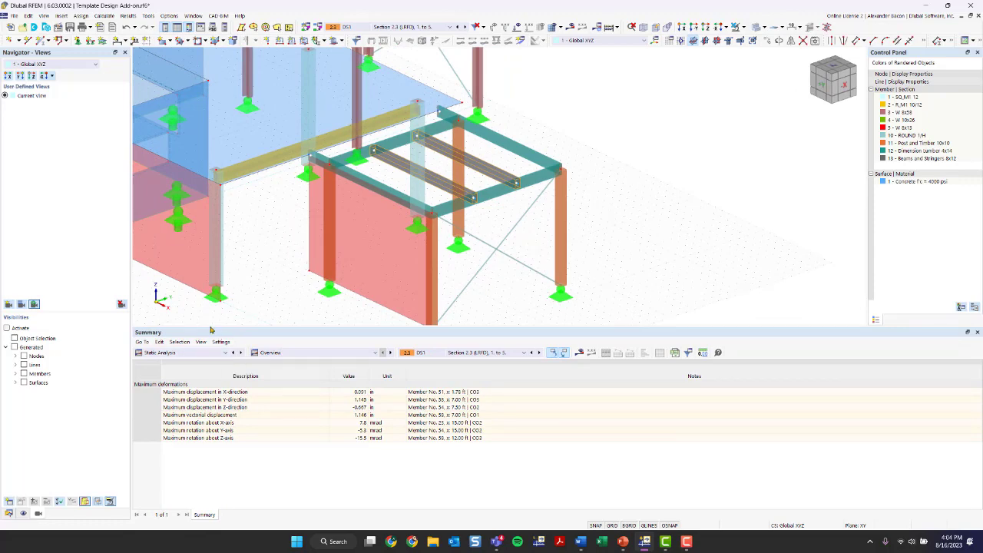
drag(214, 329, 209, 301)
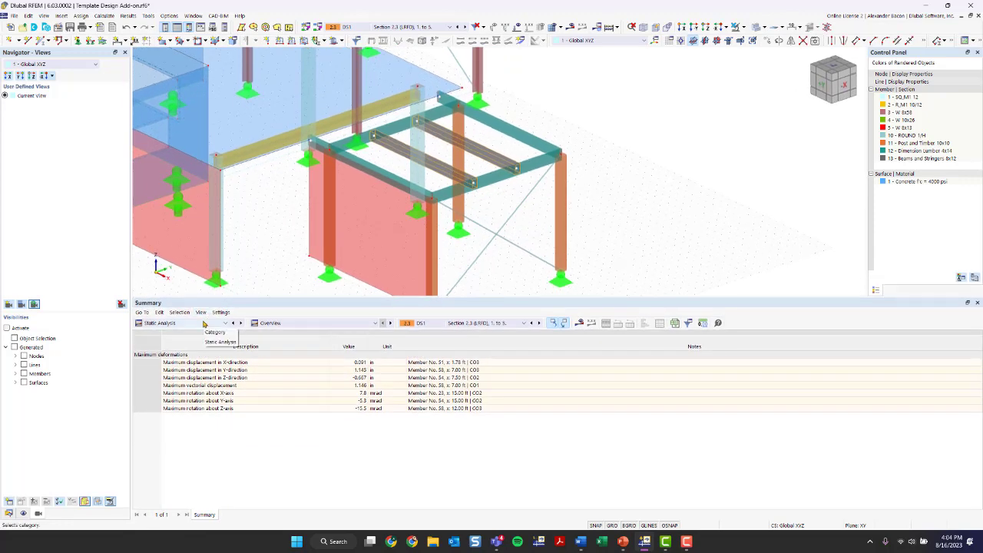
click(205, 323)
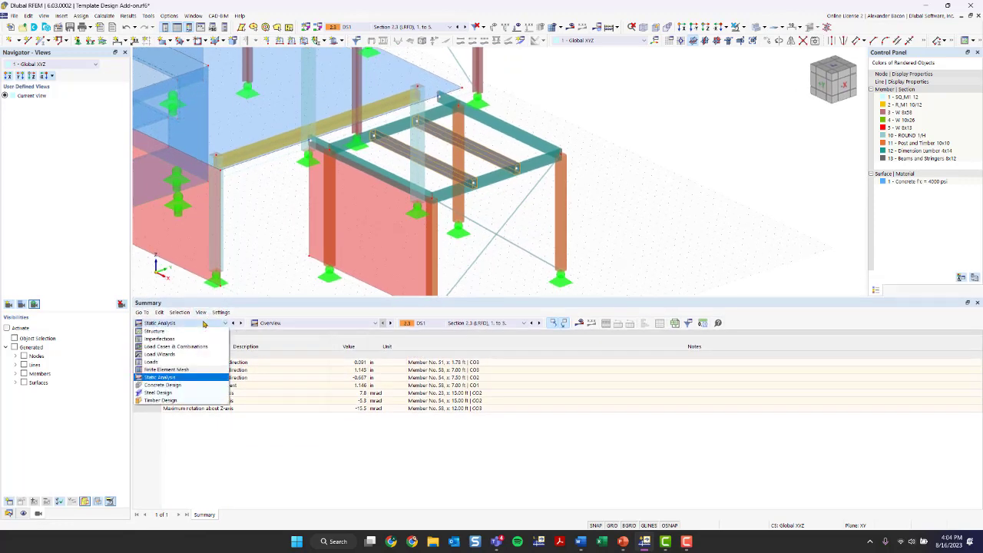
click(176, 400)
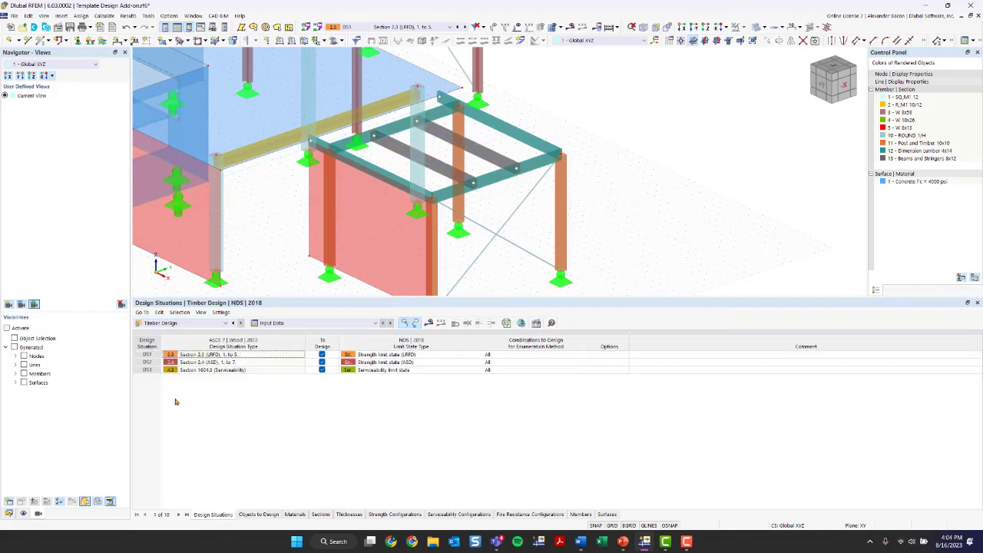
Exclude the Section 2.4 (ASD) design situation DS2 from the timber design input data.
click(312, 322)
click(313, 326)
click(232, 355)
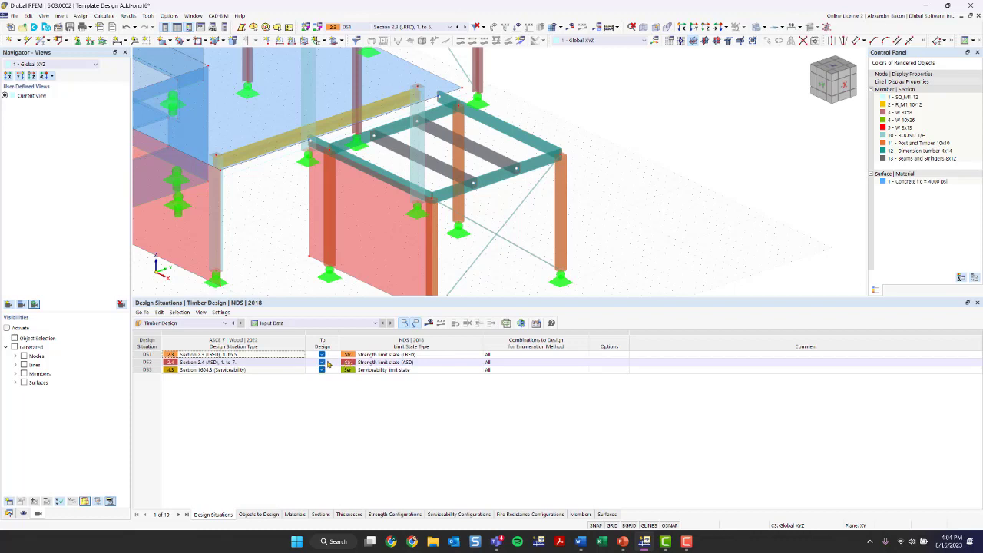
click(322, 363)
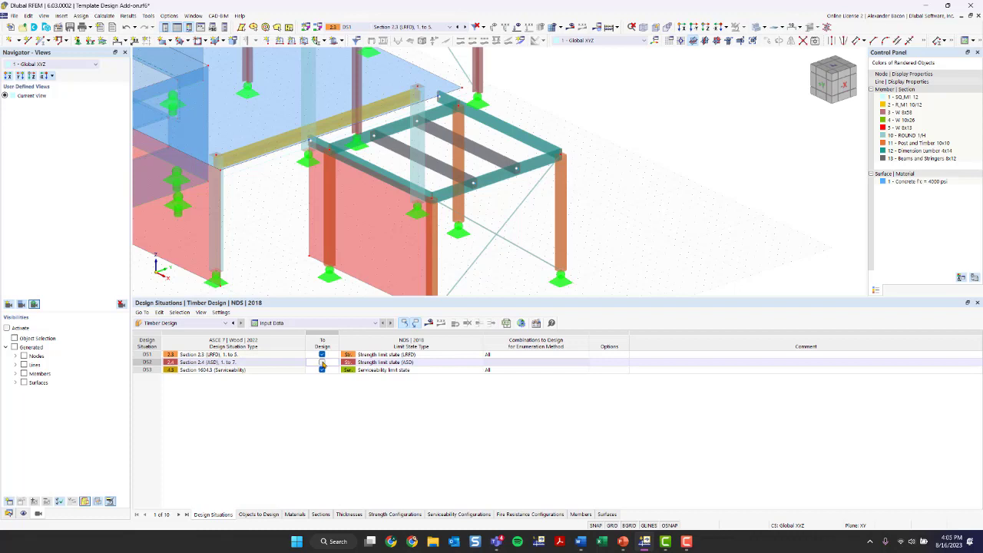
click(198, 370)
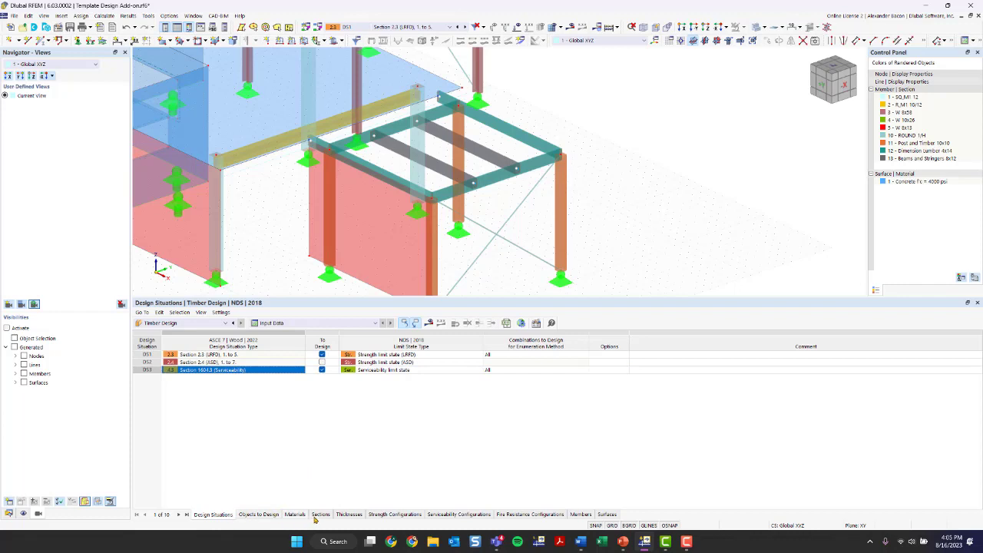
Turn off designing all surfaces and all members in the timber design's objects to design.
click(259, 514)
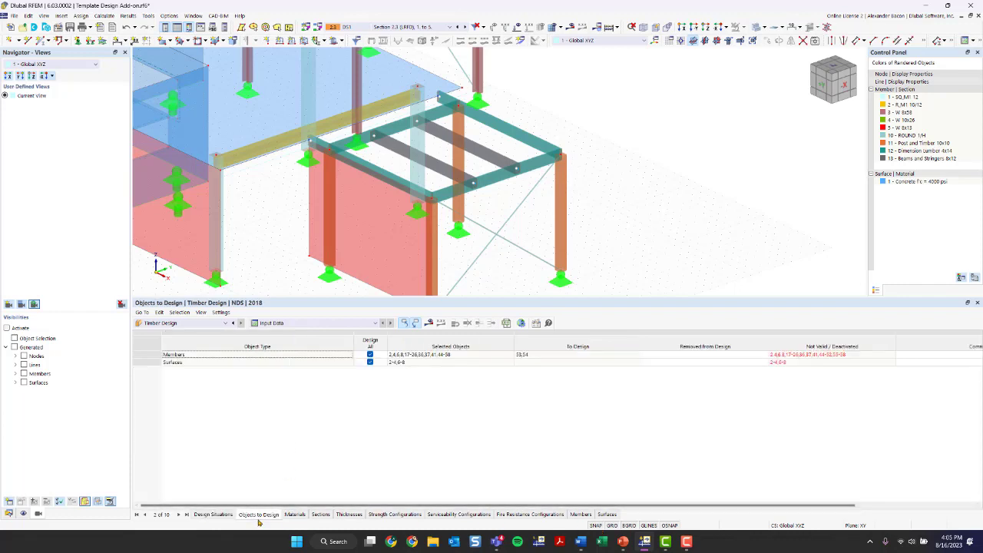
click(216, 365)
click(369, 362)
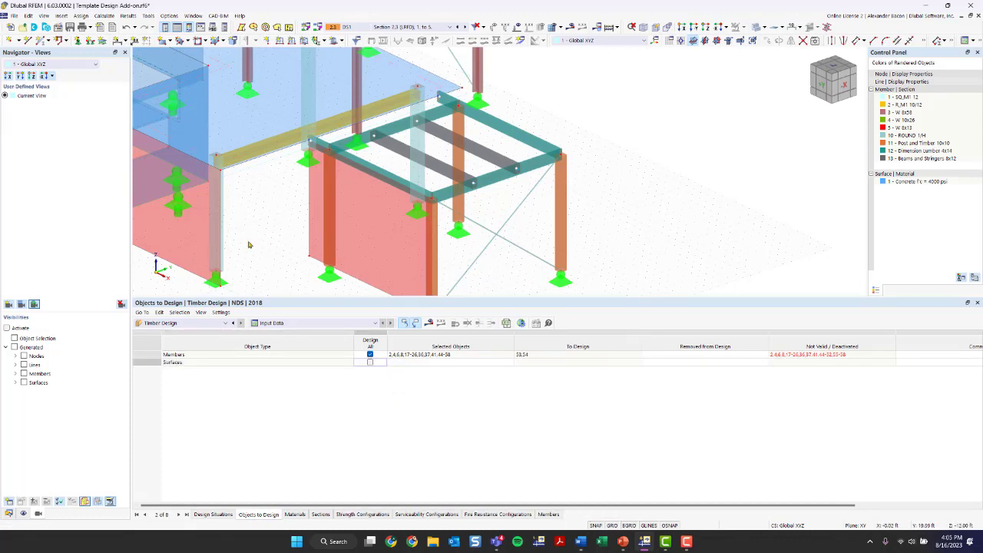
click(370, 355)
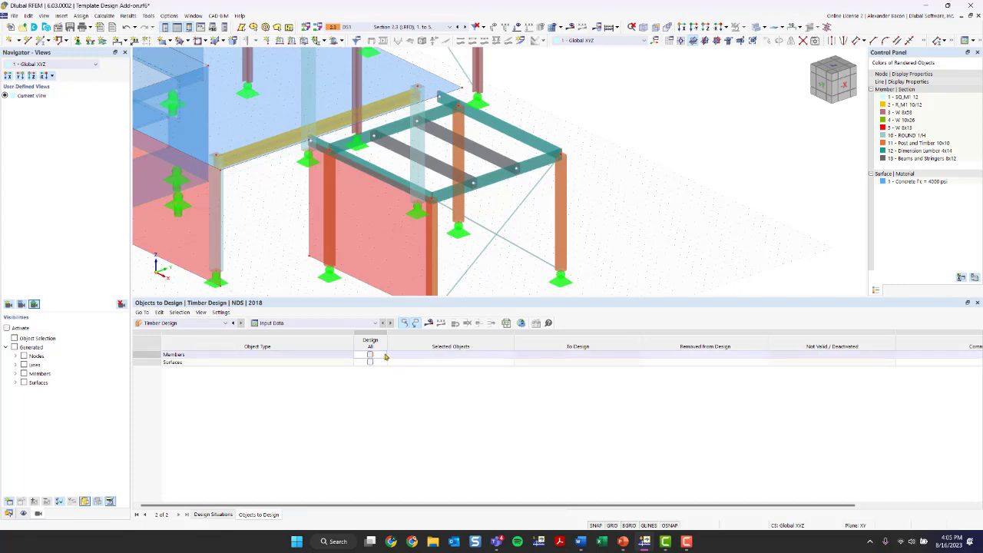
Assign only the two inner roof beams, members 53 and 54, to the timber design.
double_click(426, 355)
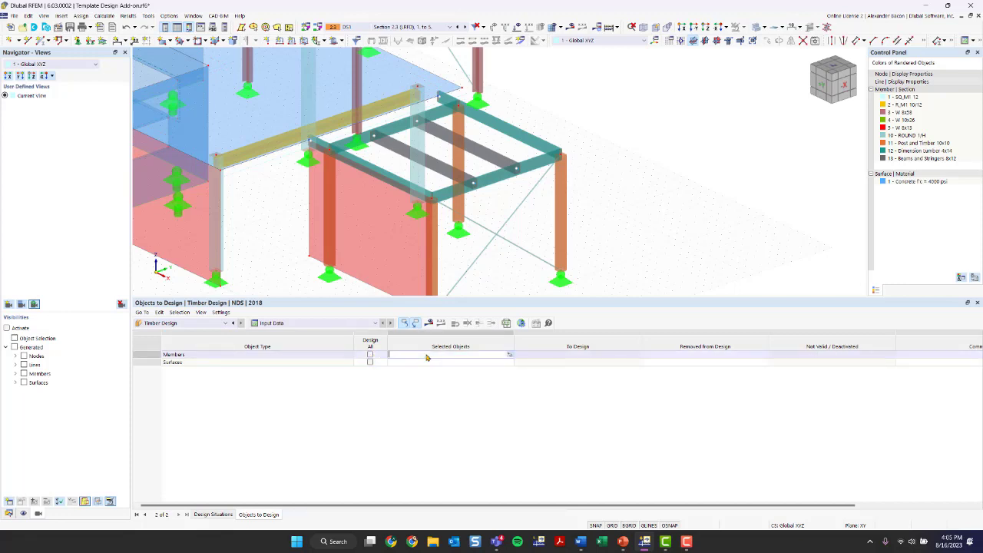
click(509, 358)
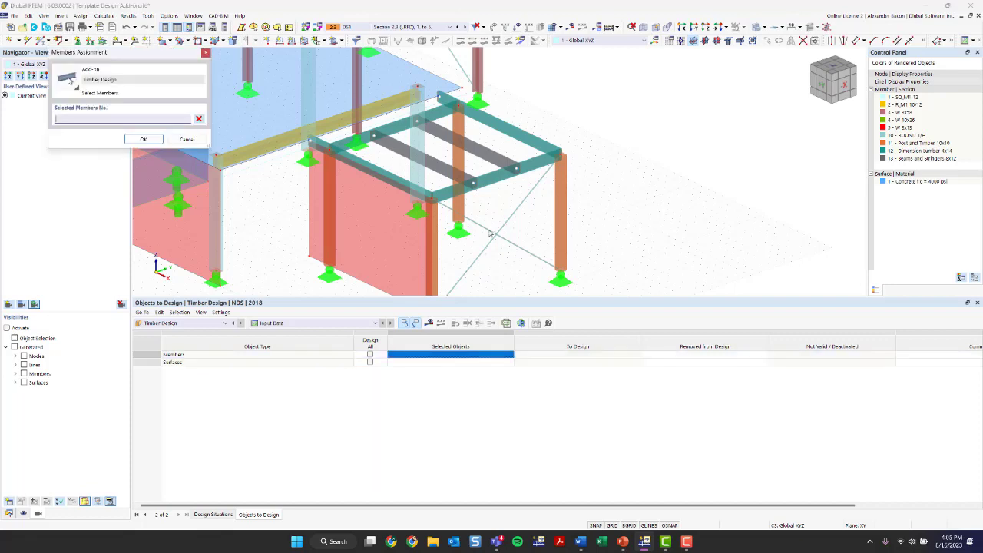
click(437, 163)
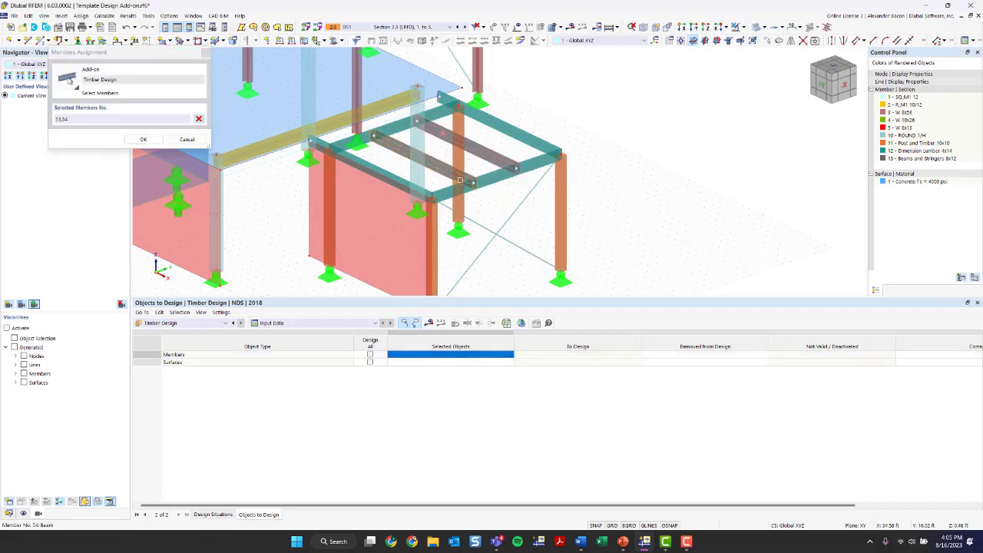
click(143, 139)
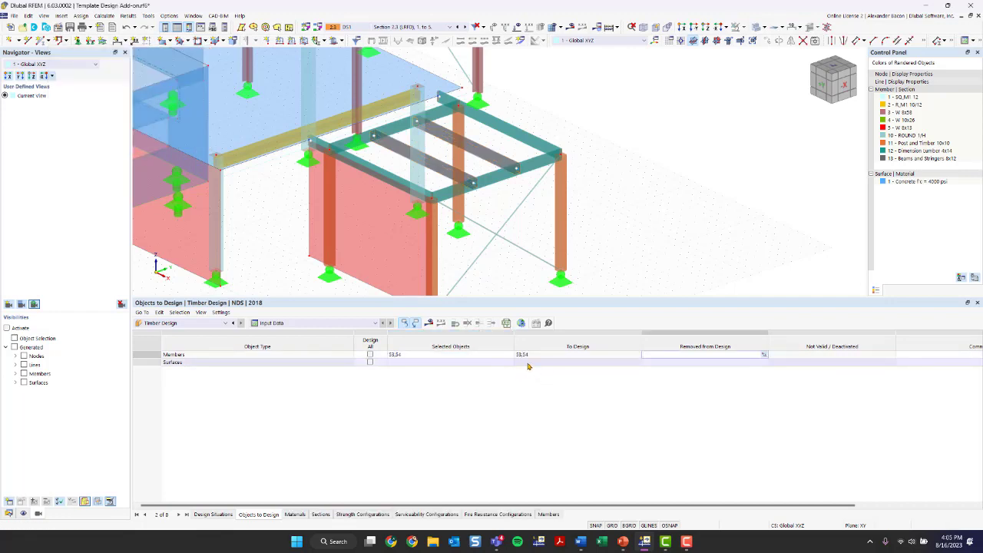
Review the materials and sections listed in the timber design input data.
click(309, 326)
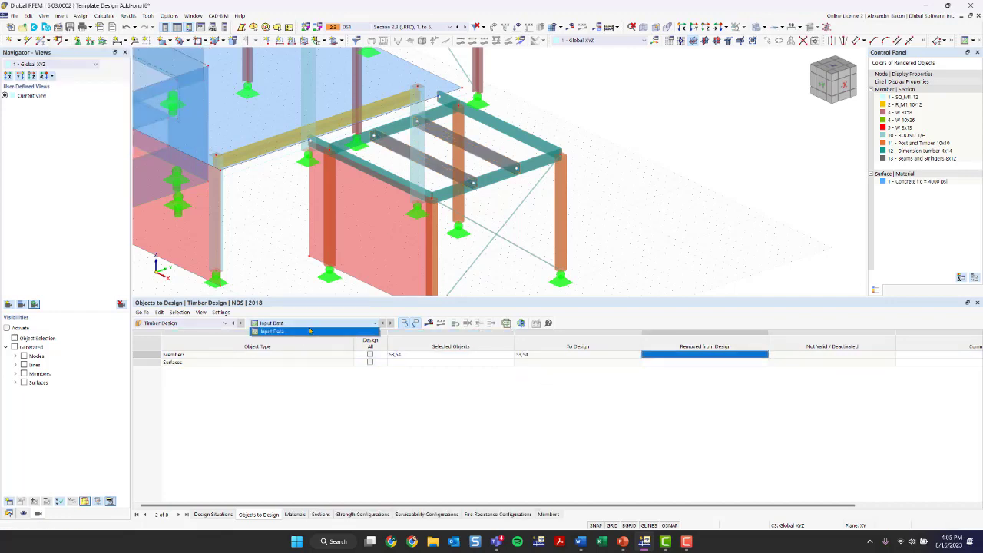
click(309, 331)
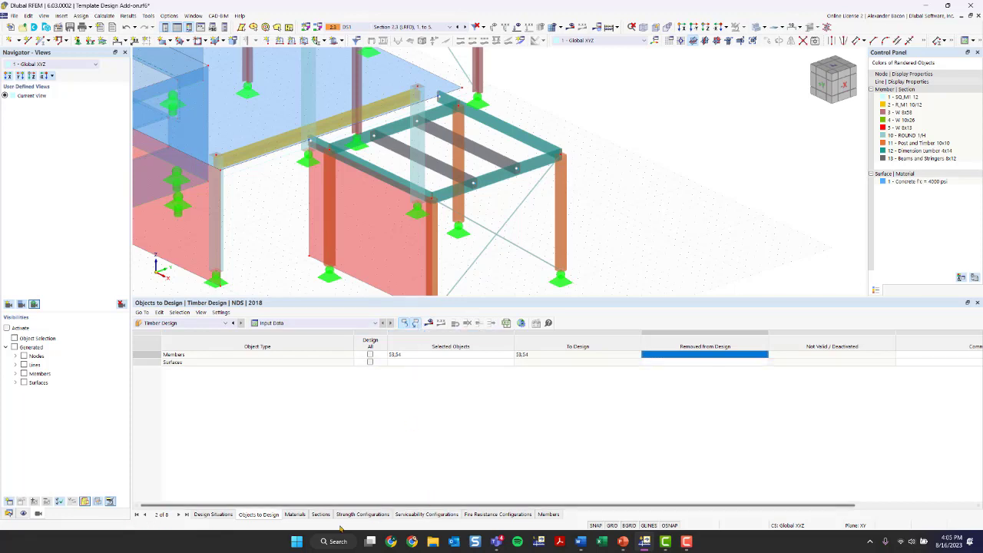
click(297, 515)
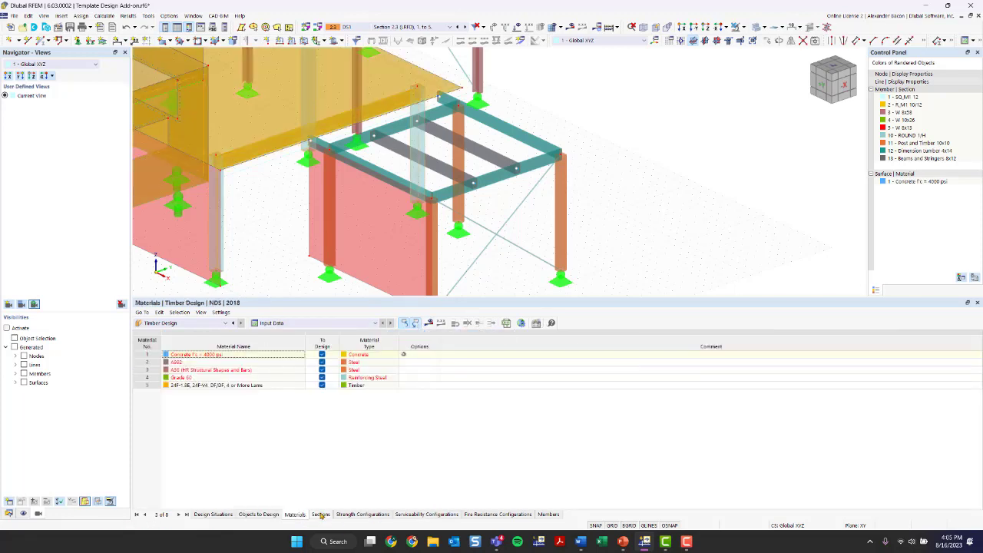
click(321, 514)
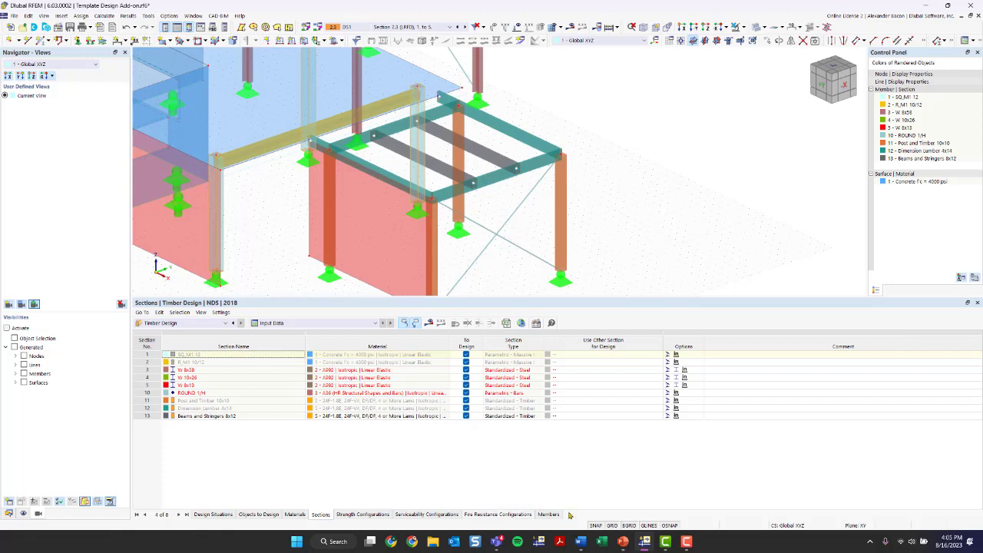
click(296, 514)
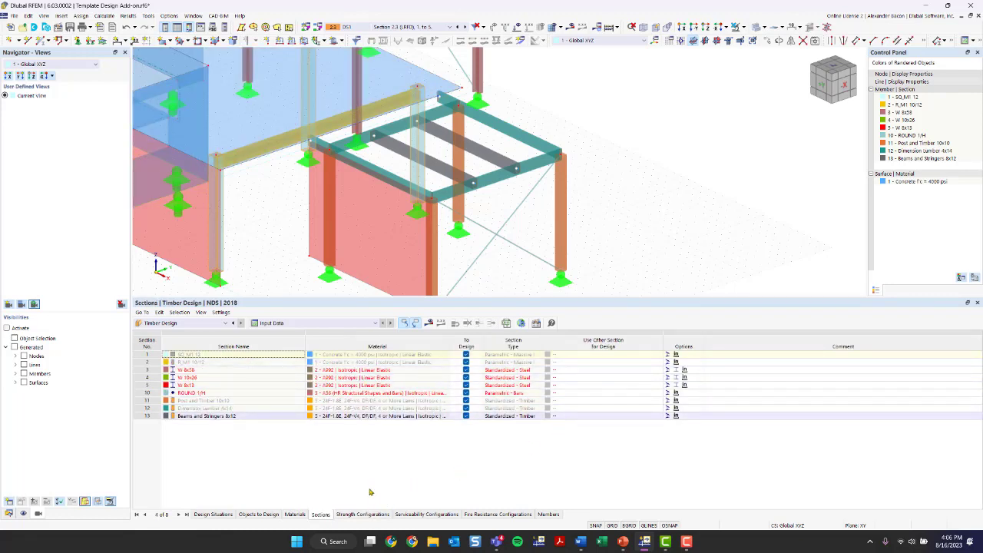
Run the timber design calculation and display the design ratios on members by design situation.
click(222, 514)
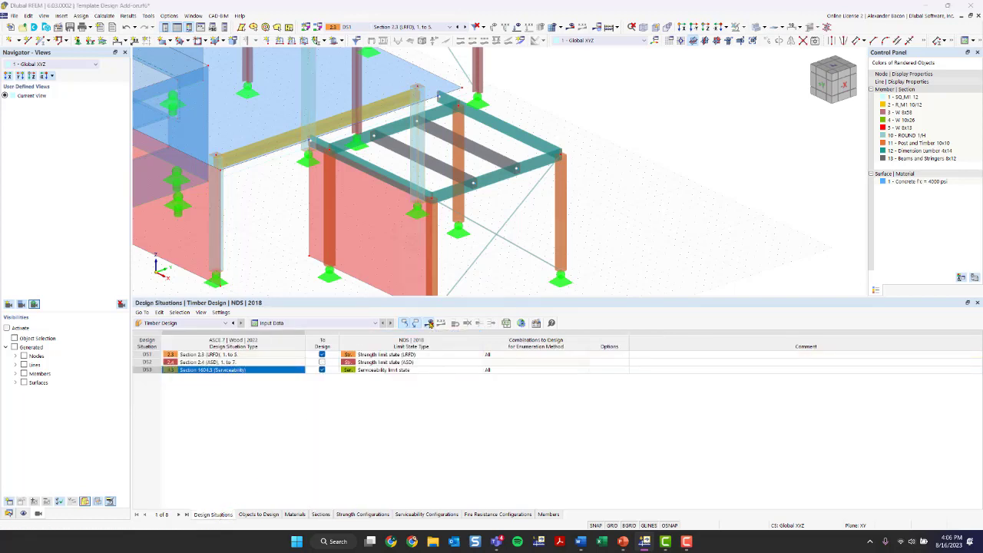
click(429, 322)
click(527, 310)
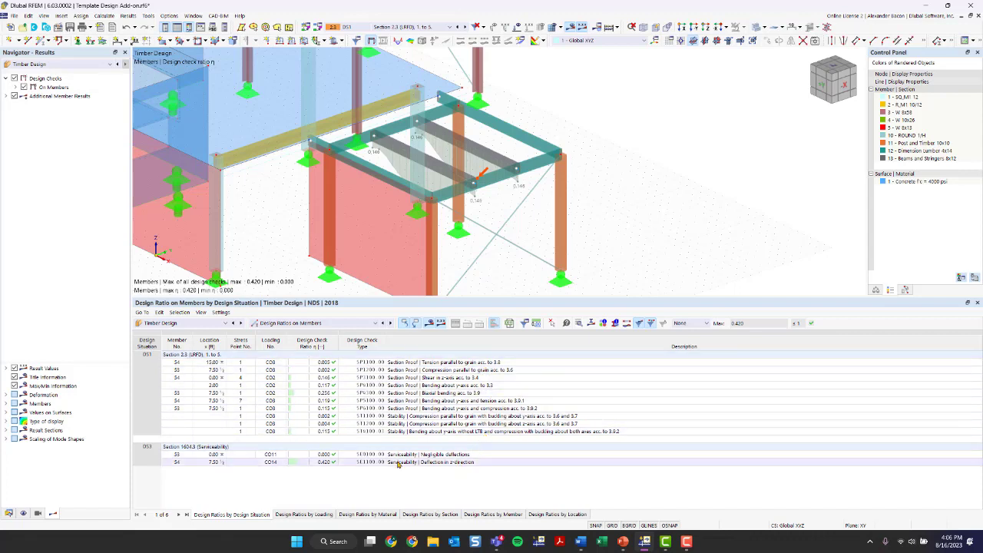
Examine the design check details for bending about the y-axis on member 54, including the volume factor equations.
click(460, 385)
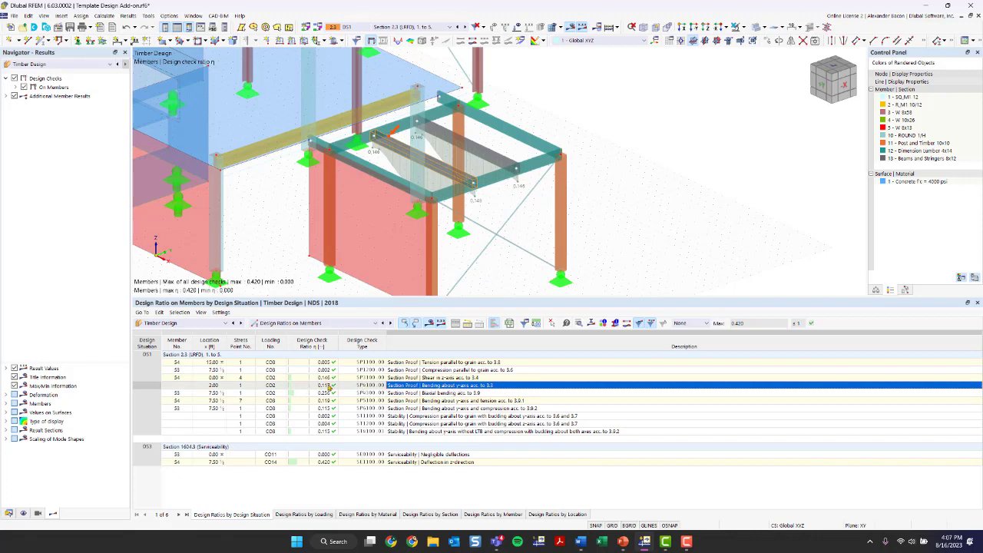
double_click(436, 389)
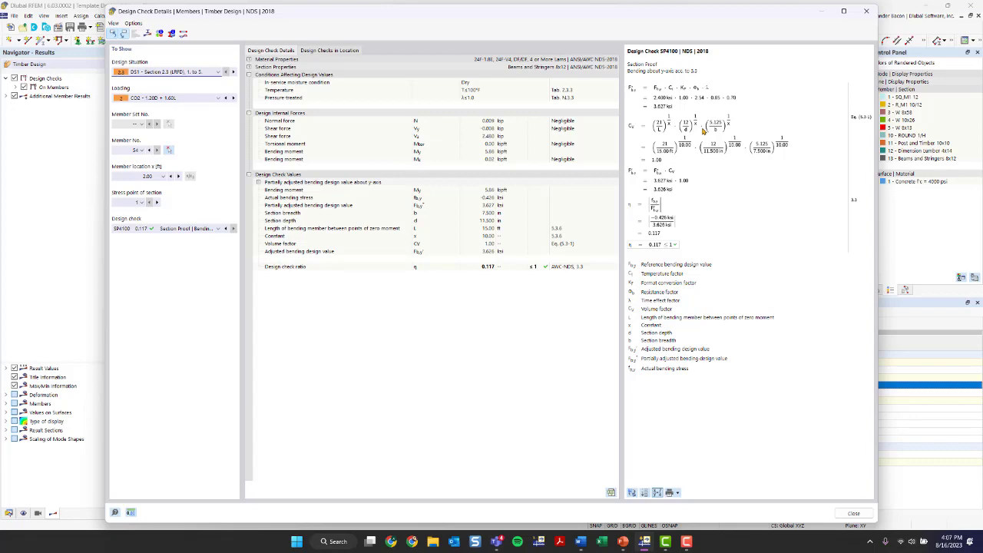
click(866, 11)
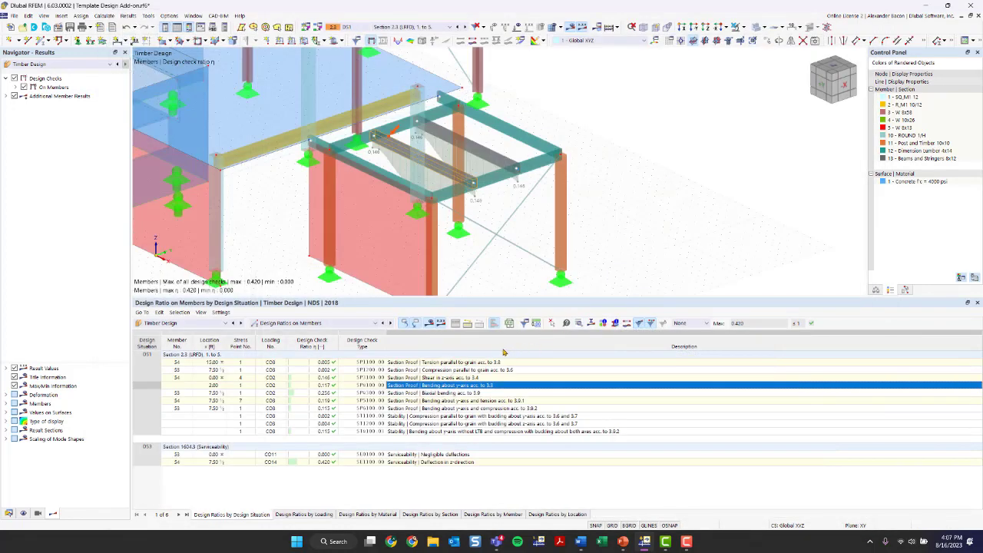
Examine the design check details for tension parallel to grain, and for bending about the y-axis with tension, on member 54.
click(498, 362)
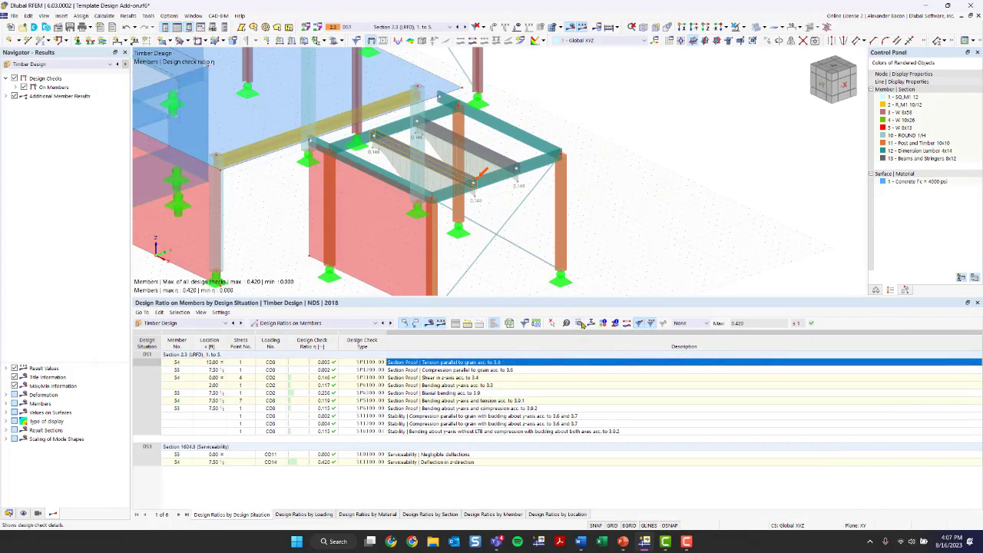
click(579, 323)
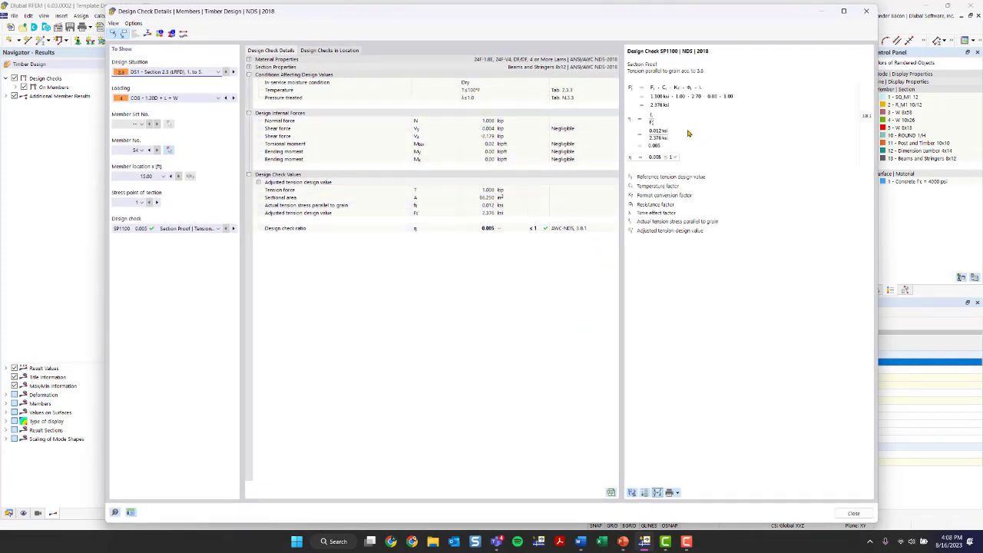
click(867, 12)
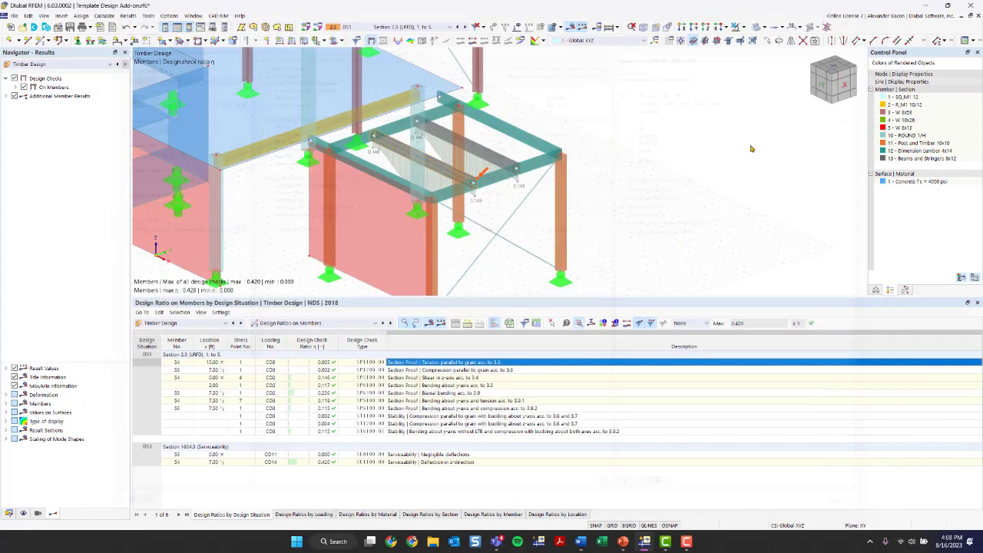
click(583, 324)
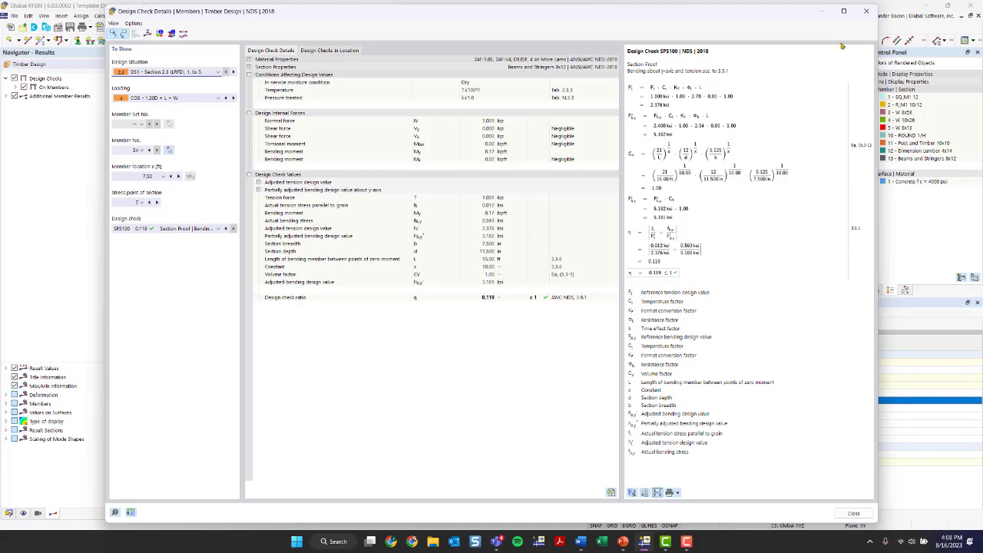
click(866, 11)
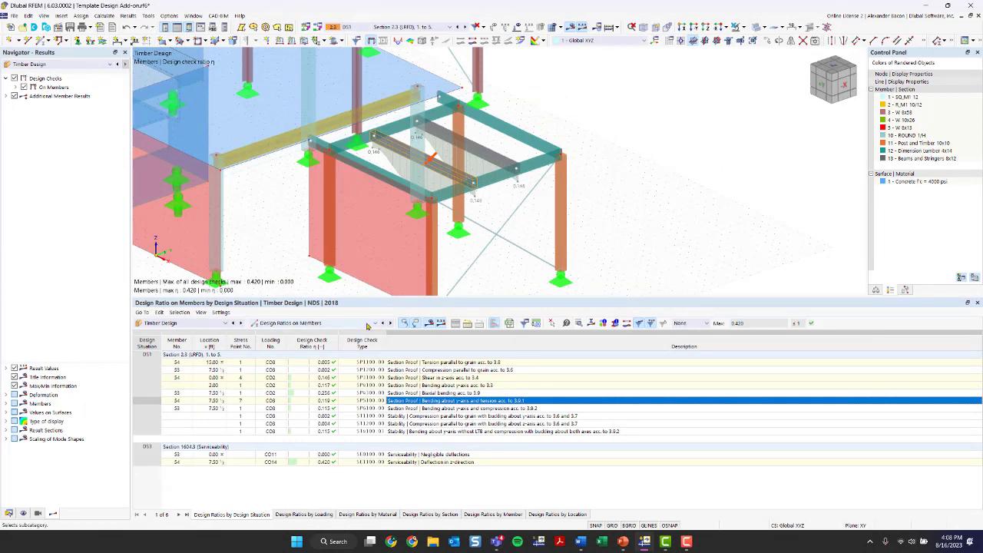
Isolate the two inner timber roof beams in the model view and stop showing the hidden objects in the background.
scroll(581, 193, up, 5)
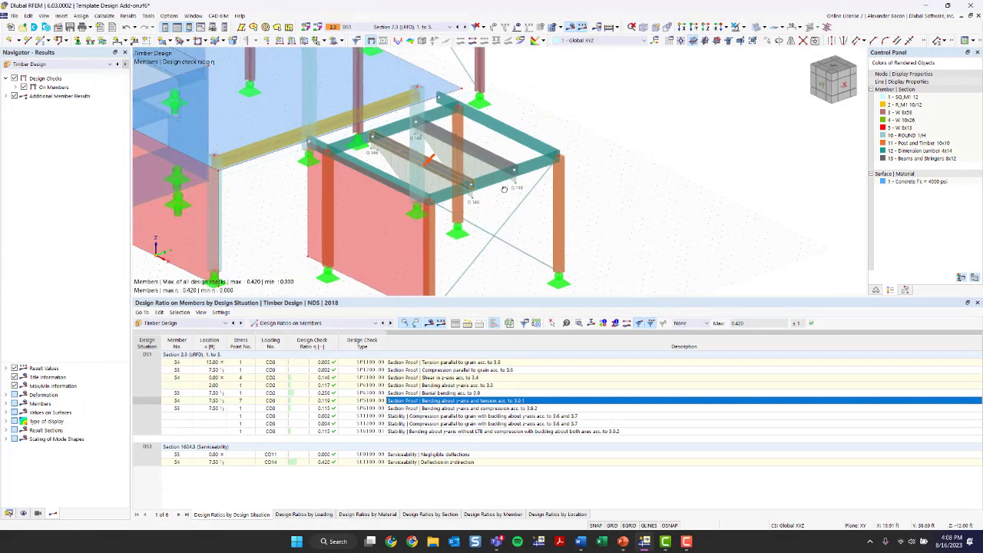
ctrl+click(557, 131)
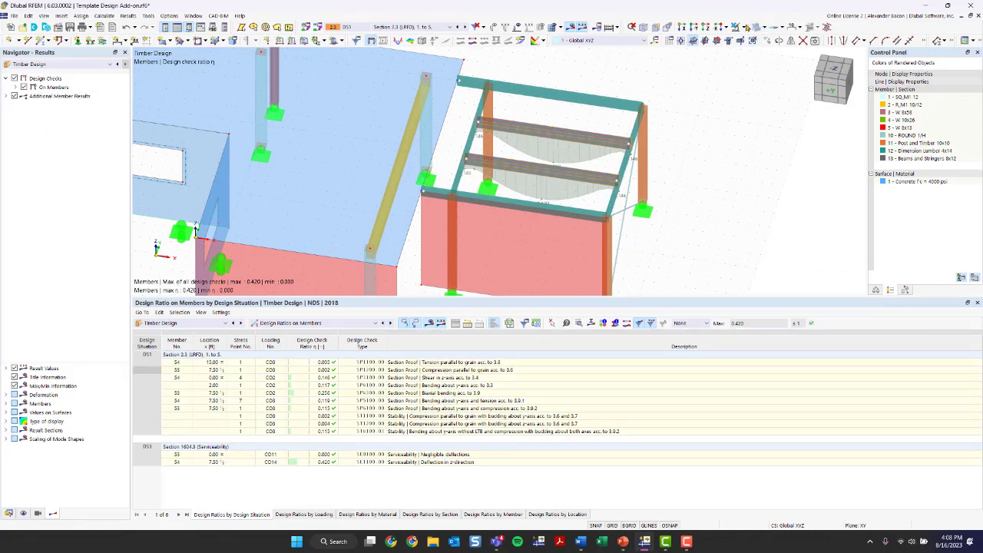
click(743, 27)
click(783, 39)
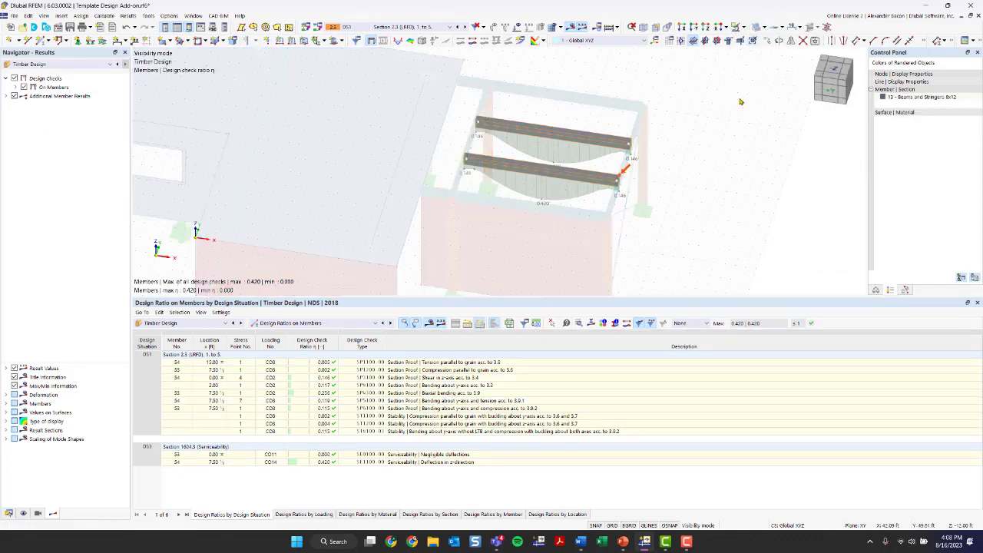
right_click(722, 195)
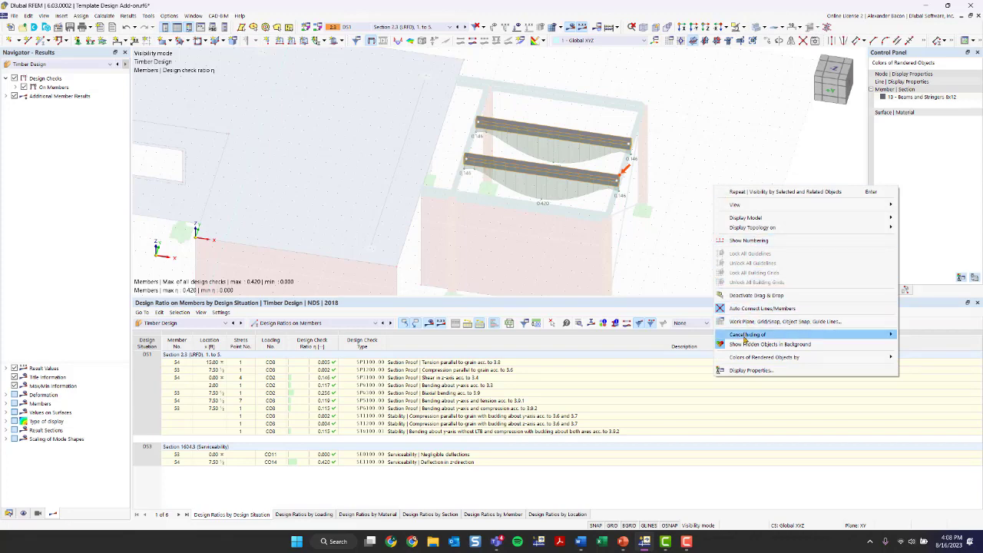
click(769, 344)
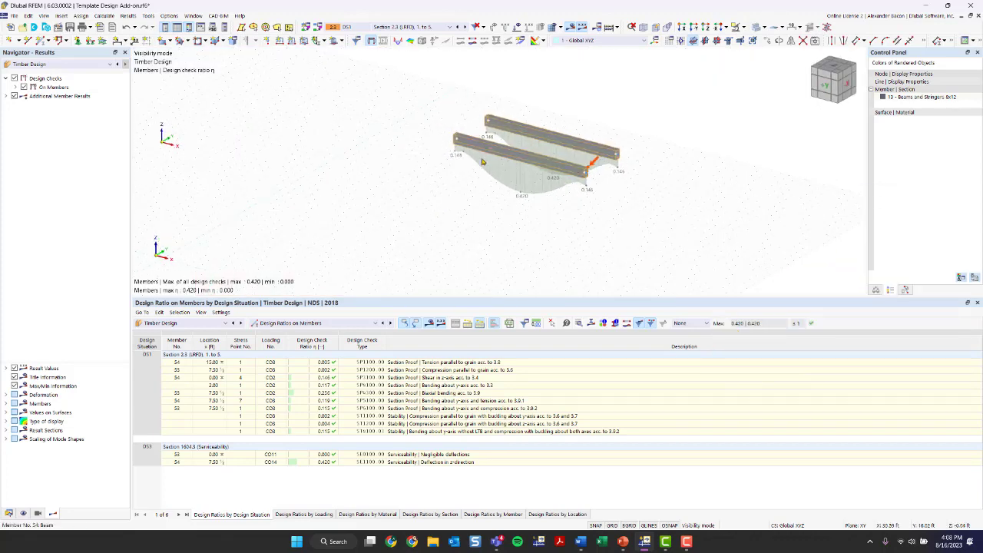
Set the member ratio envelope to the maximum of selected design checks and list the strength limit state checks with readable names.
scroll(387, 207, up, 5)
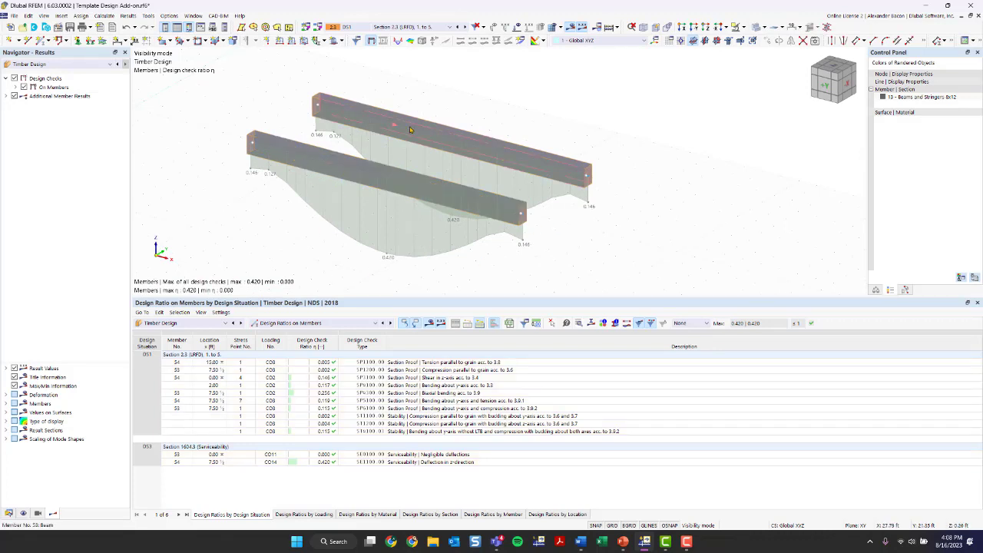
click(7, 96)
click(14, 87)
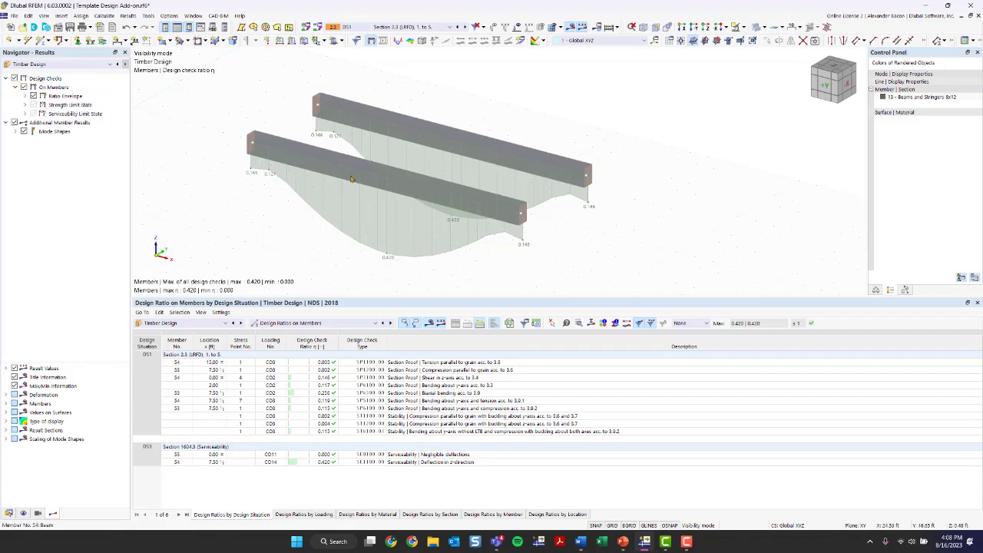
click(24, 95)
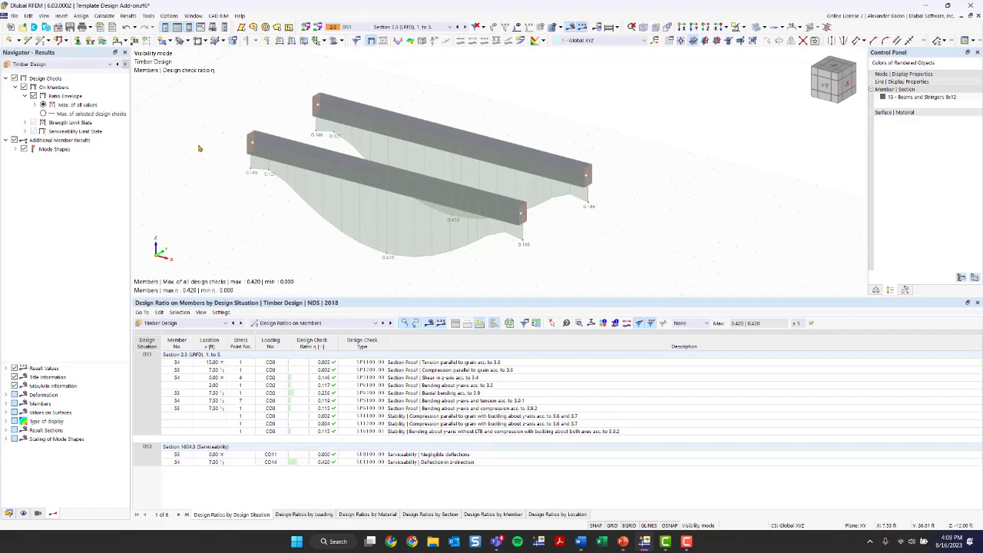
click(44, 113)
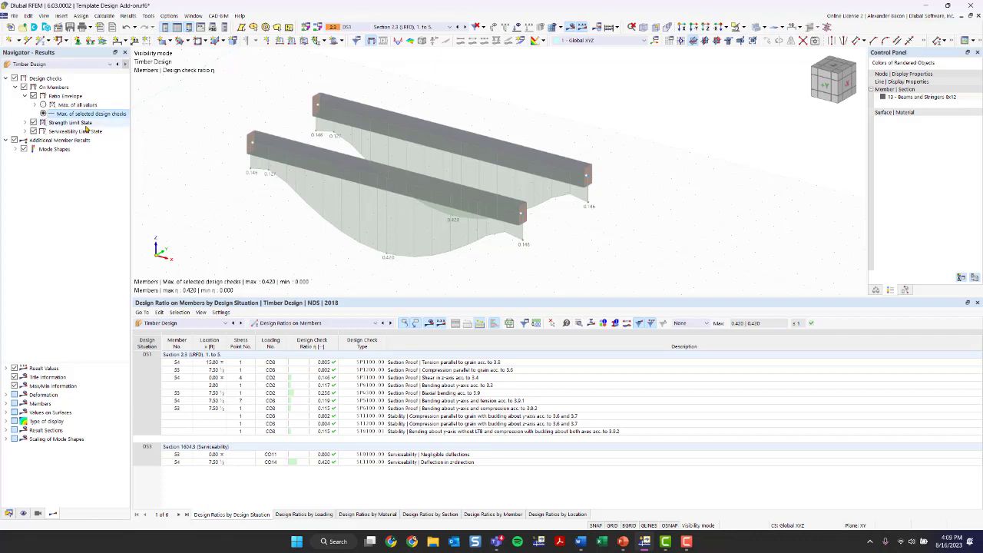
click(24, 122)
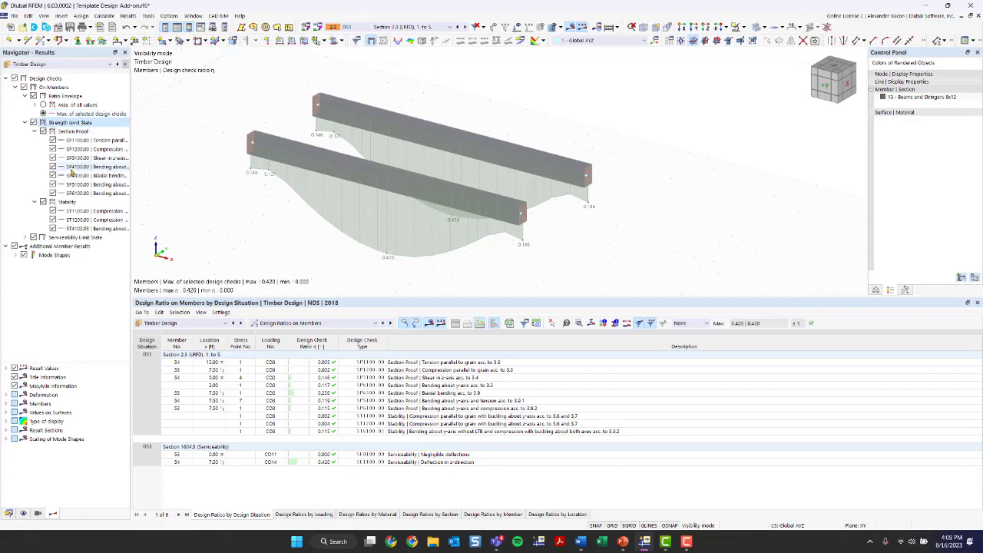
drag(131, 159, 198, 160)
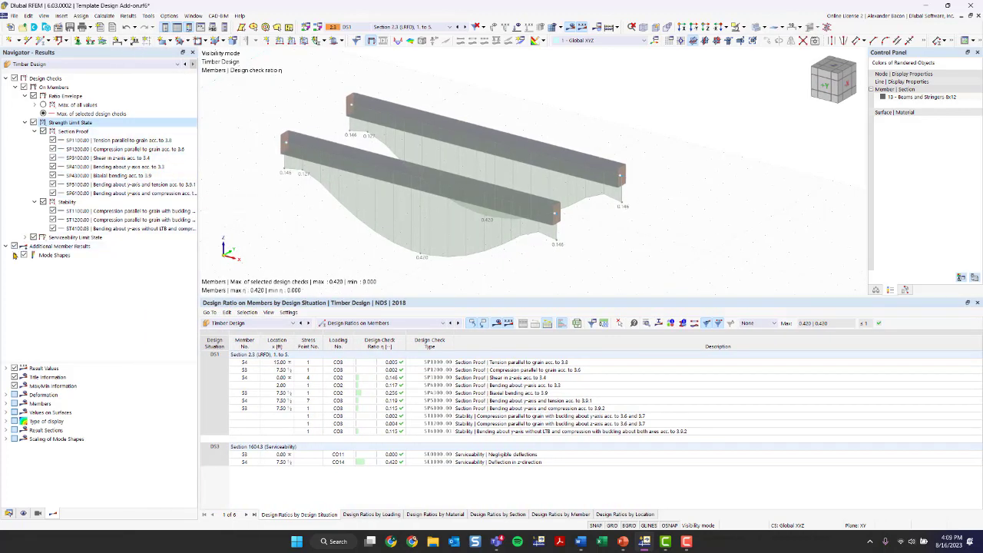
Hide the design checks, try the mode shapes by governing design check, individual CO and selected design check, and hide the additional member results.
click(40, 254)
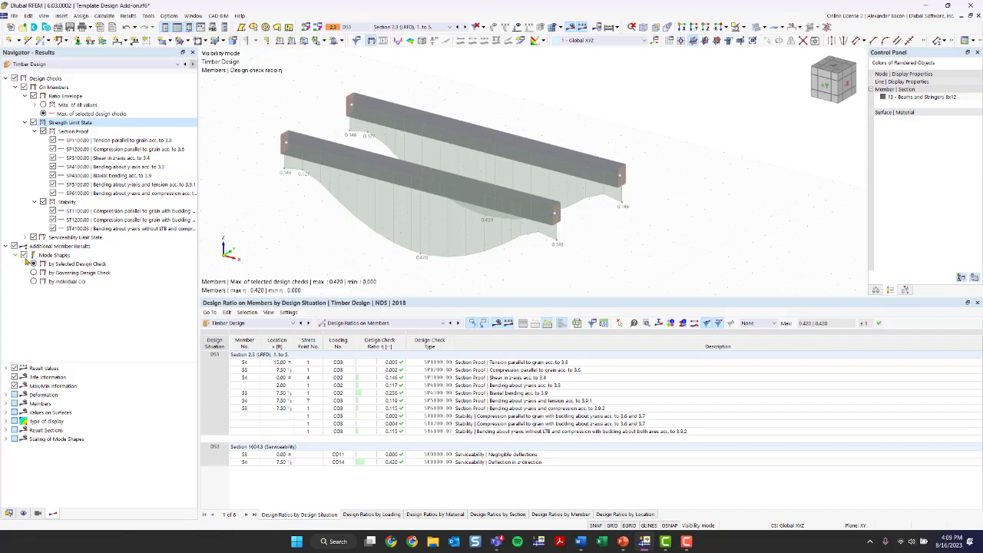
click(24, 78)
click(34, 273)
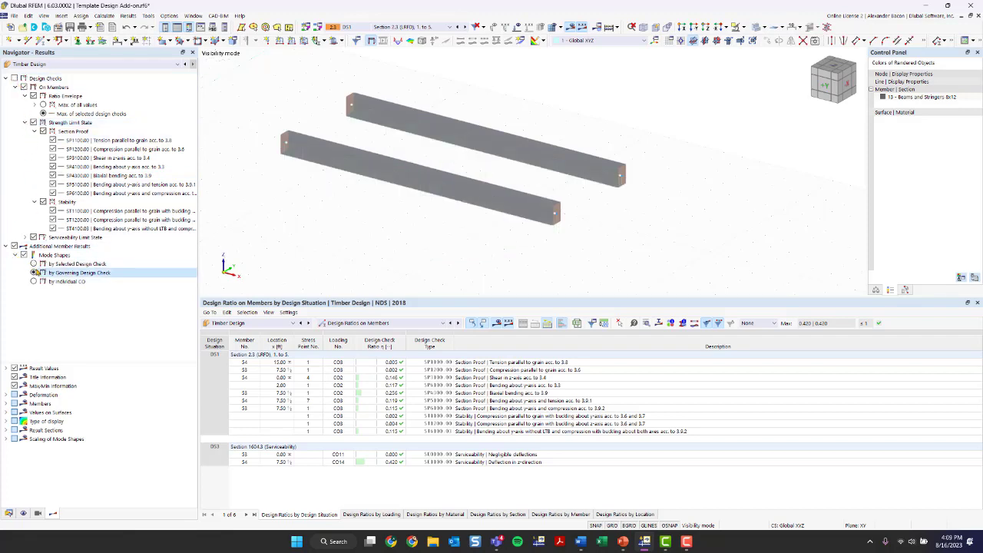
click(15, 254)
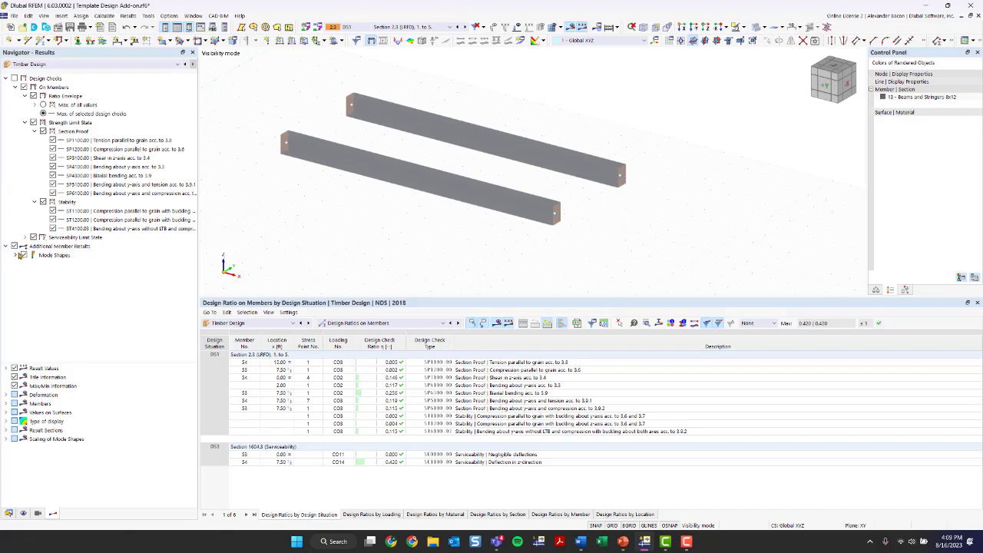
click(15, 254)
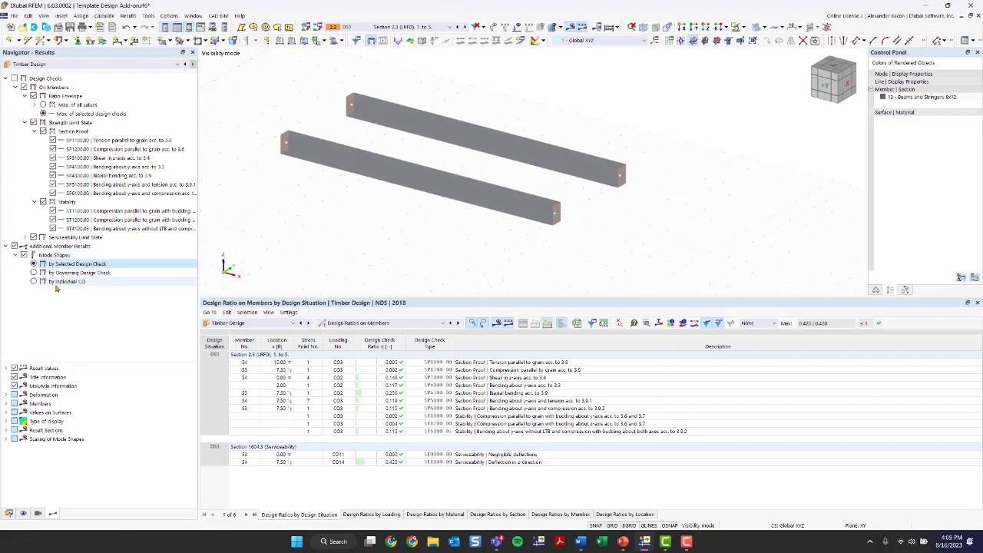
click(34, 282)
click(34, 272)
click(33, 264)
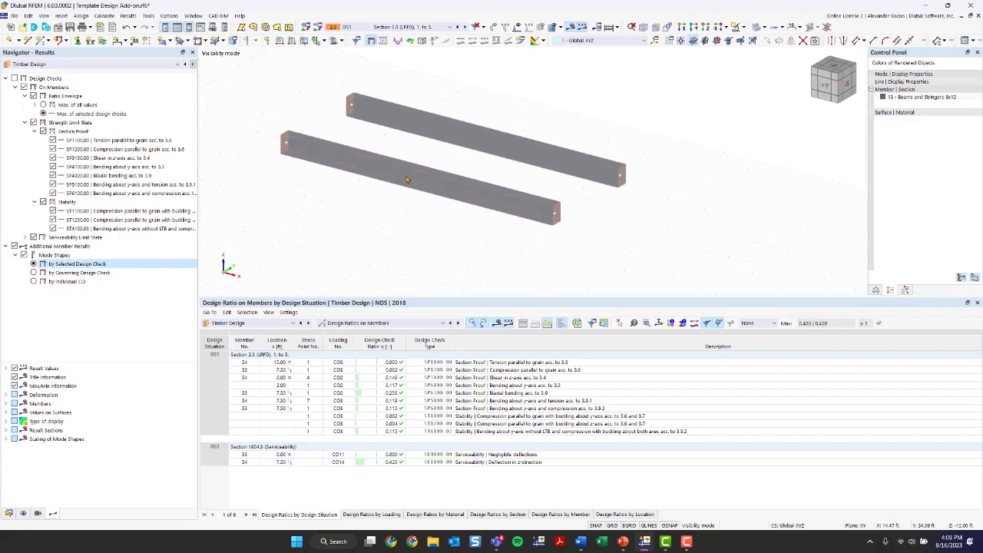
click(14, 245)
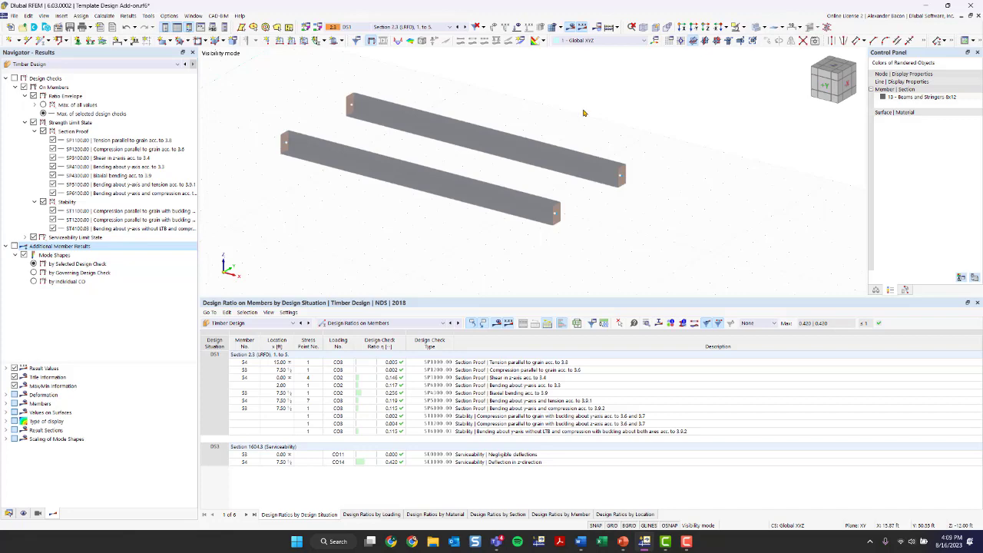
Return to the model data tree, save the model and make all objects visible again.
scroll(574, 128, down, 2)
middle_drag(574, 127, 570, 154)
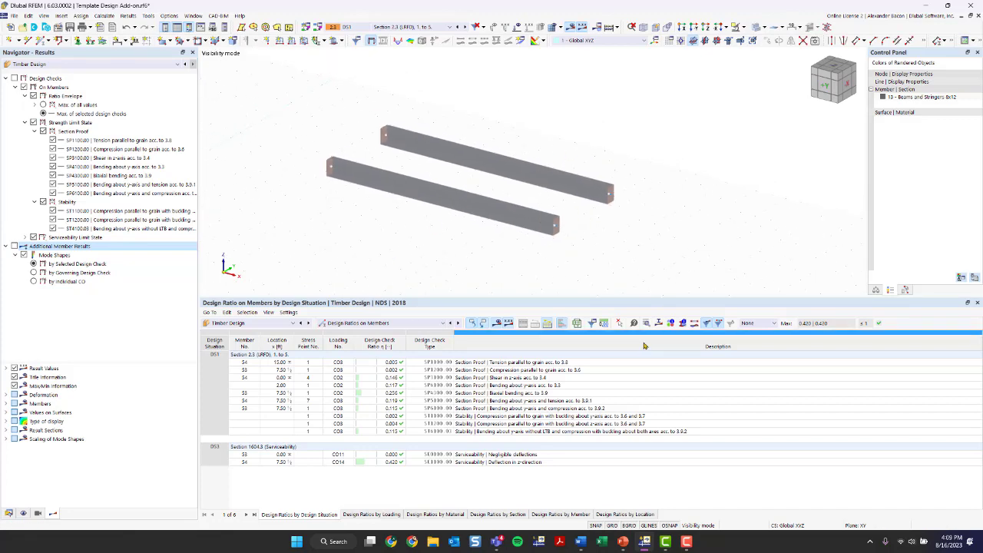
click(9, 513)
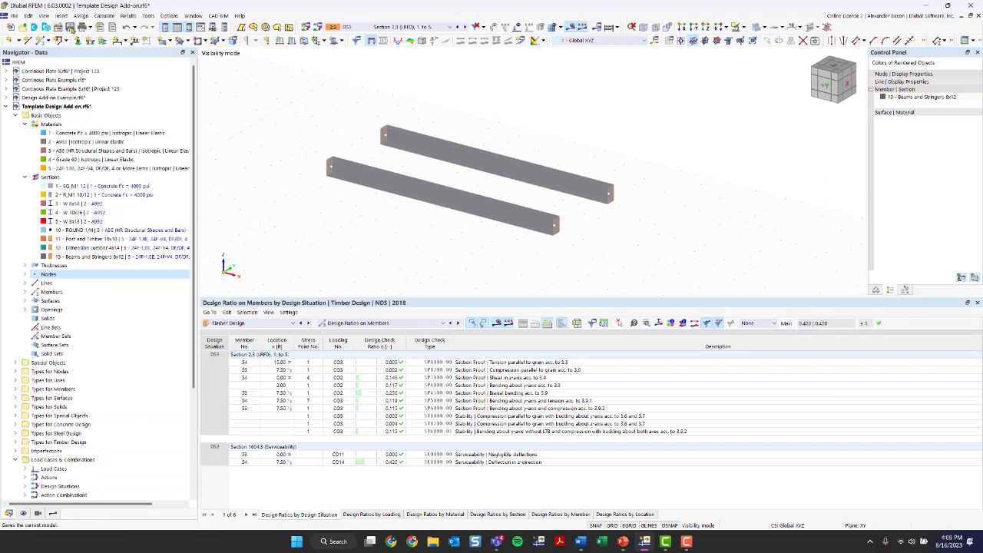
click(70, 27)
click(742, 27)
click(760, 85)
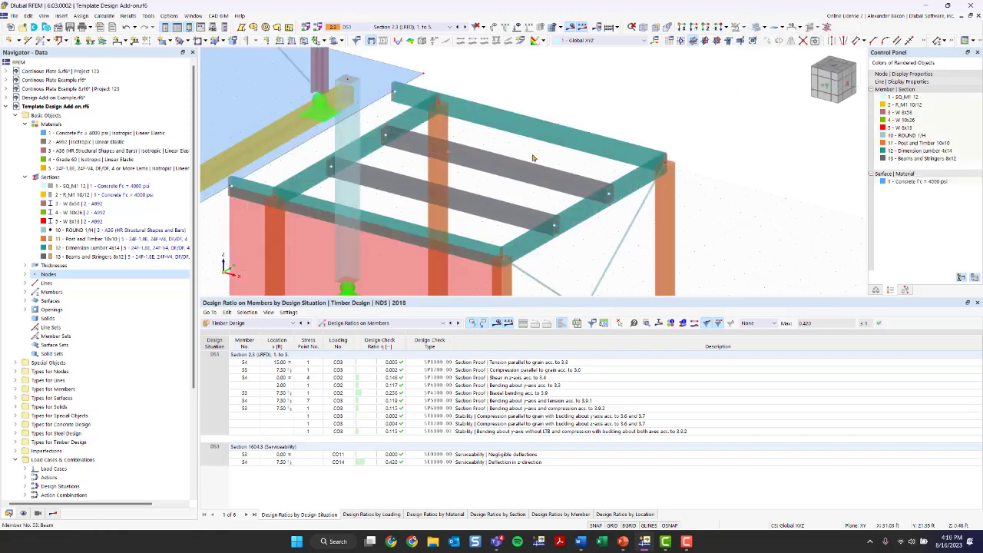
Check in the model's base data that the Steel Design add-on is active.
scroll(618, 159, up, 1)
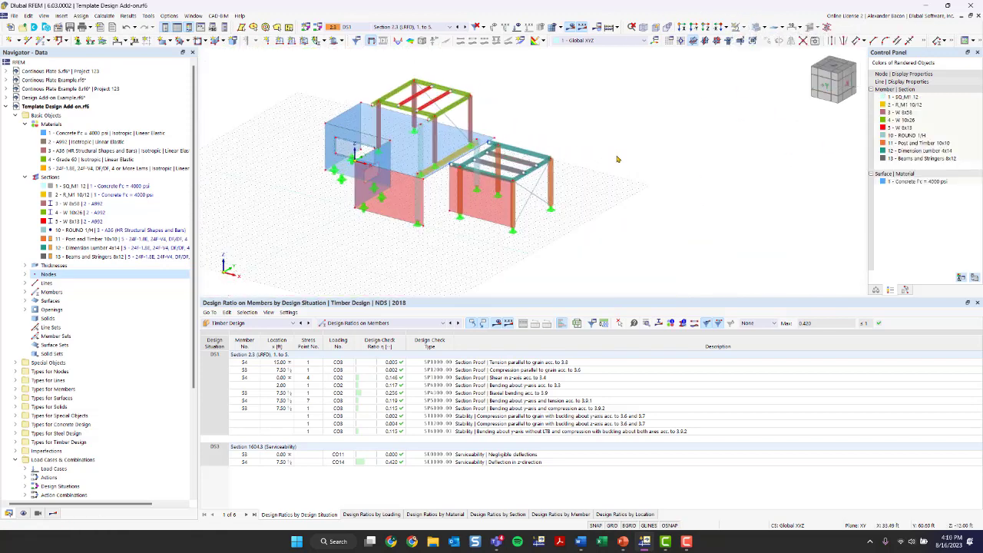
ctrl+middle_drag(618, 159, 516, 210)
scroll(516, 209, up, 3)
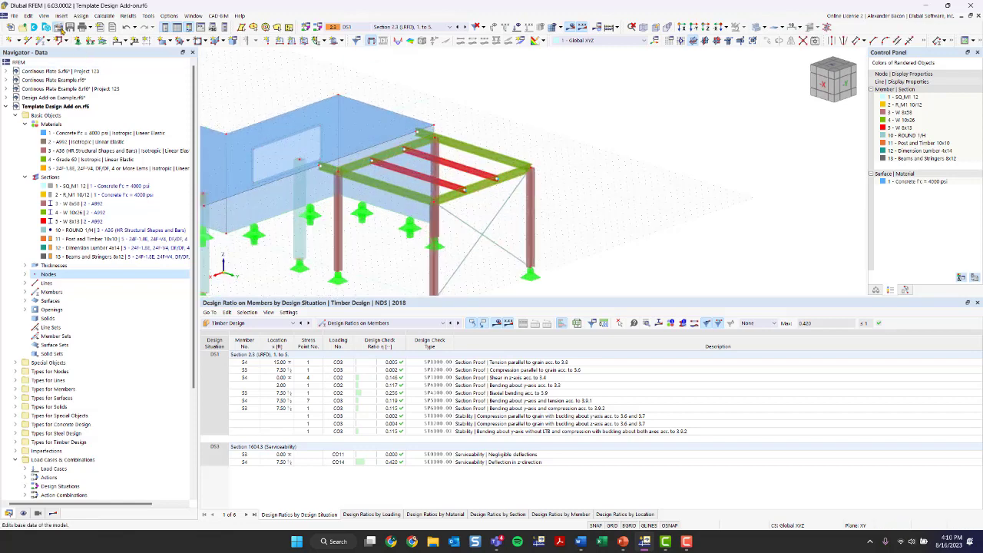
click(58, 28)
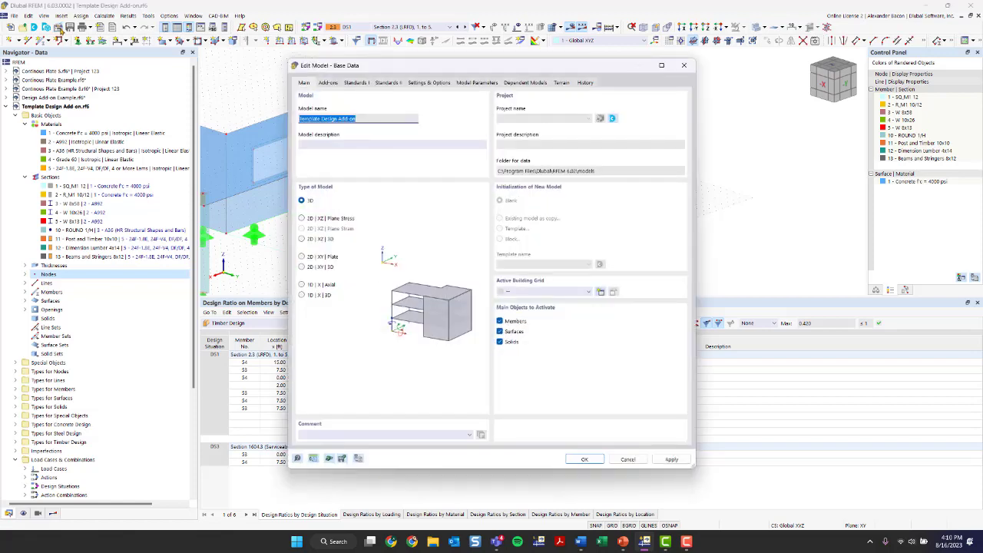
click(327, 82)
click(500, 175)
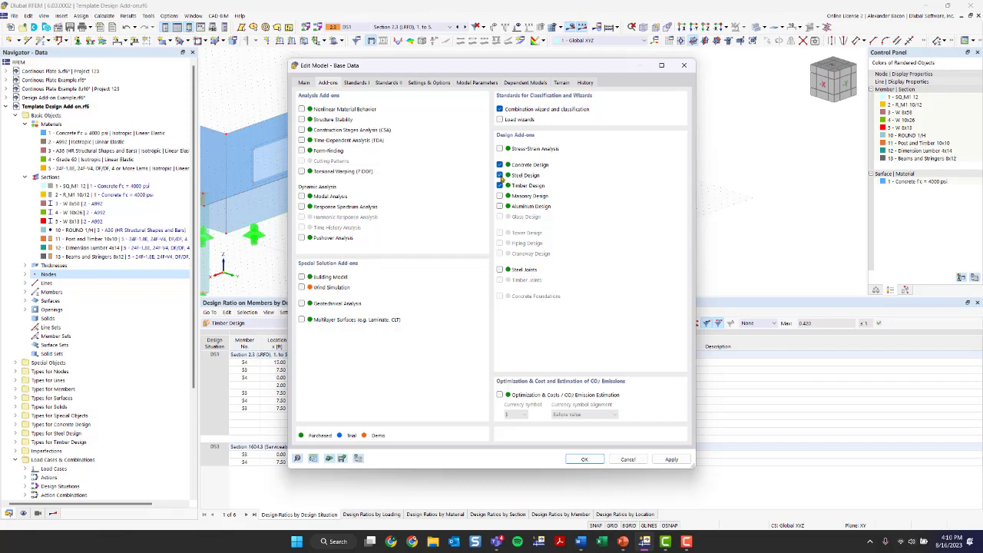
click(683, 65)
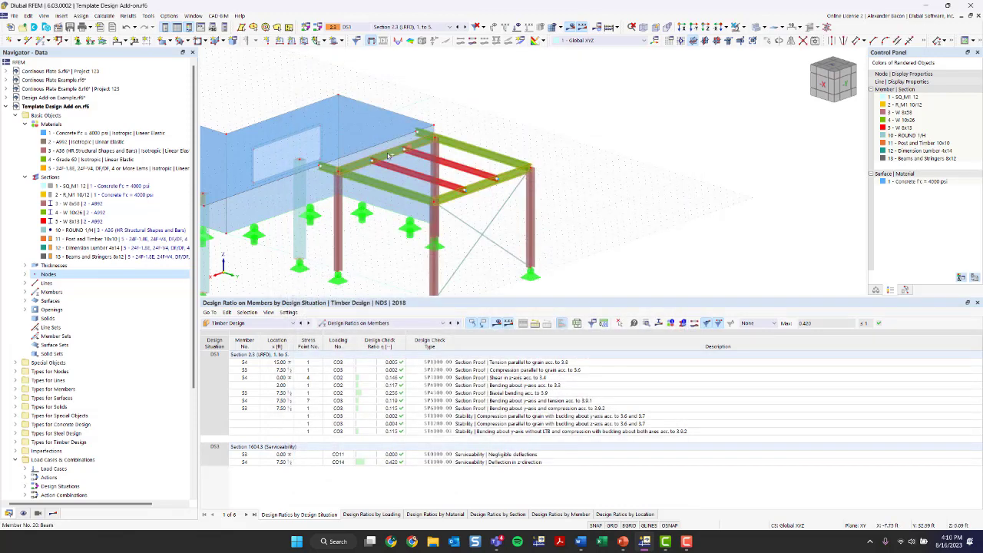
Open members 20 and 21 for editing and create a new effective lengths definition for their steel design.
double_click(478, 190)
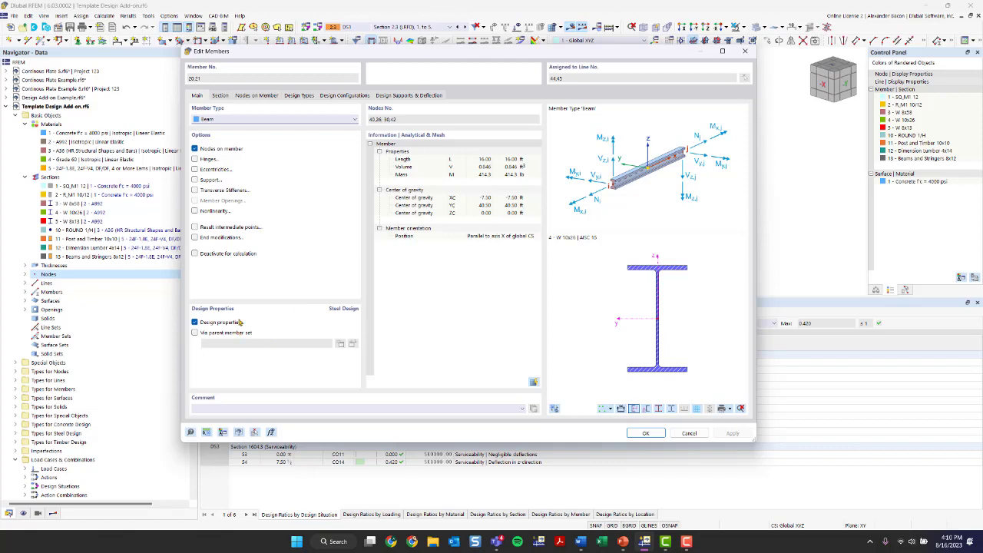
click(221, 96)
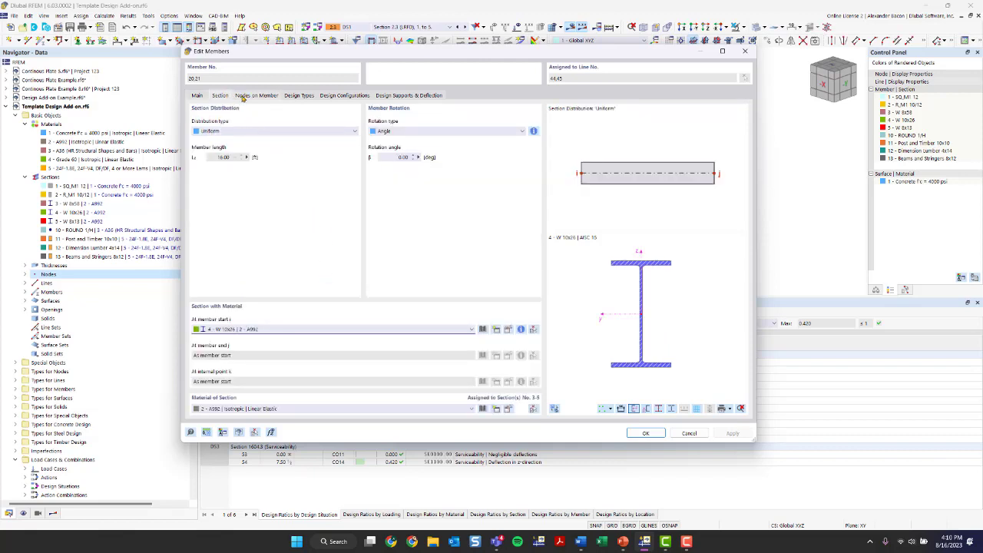
click(299, 95)
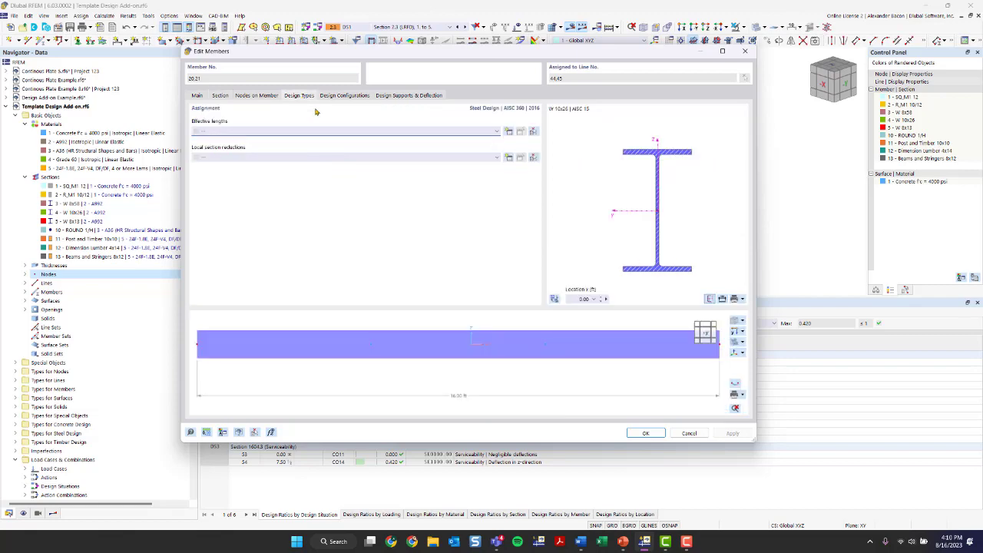
click(338, 132)
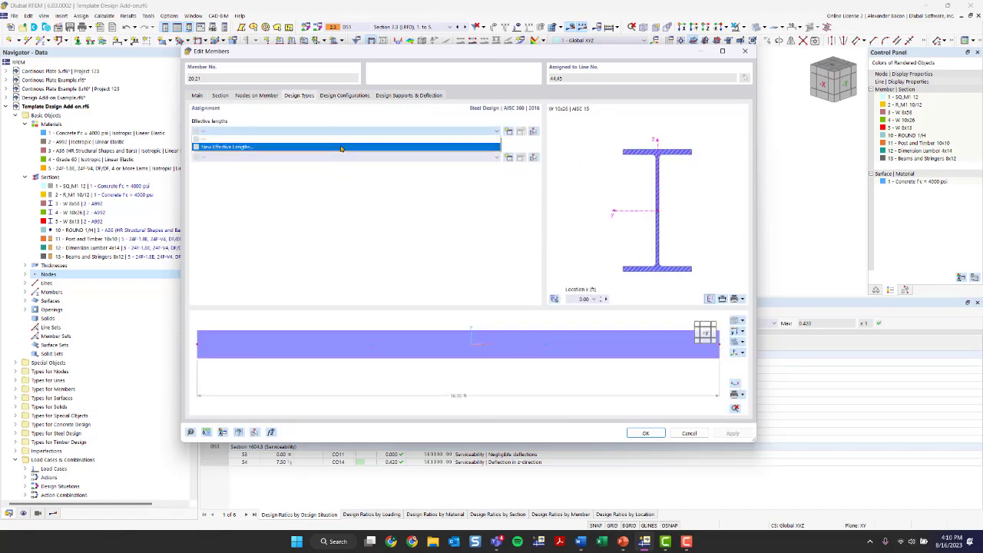
click(341, 147)
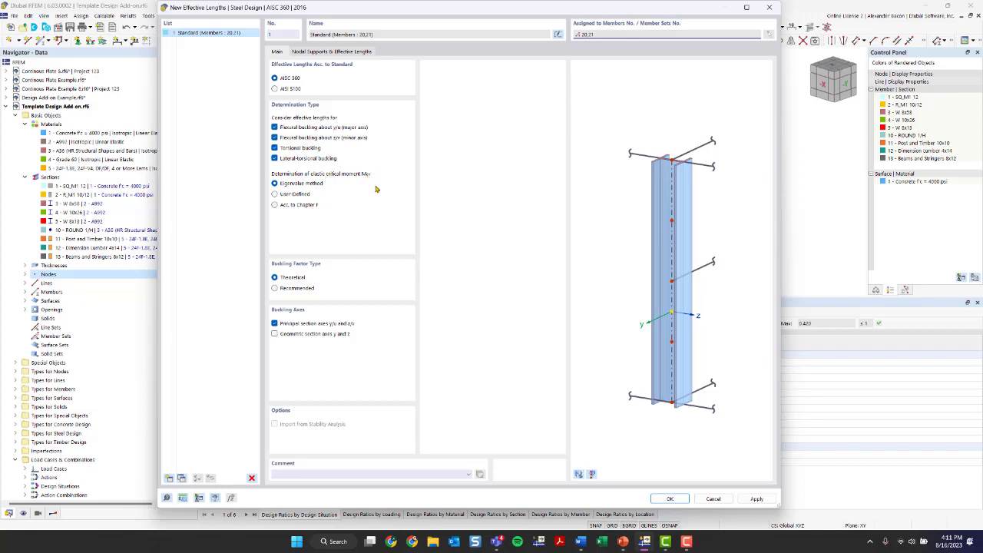
Compare the elastic critical moment methods and set the determination to Acc. to Chapter F.
click(287, 206)
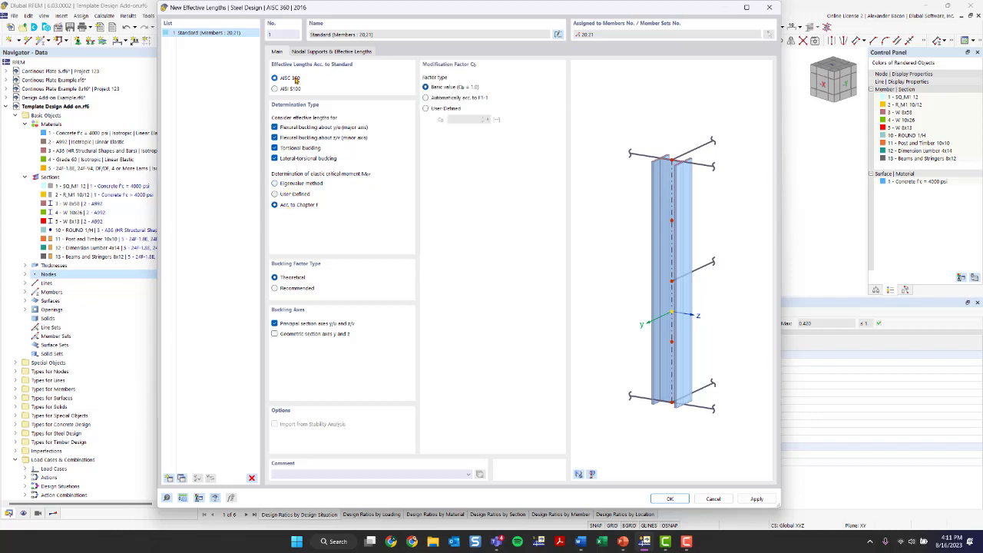
click(292, 185)
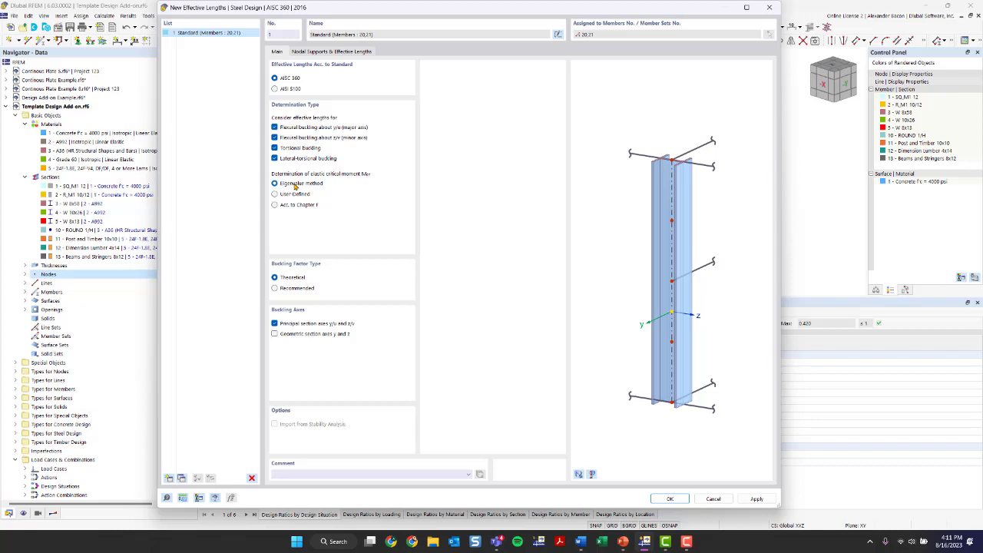
click(280, 207)
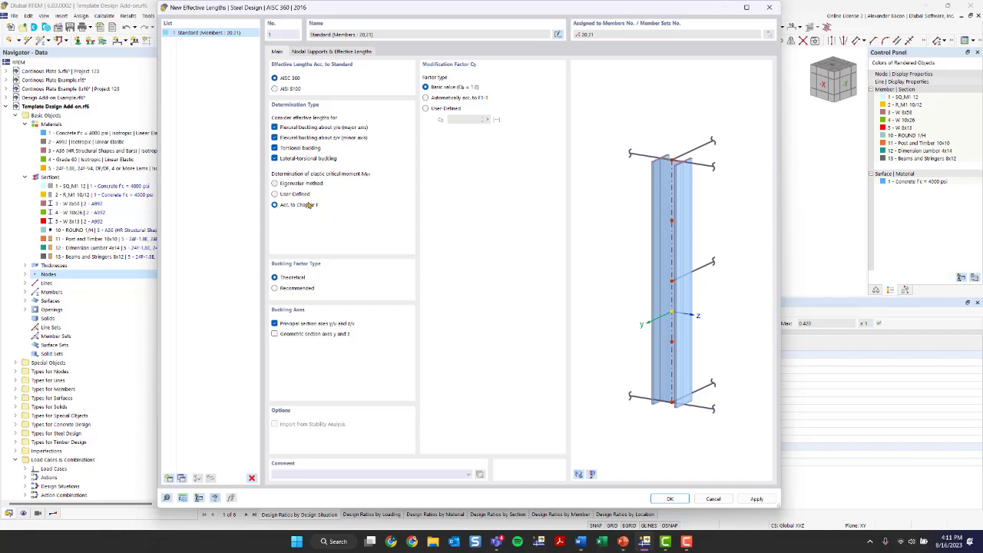
Display members 20 and 21 in the model preview and examine their start and end nodal supports.
click(304, 52)
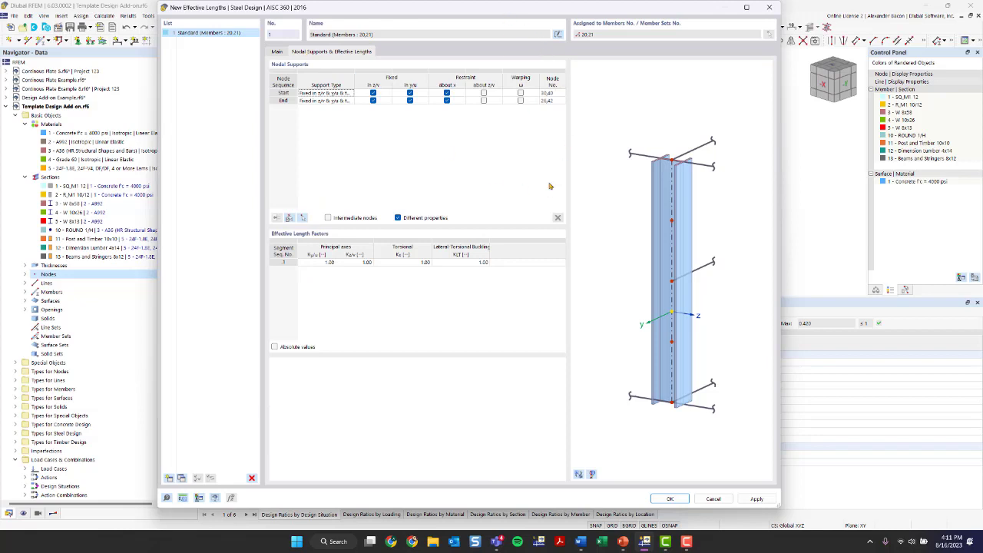
click(578, 473)
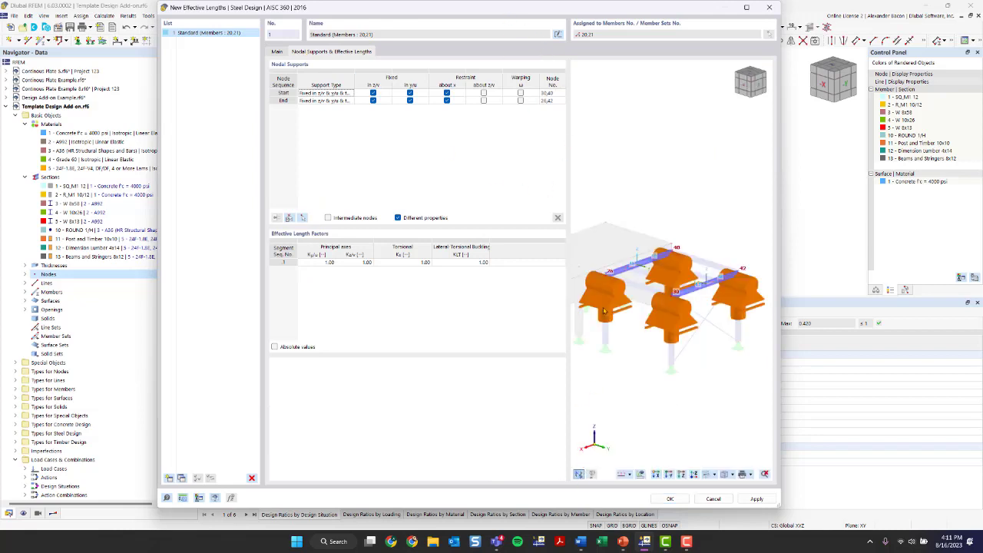
scroll(653, 300, up, 5)
middle_drag(677, 295, 571, 301)
ctrl+middle_drag(571, 301, 658, 265)
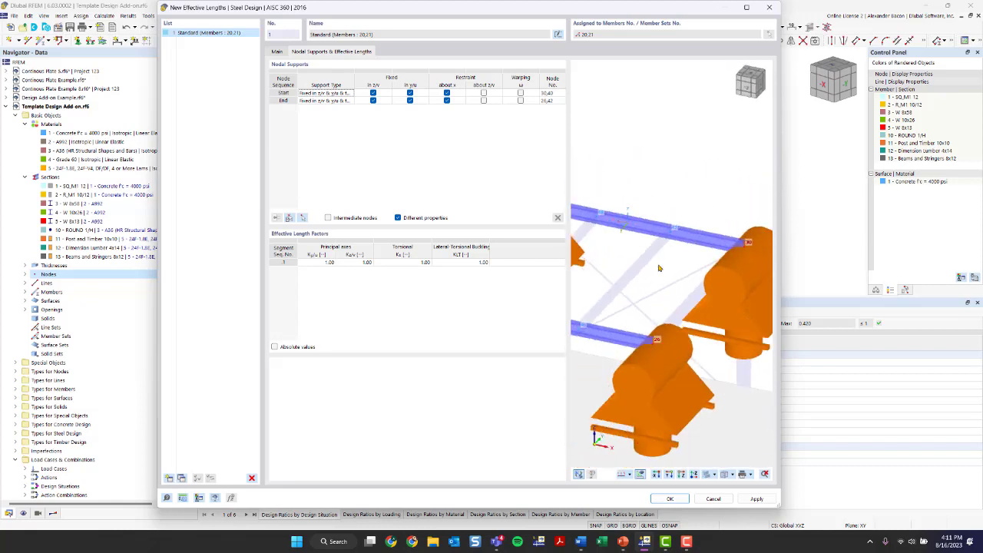
scroll(654, 248, down, 3)
middle_drag(585, 280, 625, 295)
scroll(626, 295, up, 3)
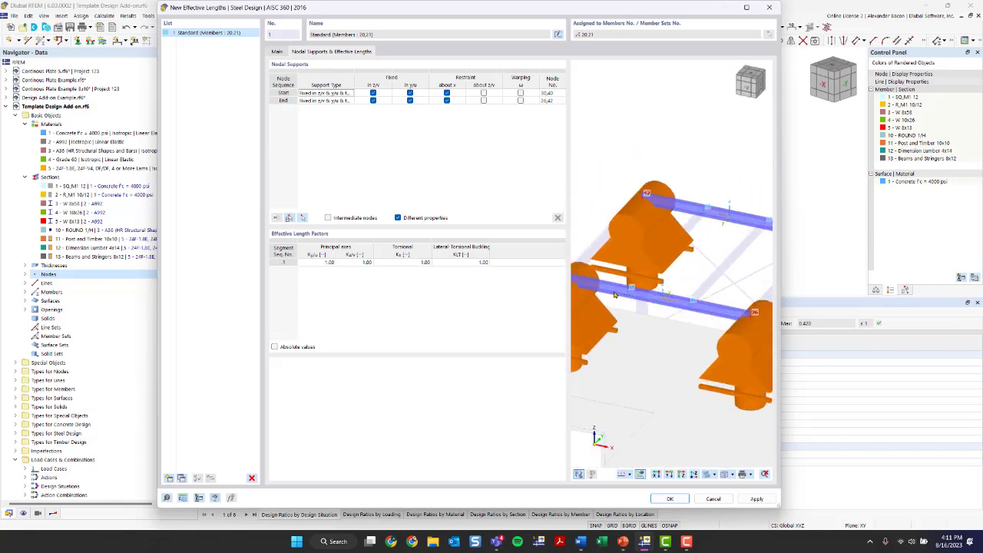
scroll(623, 294, down, 2)
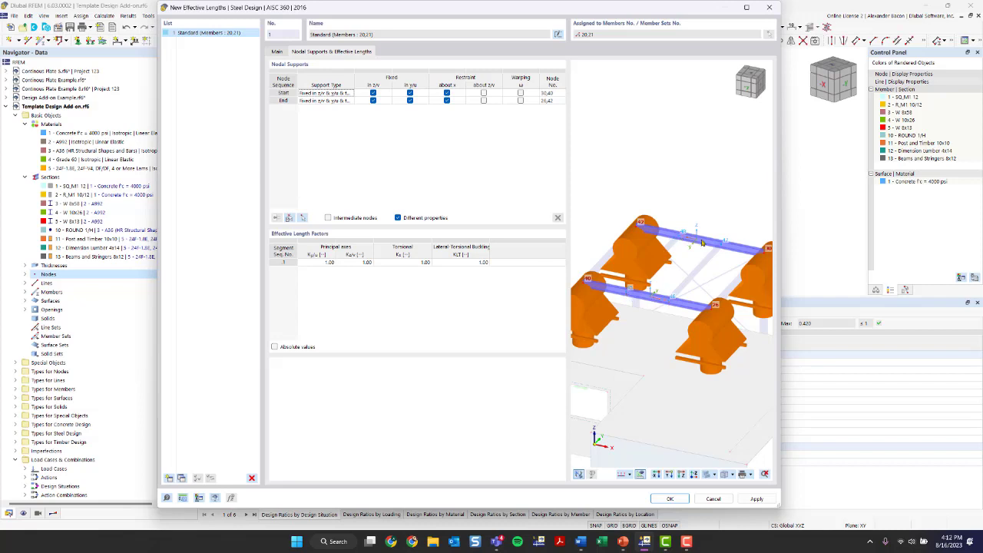
Enable intermediate nodes for the effective lengths and pick the four nodes where the W 8x13 beams meet members 20 and 21.
click(328, 218)
click(303, 220)
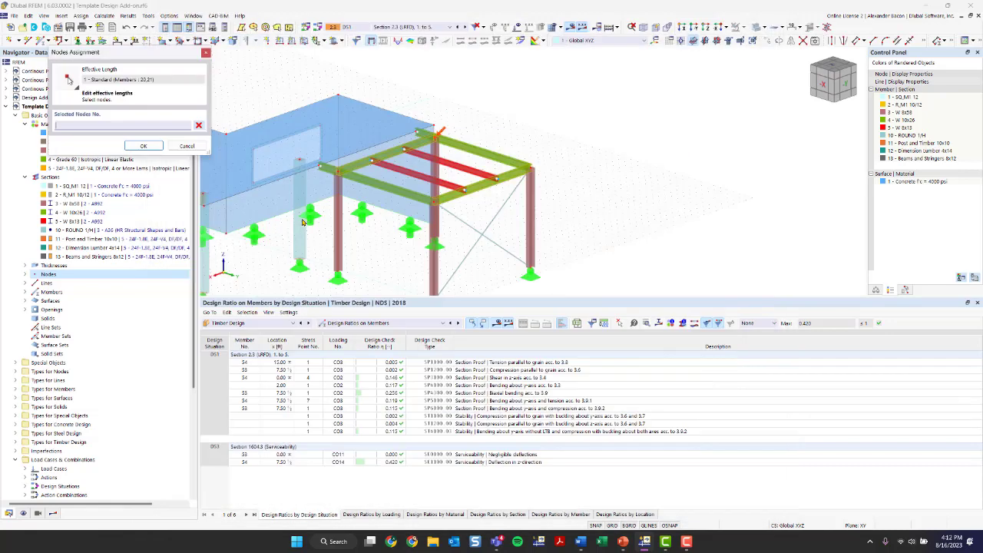
click(464, 189)
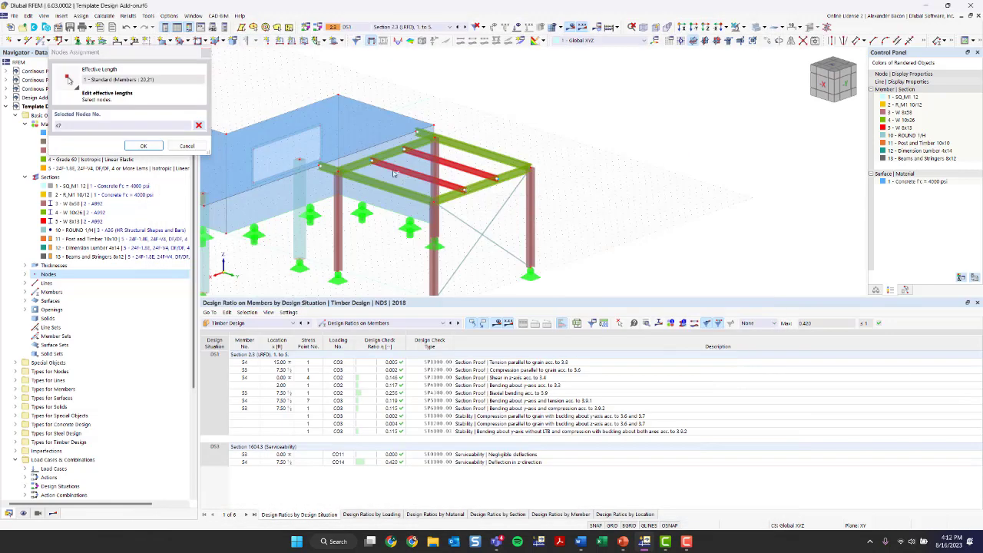
click(371, 161)
click(404, 150)
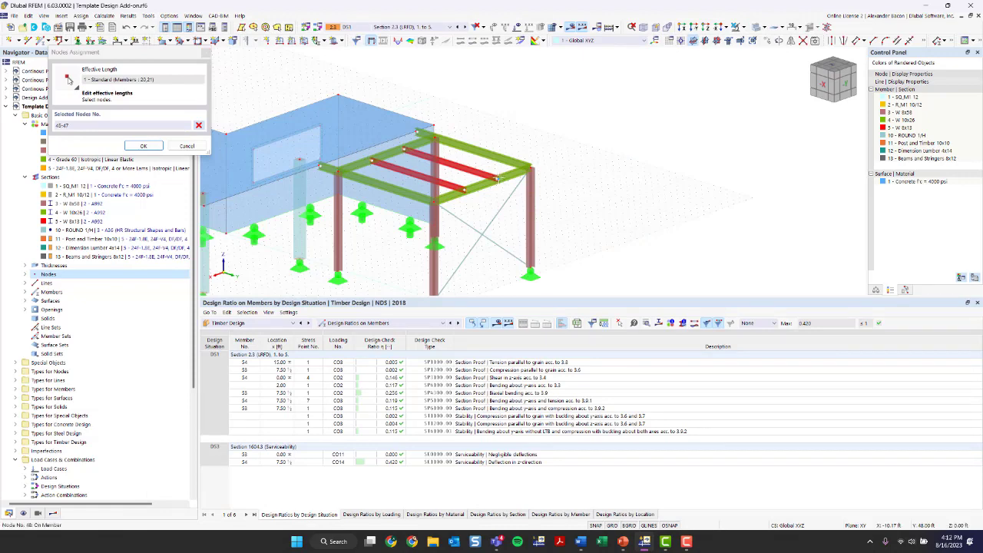
click(143, 146)
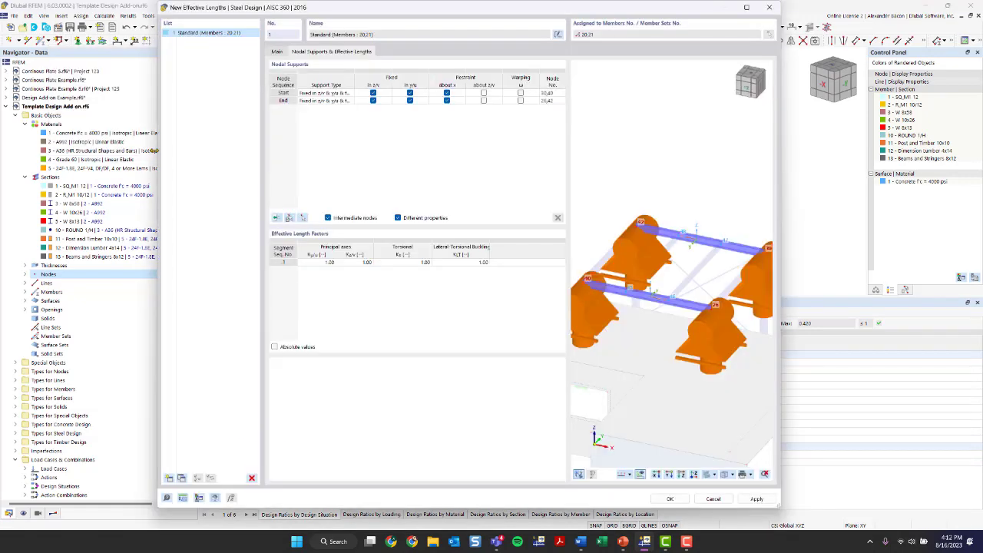
Insert two intermediate nodes between the start and end nodal supports and check their locations in the model preview.
click(276, 219)
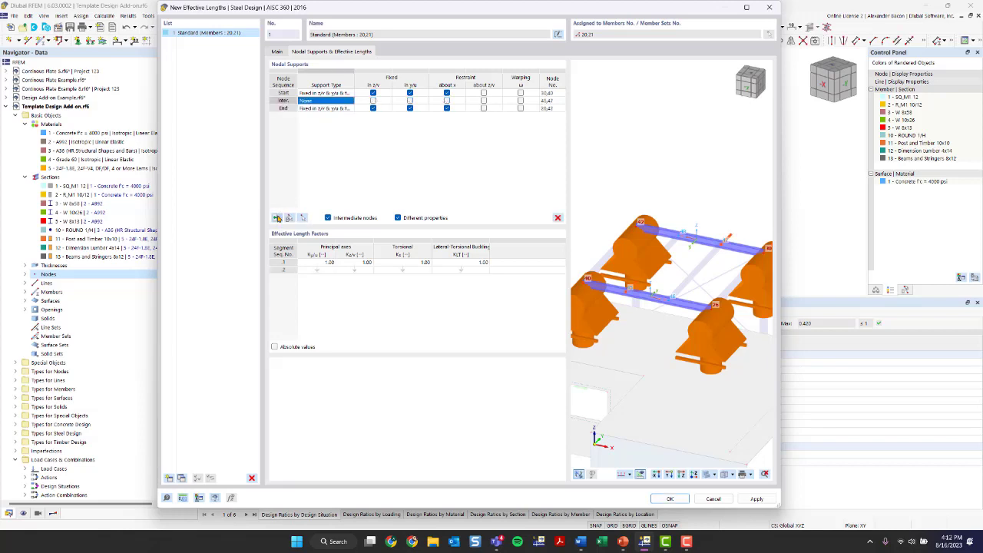
click(276, 218)
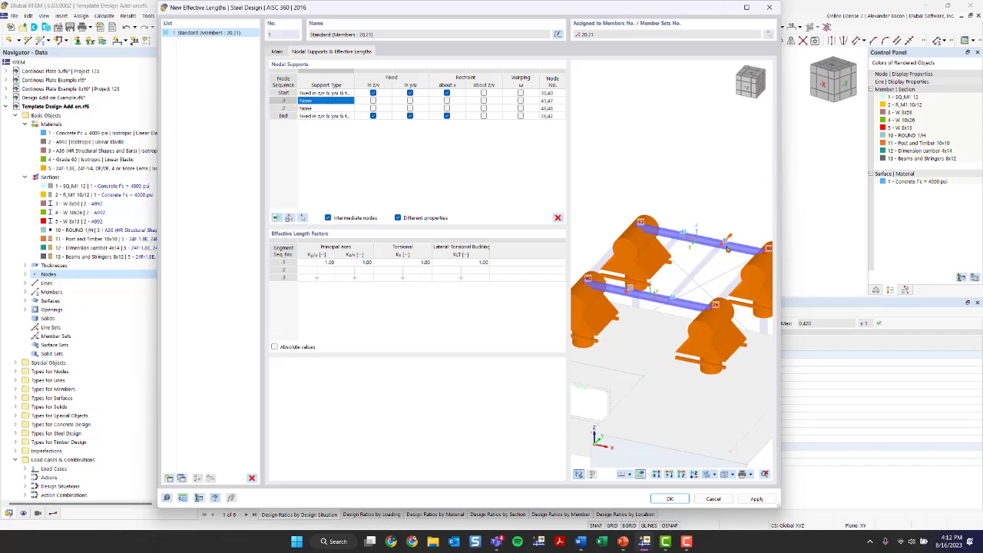
click(552, 101)
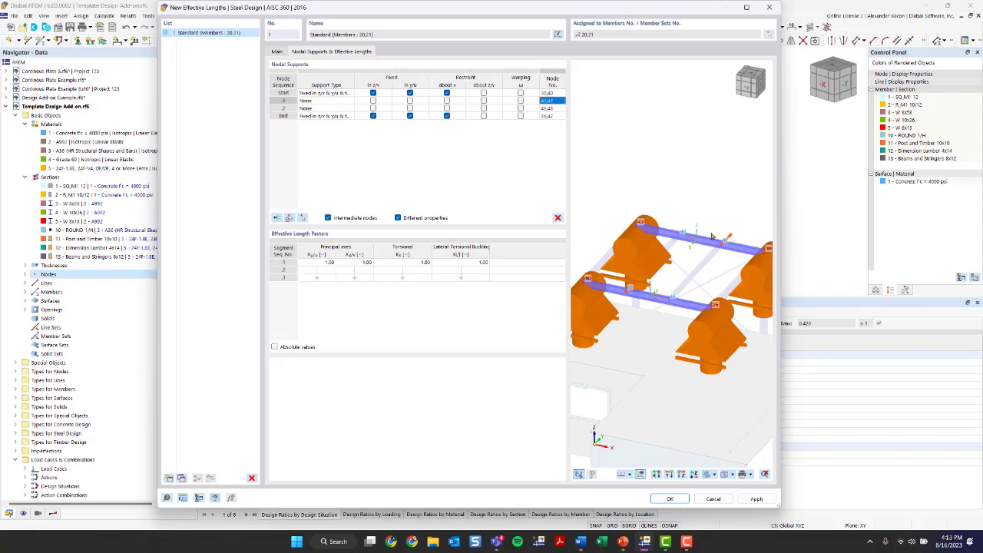
scroll(680, 238, up, 3)
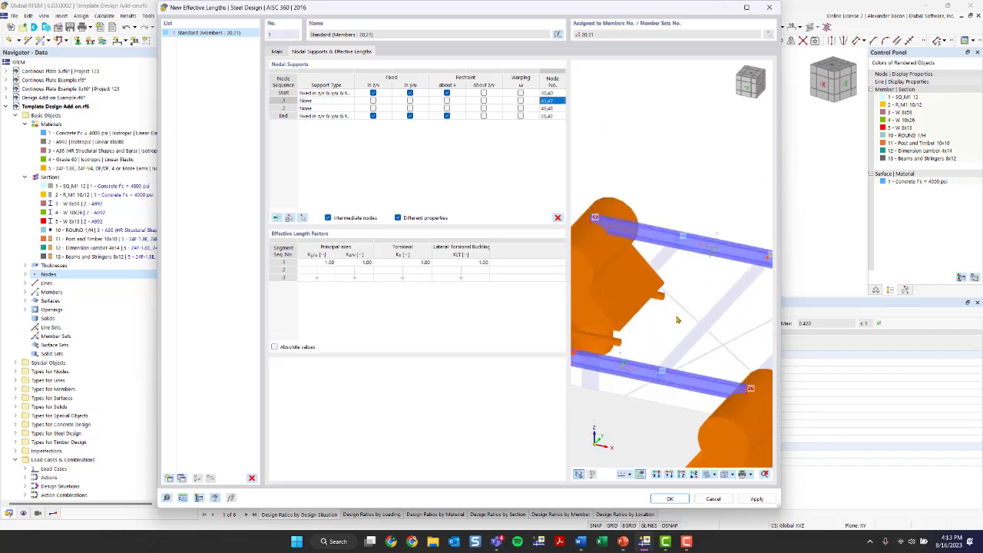
scroll(677, 318, down, 2)
scroll(720, 278, down, 1)
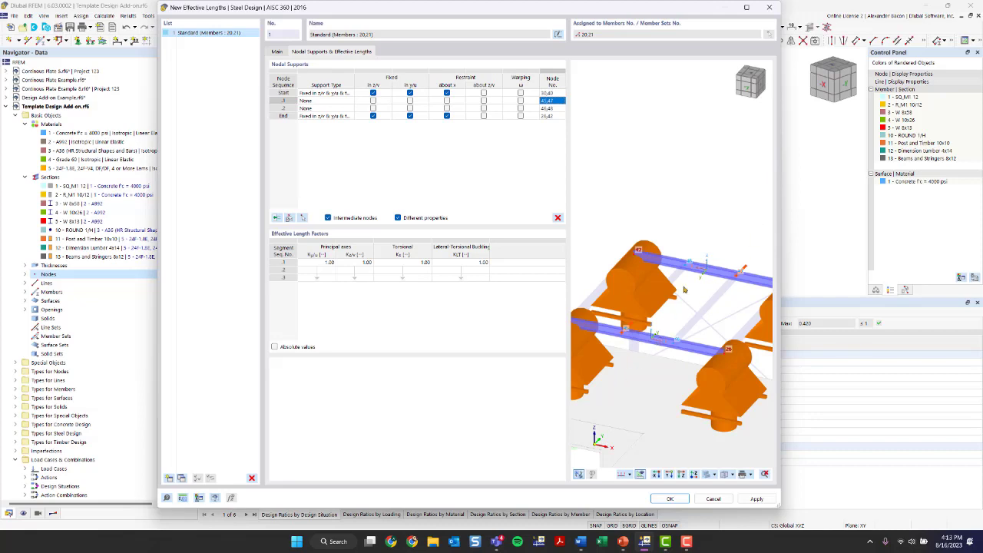
Fix both intermediate nodes in y/u and restrain them about x.
click(410, 101)
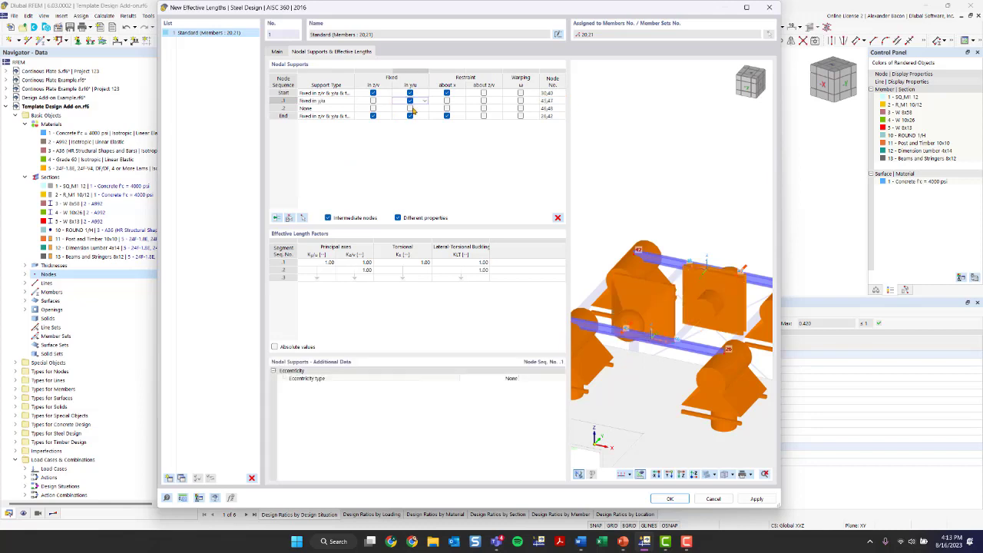
click(410, 108)
scroll(704, 314, down, 1)
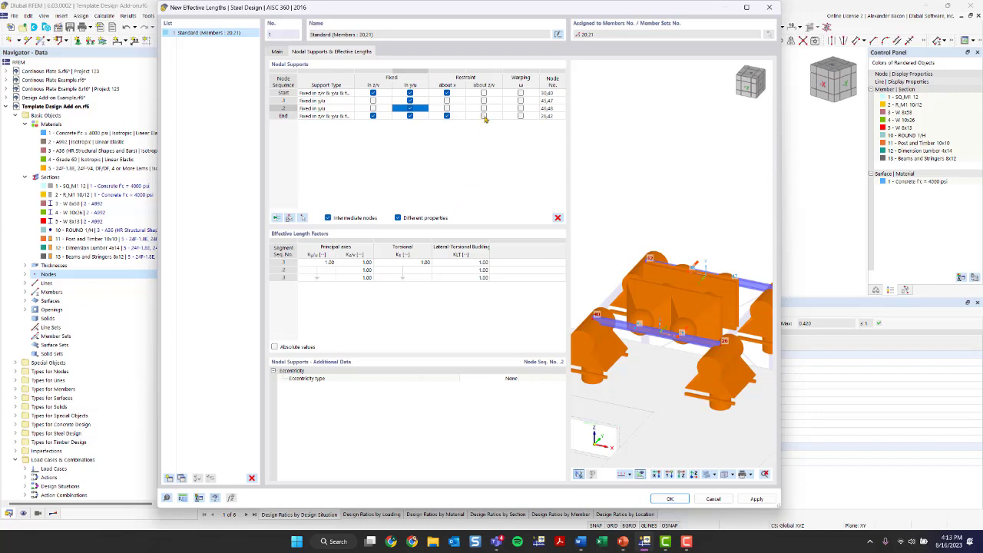
click(447, 107)
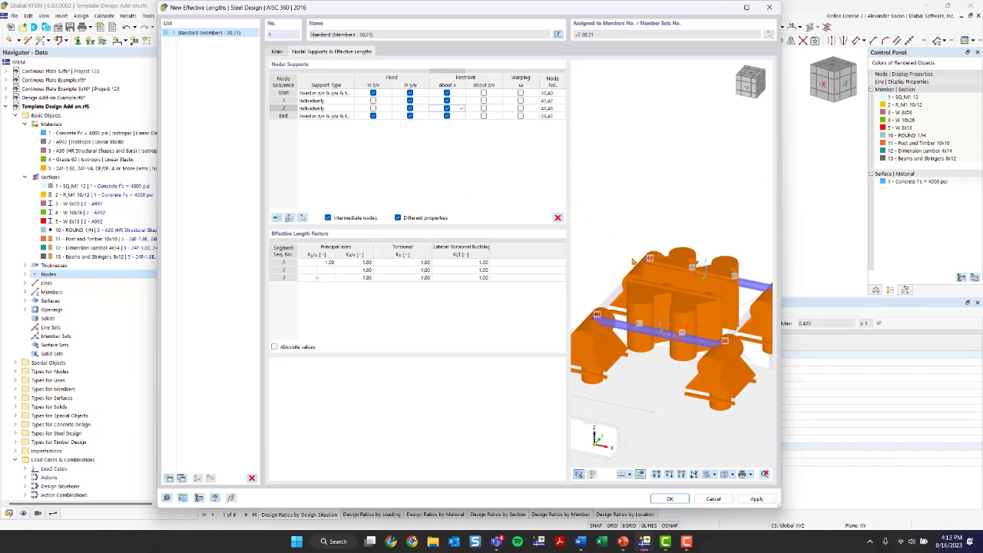
Accept the new effective lengths for members 20 and 21 and check the nodal supports in the preview.
scroll(714, 358, down, 1)
right_click(600, 357)
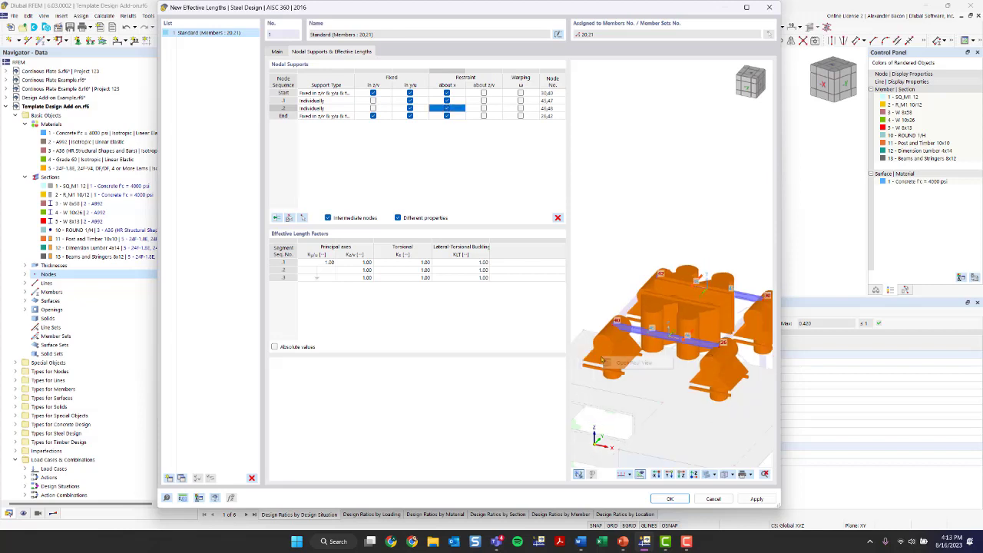
click(611, 350)
scroll(623, 351, up, 2)
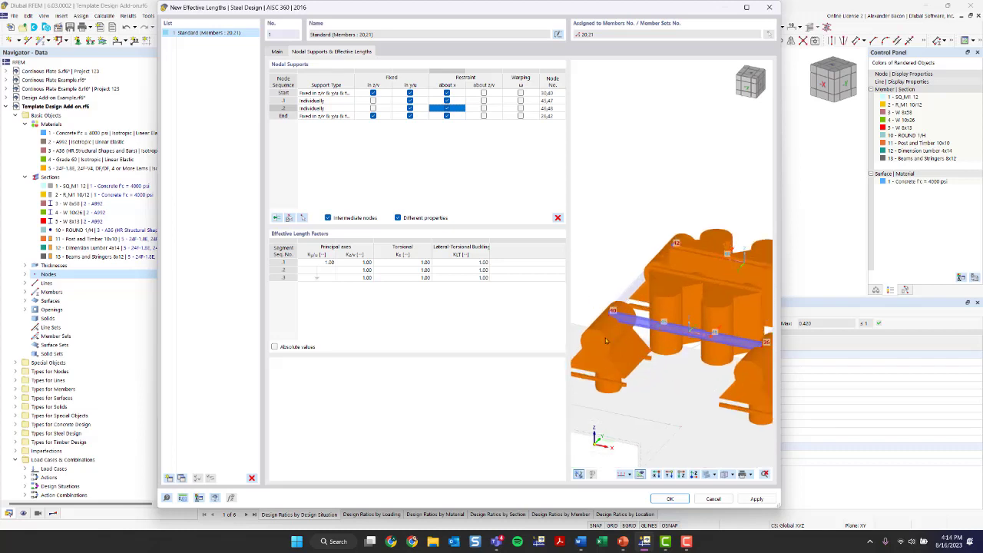
scroll(666, 312, down, 3)
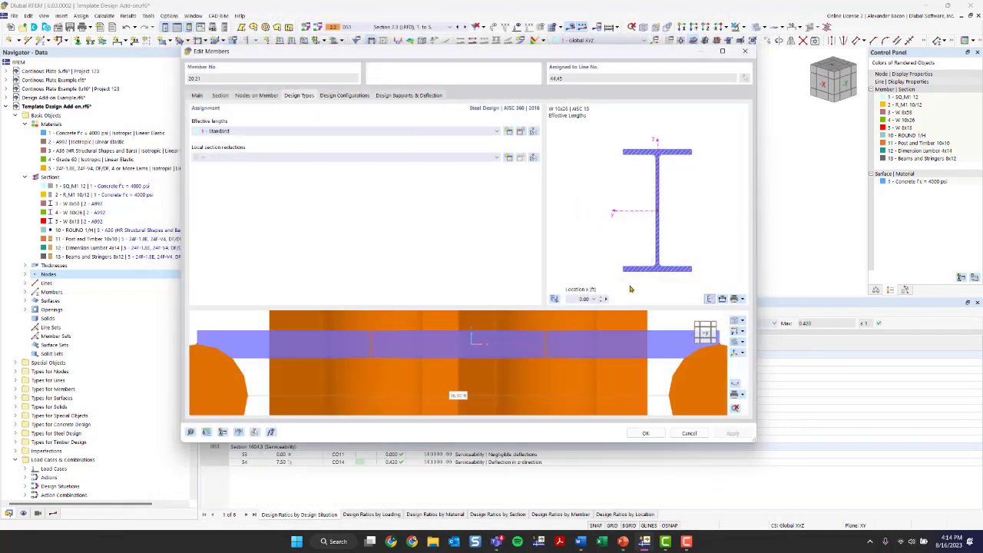
scroll(563, 339, down, 3)
ctrl+middle_drag(562, 338, 580, 433)
scroll(568, 398, down, 2)
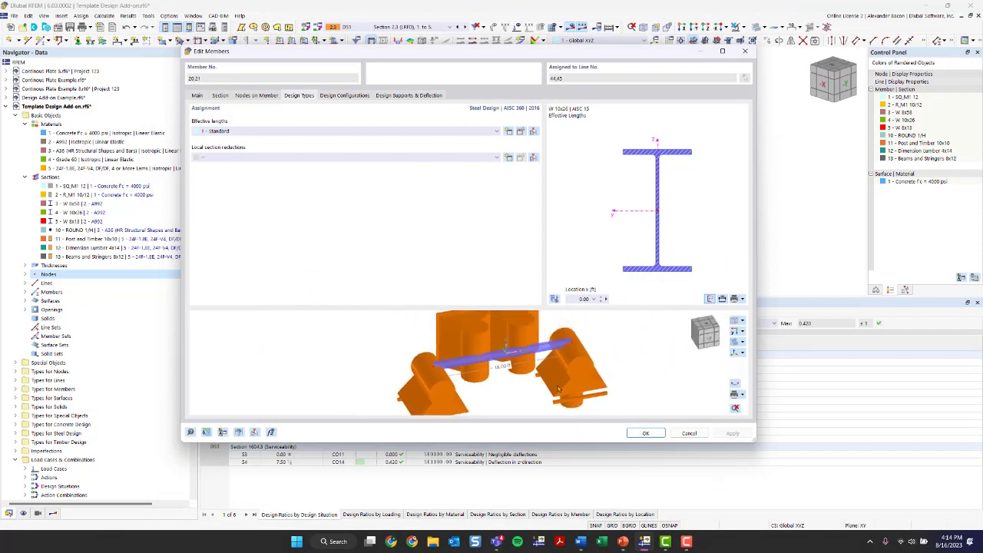
Review the default strength configuration, including its stability parameters, and the default serviceability deflection limits.
click(331, 96)
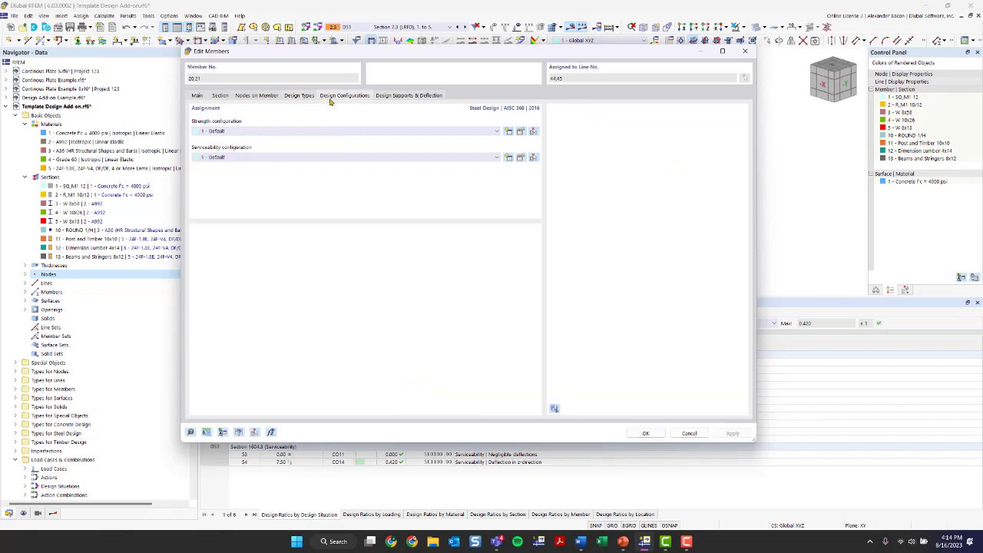
click(520, 132)
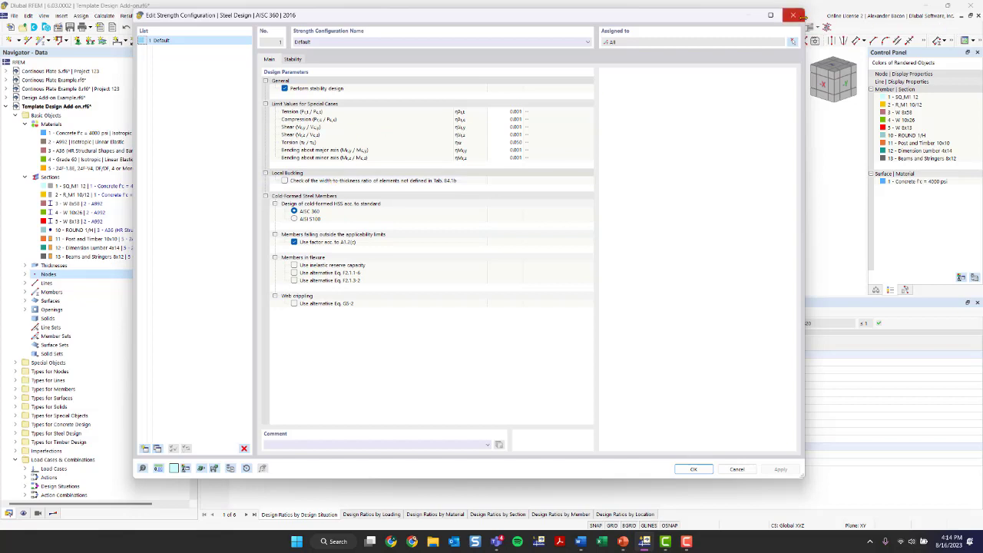
click(296, 59)
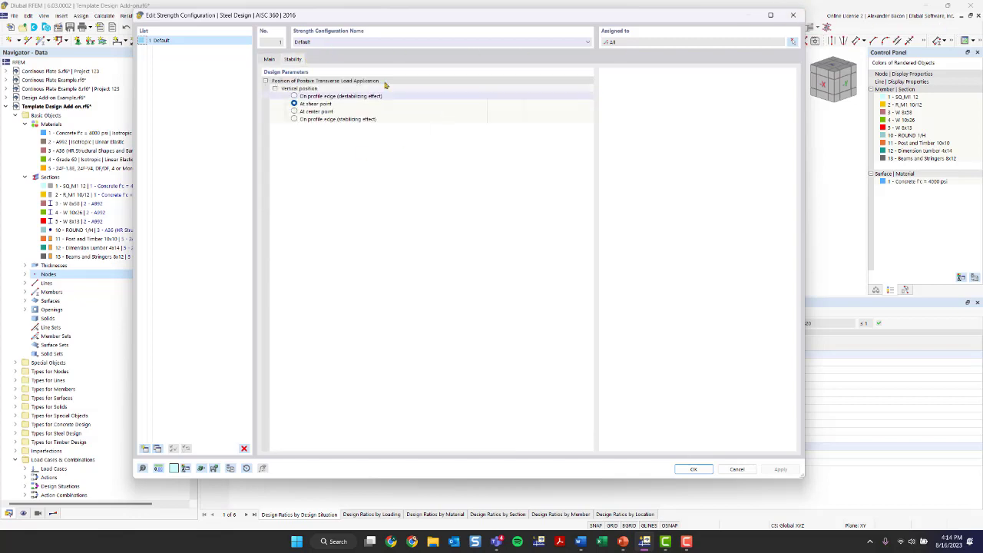
click(793, 15)
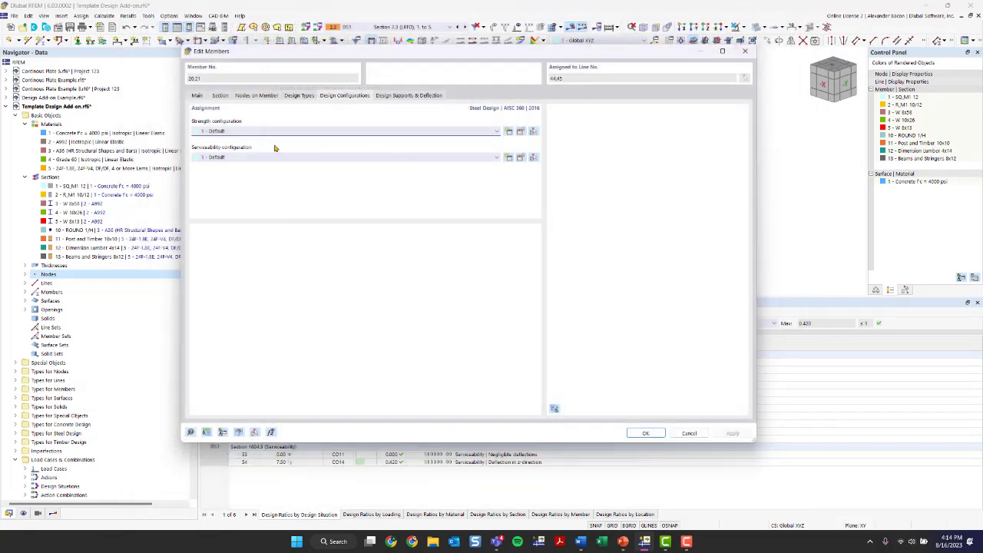
click(523, 157)
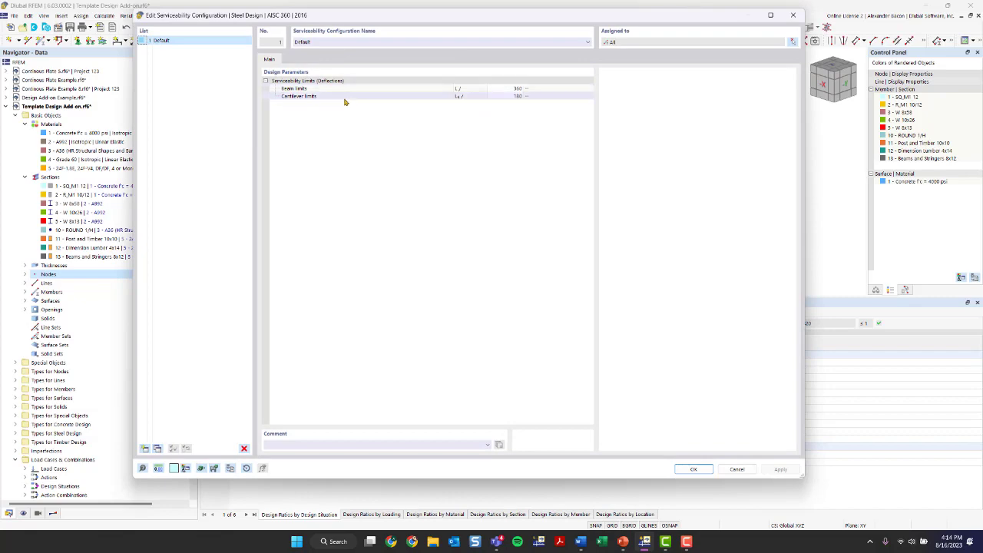
click(792, 14)
Accept the settings of members 20 and 21 and check the design situations in the Steel Design input data.
click(409, 96)
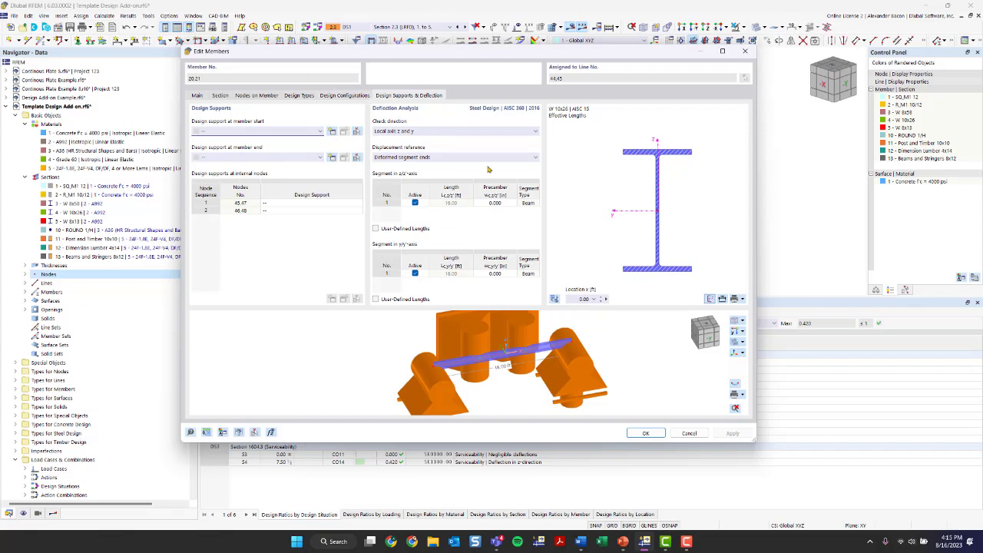
click(645, 432)
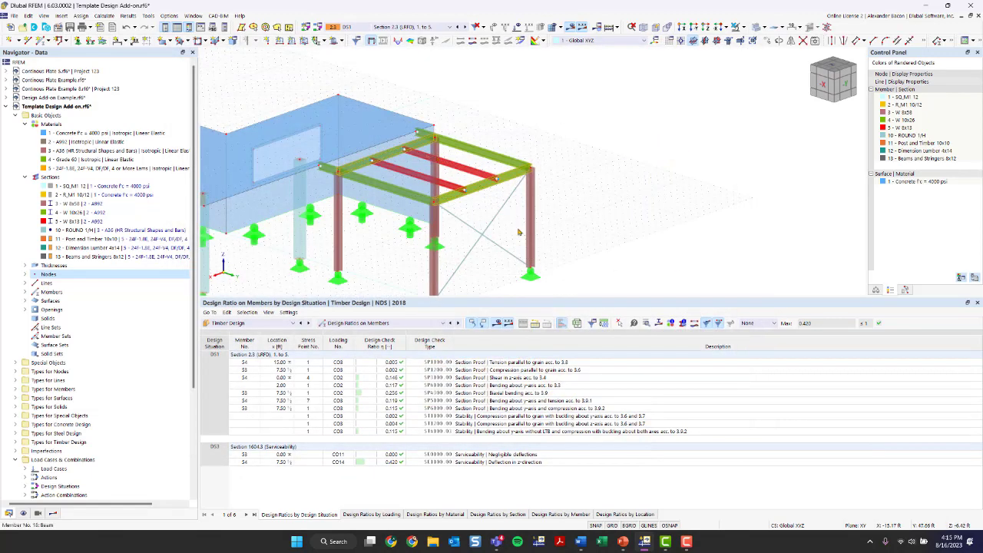
click(268, 324)
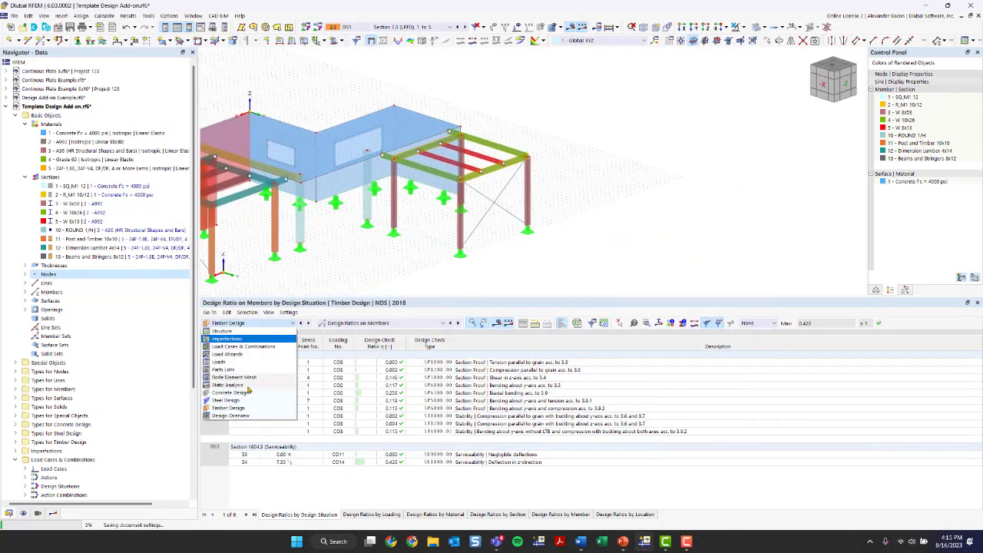
click(235, 405)
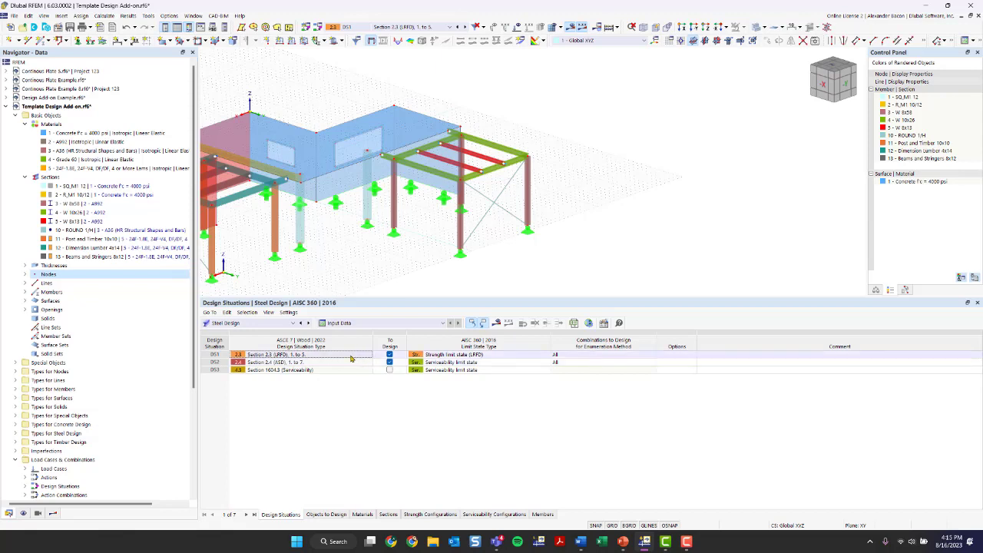
click(389, 362)
Turn off designing all members and assign only members 20 and 21 to the steel design.
click(326, 514)
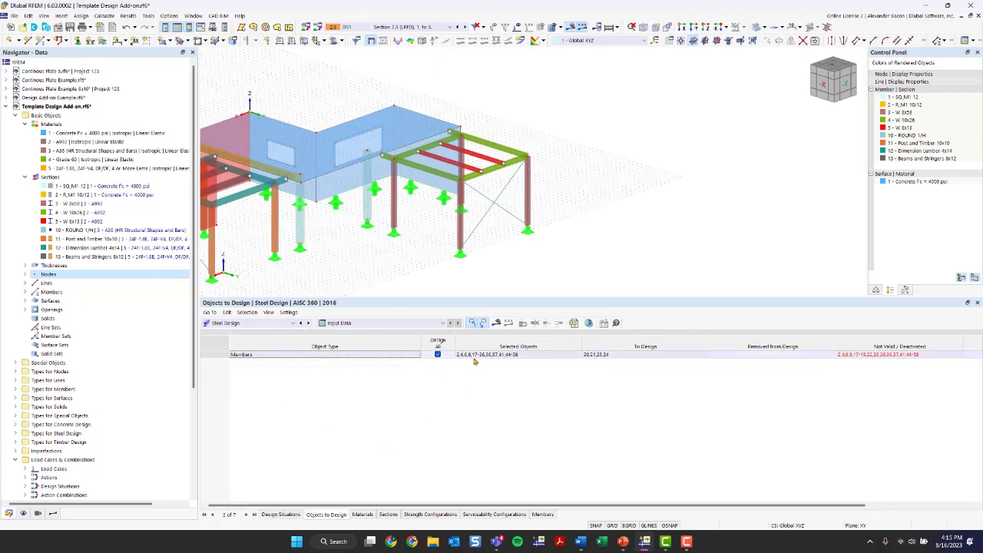
click(438, 354)
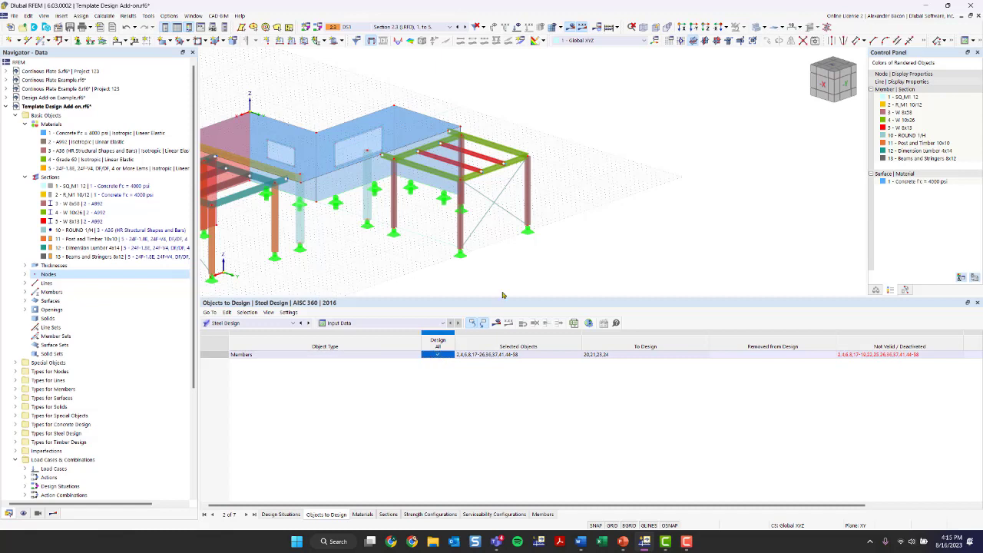
click(530, 355)
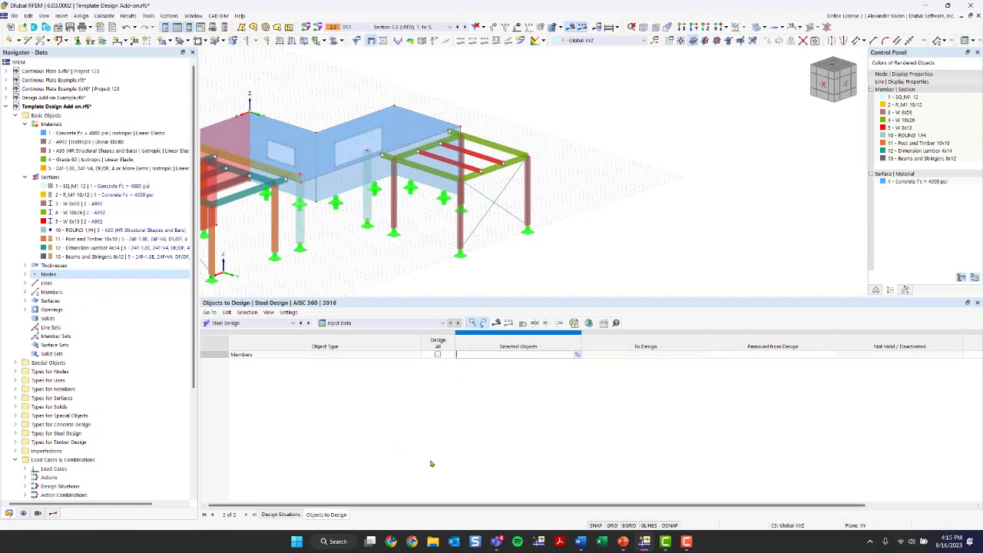
click(576, 354)
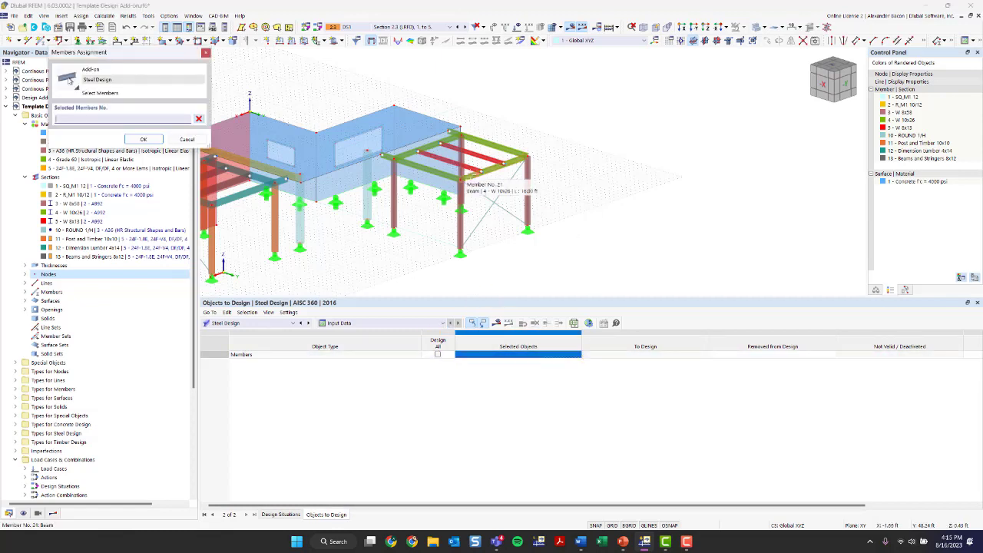
click(456, 165)
click(469, 153)
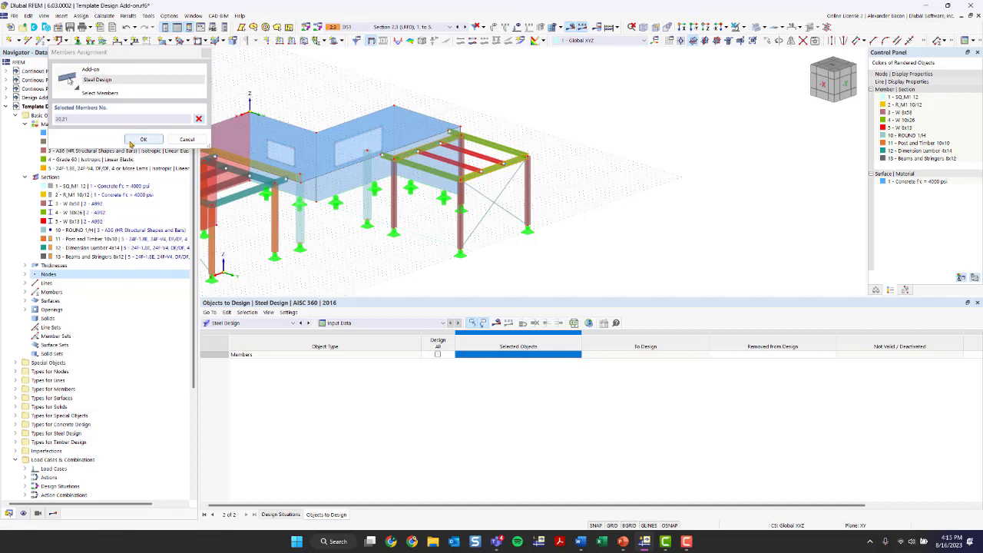
click(143, 139)
click(722, 354)
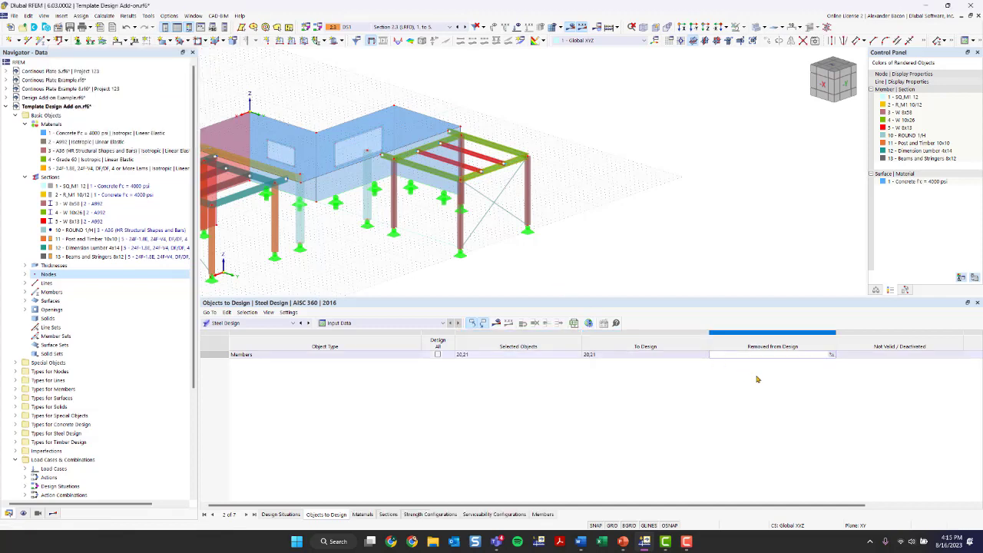
Check the design materials, run the Steel Design calculation, and inspect the design check ratios on the members.
click(364, 514)
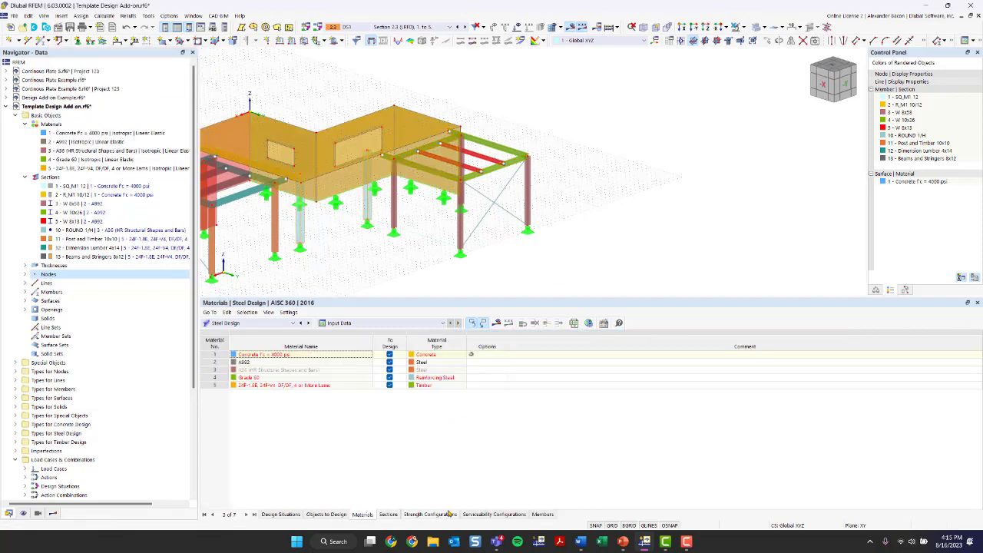
click(497, 322)
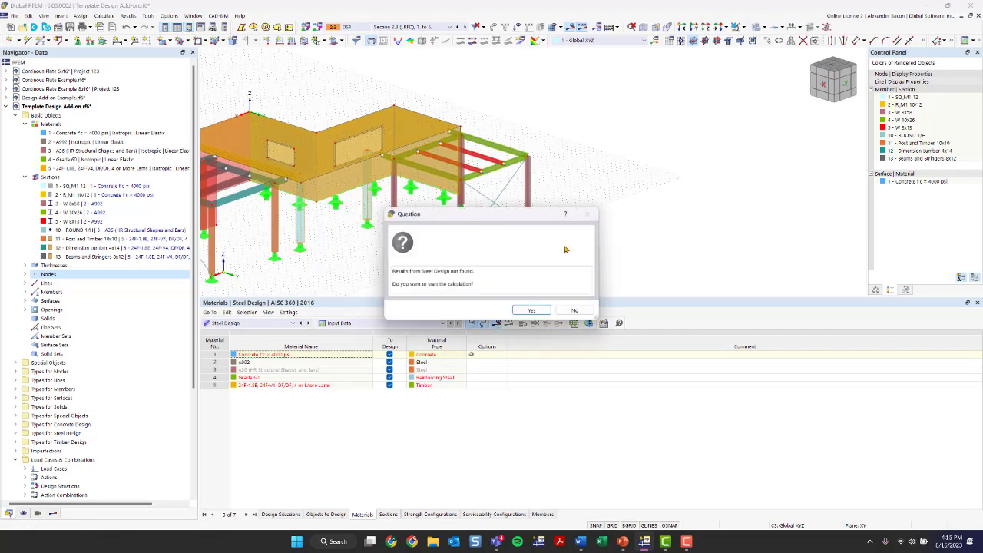
click(535, 311)
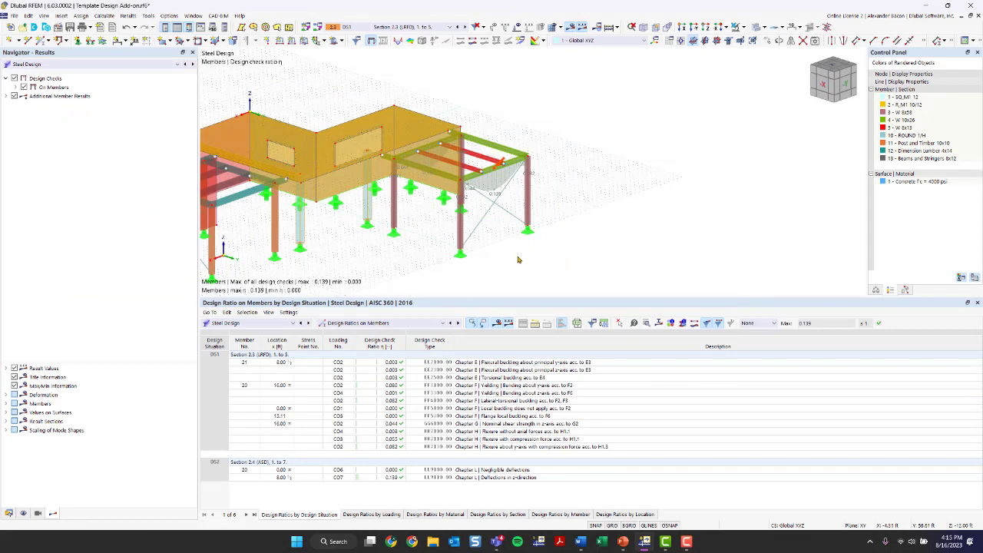
ctrl+middle_drag(519, 261, 505, 275)
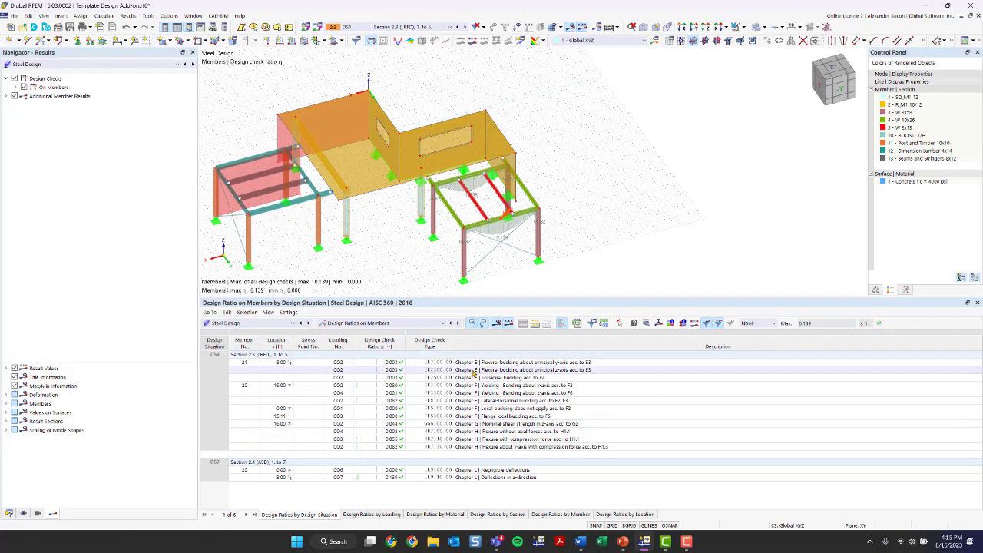
scroll(554, 239, up, 5)
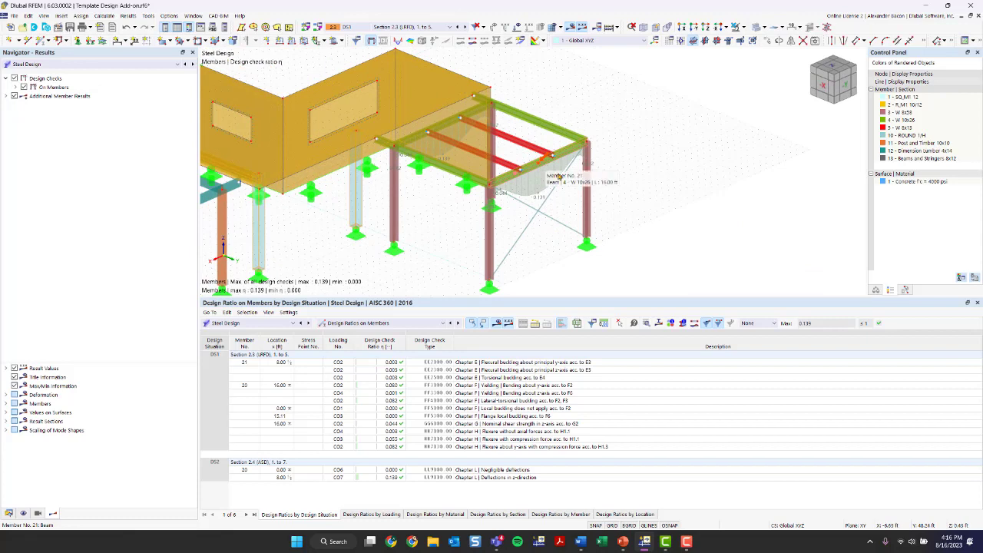
middle_drag(367, 241, 533, 203)
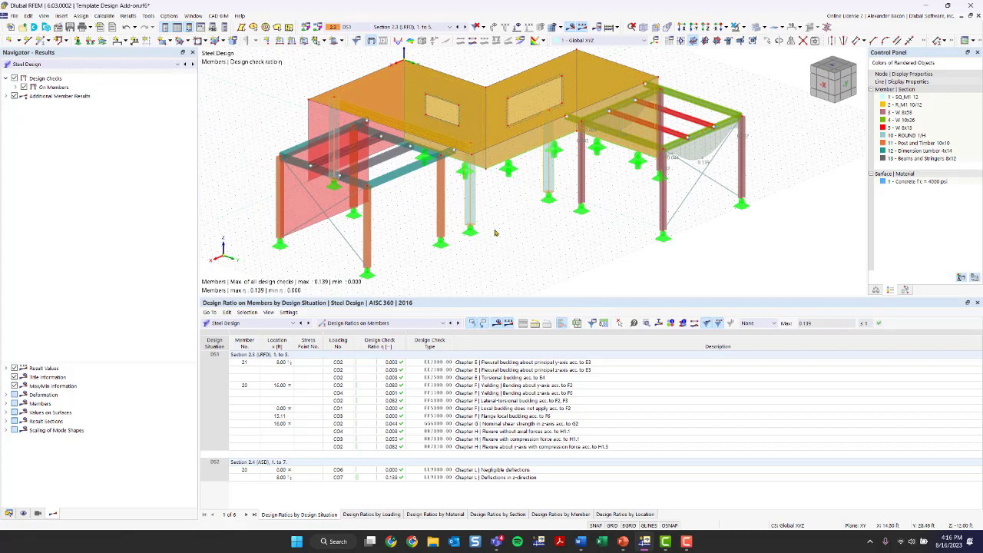
click(527, 225)
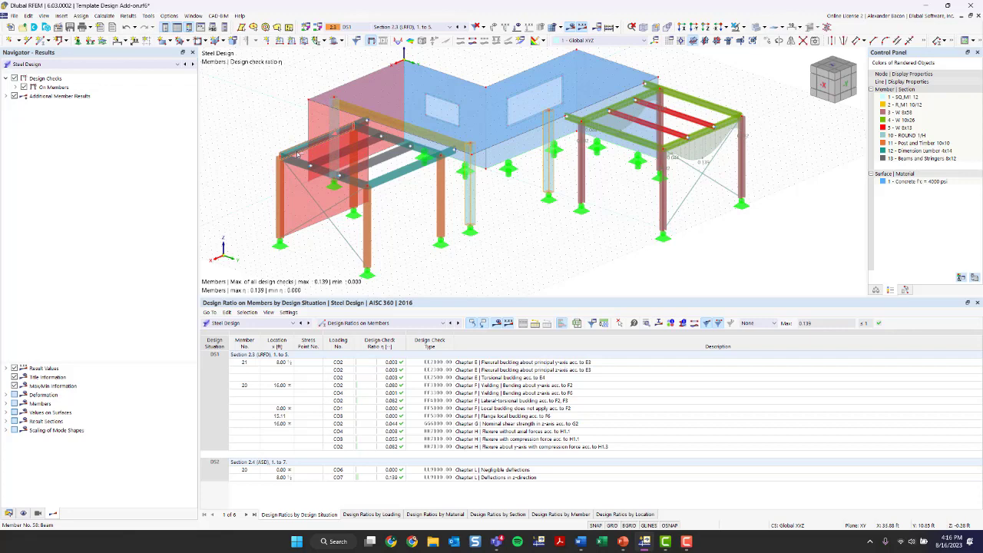
Open concrete members 2, 41 and 44 for editing, keep the Beam member type, and activate their design properties.
double_click(335, 125)
click(335, 121)
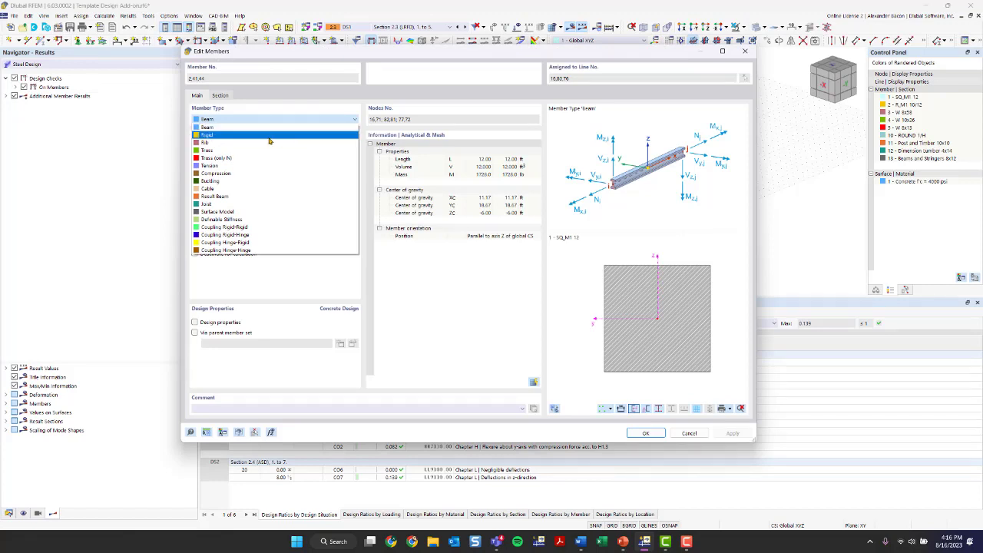
click(253, 126)
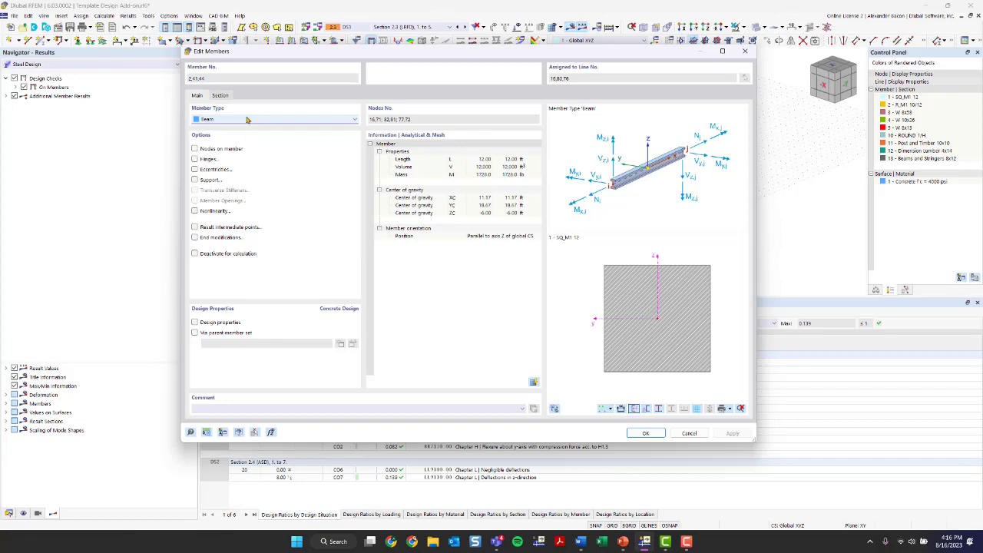
click(206, 323)
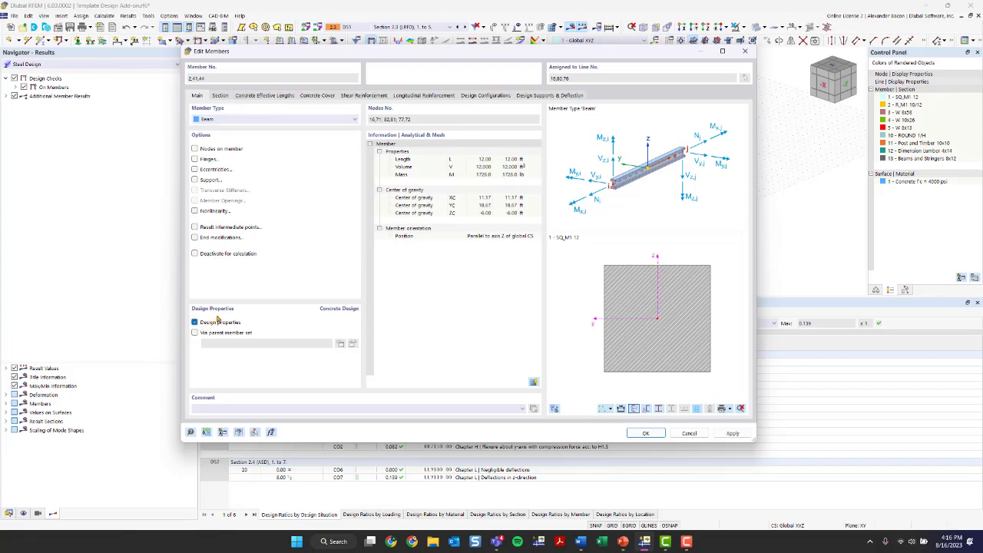
Review the concrete effective length assignment and set the user-defined concrete cover to 0.5 in.
click(260, 96)
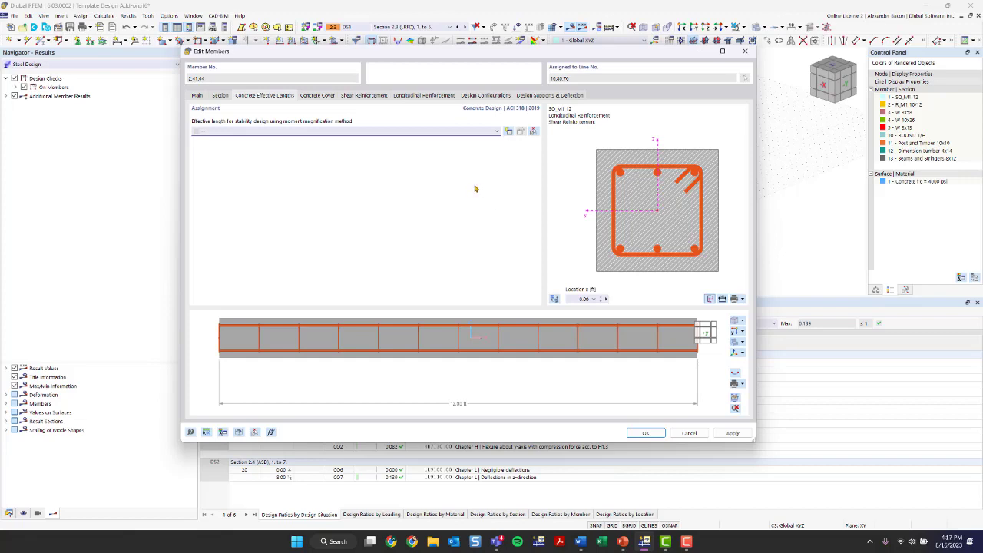
click(307, 96)
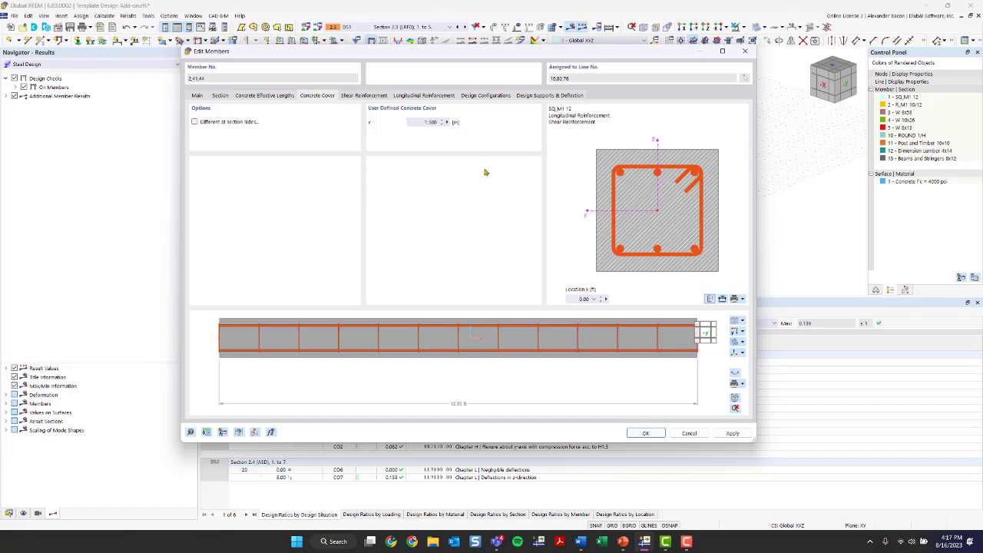
double_click(418, 123)
text(0.5)
Choose two-legged closed stirrups with 135° hooks and Grade 60 material for the shear reinforcement.
click(358, 97)
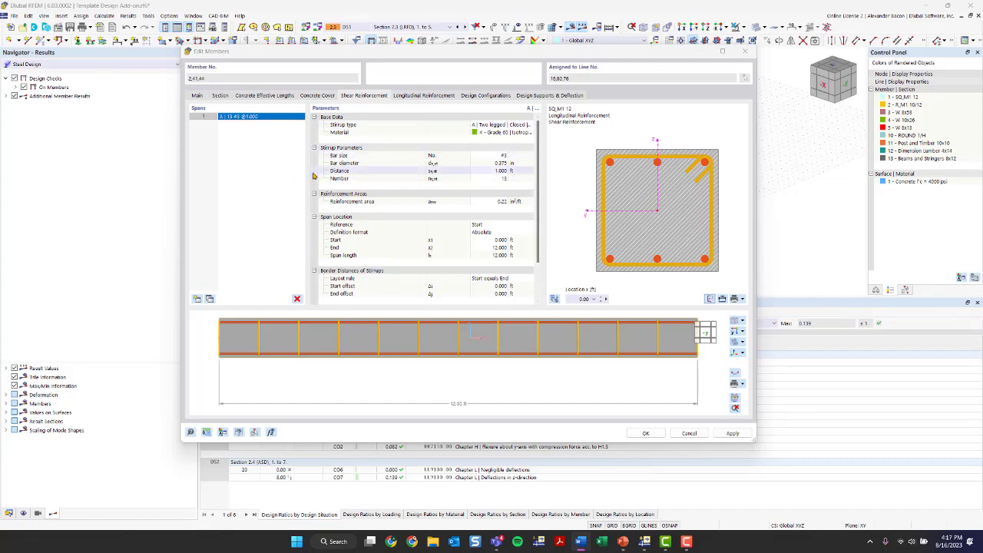
click(505, 128)
click(505, 125)
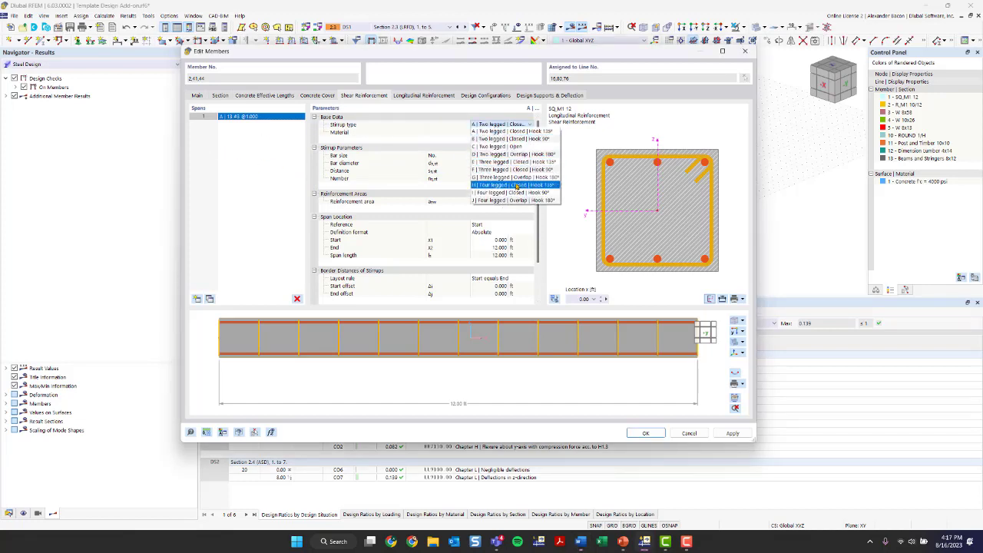
click(525, 131)
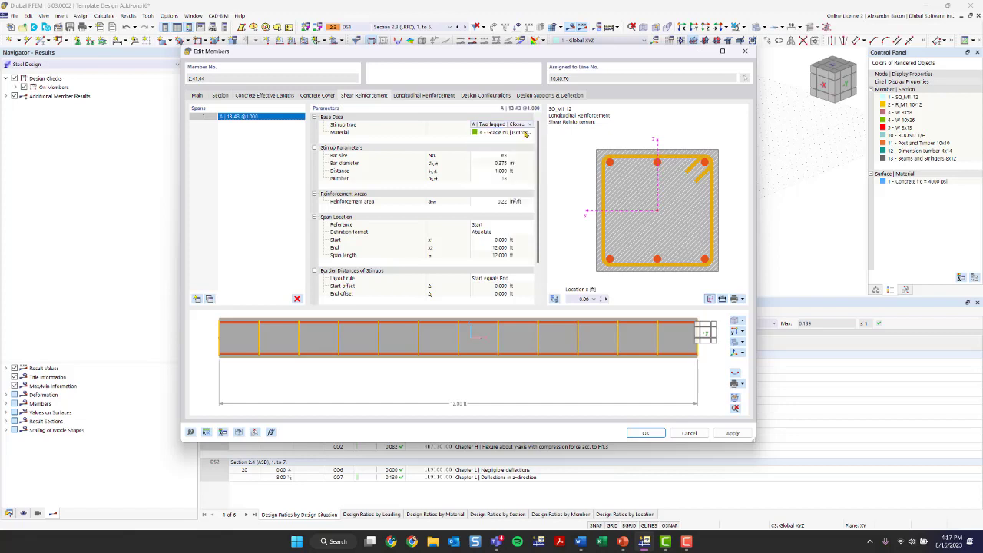
click(521, 133)
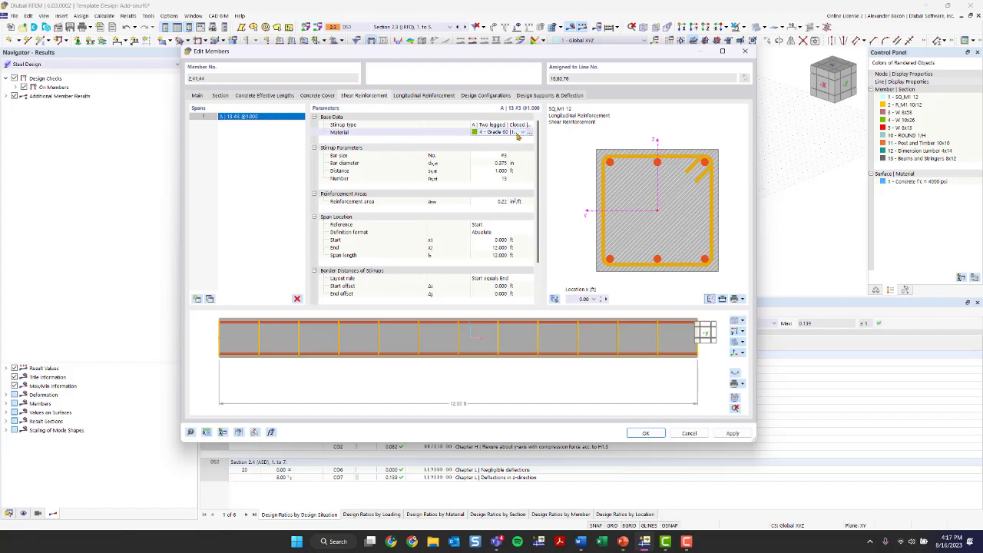
click(519, 133)
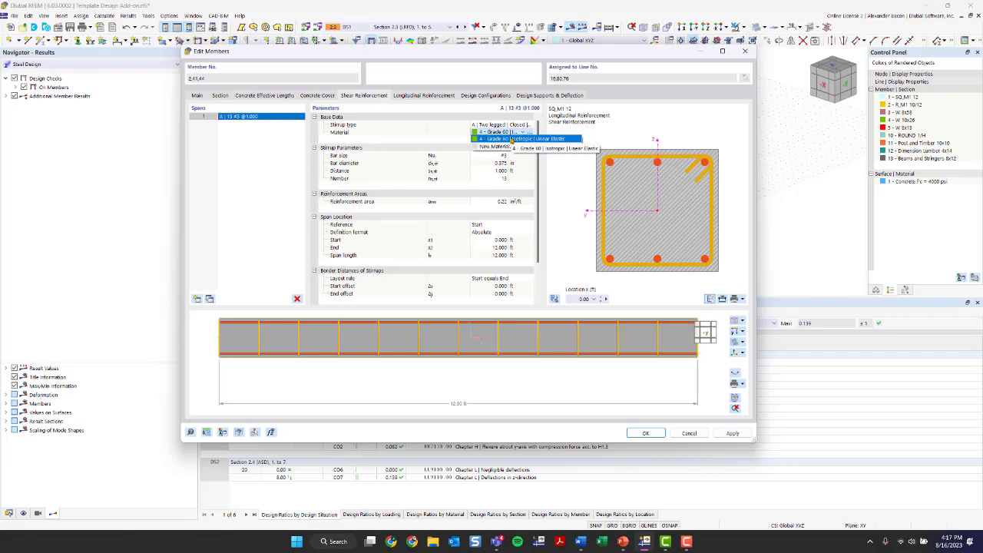
click(512, 139)
ctrl+middle_drag(588, 356, 542, 388)
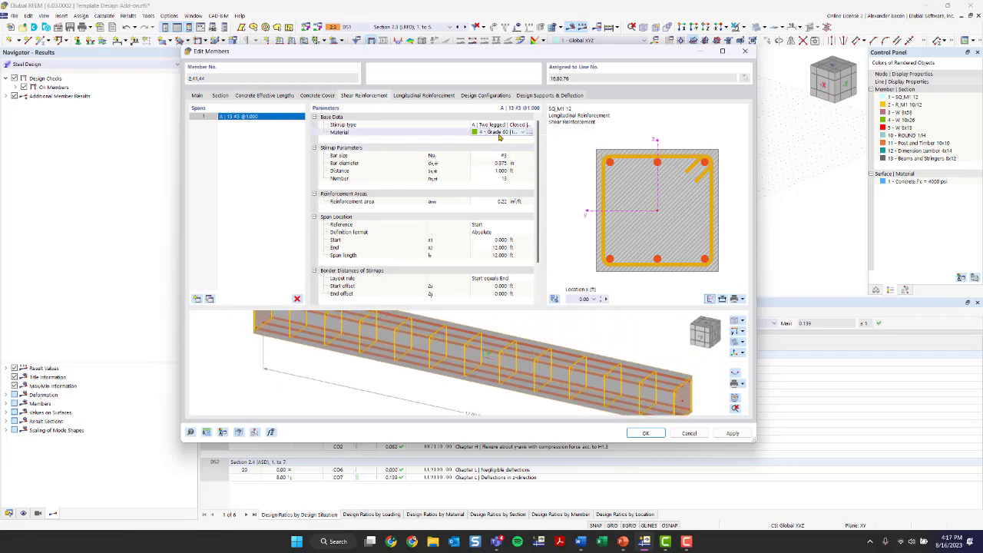
Create a new stirrup material from the library and filter it to reinforcing steel in all regions, checking the available subtypes.
click(511, 145)
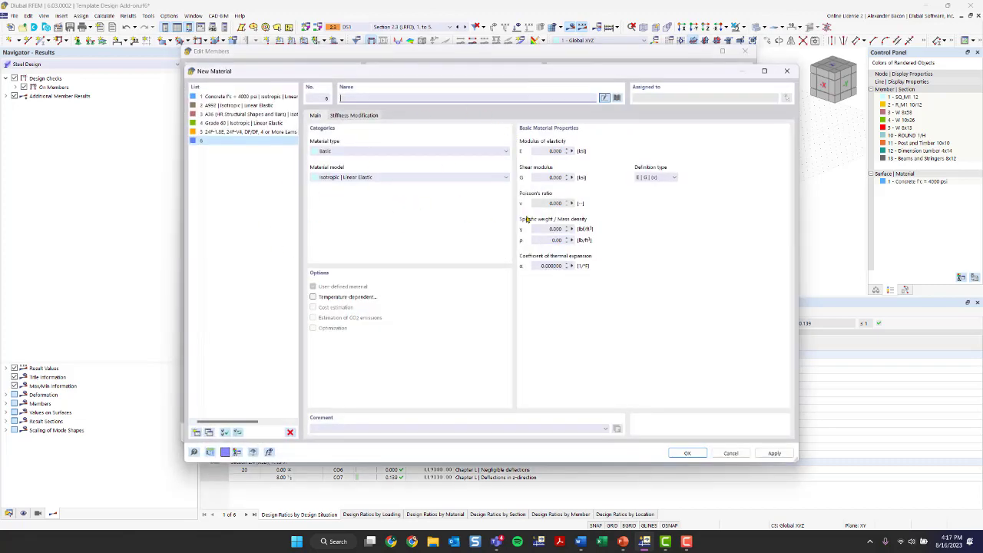
click(617, 97)
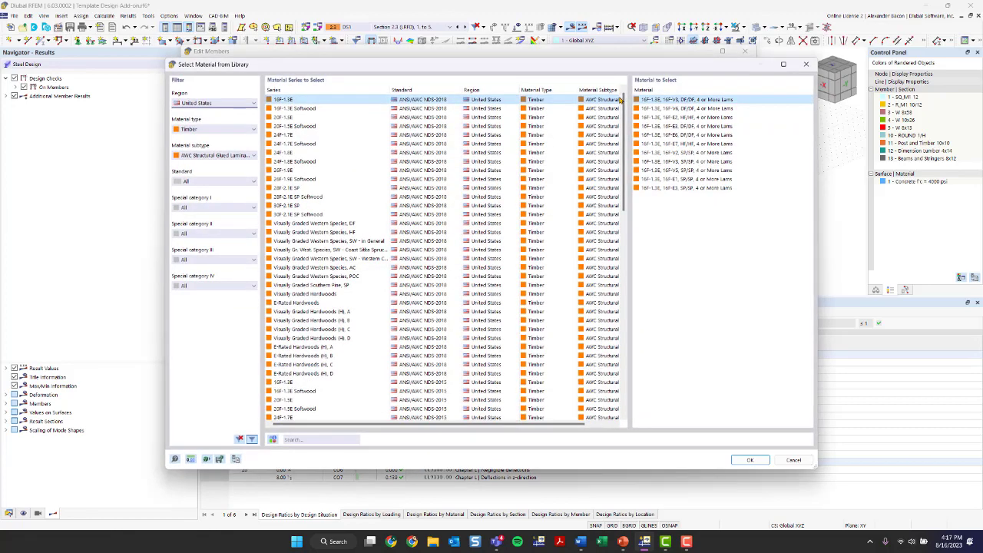
click(214, 103)
click(211, 109)
click(208, 130)
click(208, 130)
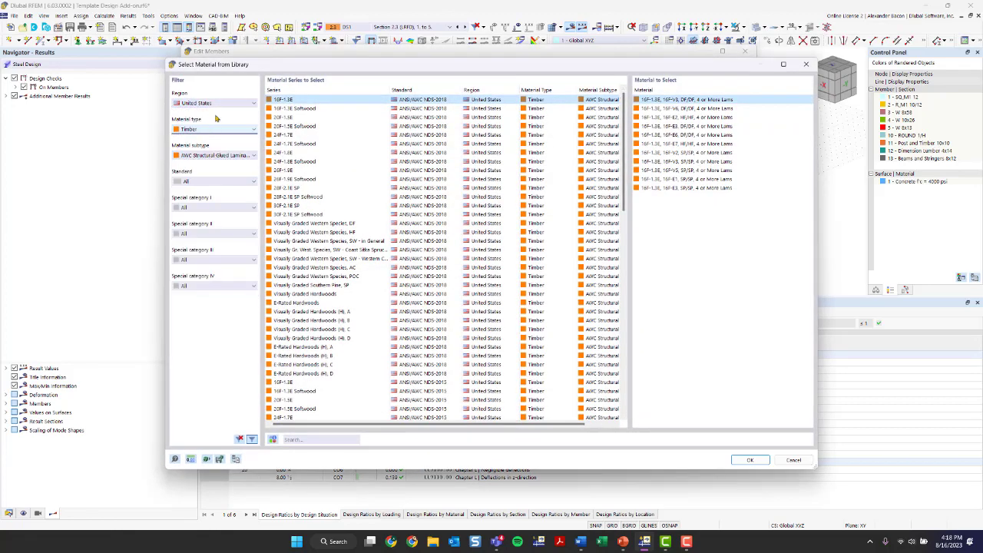
click(213, 103)
click(212, 109)
click(209, 130)
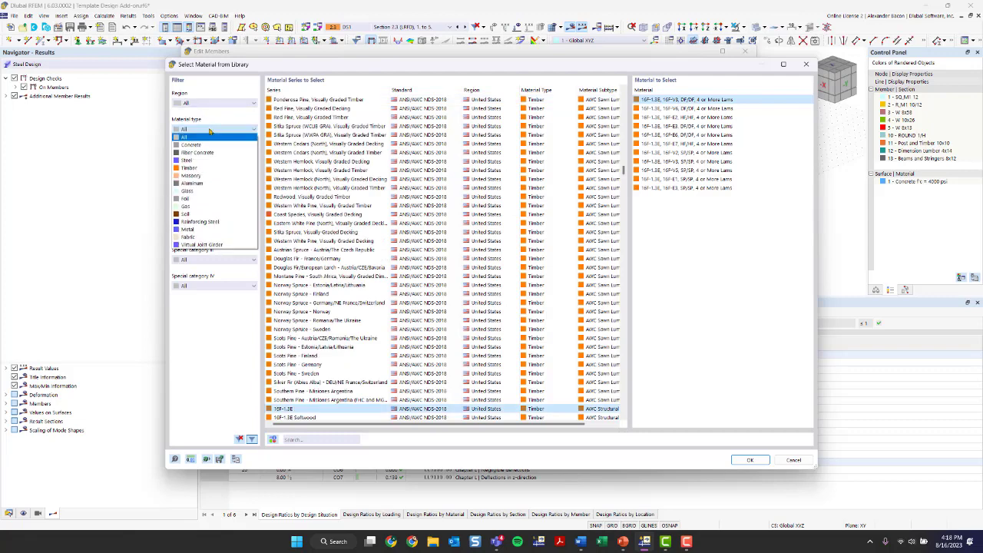
click(218, 222)
click(215, 156)
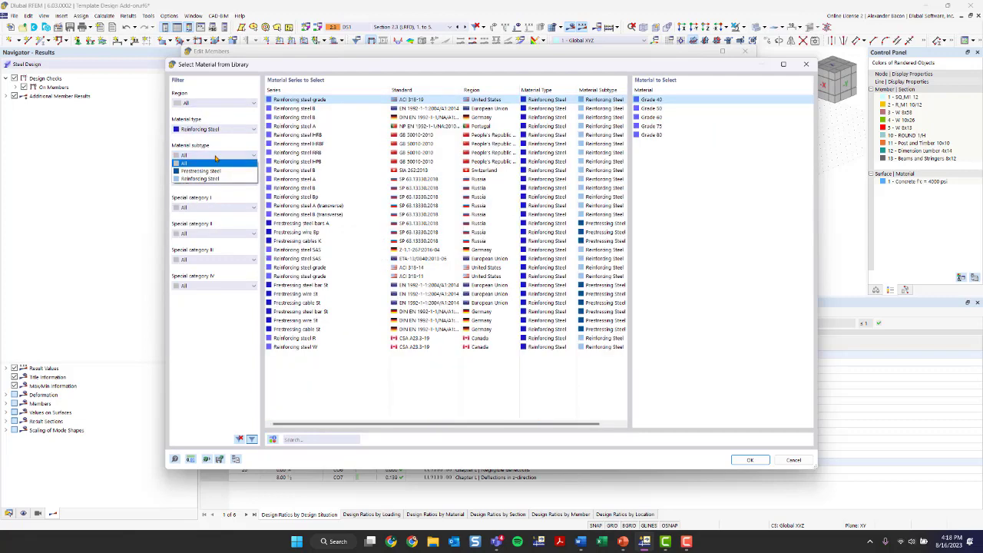
click(212, 120)
Filter the material library to United States reinforcing steel, pick Grade 60, and close the library and new material dialogs without adding it.
click(210, 103)
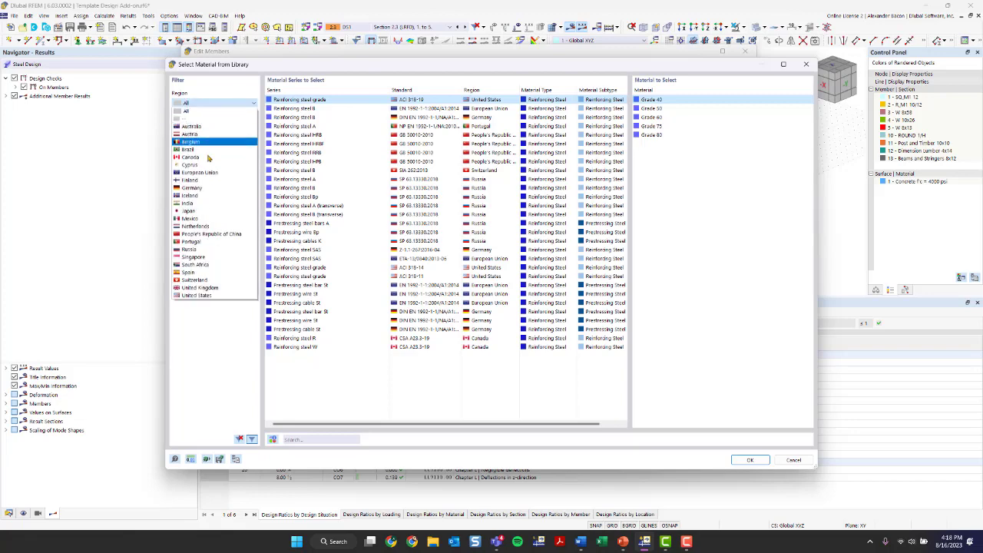
click(204, 295)
click(222, 128)
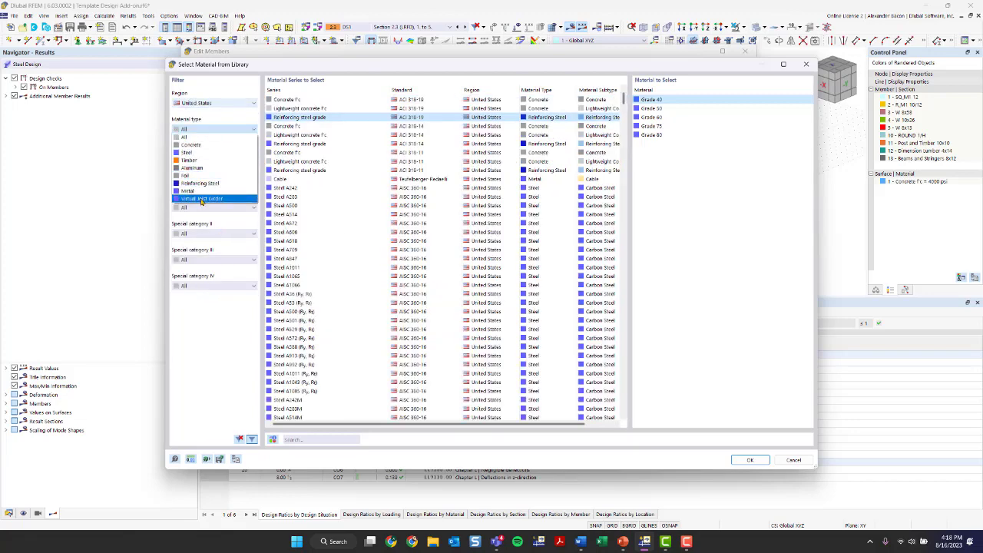
click(198, 184)
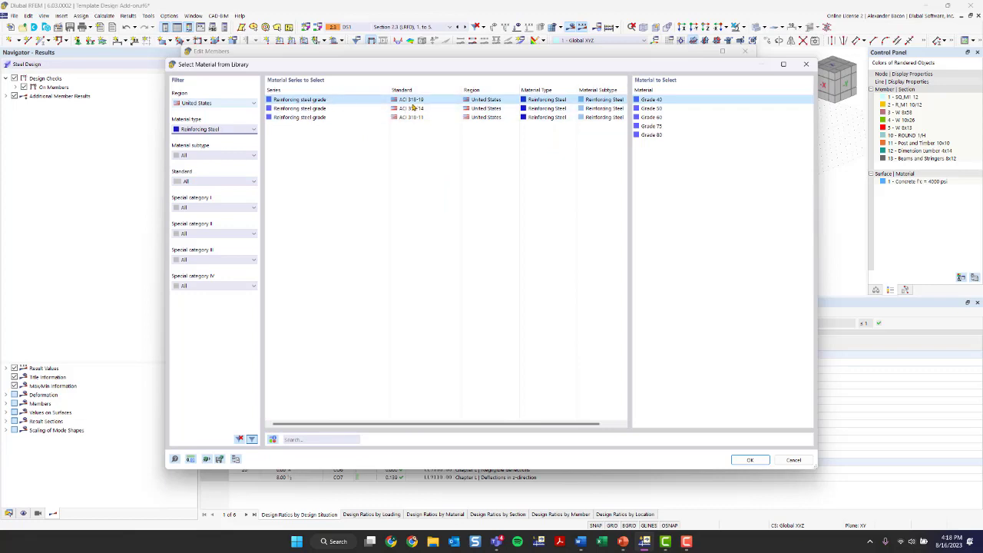
click(669, 118)
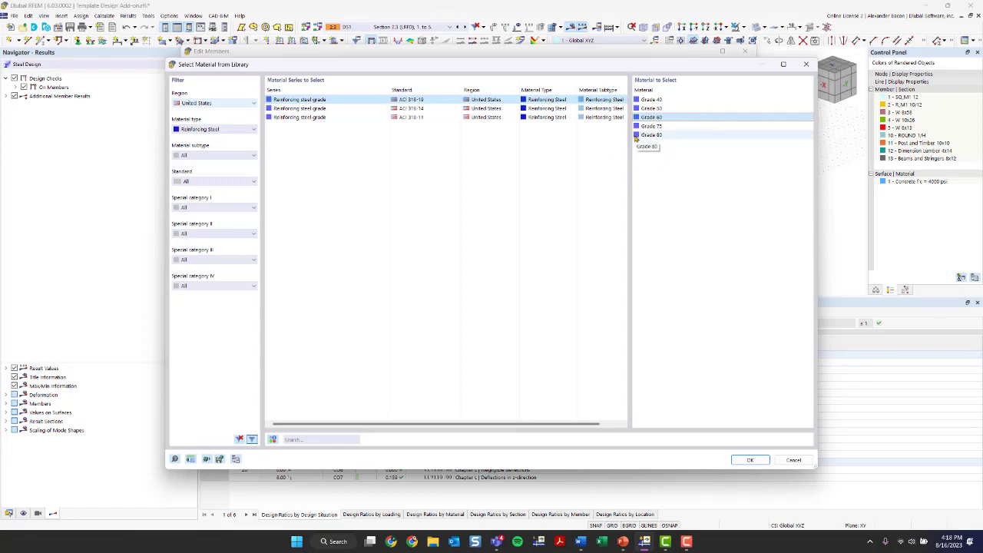
click(805, 64)
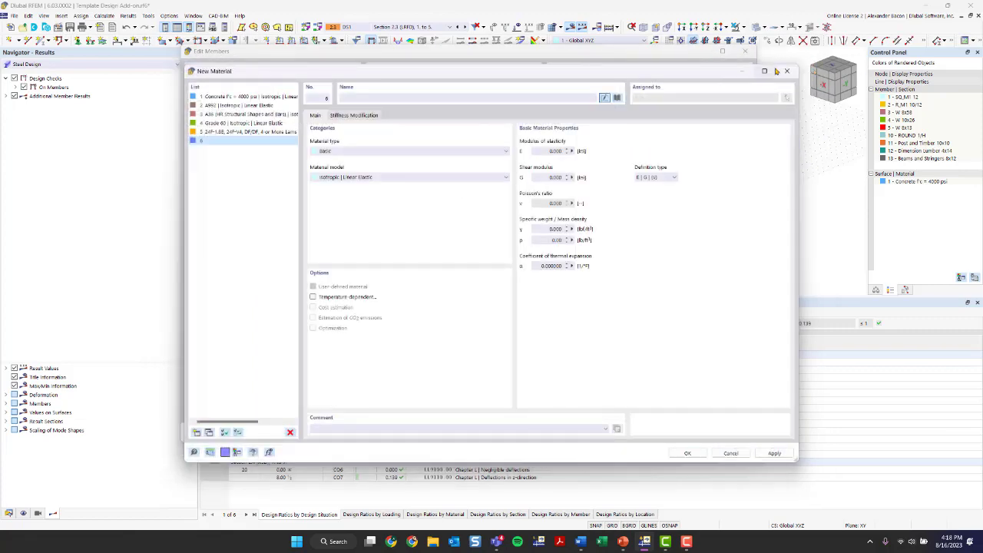
click(786, 71)
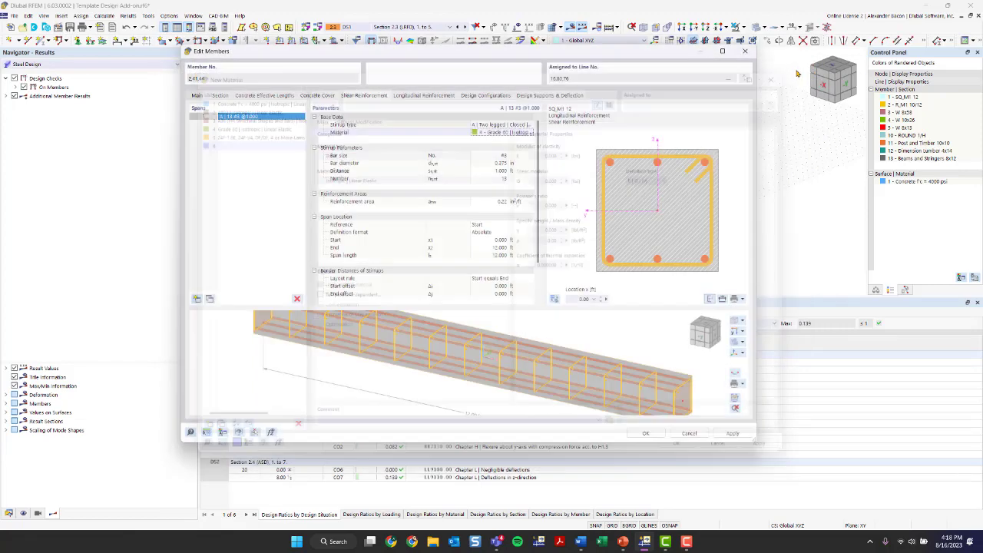
Set the stirrup bar size to #4 in the shear reinforcement.
click(492, 158)
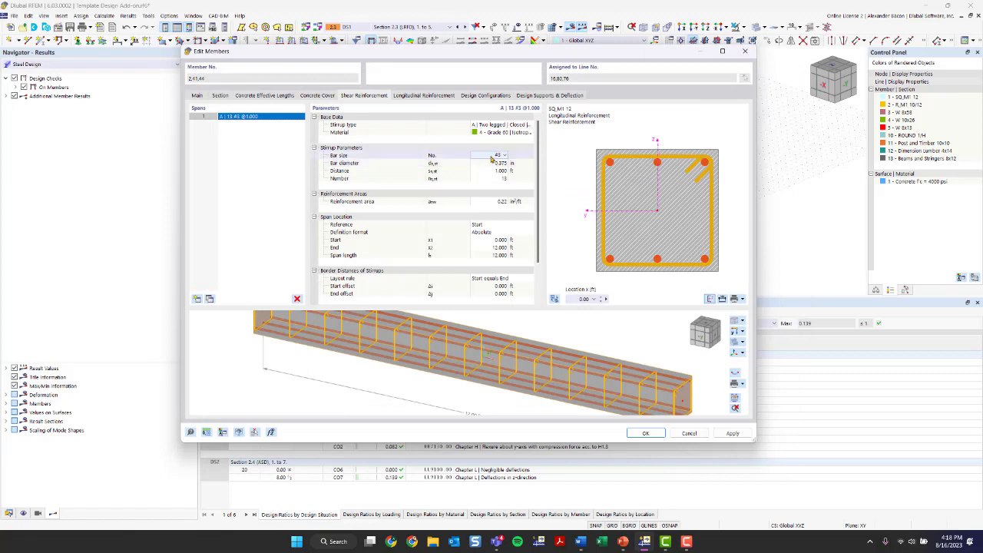
click(495, 157)
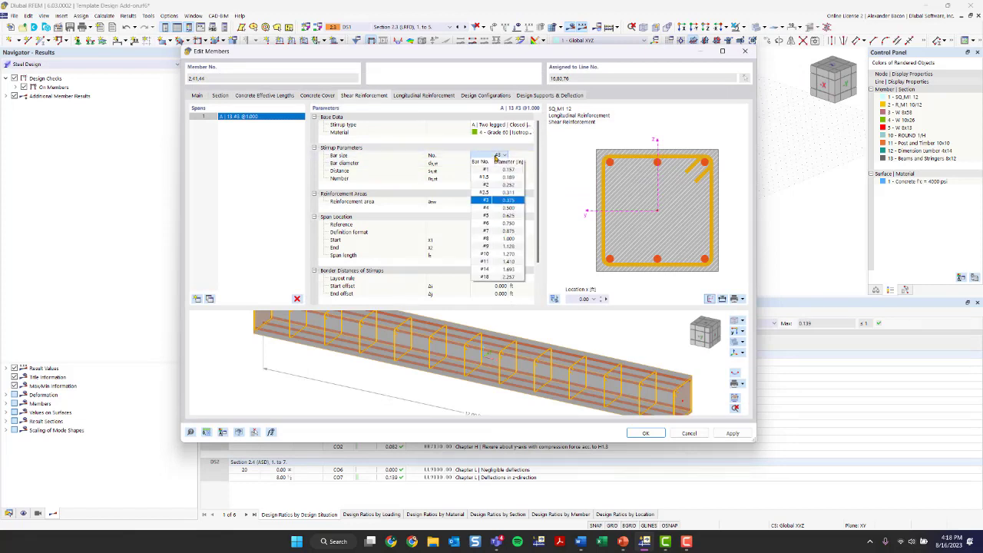
click(498, 172)
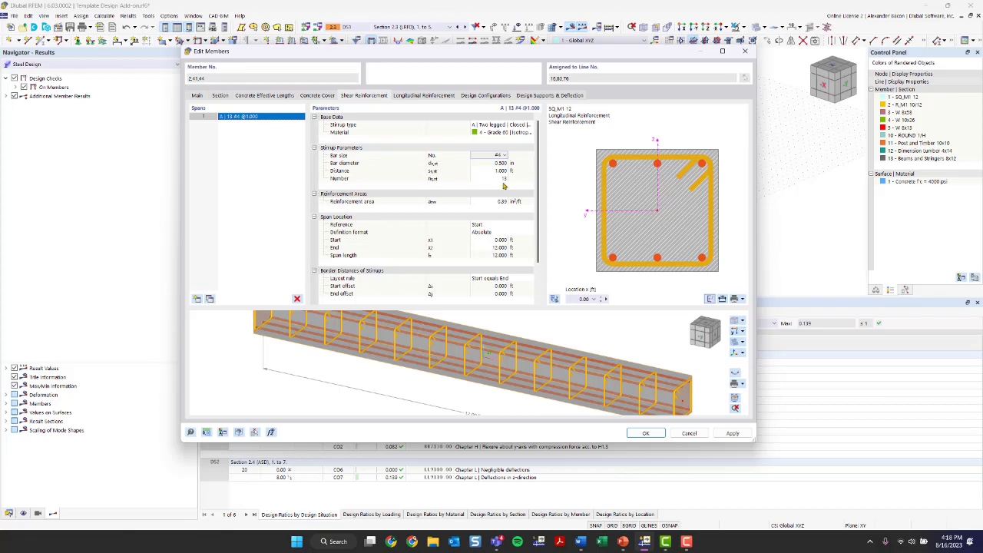
Try 17 stirrups over the span and return the number to 13.
click(504, 179)
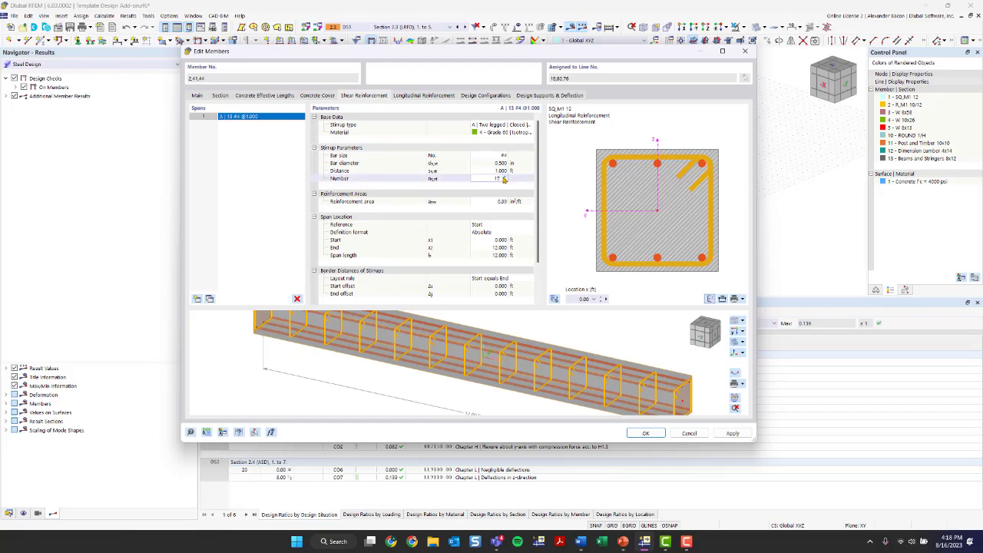
key(Return)
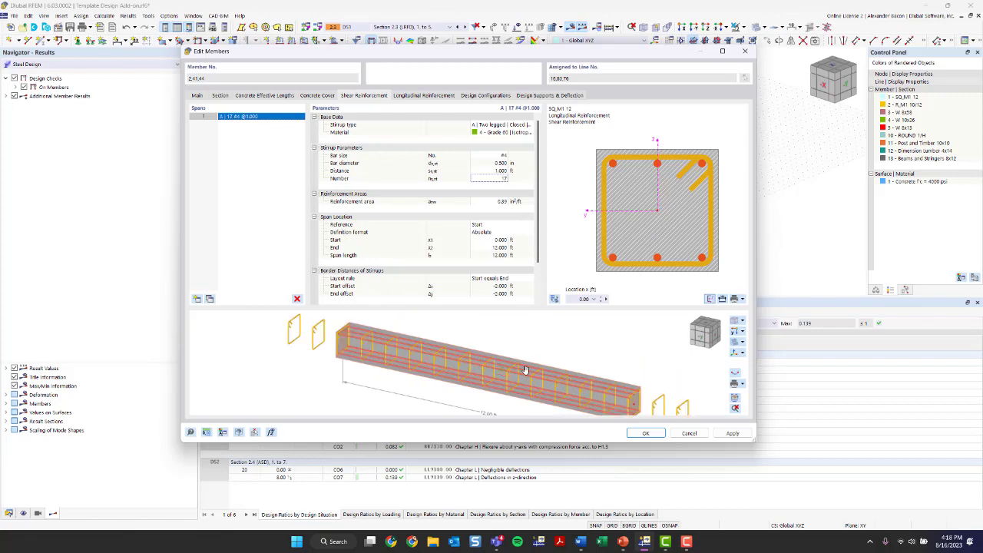
click(504, 178)
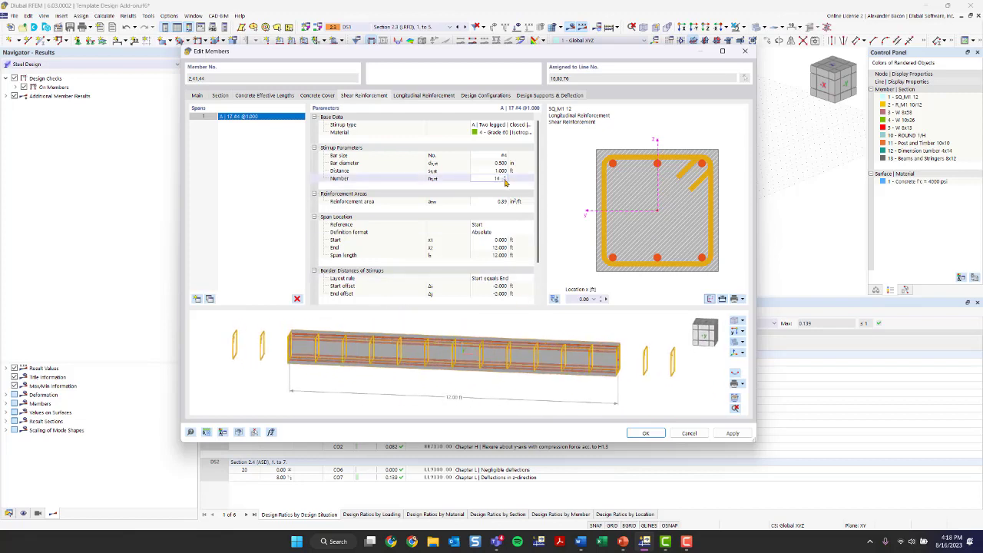
click(505, 182)
key(Return)
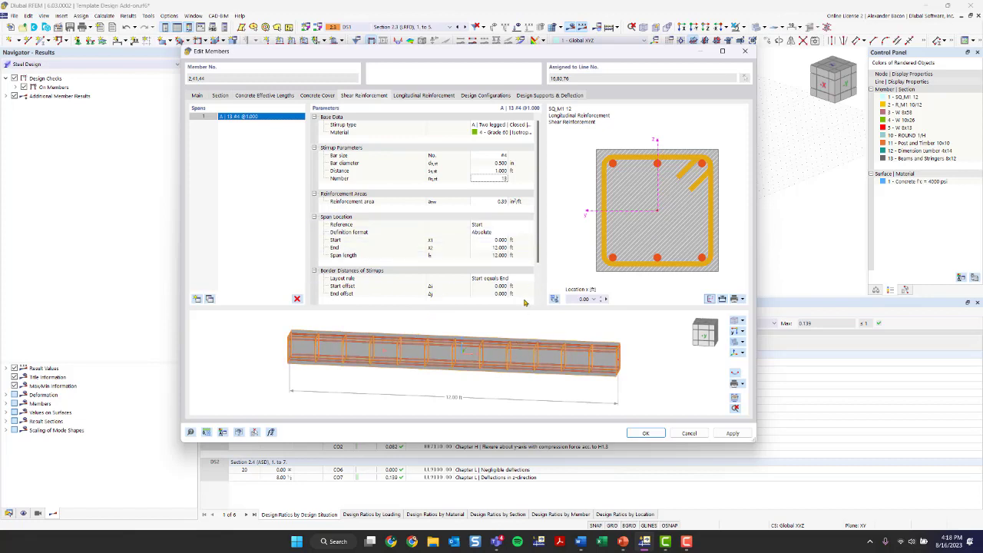
Set the stirrup distance to 0.790 ft and the number of stirrups to 15.
click(494, 171)
text(0.670)
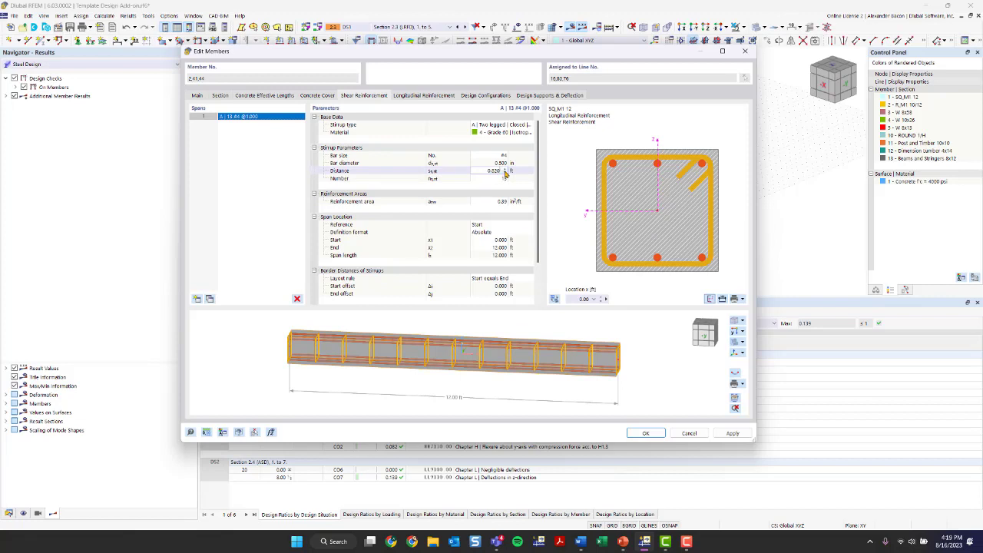
key(Return)
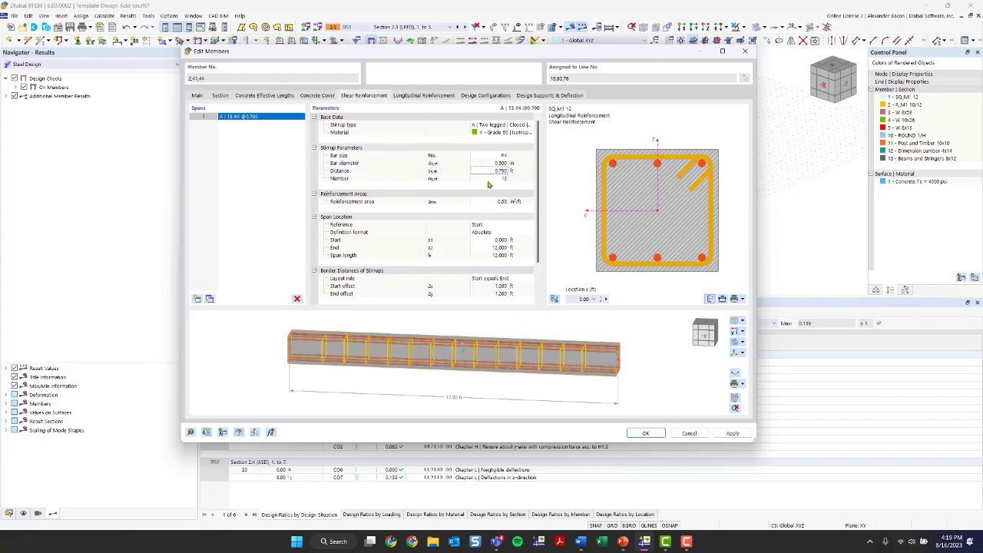
click(503, 178)
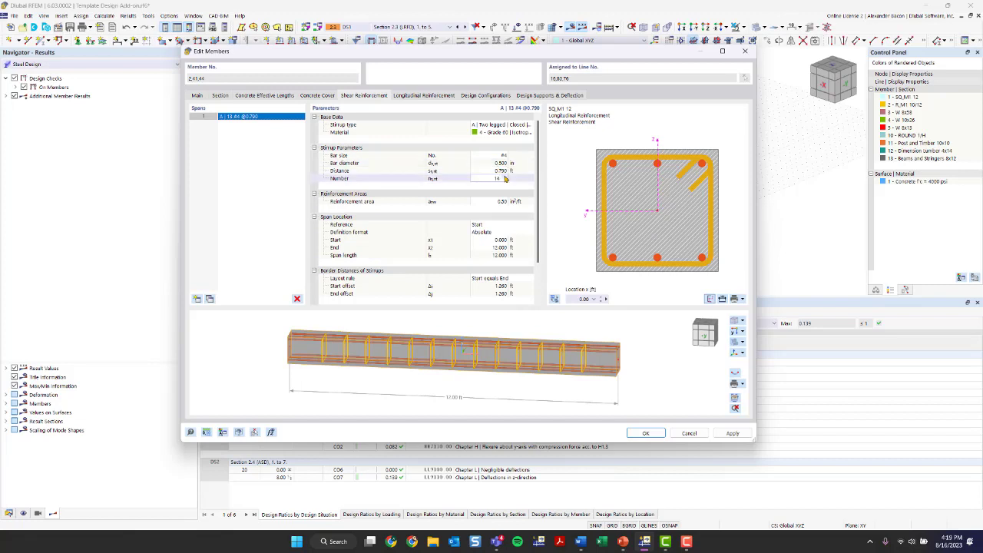
text(15)
key(Return)
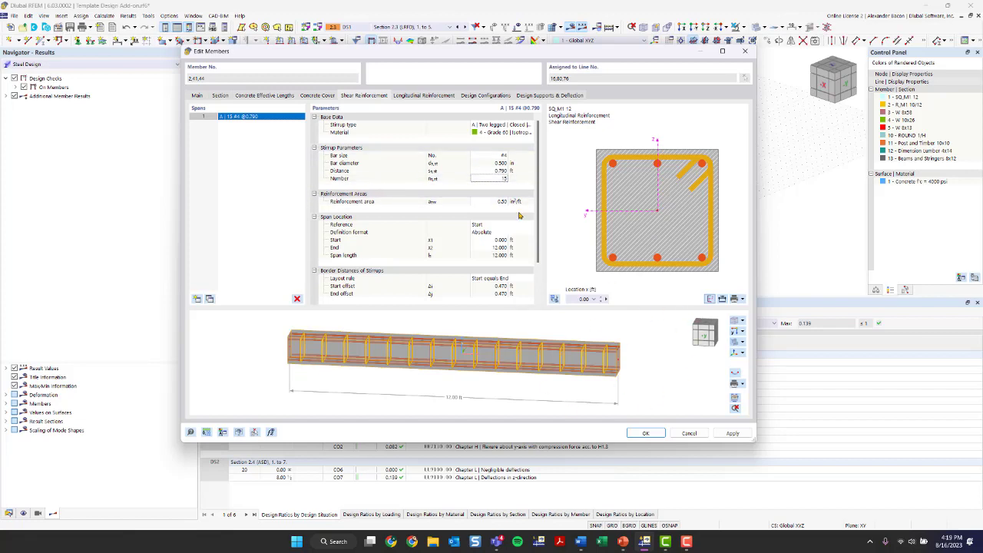
Try dividing the shear reinforcement into four spans, and delete the extra spans until only one remains.
scroll(332, 164, down, 3)
scroll(499, 222, up, 3)
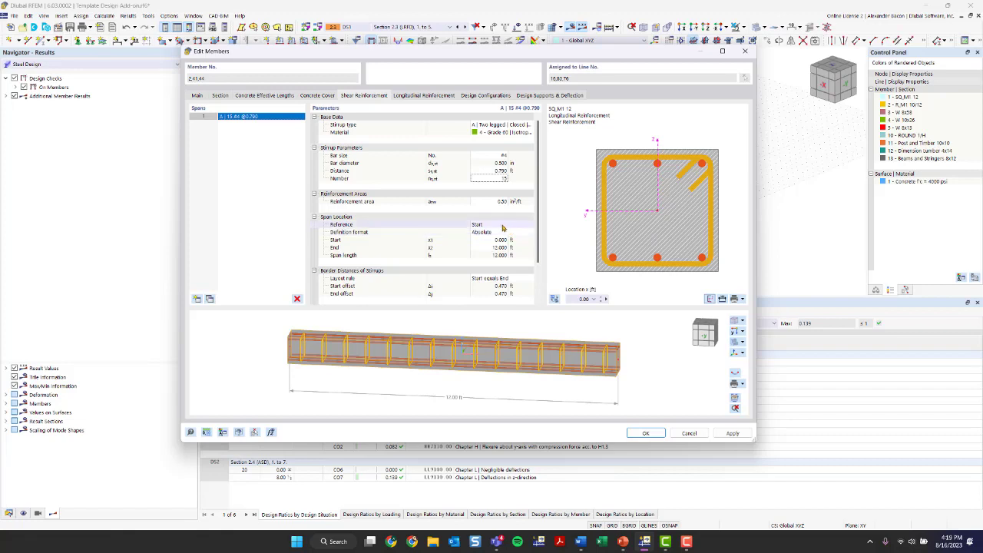
scroll(503, 228, down, 2)
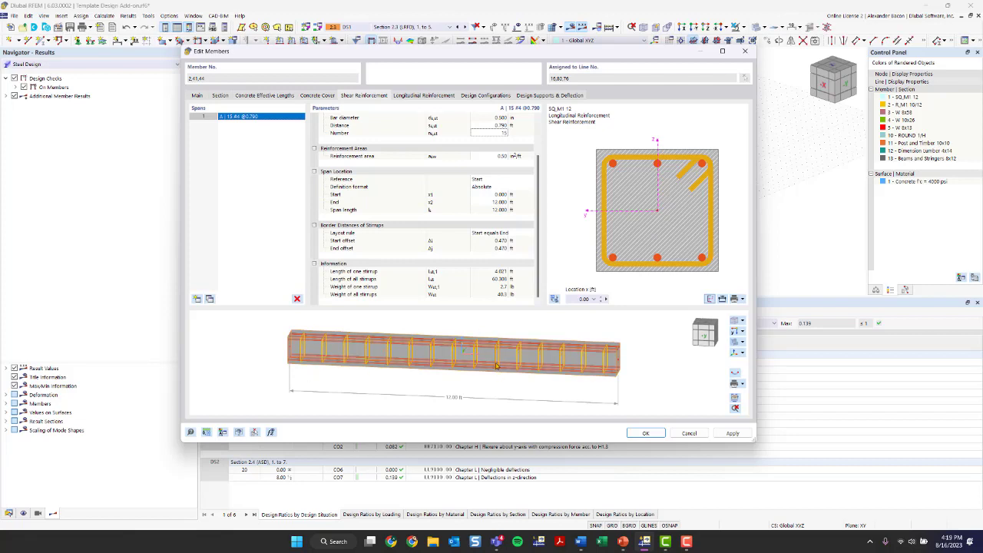
click(196, 299)
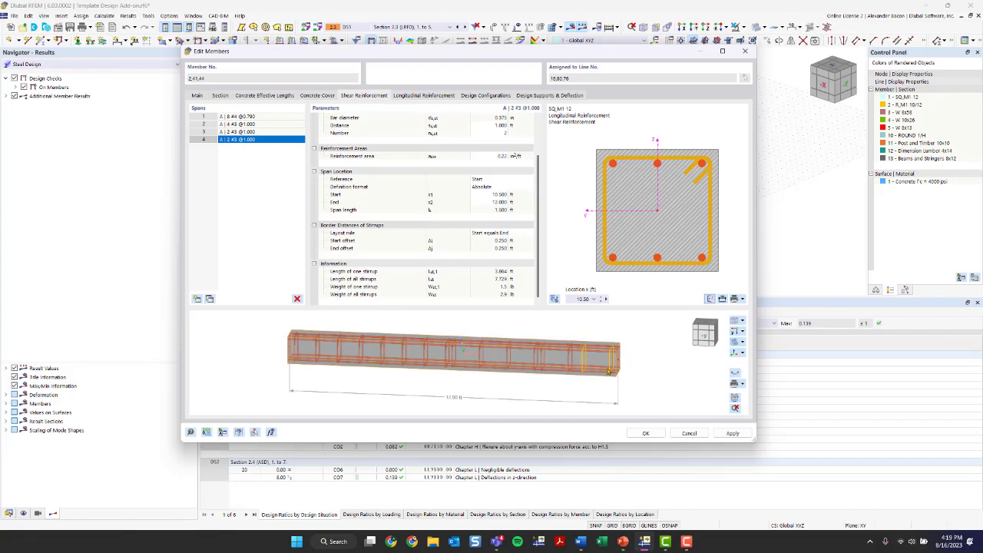
click(297, 298)
click(297, 298)
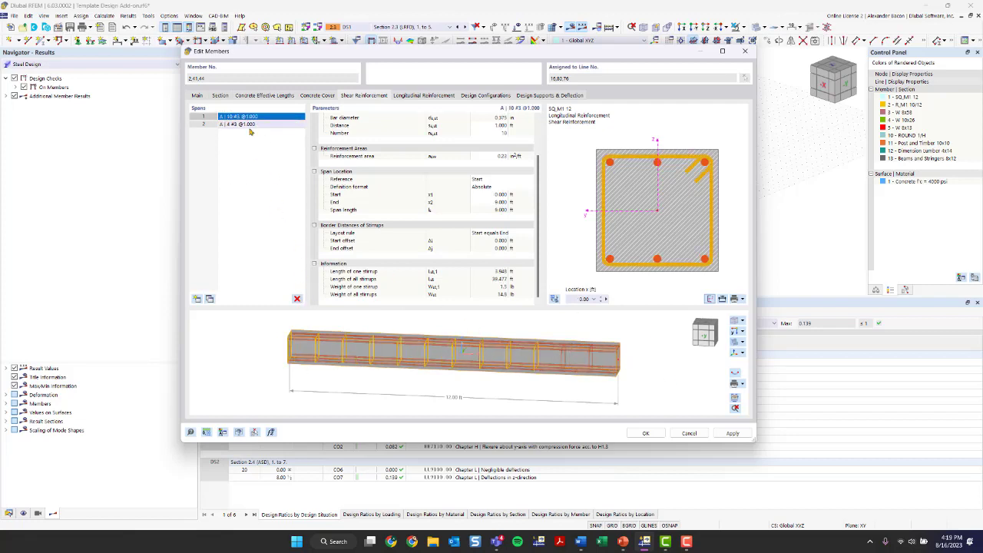
click(298, 299)
scroll(507, 176, up, 2)
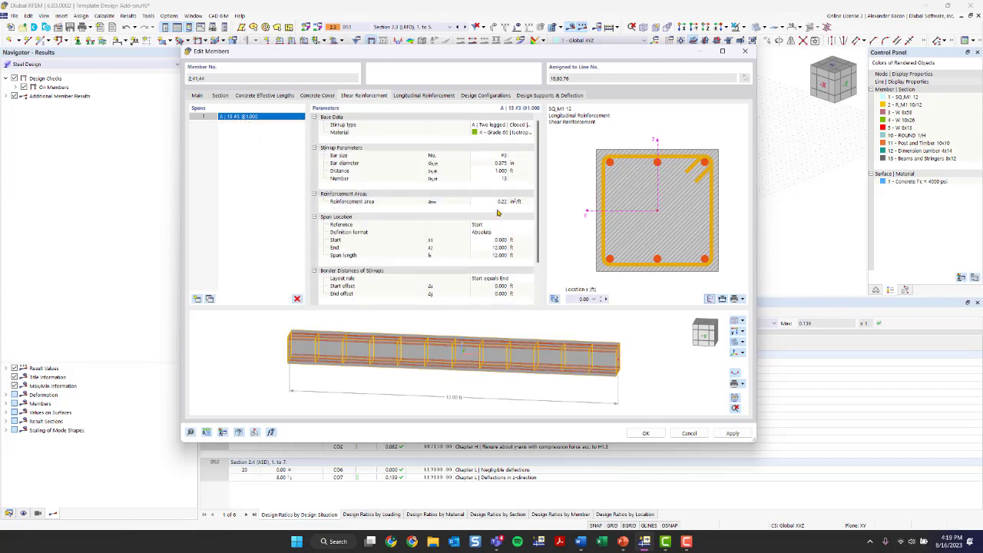
Set the single stirrup span to #4 bars at a distance of 0.75 ft.
click(500, 156)
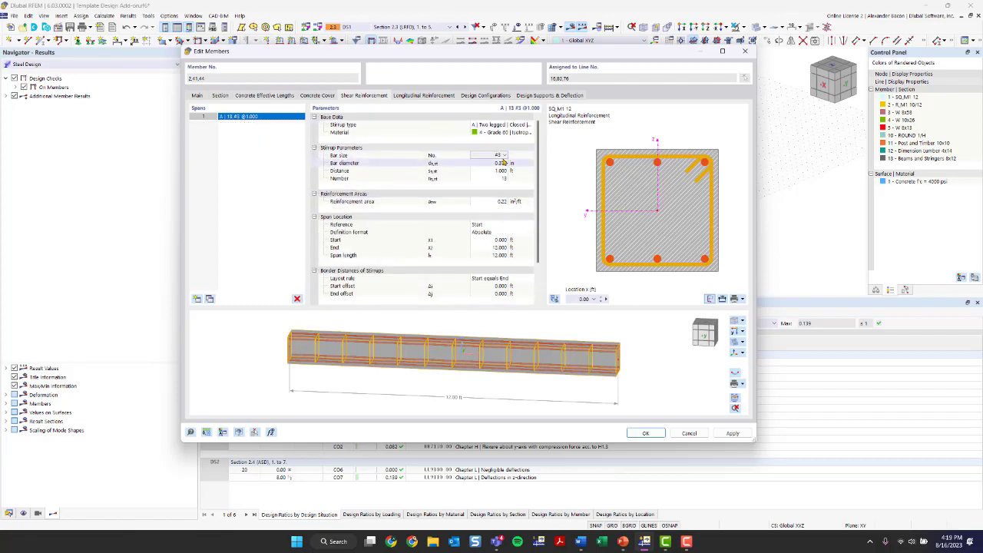
click(504, 156)
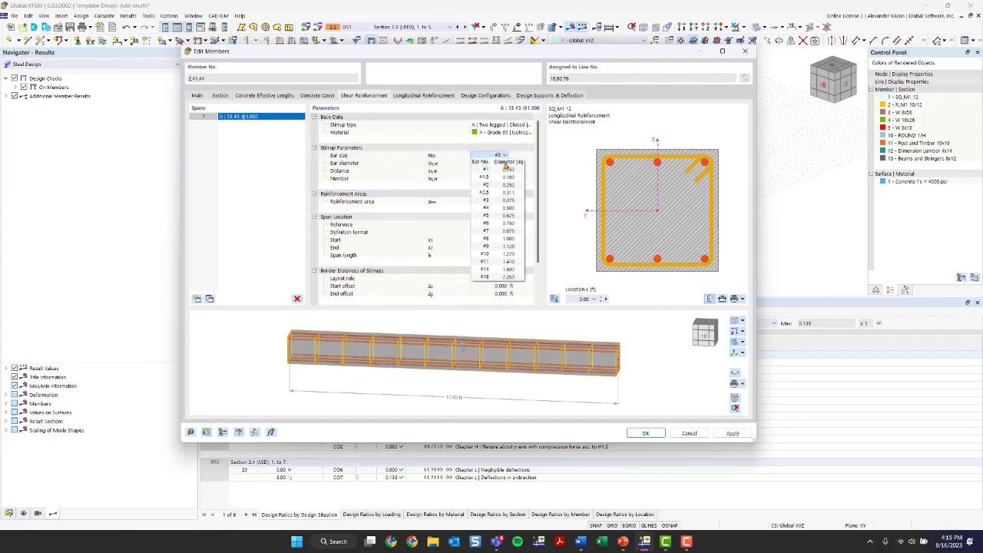
click(498, 178)
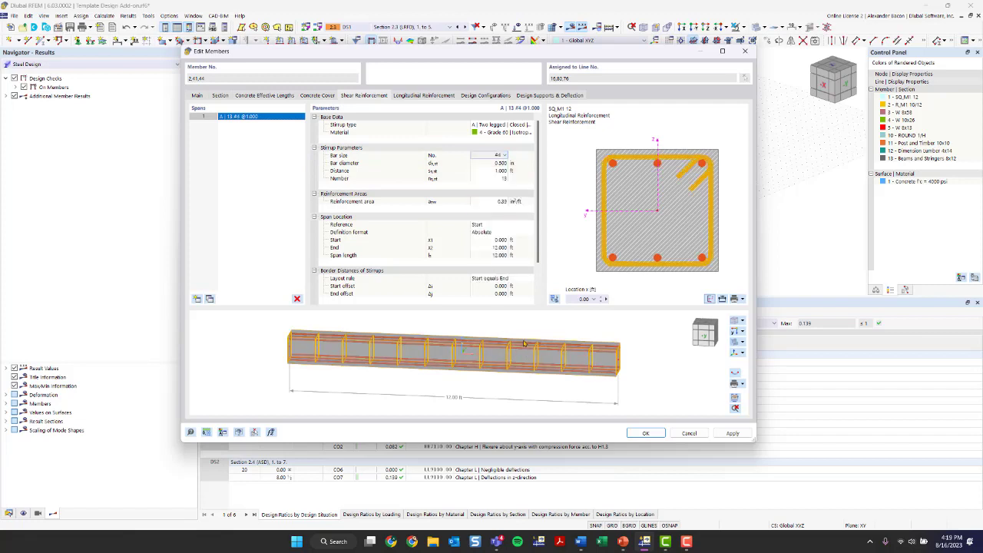
click(503, 171)
text(0.)
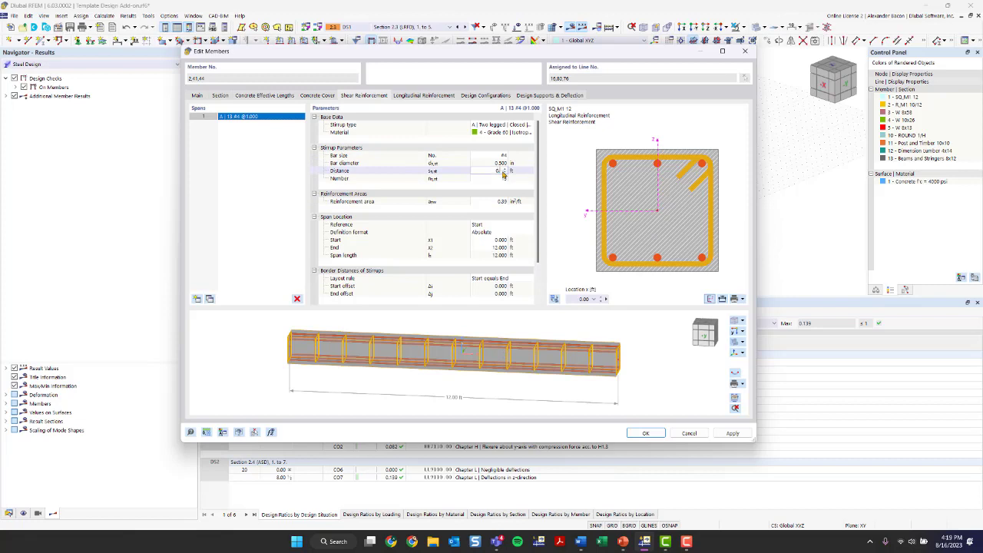
text(75)
key(Return)
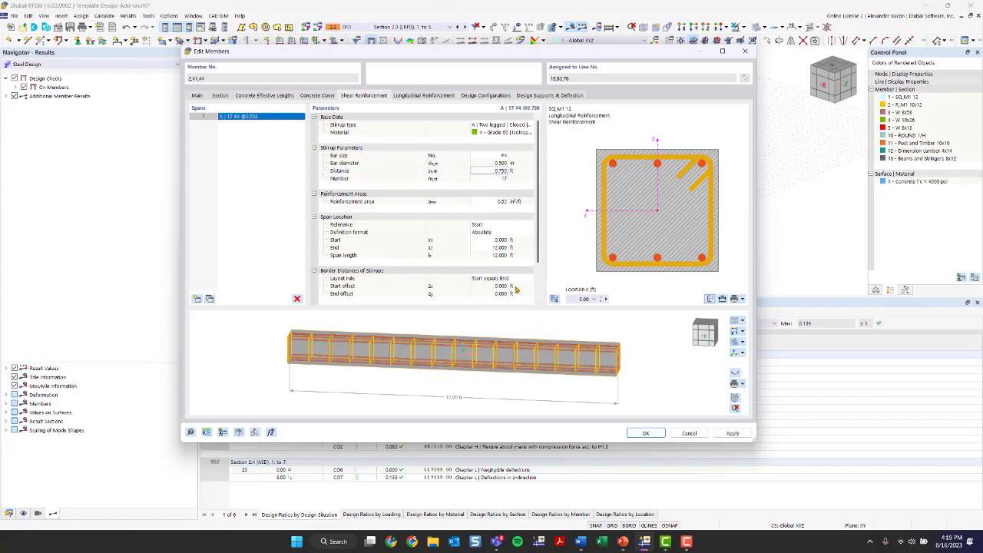
Change the longitudinal reinforcement's rebar type to Uniformly surrounding and inspect the bar layout in the beam preview.
click(415, 95)
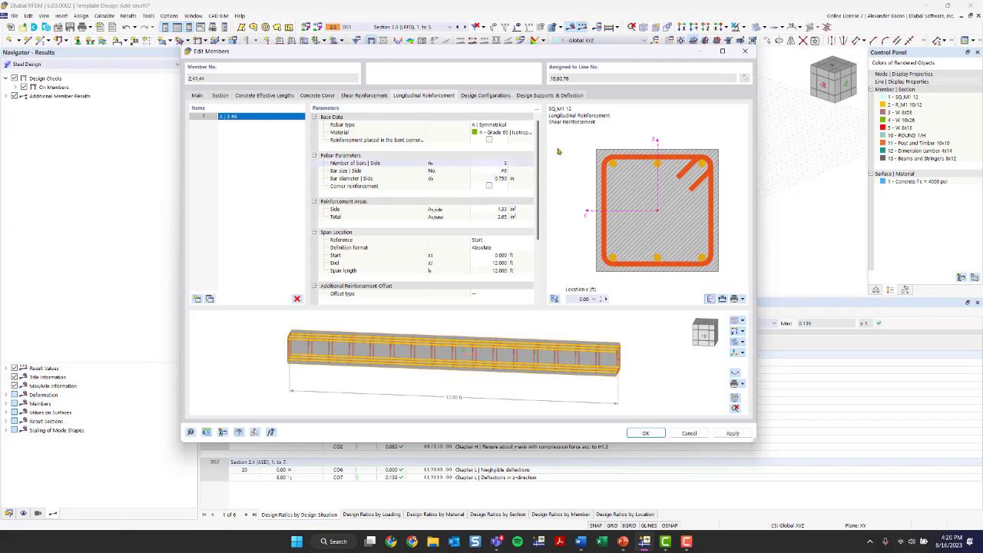
click(508, 126)
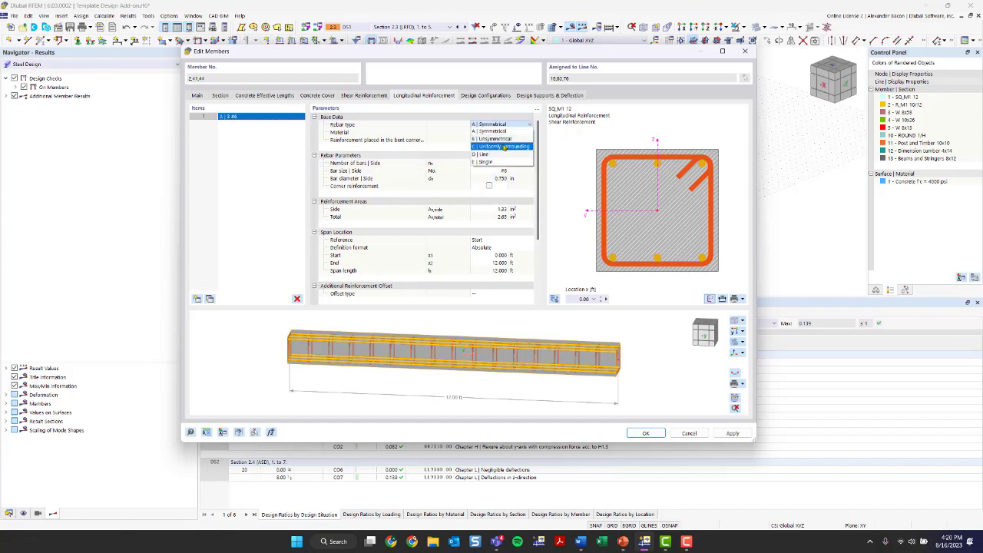
click(505, 146)
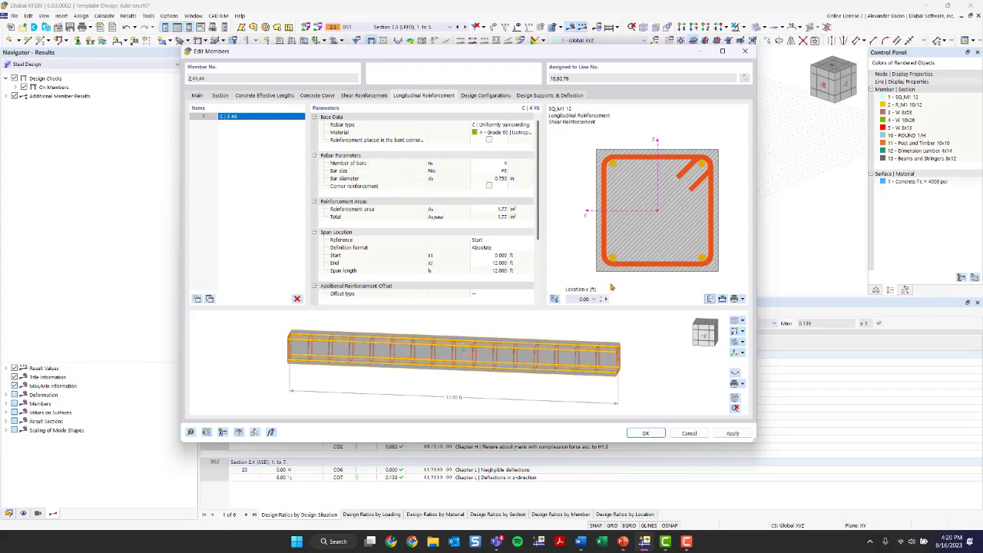
ctrl+middle_drag(608, 357, 548, 356)
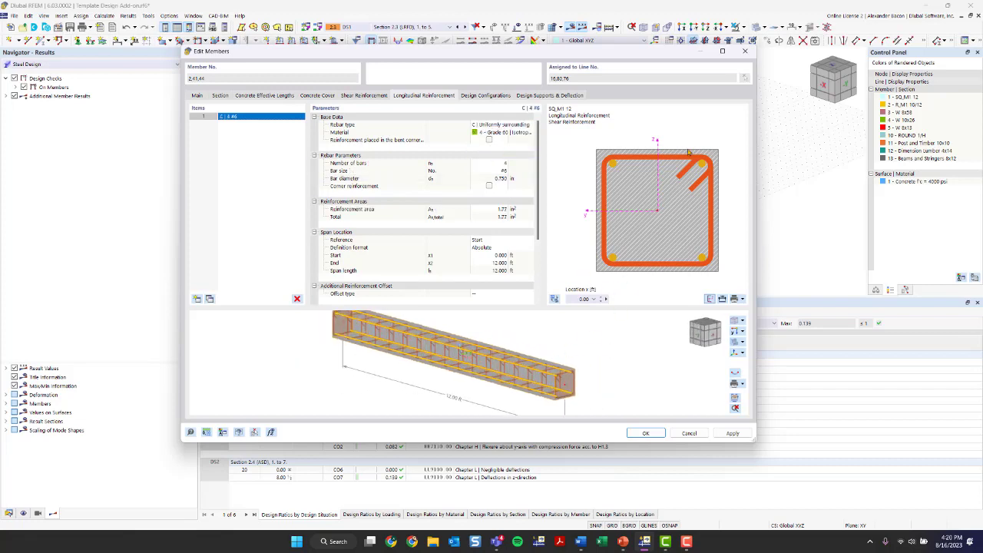
Keep four longitudinal bars and set their bar size to #8.
click(499, 163)
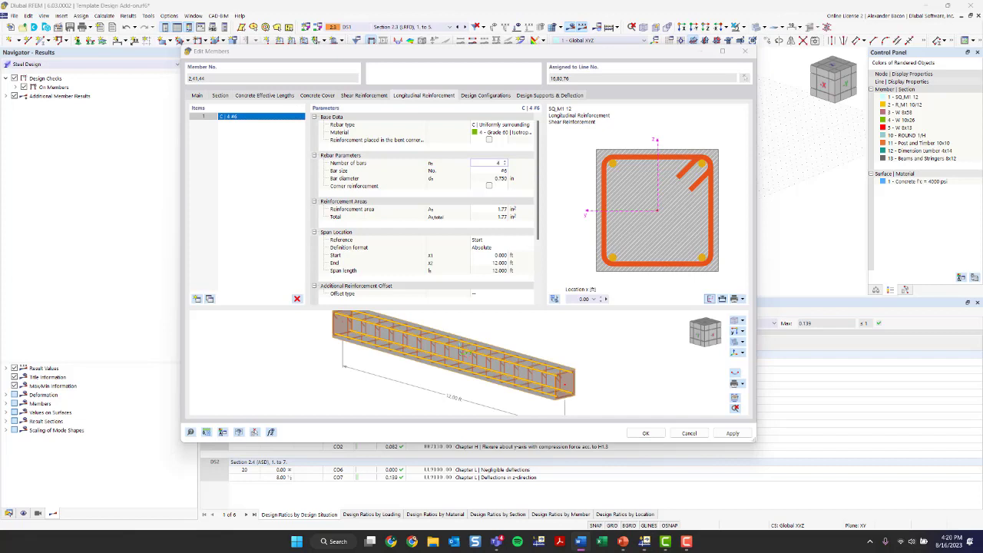
click(507, 170)
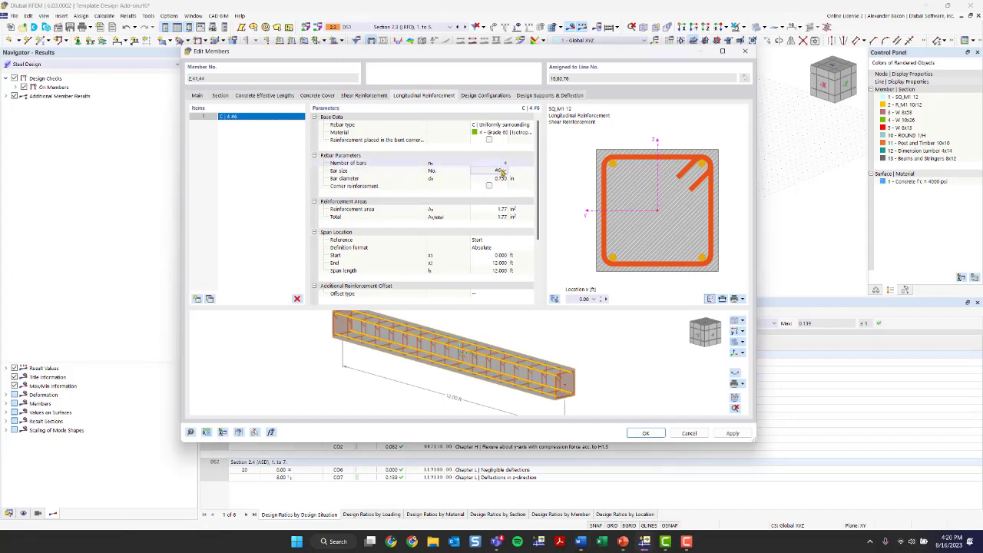
click(506, 171)
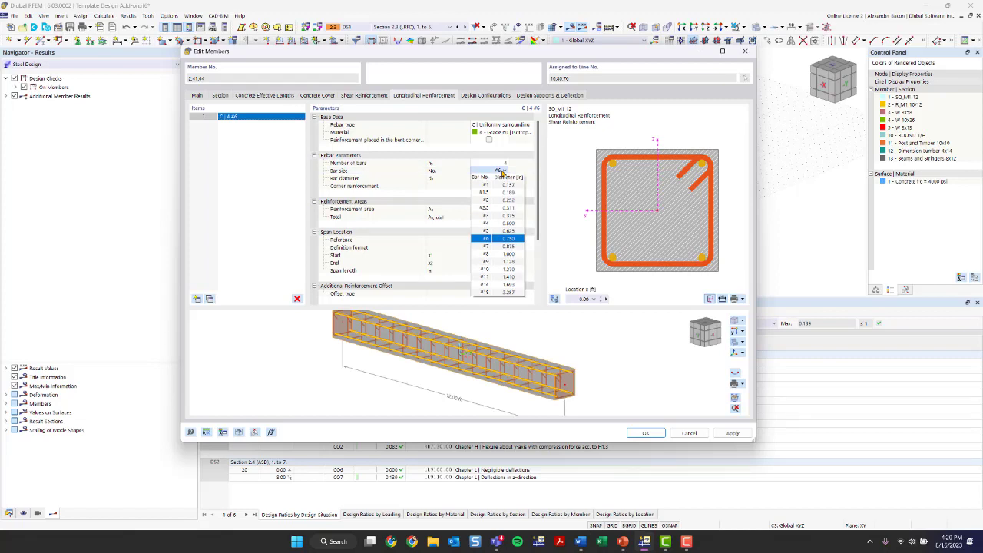
click(498, 256)
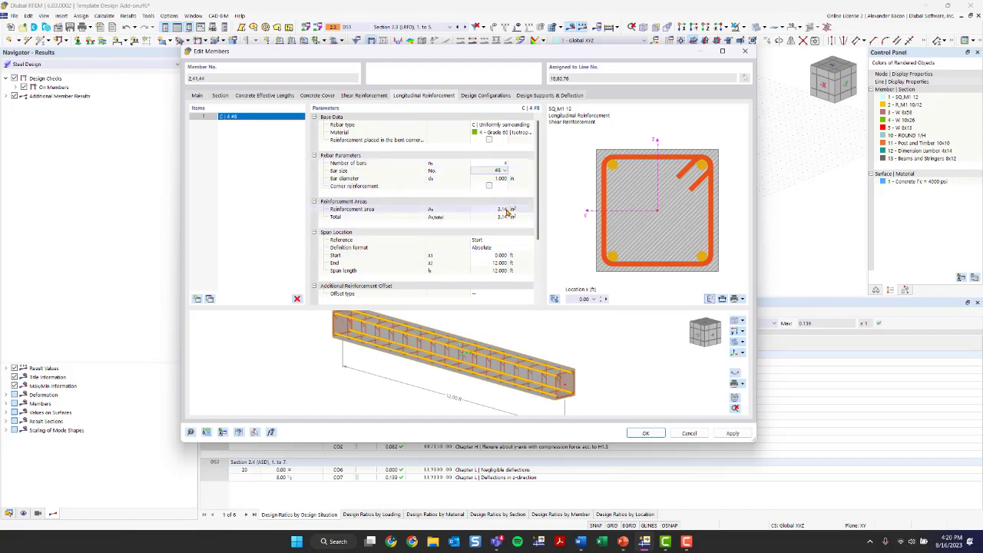
Review the available offset and start anchorage types for the longitudinal bars without changing them.
scroll(503, 257, down, 3)
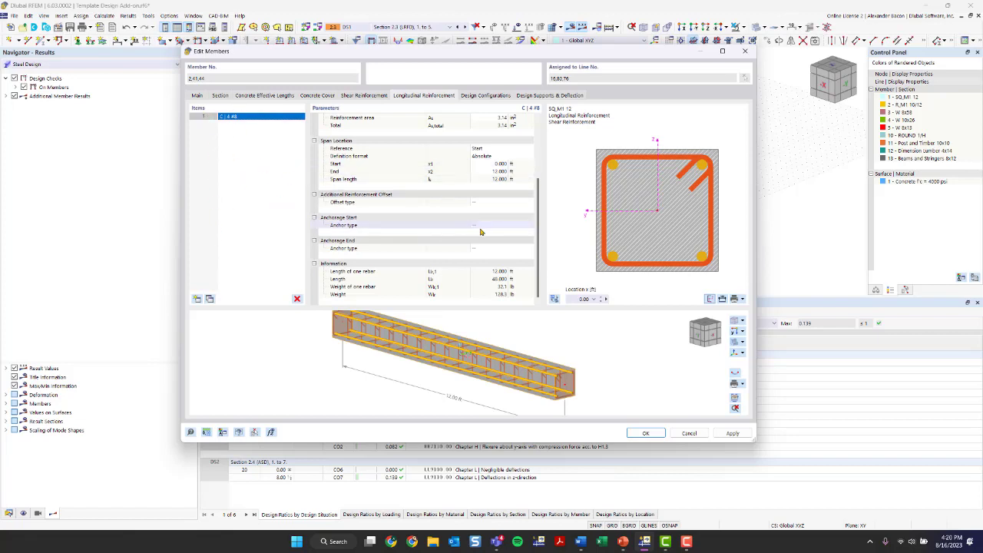
click(482, 204)
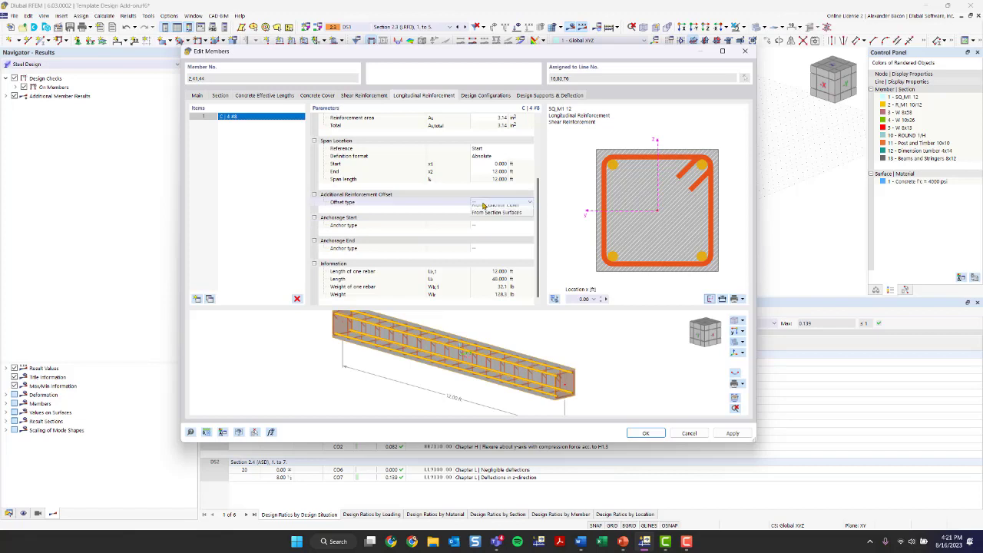
click(492, 226)
click(493, 228)
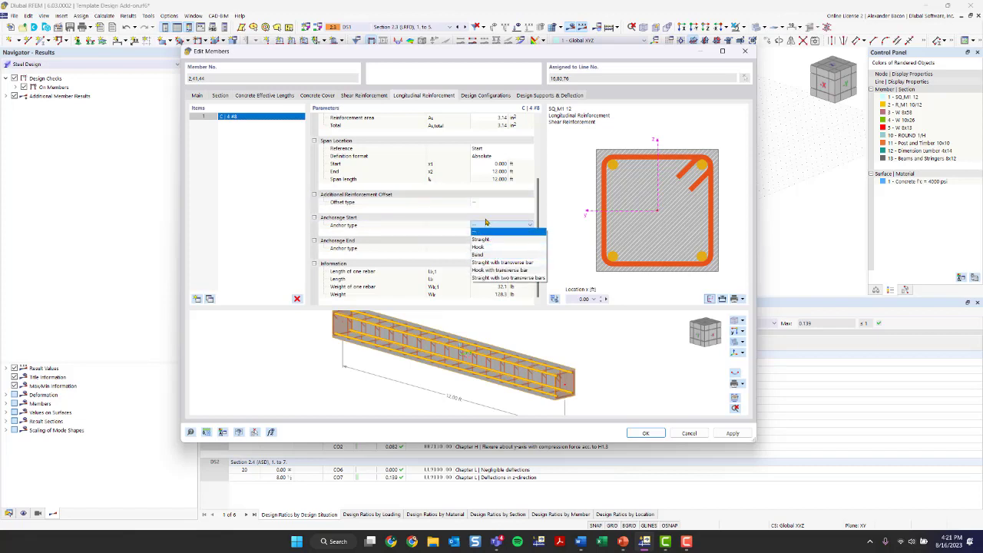
click(485, 226)
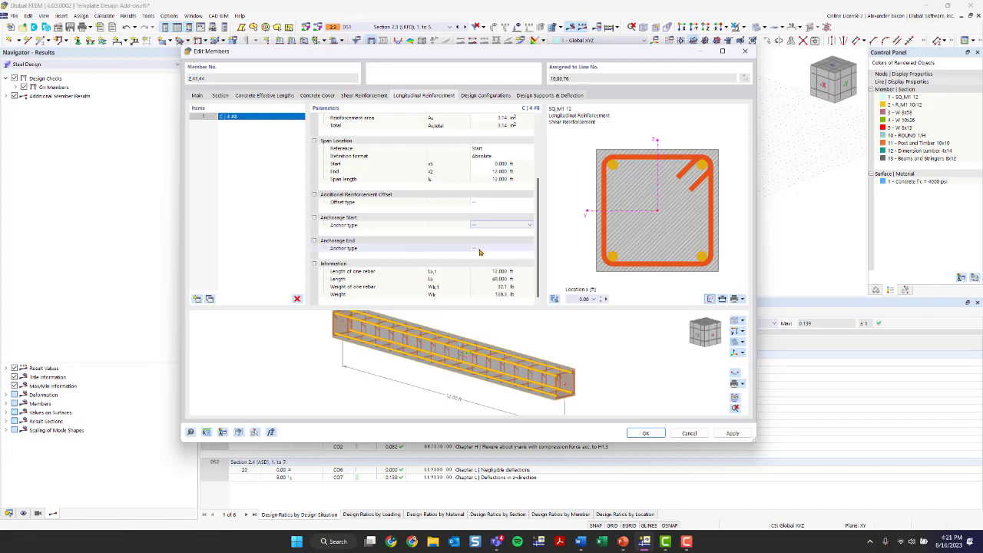
scroll(479, 245, up, 3)
Review the default ACI 318 strength configuration's parameters for members, stability, surfaces and punching.
click(484, 96)
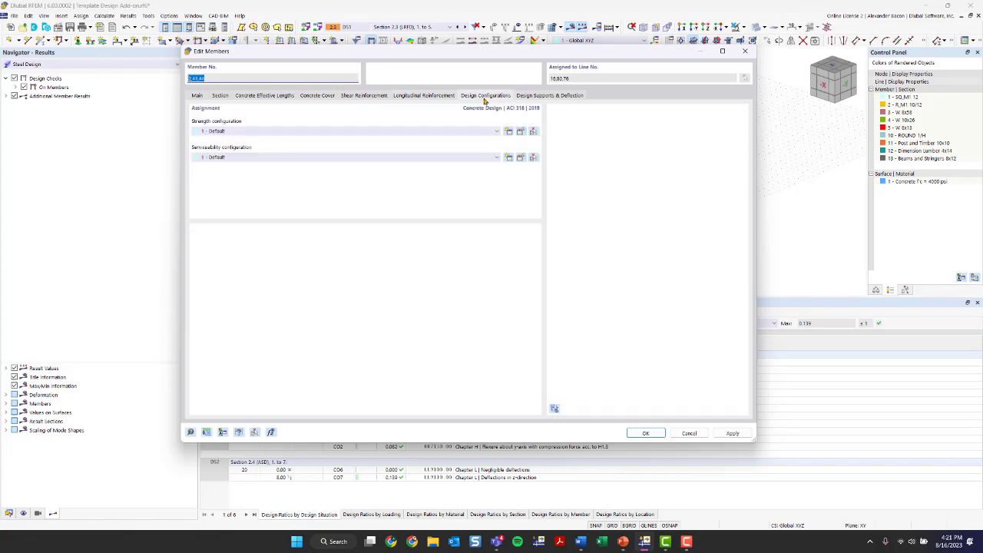
click(521, 133)
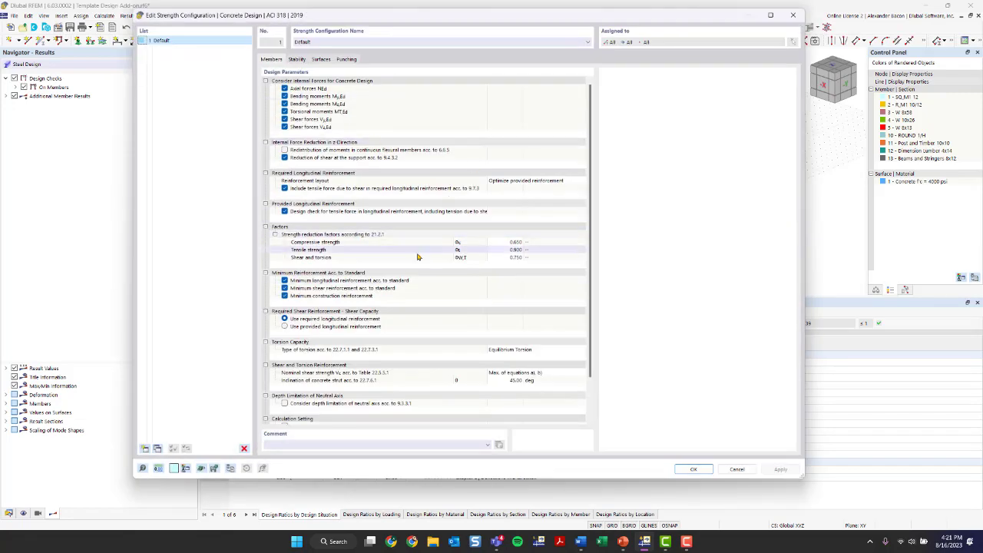
scroll(418, 257, down, 2)
scroll(421, 263, up, 2)
click(296, 59)
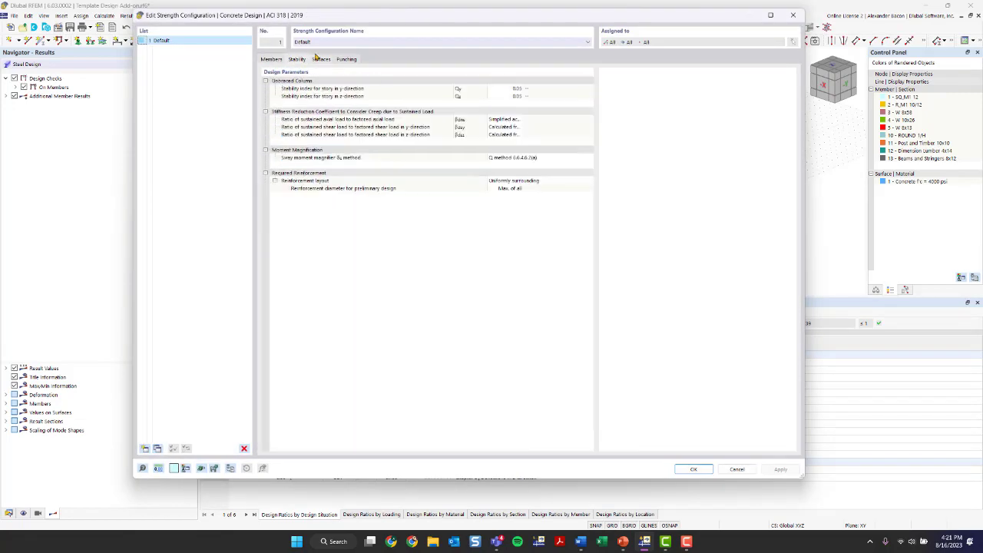
click(318, 59)
click(351, 59)
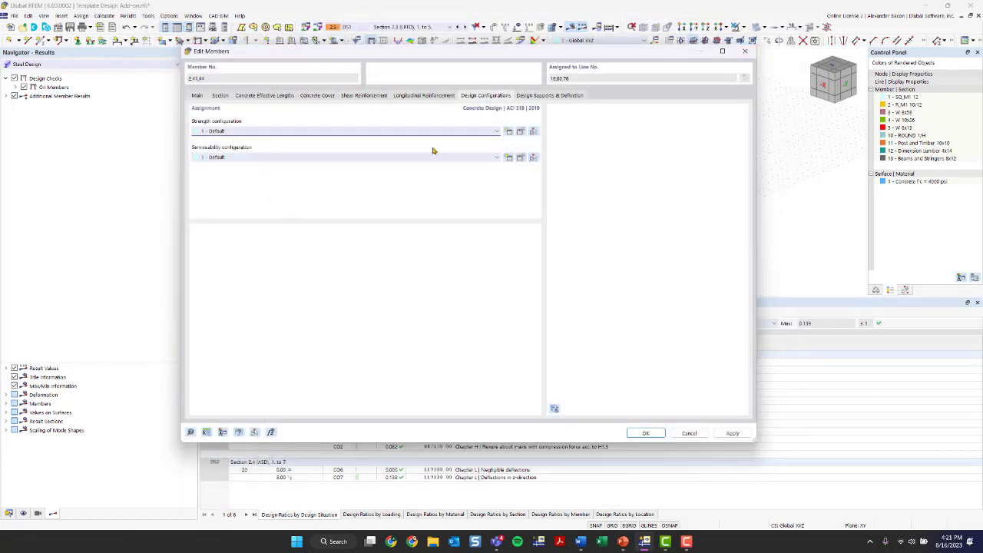
Review the default serviceability configuration and the design supports and deflection settings, and accept the edits to members 2, 41 and 44.
click(522, 157)
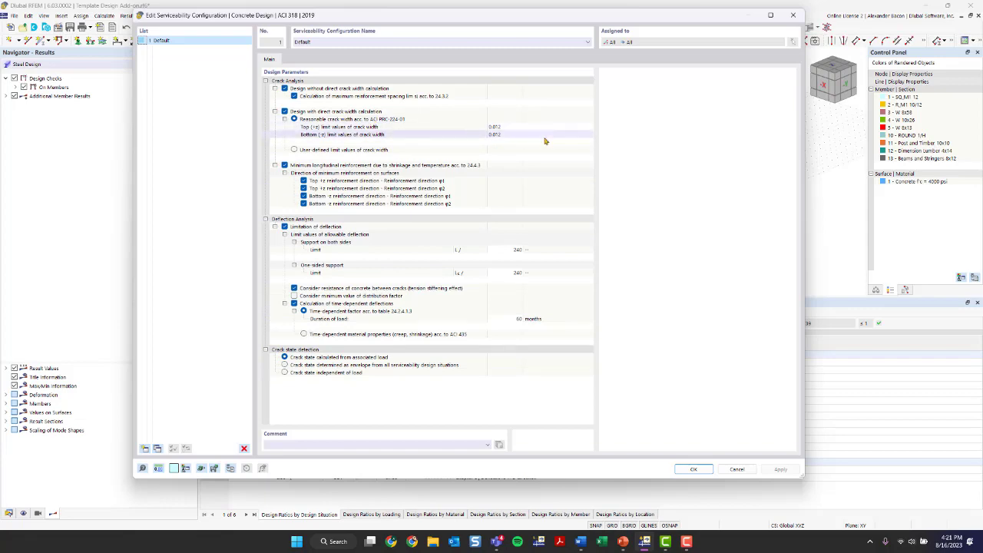
click(793, 14)
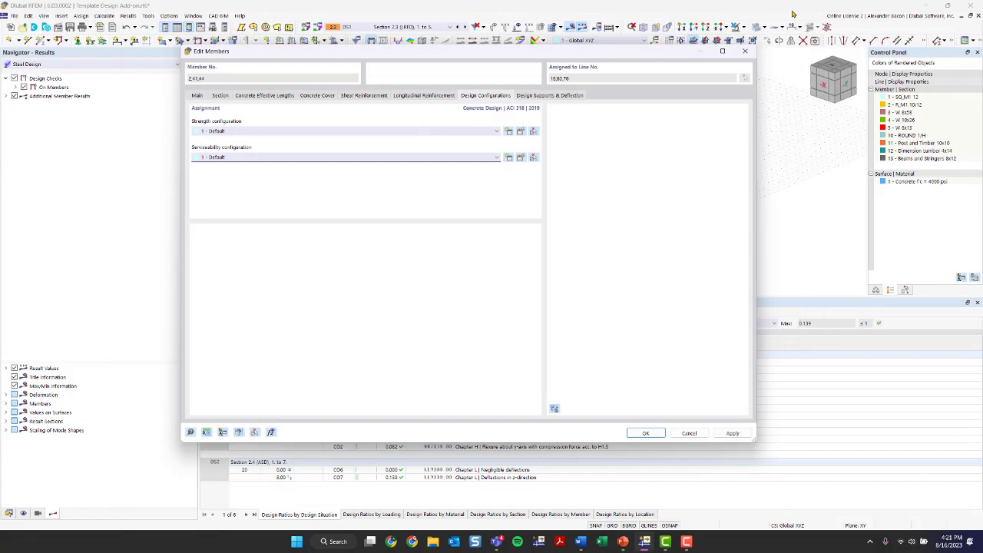
click(571, 95)
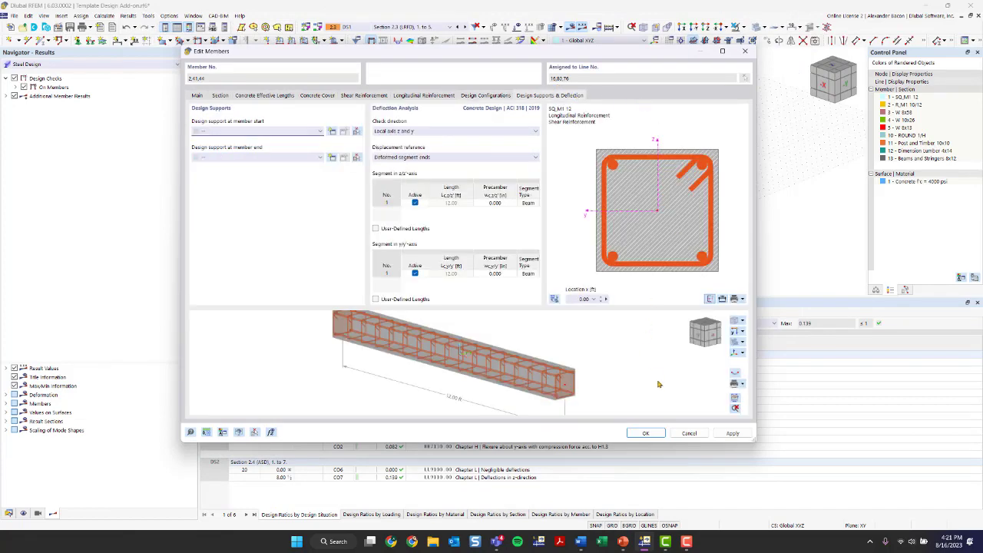
click(645, 433)
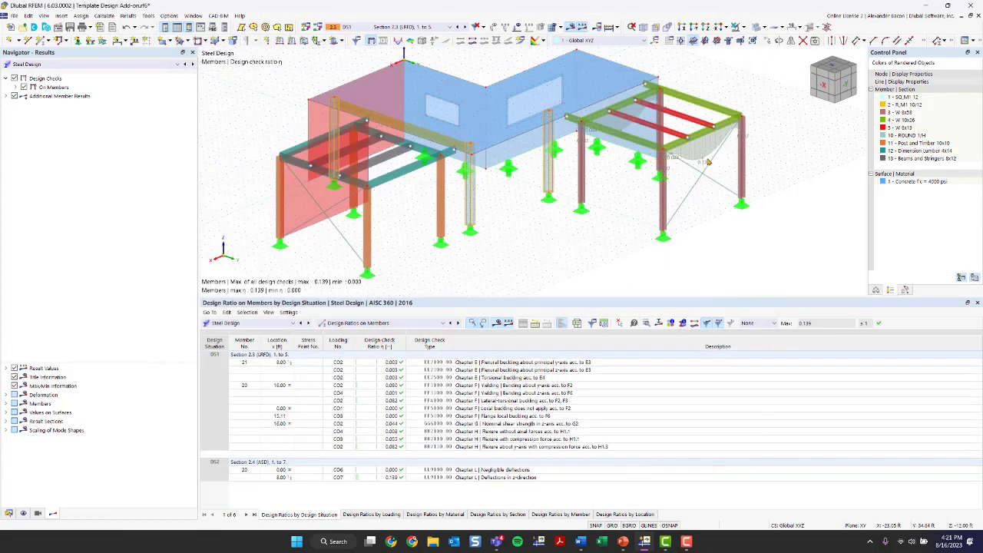
Switch the results table to Concrete Design, run its calculation and display the design ratios on members.
click(251, 322)
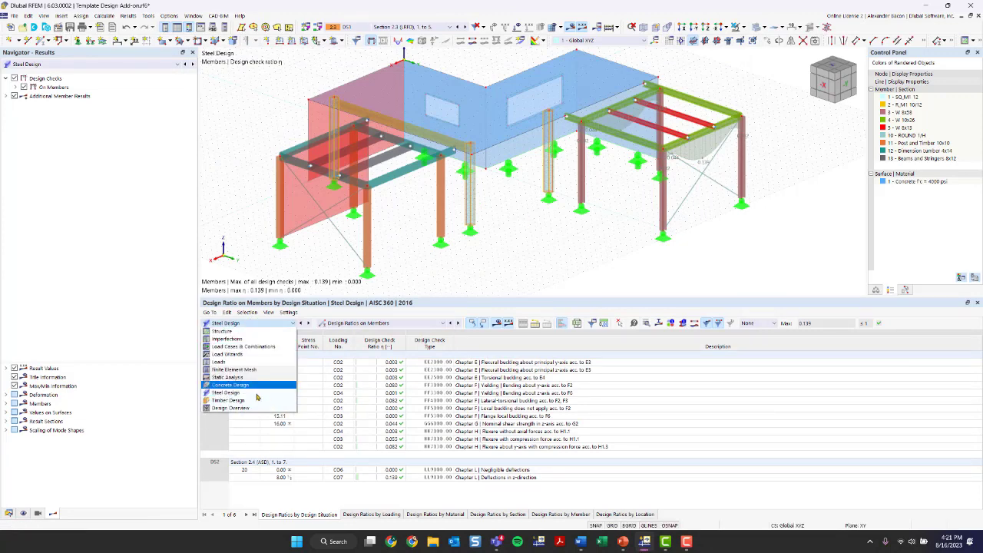
click(235, 385)
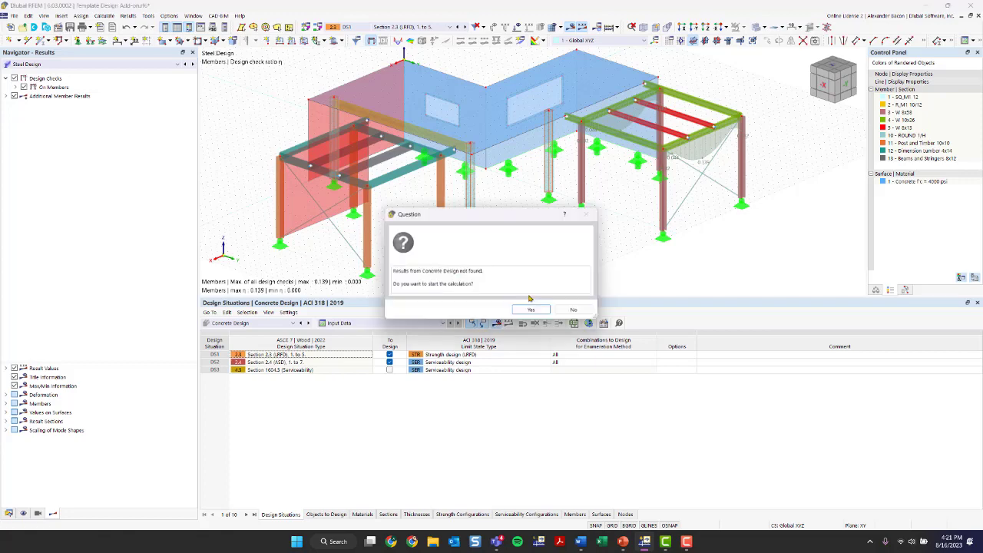
click(530, 309)
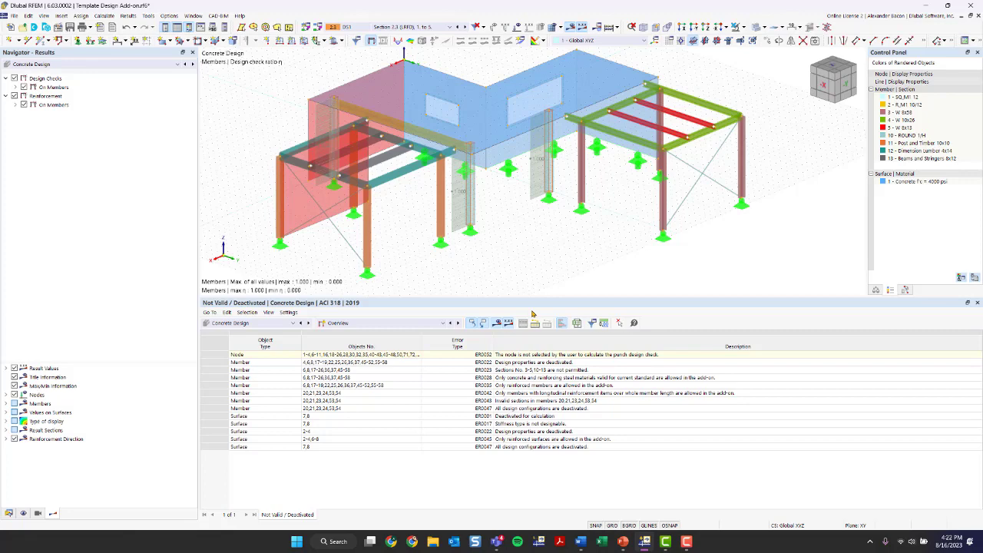
click(361, 322)
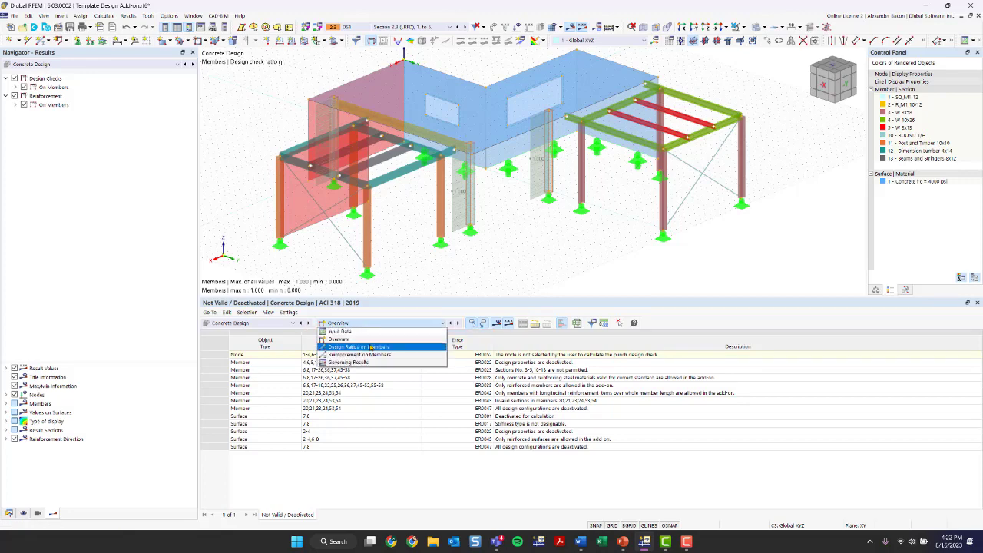
click(370, 349)
In the Concrete Design's objects to design, turn off designing all nodes with punching, surfaces and members, accepting the deletion of results.
click(365, 322)
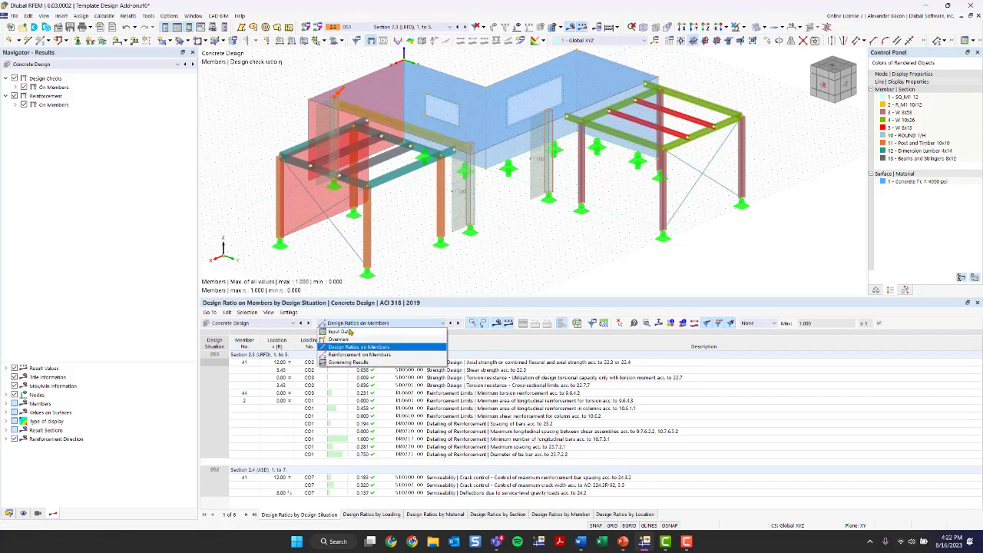
click(343, 332)
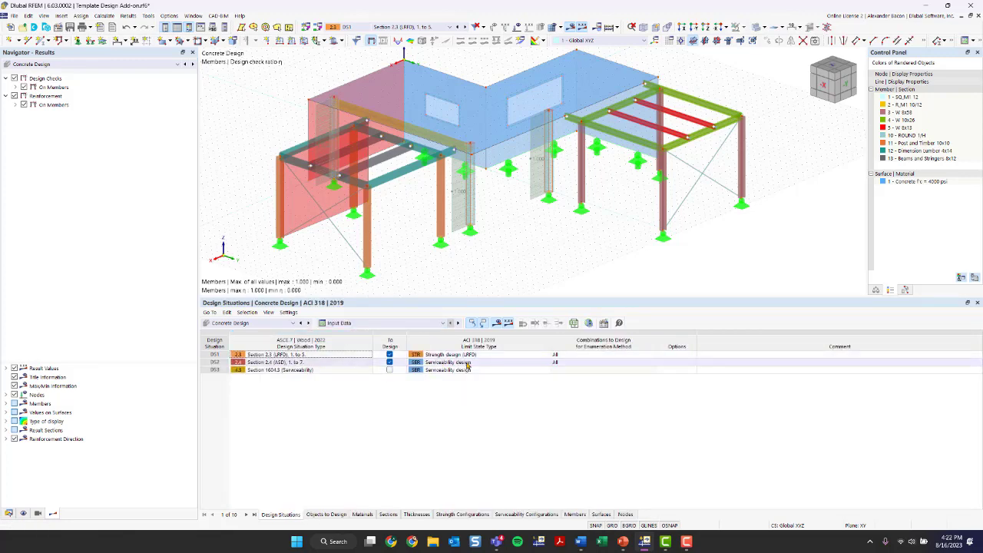
click(323, 513)
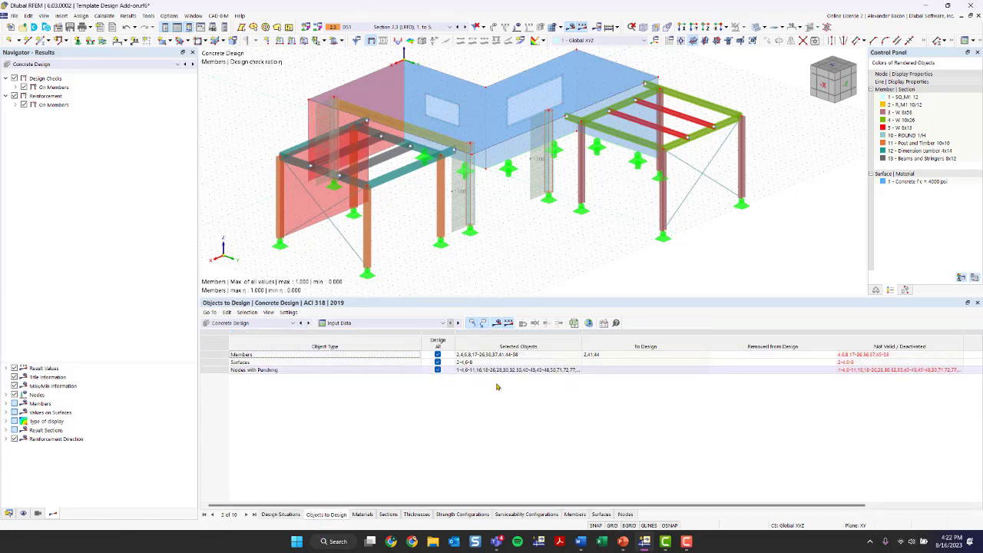
click(438, 370)
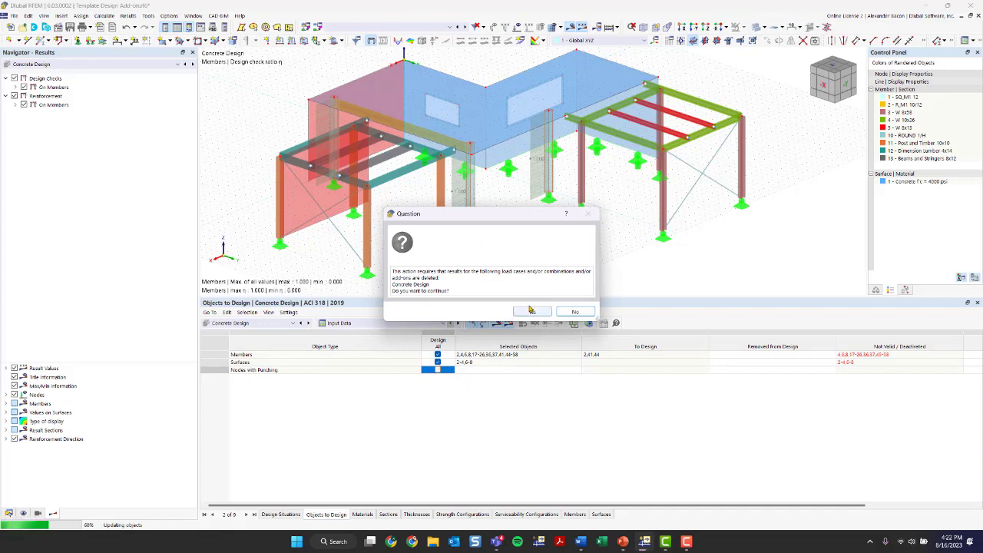
click(531, 311)
click(438, 362)
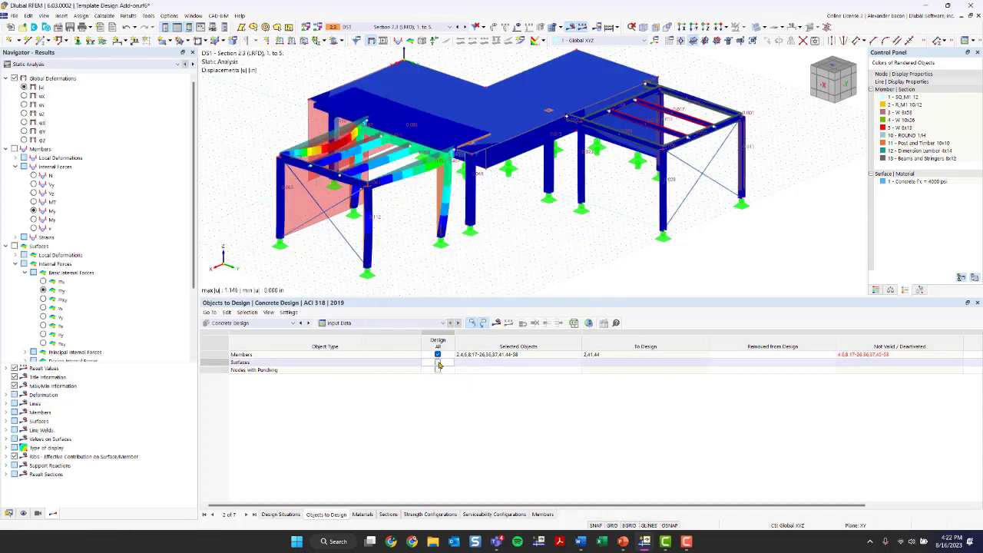
click(437, 354)
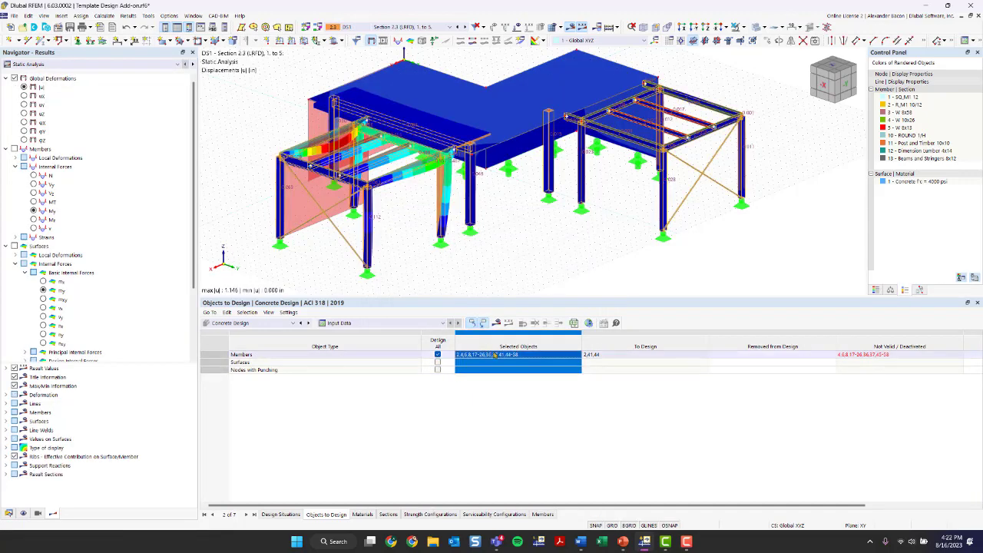
click(437, 353)
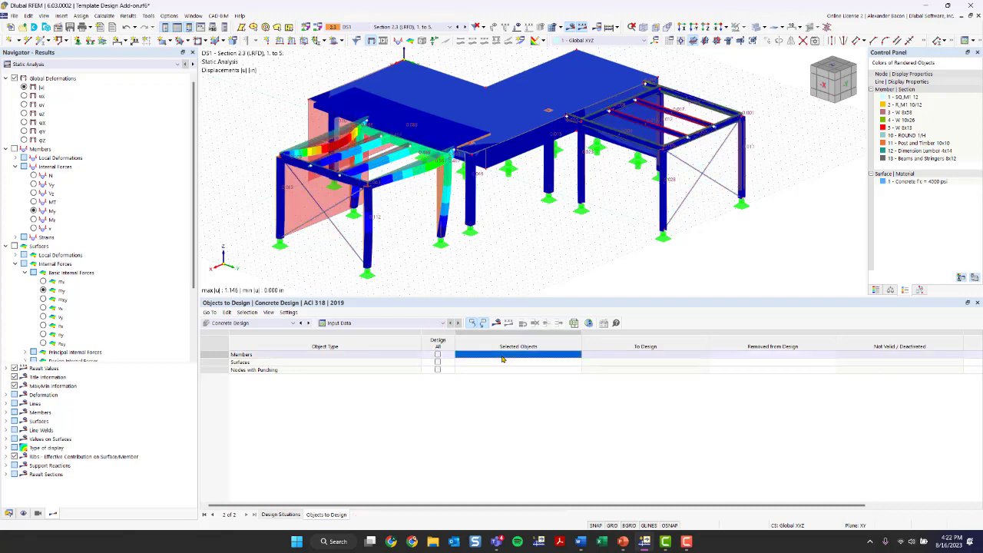
Assign only the concrete columns 2, 41 and 44 graphically as the members for Concrete Design.
click(577, 354)
click(439, 188)
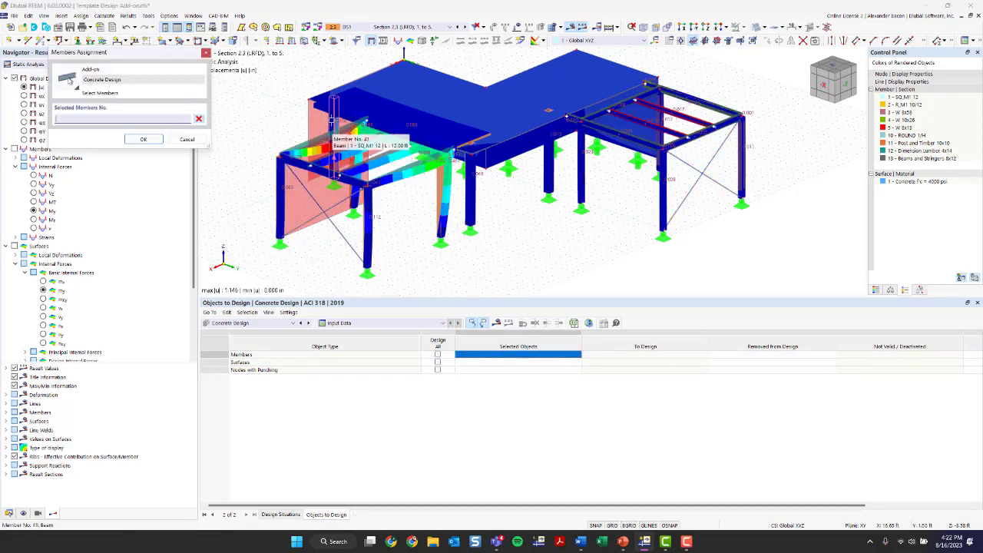
click(468, 203)
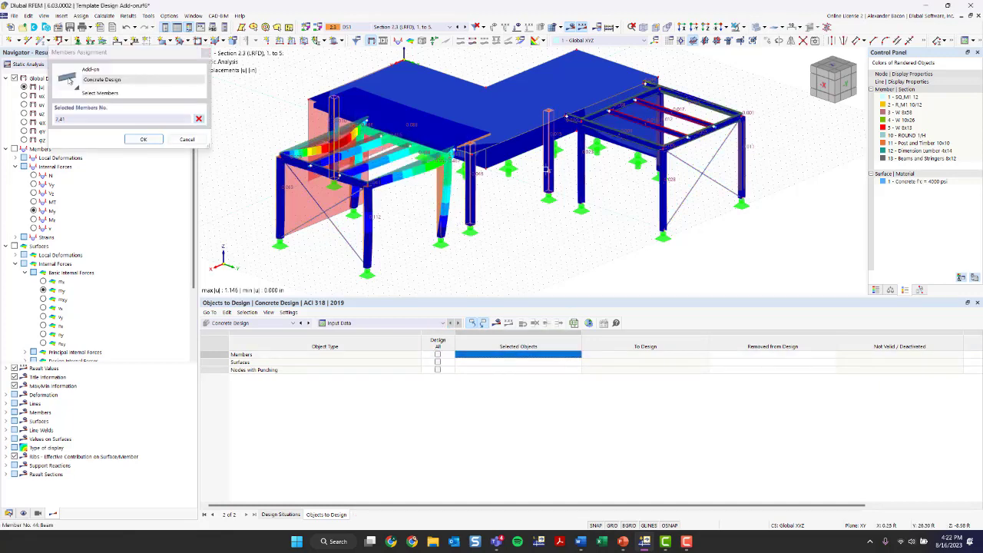
click(549, 169)
click(143, 139)
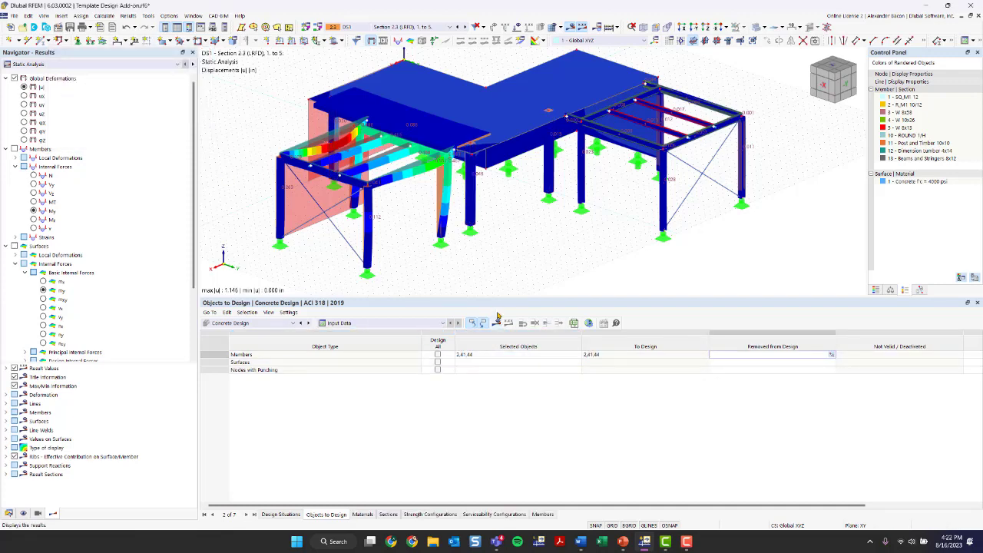
Recalculate the Concrete Design for the assigned members and show the results.
ctrl+middle_drag(495, 233, 431, 263)
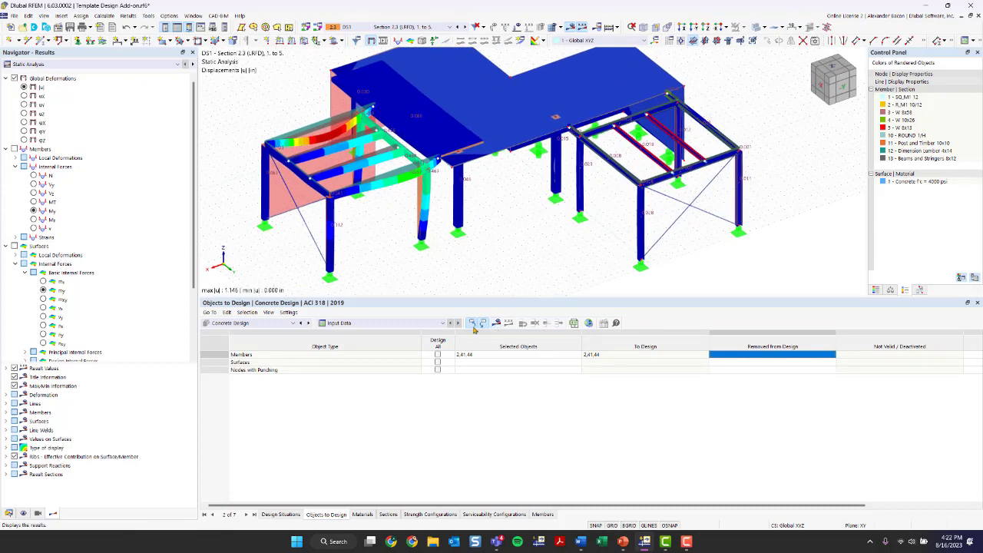
click(496, 322)
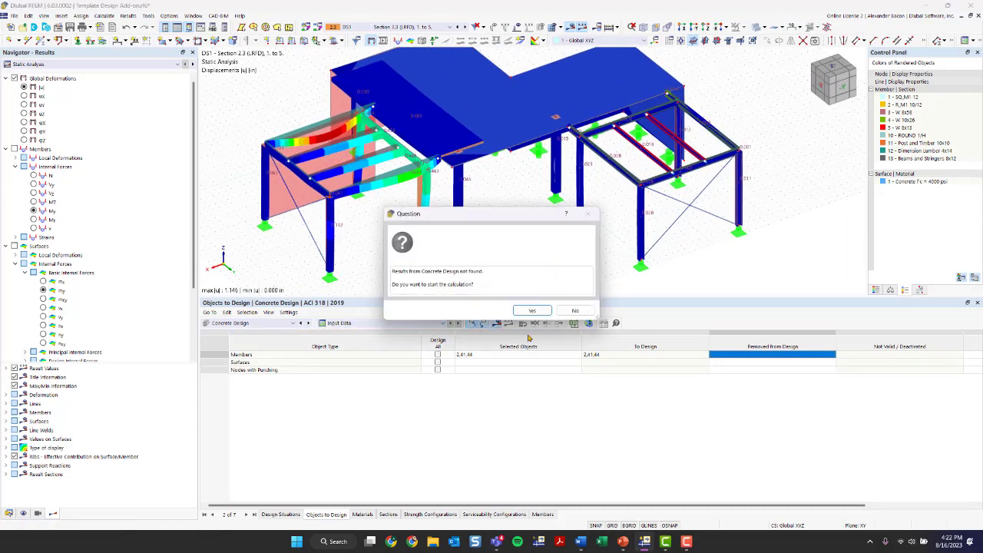
click(529, 311)
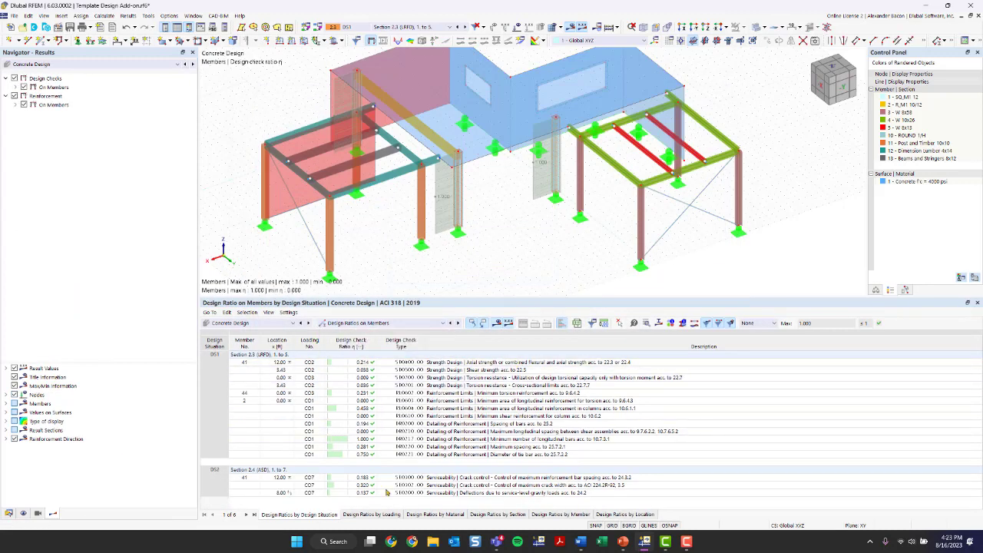
Inspect the concrete columns' results and the details of member 2's minimum number of longitudinal bars check acc. to 10.7.3.1.
scroll(456, 179, up, 1)
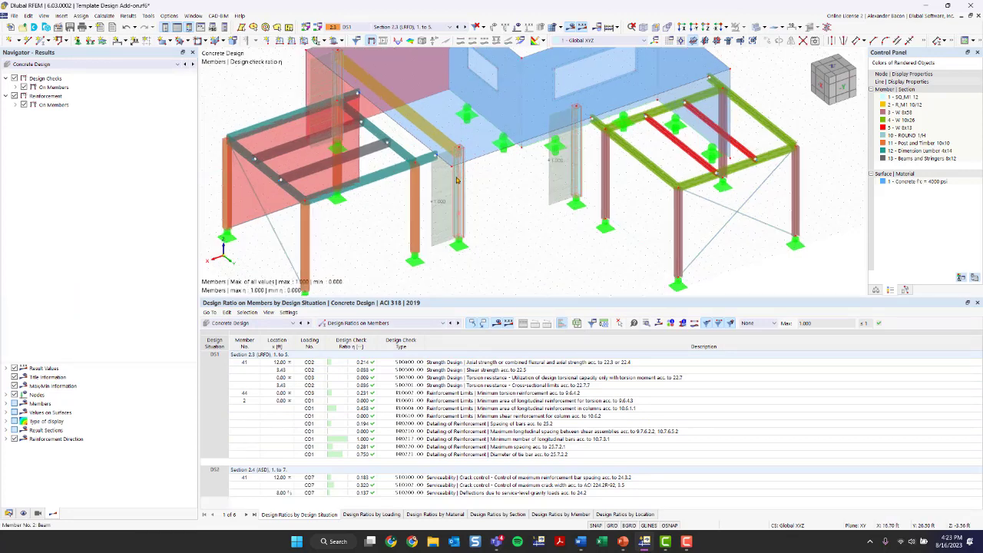
scroll(456, 179, up, 4)
scroll(520, 213, down, 4)
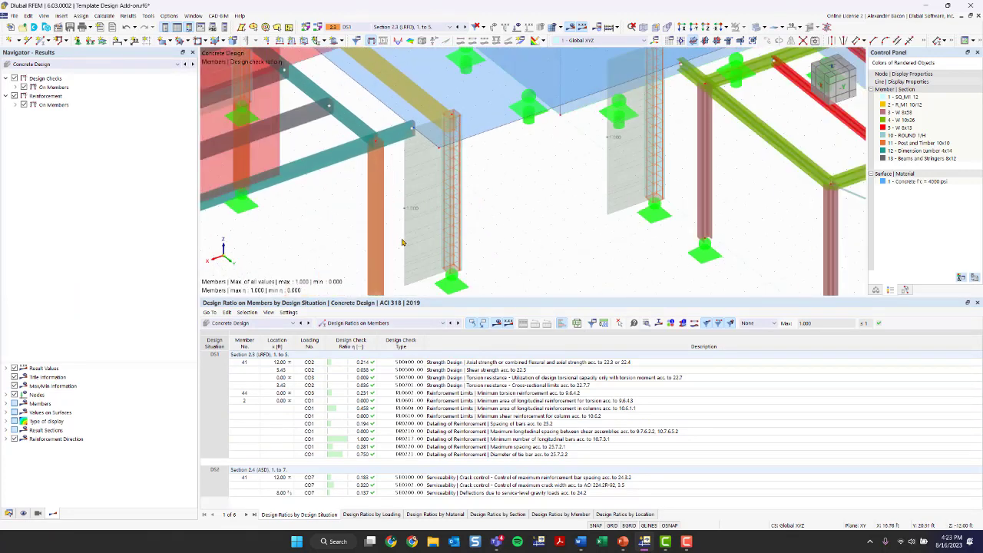
scroll(611, 175, down, 1)
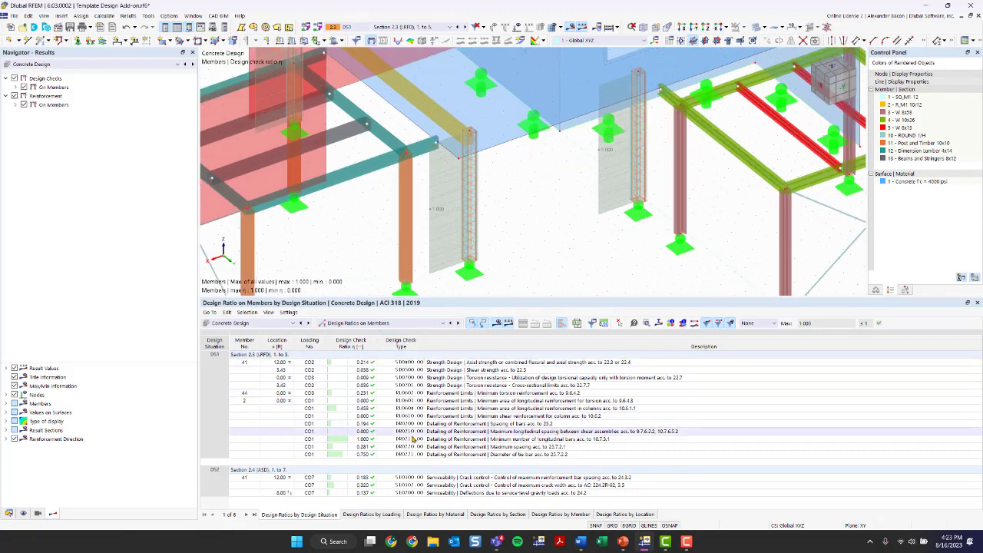
click(366, 439)
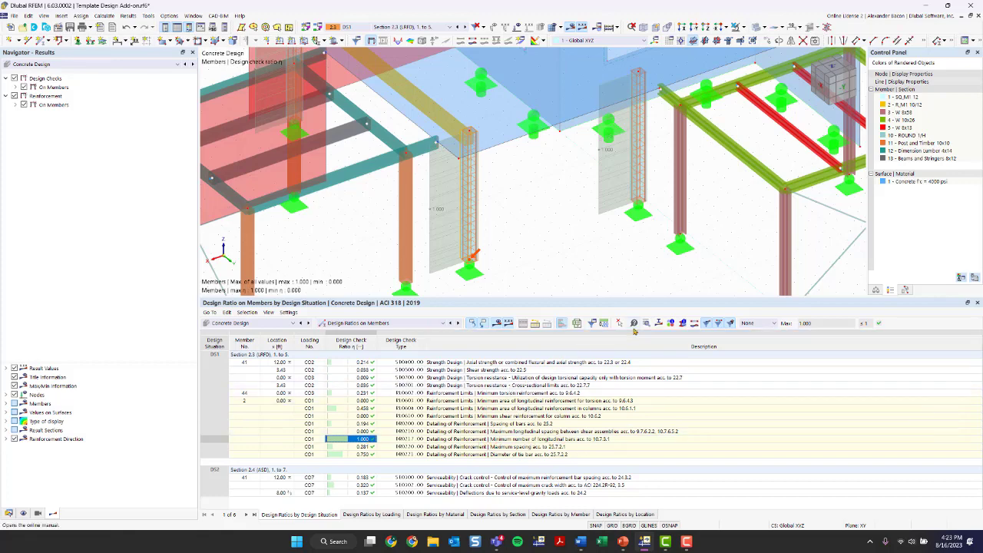
double_click(677, 436)
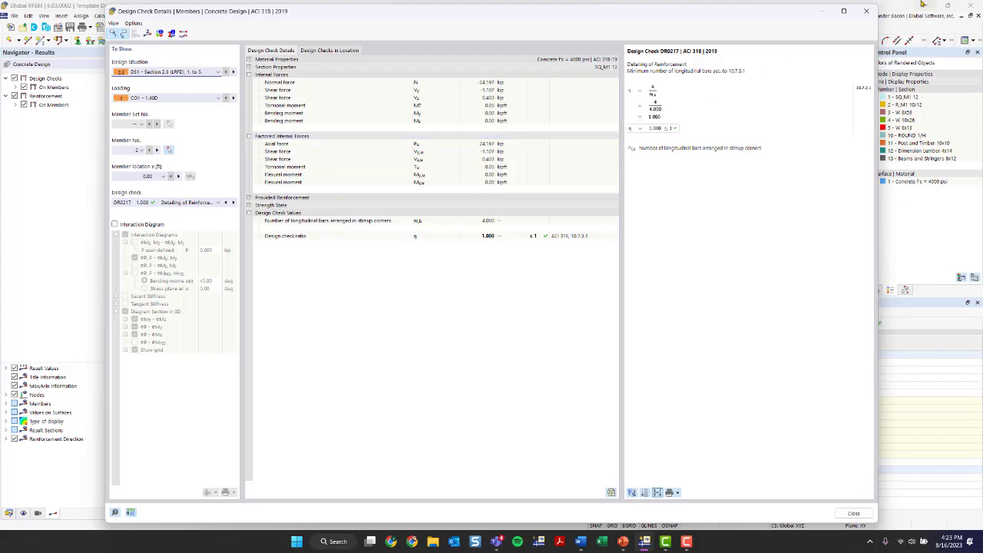
click(866, 11)
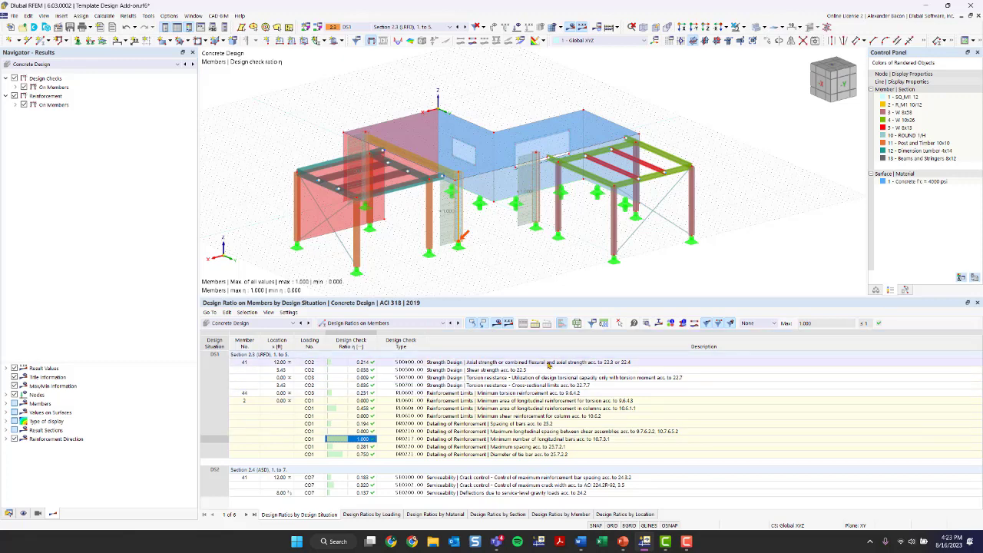
Inspect member 41's axial or combined flexural and axial strength check details, including its 2D and 3D interaction diagrams.
click(542, 362)
double_click(545, 365)
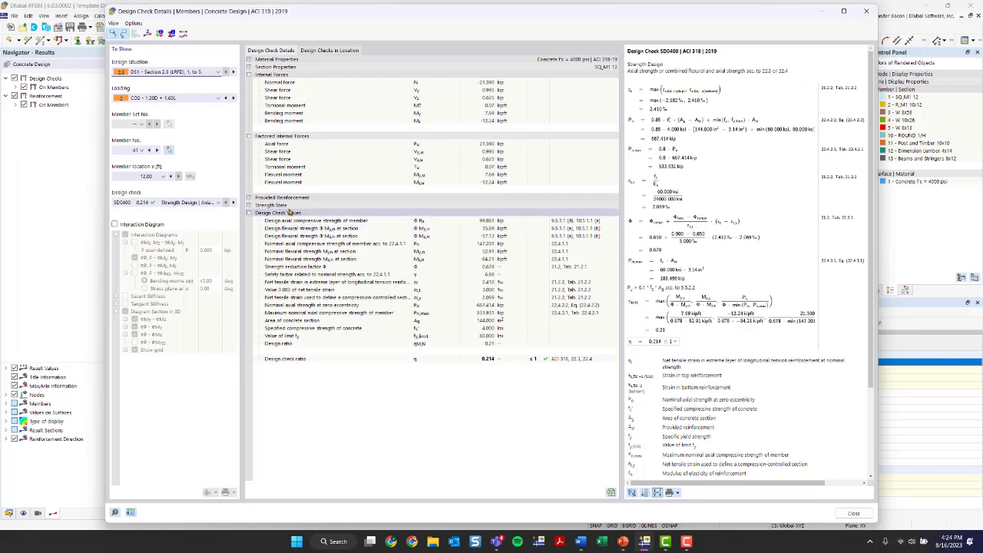
click(115, 225)
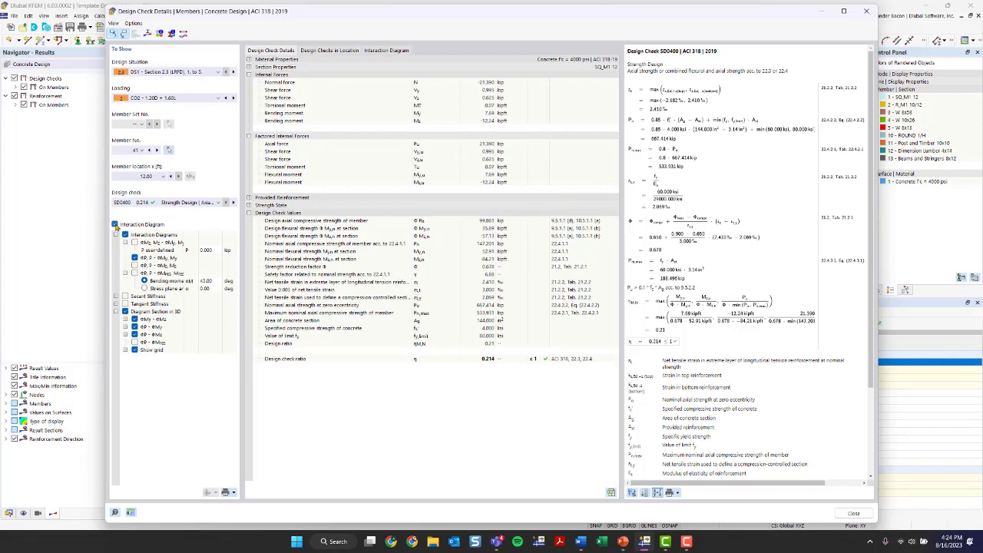
click(376, 54)
ctrl+middle_drag(746, 279, 780, 325)
scroll(568, 169, down, 3)
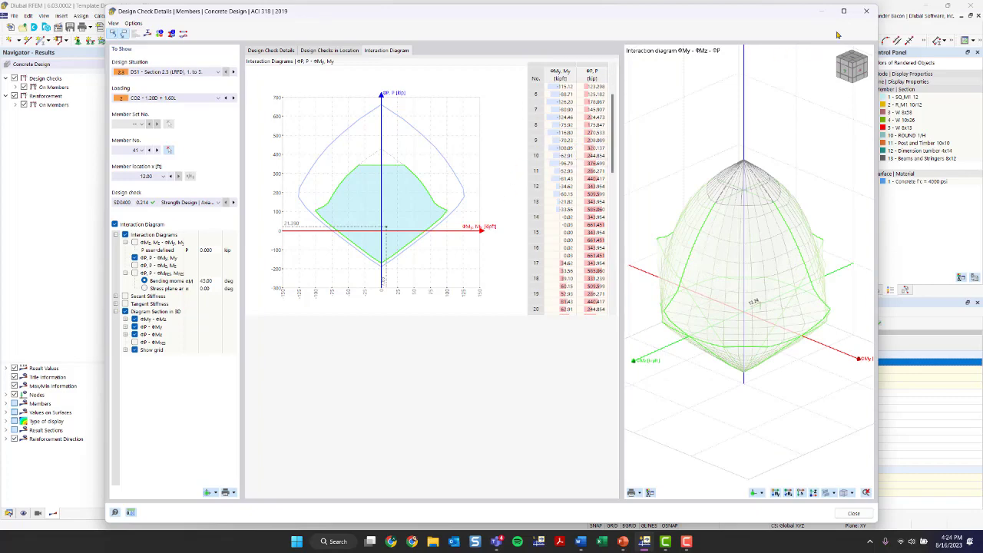
click(866, 10)
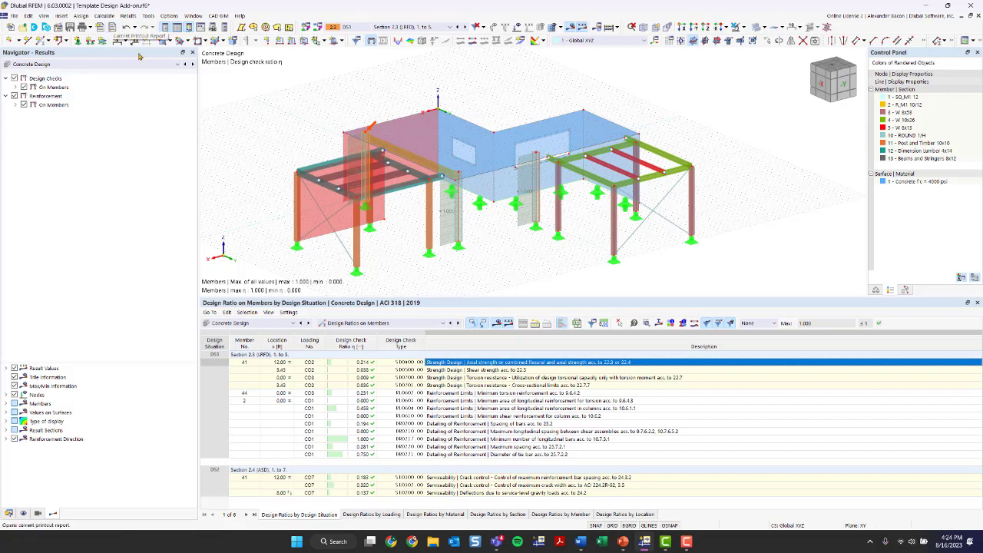
Enlarge the model view, show the model data in the navigator, and create a new printout report named University Days.
drag(299, 296, 296, 385)
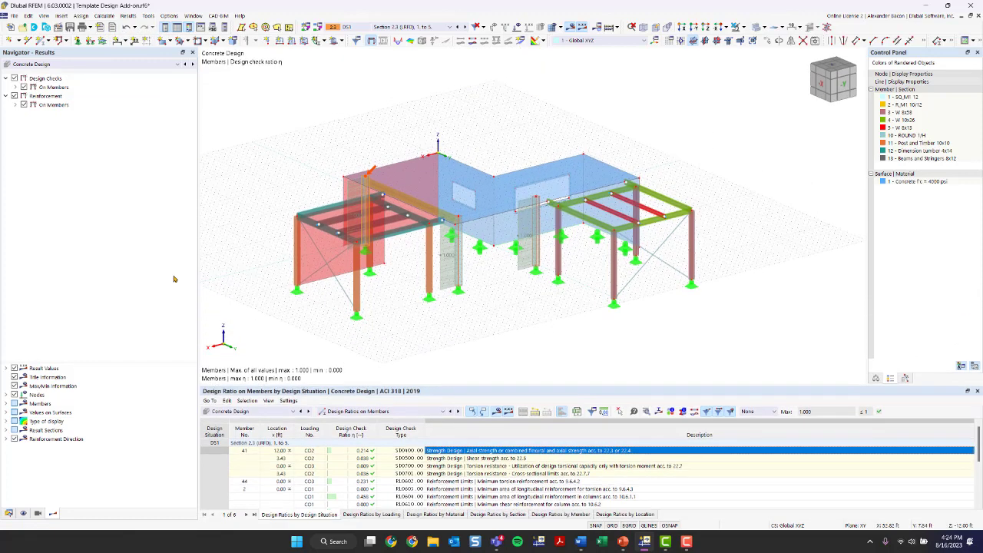
drag(199, 280, 112, 278)
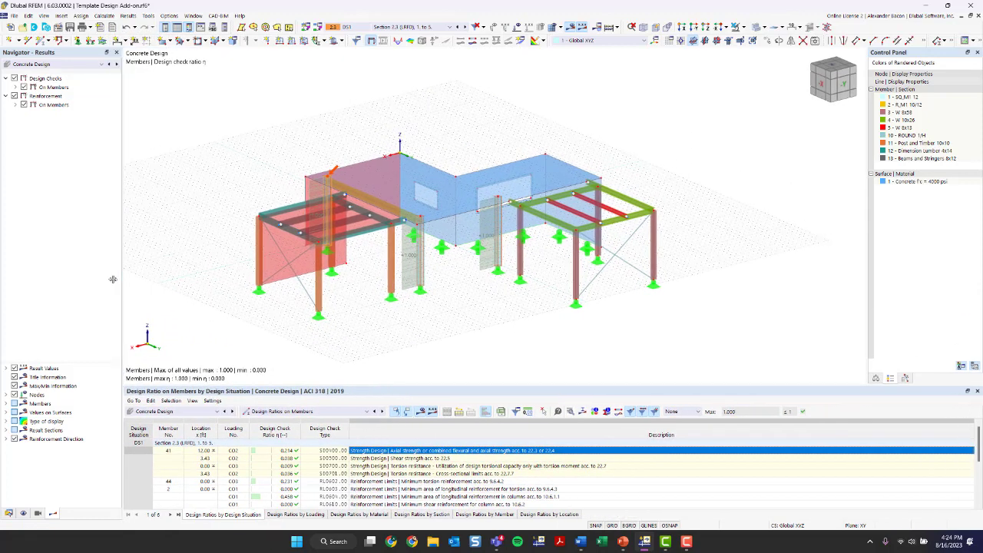
click(9, 513)
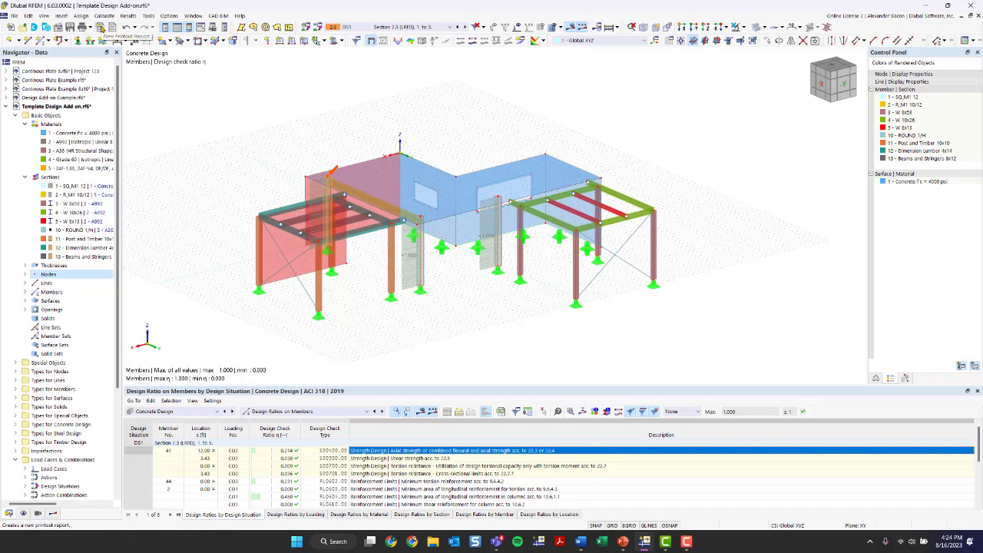
click(101, 27)
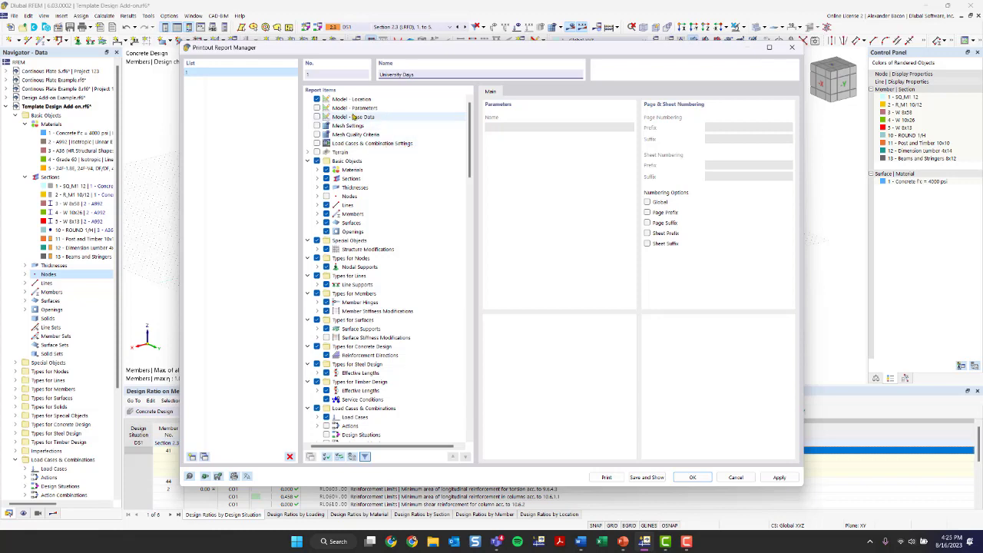
Examine the Basic Objects report items, including the detailed entries listed under Members.
scroll(354, 116, down, 2)
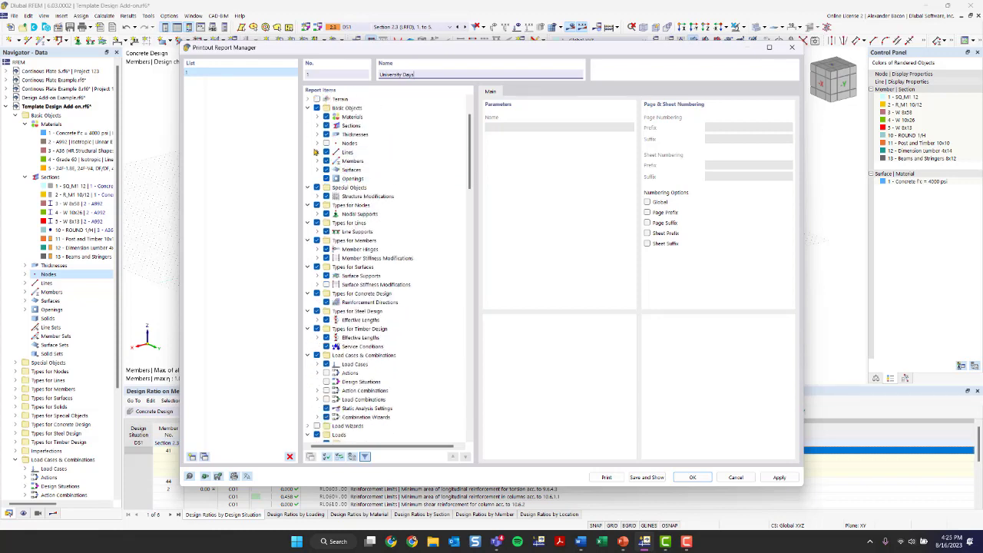
click(317, 161)
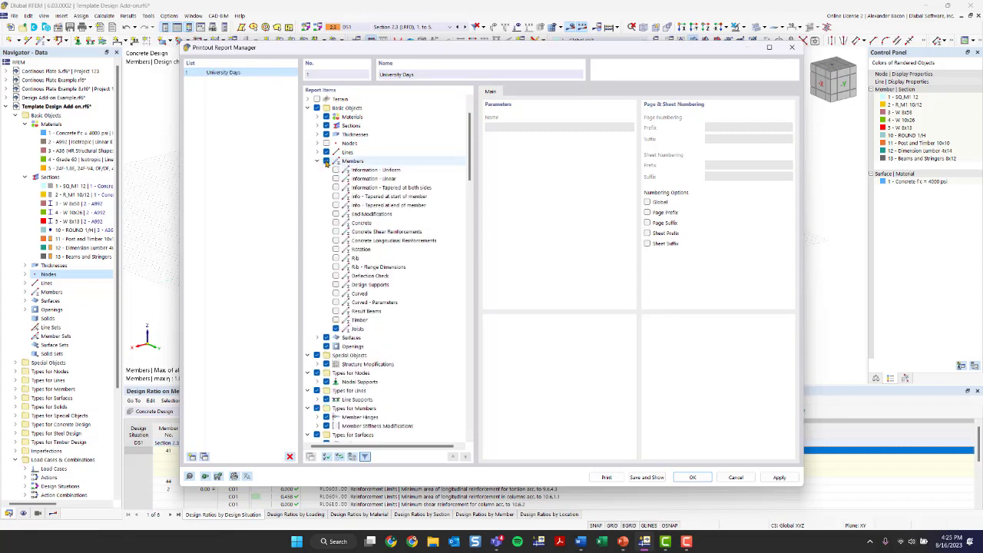
click(335, 329)
scroll(342, 323, up, 2)
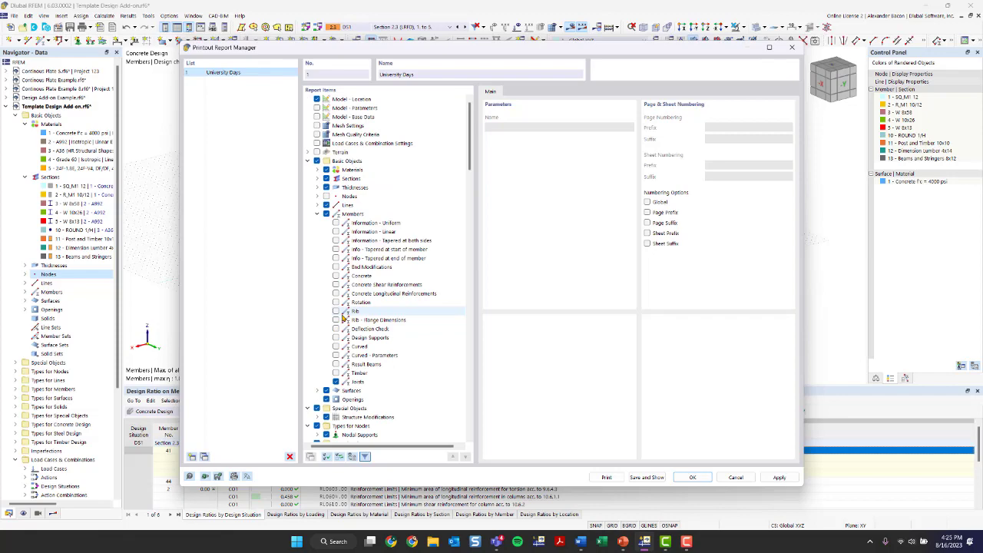
click(318, 214)
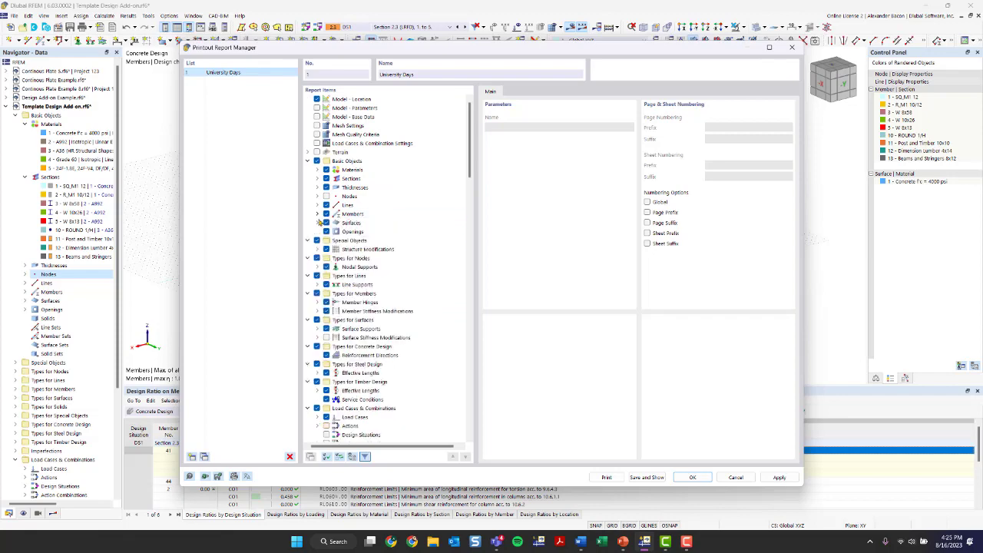
click(317, 223)
click(317, 222)
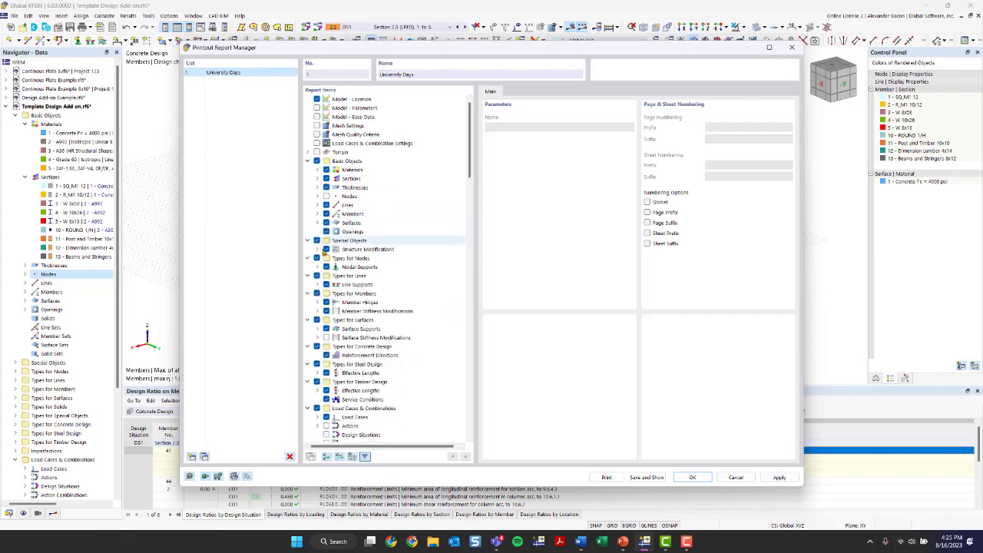
Look through the report items for load cases, loads, parts list and static analysis results.
scroll(330, 276, down, 4)
scroll(333, 296, down, 6)
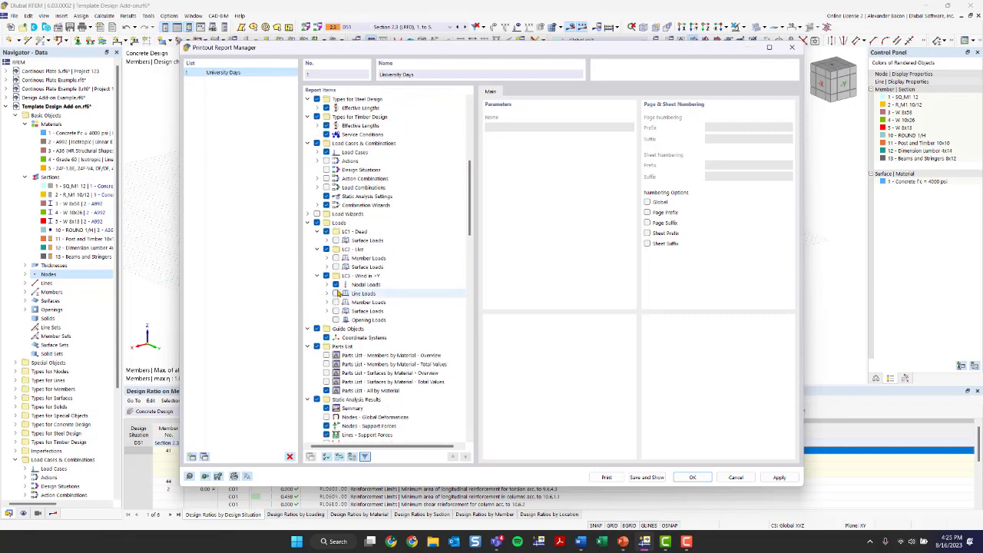
scroll(338, 293, up, 10)
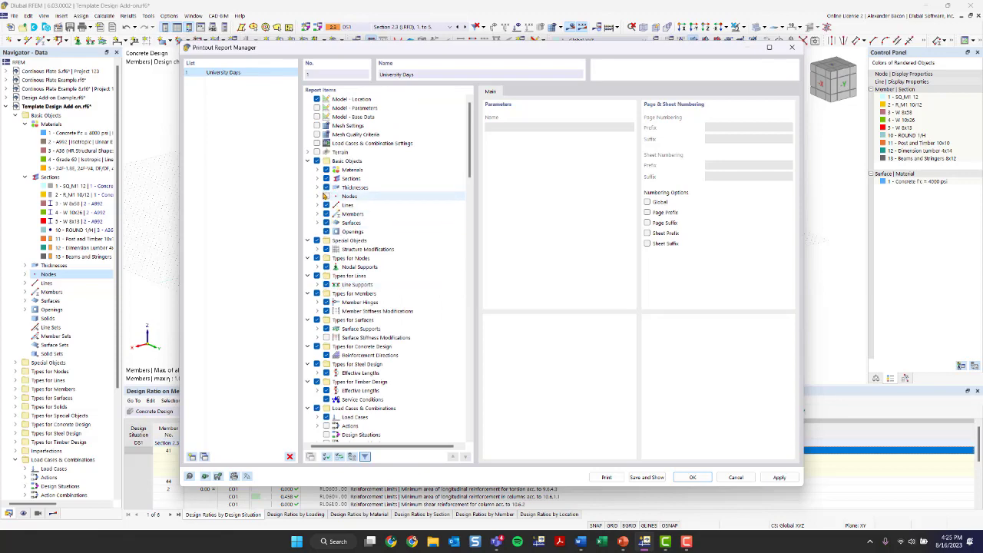
scroll(324, 197, down, 20)
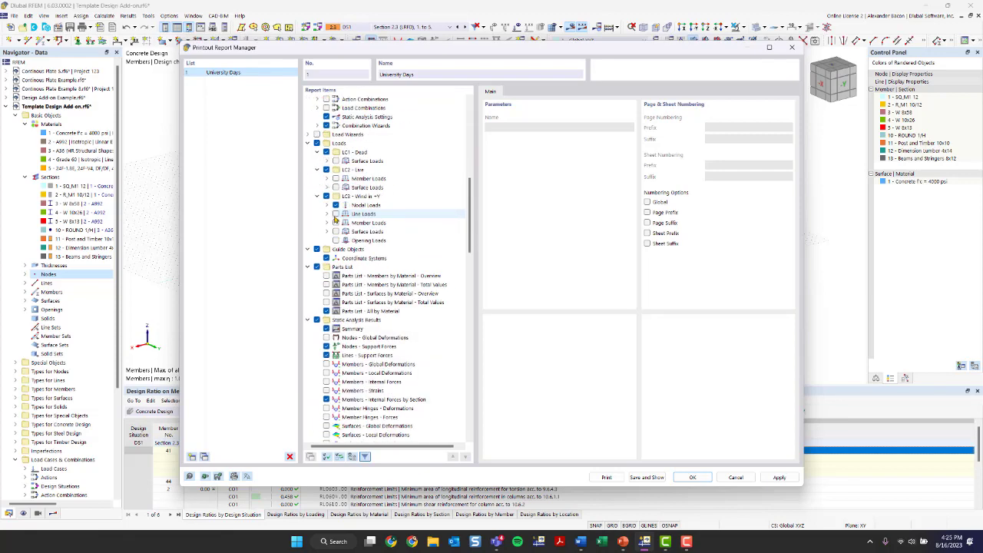
scroll(337, 225, up, 7)
Collapse all report items and examine those under Timber Design, its strength configurations and results, and Design Overview.
right_click(445, 215)
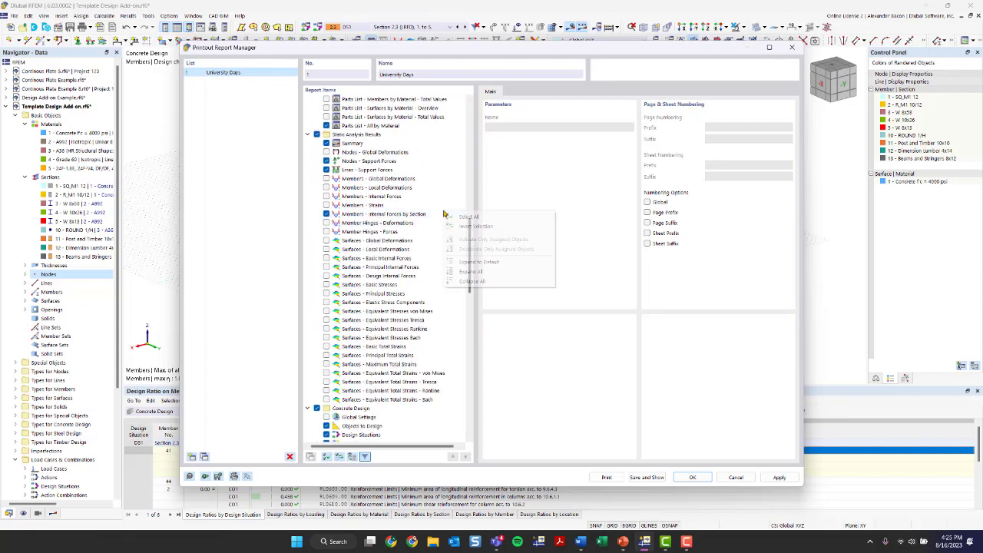
click(470, 282)
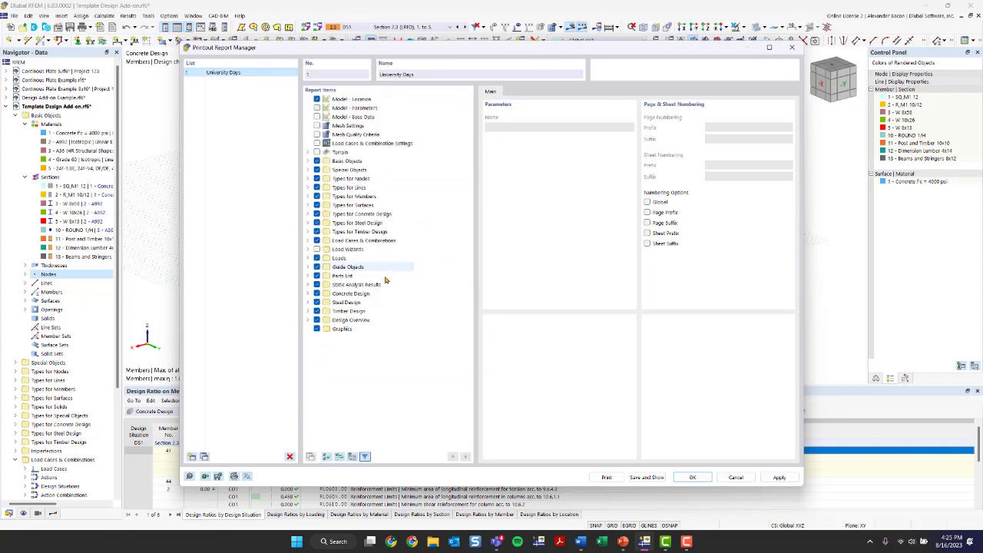
click(307, 311)
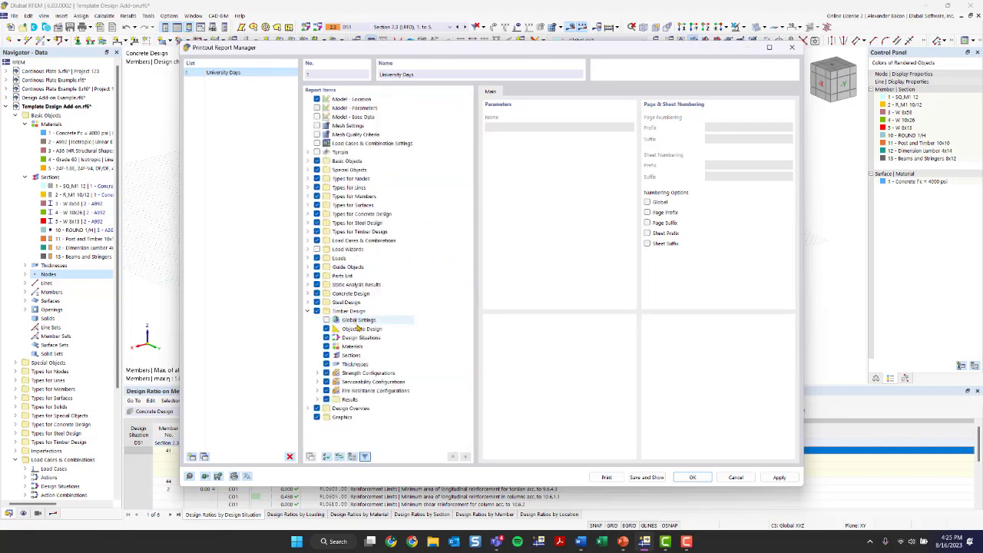
click(317, 372)
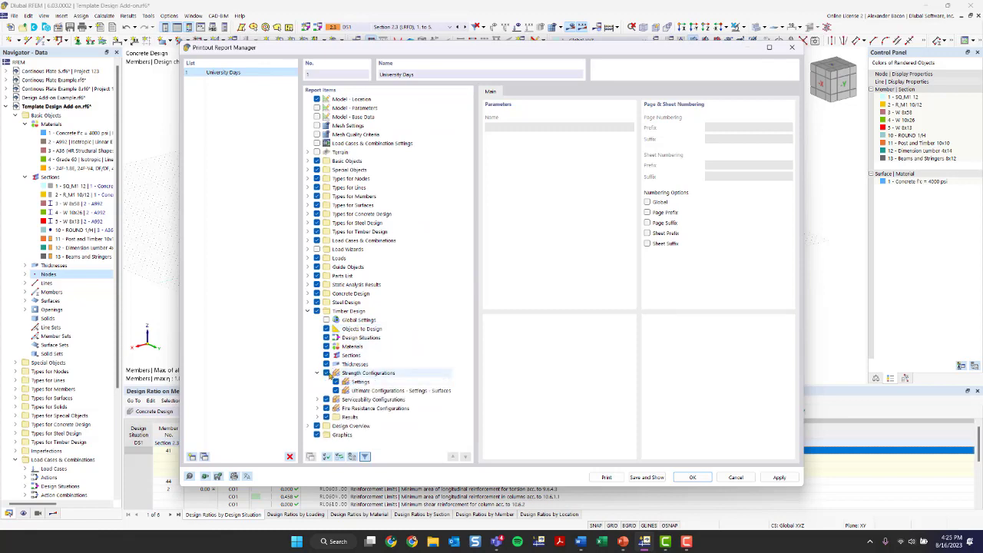
click(317, 372)
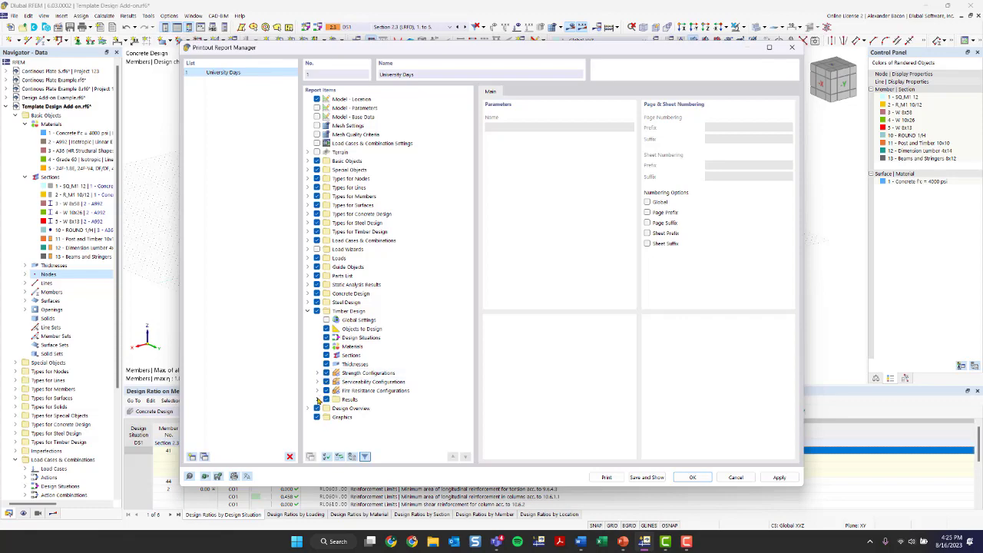
click(318, 400)
scroll(321, 405, down, 2)
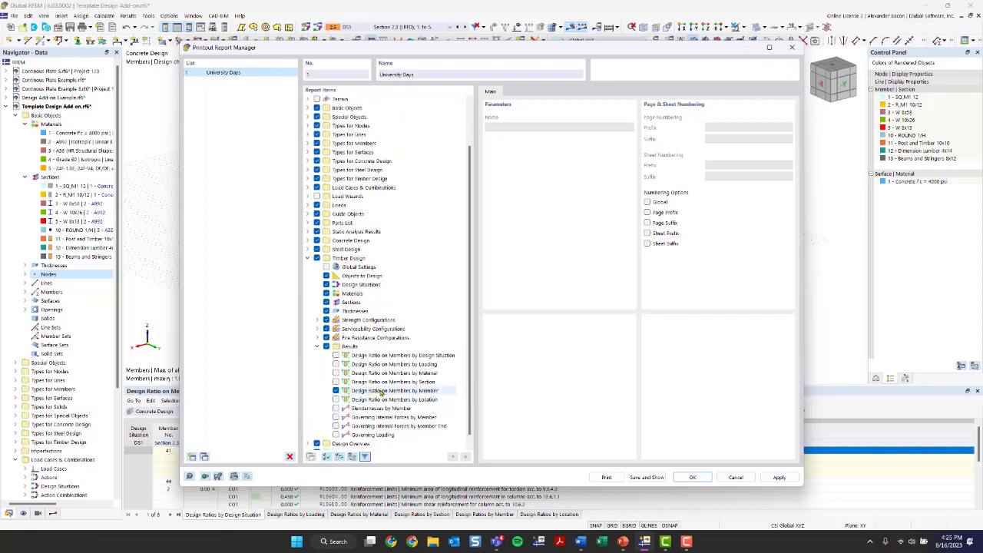
scroll(374, 388, down, 1)
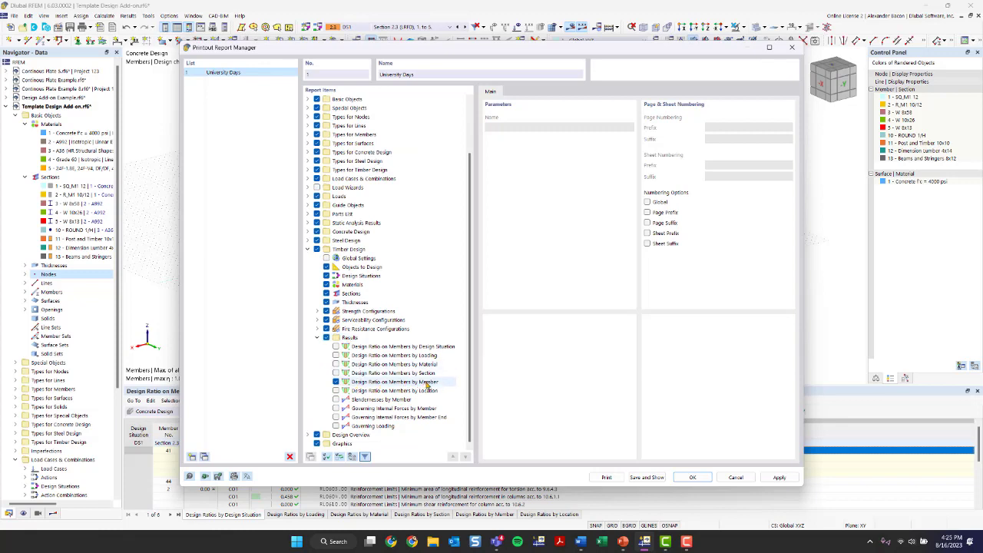
click(308, 435)
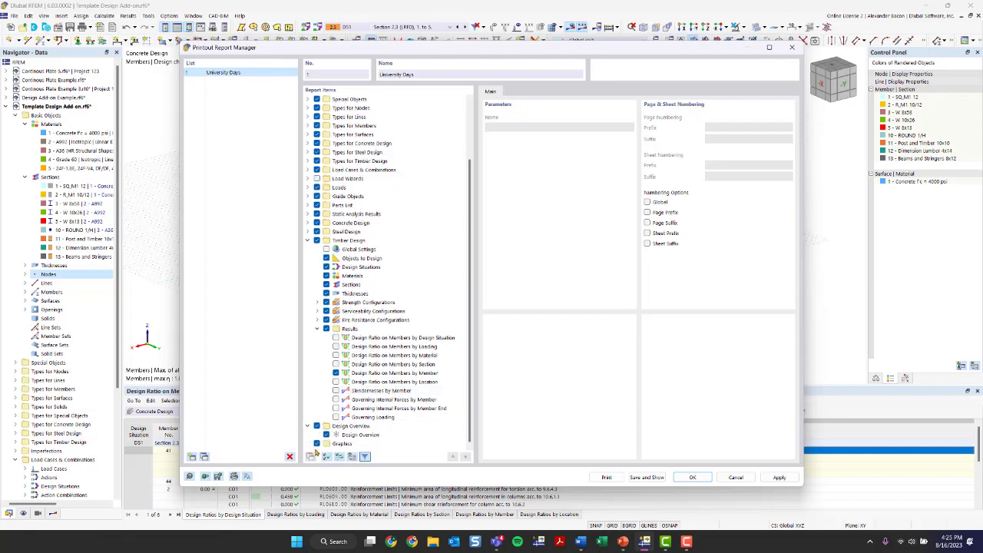
scroll(377, 238, up, 3)
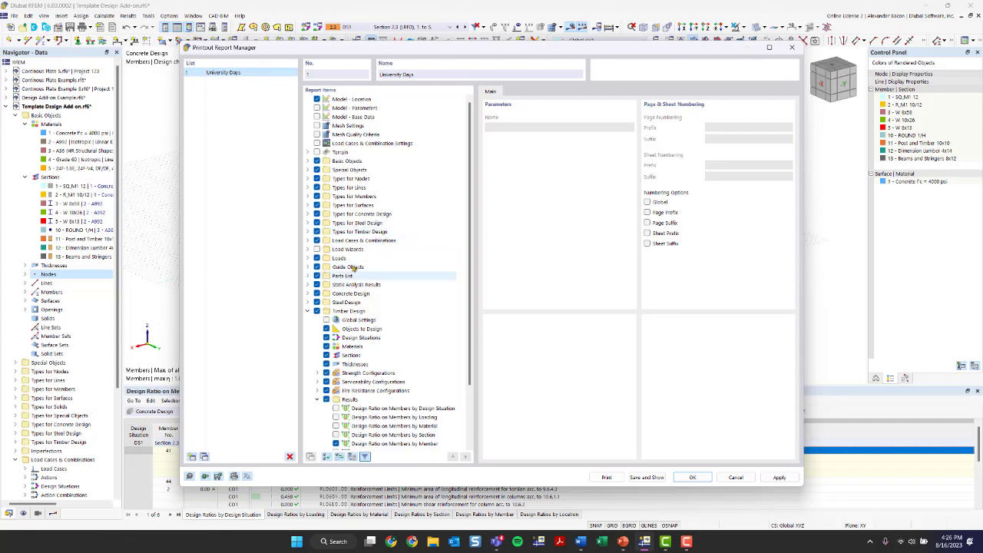
scroll(347, 215, down, 3)
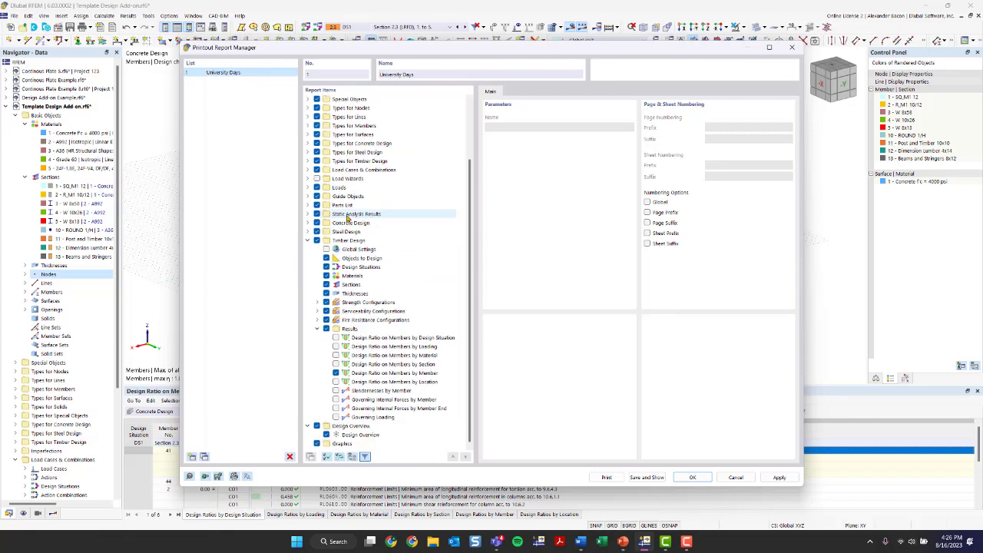
Check the report's language choices, and review the page setup and header options in the printer and page settings.
click(246, 476)
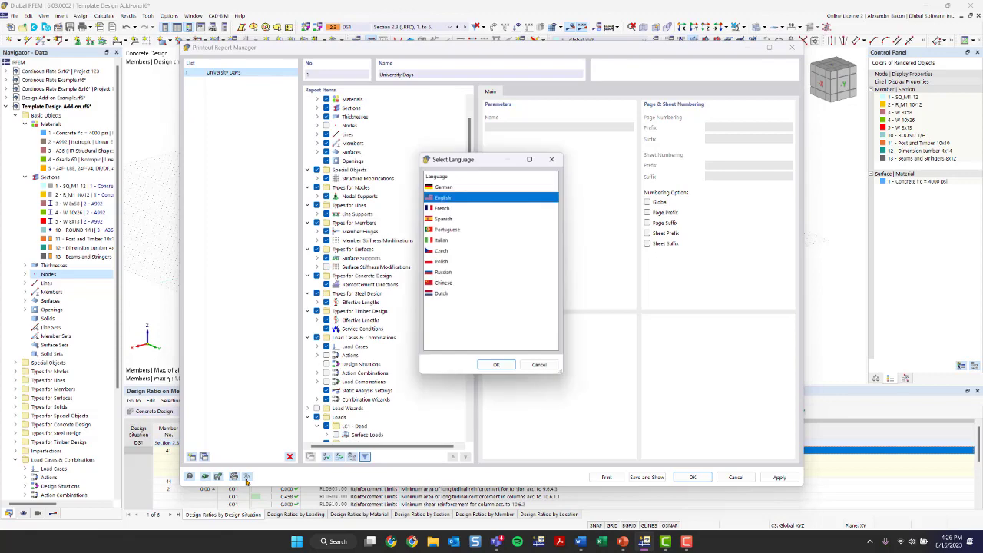
click(553, 160)
click(234, 476)
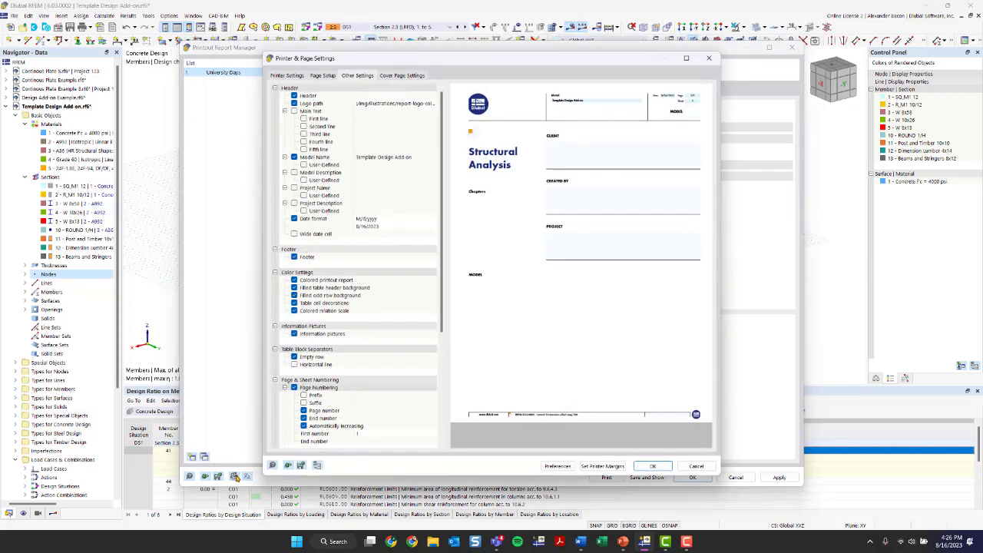
click(372, 97)
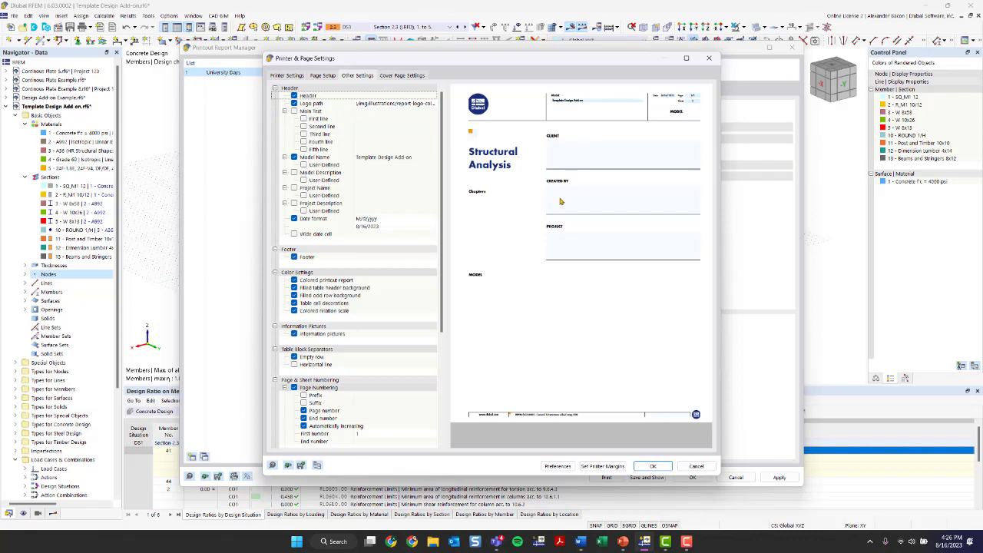
click(333, 77)
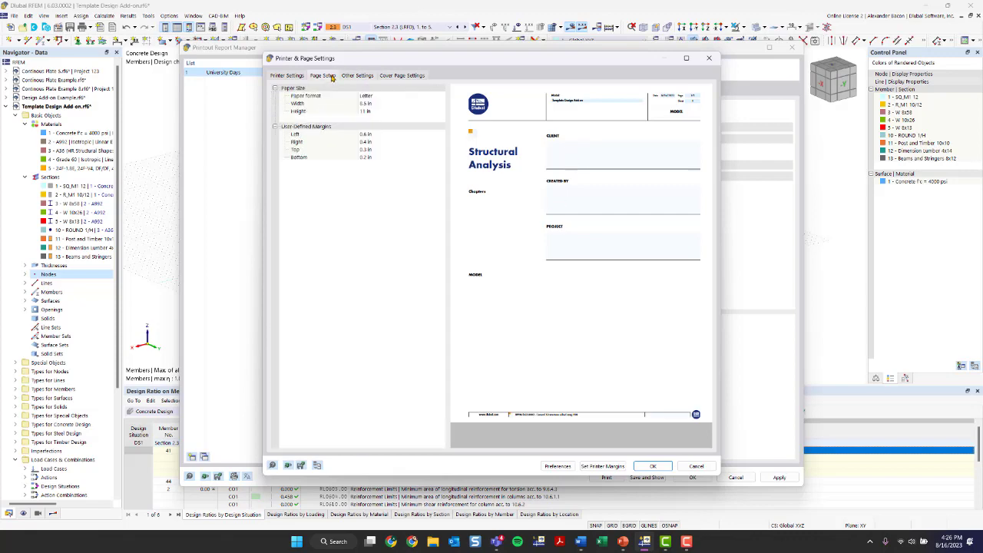
click(361, 77)
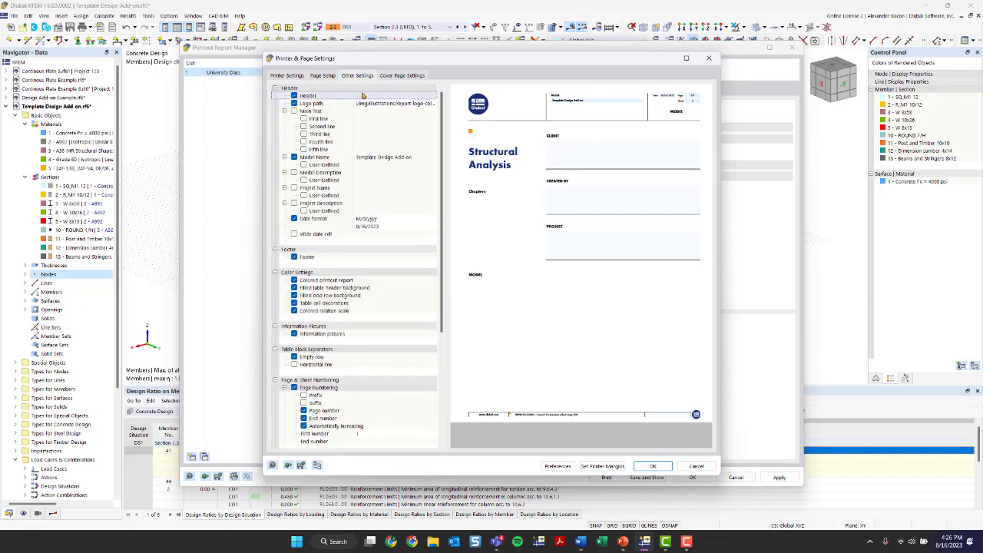
Review the report's printer settings, header logo path and cover page settings.
click(292, 78)
click(350, 78)
click(388, 75)
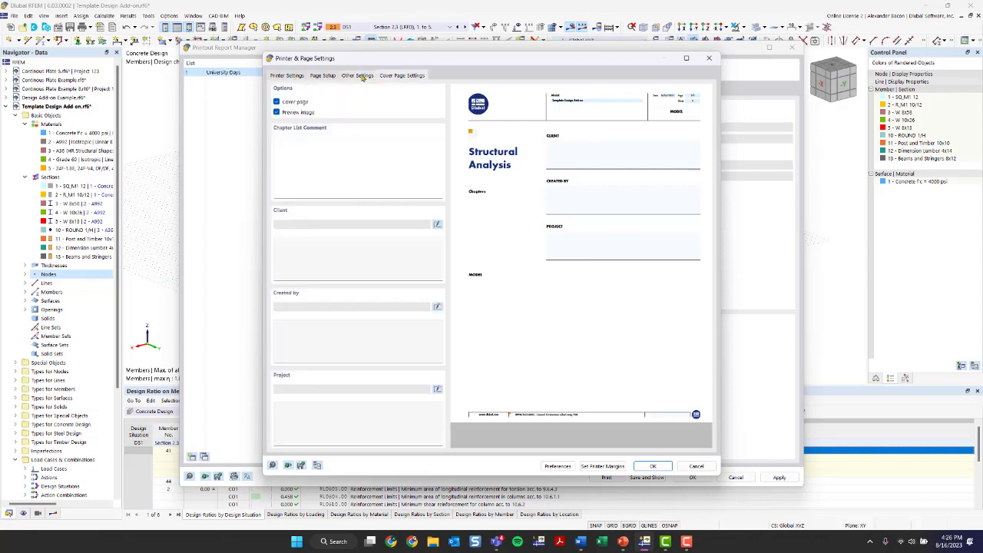
click(361, 78)
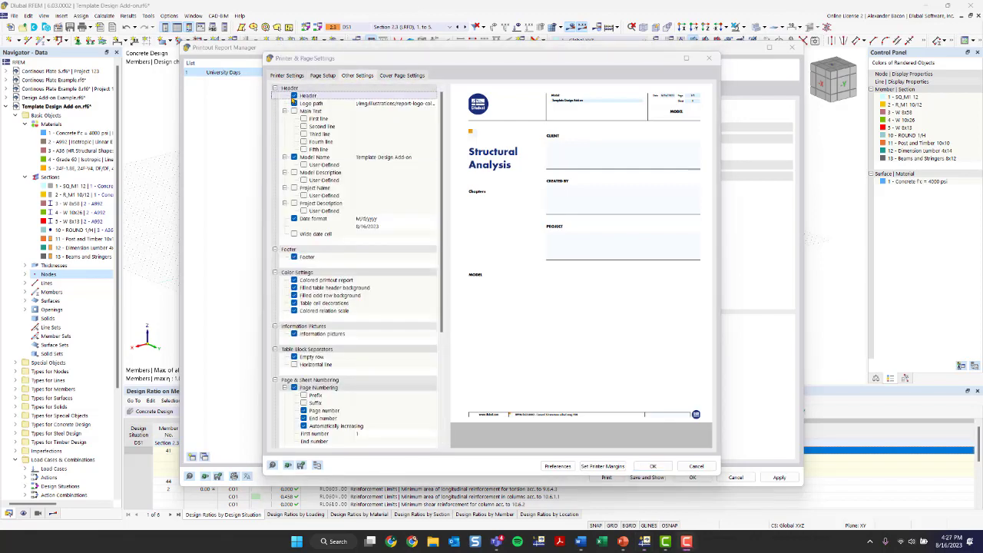
double_click(382, 103)
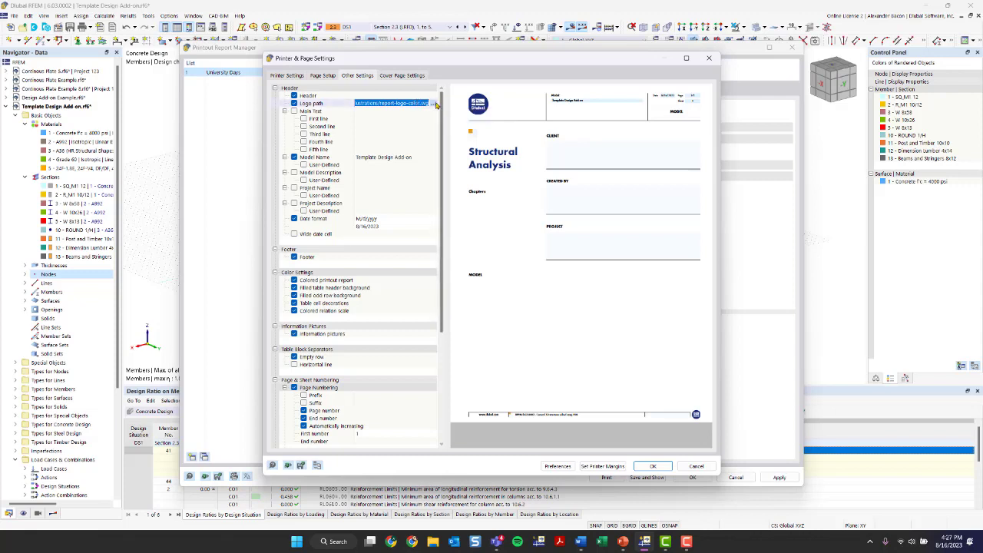
click(401, 75)
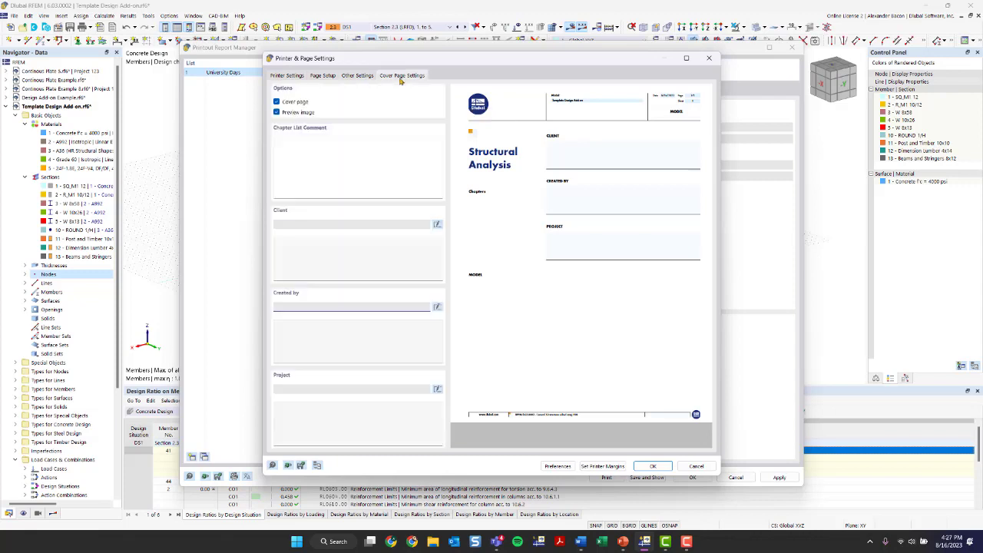
Review the cover page's client, created-by and project fields and the header and footer options, leaving the page settings unchanged.
click(348, 253)
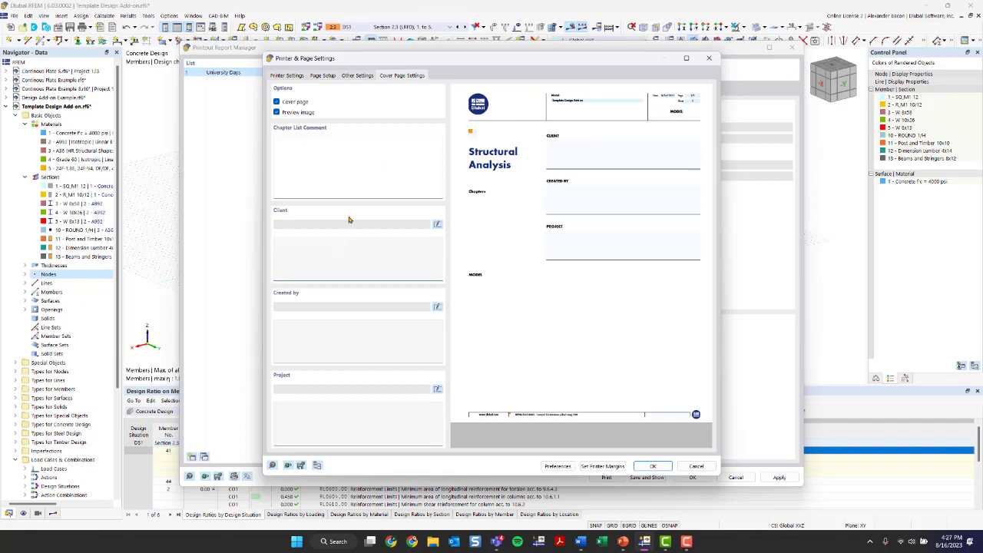
click(314, 341)
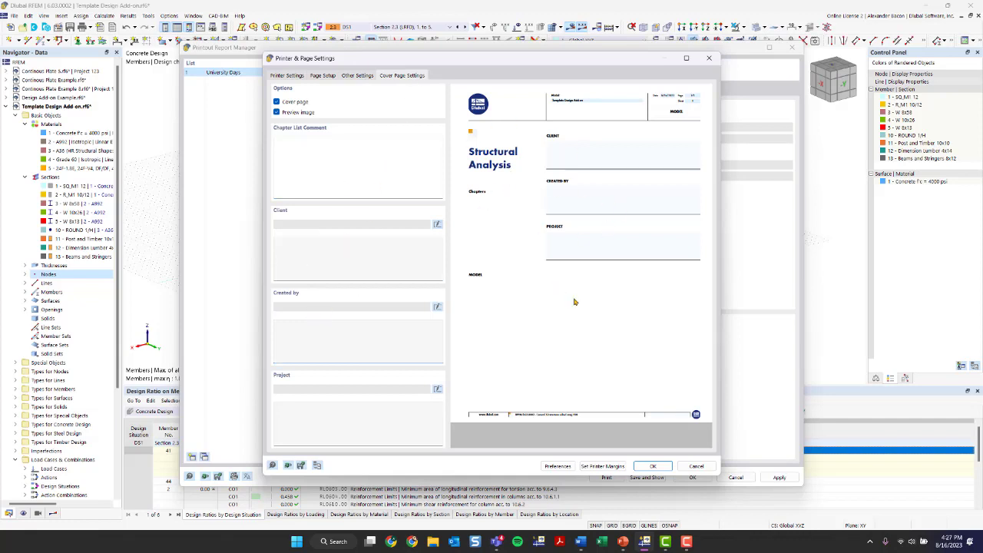
click(361, 76)
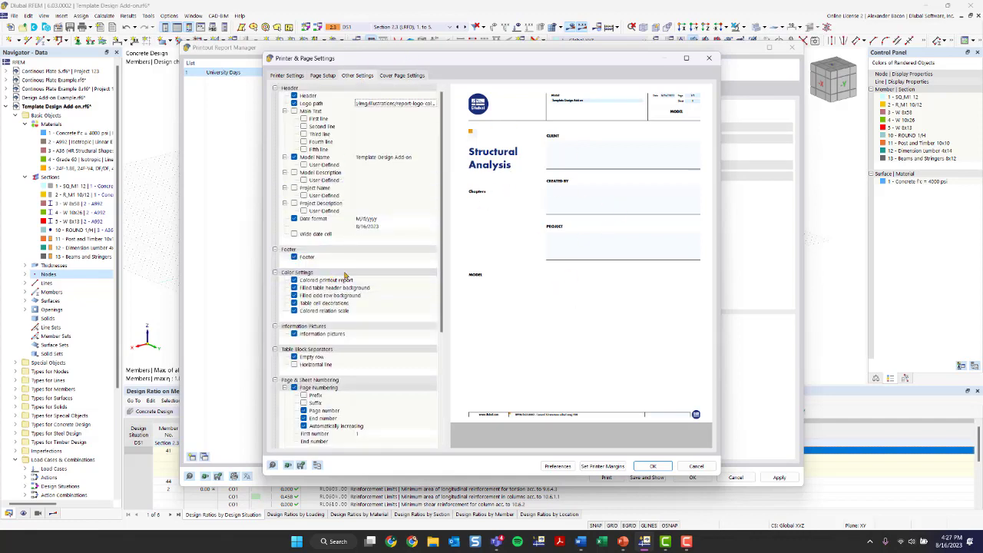
click(710, 59)
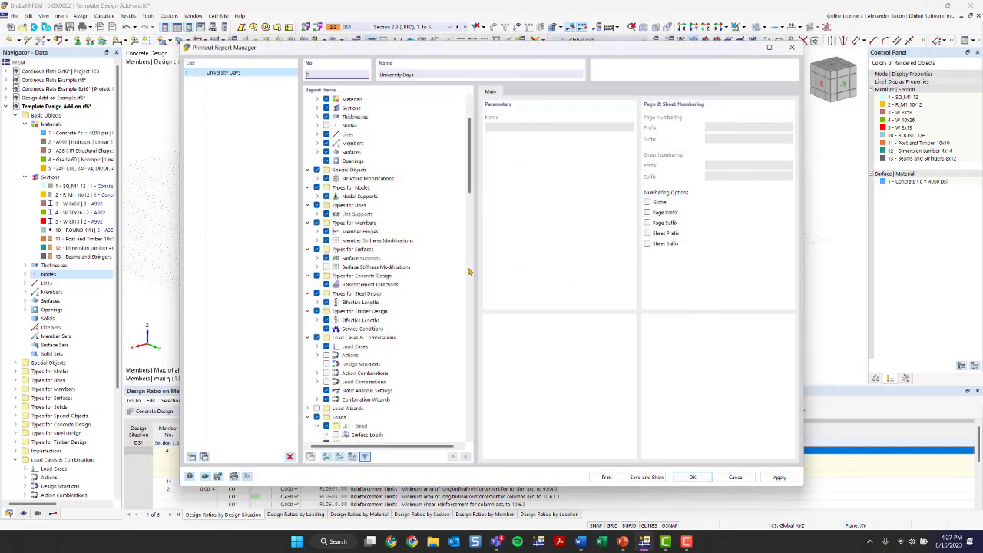
Print the University Days report to a PDF file named University Days PR on the Desktop.
click(606, 477)
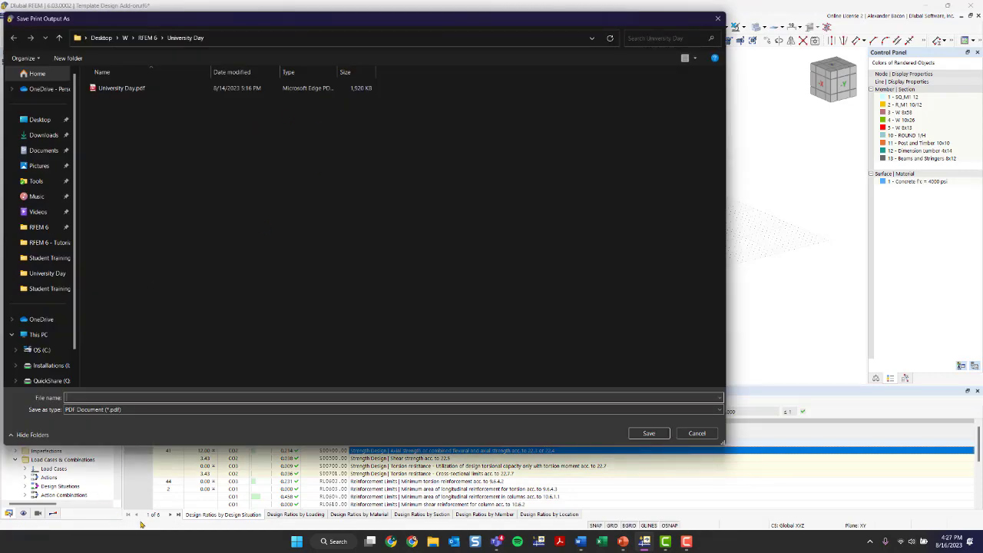
drag(187, 23, 253, 34)
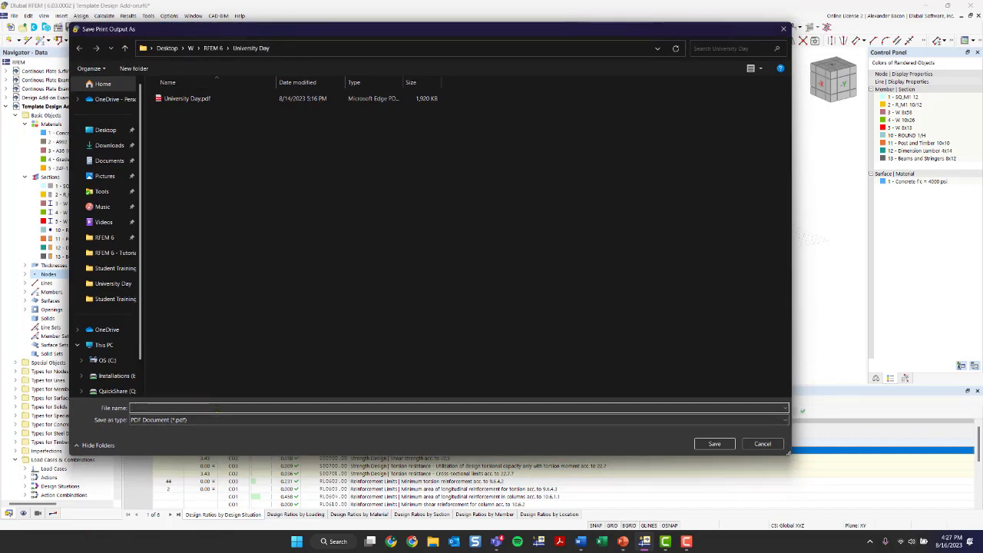
text(Univ)
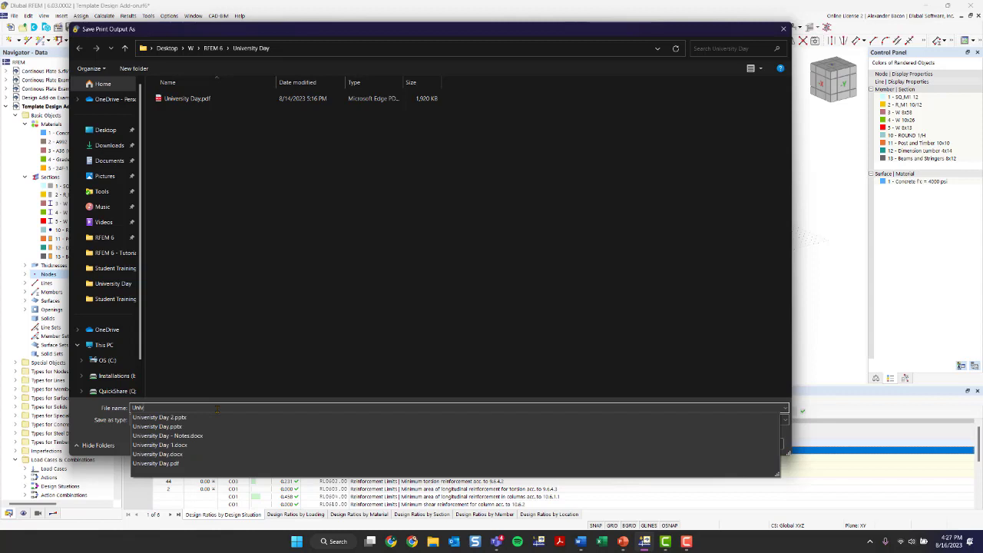
text(er)
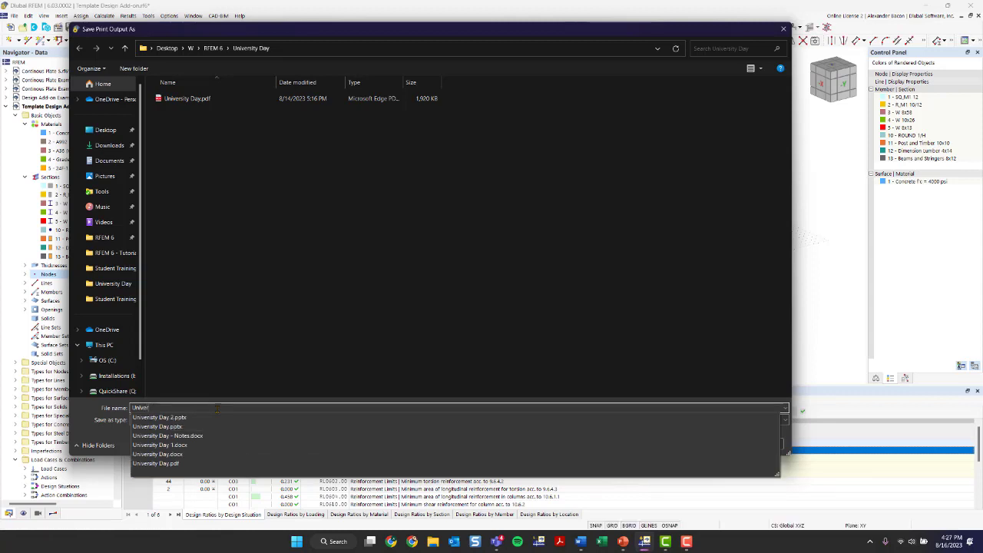
text(sity Days PR)
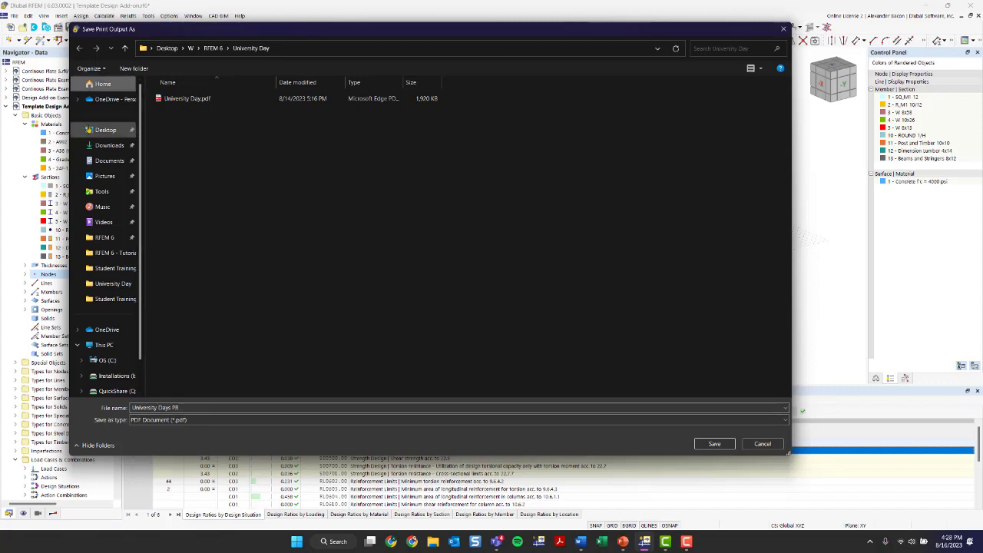
click(105, 130)
click(714, 444)
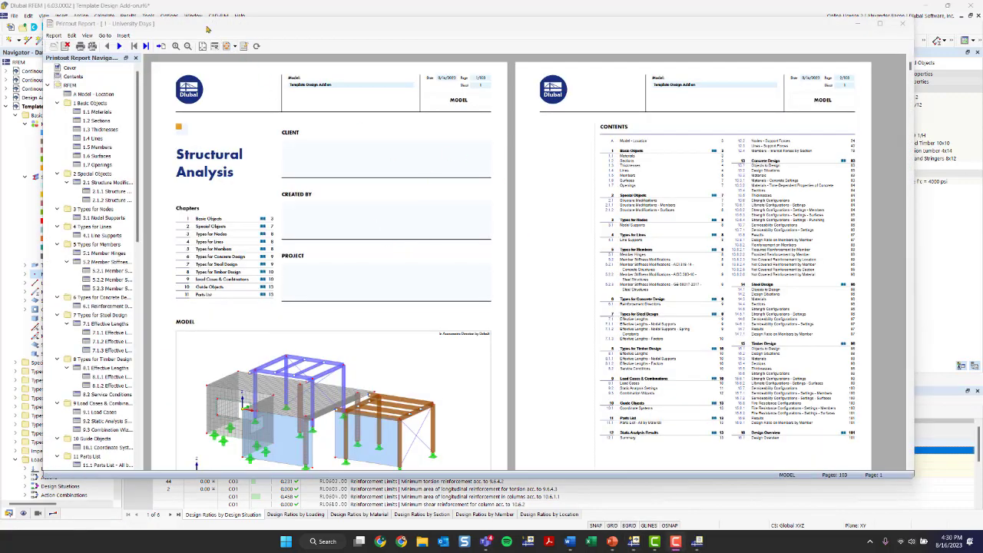
Look over the printout report's cover, contents and chapter list, and widen the report navigator to fit the full chapter names.
scroll(295, 194, down, 1)
scroll(98, 228, down, 3)
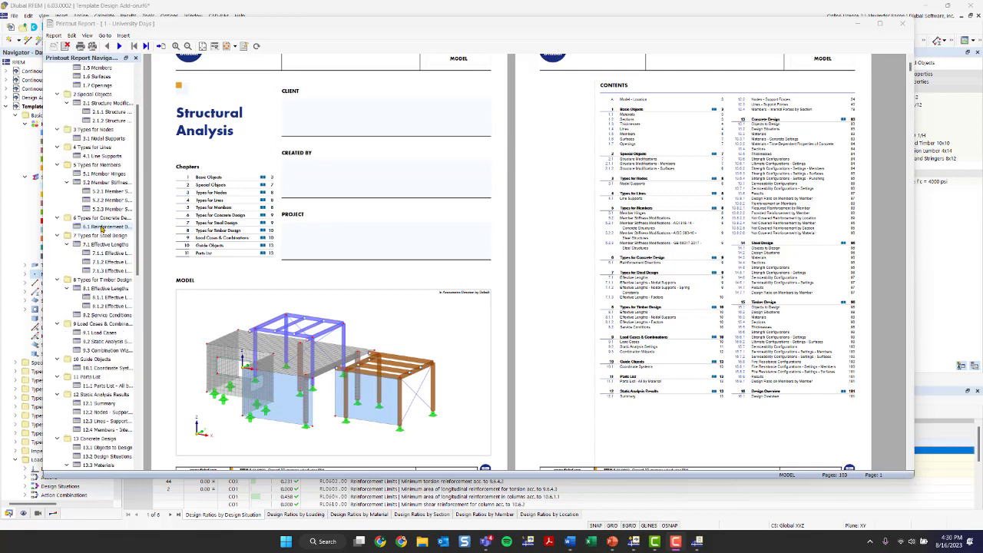
scroll(103, 228, up, 3)
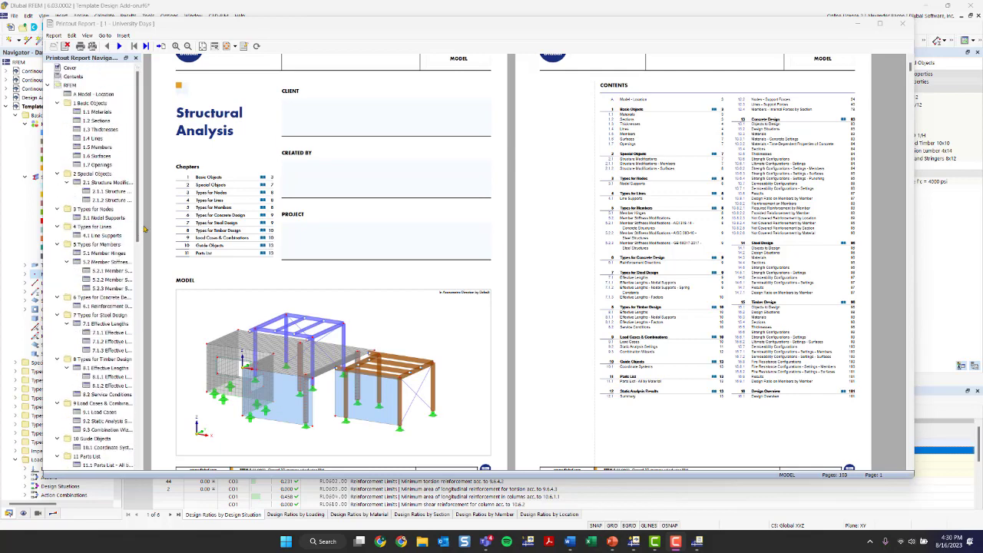
drag(146, 226, 195, 226)
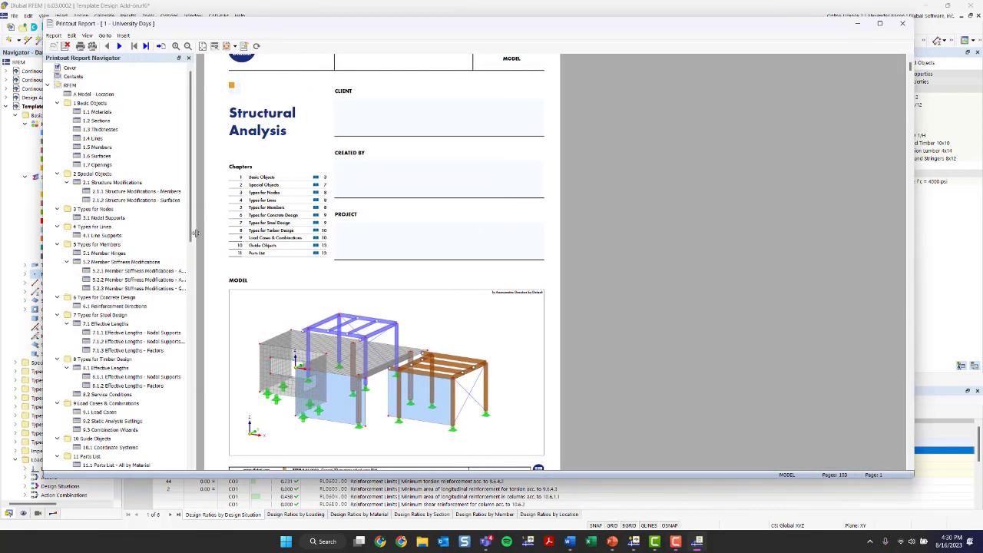
Examine the report's Basic Objects chapters for materials, sections, thicknesses and surfaces.
click(99, 112)
click(102, 120)
click(105, 158)
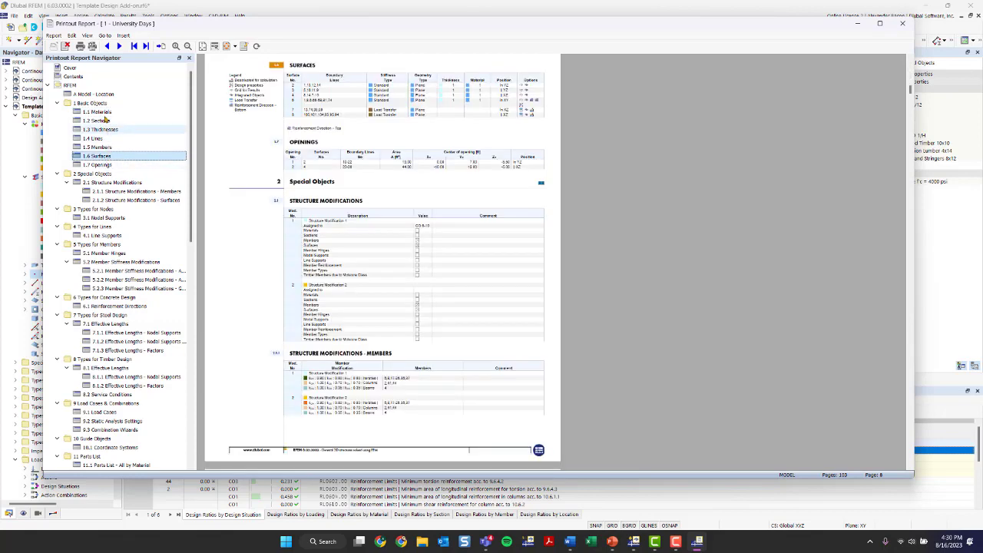
click(103, 113)
click(167, 121)
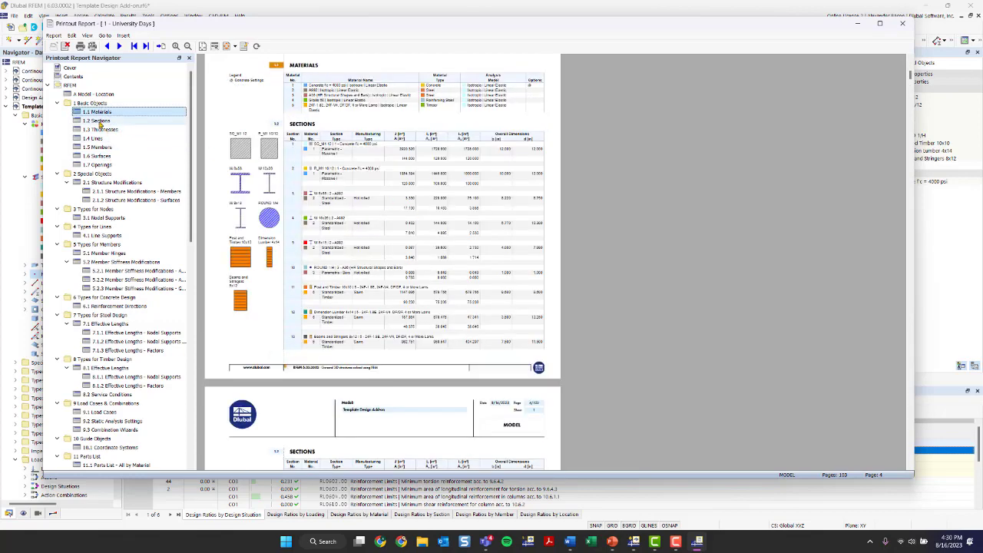
click(105, 129)
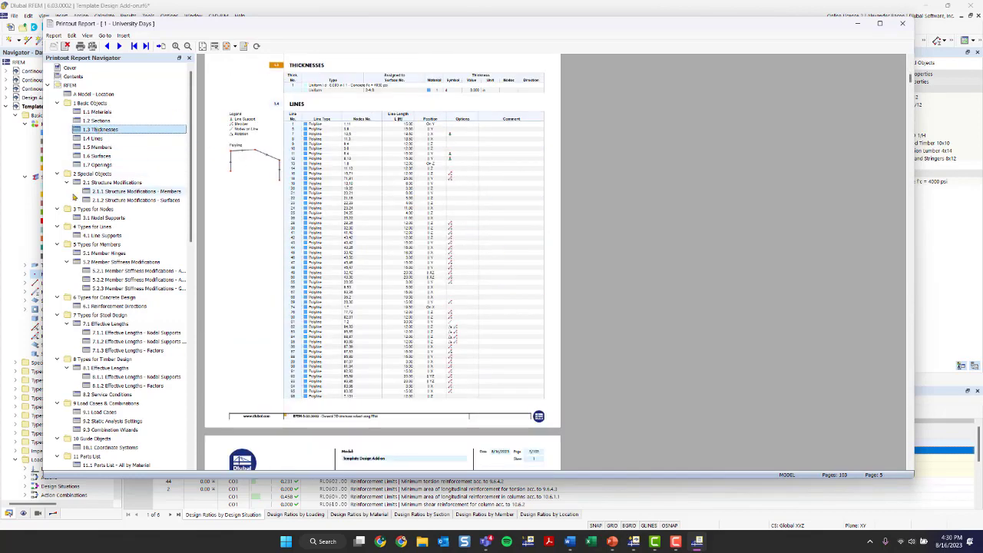
scroll(71, 228, down, 5)
scroll(71, 227, up, 2)
Collapse all chapters in the report navigator and expand only the RFEM level to list the main chapters.
click(58, 121)
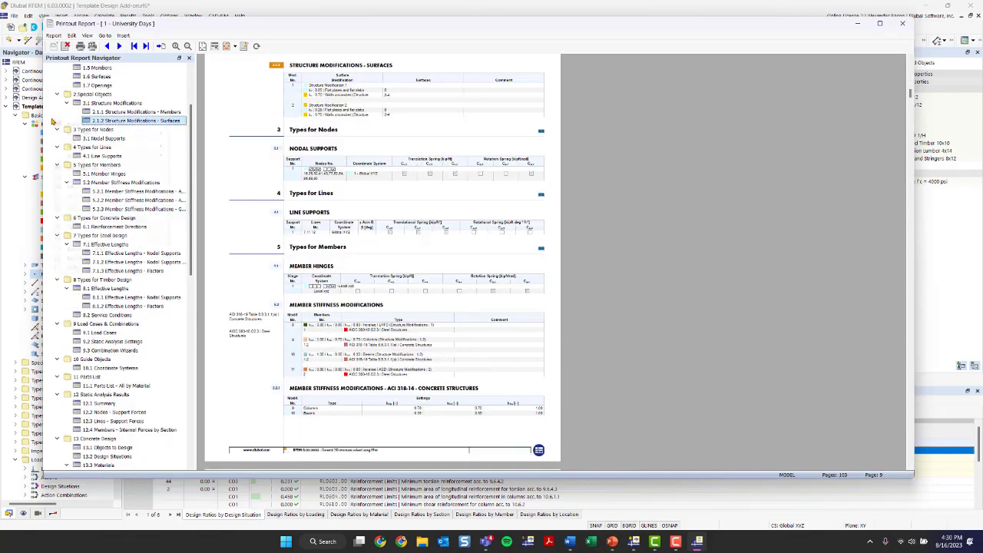
right_click(57, 122)
click(80, 267)
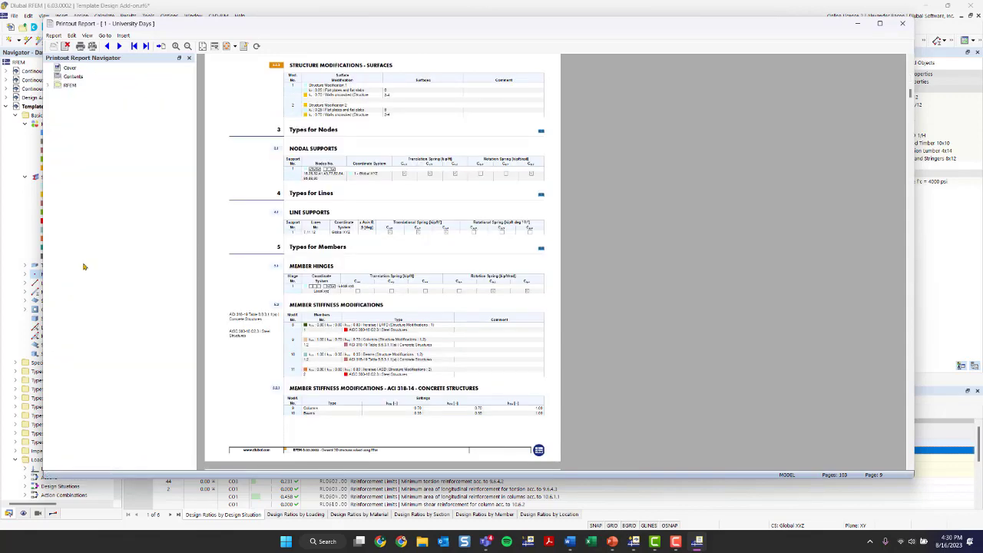
click(50, 85)
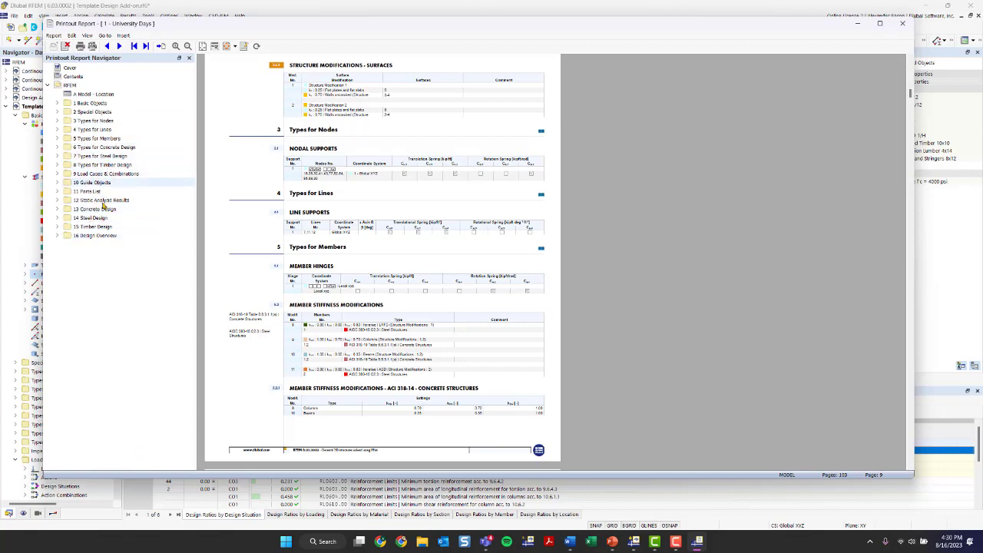
Expand the Steel Design chapter and read through its pages, from Objects to Design to the design ratios and into Timber Design.
click(57, 218)
click(102, 227)
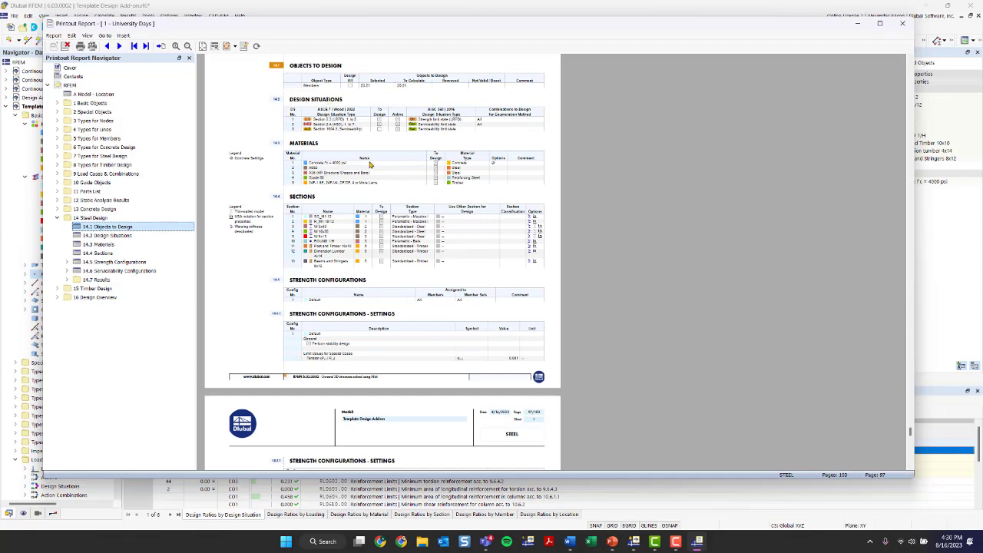
scroll(368, 161, down, 8)
scroll(390, 205, down, 6)
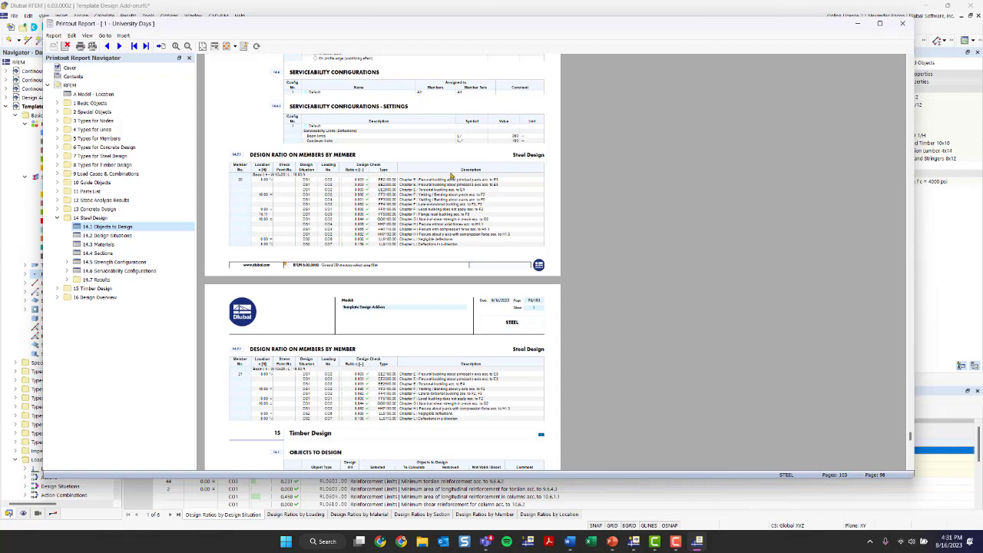
scroll(495, 186, down, 9)
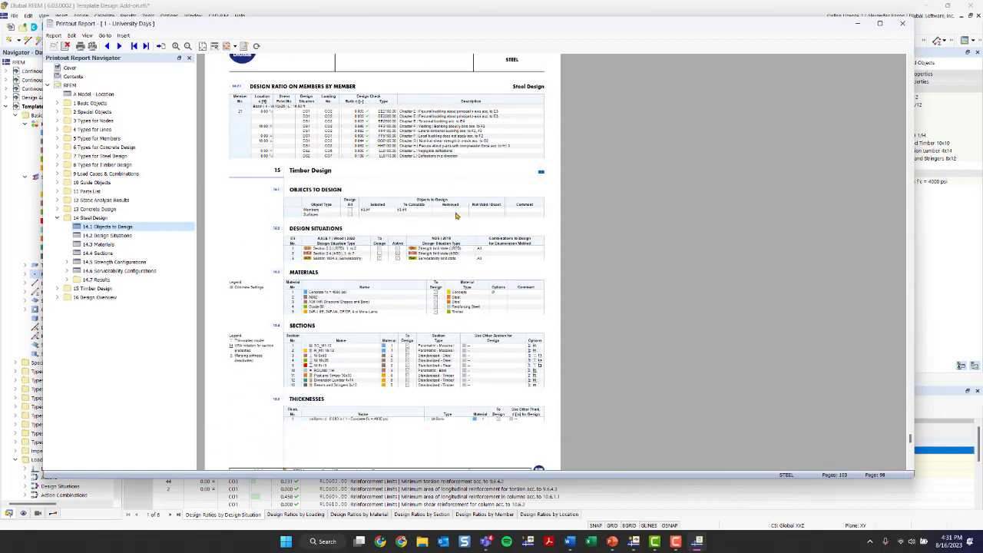
scroll(456, 220, up, 2)
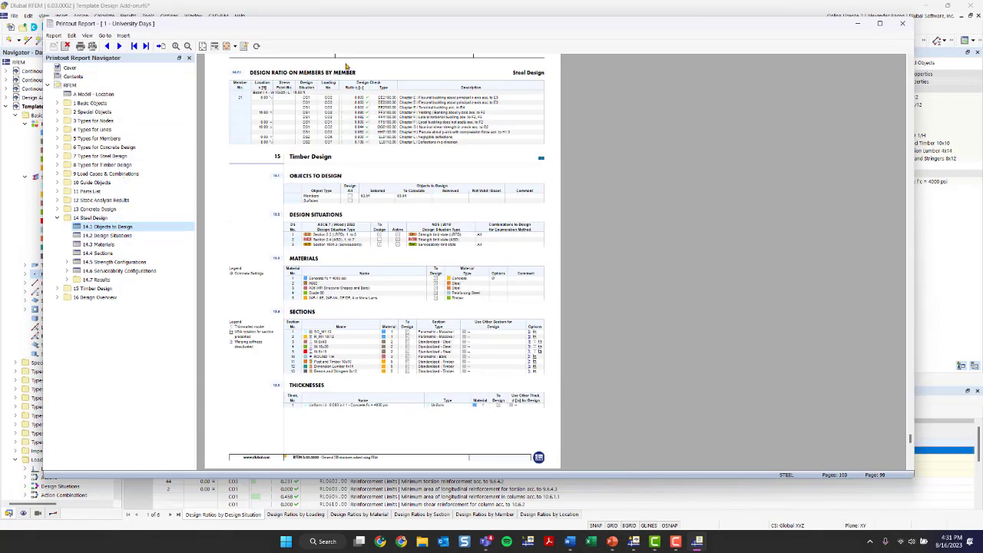
Move the Design Situations item below Sections in the report's Steel Design chapter.
click(103, 236)
drag(102, 240, 104, 257)
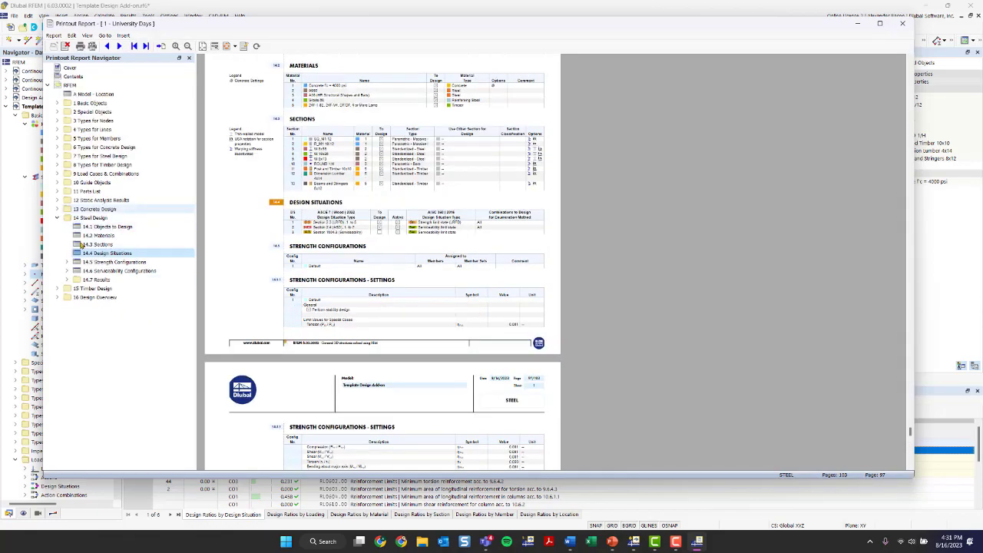
Check the printout report's editing and page display options, and close the report.
drag(319, 20, 347, 27)
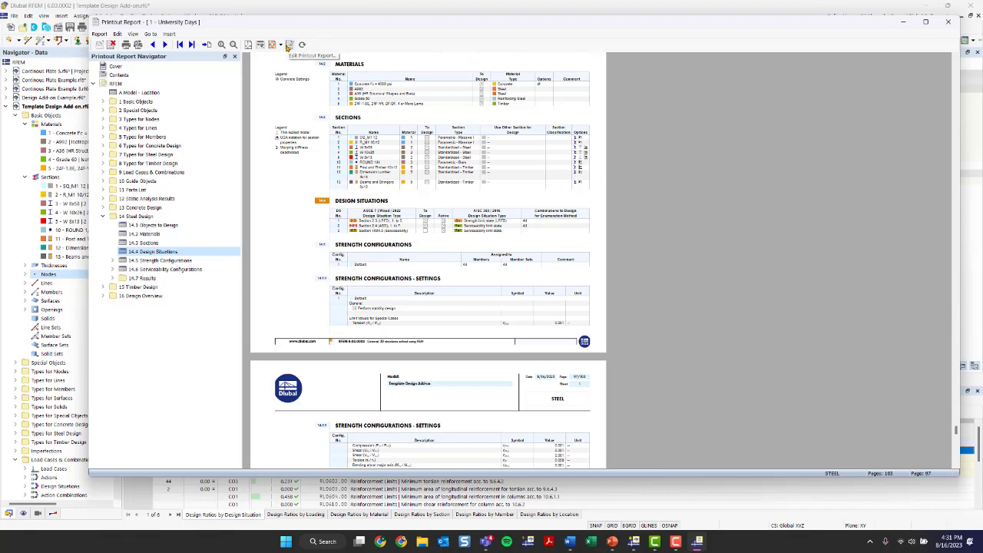
click(101, 34)
mouse_move(117, 36)
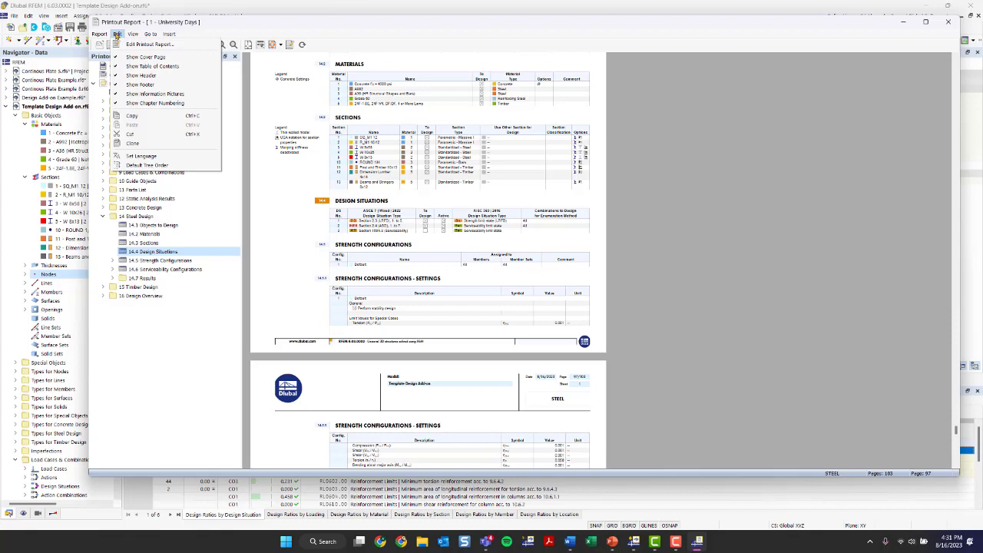
click(286, 28)
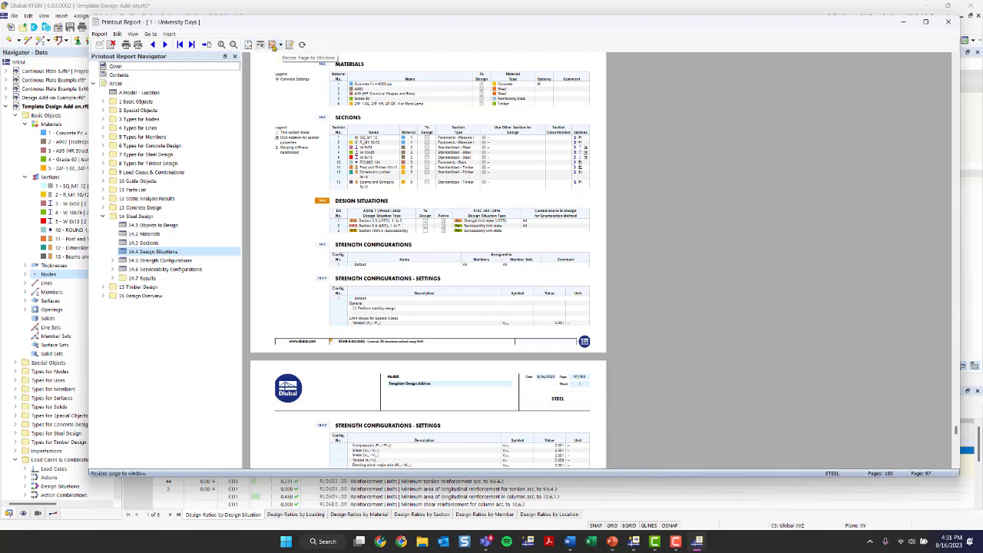
click(947, 21)
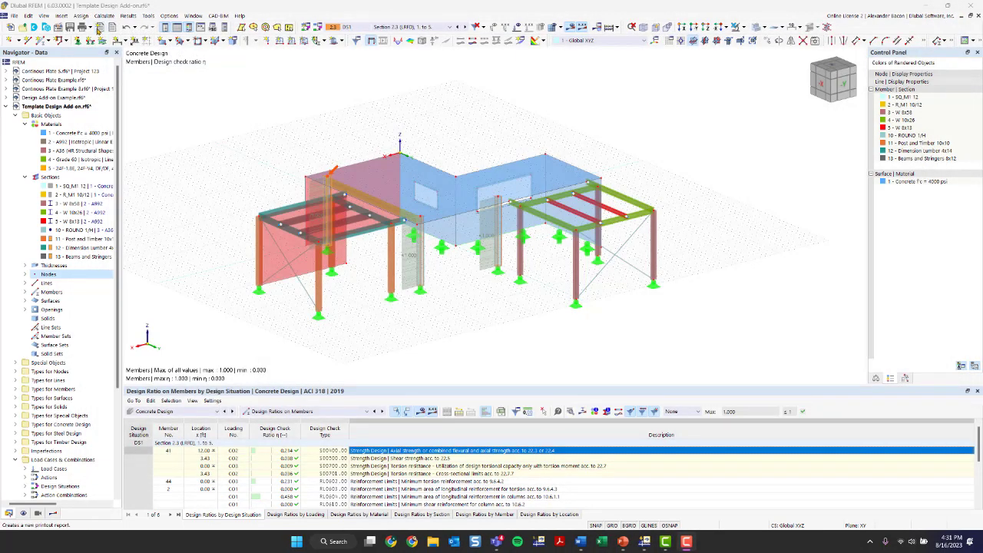
Create a second printout report and look at the available report templates, including the Timber Design template.
click(98, 30)
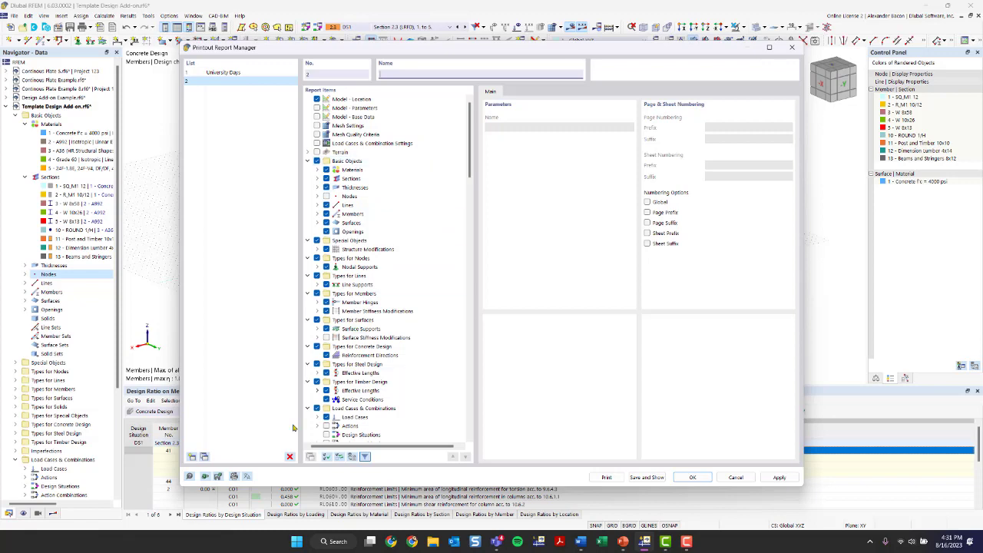
click(205, 477)
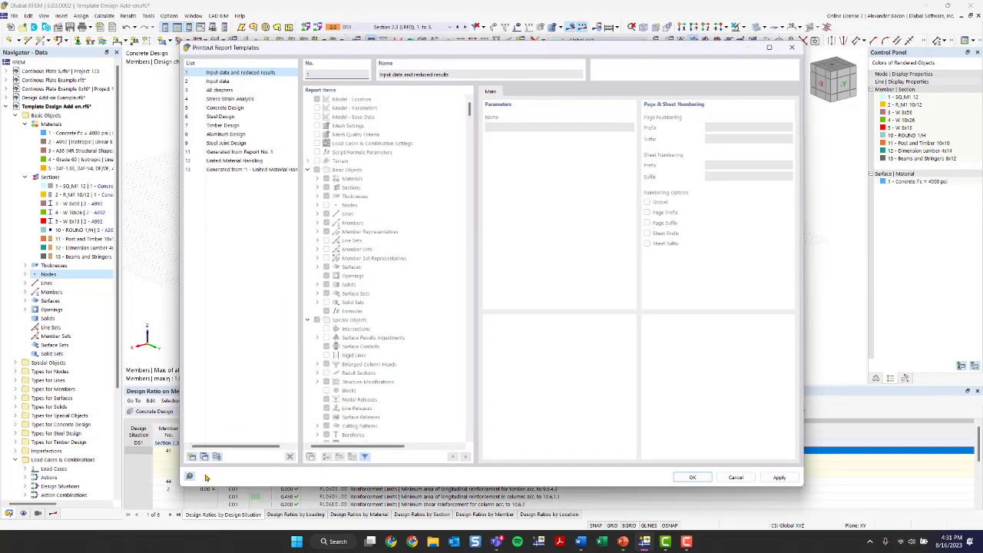
click(246, 169)
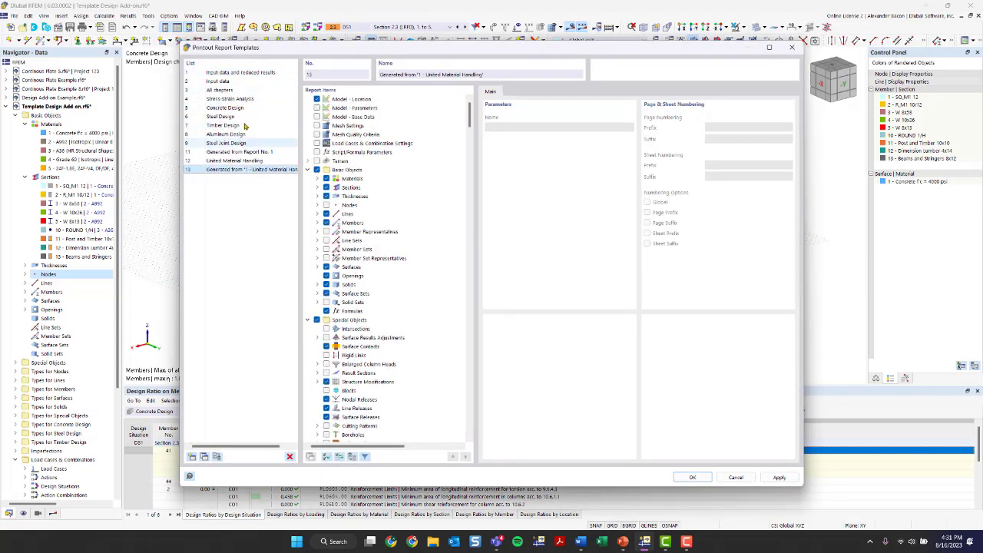
click(244, 126)
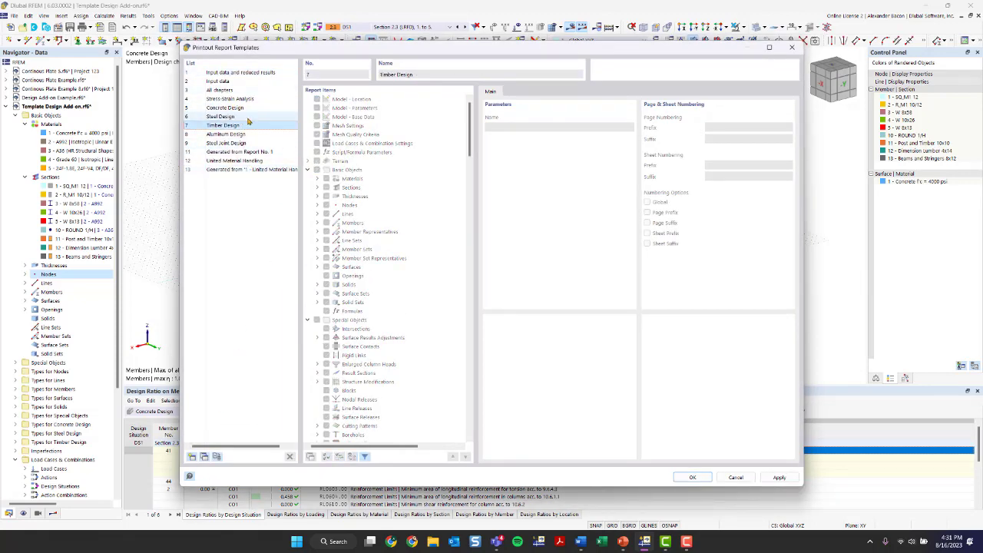
click(793, 48)
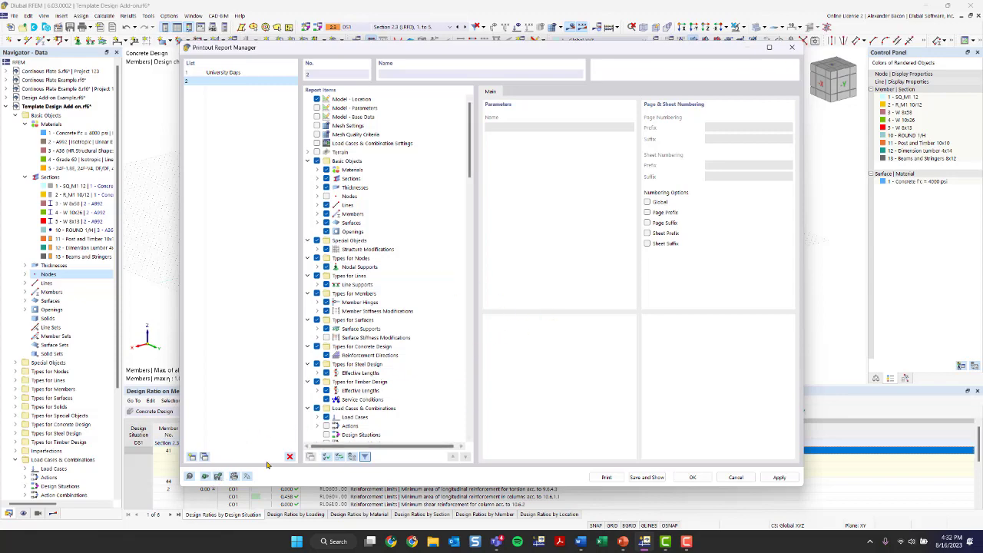
Look at the printer and page settings and the page settings templates, and close the Printout Report Manager.
click(235, 476)
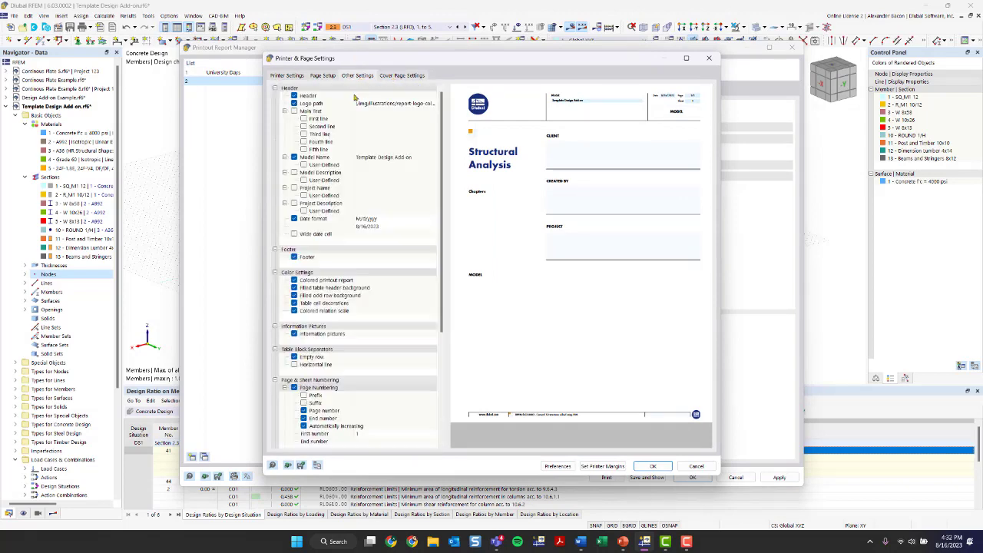
click(299, 465)
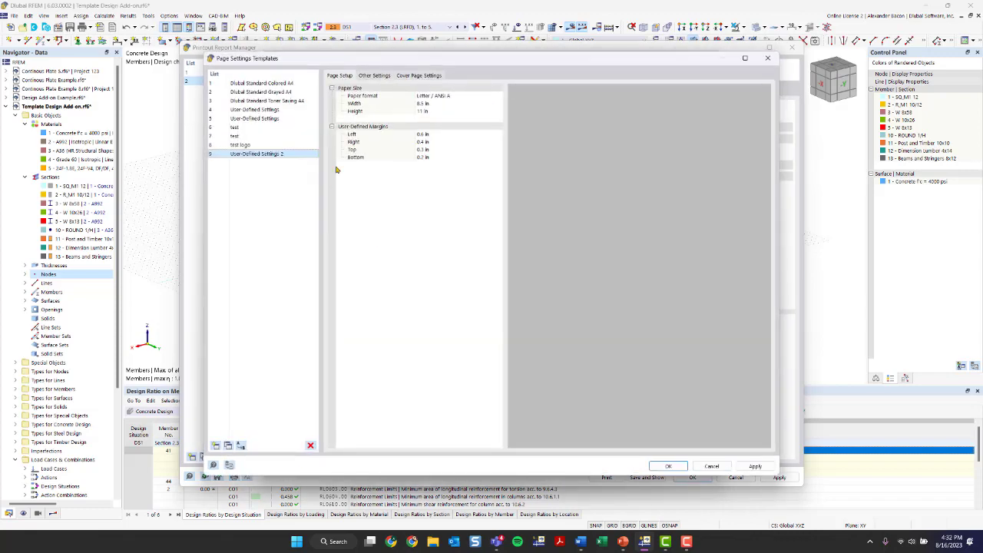
click(766, 58)
click(709, 58)
click(791, 48)
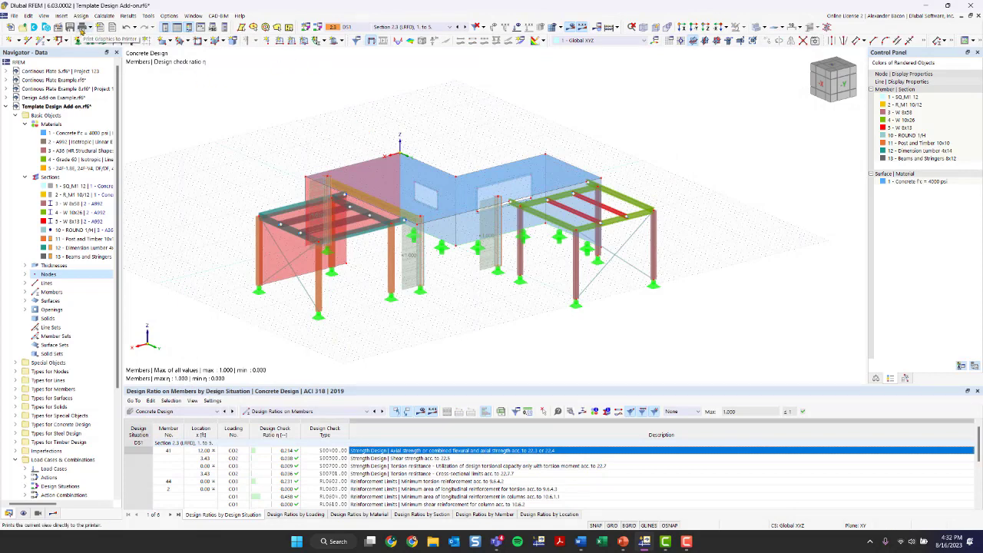
Start a graphic printout to the University Days printout report and set the window to print to Multi print.
click(90, 29)
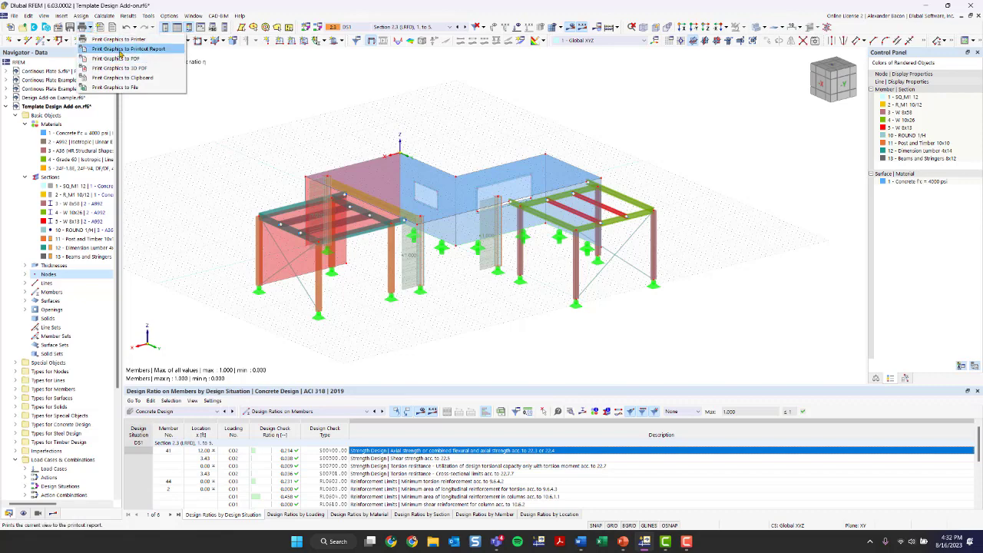
click(120, 50)
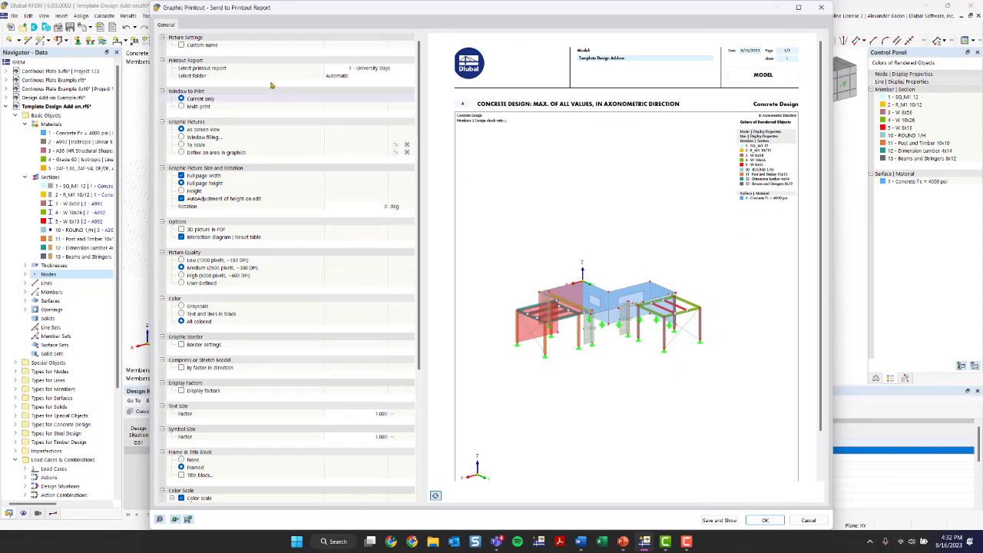
click(182, 98)
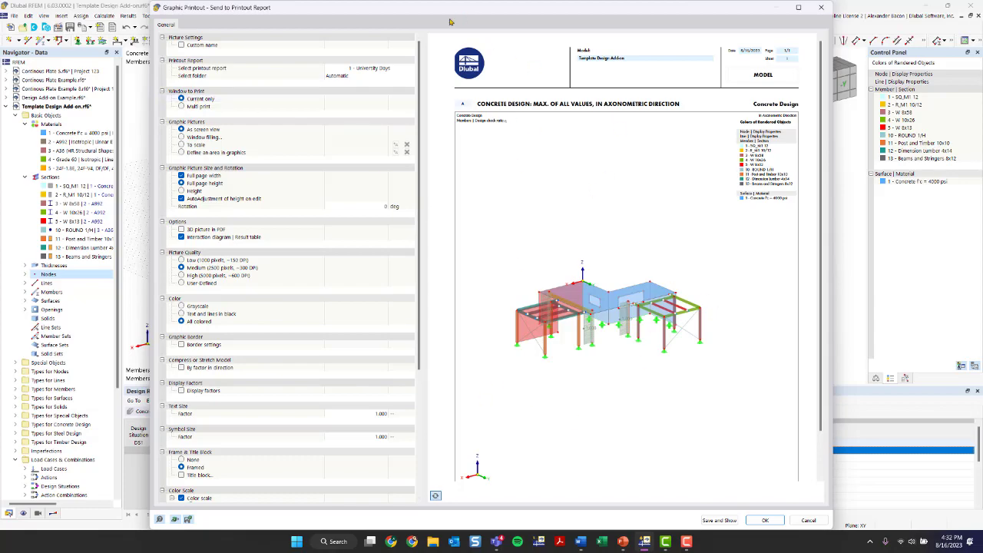
drag(443, 13, 401, 20)
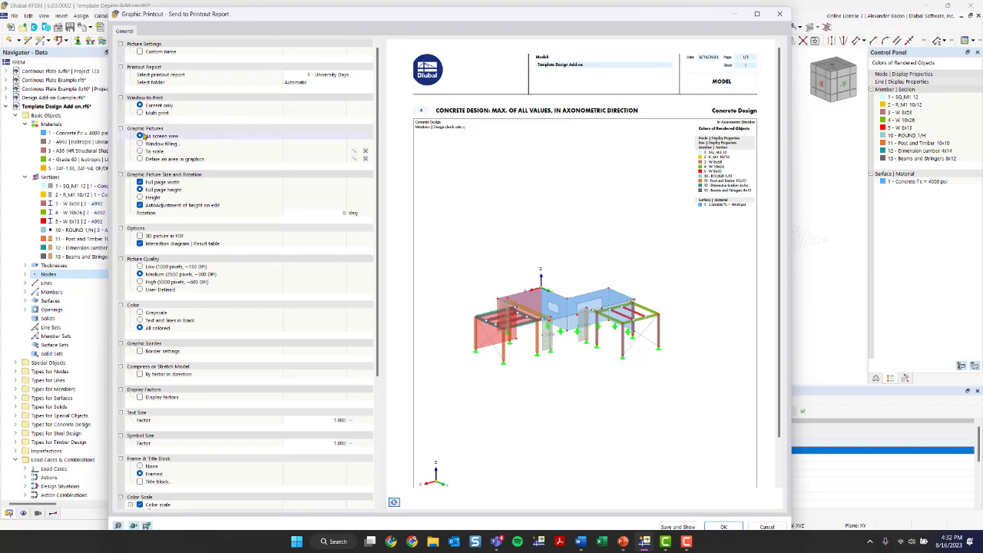
click(141, 112)
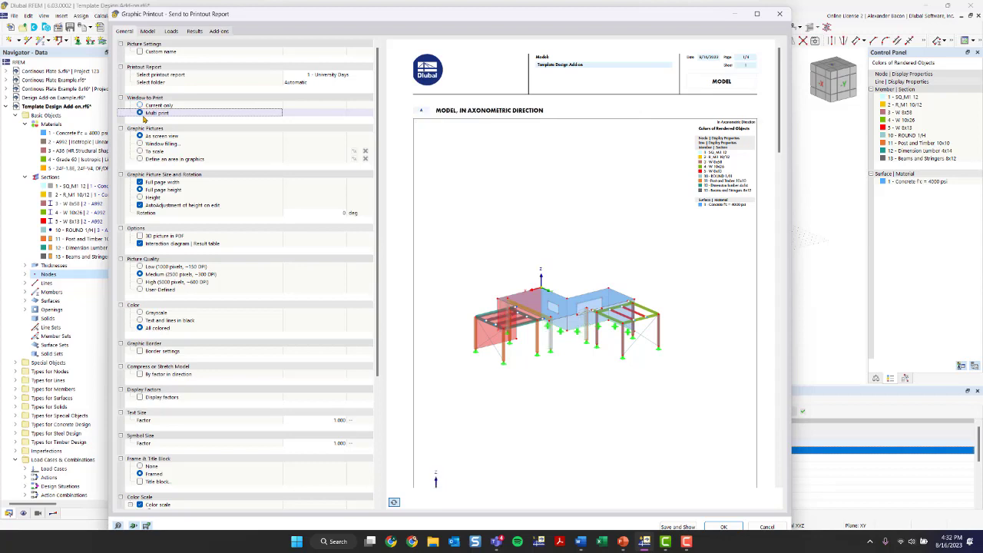
Look through the multi print options for the model, loads, results and design add-ons.
click(147, 30)
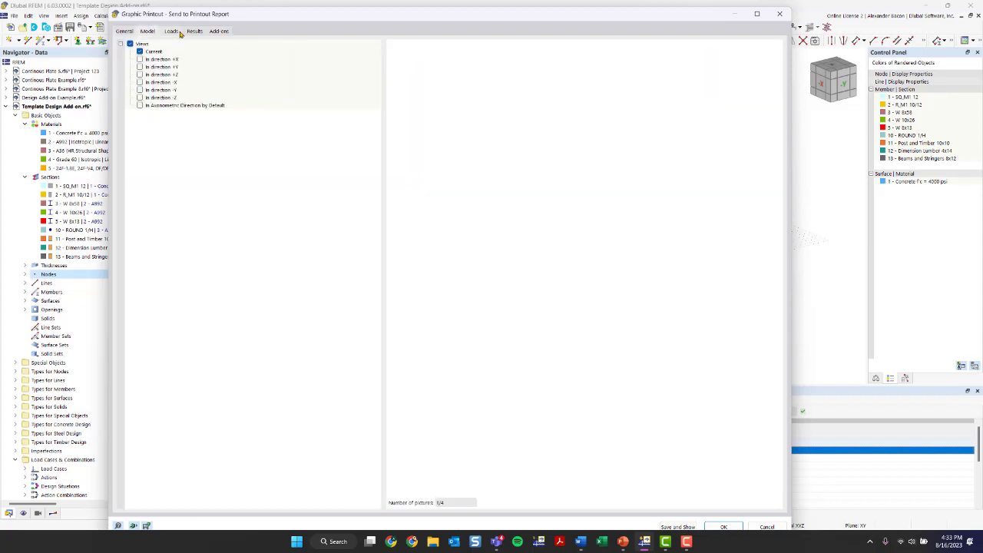
click(171, 31)
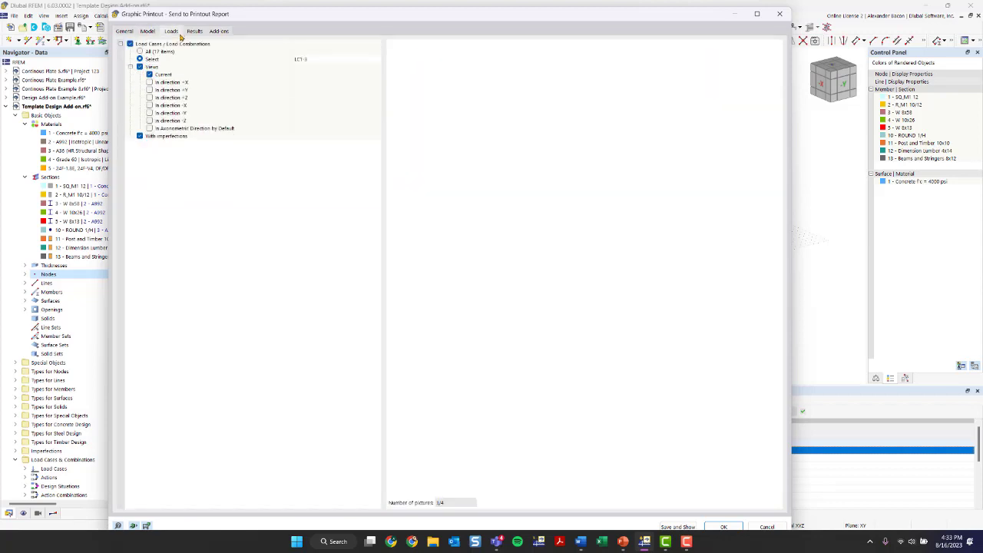
click(195, 31)
click(168, 32)
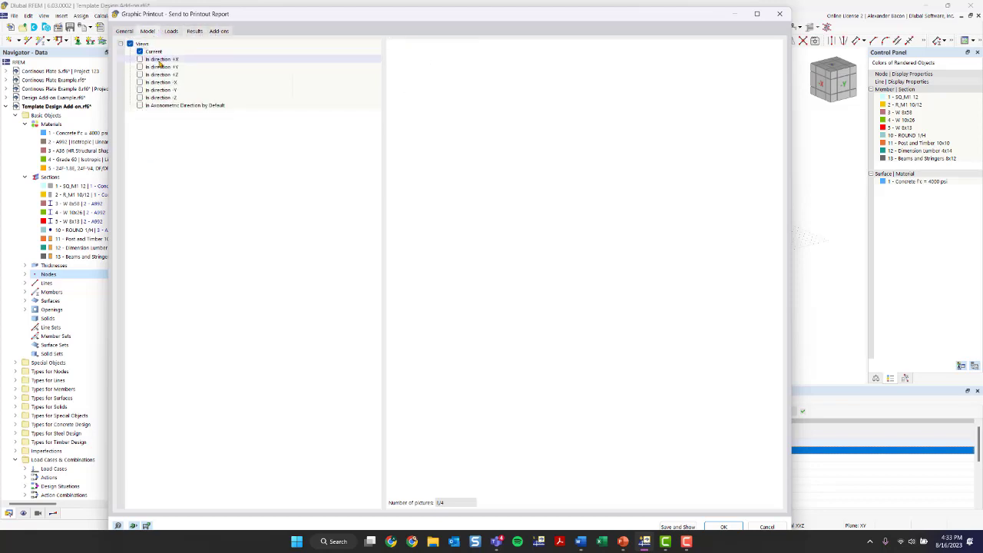
click(195, 32)
click(216, 32)
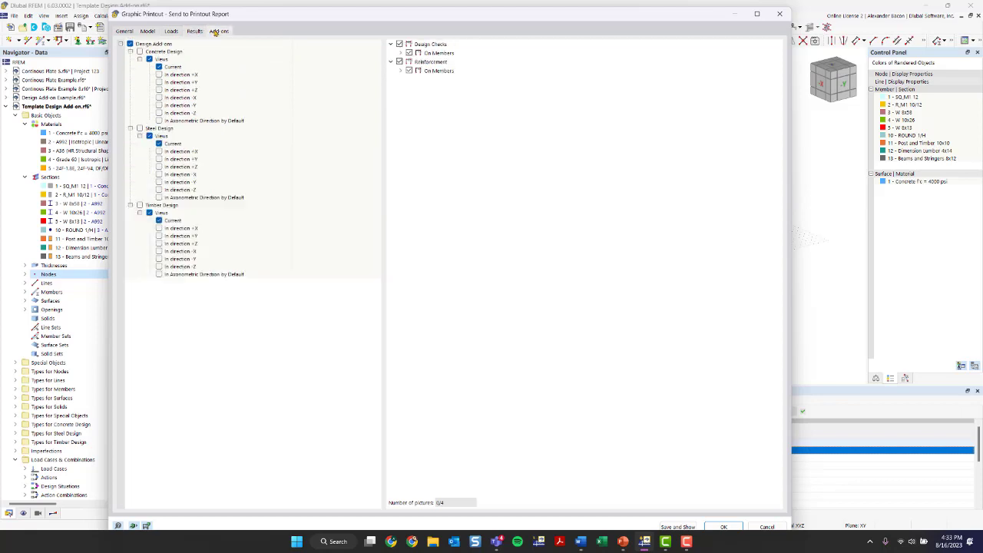
click(196, 32)
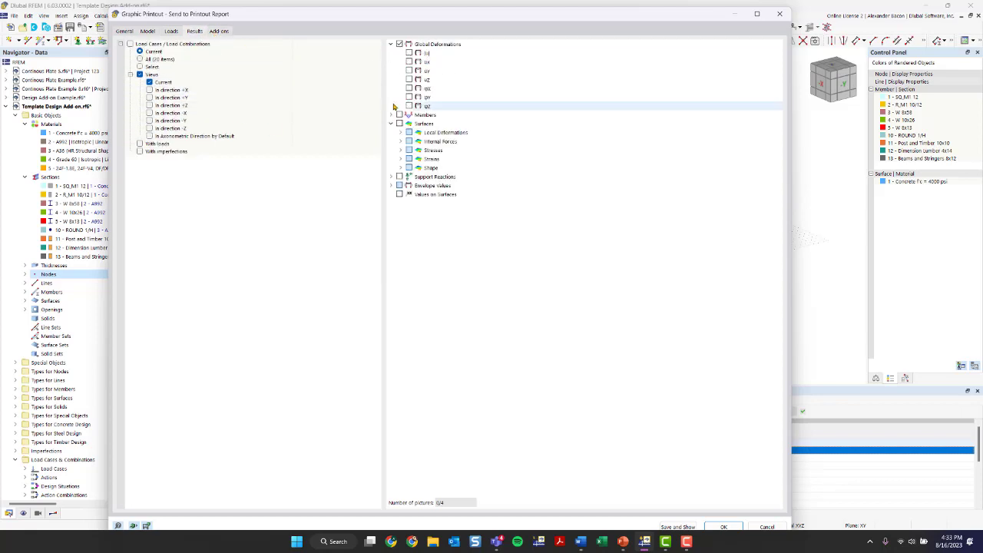
Set the model pictures to print in direction +X instead of the current view.
click(145, 31)
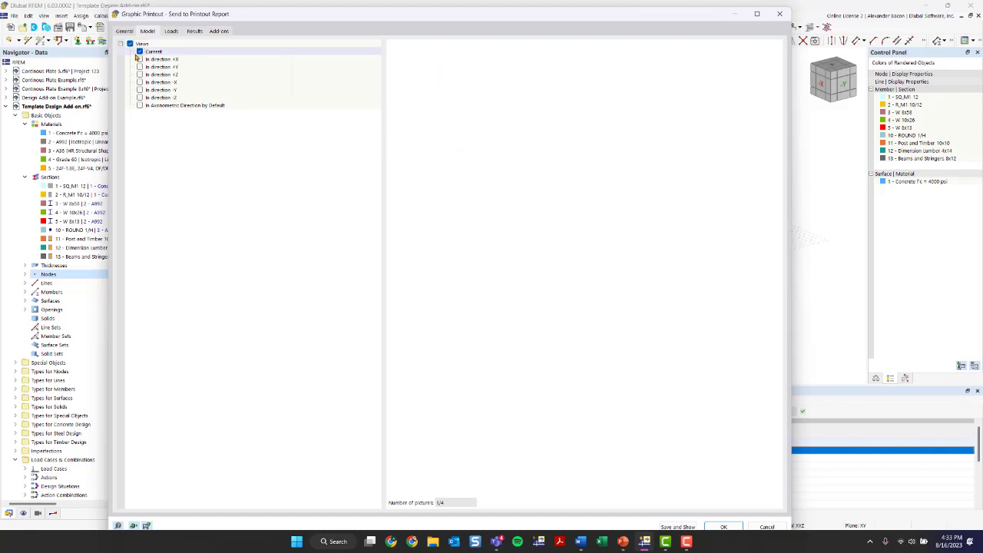
click(139, 52)
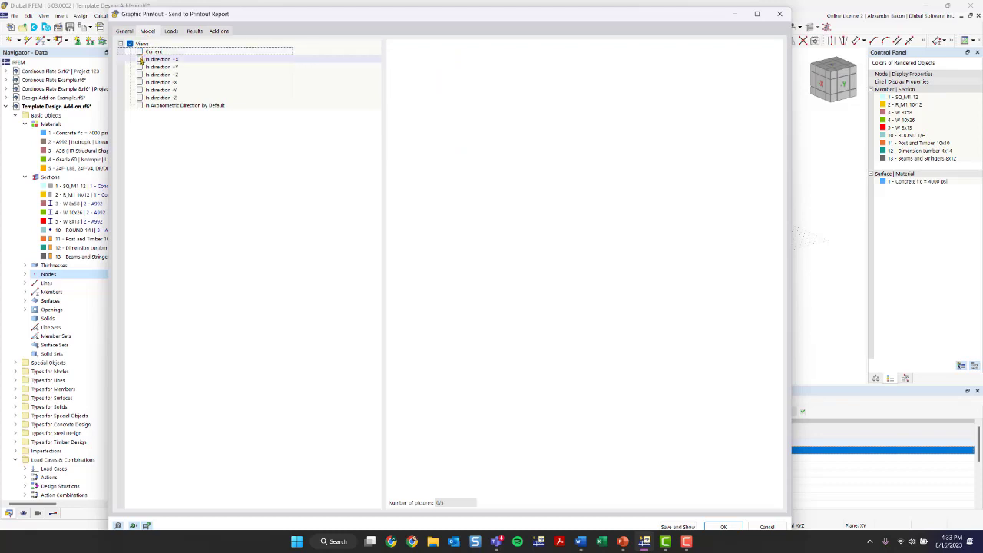
click(141, 59)
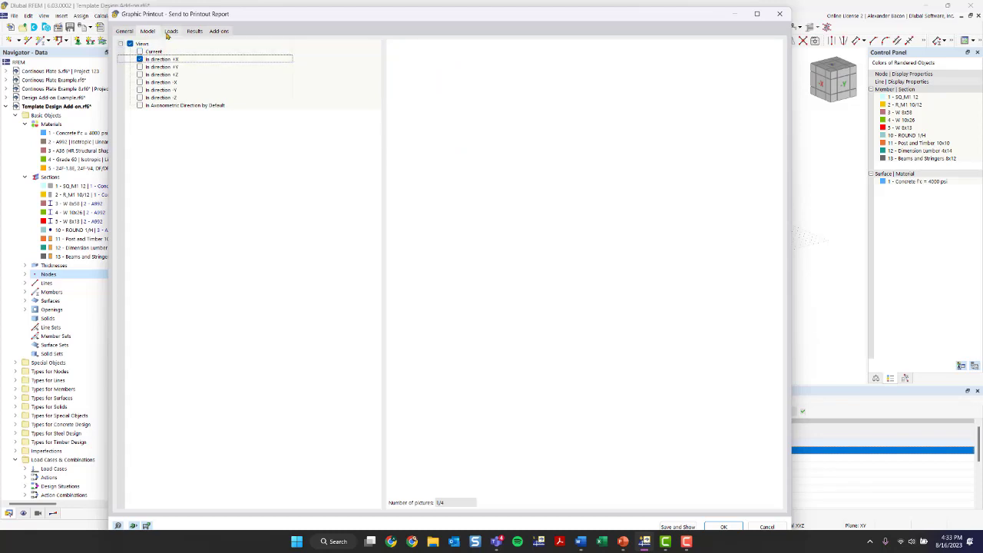
Check the load cases selected for the load pictures and set their view to direction +X instead of the current view.
click(171, 32)
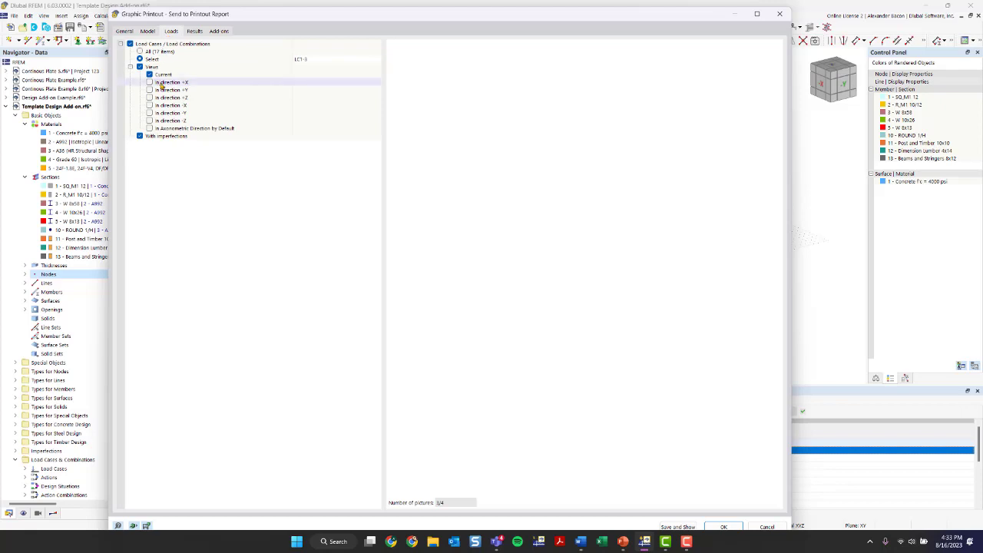
click(140, 52)
click(139, 59)
click(377, 62)
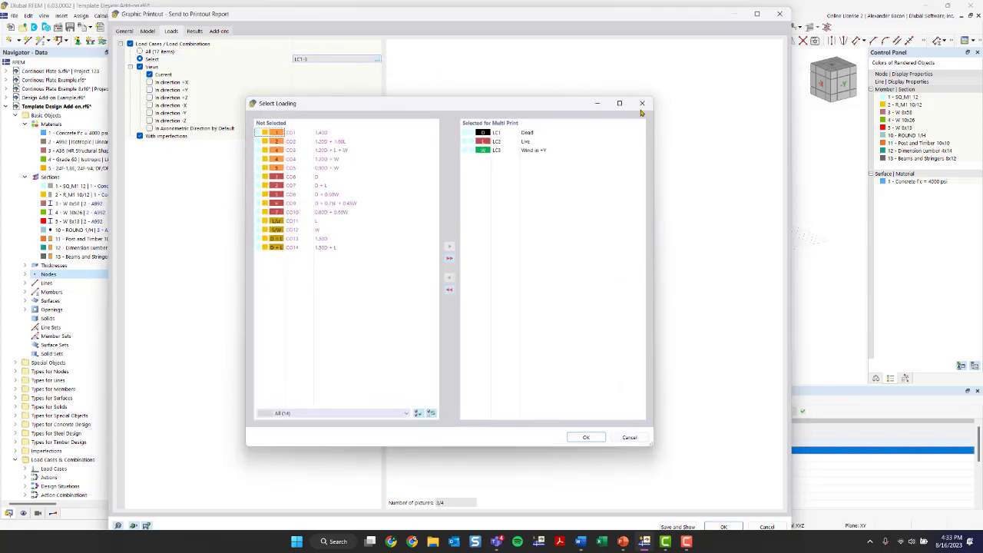
click(642, 103)
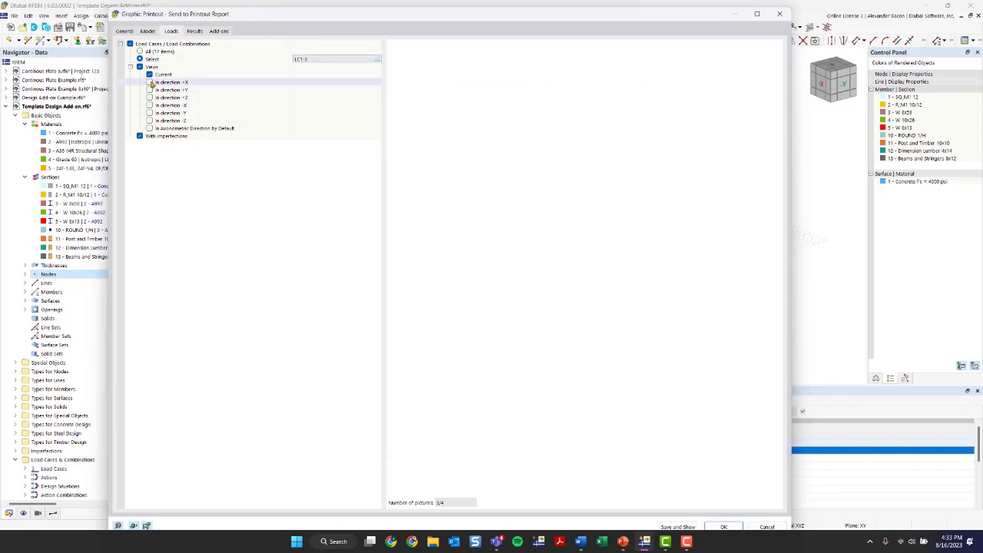
click(151, 83)
click(148, 31)
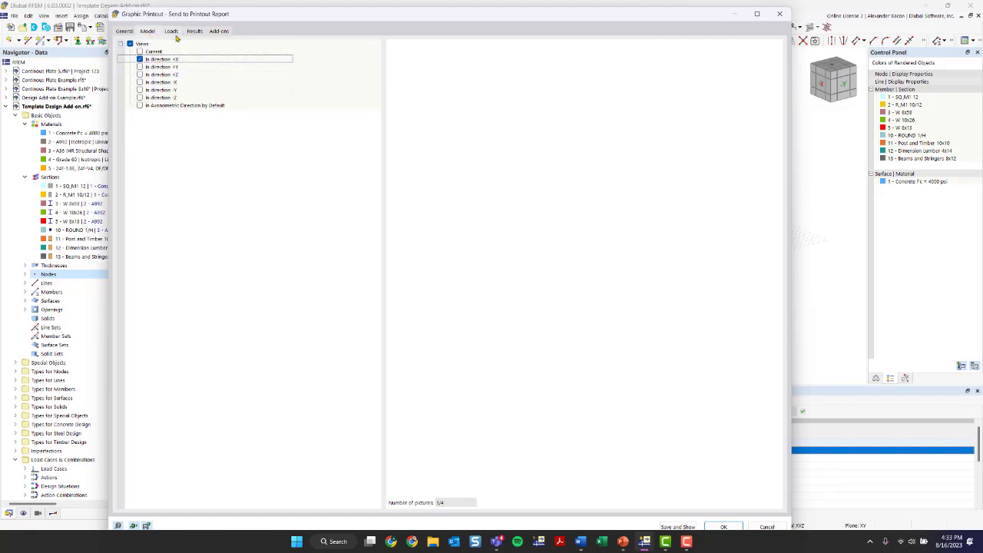
click(170, 30)
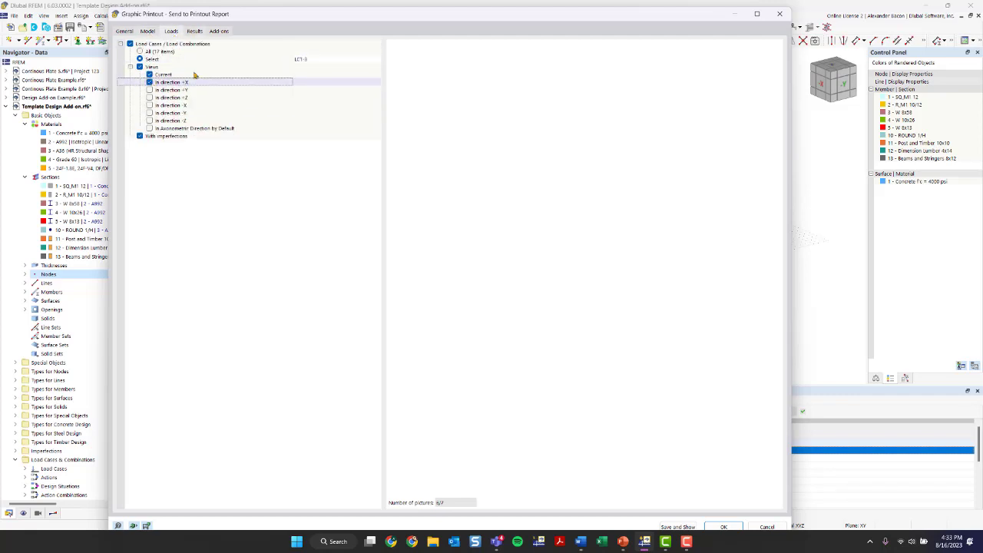
click(150, 83)
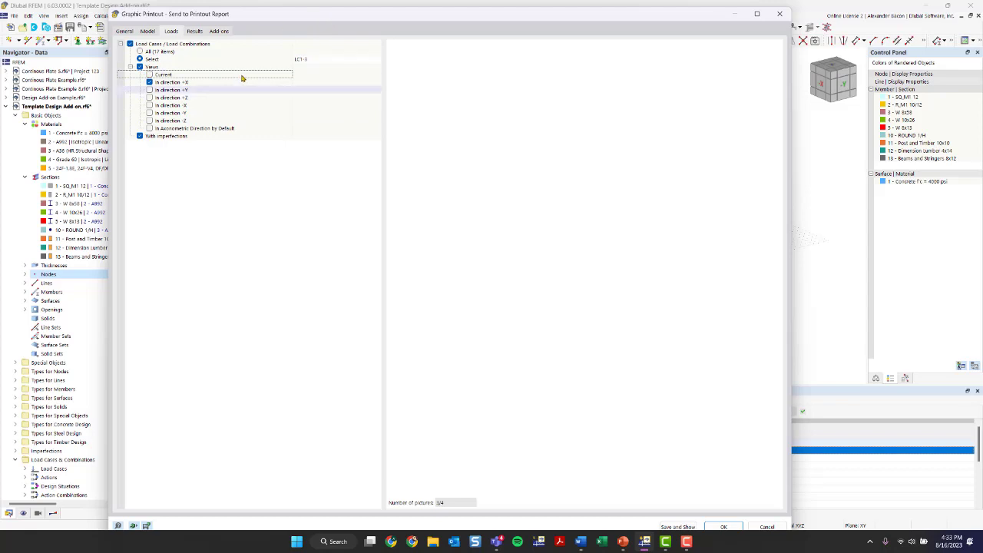
Review the results and add-on picture options and the multi print preview, and close the graphic printout without sending it.
click(194, 31)
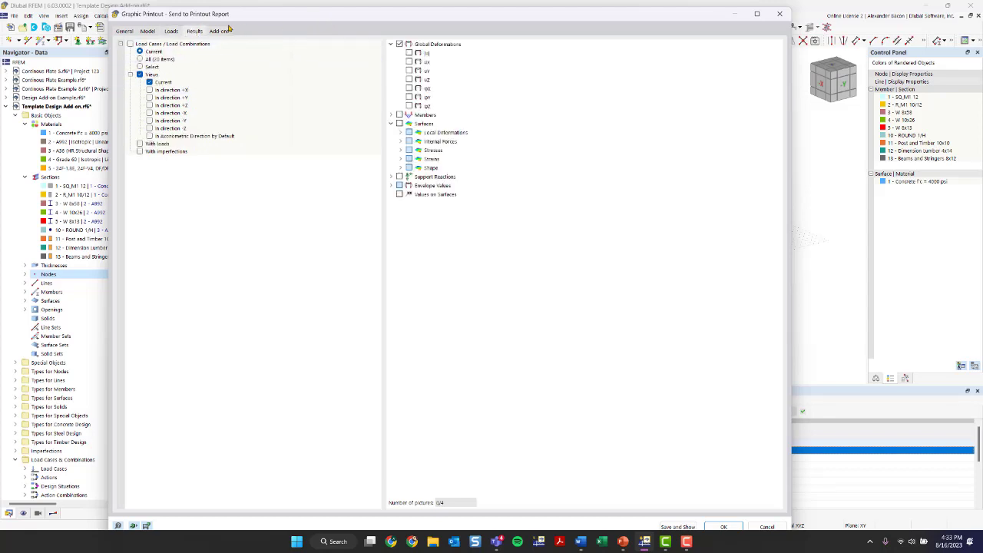
click(219, 32)
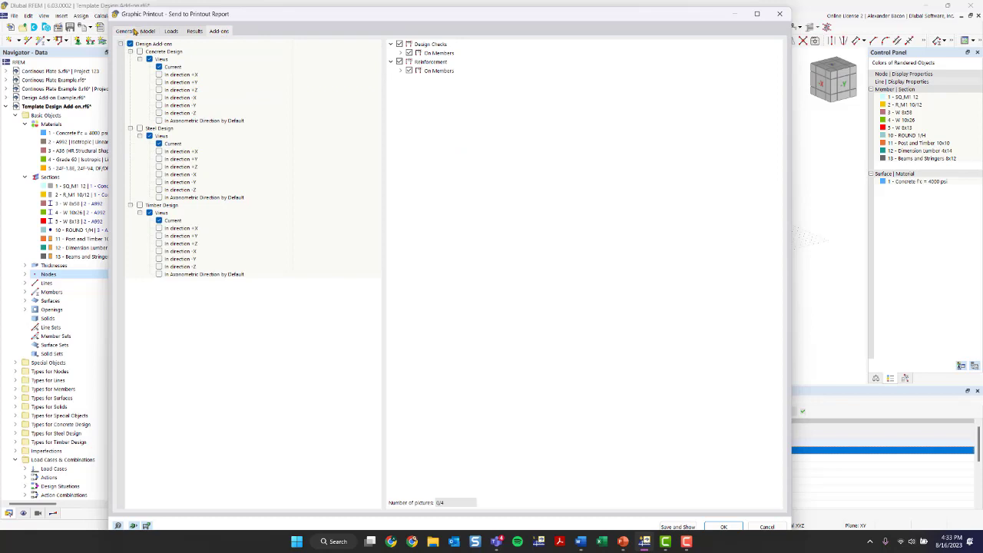
click(132, 31)
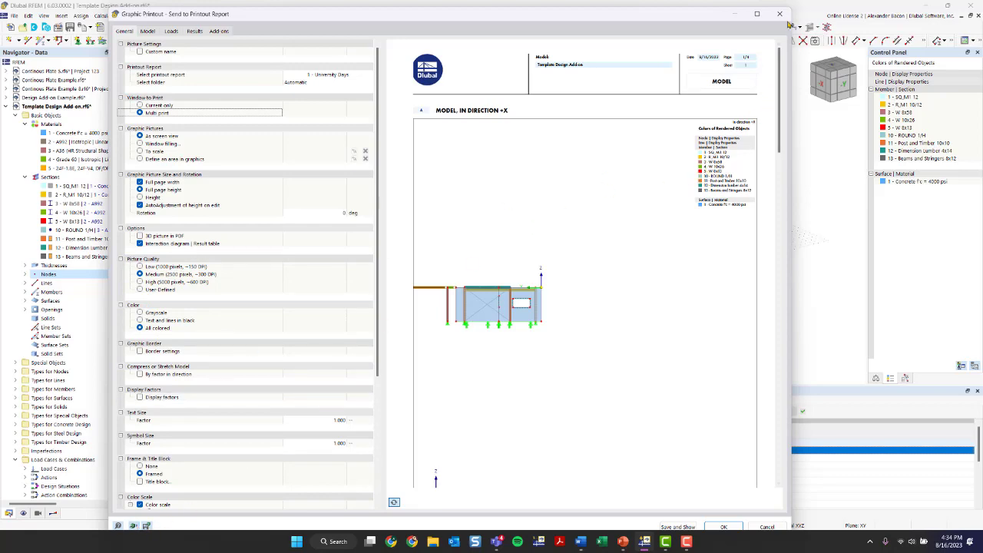
click(779, 13)
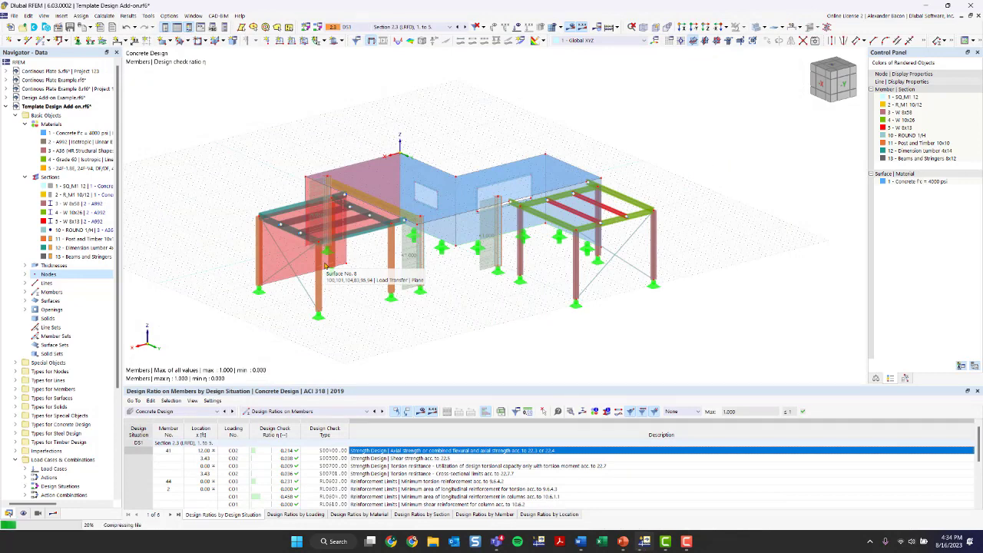
Switch to the PowerPoint slide show and advance to the question slide about where the stiffness is modified.
mouse_move(622, 541)
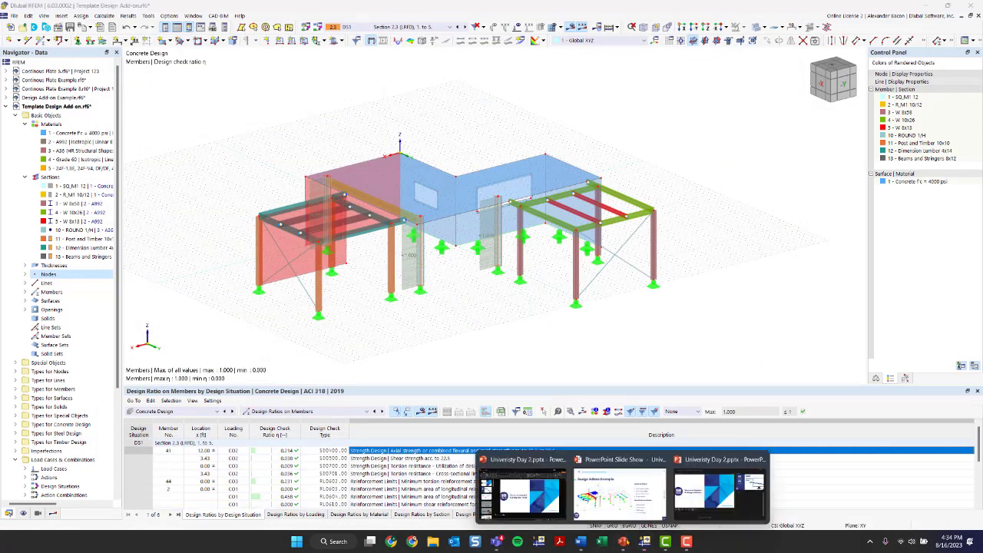
click(604, 499)
key(Right)
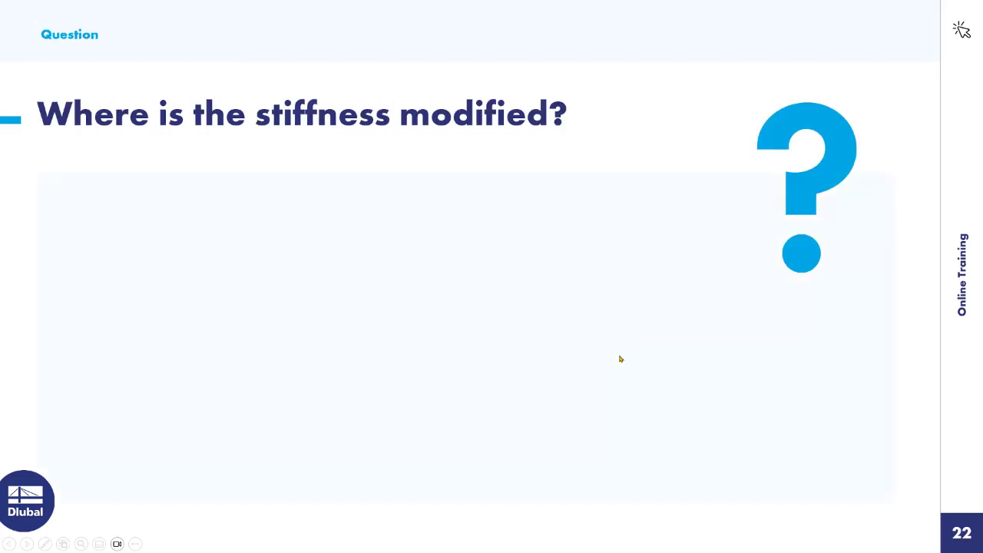